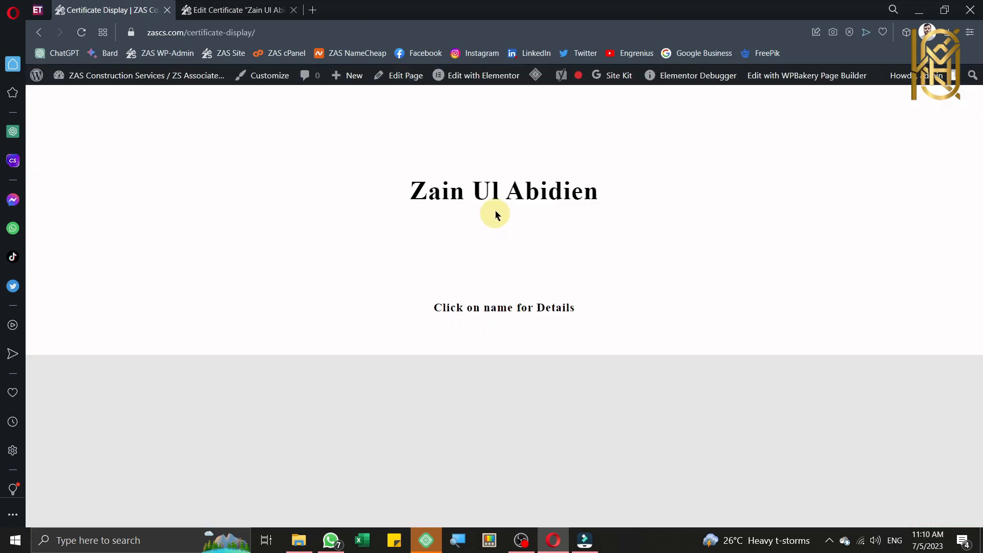
Step: Open the employee's certificate details and scroll through the experience letter PDF
click(499, 196)
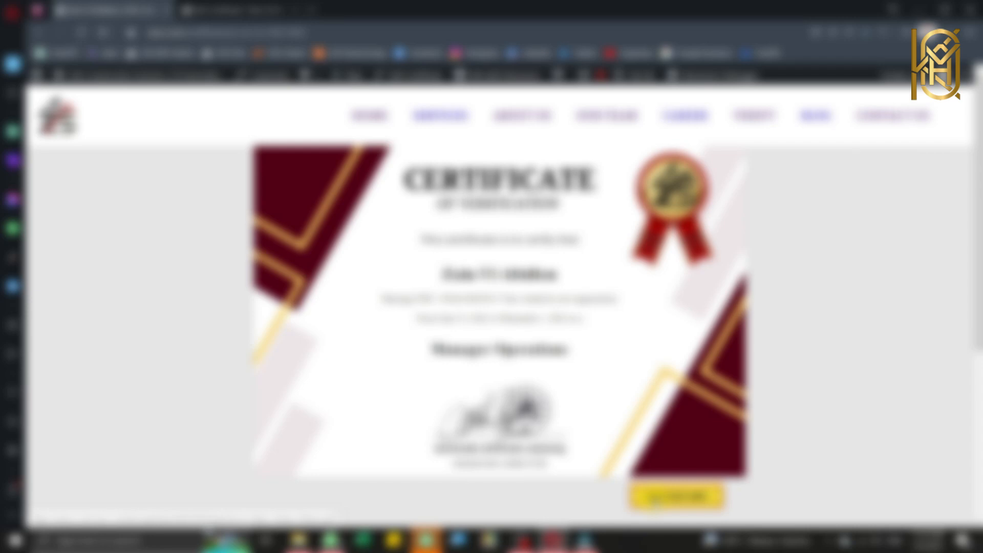
click(657, 502)
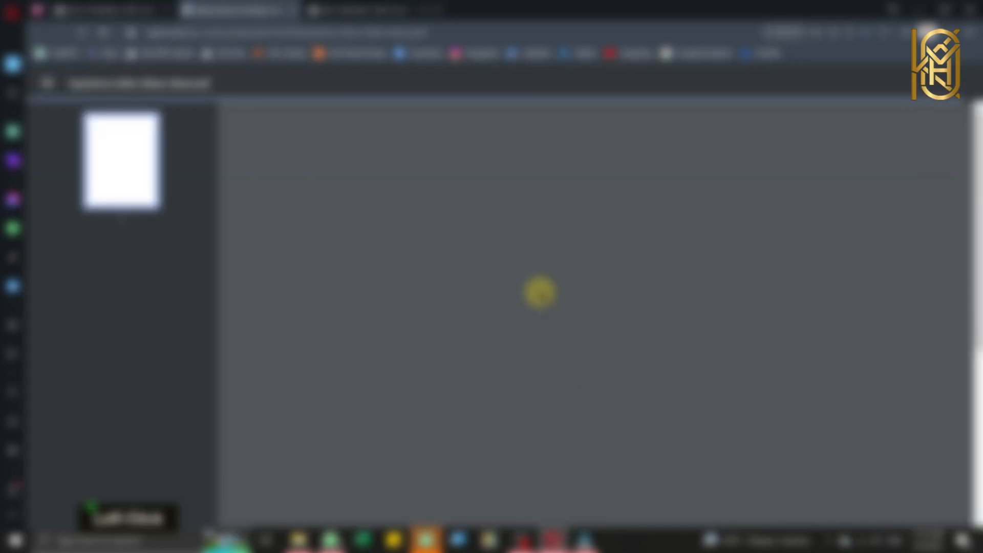
scroll(454, 121, down, 6)
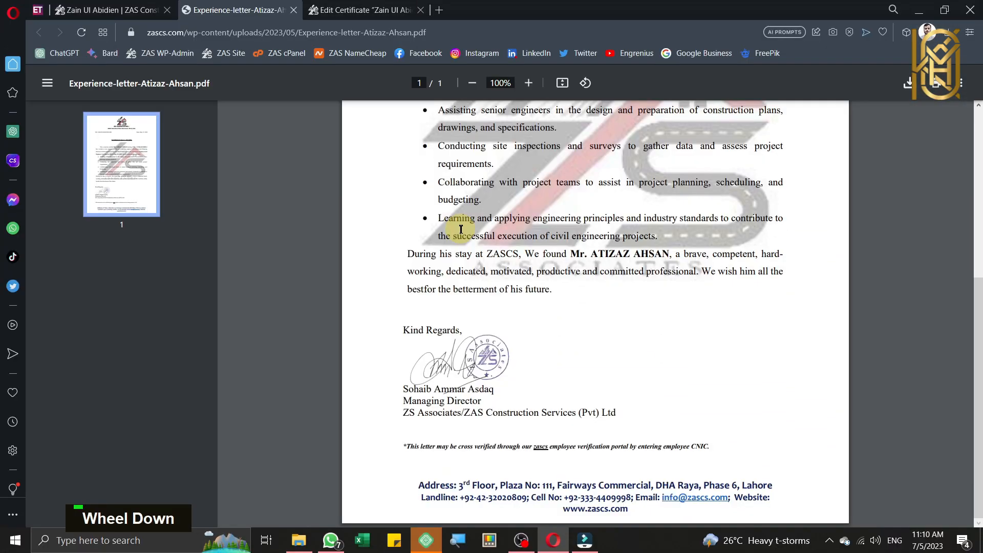
scroll(456, 225, up, 6)
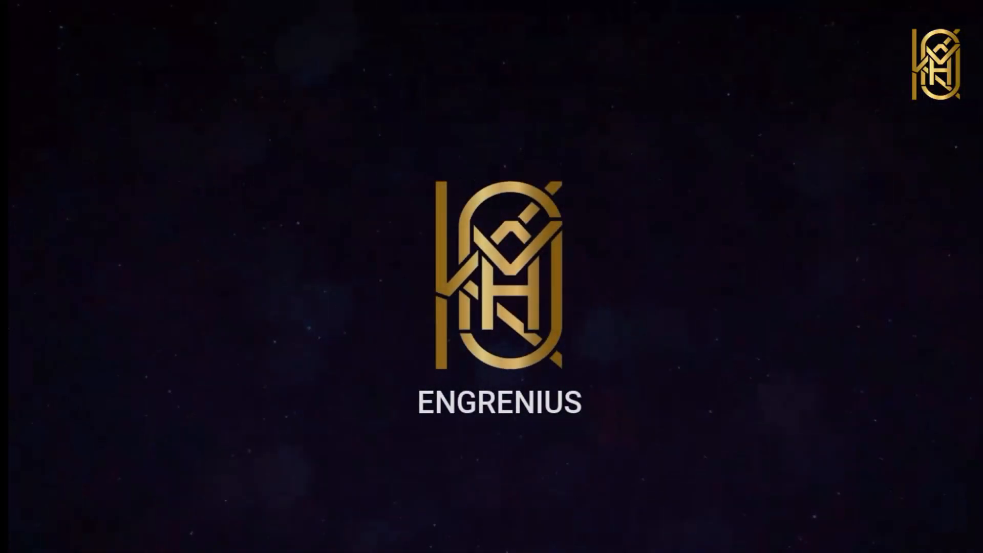
Step: Bring the browser back and go to the Installed Plugins admin page
key(super+m)
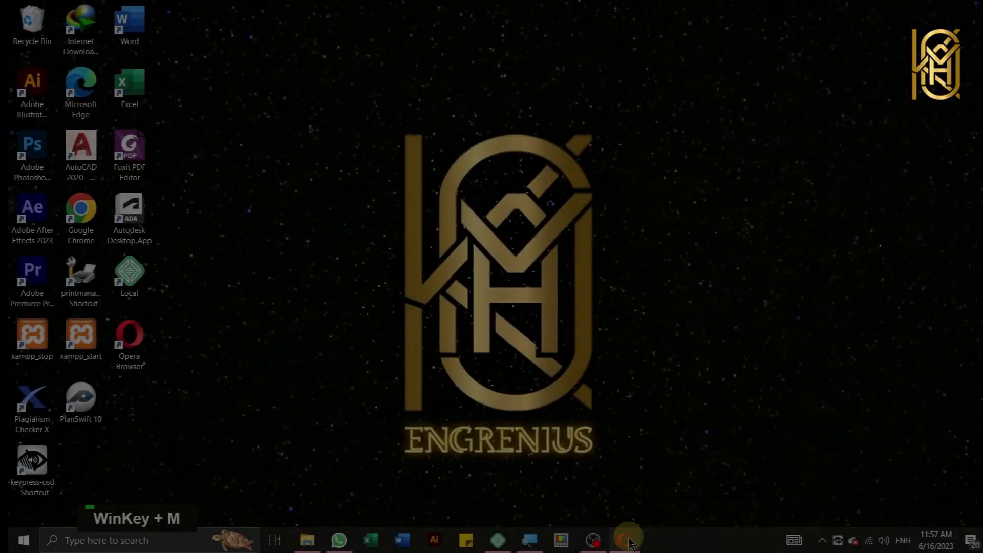
click(627, 541)
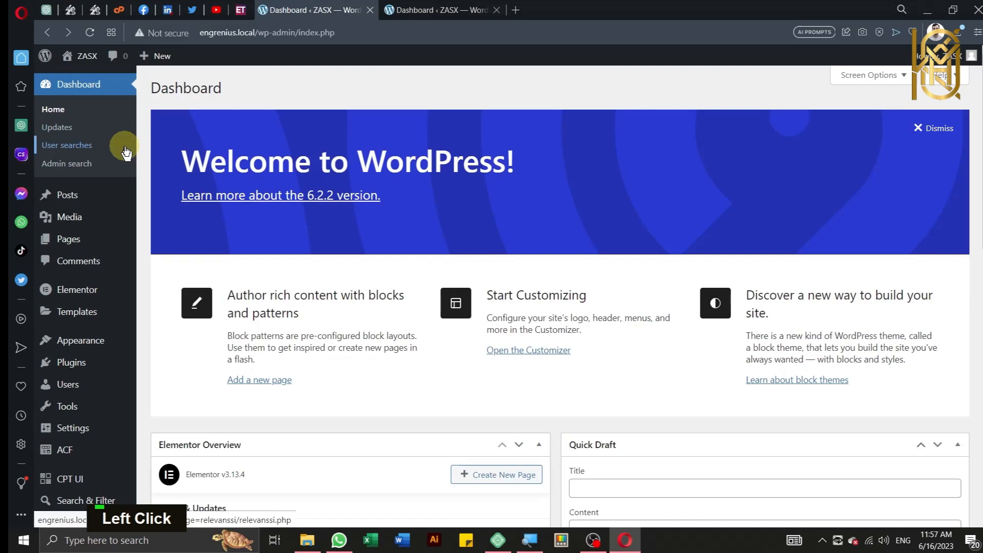
mouse_move(85, 368)
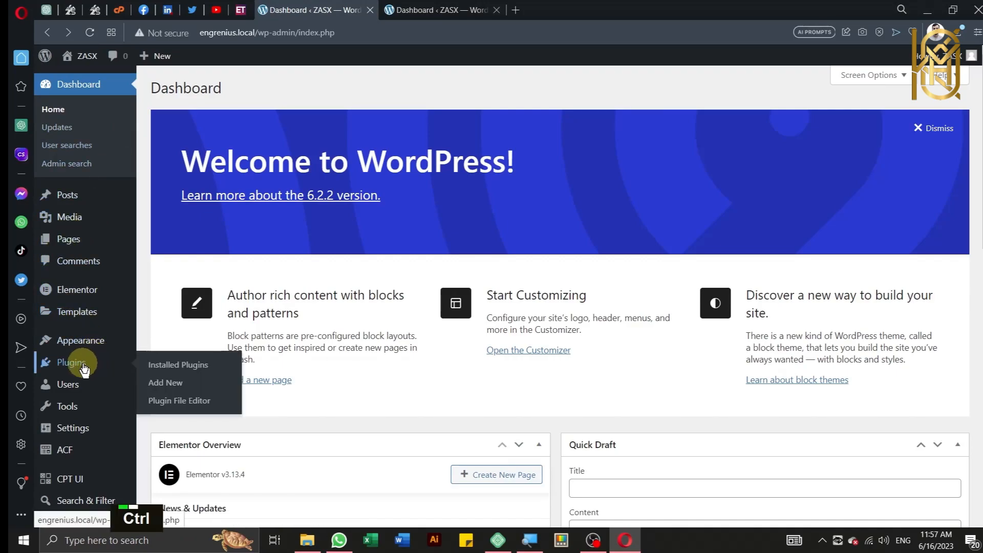
click(85, 368)
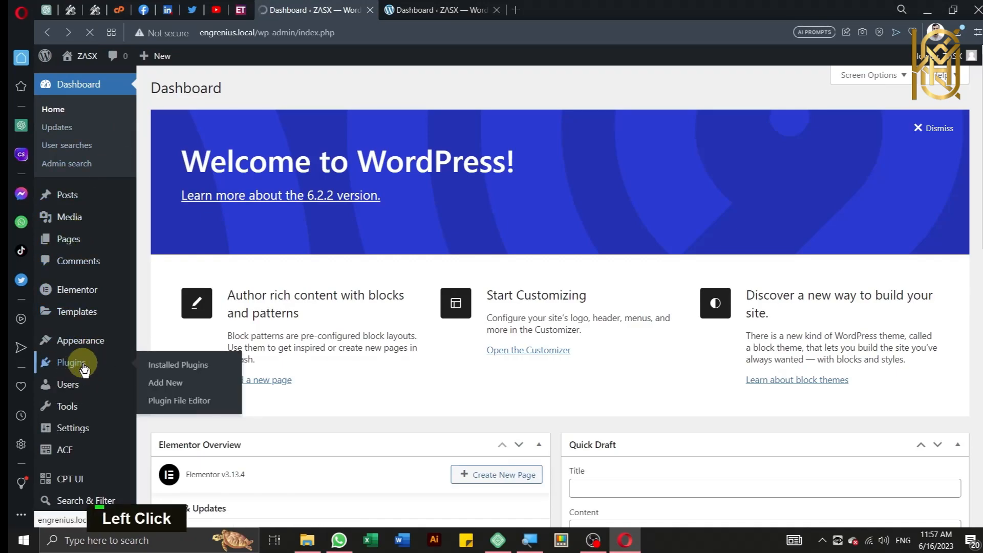
Step: Review the six active plugins, then switch to the Engrenius V1 Data folder
scroll(216, 377, down, 2)
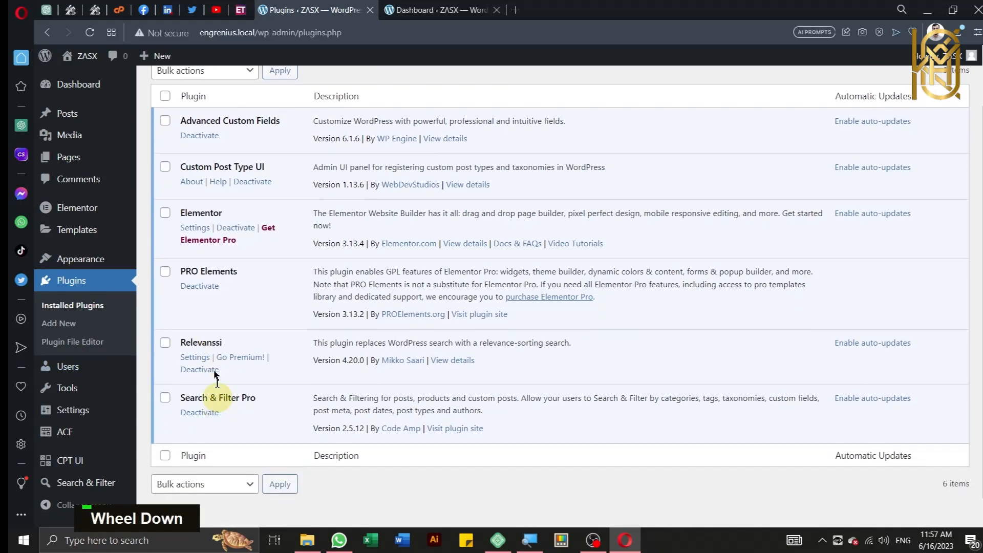
scroll(212, 276, down, 1)
scroll(213, 279, up, 2)
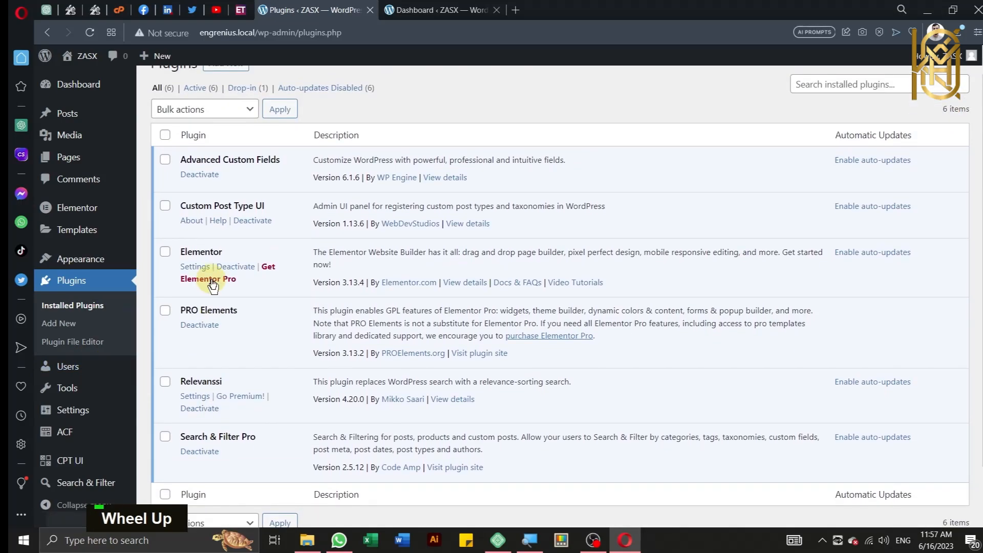
scroll(241, 303, up, 1)
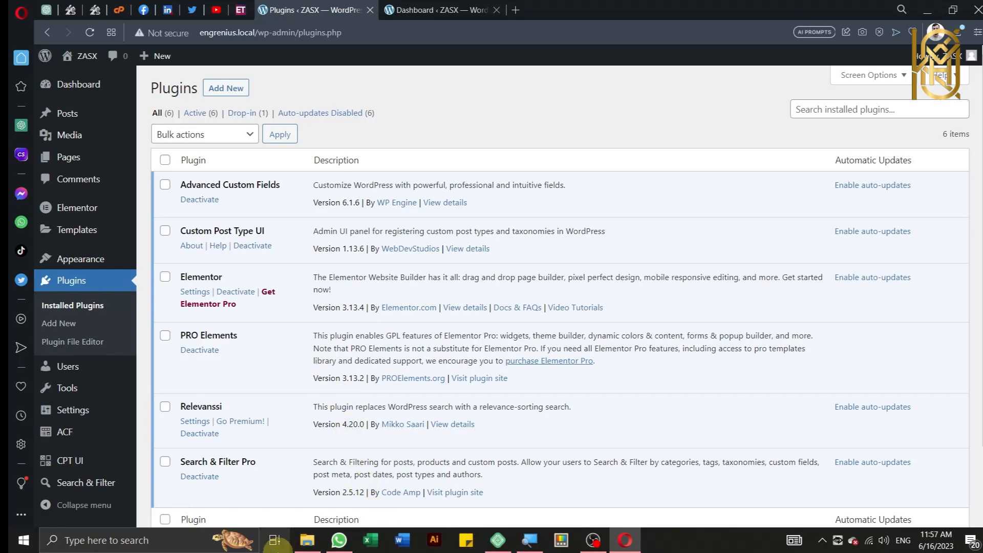
click(307, 542)
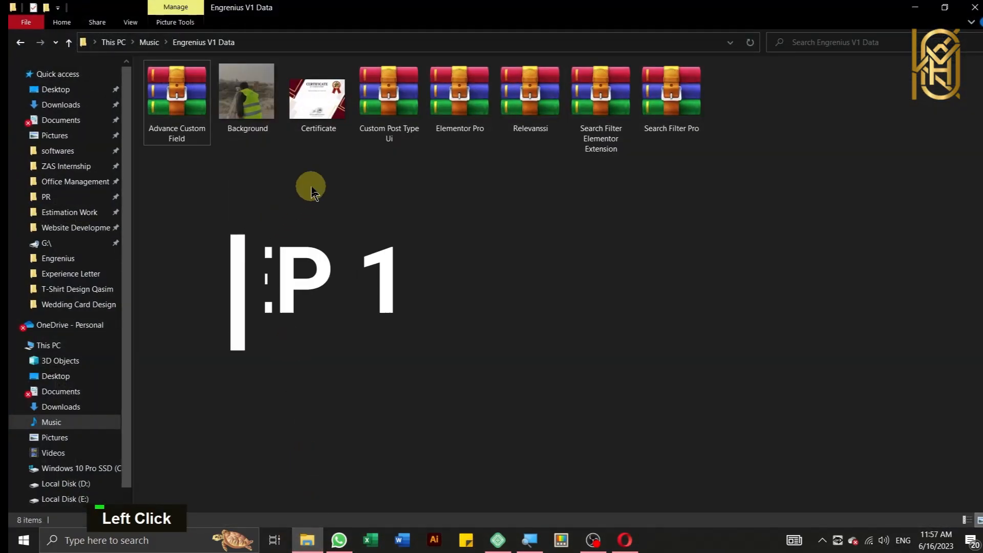
Step: Inspect the plugin archives, including Advance Custom Field, then return to WordPress Installed Plugins
drag(715, 189, 369, 110)
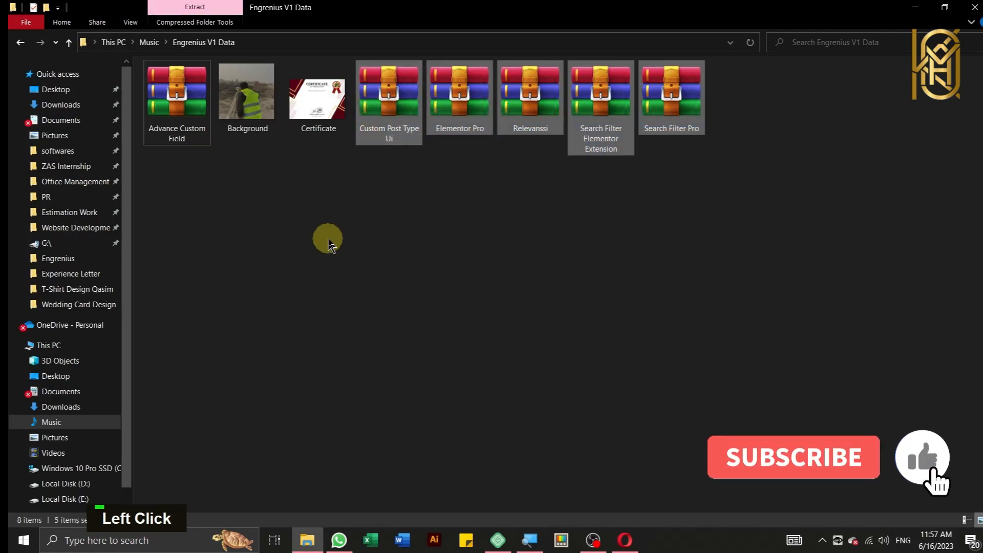
click(328, 238)
click(177, 92)
click(291, 254)
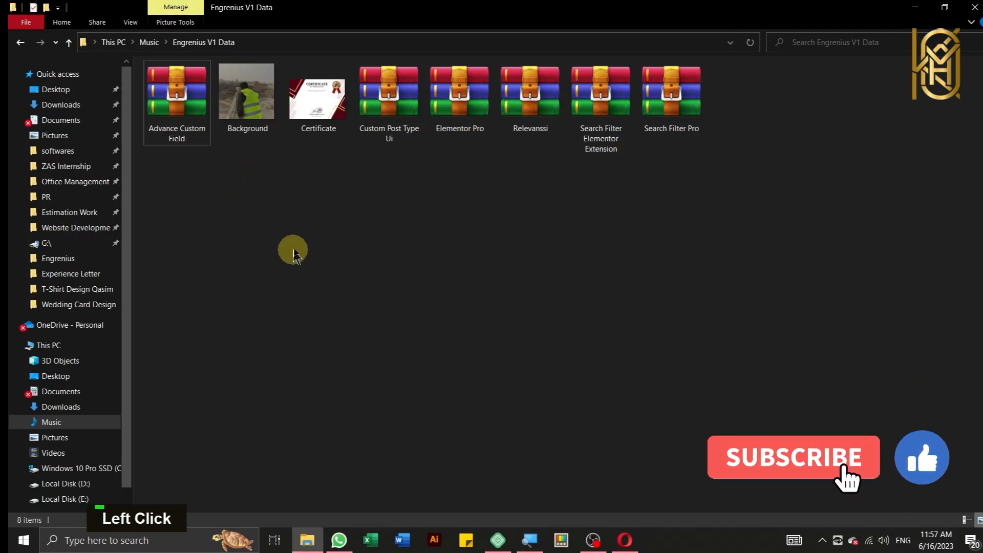
click(207, 118)
key(alt+r)
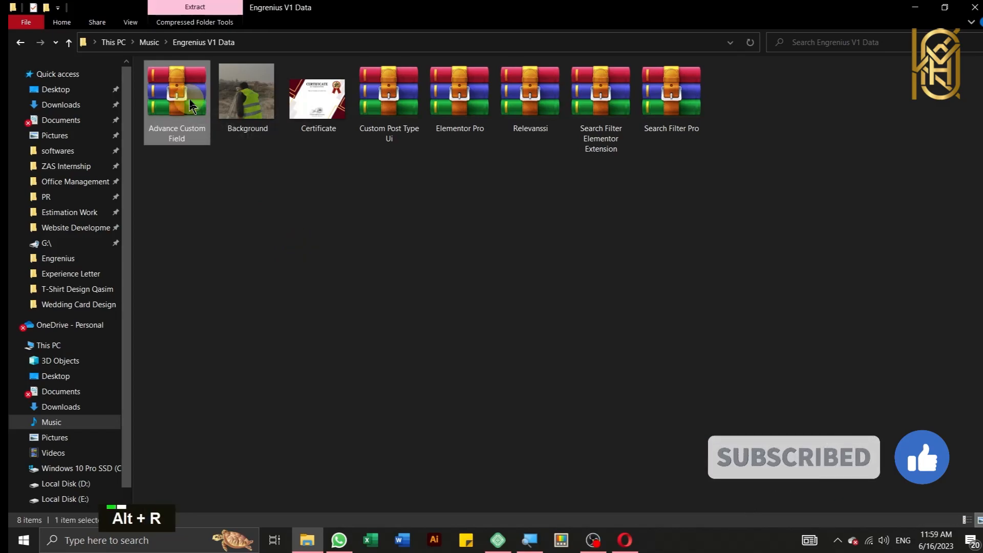
click(281, 192)
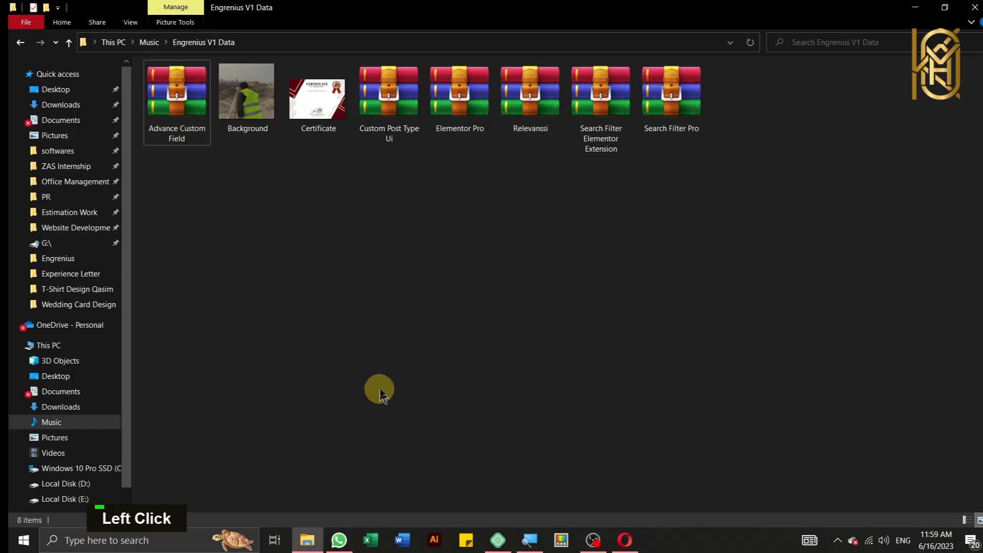
click(635, 541)
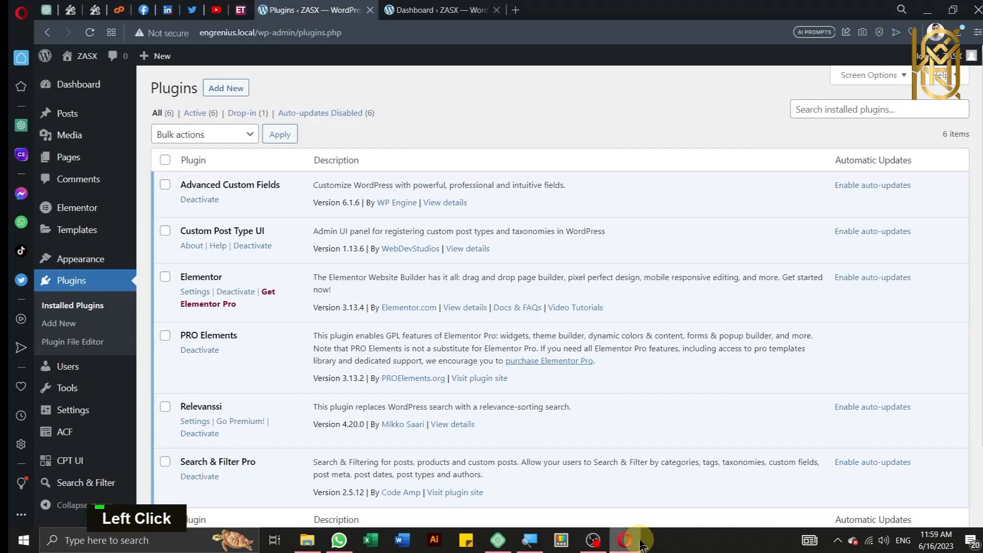
Step: Open CPT UI's Add/Edit Post Types page
mouse_move(53, 393)
scroll(52, 394, down, 2)
mouse_move(101, 463)
key(ctrl)
key(ctrl)
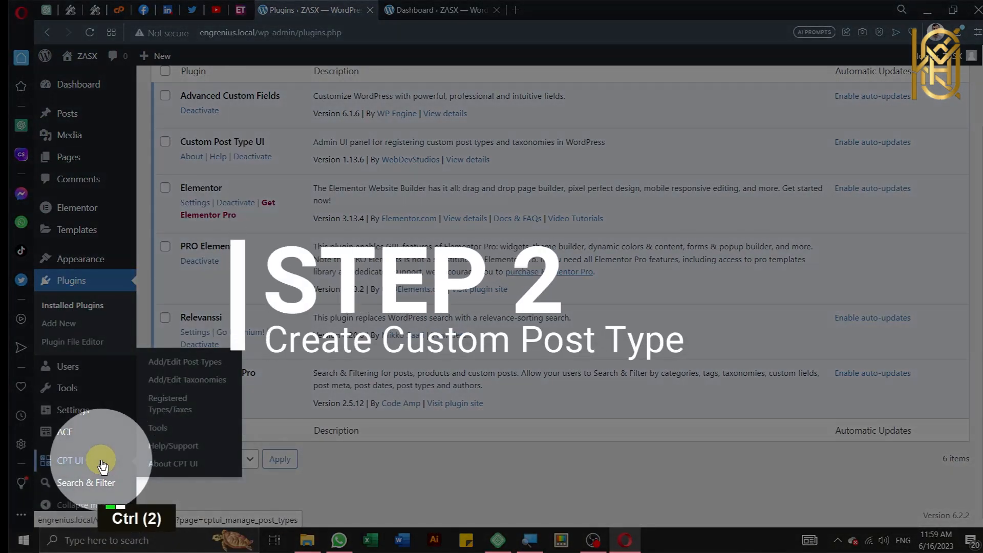
click(103, 463)
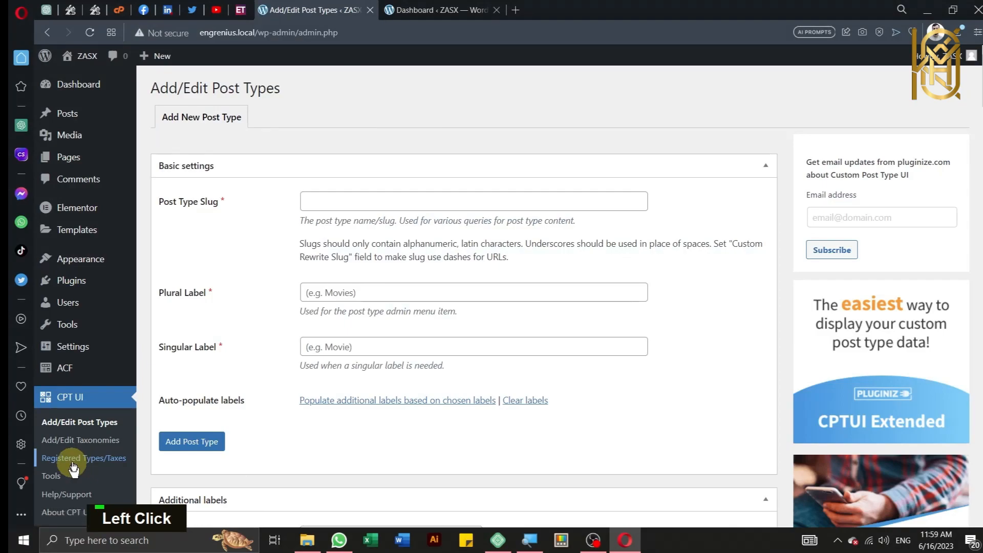
Step: Fill in slug employee_verify, plural 'Employee verifies' and singular 'Employee verify'
click(338, 193)
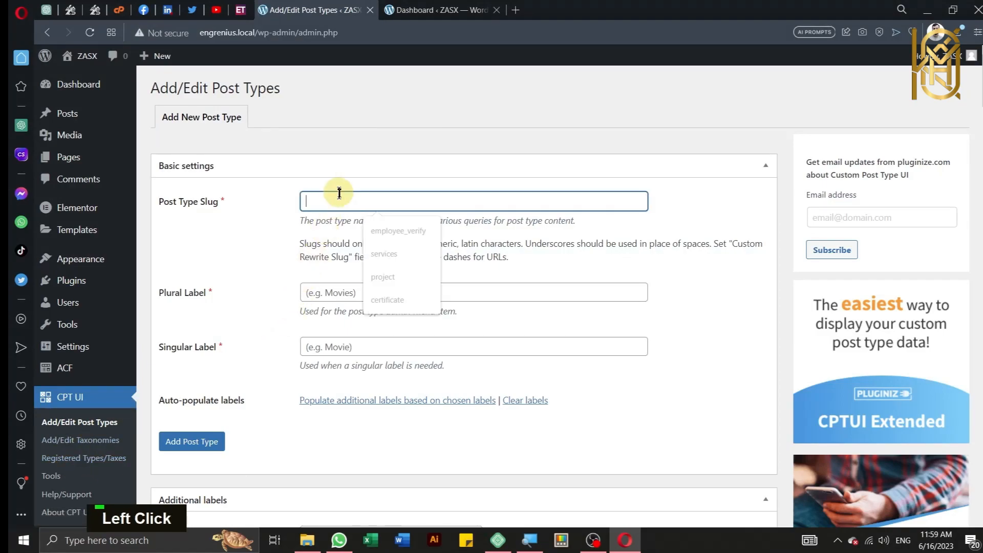
text(em)
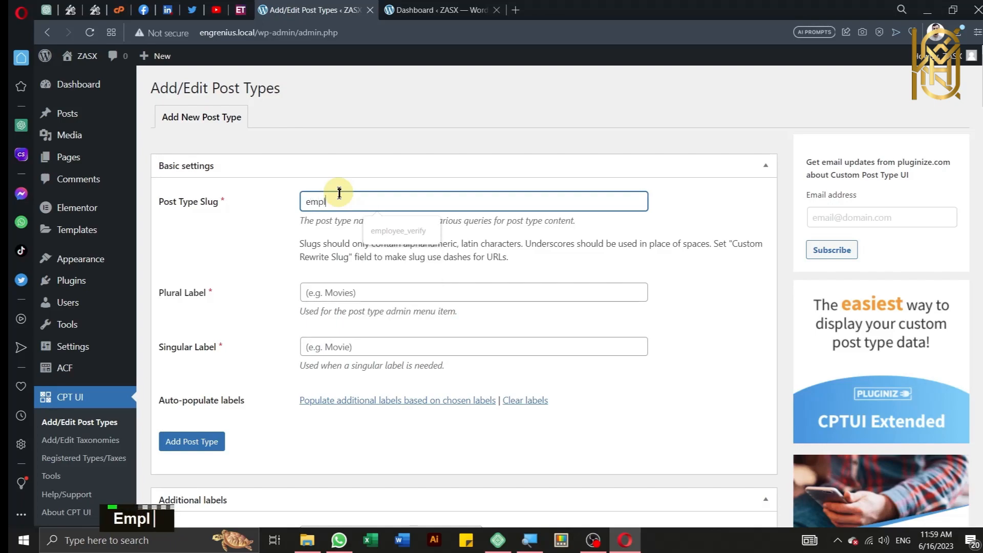
text(pl)
click(389, 229)
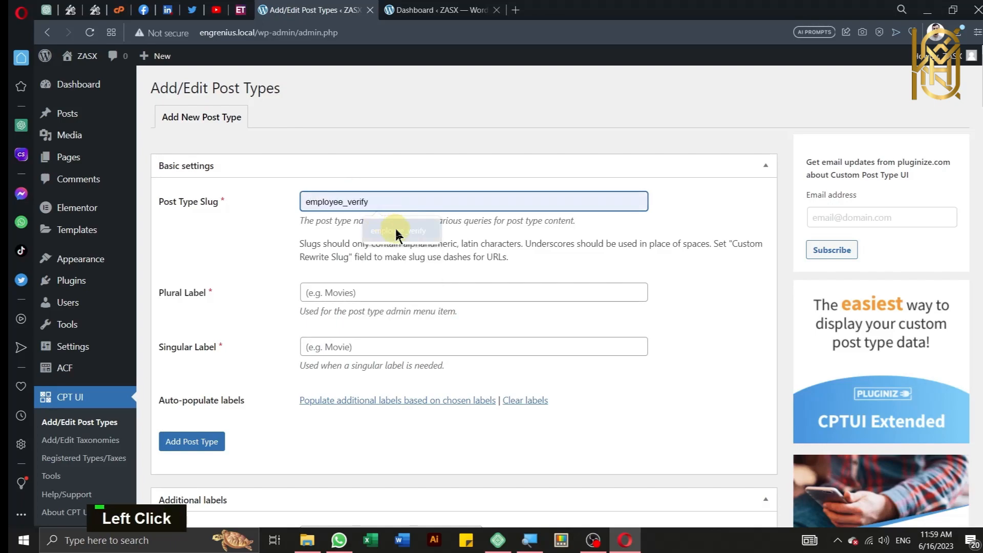
click(378, 292)
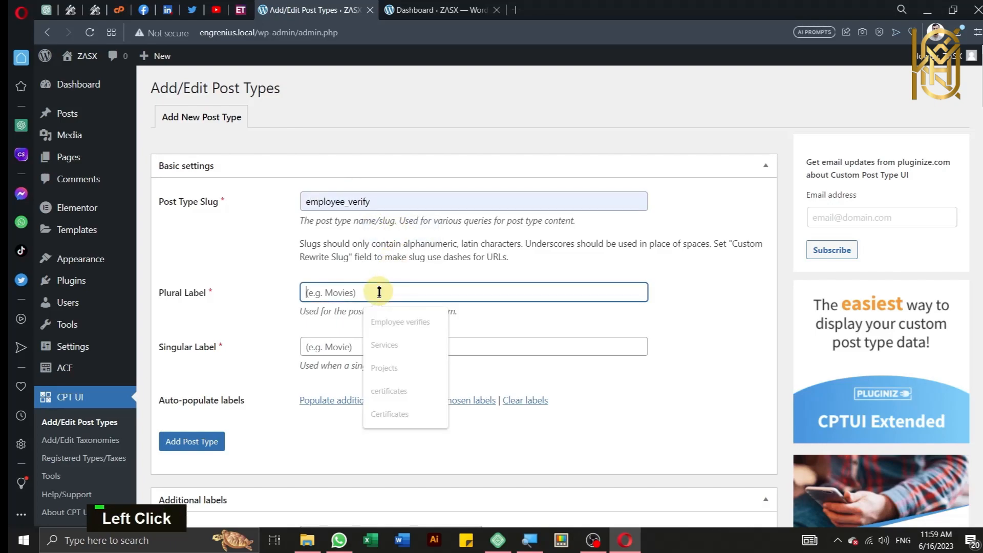
click(392, 322)
click(345, 346)
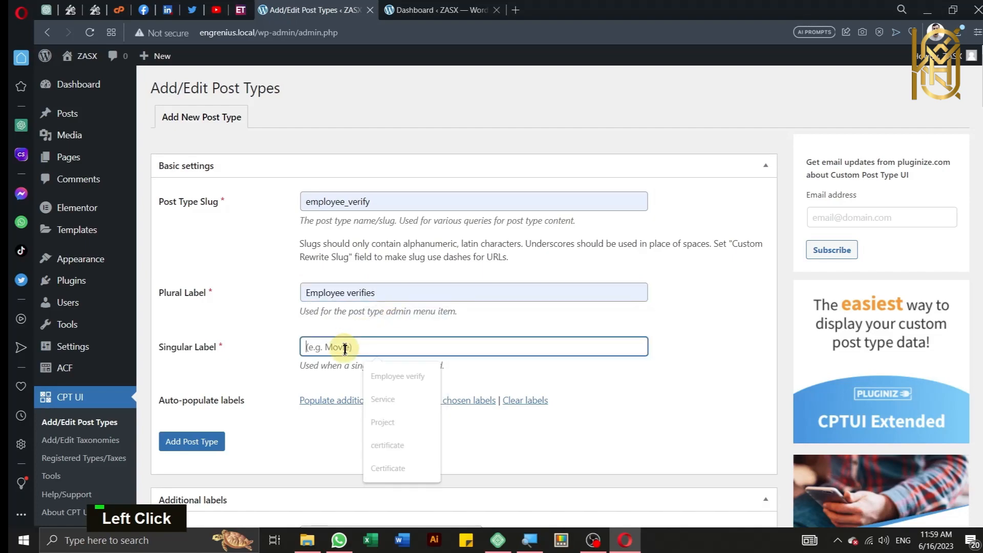
click(373, 378)
click(262, 356)
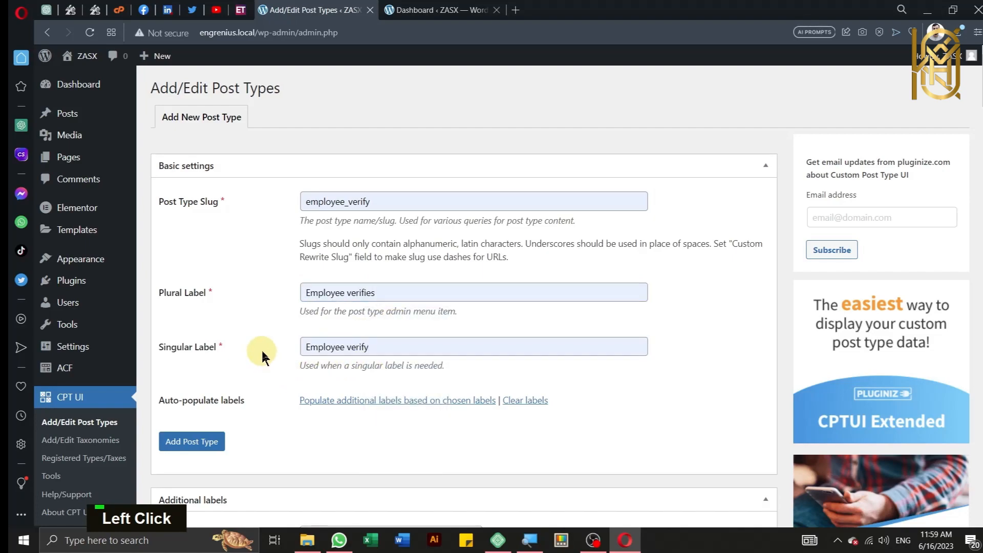
Step: Change the Capability Type from post to page
scroll(263, 357, down, 5)
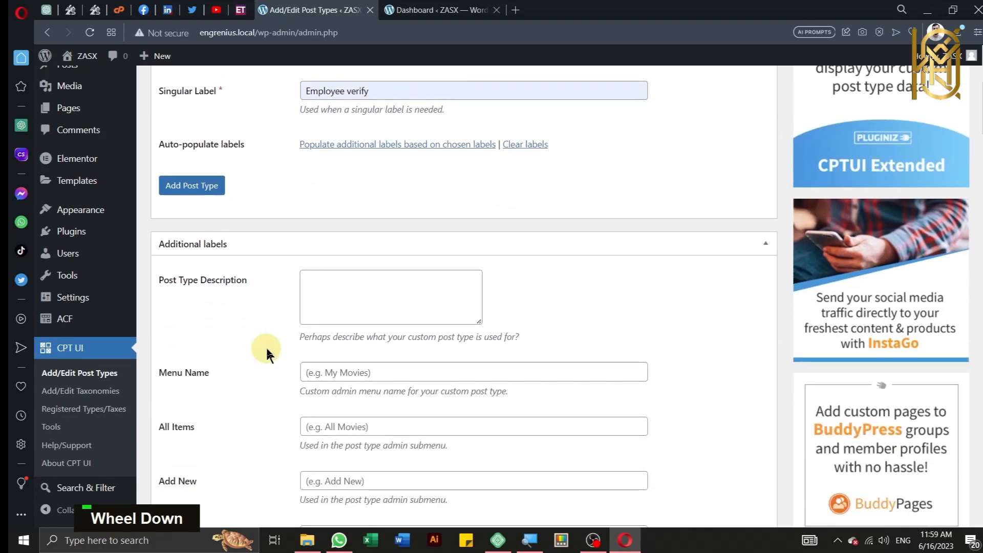
scroll(266, 354, down, 10)
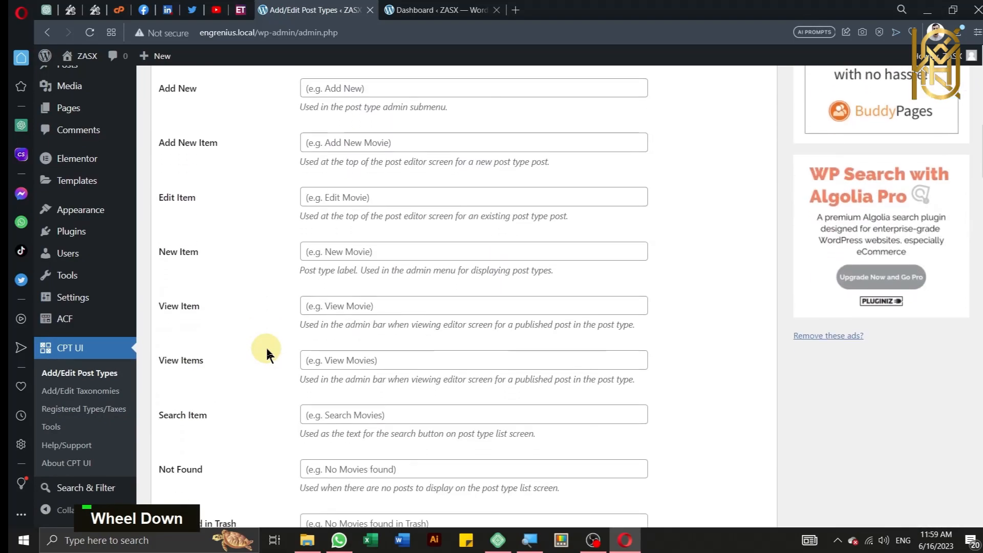
scroll(266, 353, down, 10)
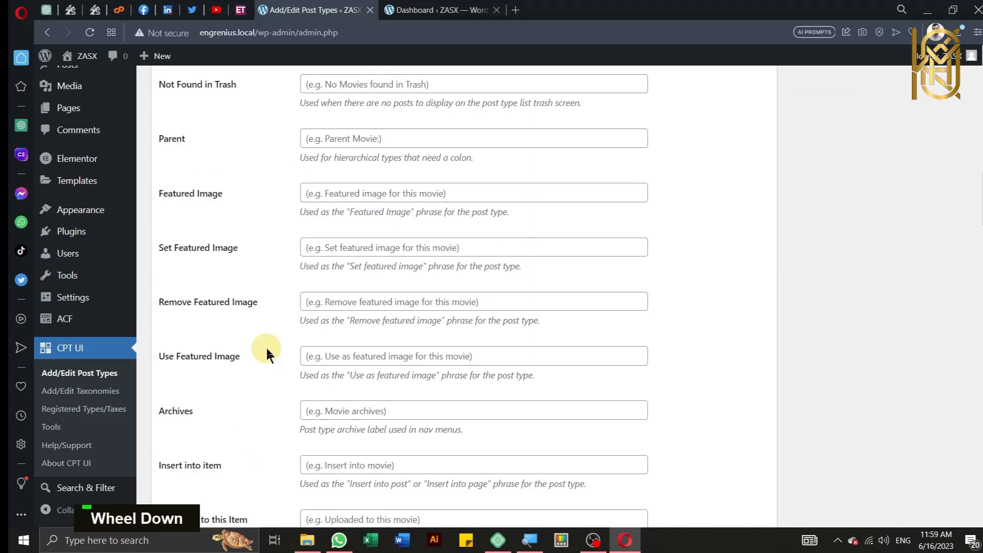
scroll(266, 353, down, 9)
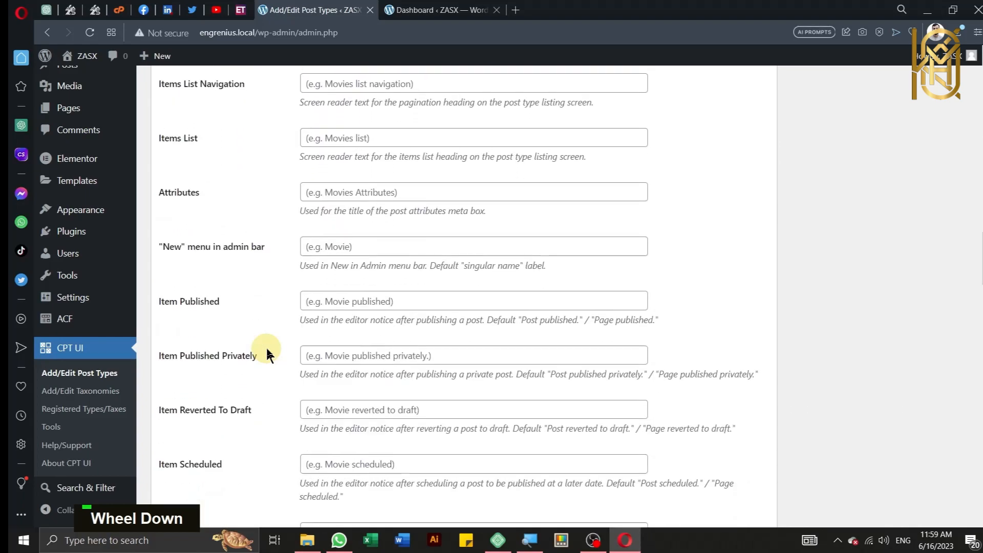
scroll(266, 353, down, 6)
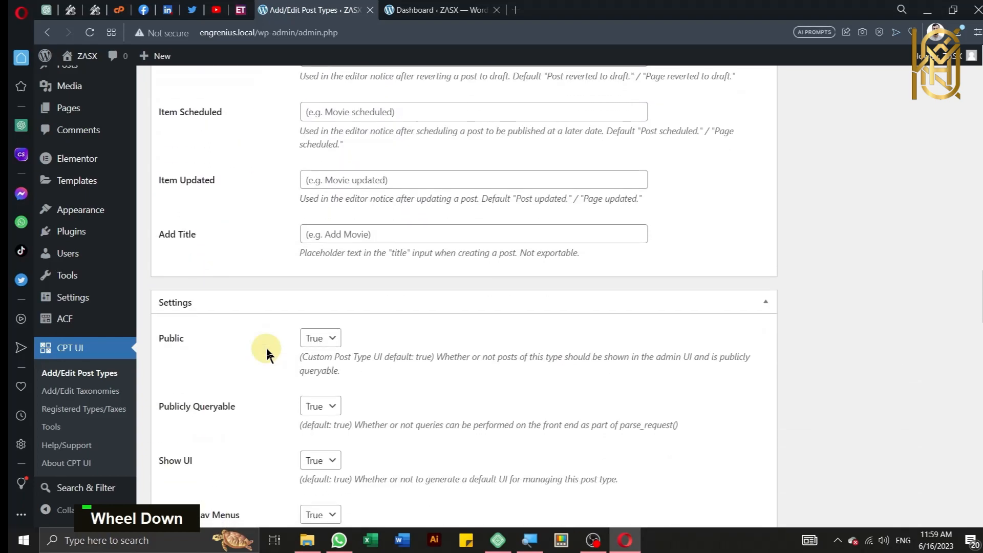
scroll(267, 353, down, 6)
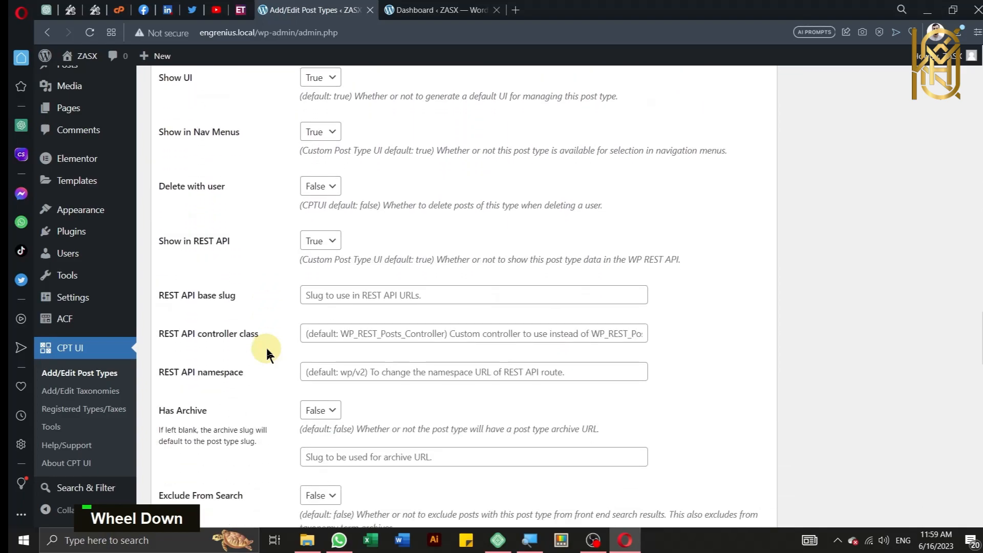
scroll(267, 353, down, 4)
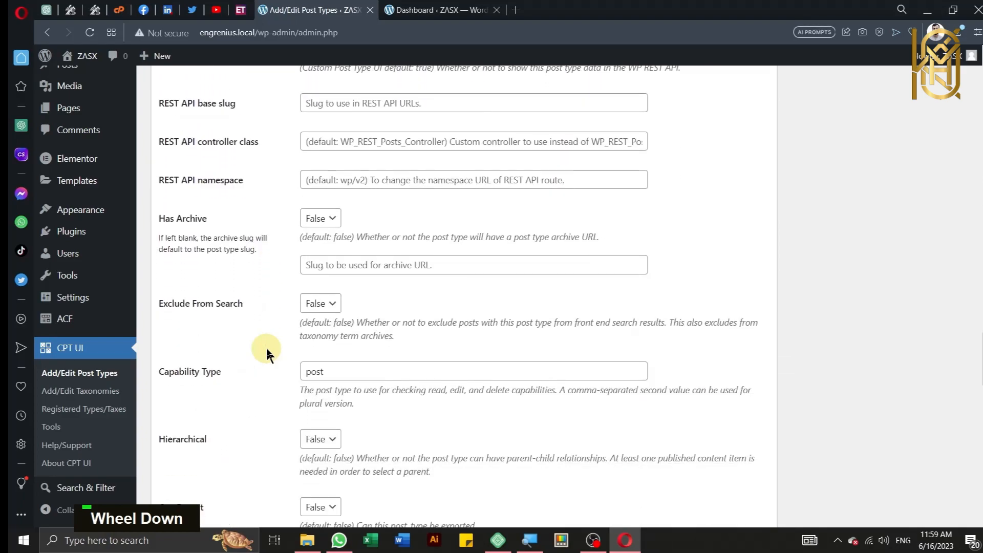
scroll(267, 354, down, 1)
click(353, 312)
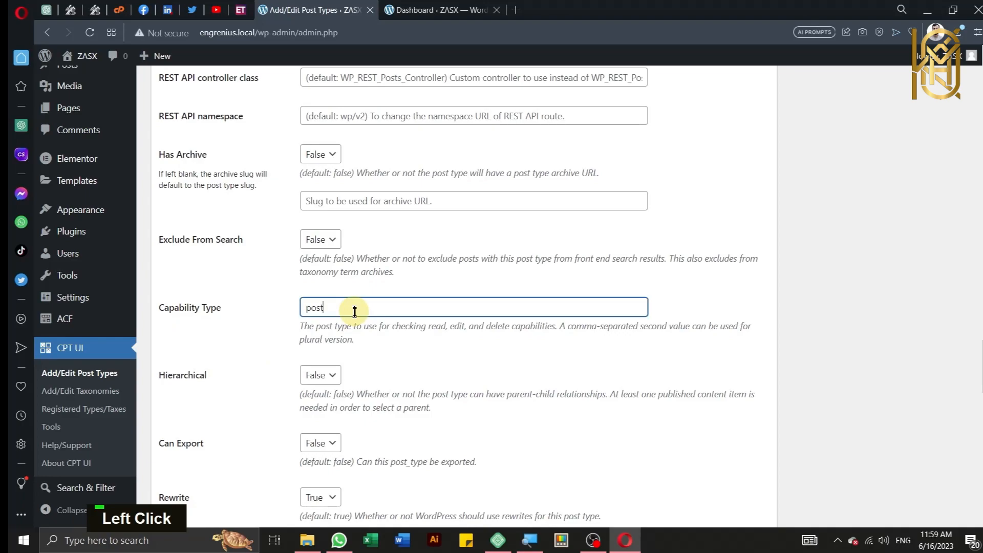
key(BackSpace)
key(BackSpace)
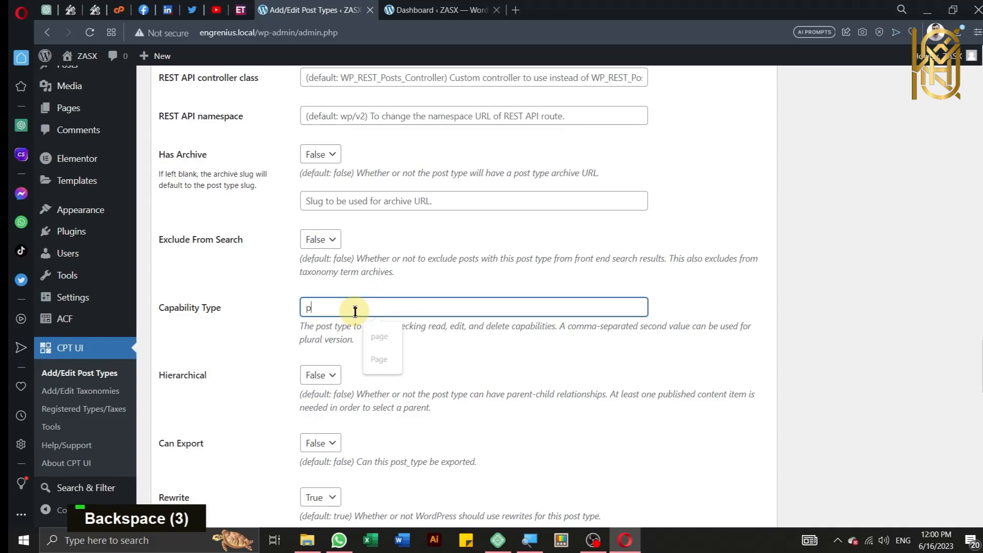
text(age)
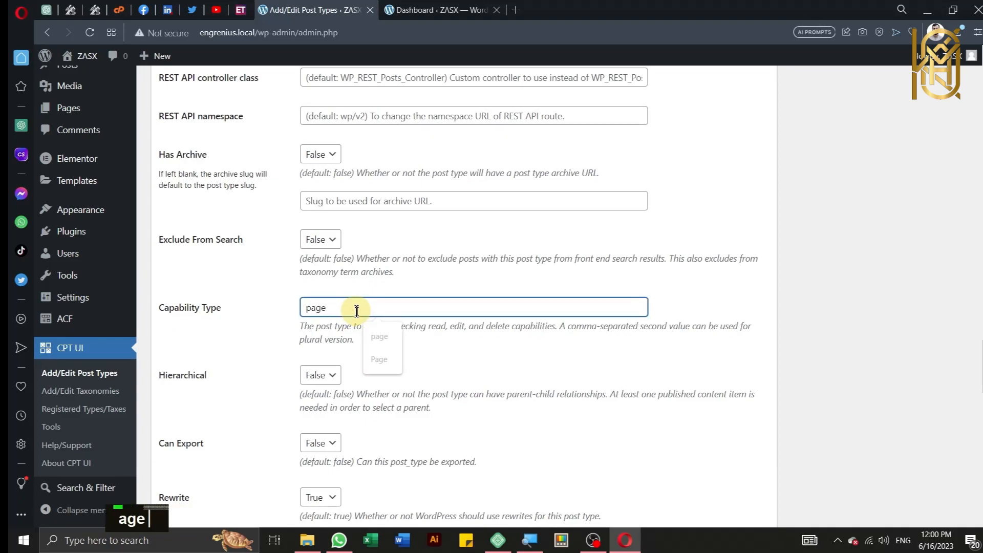
click(251, 352)
Step: Set the Menu Position to 4
scroll(251, 352, down, 3)
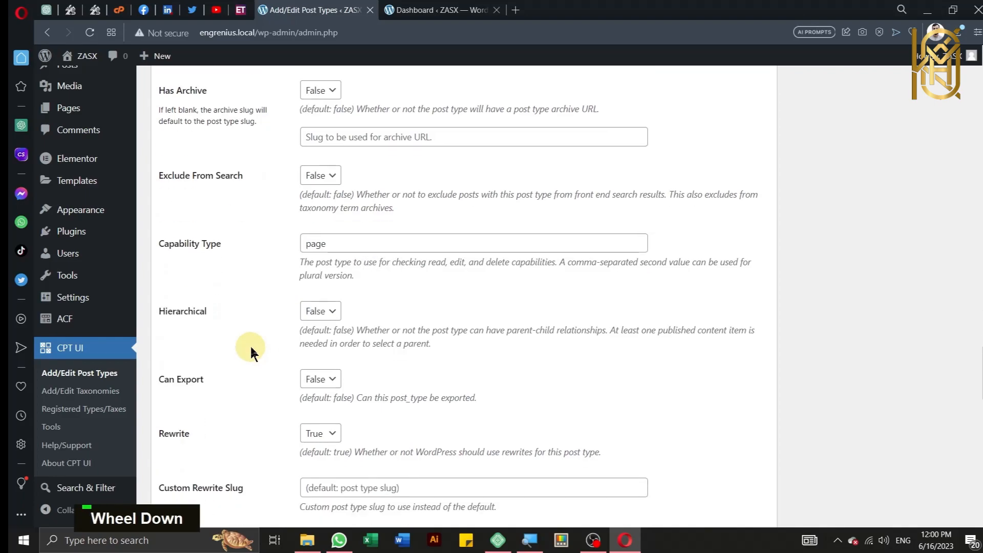
scroll(251, 352, down, 1)
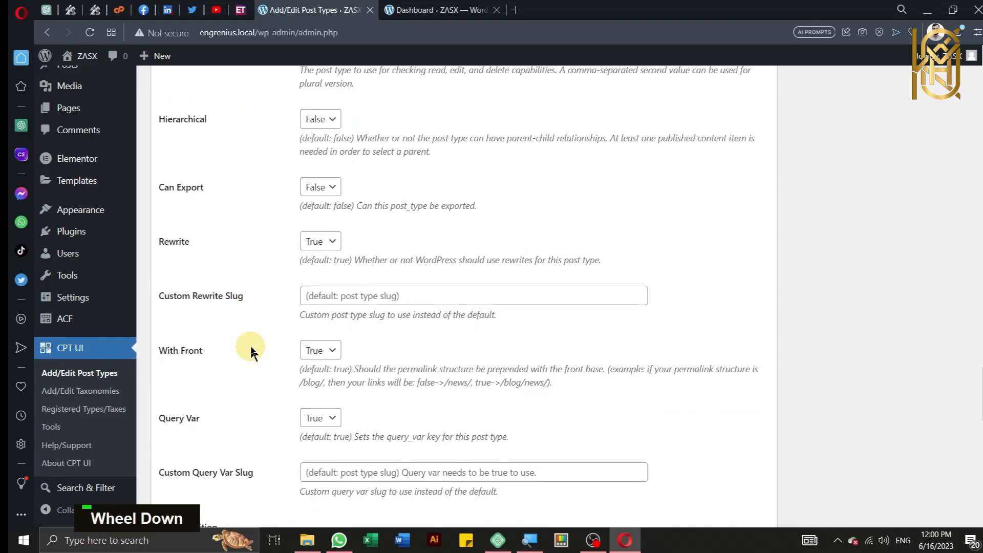
scroll(252, 352, down, 1)
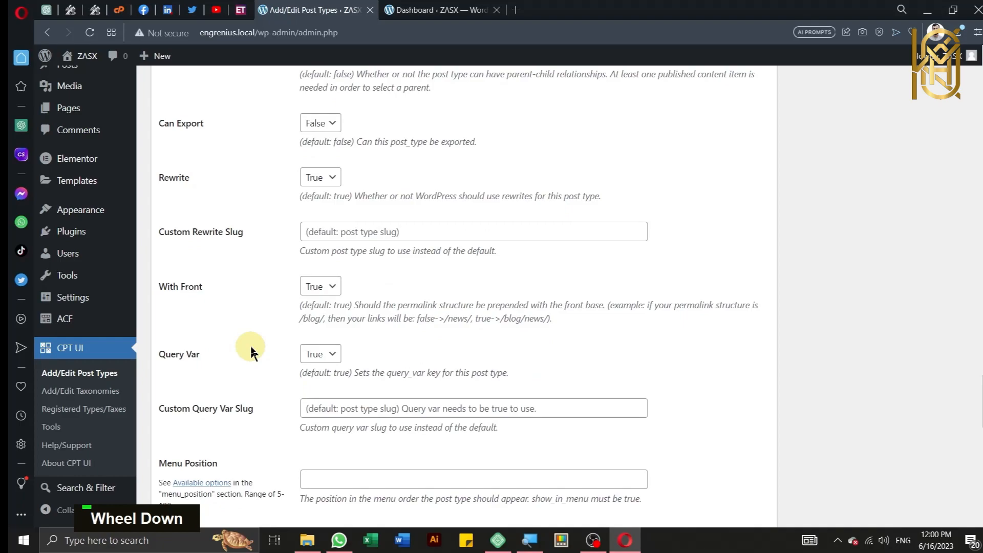
scroll(251, 352, down, 1)
scroll(251, 352, down, 1)
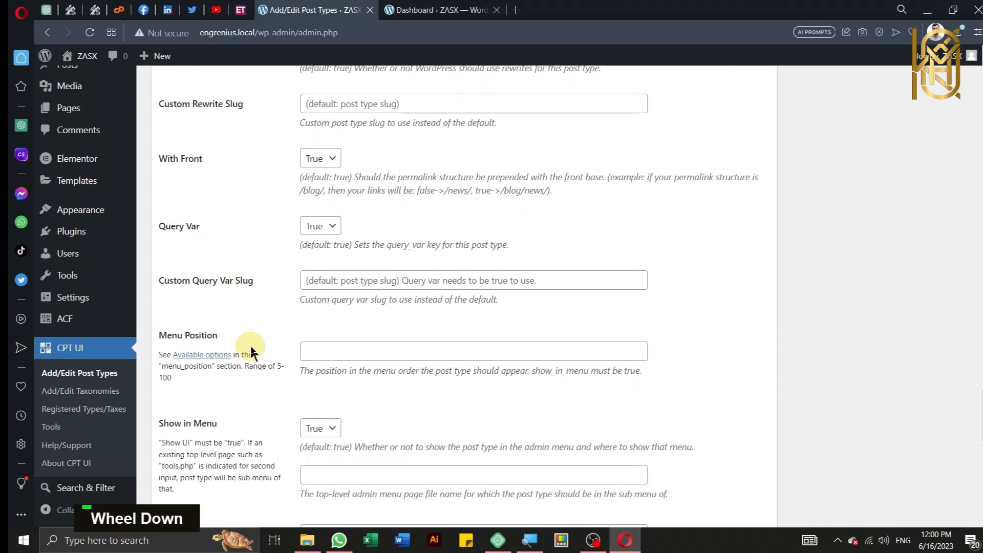
scroll(261, 342, down, 1)
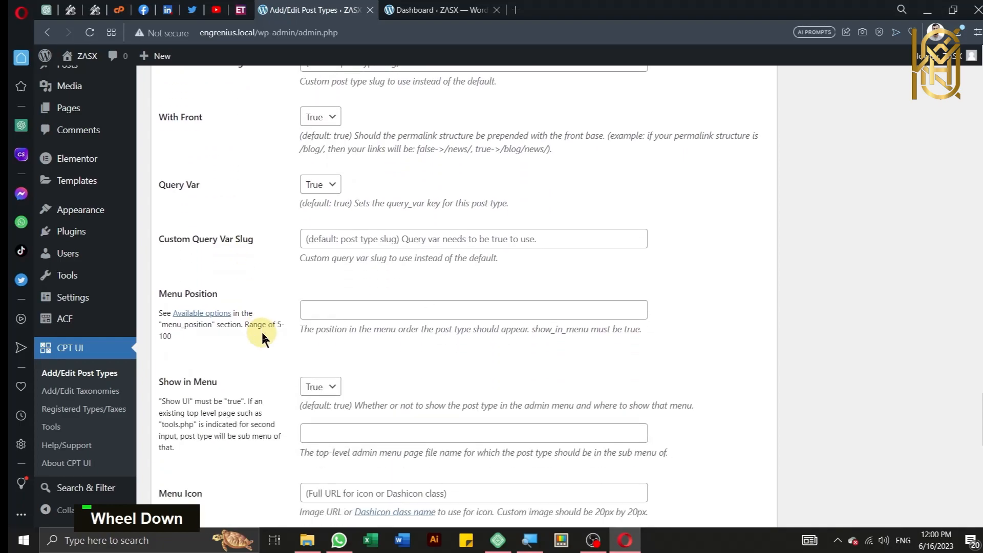
scroll(259, 333, down, 1)
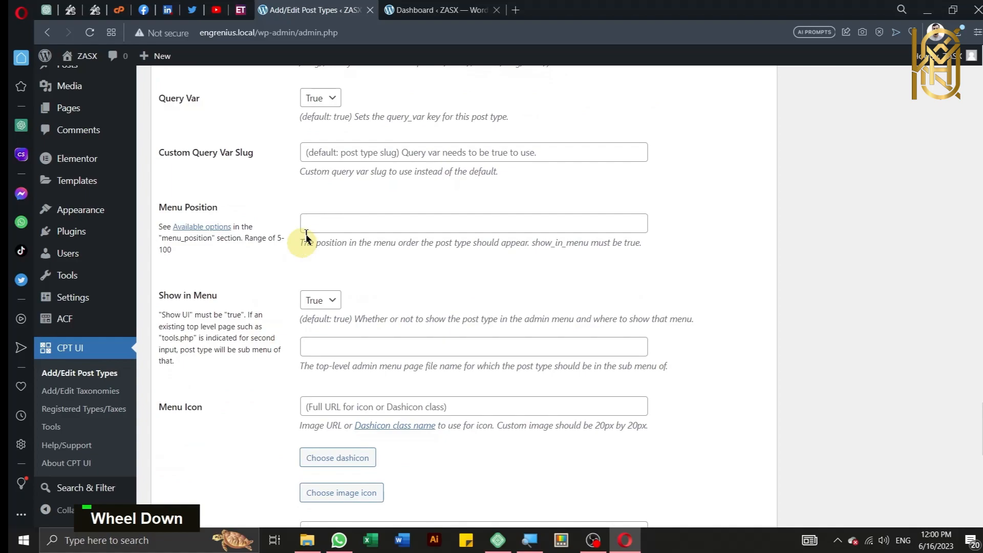
click(344, 227)
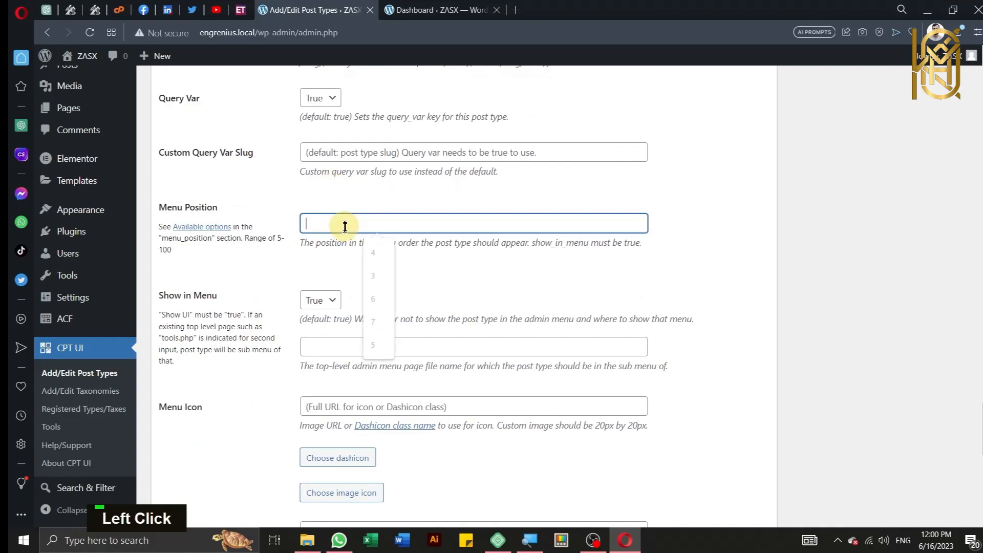
text(4)
click(283, 274)
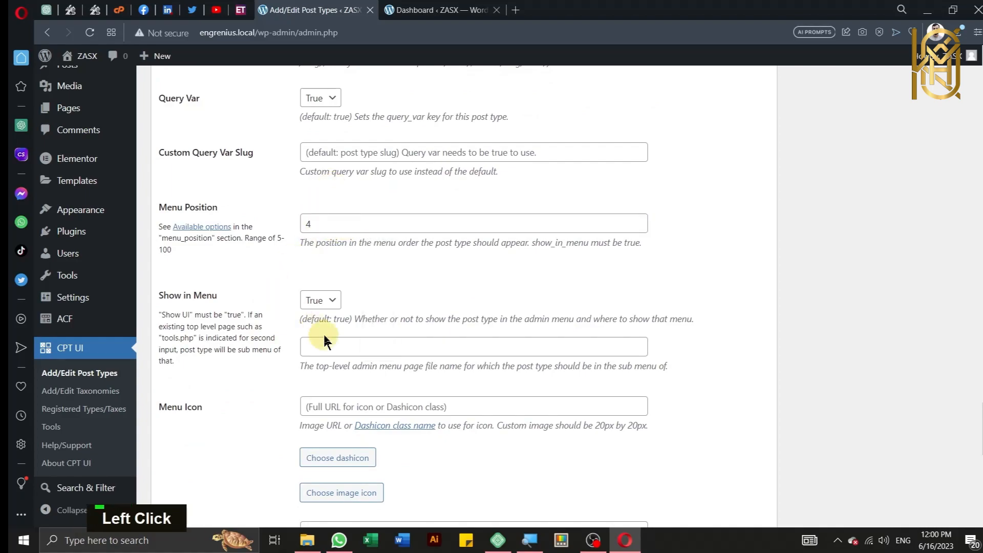
Step: Choose the admin-users dashicon as the menu icon
scroll(354, 352, down, 1)
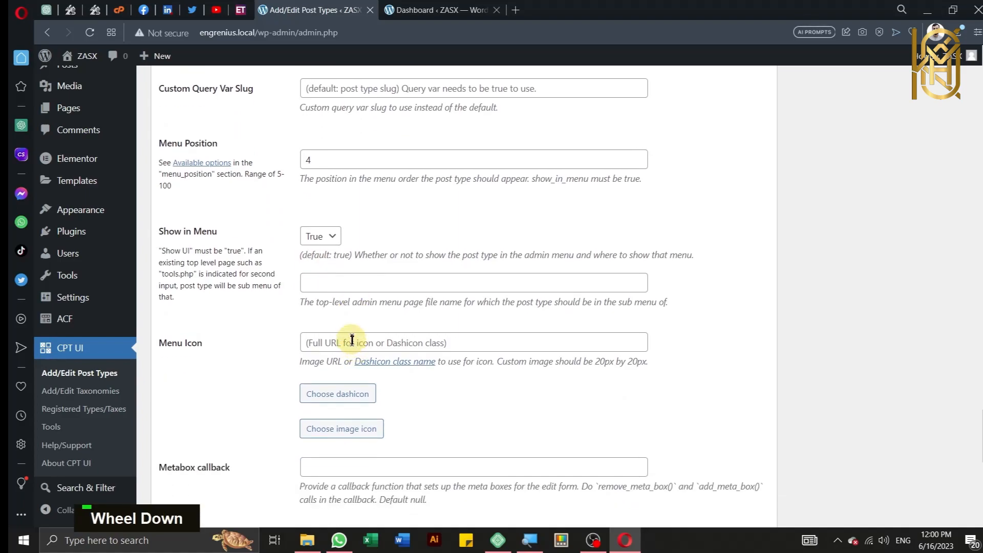
click(352, 340)
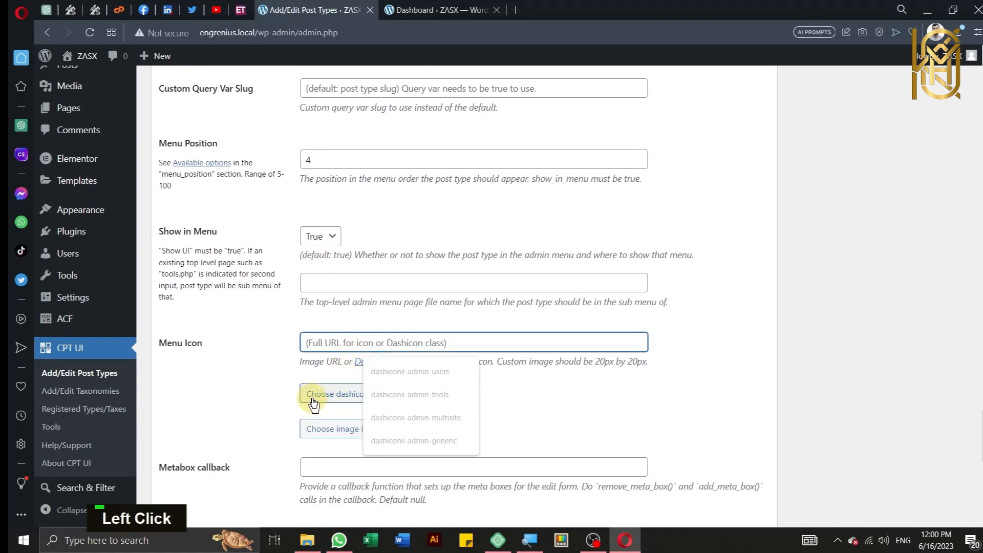
click(313, 404)
scroll(376, 437, down, 1)
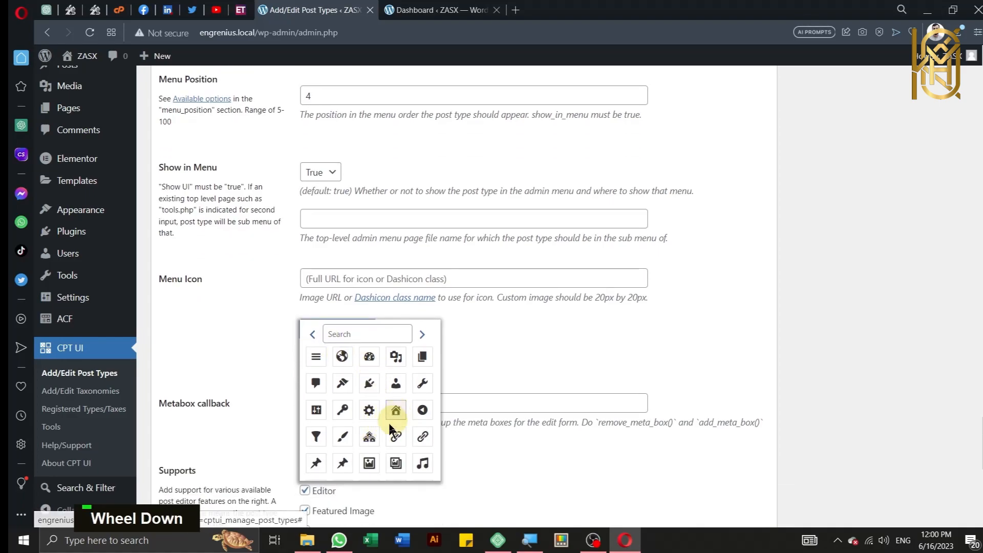
click(394, 384)
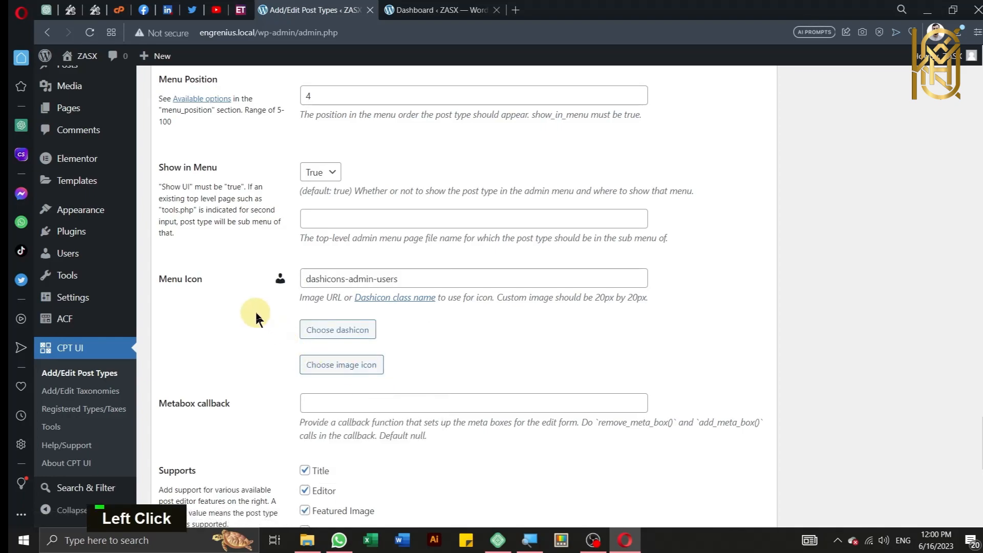
Step: Limit supports to Title and Custom Fields, then add the post type
scroll(256, 317, down, 5)
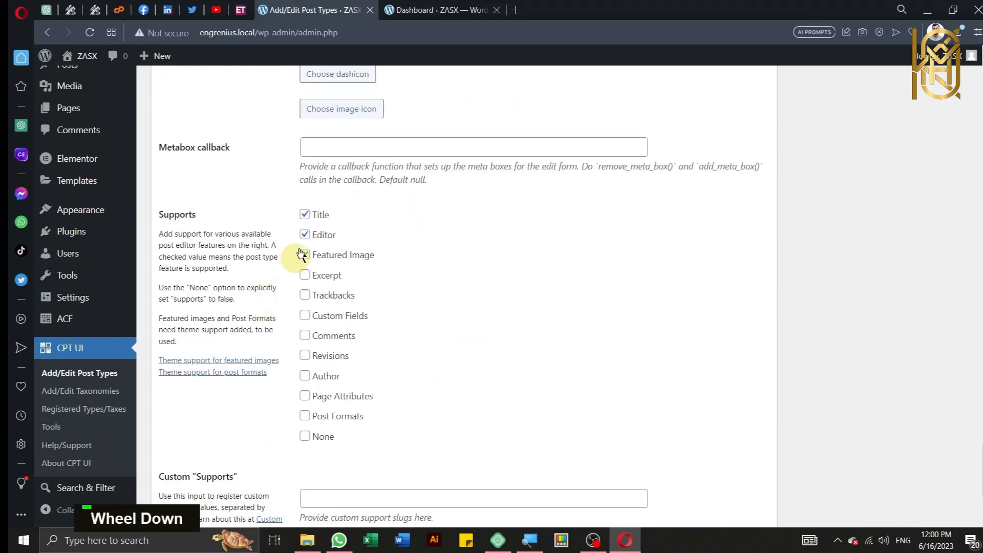
click(306, 234)
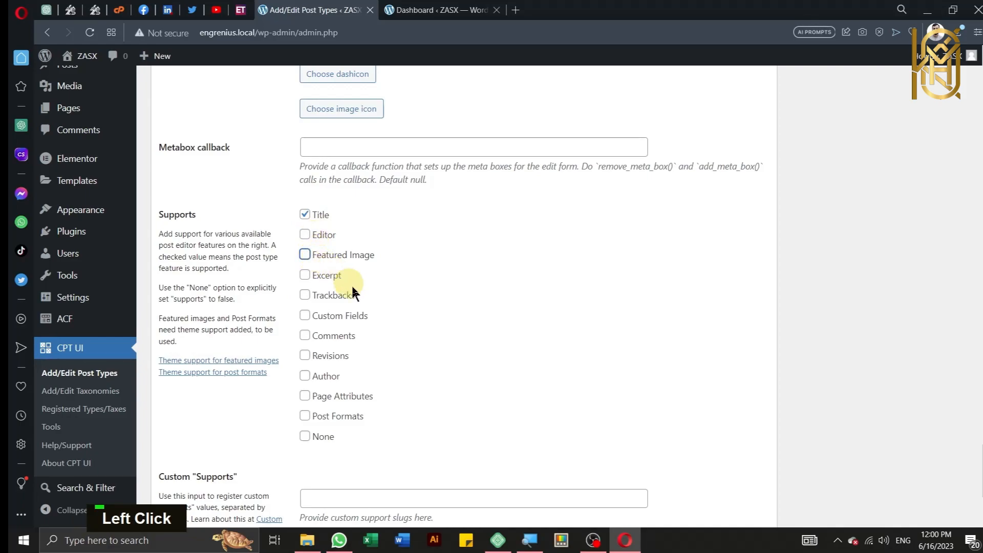
scroll(353, 290, down, 3)
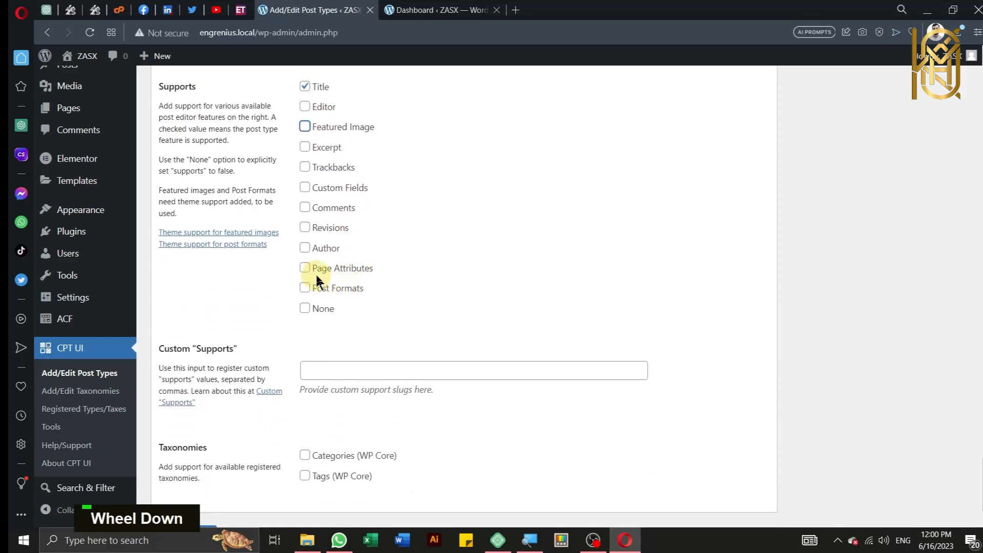
key(ctrl)
key(ctrl)
click(306, 194)
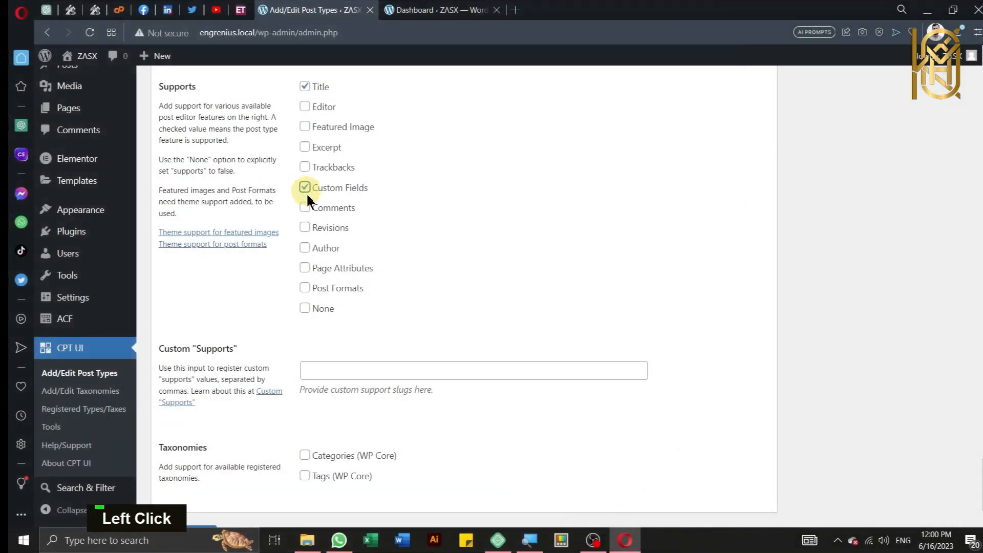
scroll(350, 379, down, 2)
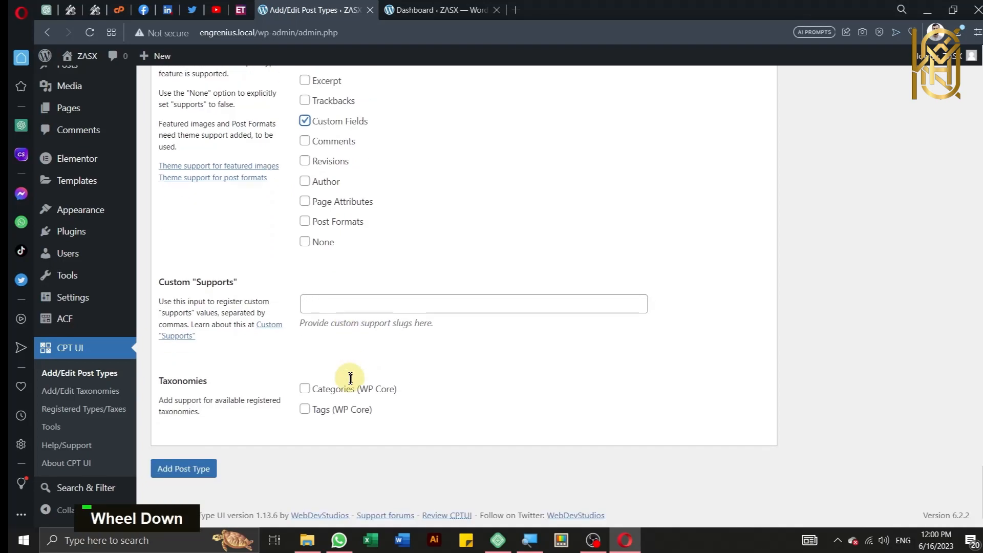
key(ctrl)
key(ctrl)
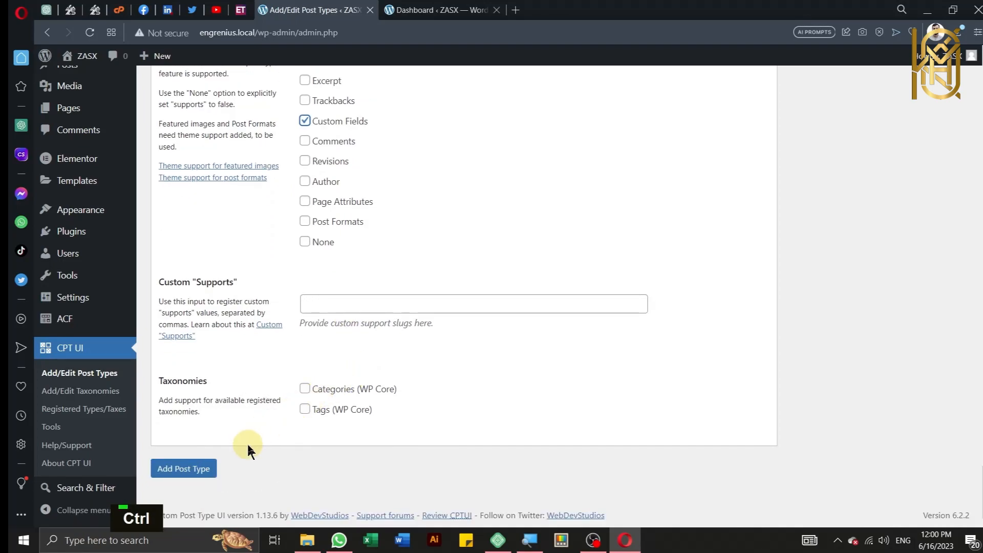
key(ctrl)
click(203, 475)
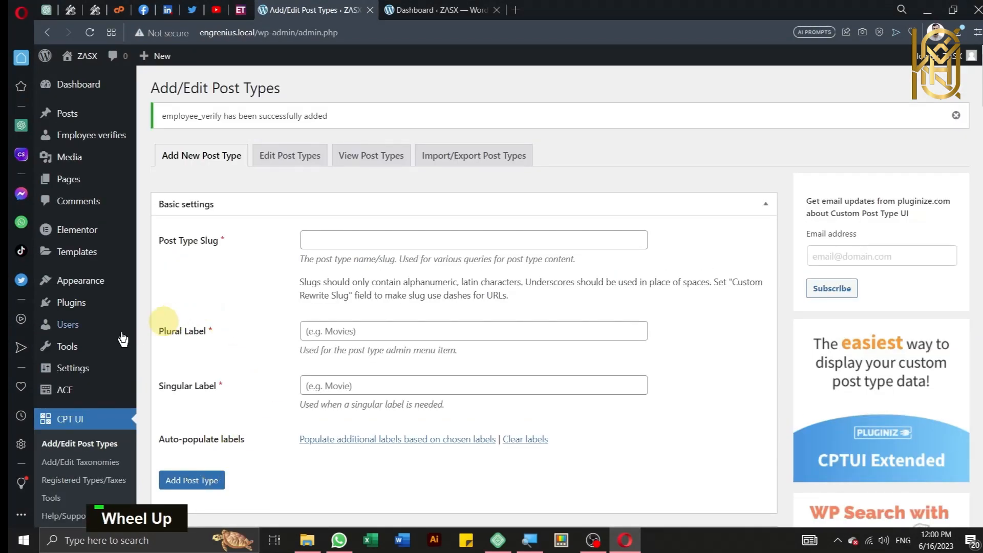
Step: Go to ACF Field Groups and start adding a new field group
mouse_move(78, 349)
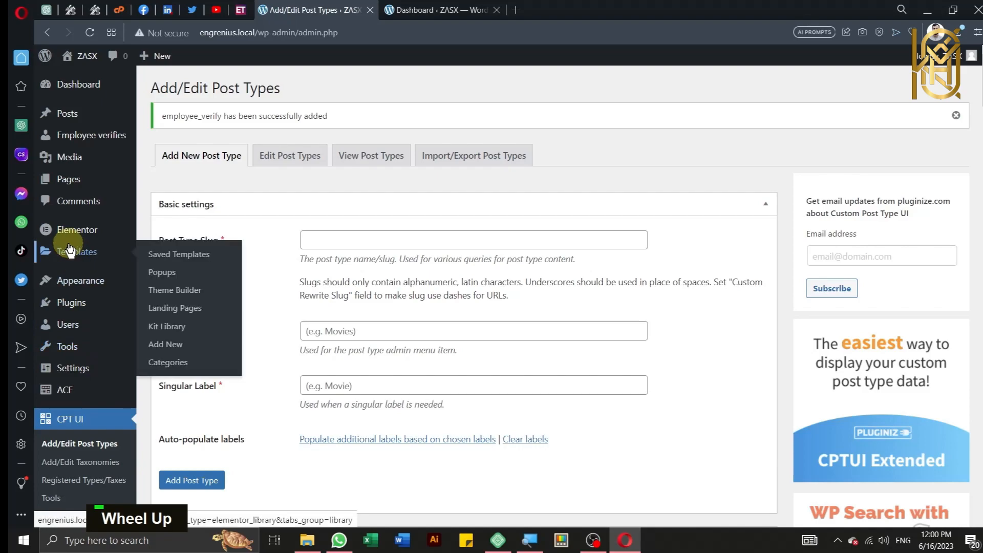
mouse_move(70, 402)
key(ctrl)
key(ctrl)
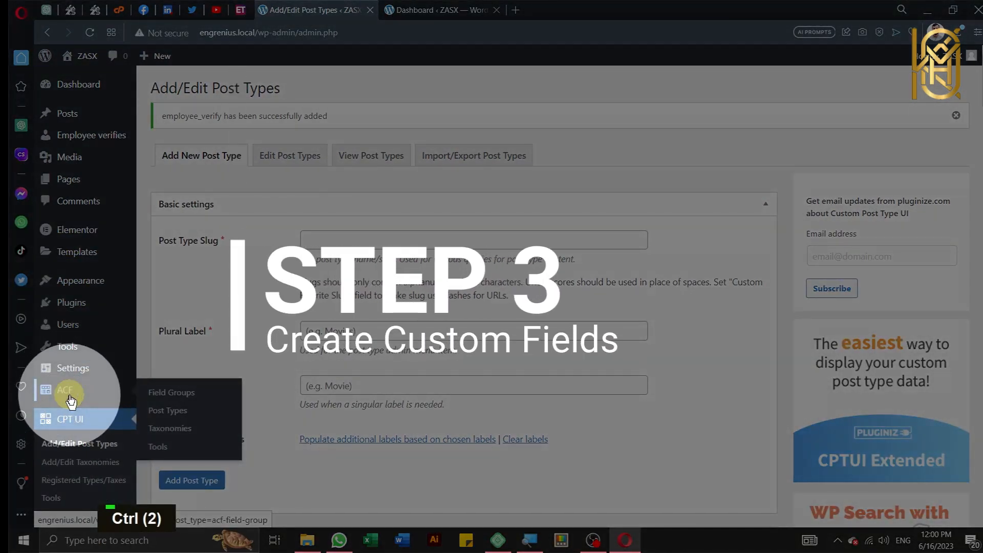
click(71, 399)
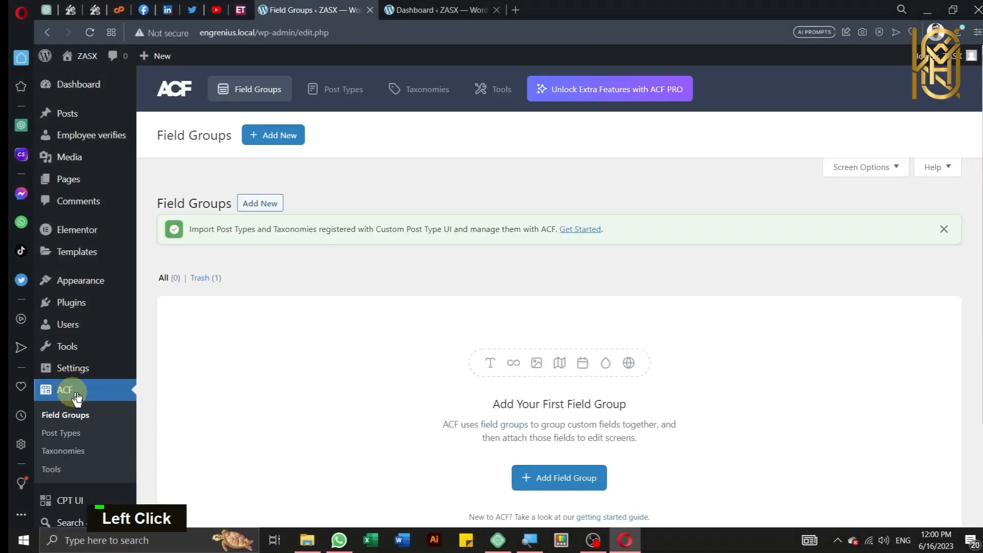
scroll(387, 330, down, 1)
scroll(241, 245, up, 1)
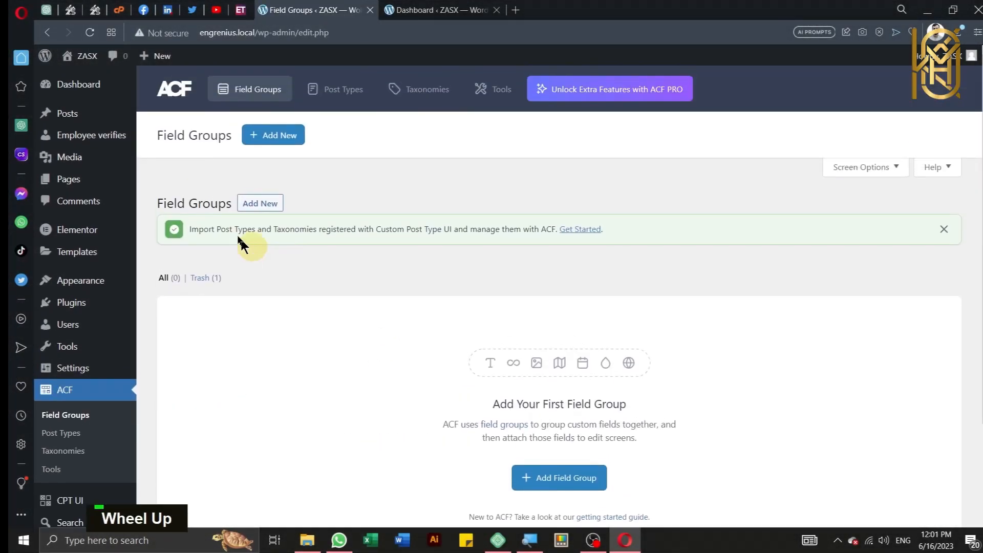
click(264, 203)
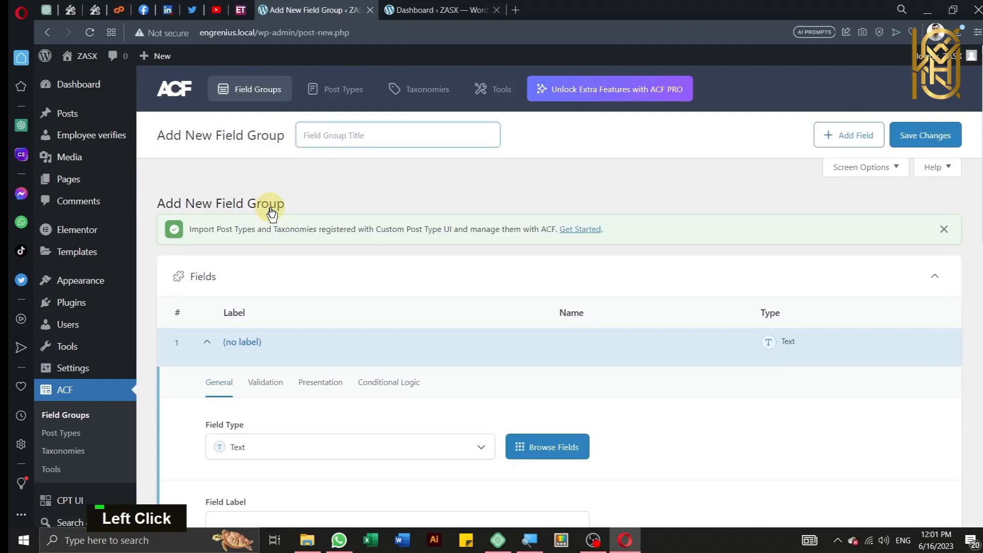
Step: Title the field group 'Employee verification'
click(377, 132)
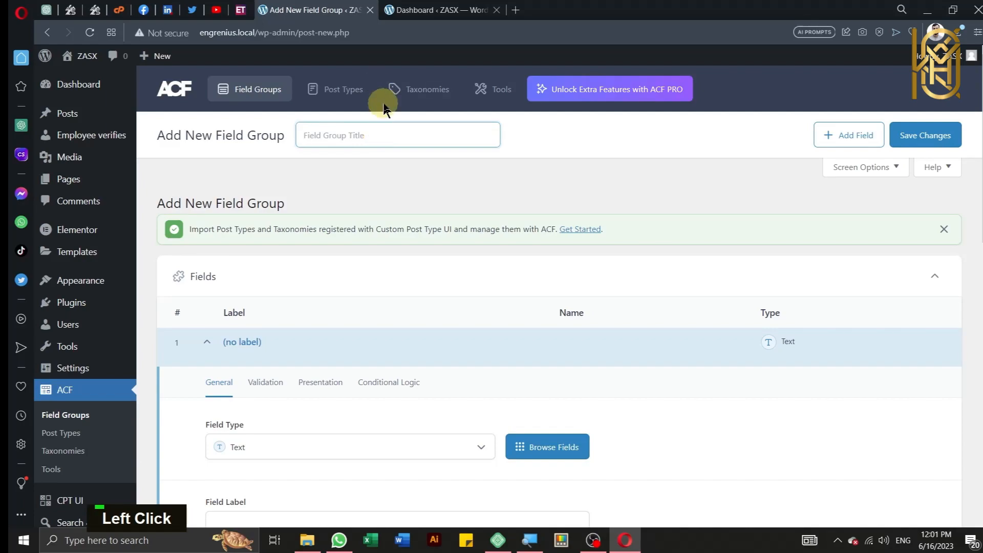
text(Employee)
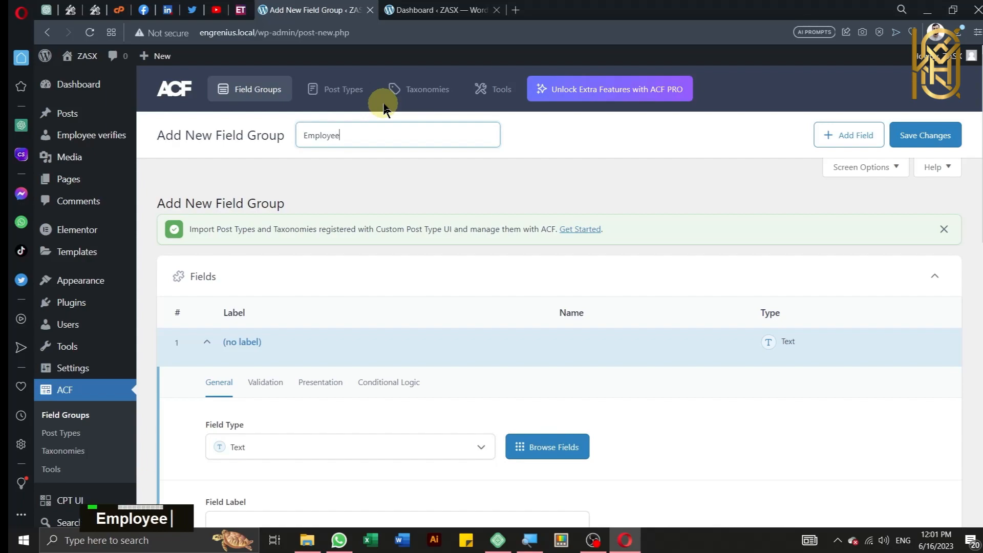
text( ver)
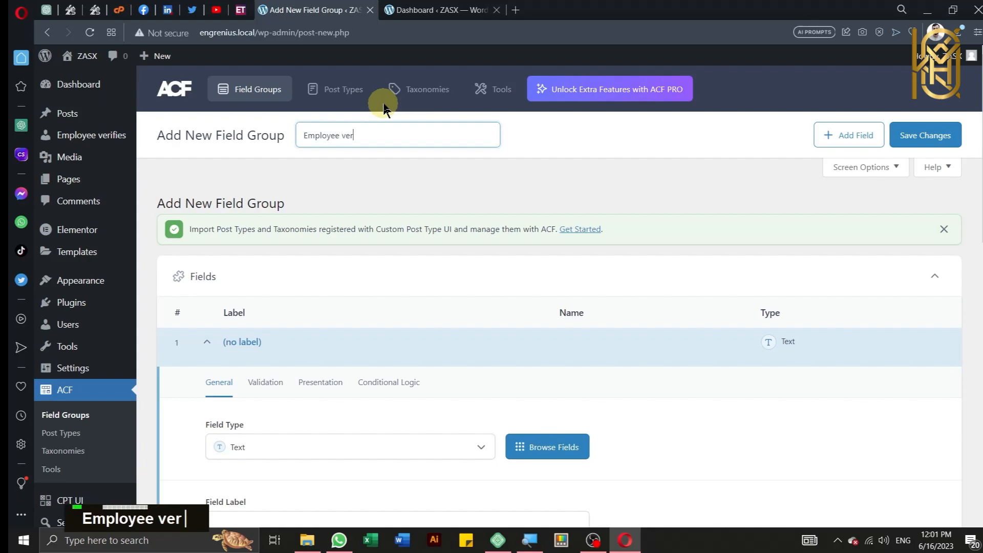
text(ification)
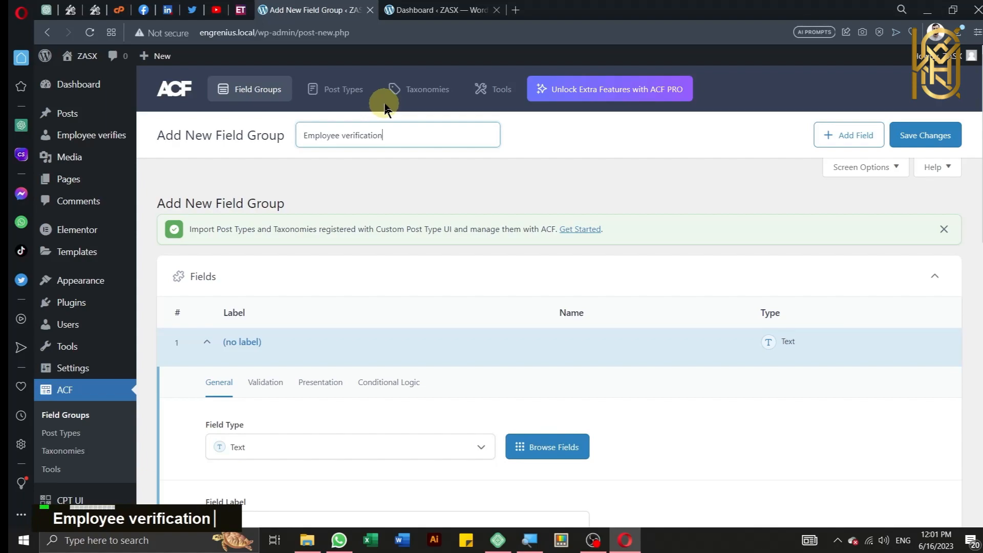
scroll(379, 324, down, 3)
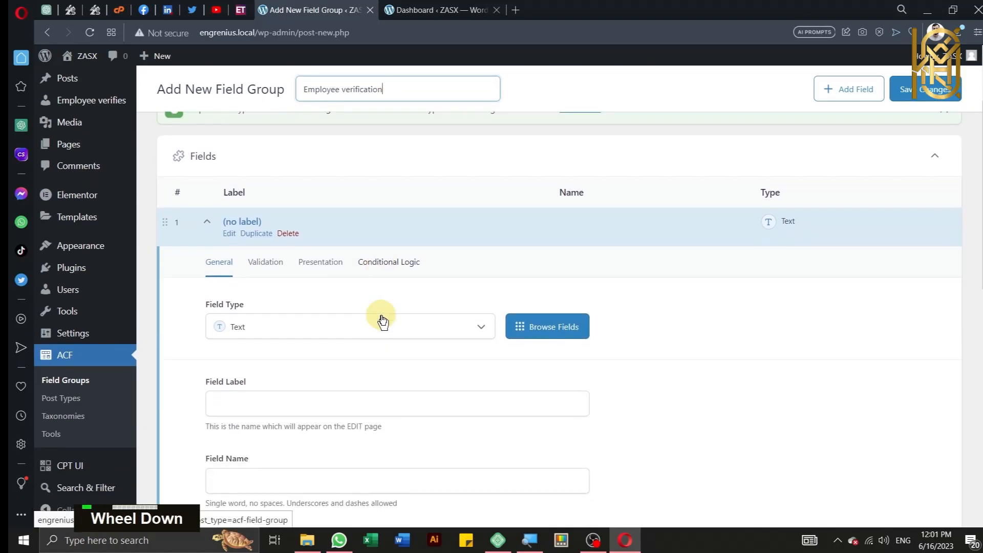
scroll(383, 321, down, 2)
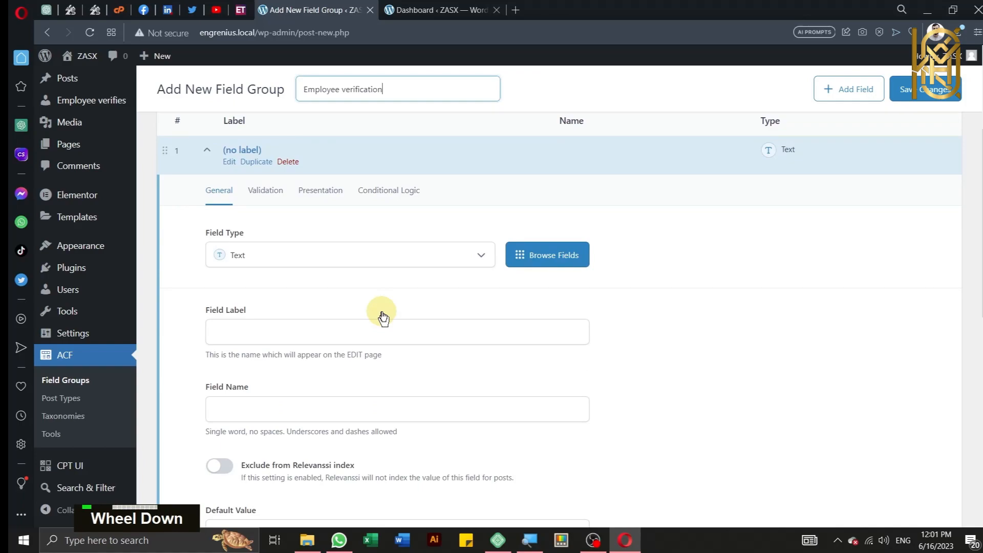
Step: Label the first field 'Employee Name' (employee_name) and add a second field
click(344, 328)
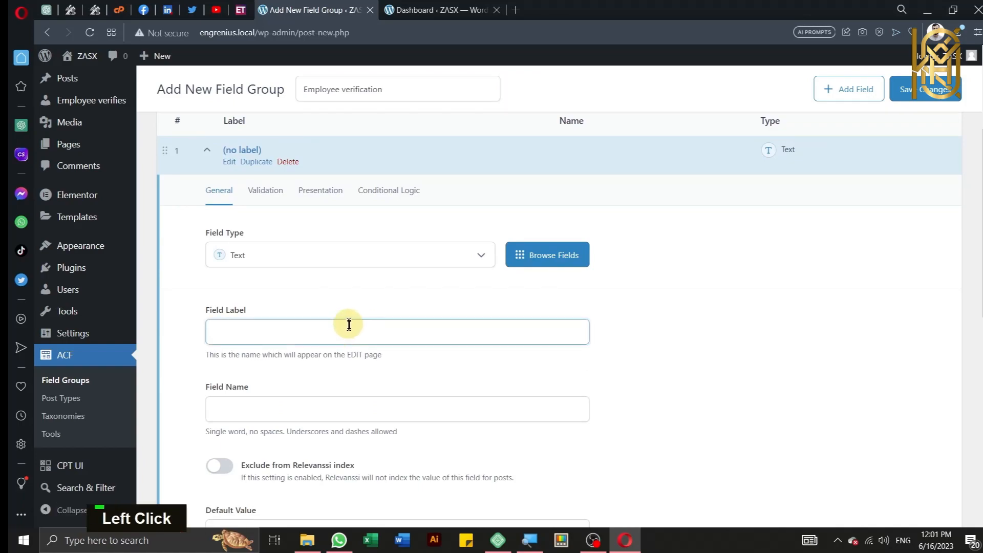
text(Employee )
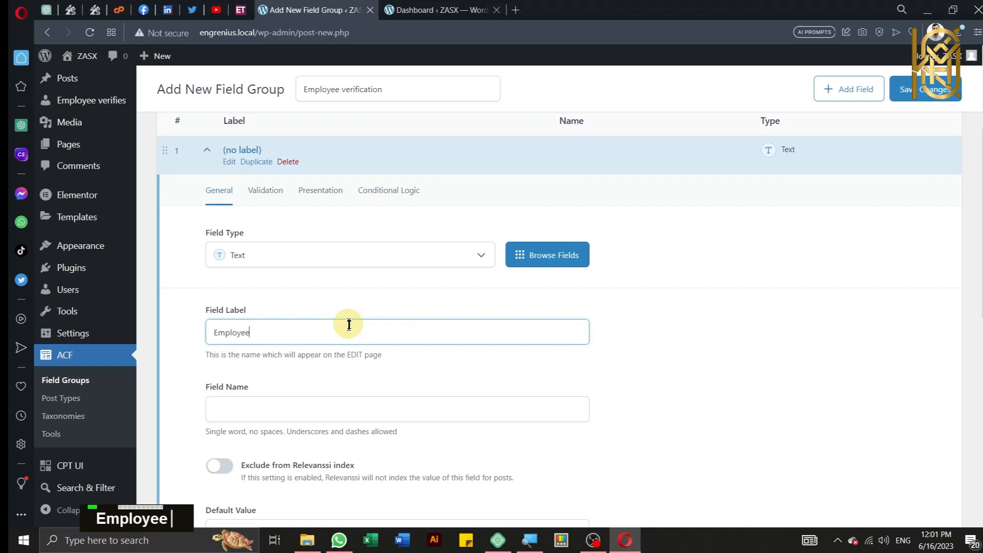
text(Name)
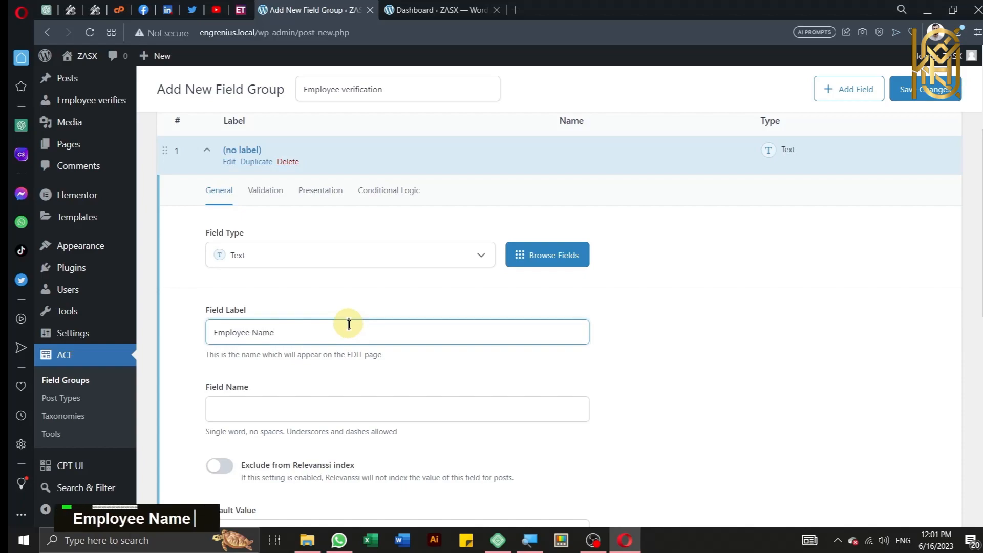
scroll(350, 321, down, 3)
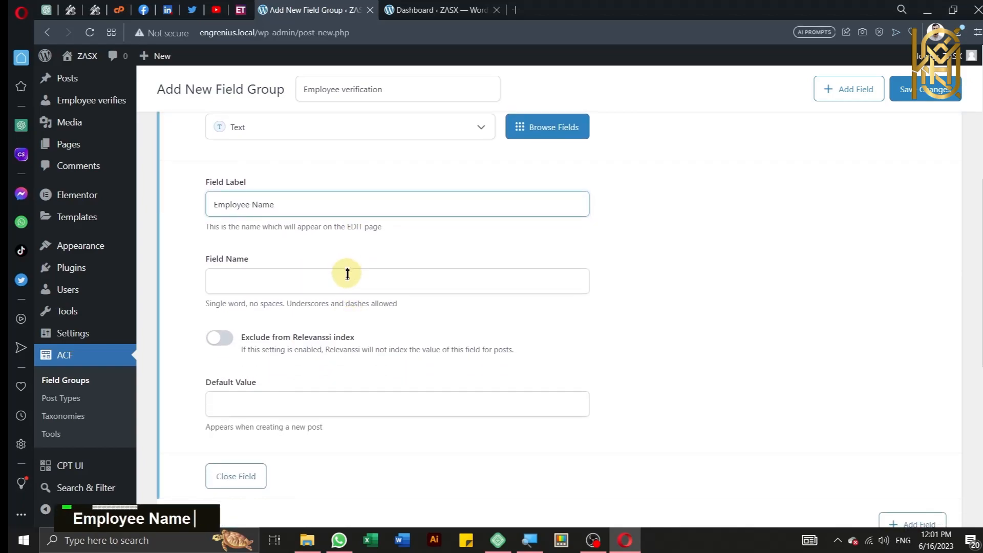
click(352, 276)
scroll(410, 307, down, 2)
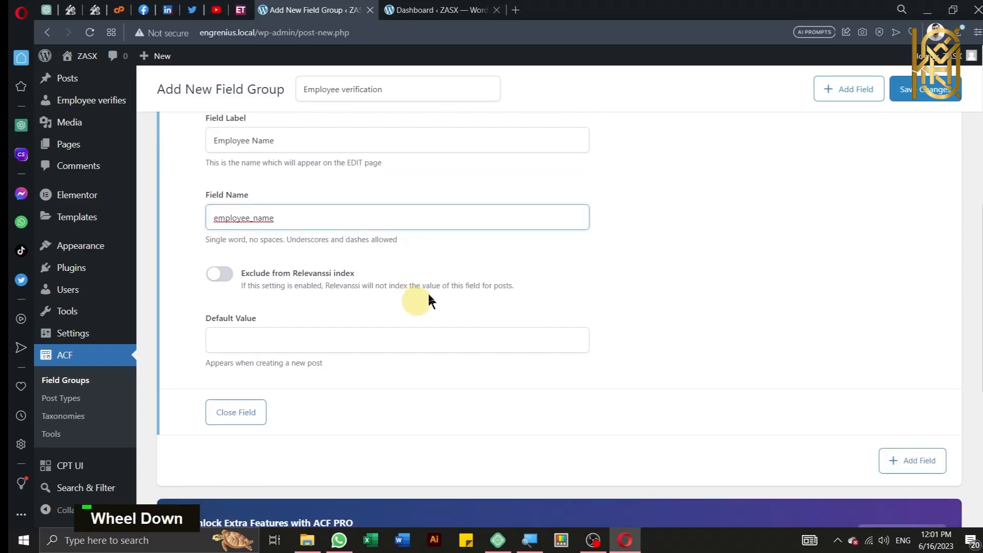
scroll(428, 298, down, 2)
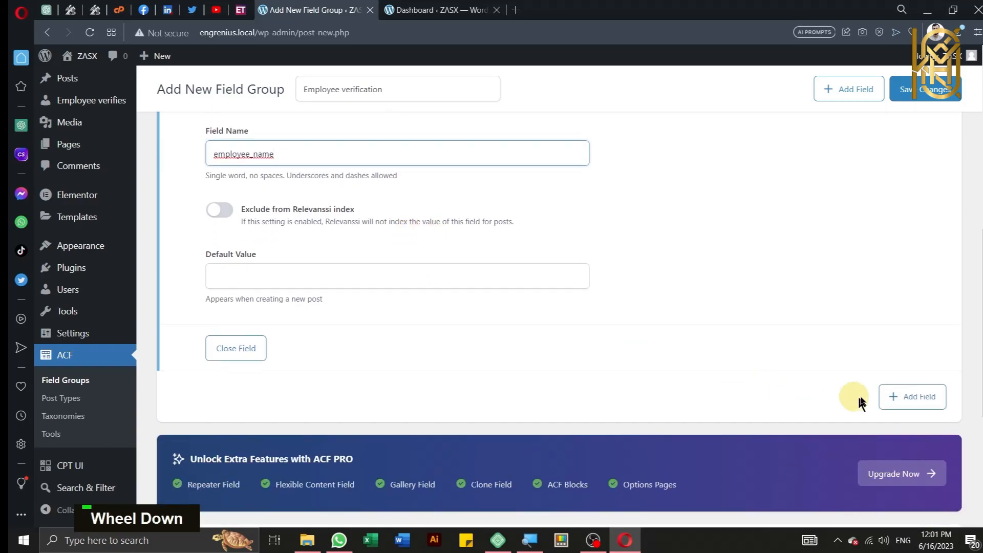
key(ctrl)
key(ctrl)
click(892, 396)
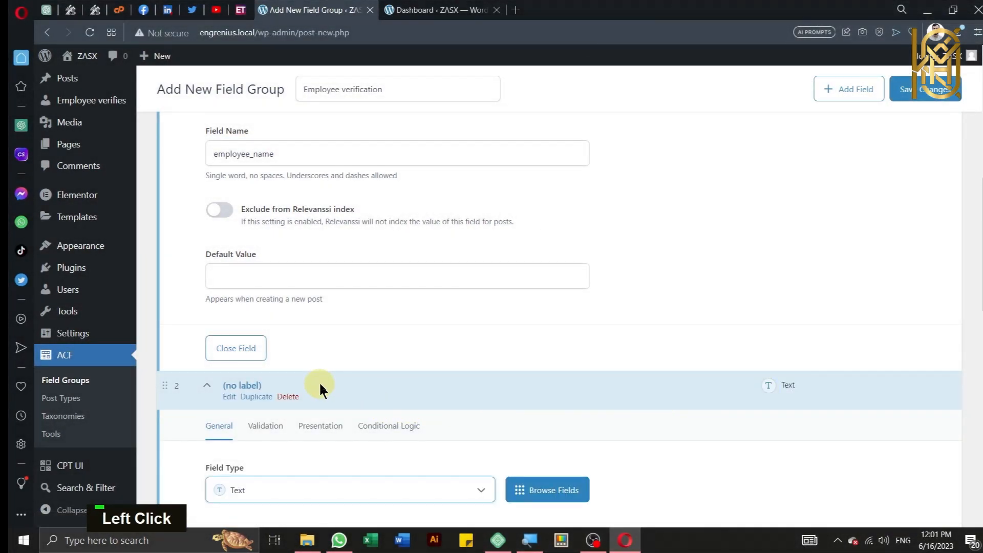
Step: Label the second field 'CNIC' (cnic) and add a third field
scroll(319, 389, down, 2)
scroll(301, 406, down, 2)
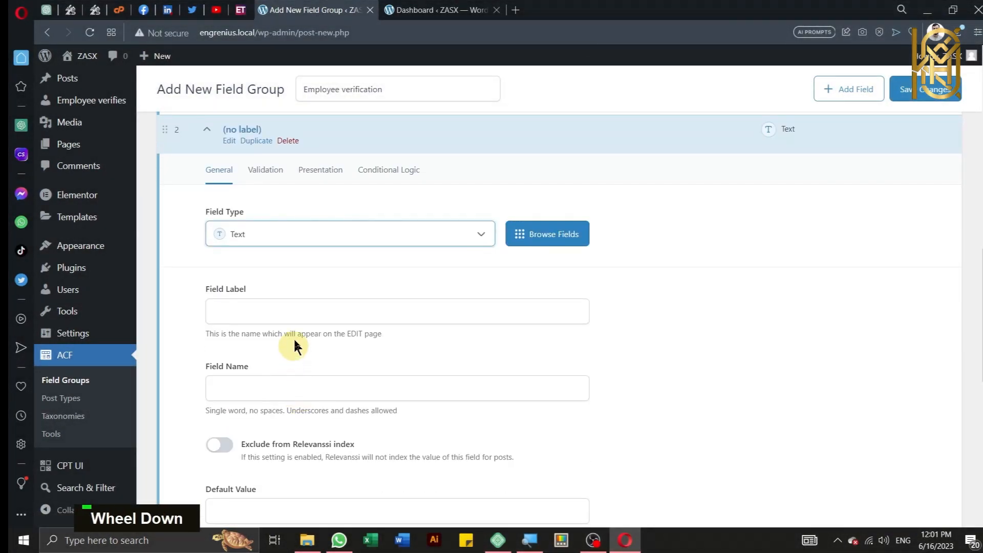
click(296, 308)
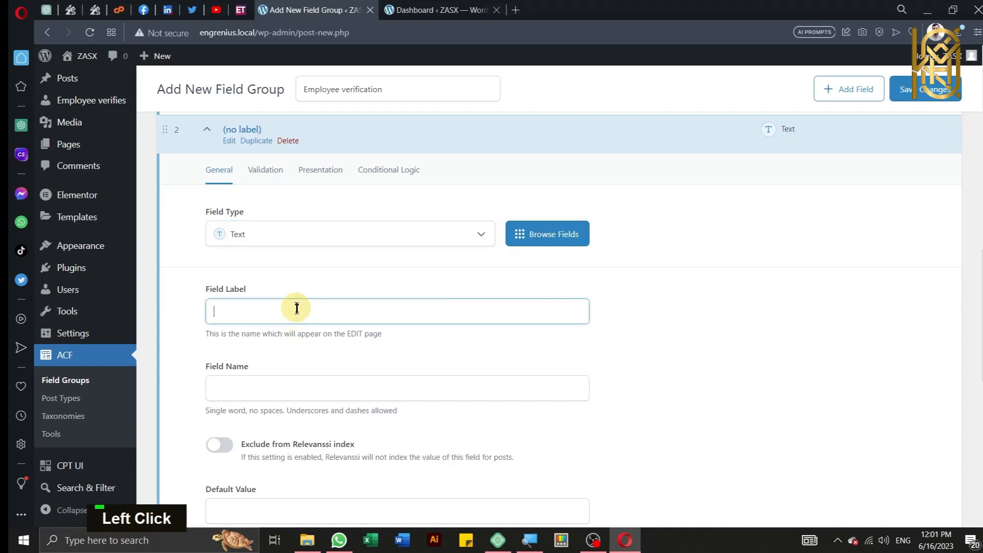
text(Emp)
key(BackSpace)
key(BackSpace)
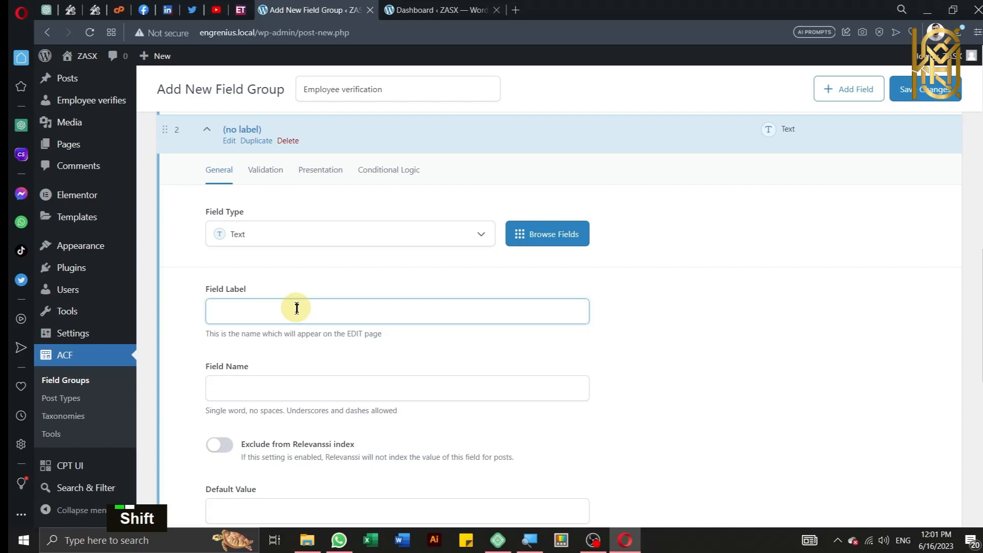
text(CNIC)
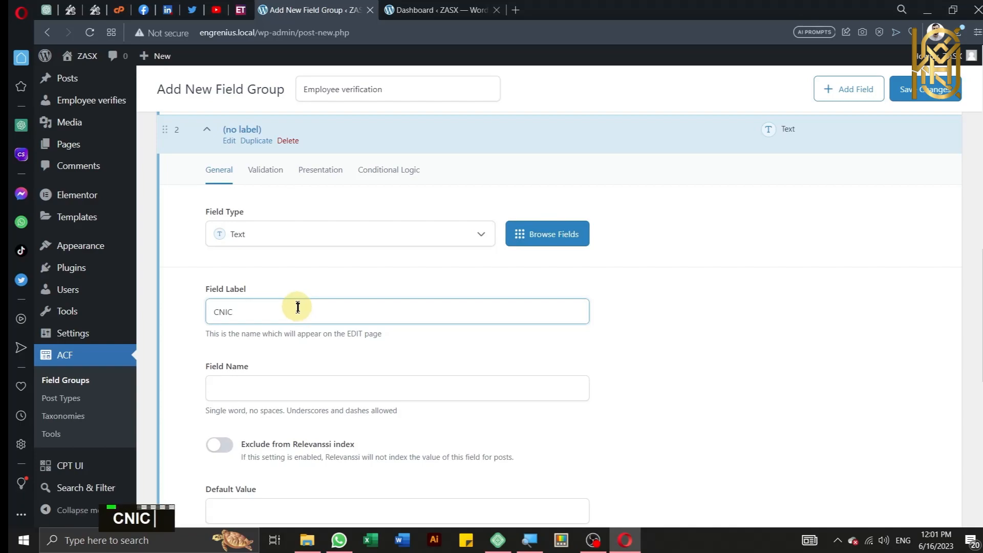
click(309, 393)
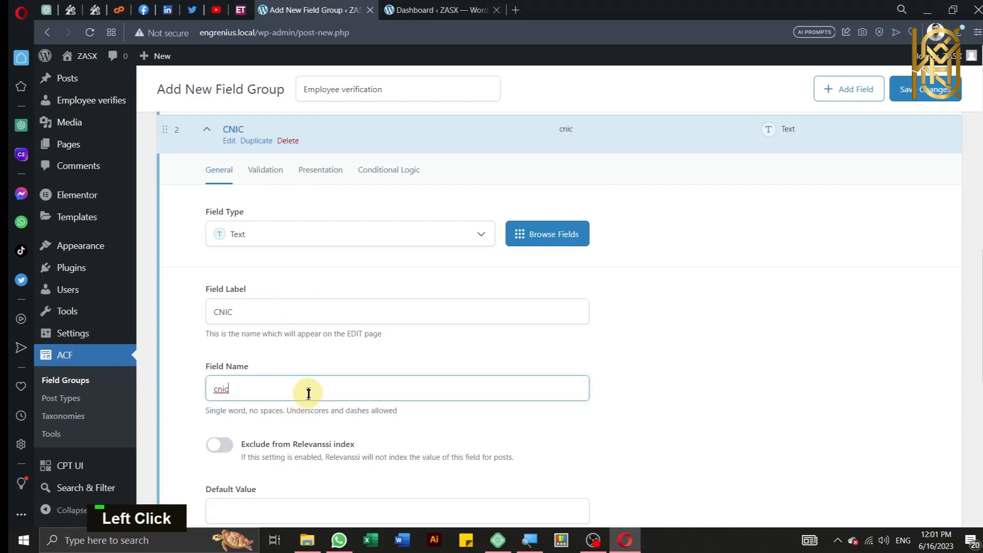
scroll(358, 394, down, 2)
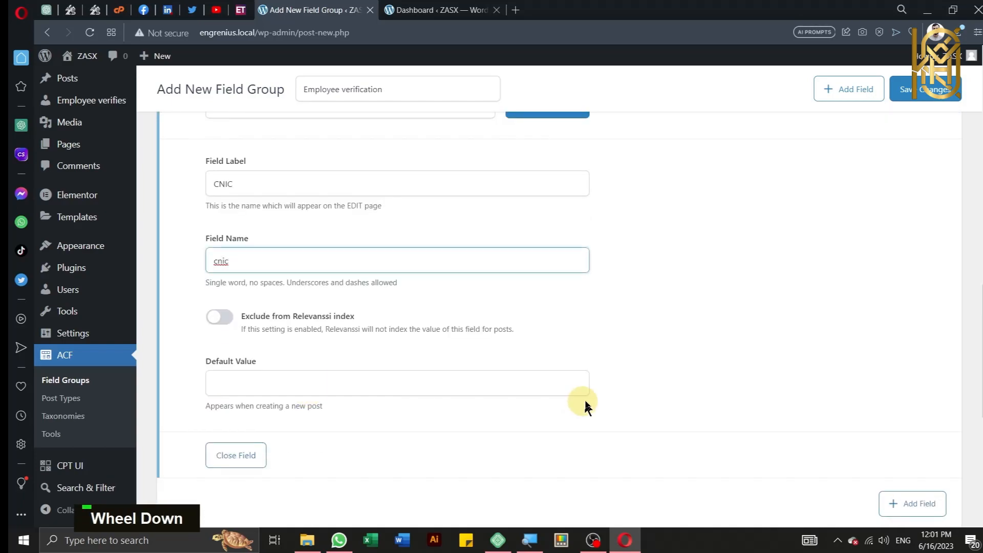
scroll(603, 401, down, 1)
click(909, 440)
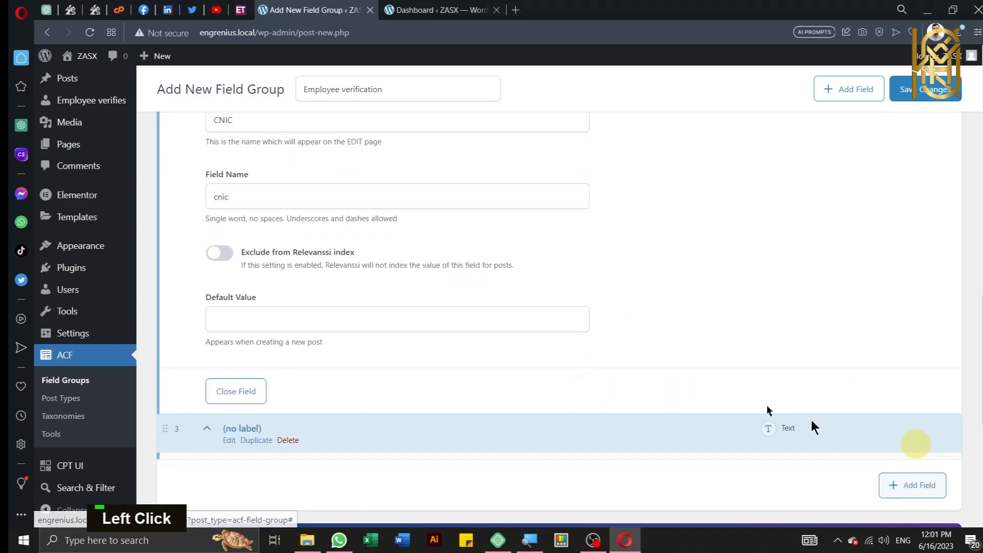
Step: Label the third field 'Designation' (designation) and add a fourth field
scroll(328, 277, down, 5)
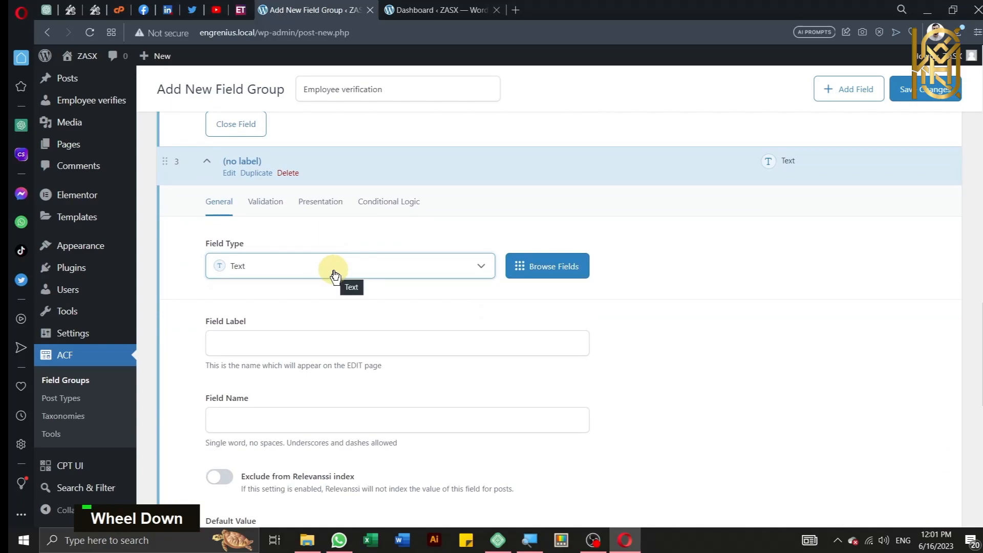
scroll(335, 276, down, 1)
click(341, 280)
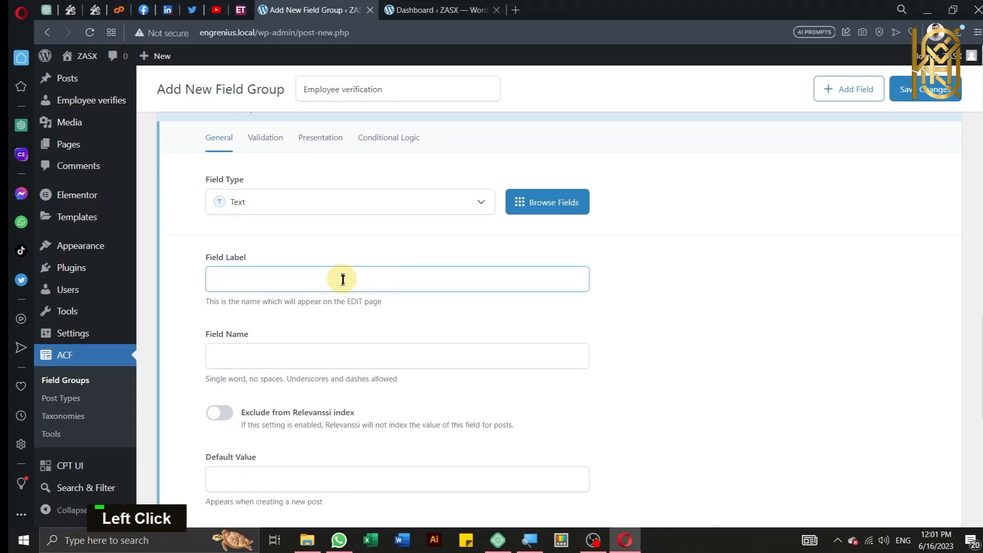
text(Designation)
click(358, 345)
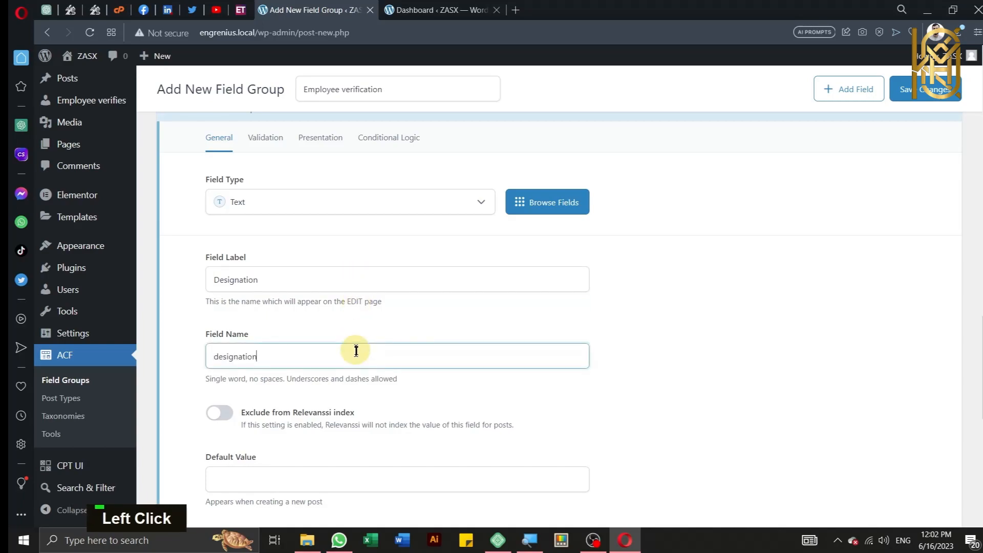
scroll(357, 346, down, 2)
scroll(512, 361, down, 2)
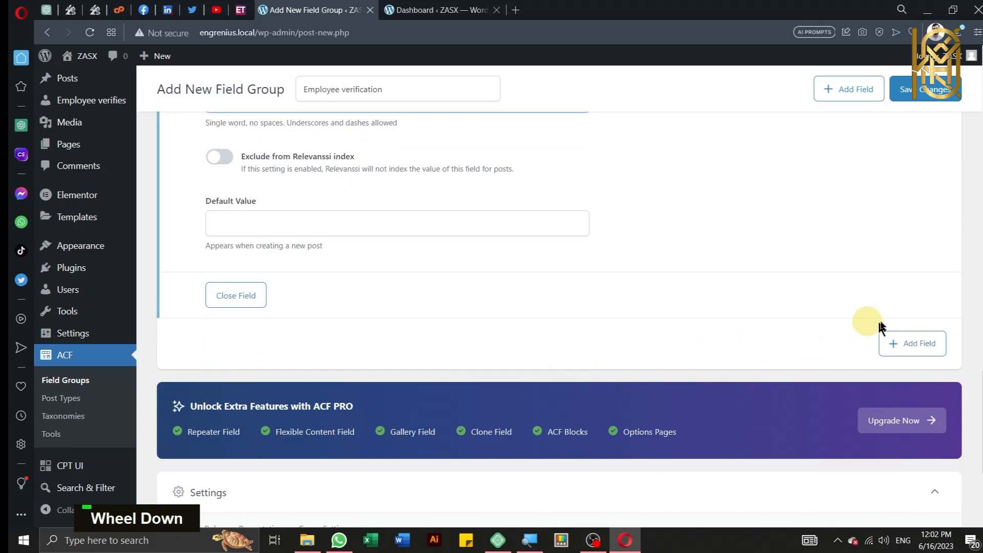
click(924, 342)
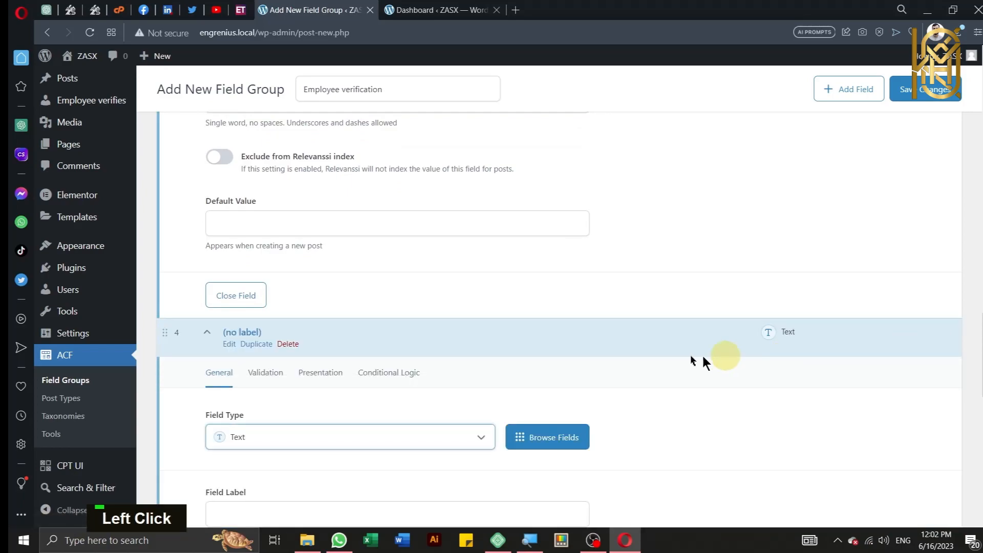
Step: Set the fourth field's type to Date Picker
scroll(399, 318, down, 2)
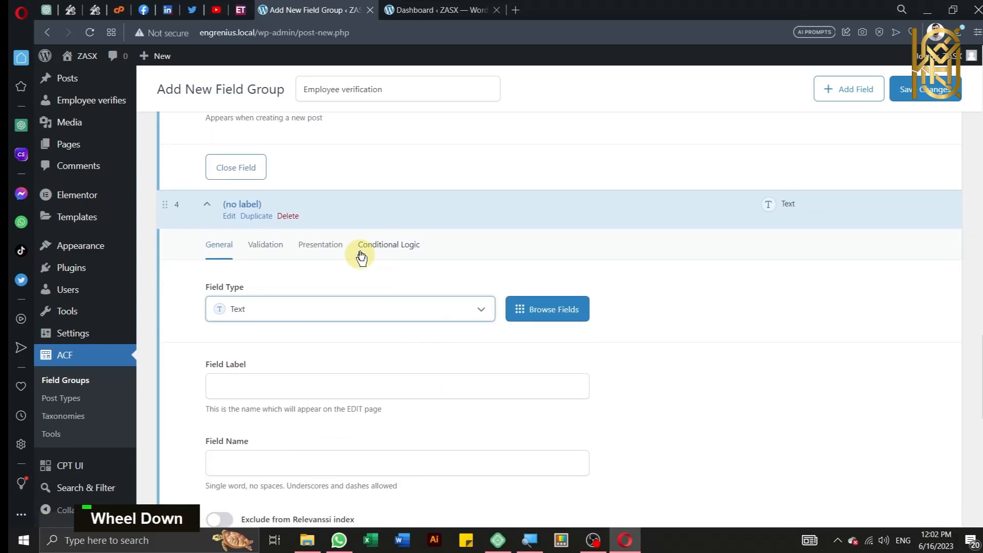
click(429, 320)
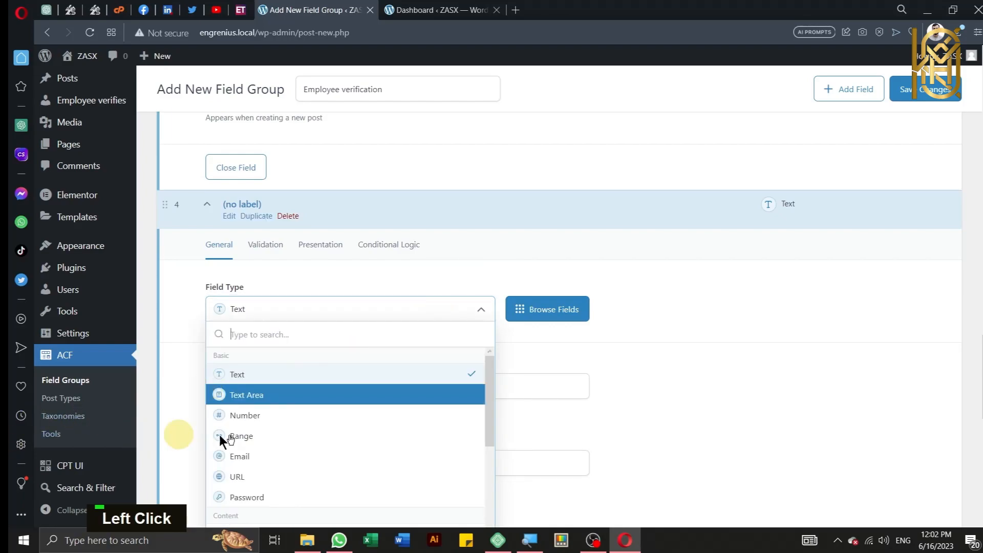
scroll(367, 413, down, 3)
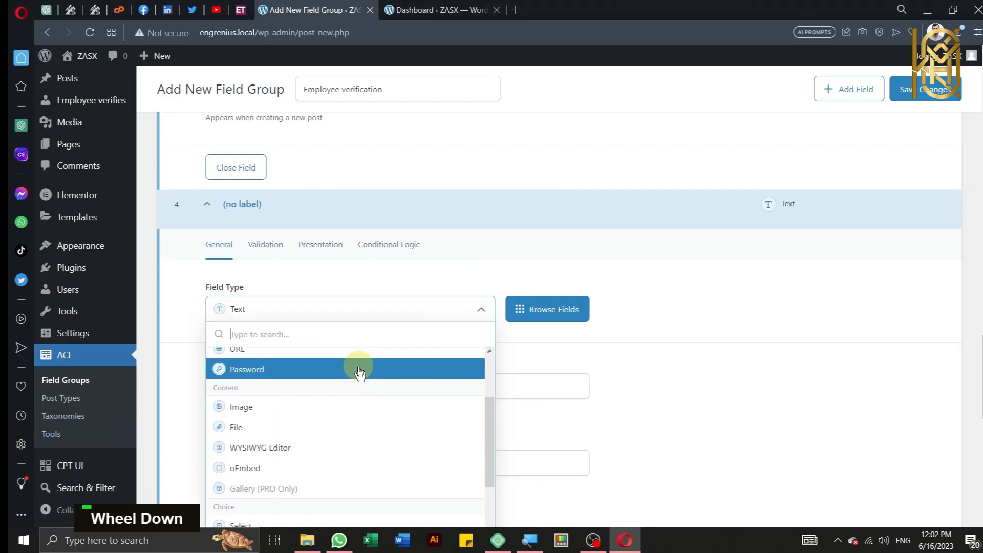
scroll(360, 374, down, 3)
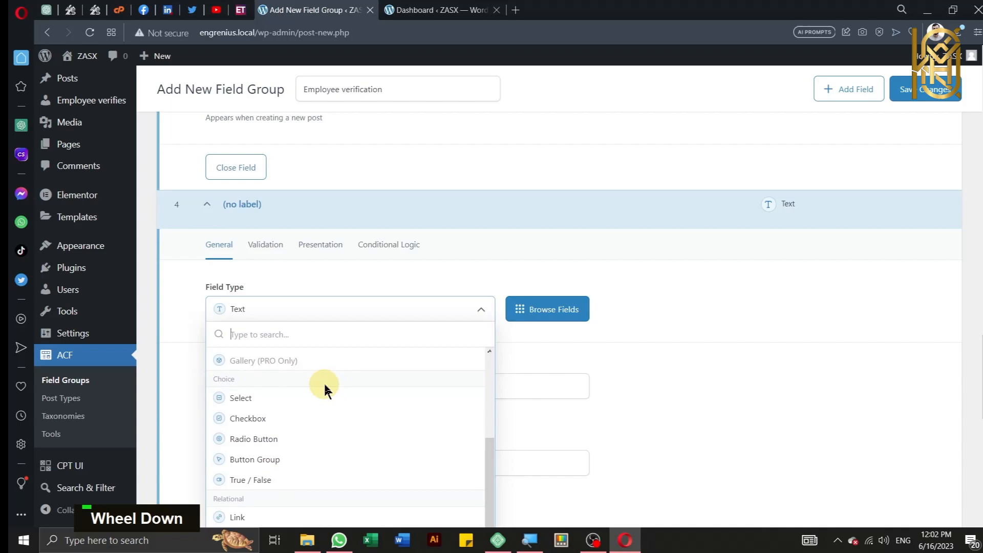
scroll(324, 390, down, 5)
scroll(324, 386, down, 2)
key(ctrl)
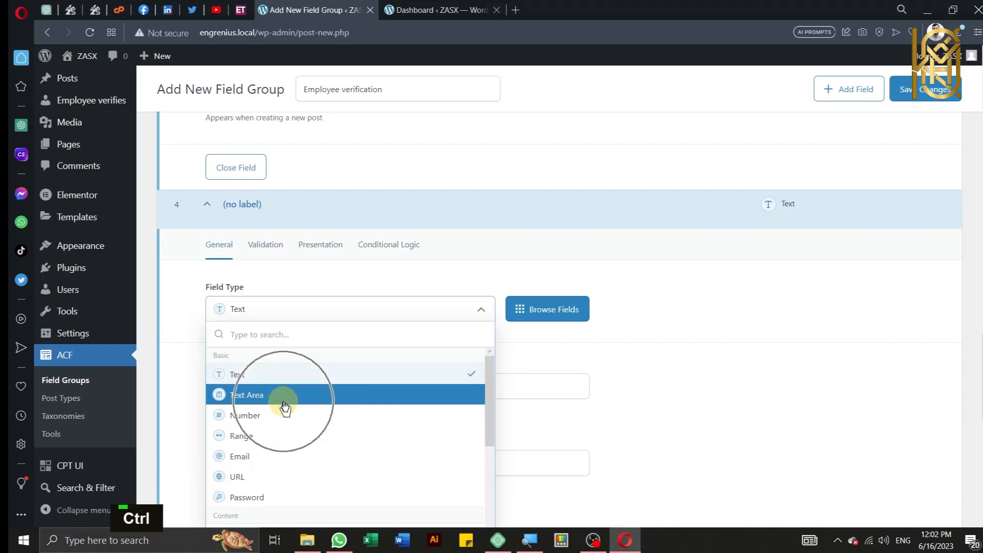
key(ctrl)
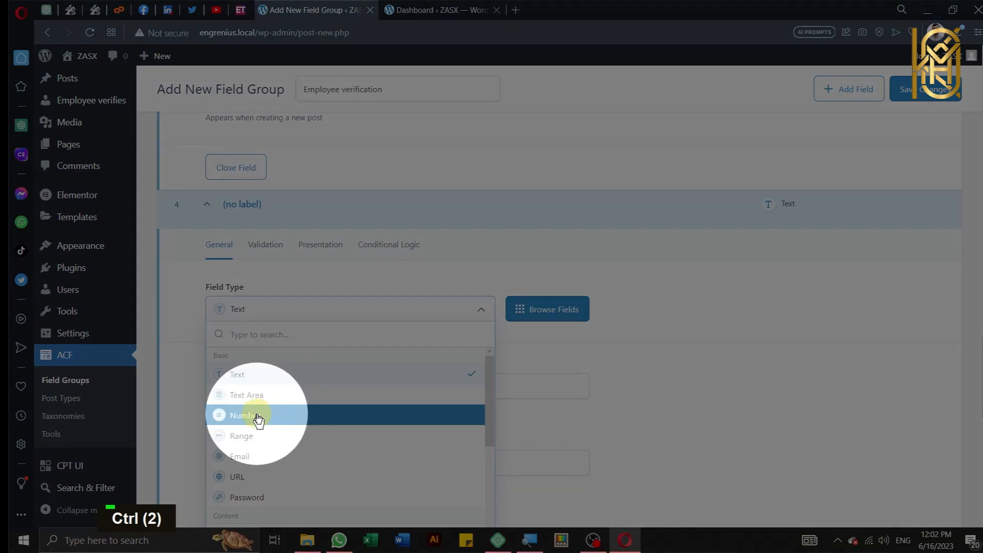
scroll(262, 419, down, 5)
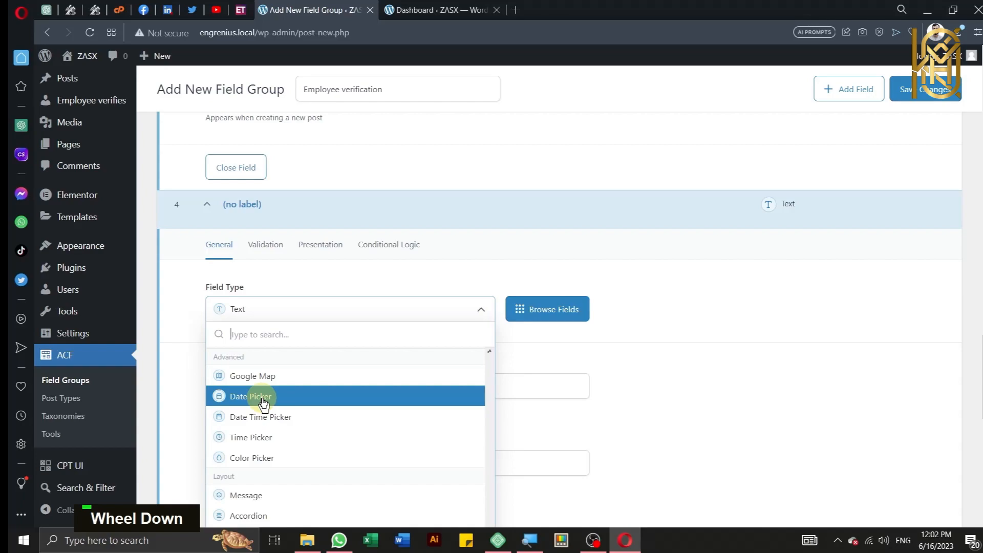
click(263, 403)
Step: Label the date field 'Joining Date'
click(262, 390)
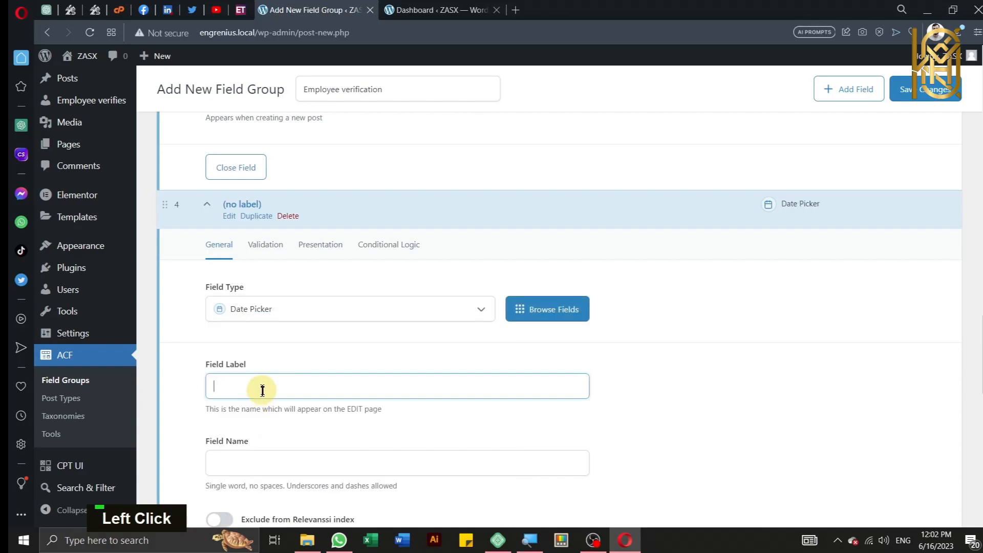
text(J)
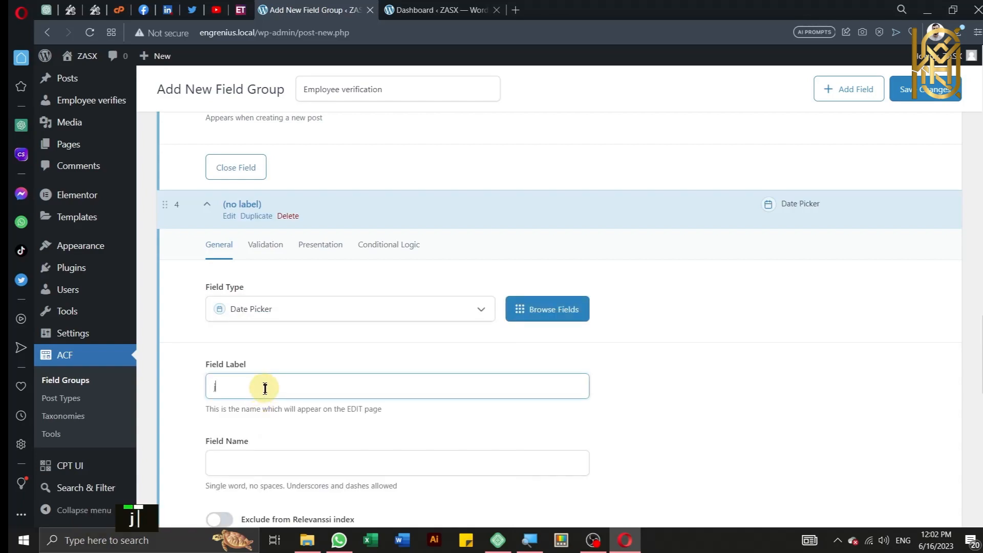
text(oining)
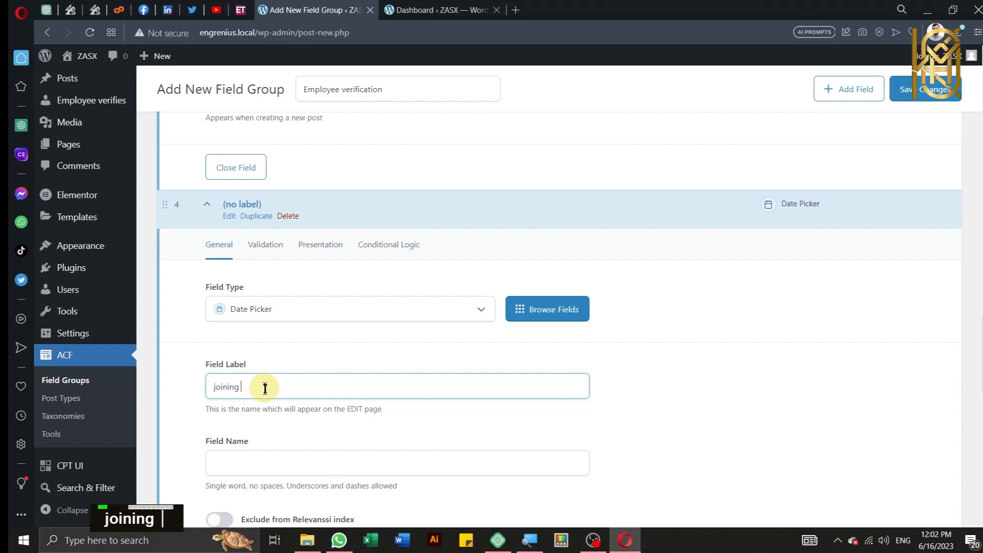
text( Dte)
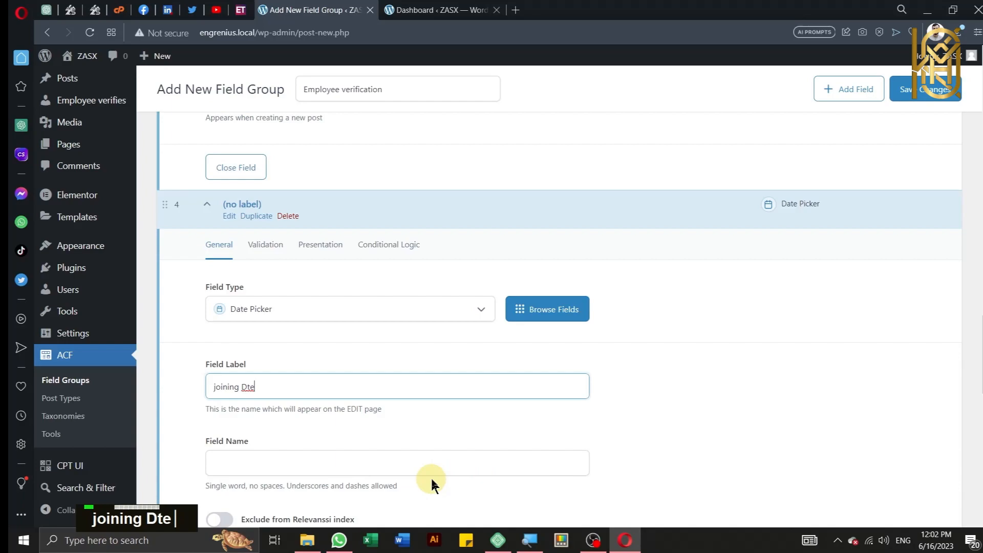
key(BackSpace)
key(BackSpace)
text(ate)
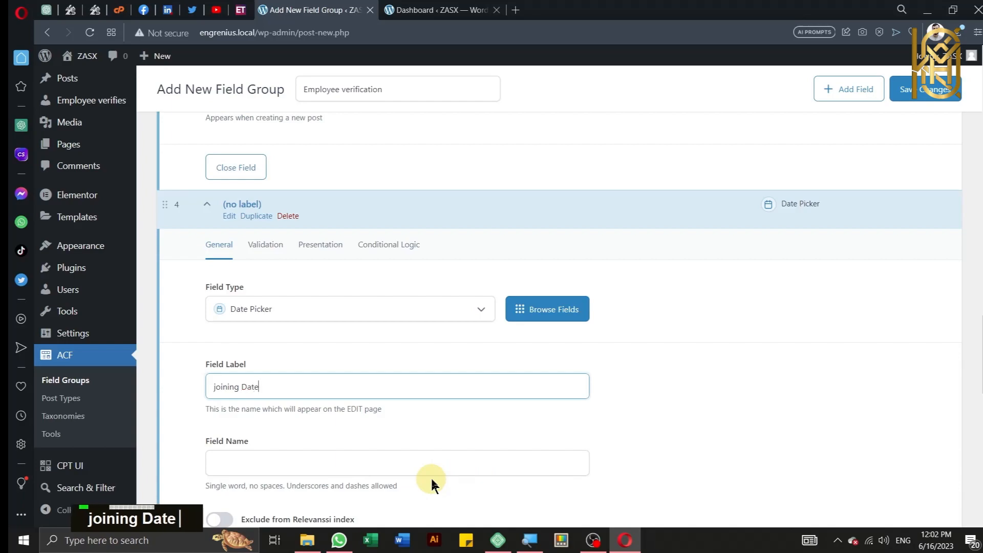
Step: Set both Return and Display Format to 'June 16, 2023' (F j, Y)
scroll(487, 401, down, 4)
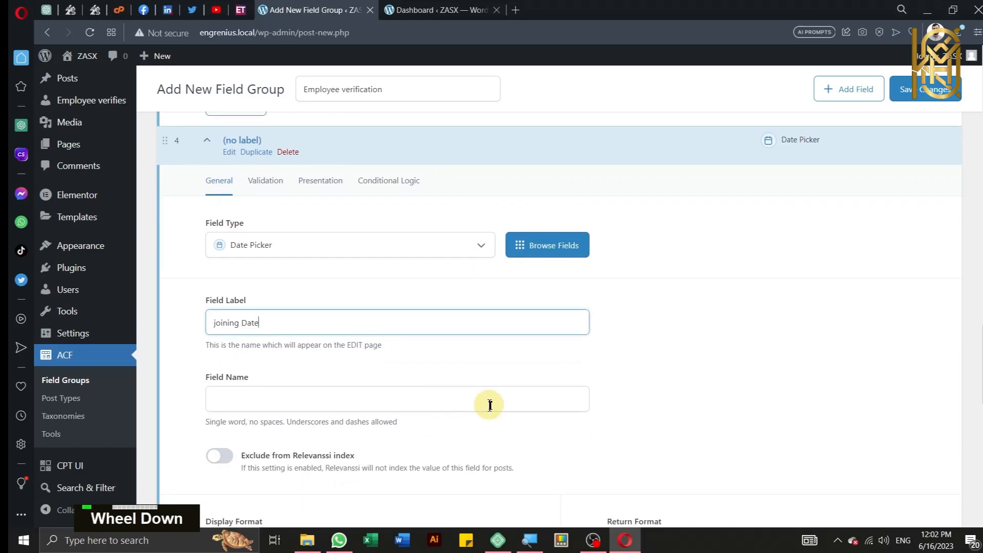
scroll(505, 397, down, 1)
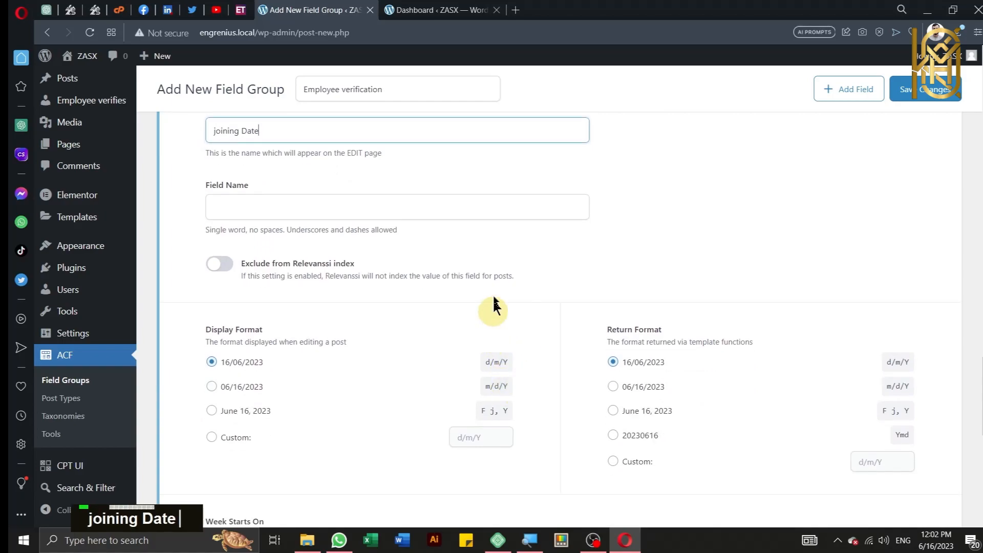
scroll(545, 262, down, 1)
scroll(541, 259, up, 1)
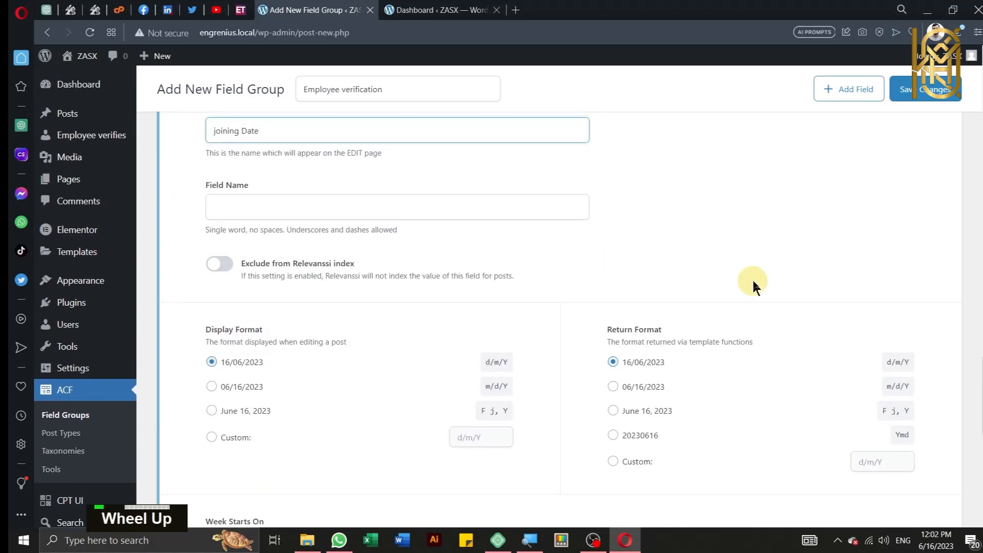
scroll(674, 266, up, 2)
scroll(673, 266, down, 4)
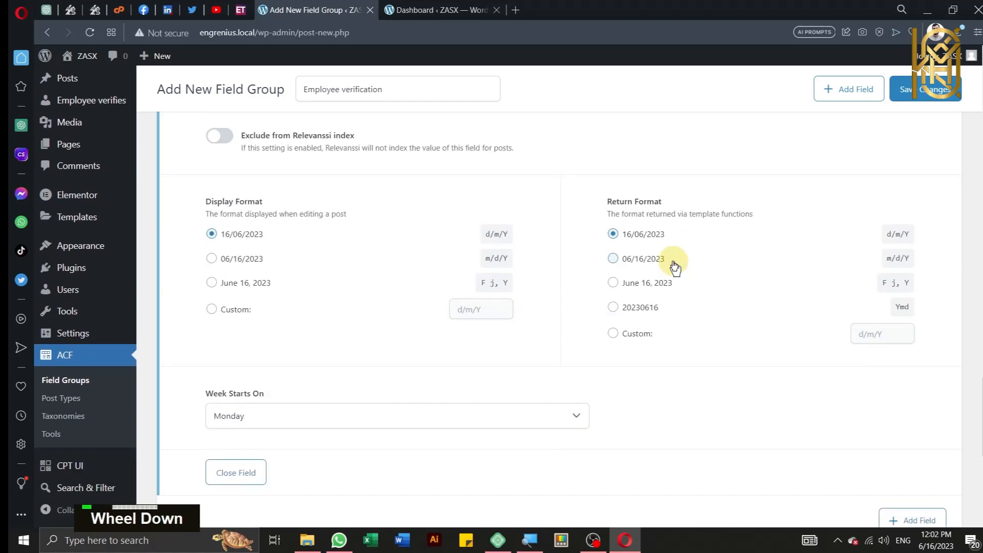
click(644, 287)
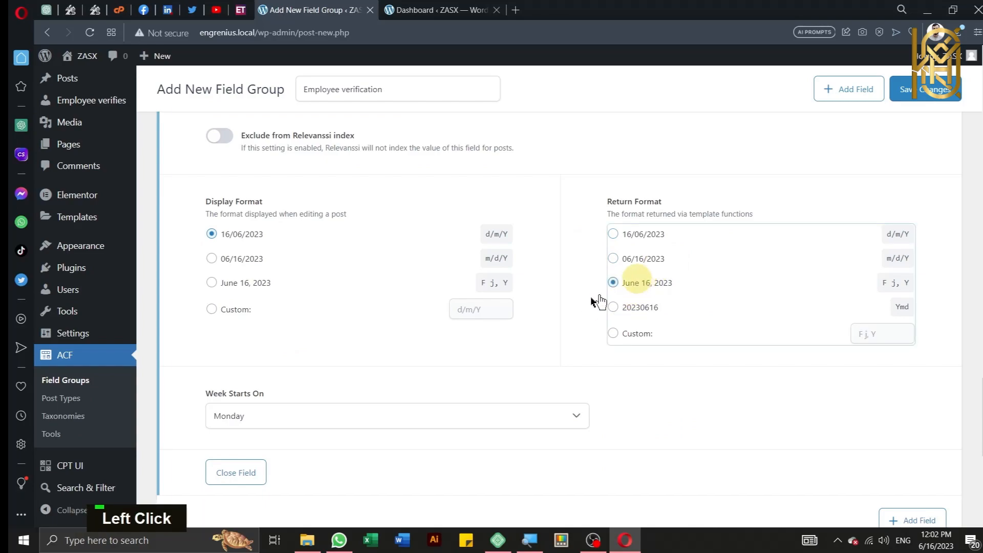
click(270, 293)
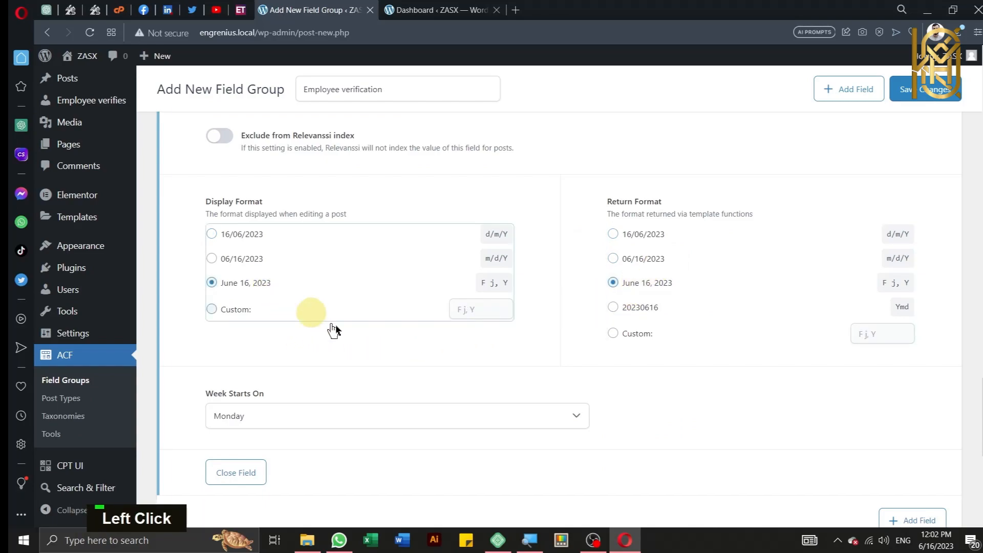
scroll(430, 396, down, 2)
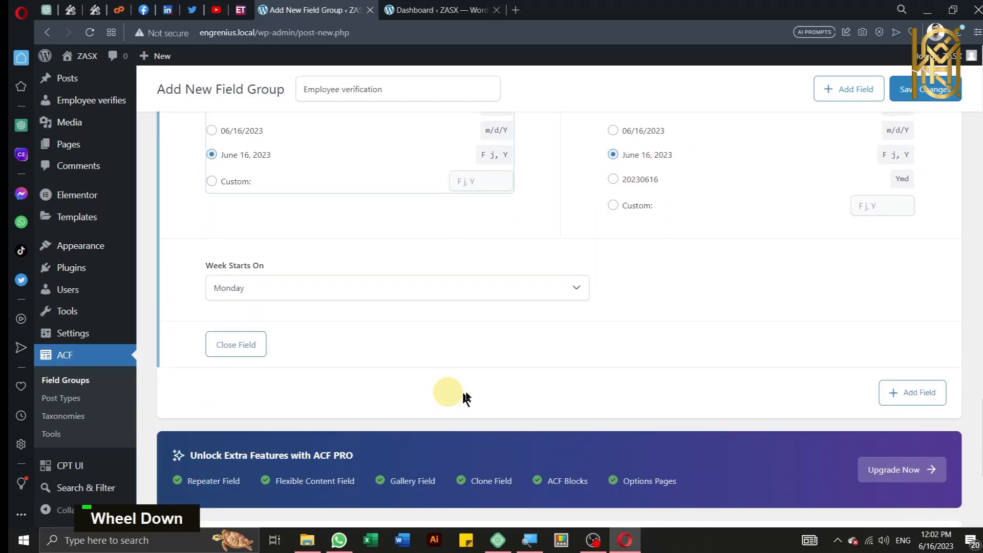
Step: Add a Date Picker field labelled Leaving Date with field name leaving_date
click(890, 394)
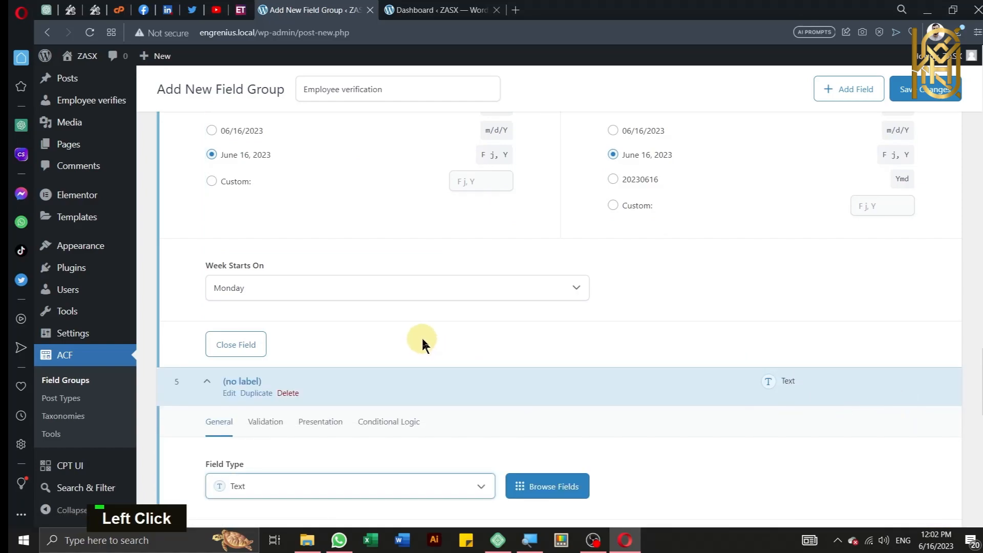
scroll(422, 344, down, 4)
click(401, 231)
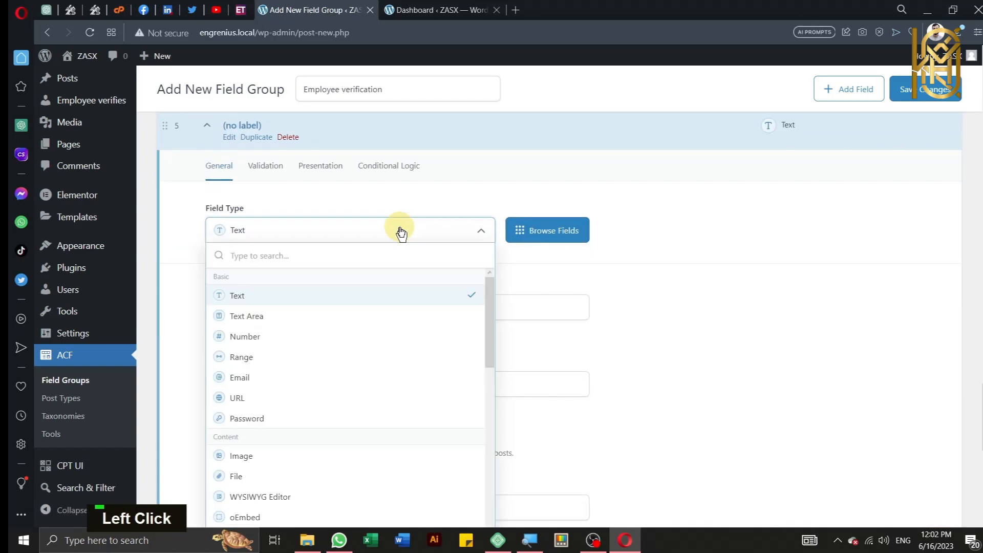
scroll(428, 353, down, 8)
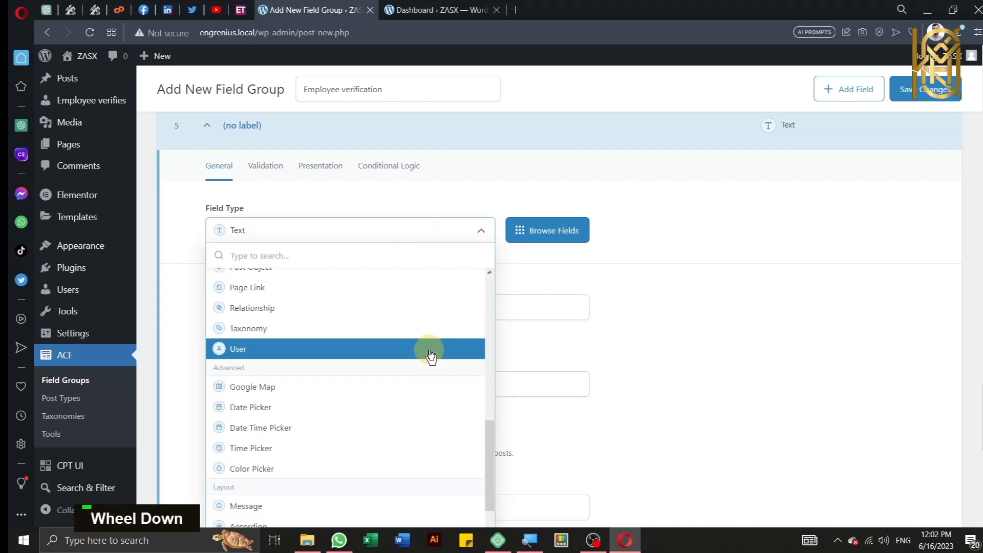
scroll(429, 355, down, 2)
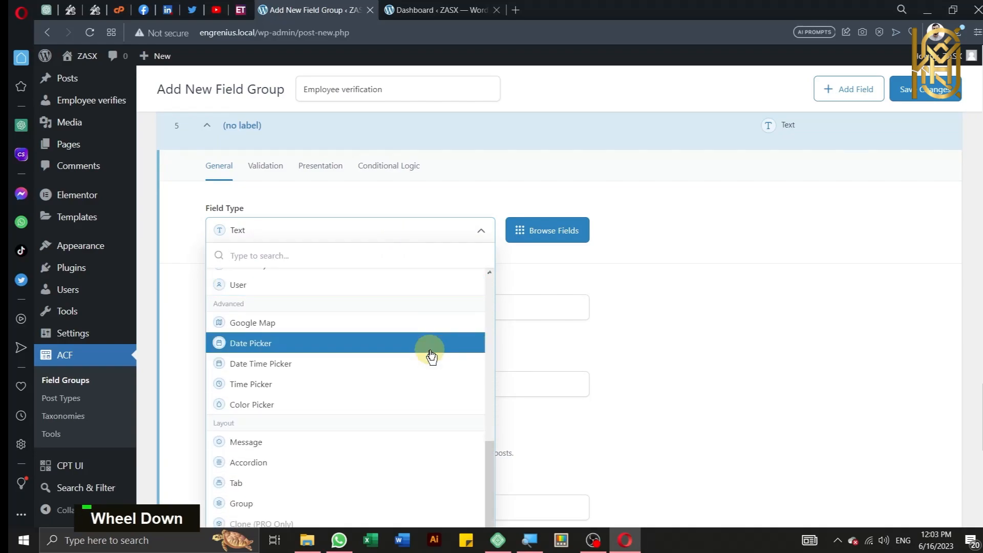
click(365, 345)
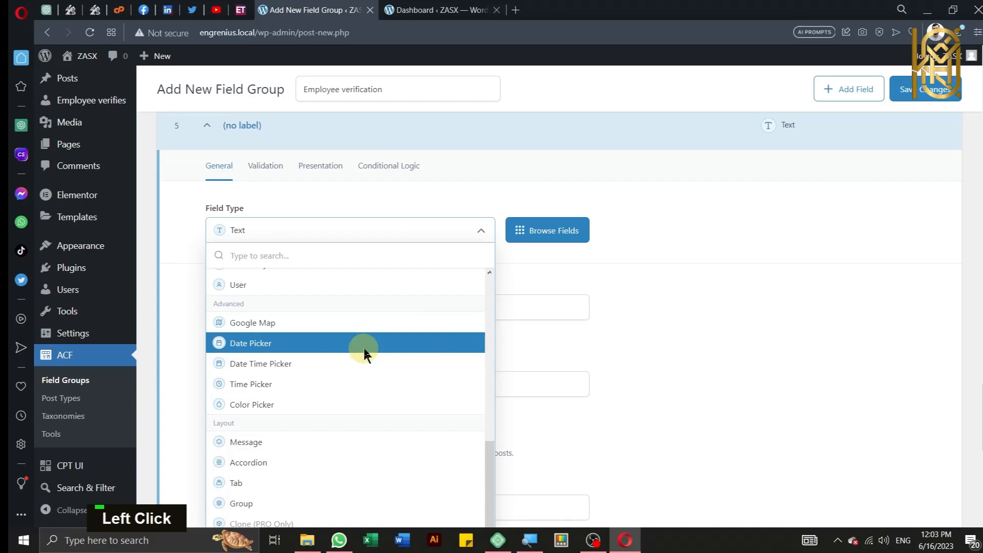
click(298, 311)
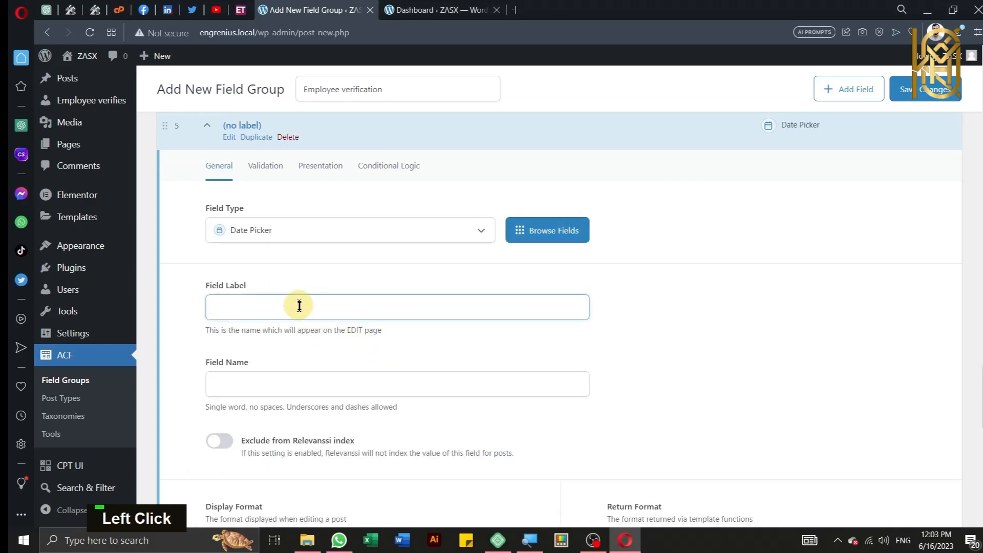
text(L)
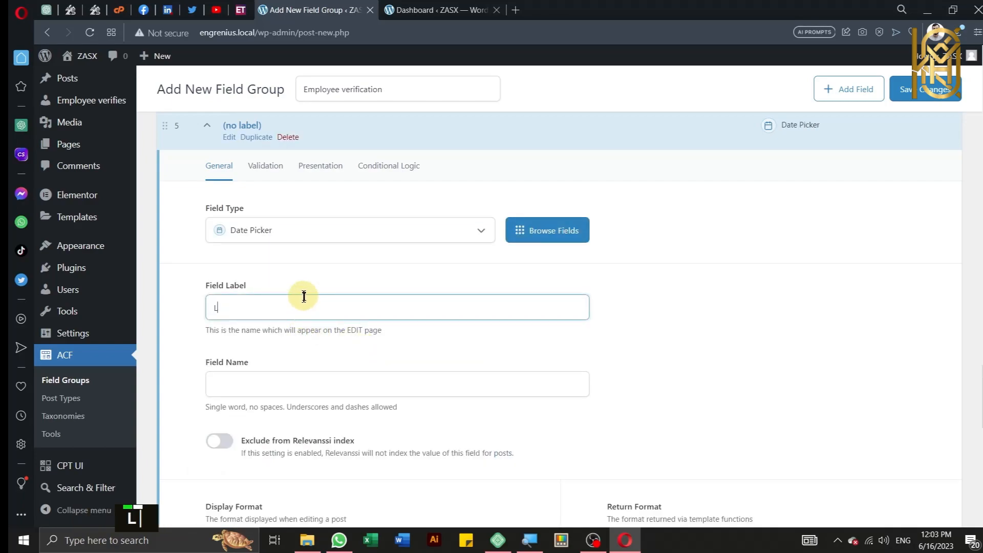
text(eaving )
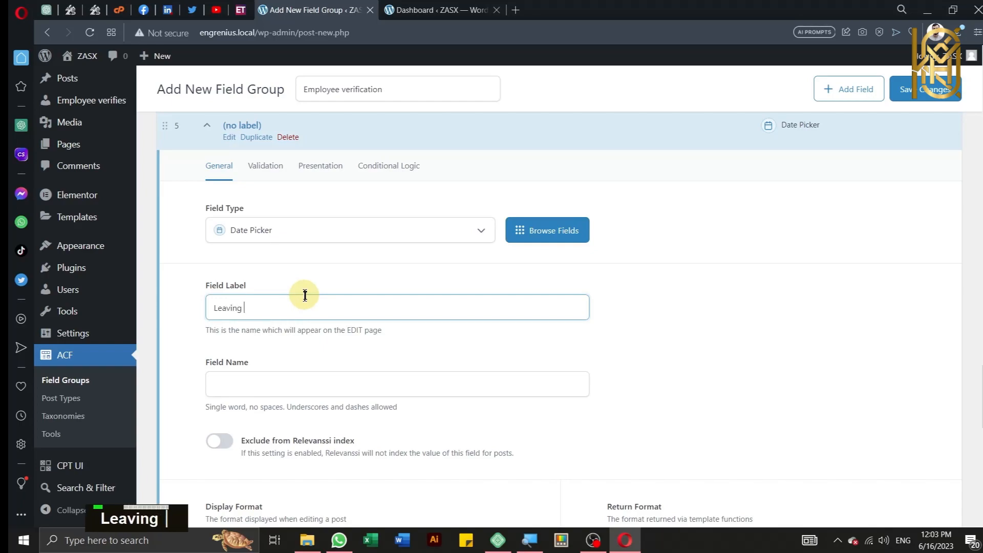
text(Date)
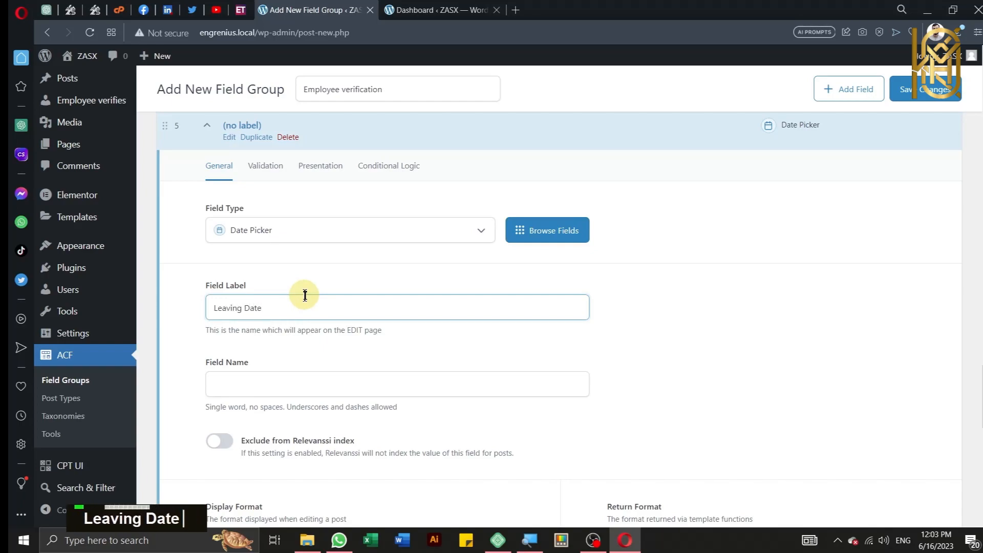
click(376, 382)
Step: Set its Display and Return Format to F j, Y (June 16, 2023)
scroll(379, 377, down, 3)
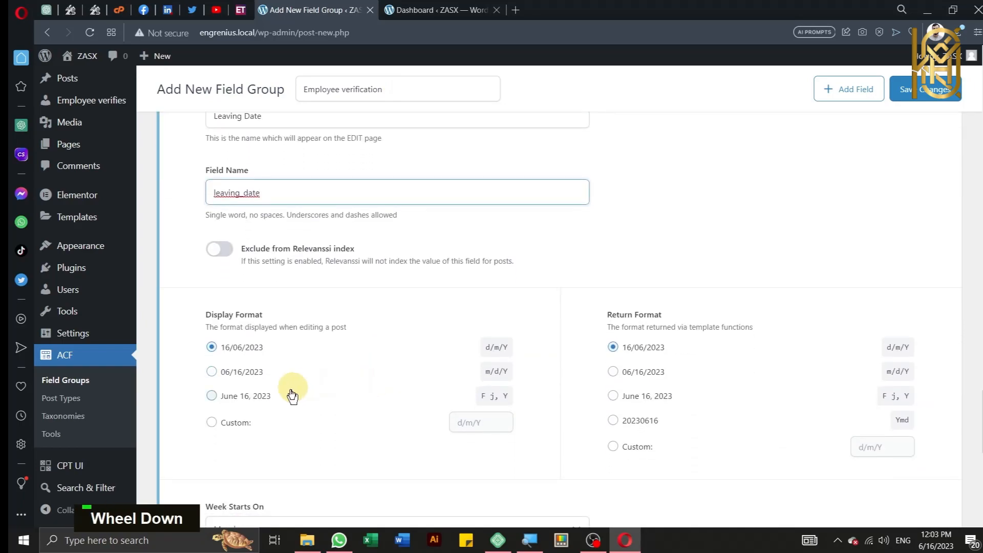
click(231, 398)
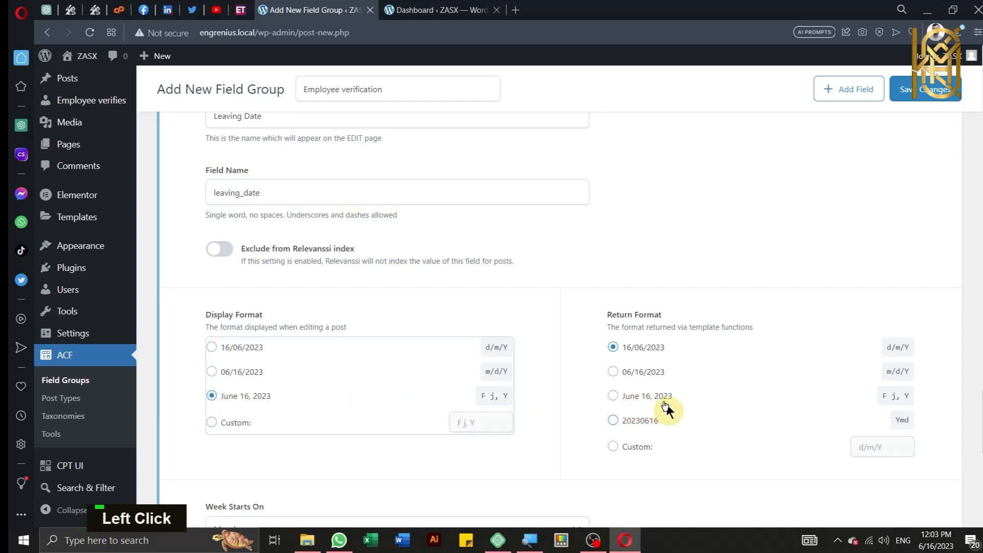
click(651, 399)
scroll(663, 407, down, 2)
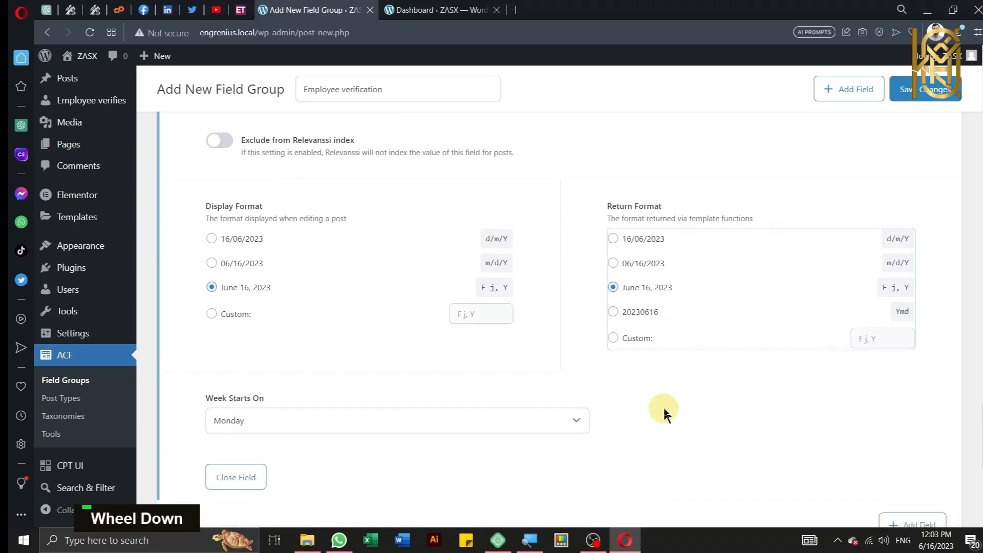
scroll(445, 400, down, 3)
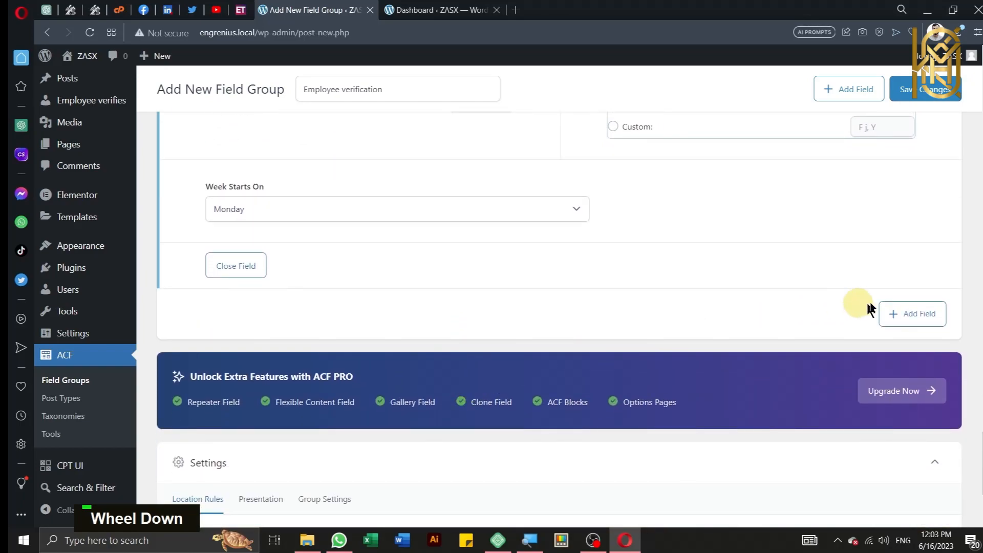
Step: Add a sixth field to the group and make it a File field
click(919, 321)
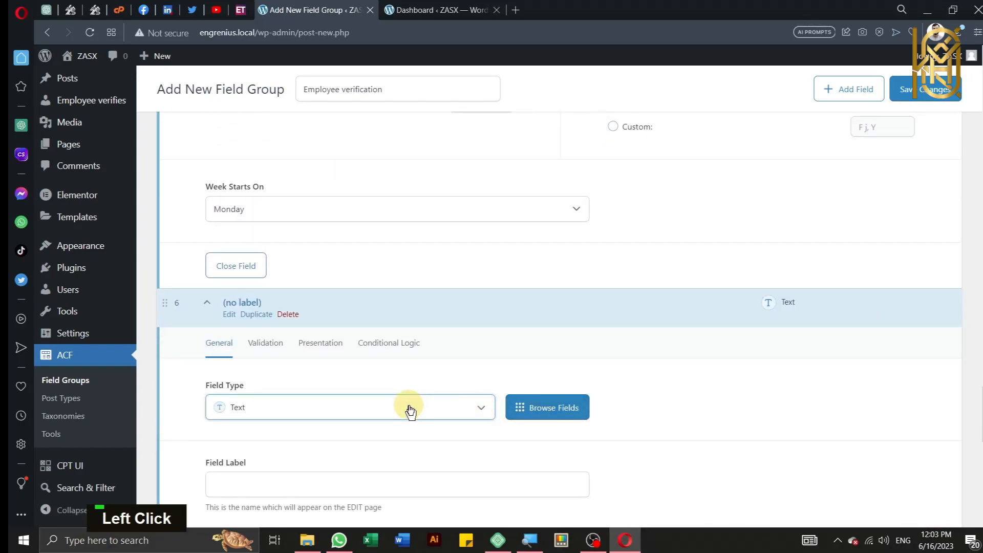
click(410, 411)
scroll(358, 292, down, 9)
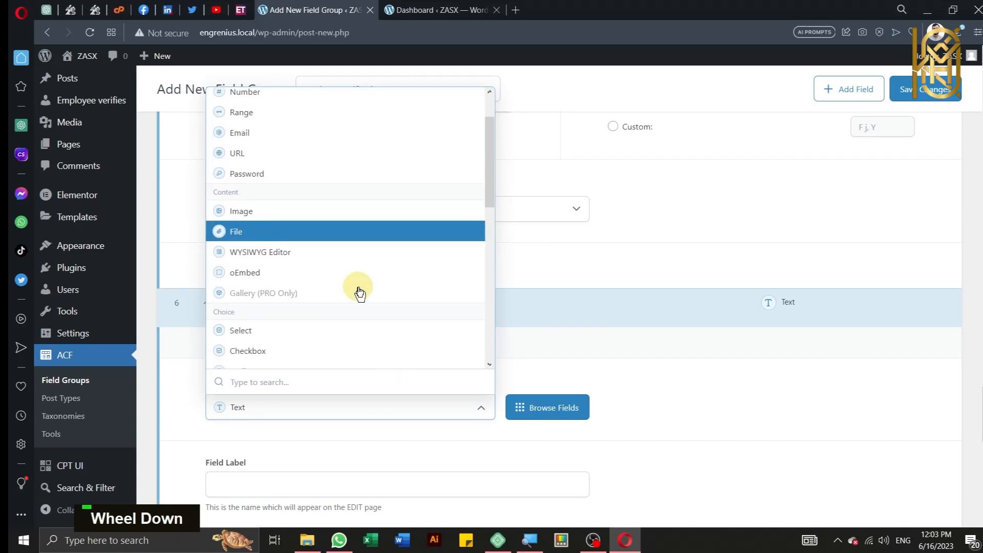
scroll(359, 292, down, 2)
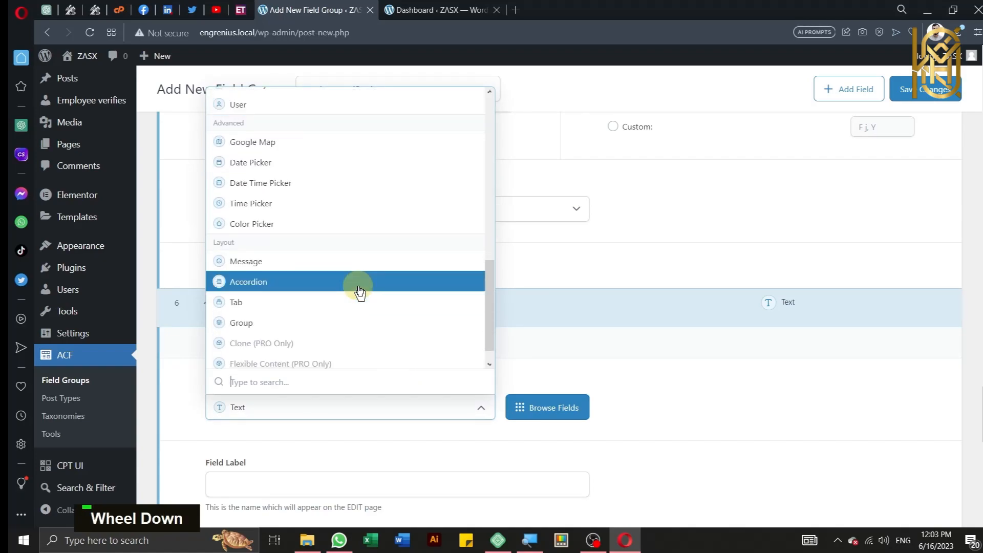
scroll(360, 291, down, 1)
scroll(359, 291, up, 10)
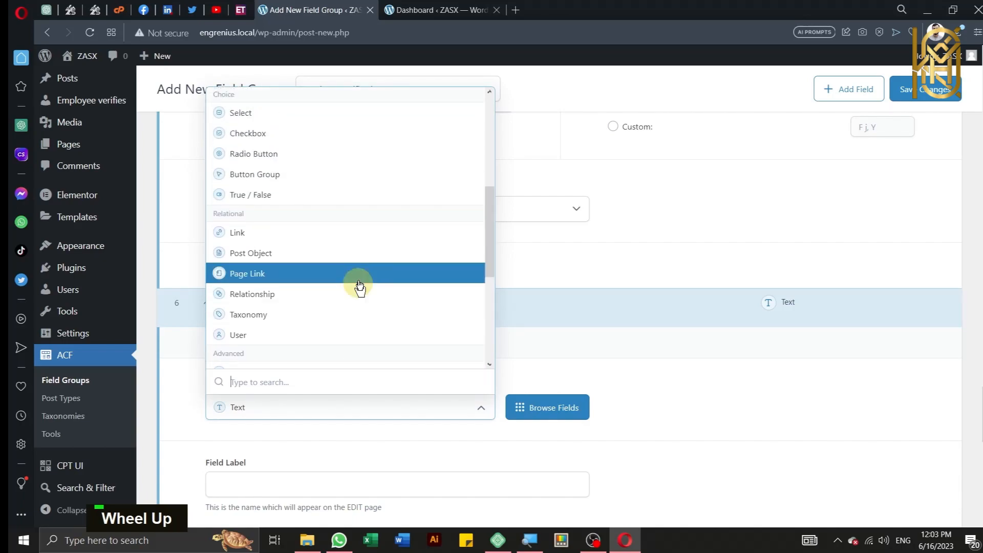
scroll(360, 255, up, 3)
scroll(360, 254, up, 6)
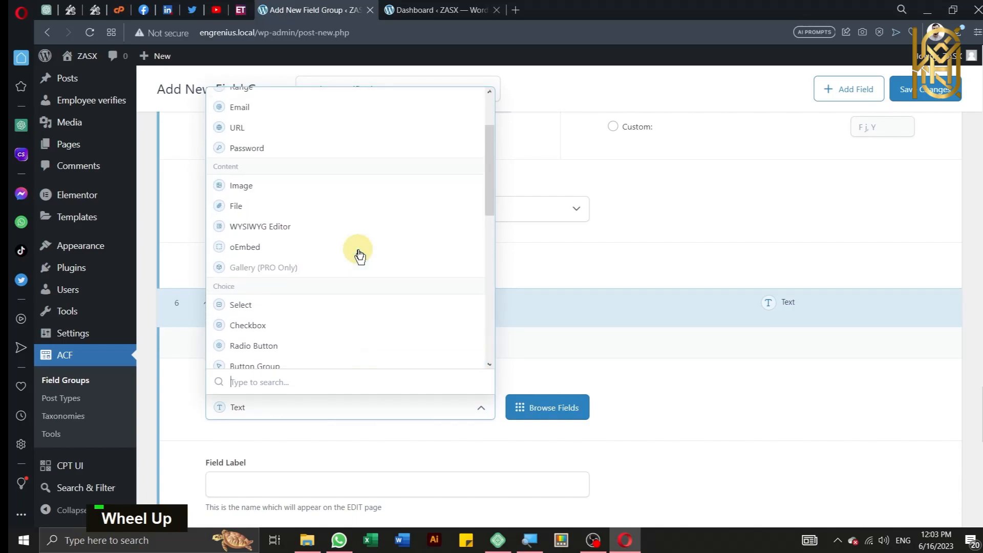
scroll(360, 230, up, 3)
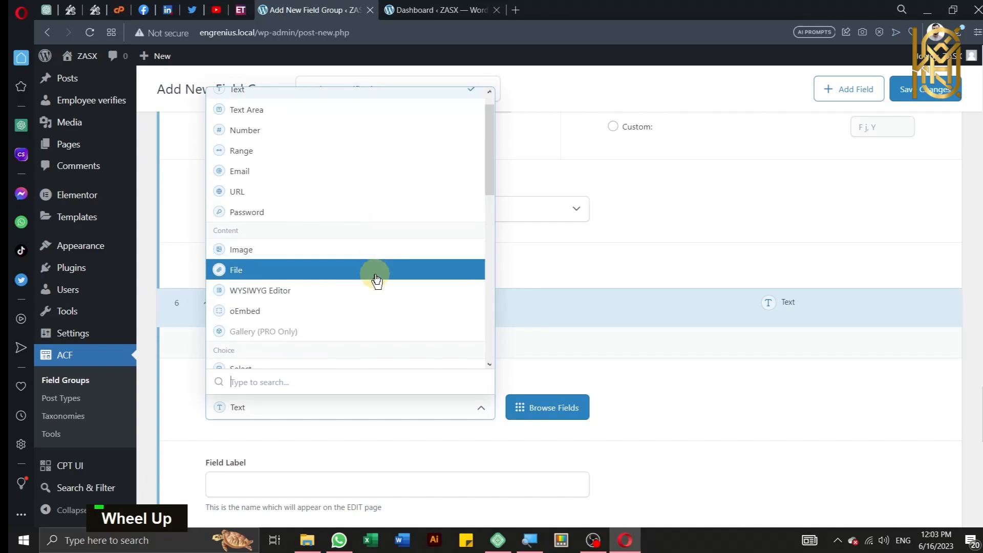
click(376, 281)
Step: Label it Experience Letter, correcting the spelling, so the name fills as experience_letter
scroll(412, 351, down, 2)
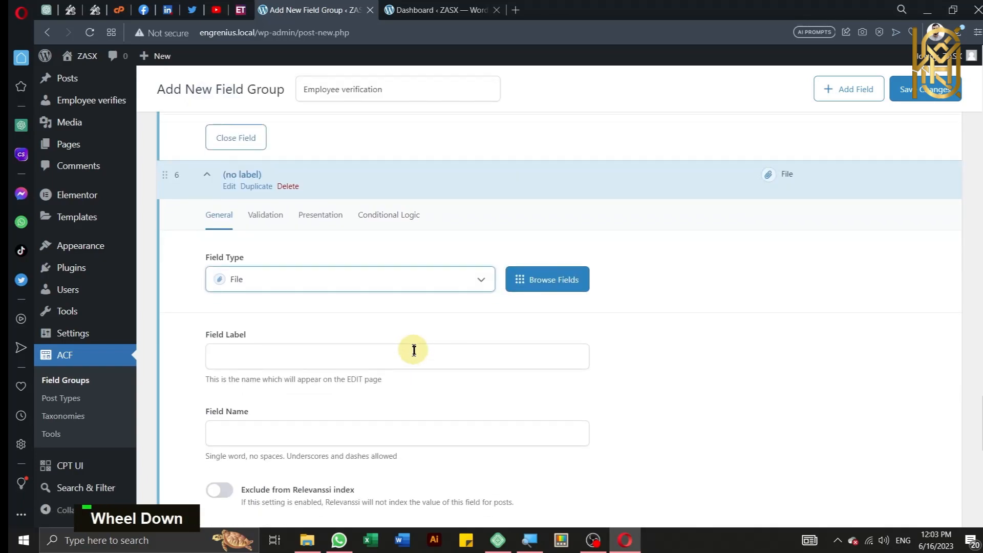
click(416, 353)
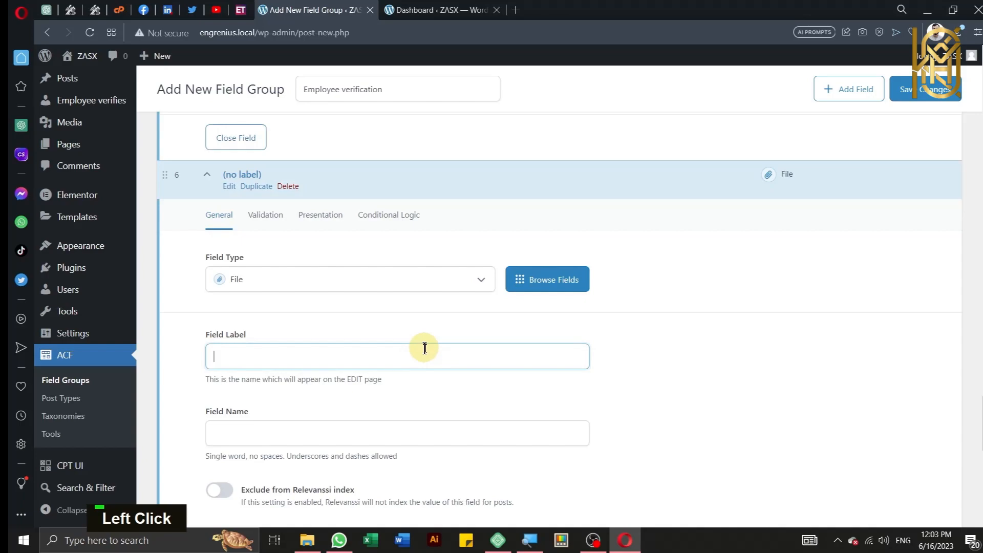
text(Experie3nce)
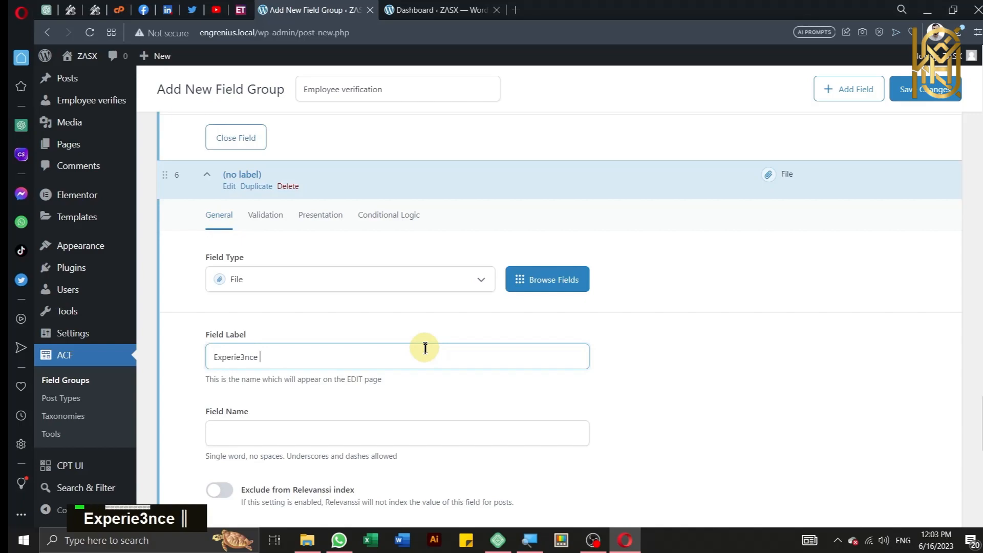
key(BackSpace)
key(BackSpace)
key(BackSpace)
key(BackSpace)
key(BackSpace)
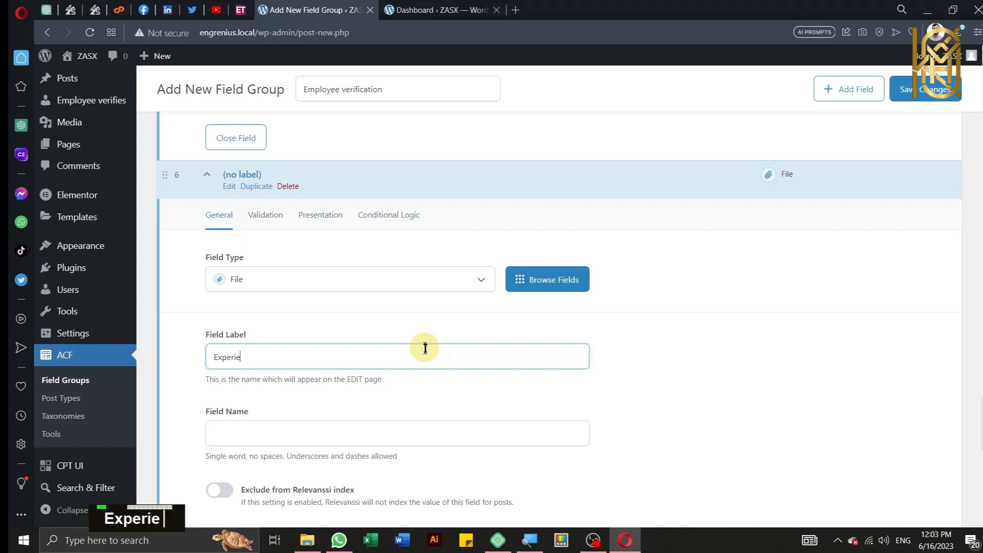
text(ience)
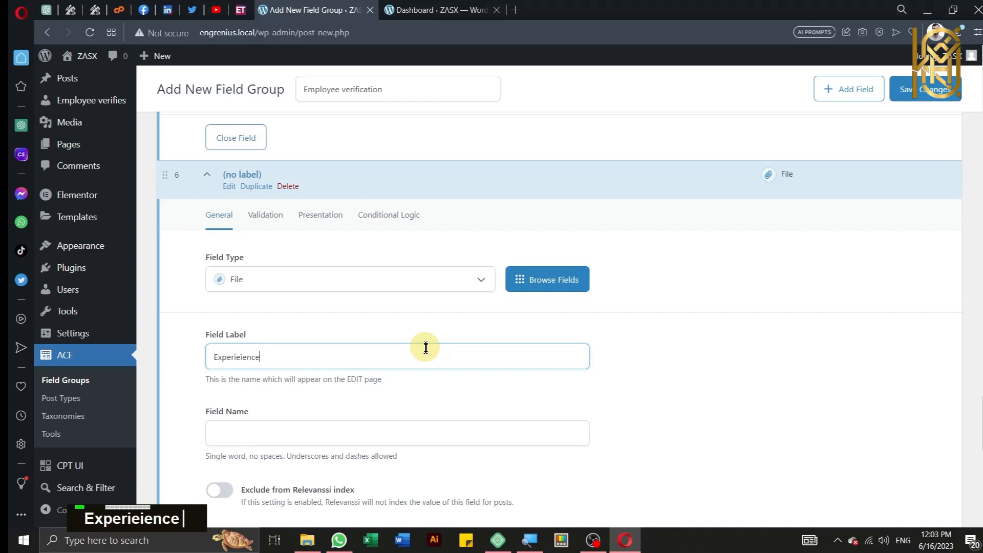
text( Letter)
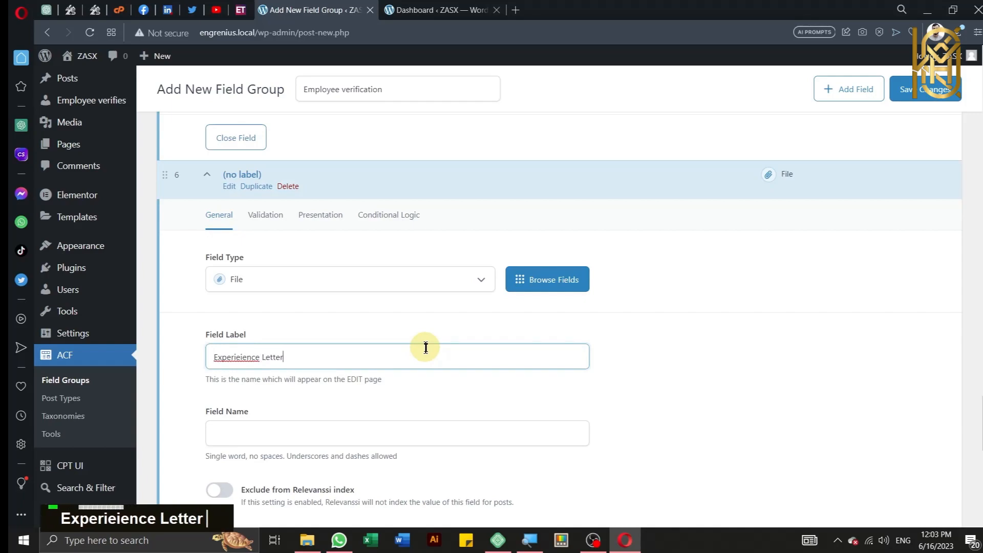
scroll(425, 347, down, 3)
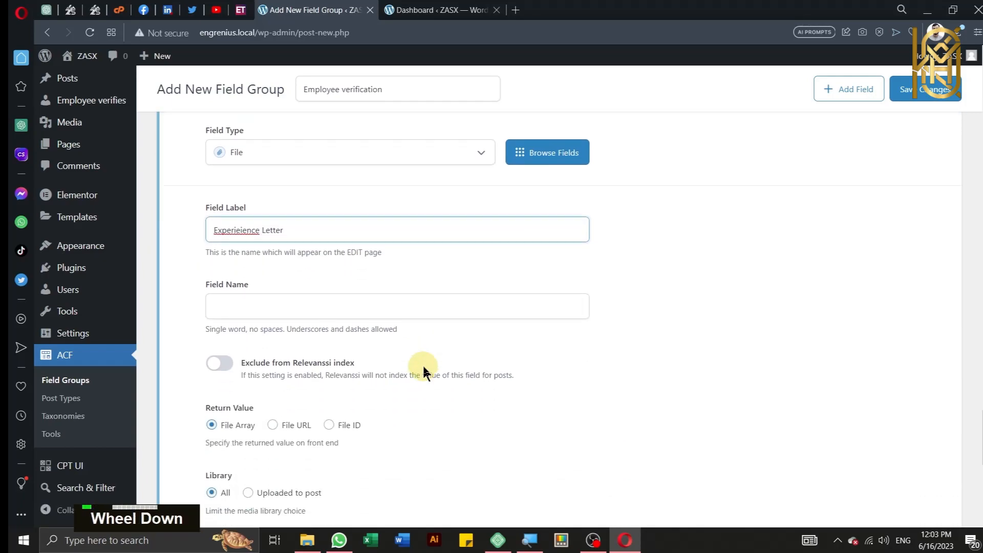
click(243, 228)
right_click(243, 228)
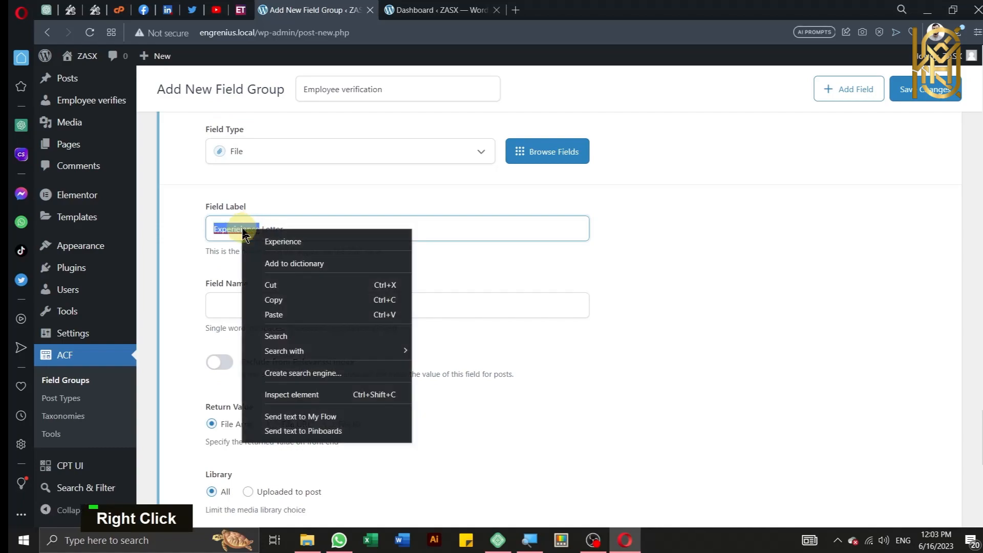
click(256, 241)
click(323, 306)
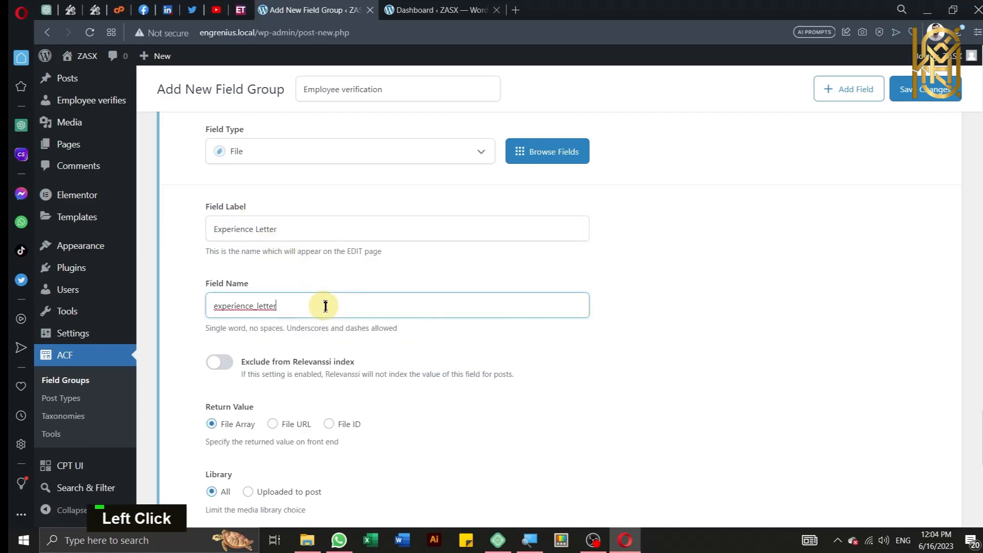
scroll(328, 304, down, 4)
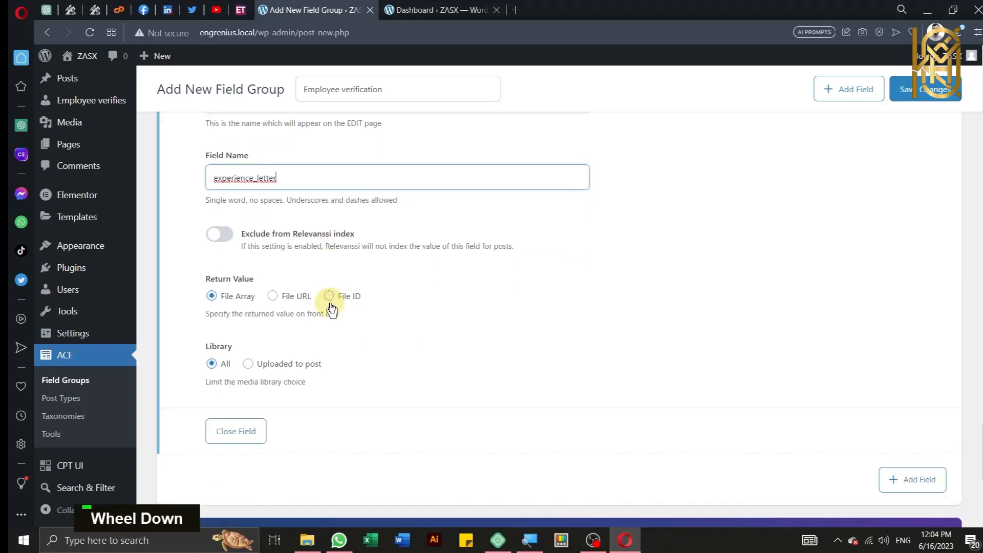
scroll(332, 308, down, 2)
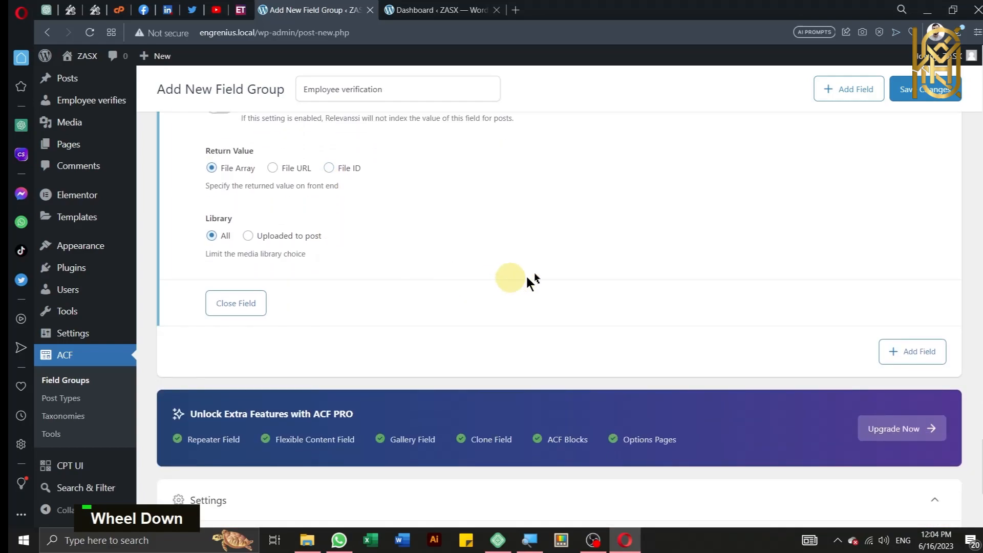
scroll(790, 248, down, 5)
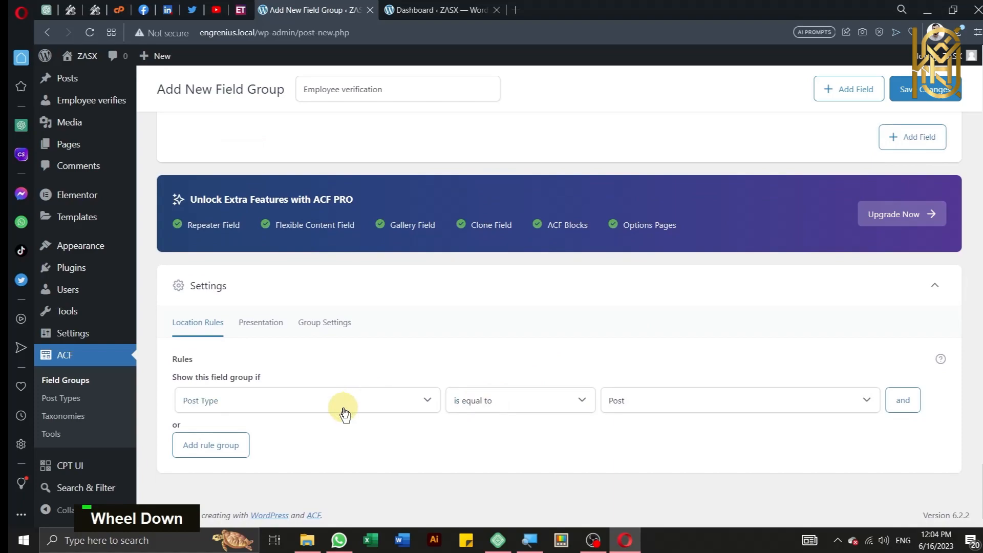
Step: Set the location rule to Post Type is equal to Employee verify
click(345, 409)
click(335, 404)
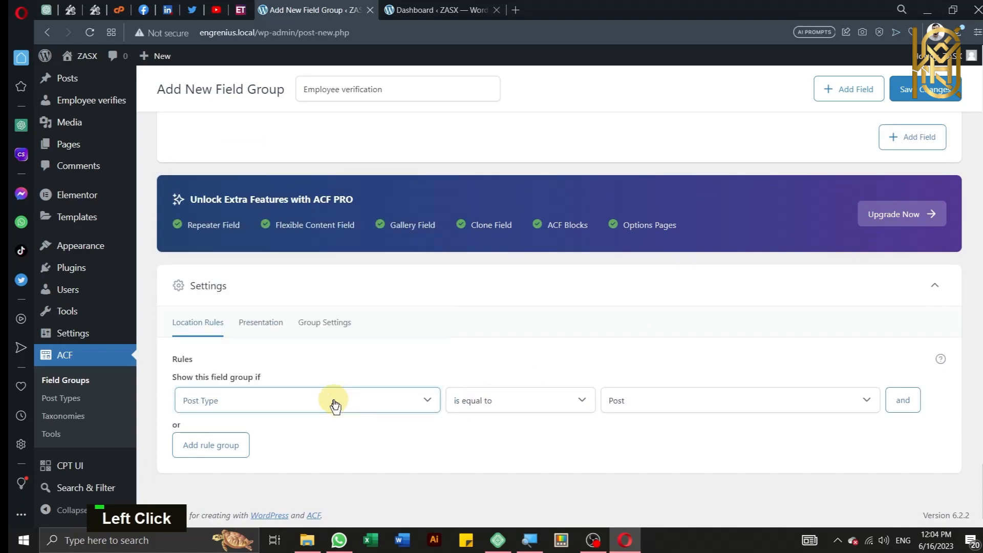
click(670, 398)
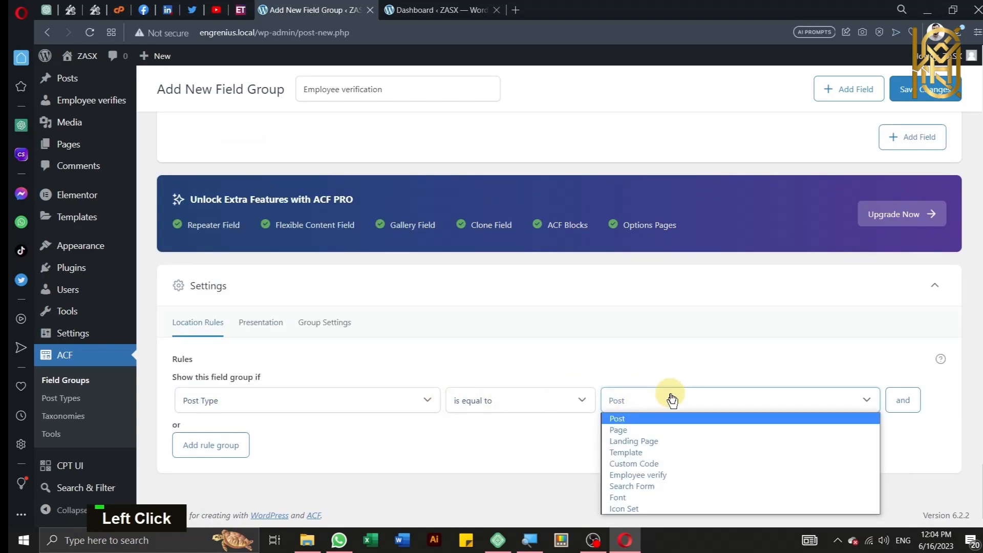
click(672, 480)
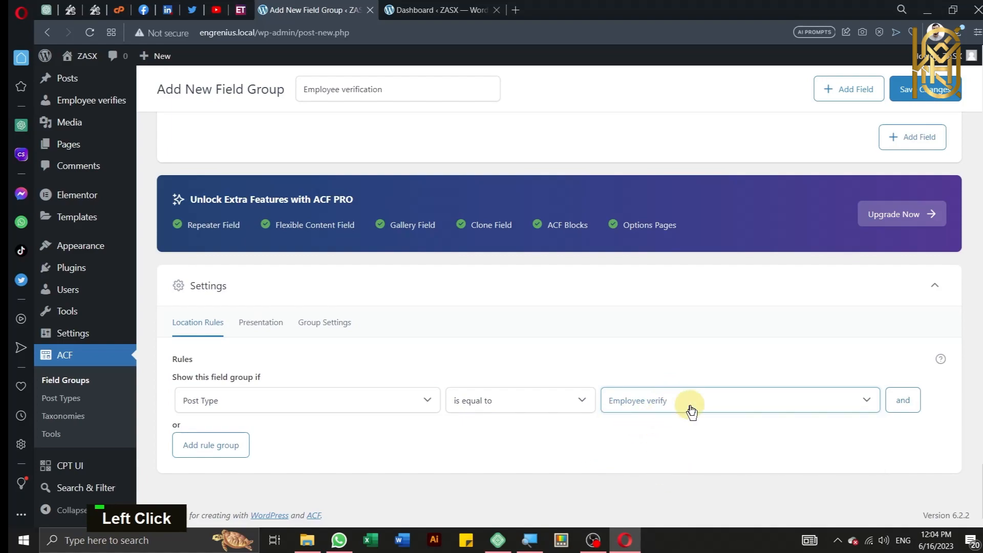
key(ctrl)
key(ctrl)
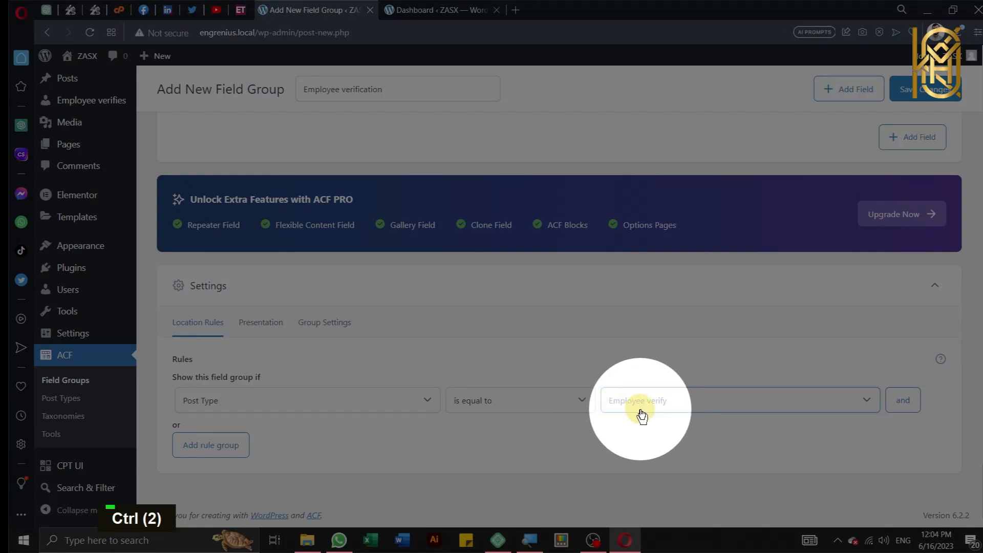
click(629, 453)
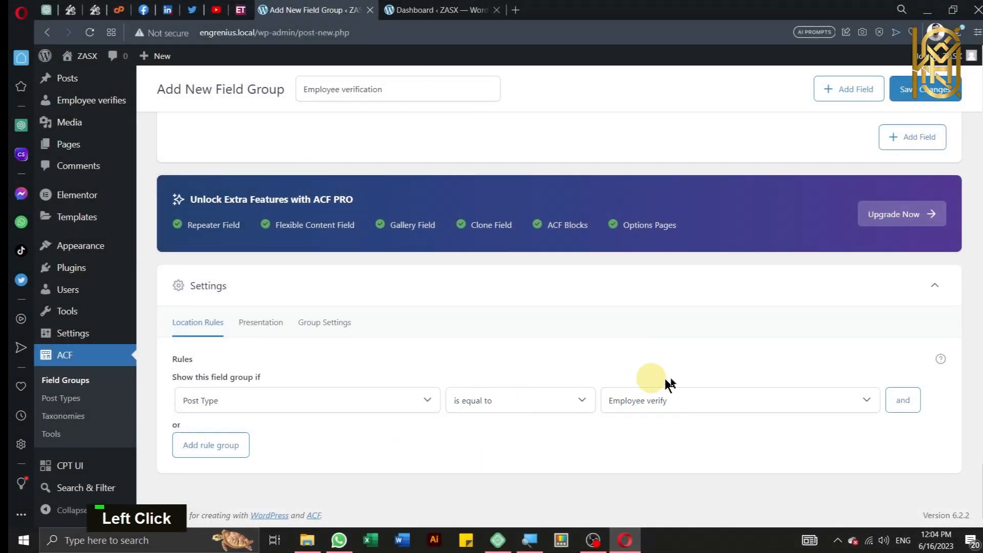
Step: Save the Employee verification field group changes
scroll(840, 281, up, 1)
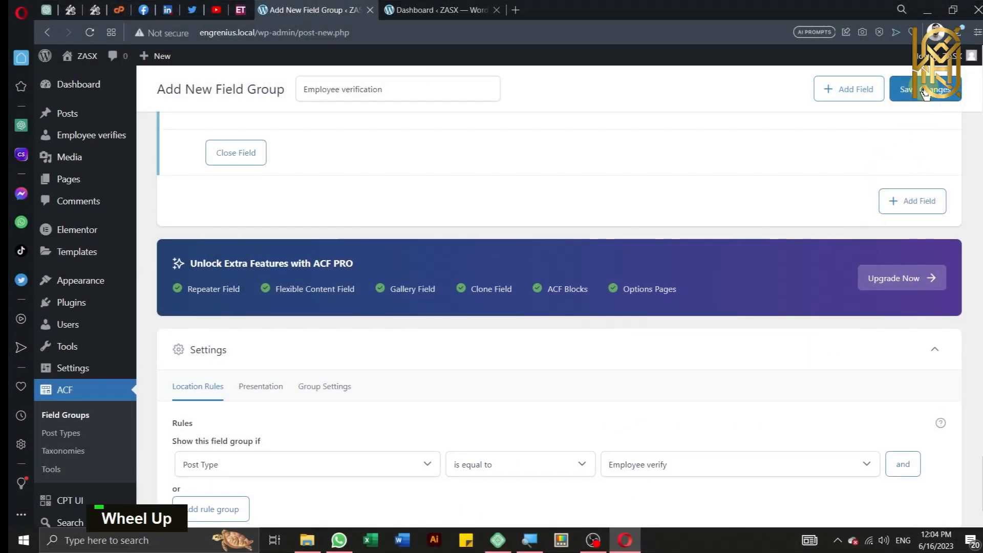
key(ctrl)
key(ctrl)
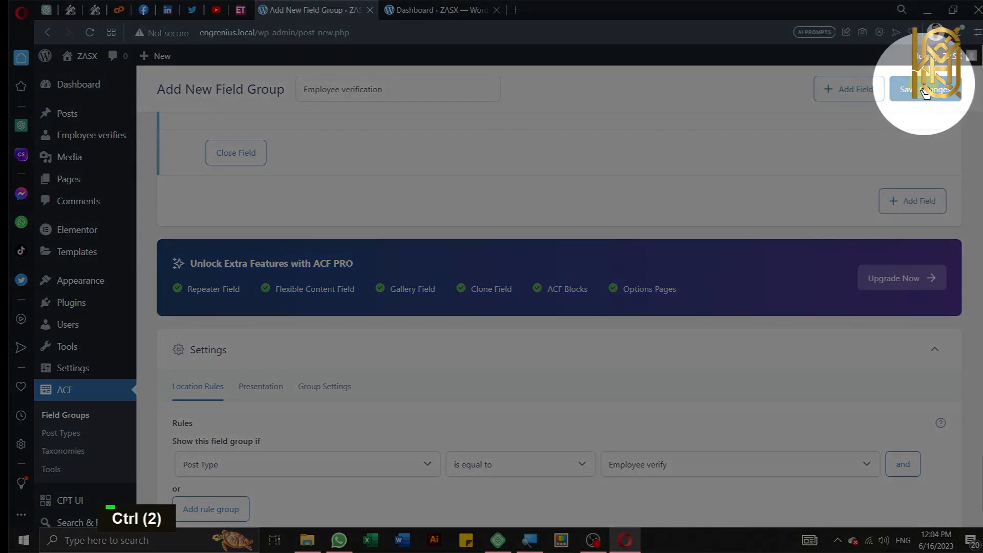
click(923, 91)
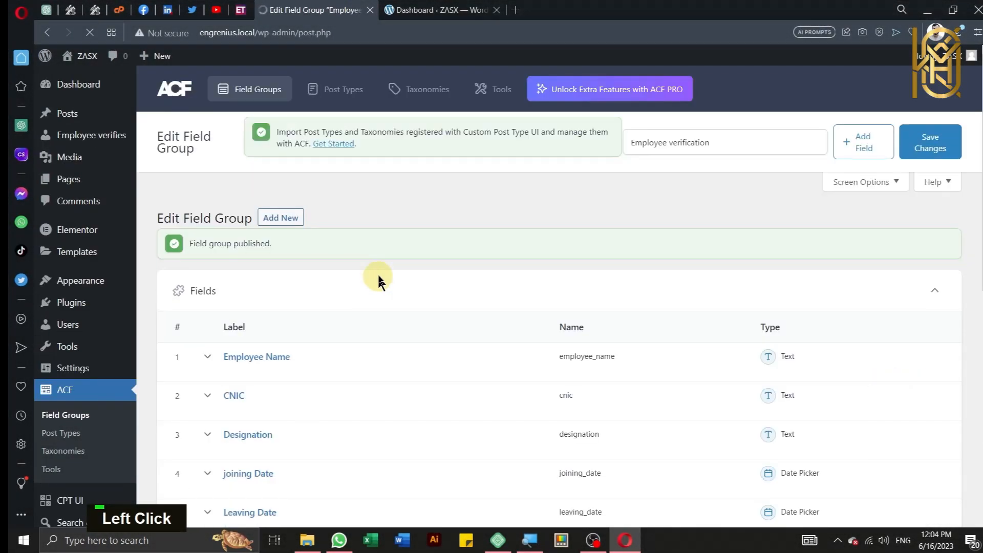
Step: Go to Employee verifies and start a new entry
scroll(379, 279, up, 1)
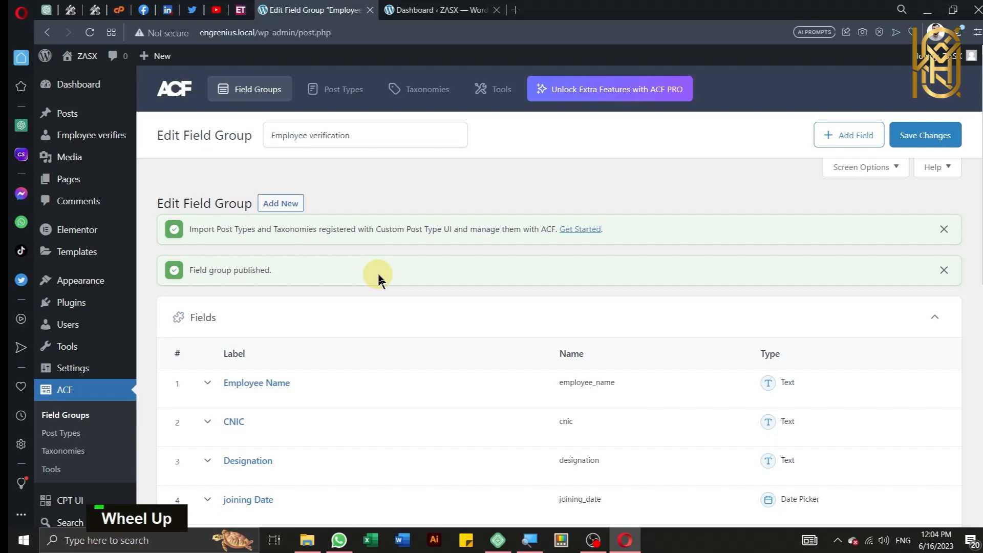
mouse_move(78, 288)
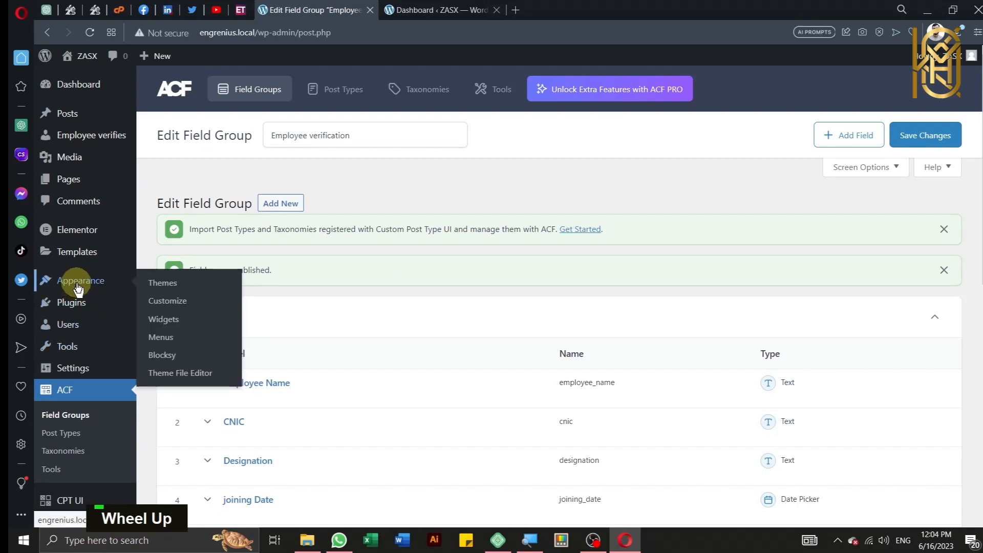
mouse_move(84, 144)
key(ctrl)
key(ctrl)
click(83, 143)
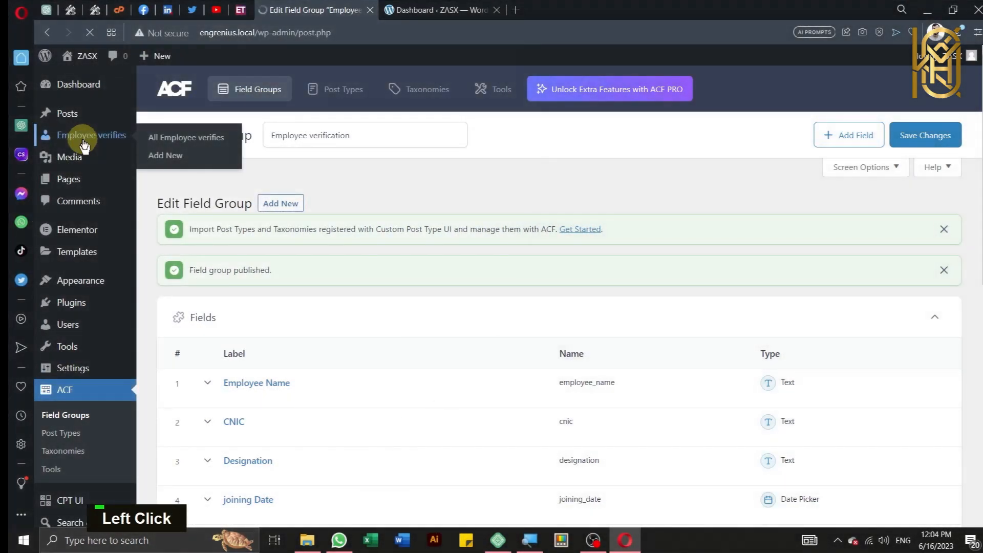
scroll(282, 196, up, 1)
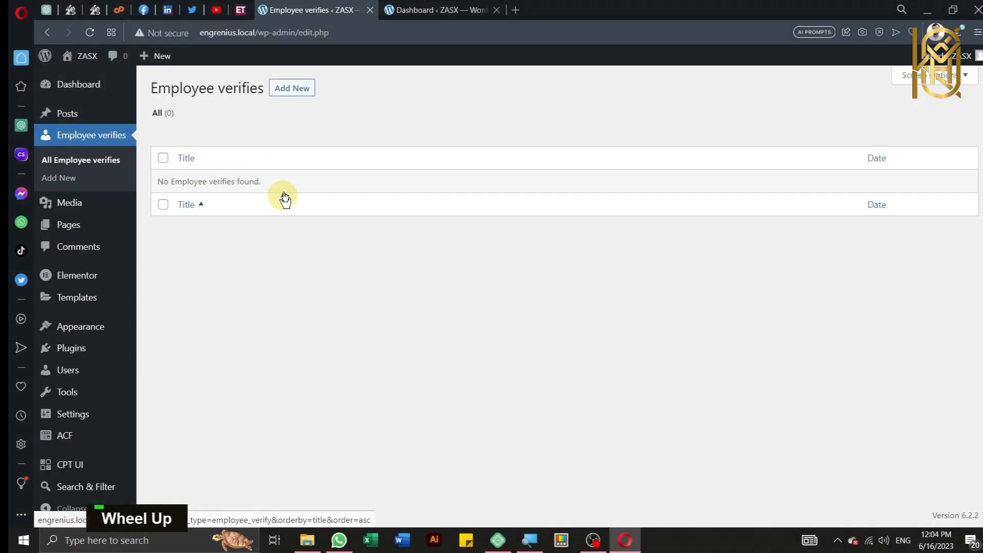
click(279, 92)
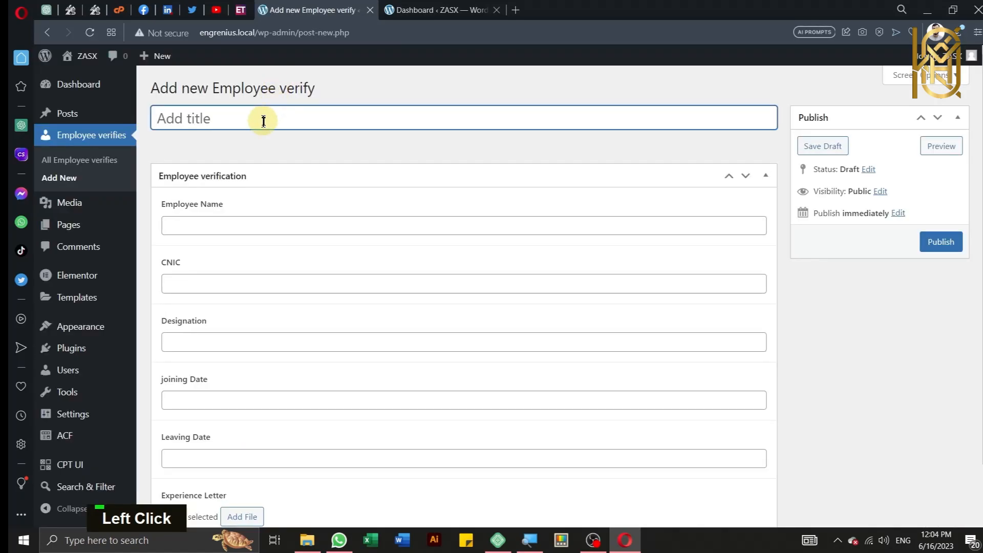
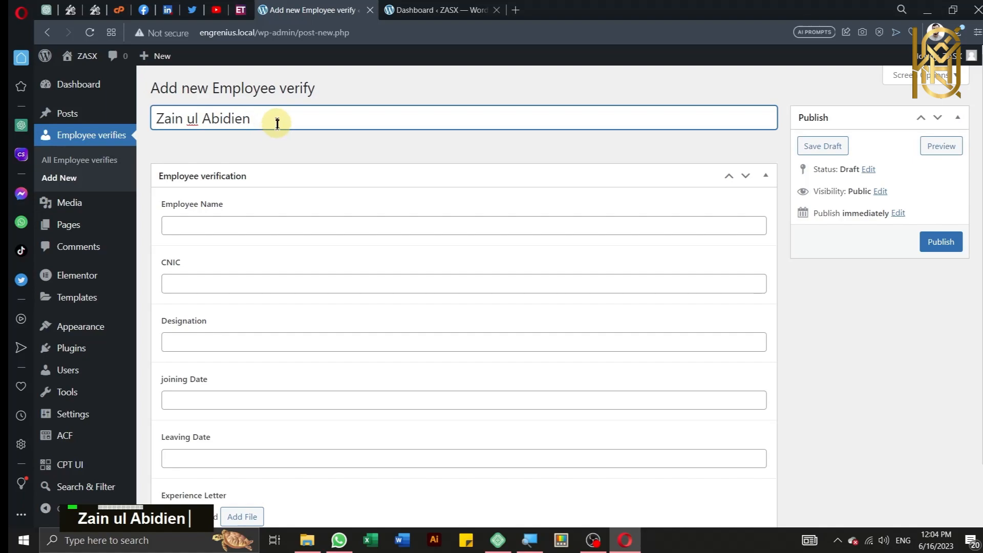
Step: Enter the employee's full name as the entry title and select it
click(277, 120)
key(ctrl+a)
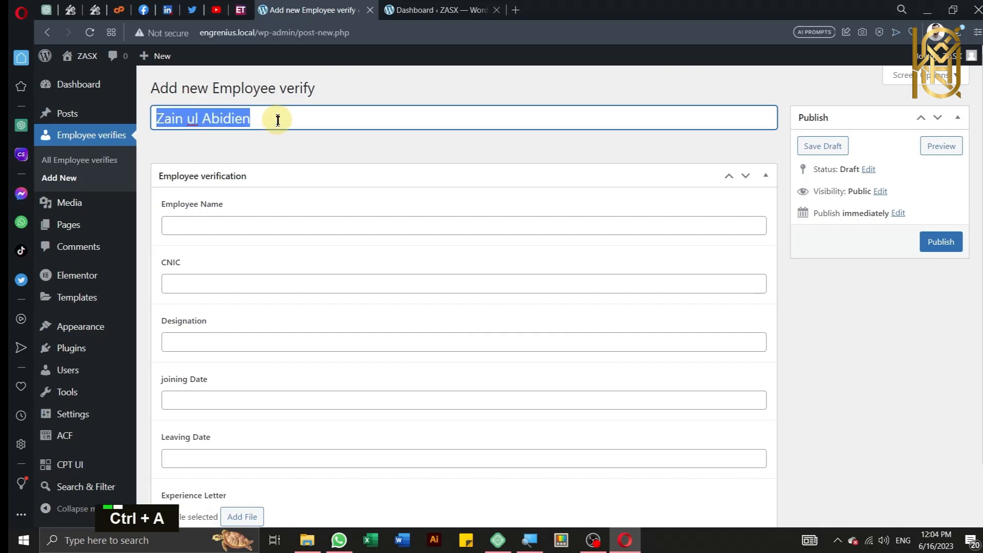
Step: Fill in the employee's name, their CNIC number, and designation Engineer
click(293, 223)
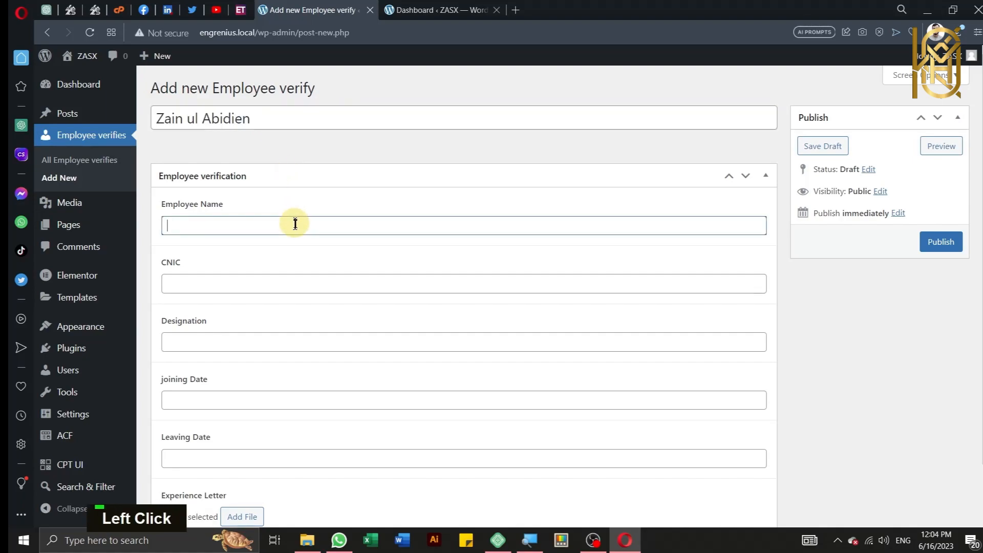
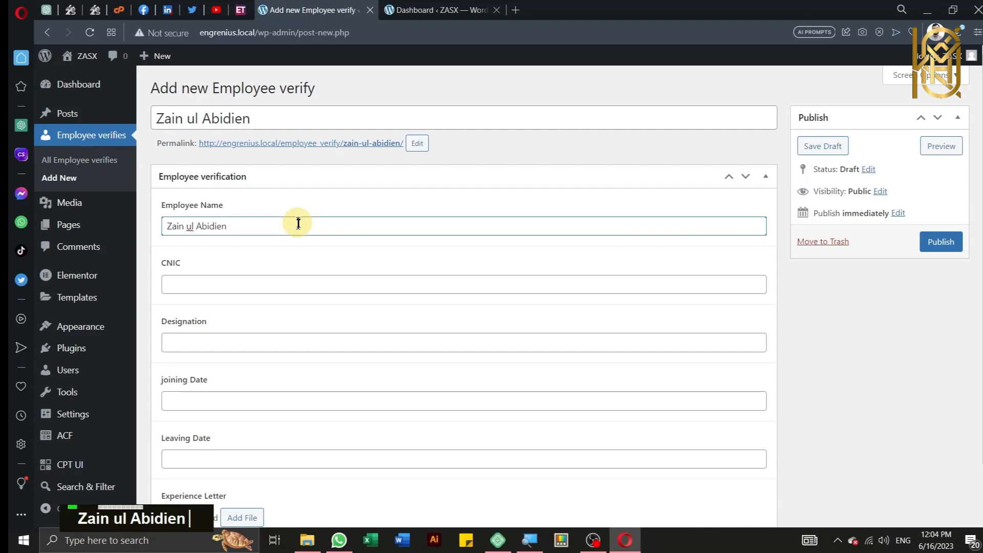
click(286, 290)
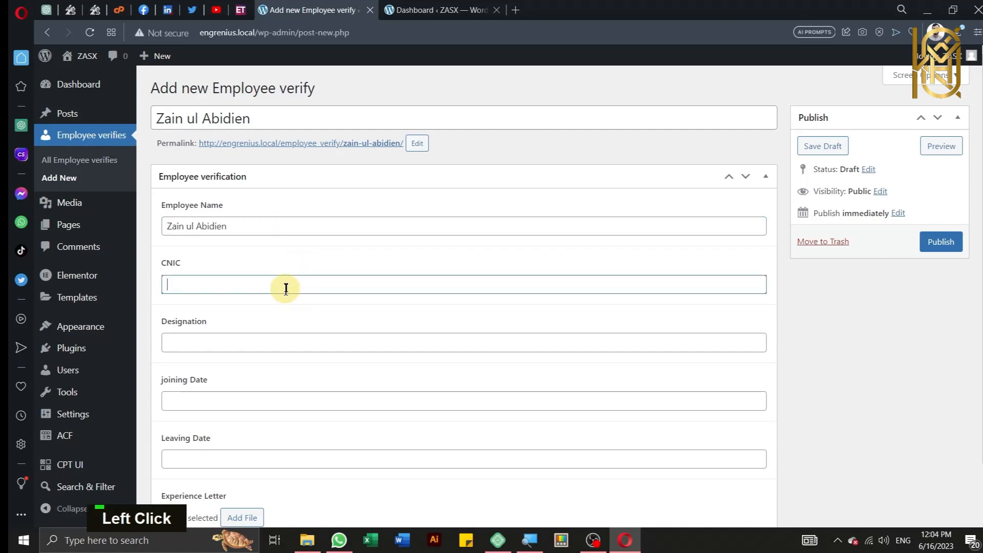
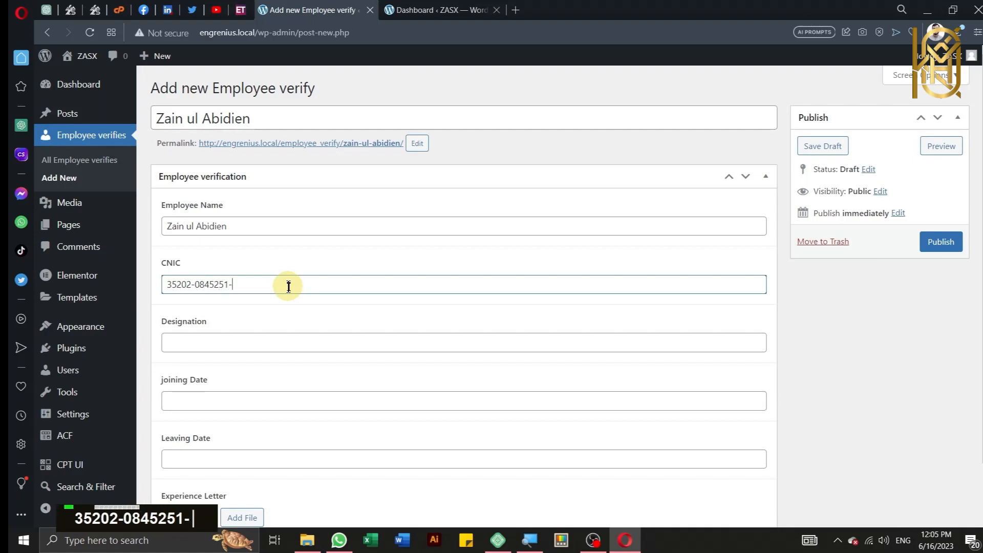
click(272, 341)
scroll(273, 333, down, 1)
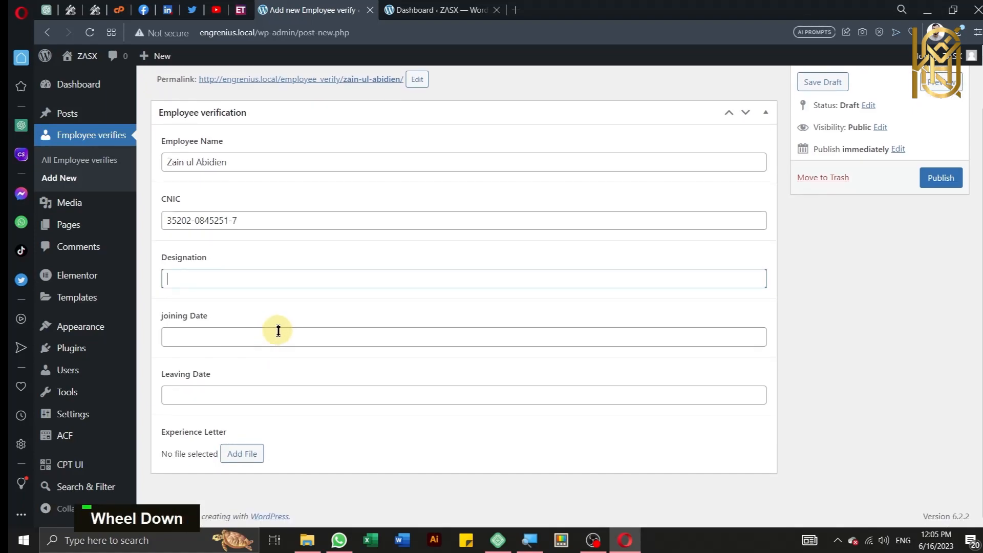
text(Engineer)
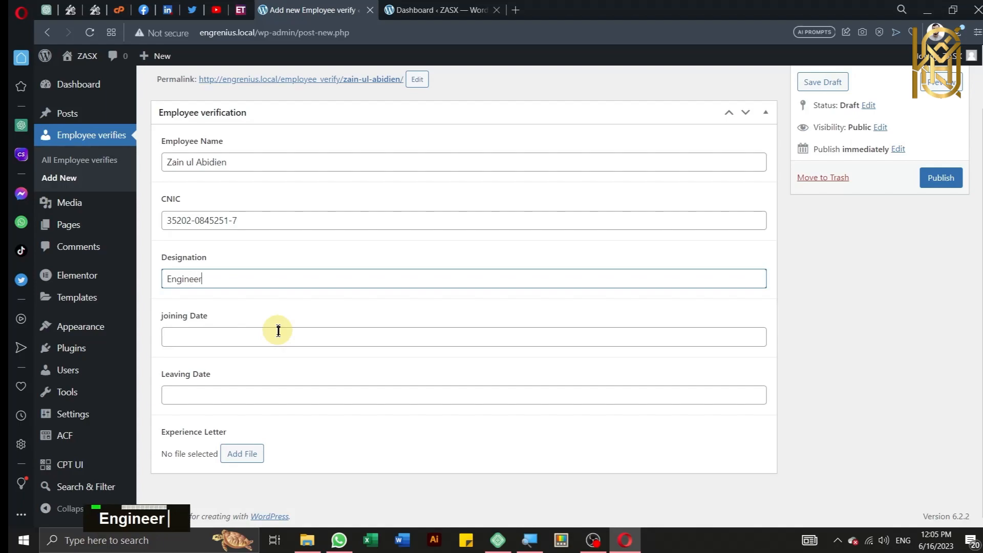
Step: Set joining date to January 1, 2021 and leaving date to June 15, 2023
click(278, 331)
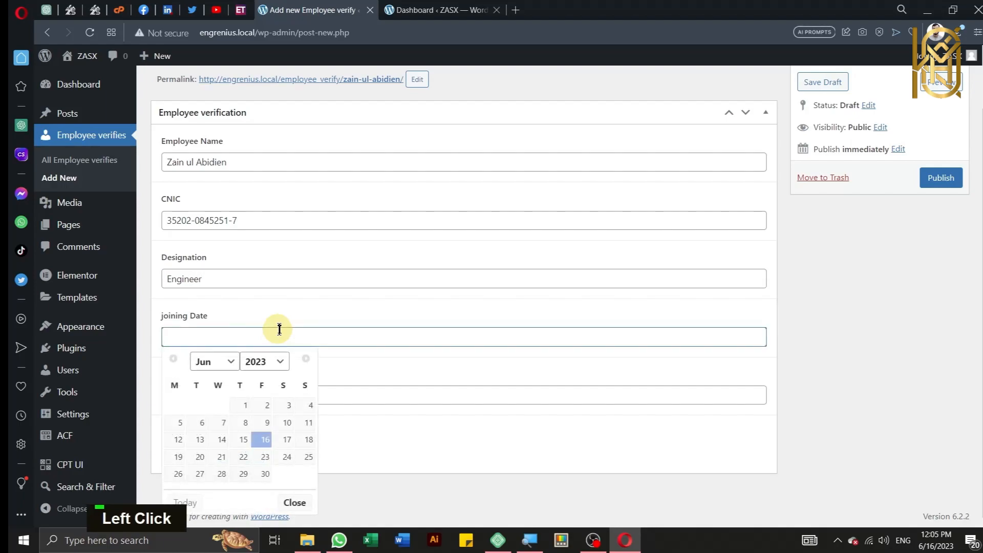
scroll(279, 329, down, 1)
click(203, 363)
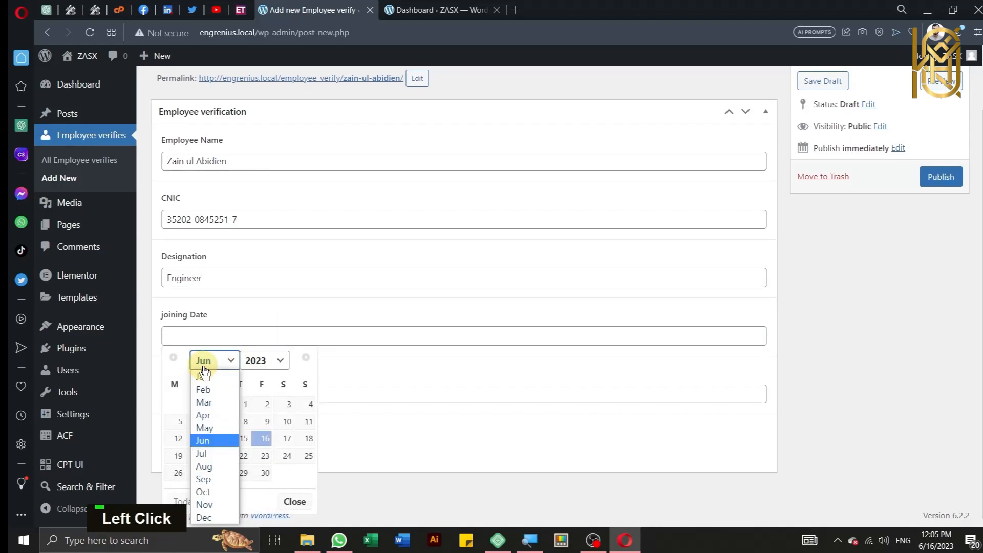
click(211, 379)
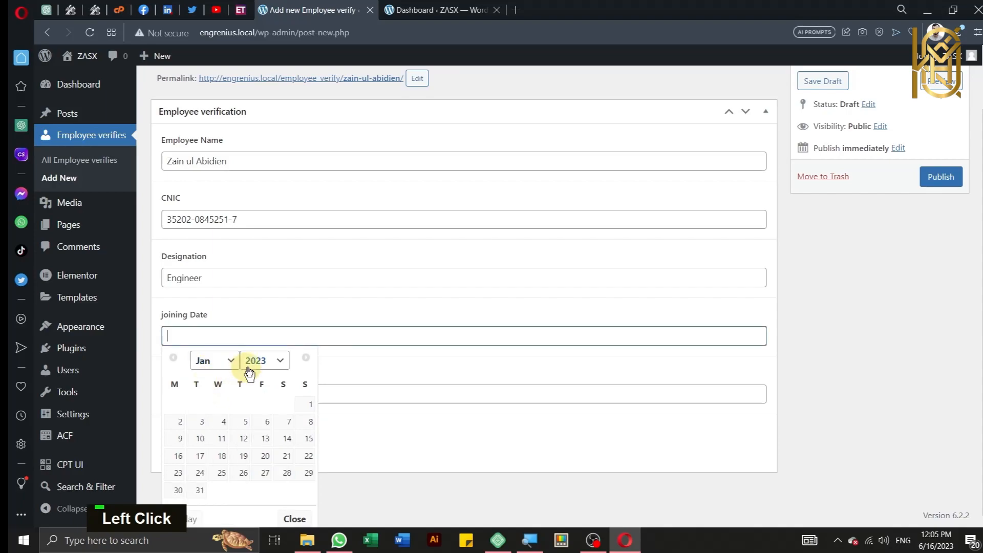
click(250, 365)
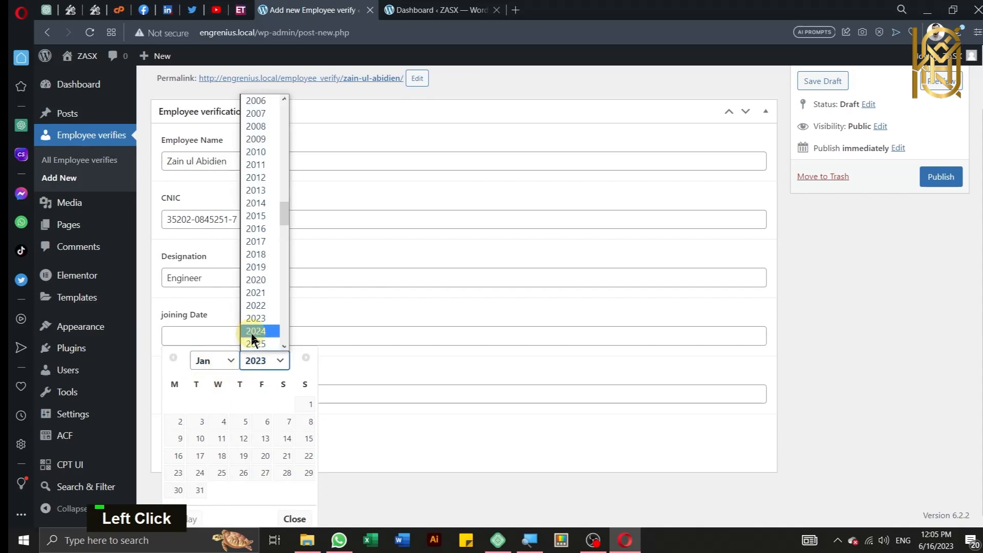
click(255, 292)
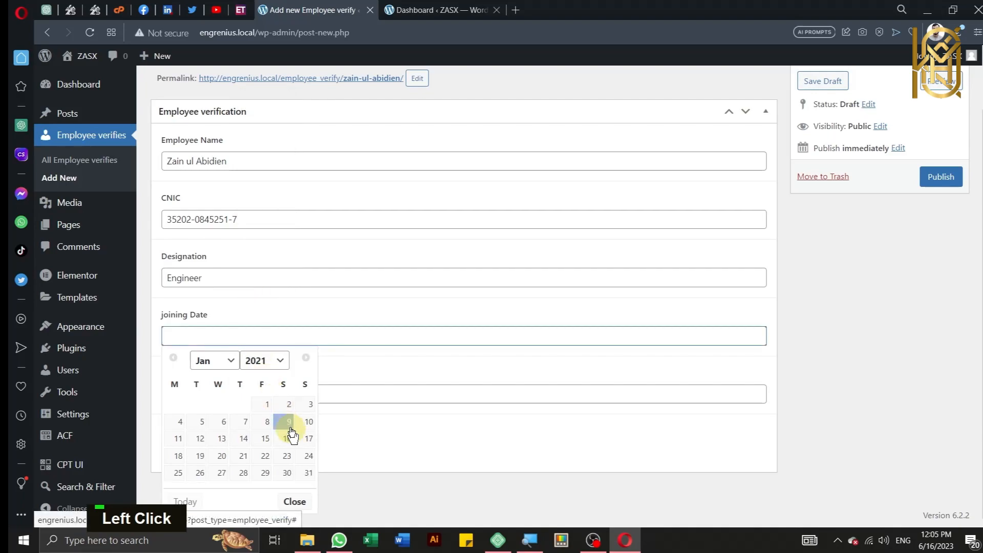
click(266, 405)
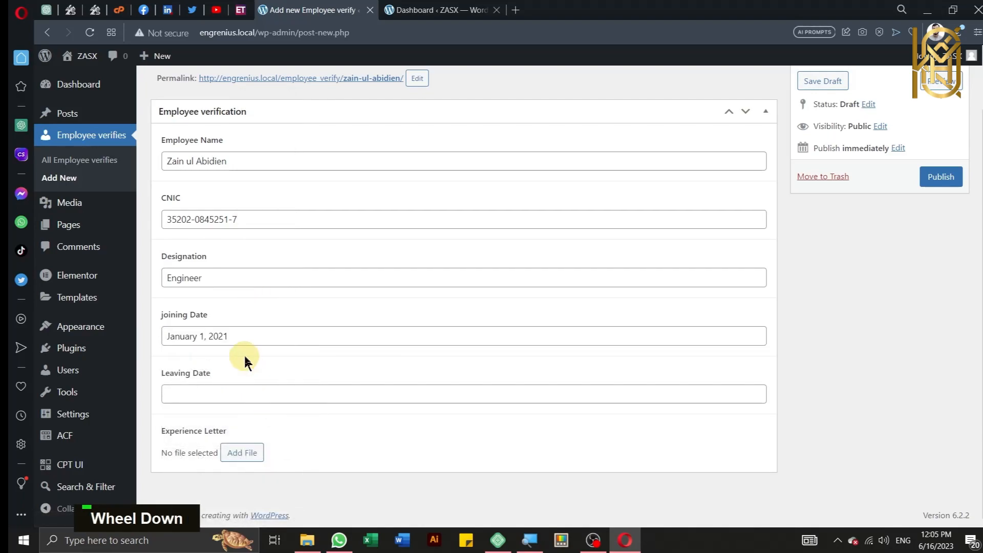
click(259, 396)
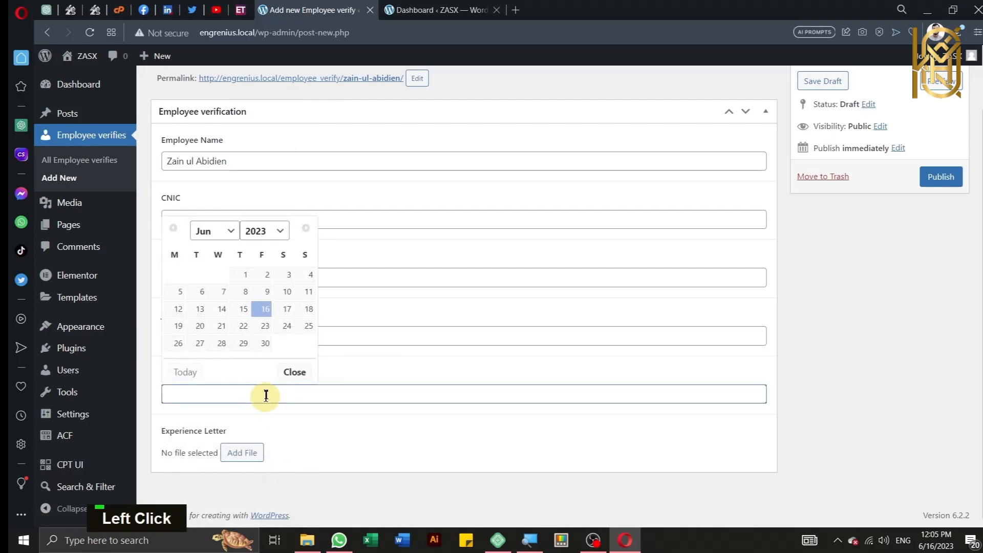
click(244, 310)
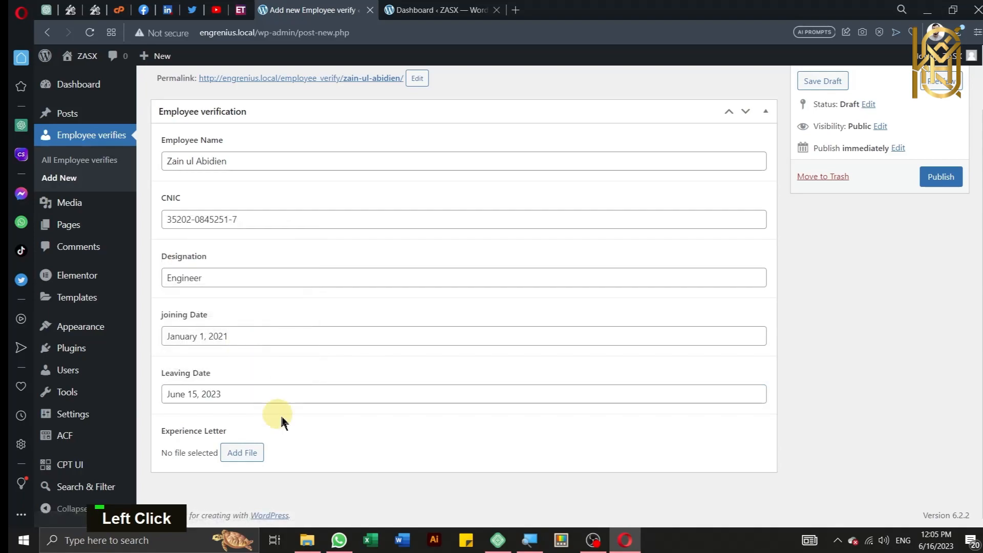
scroll(287, 425, down, 1)
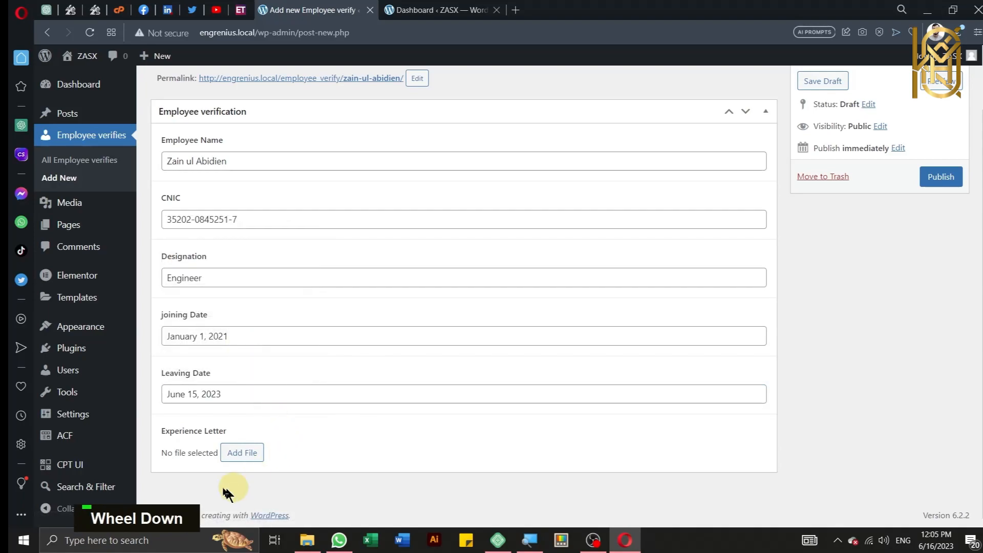
Step: Upload a PDF from the Downloads folder as the experience letter file
click(234, 455)
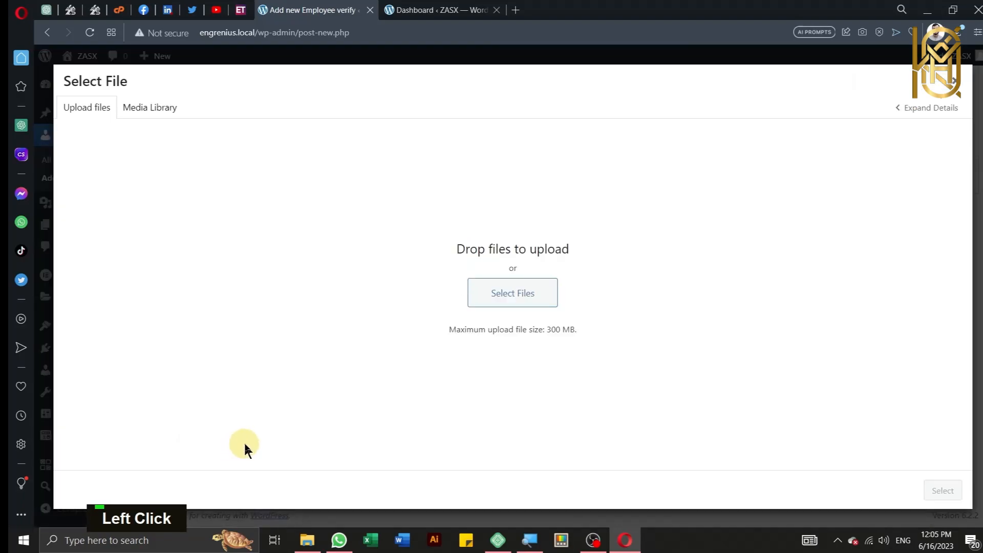
click(512, 294)
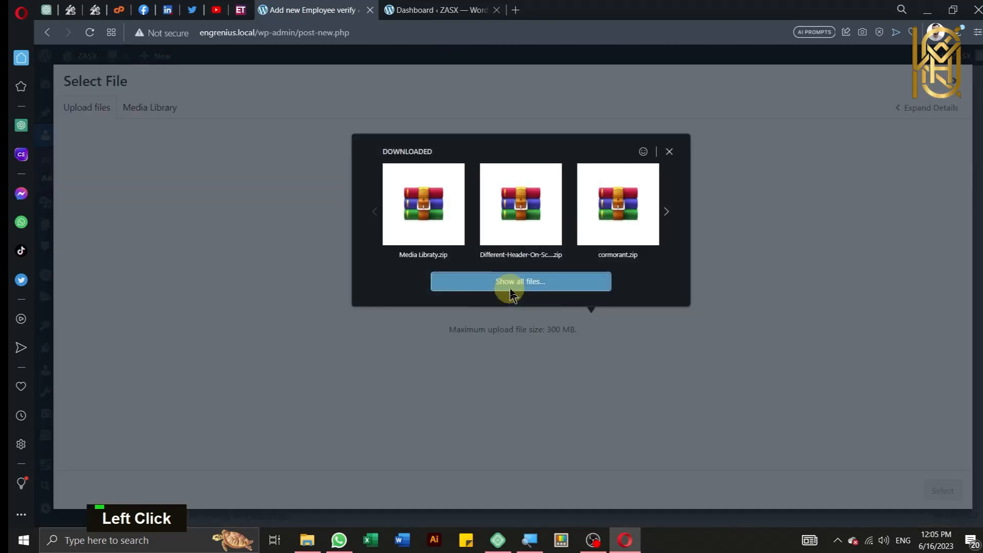
click(500, 288)
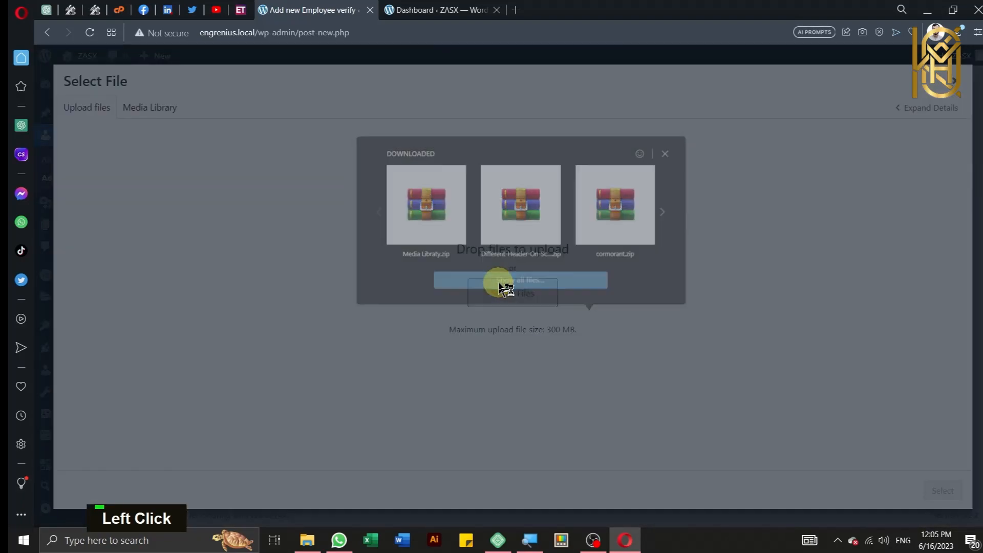
scroll(84, 165, up, 1)
scroll(85, 164, up, 1)
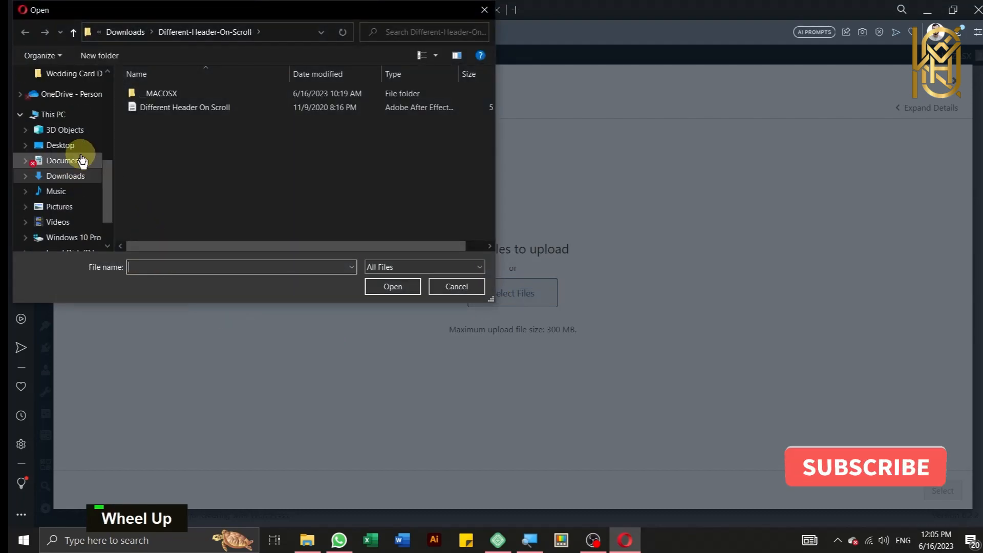
click(85, 176)
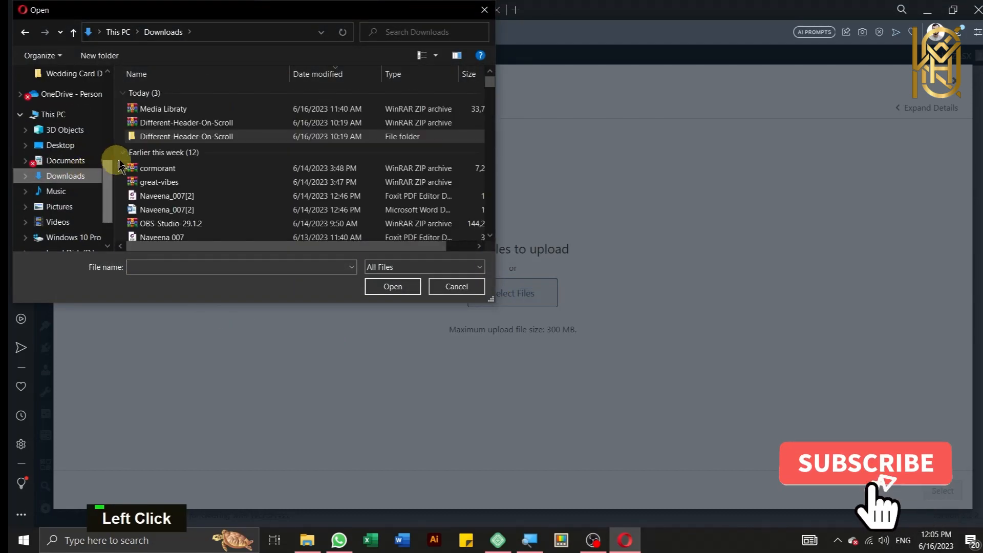
click(221, 195)
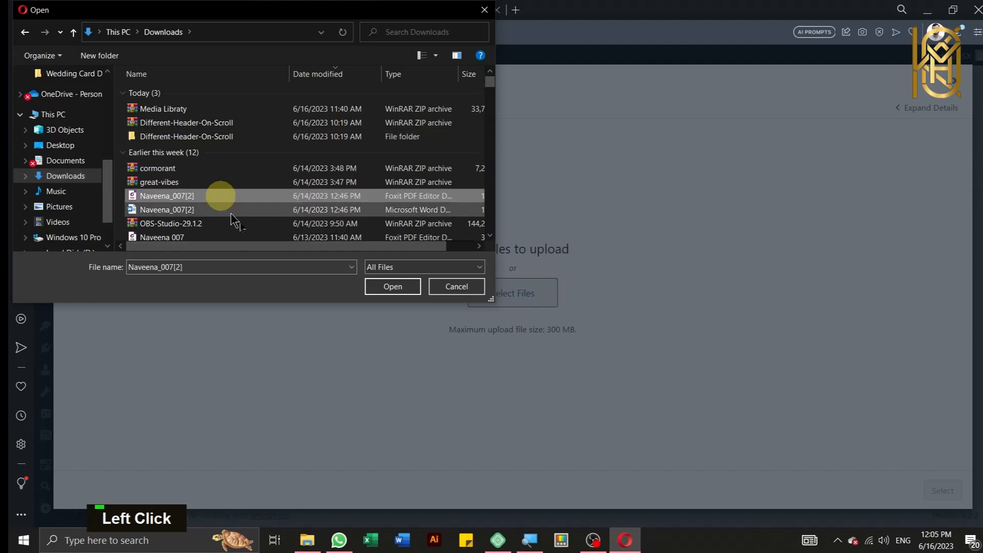
click(392, 286)
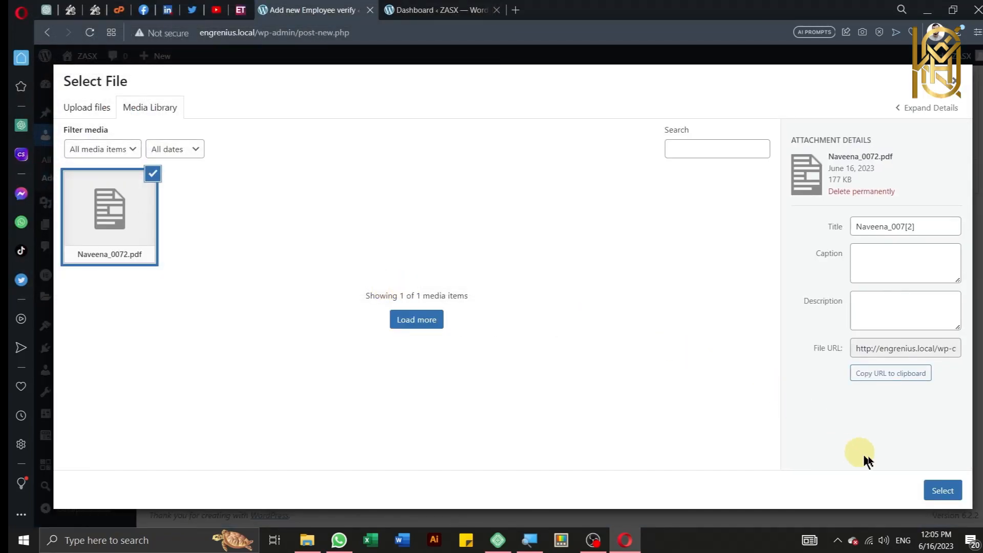
Step: Set the PDF's title, caption and description to Experience Letter plus the employee's name
click(886, 272)
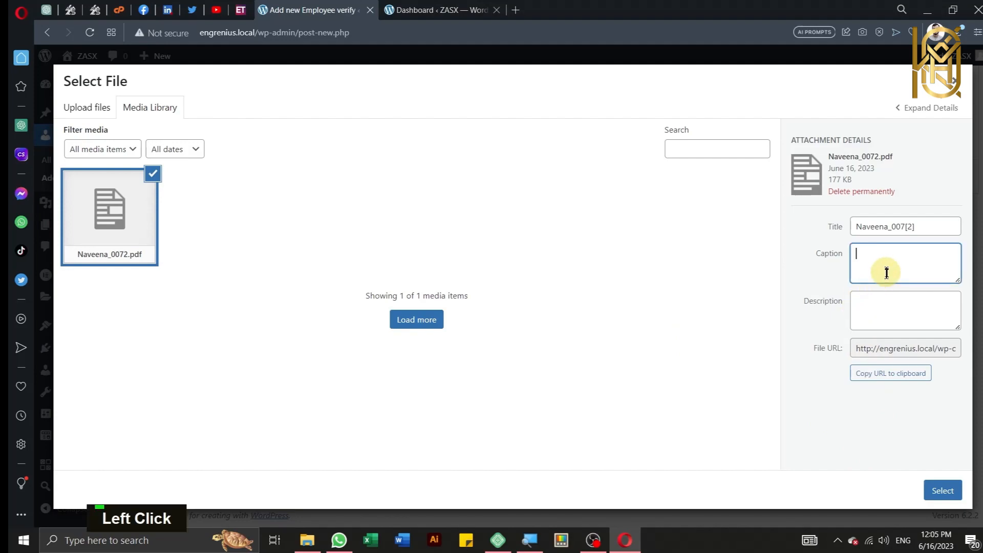
drag(926, 225, 843, 247)
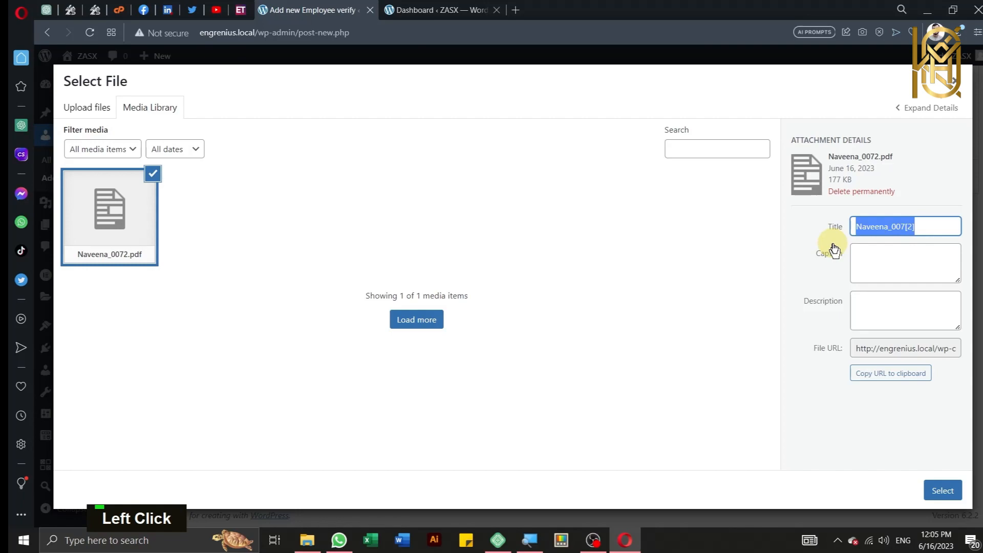
text(Experien)
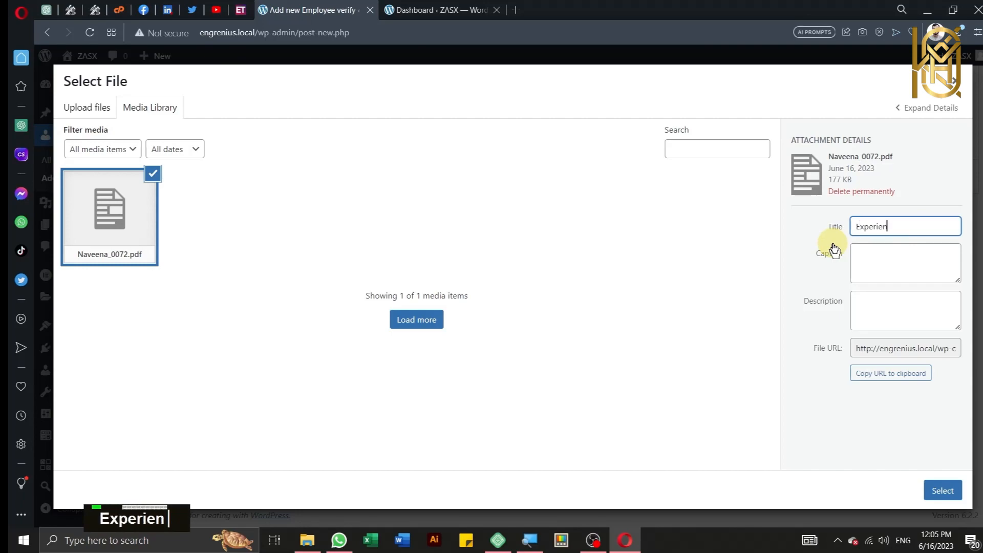
text(ce Letter Zsa)
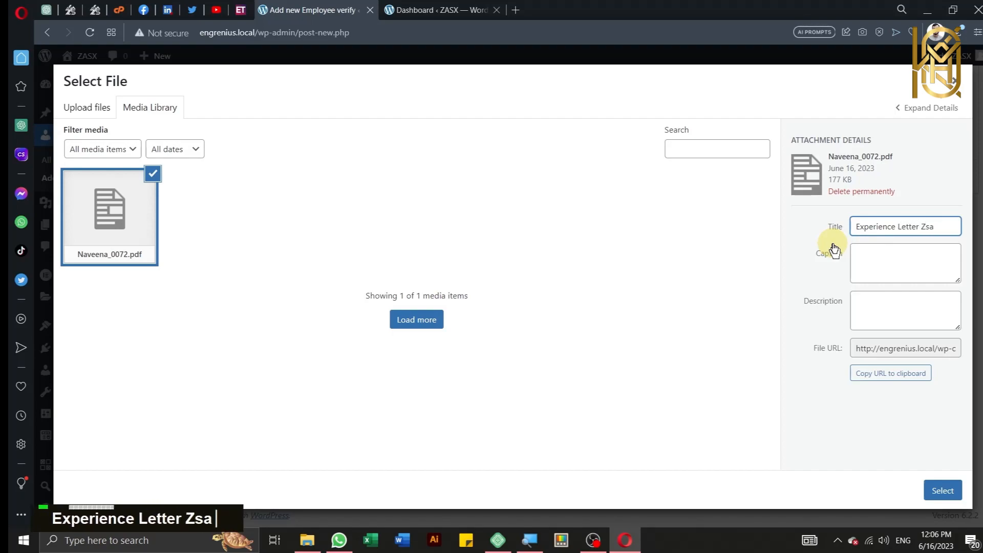
text(in)
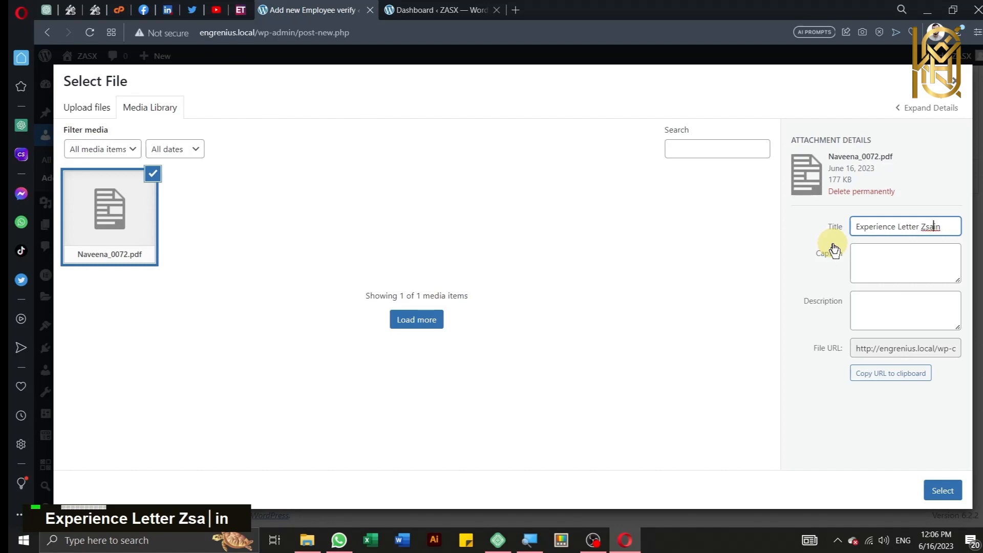
key(BackSpace)
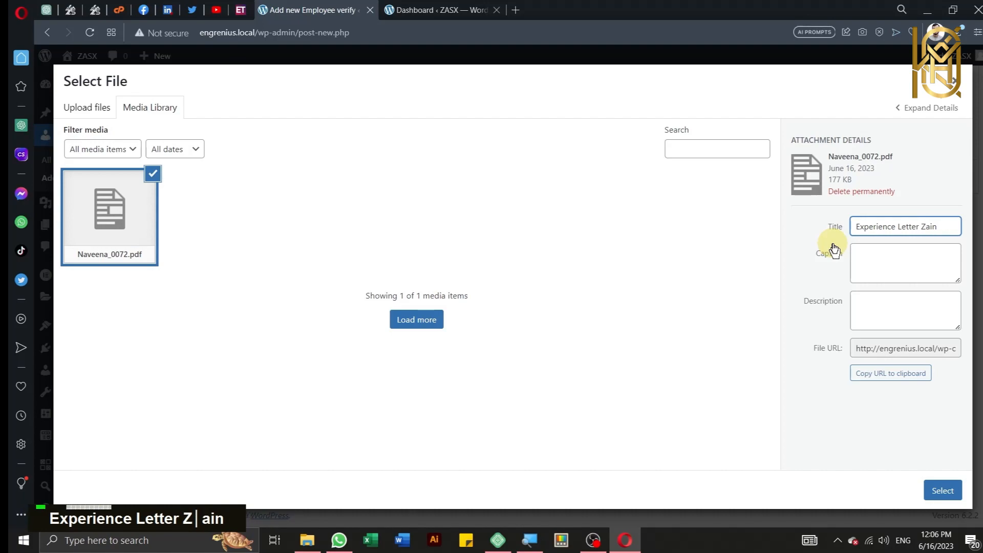
key(ctrl+a)
key(ctrl+c)
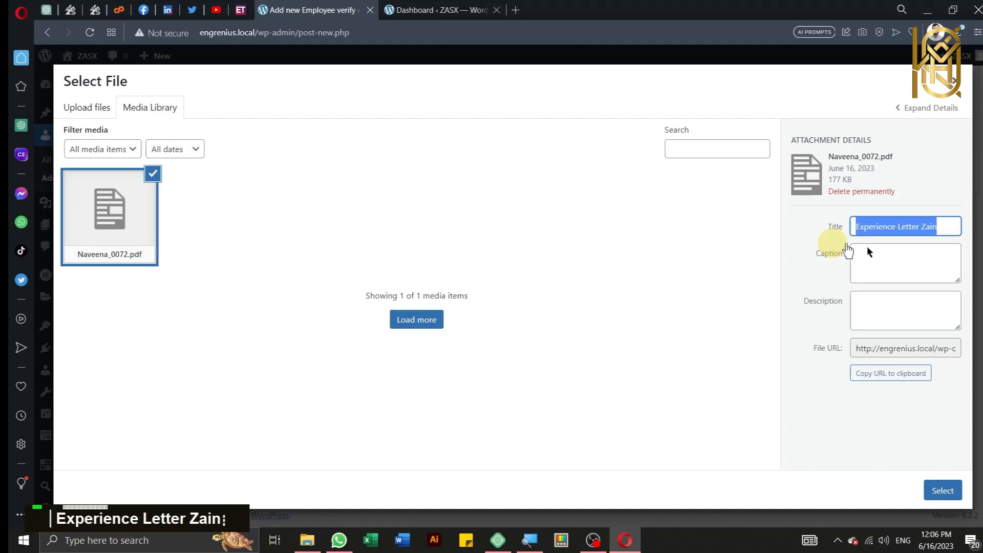
click(901, 254)
key(ctrl+v)
click(937, 325)
key(ctrl+v)
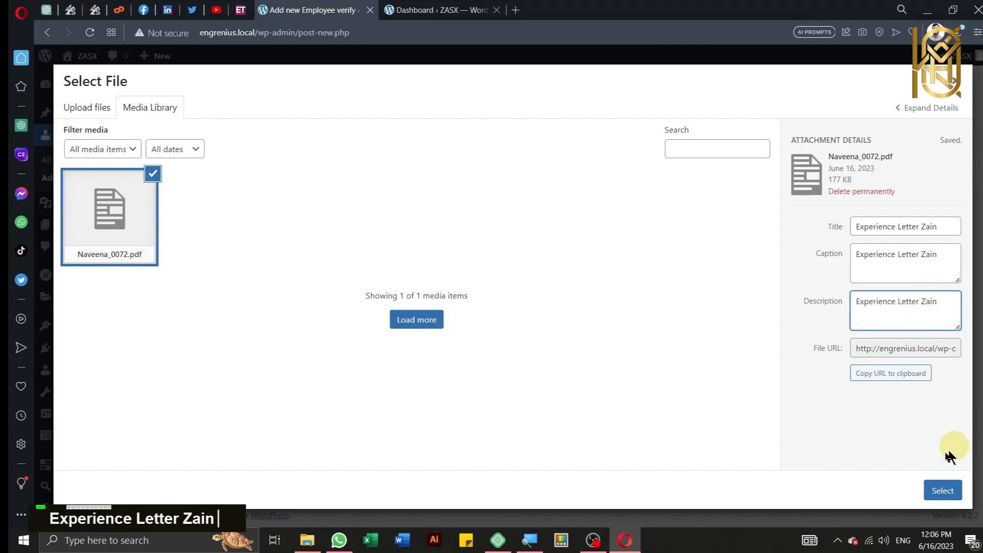
Step: Attach the PDF, publish the employee record, and return to All Employee verifies
click(938, 490)
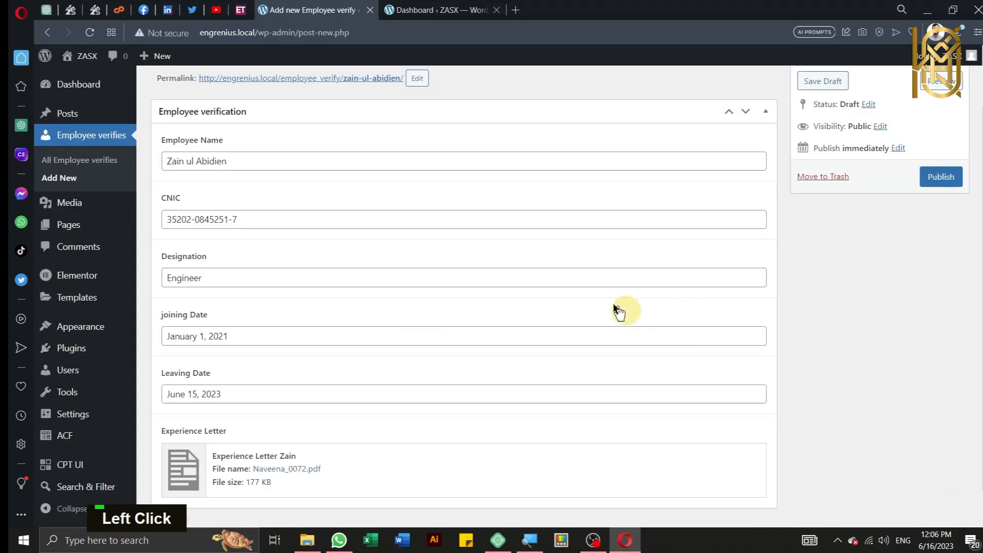
click(941, 178)
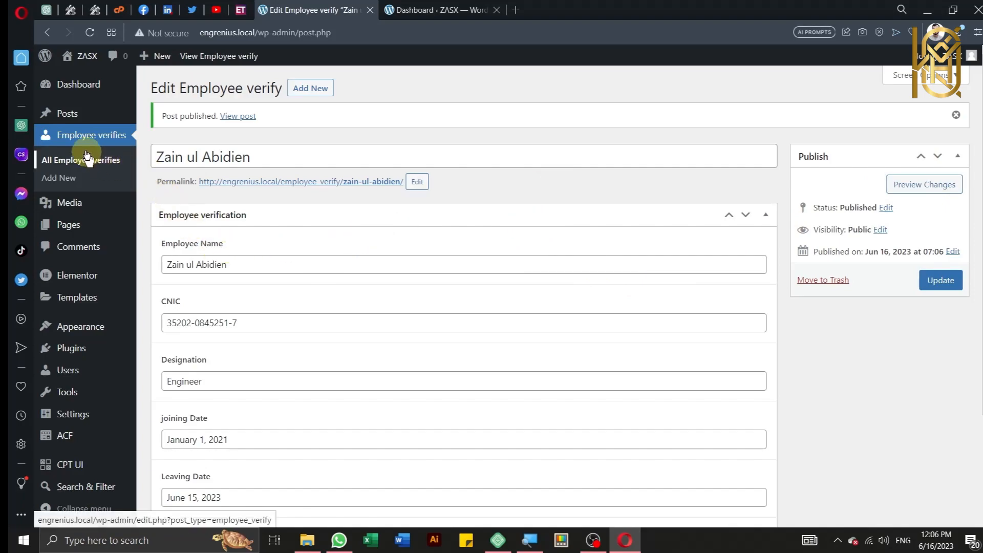
click(77, 138)
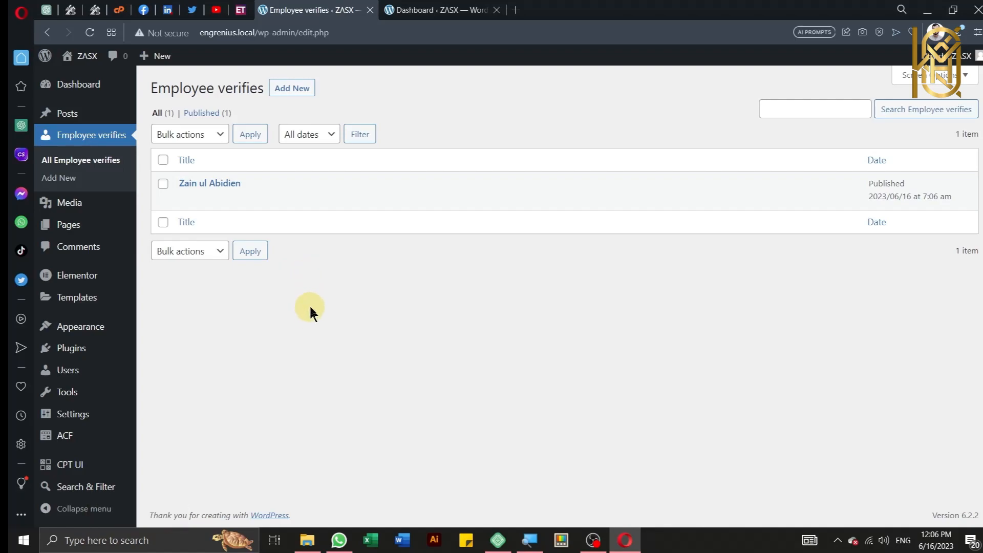
key(alt)
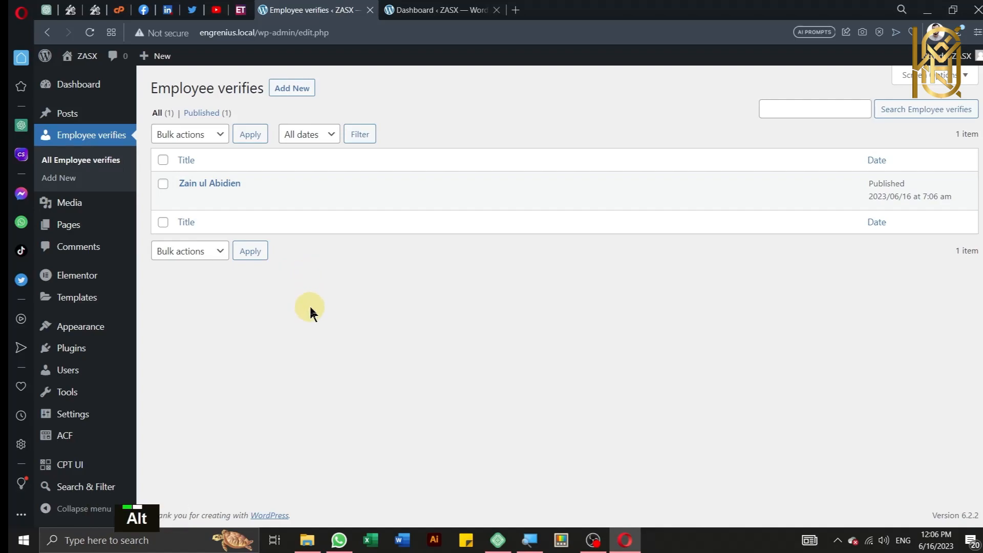
key(alt+r)
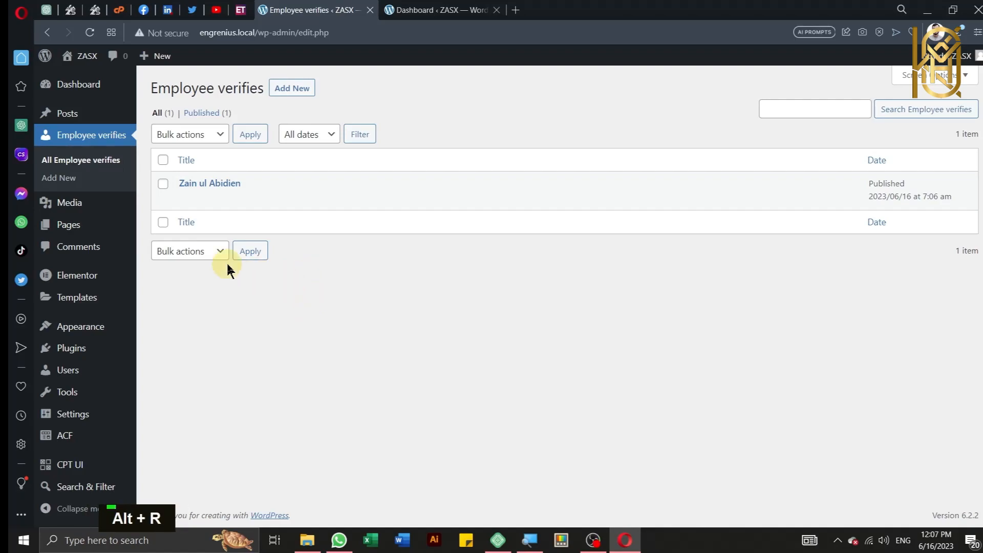
scroll(160, 269, down, 1)
mouse_move(125, 306)
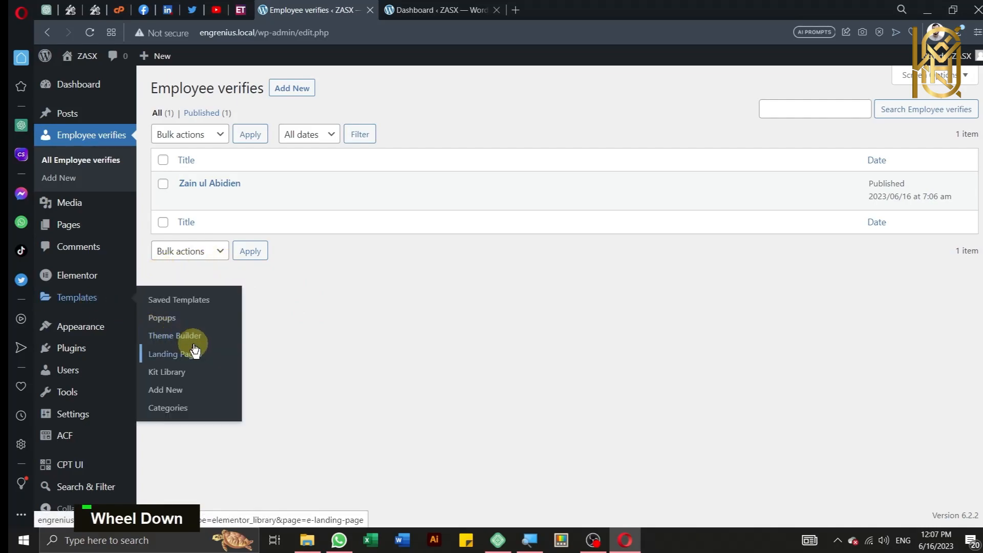
key(ctrl)
key(ctrl)
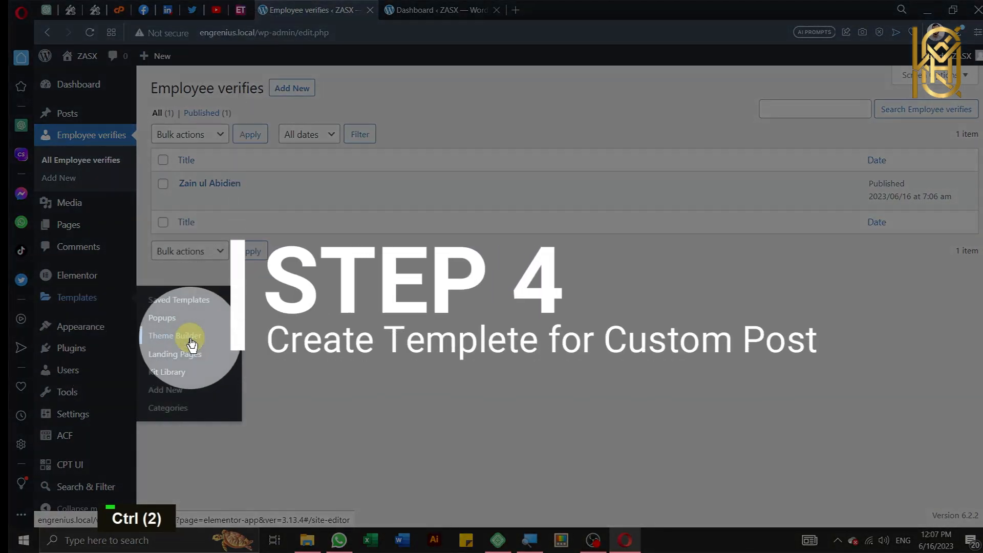
Step: Open the Certificate (draft) template from Theme Builder's Single Page list for editing
click(191, 340)
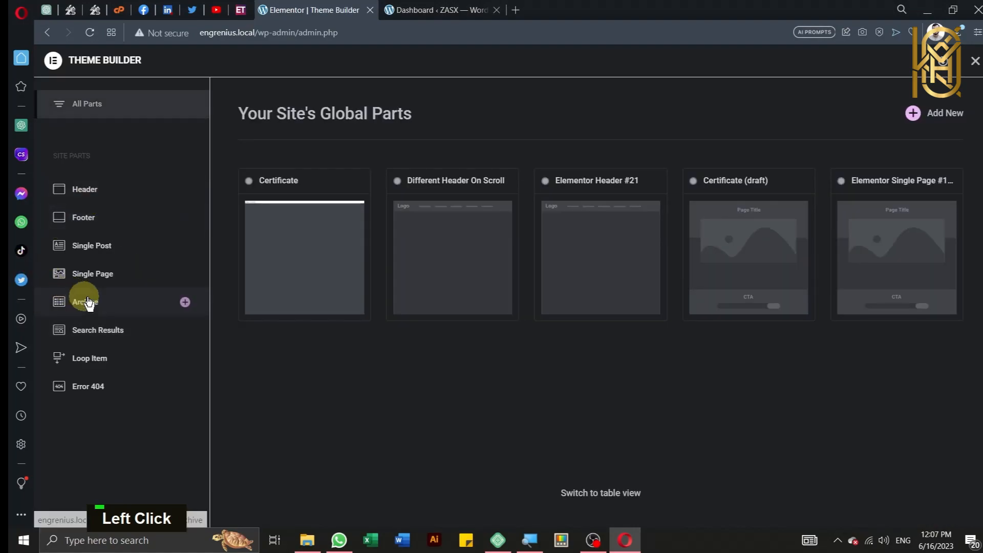
click(117, 285)
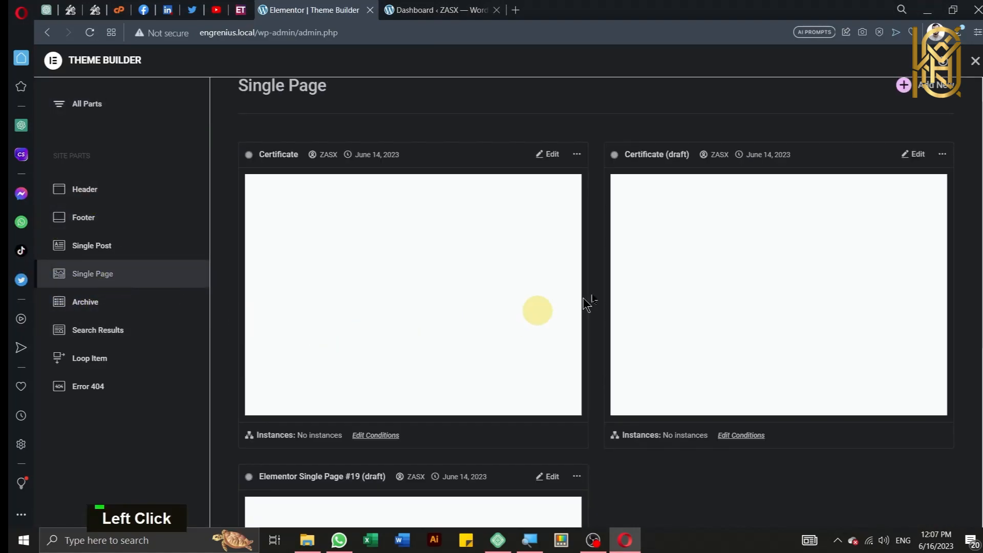
click(914, 155)
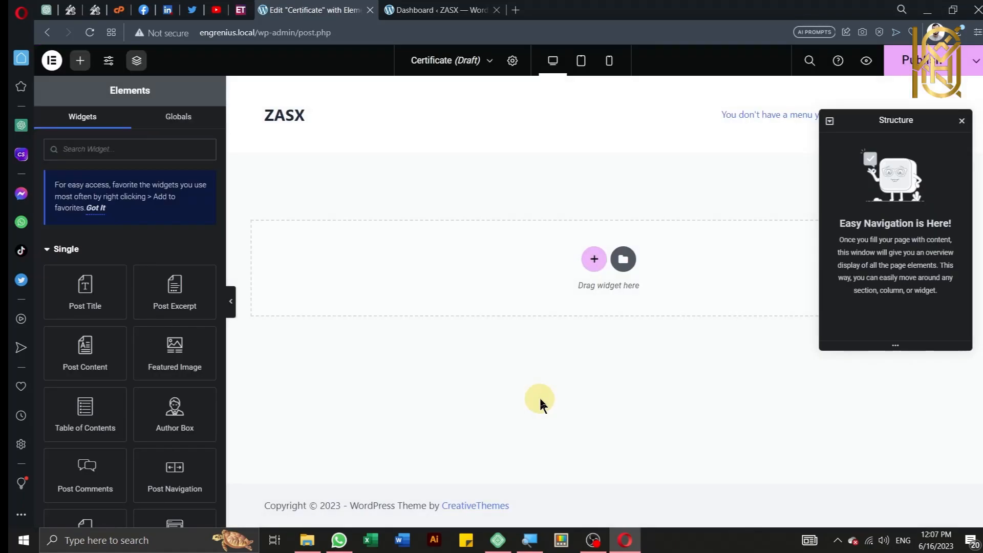
Step: Add a grid container from the first structure and reduce it to one column
click(588, 260)
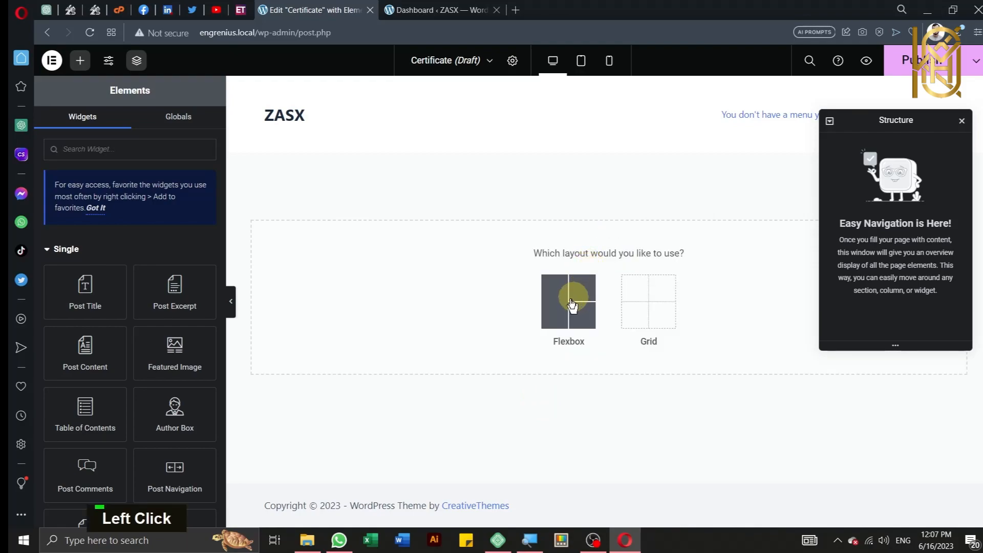
click(649, 308)
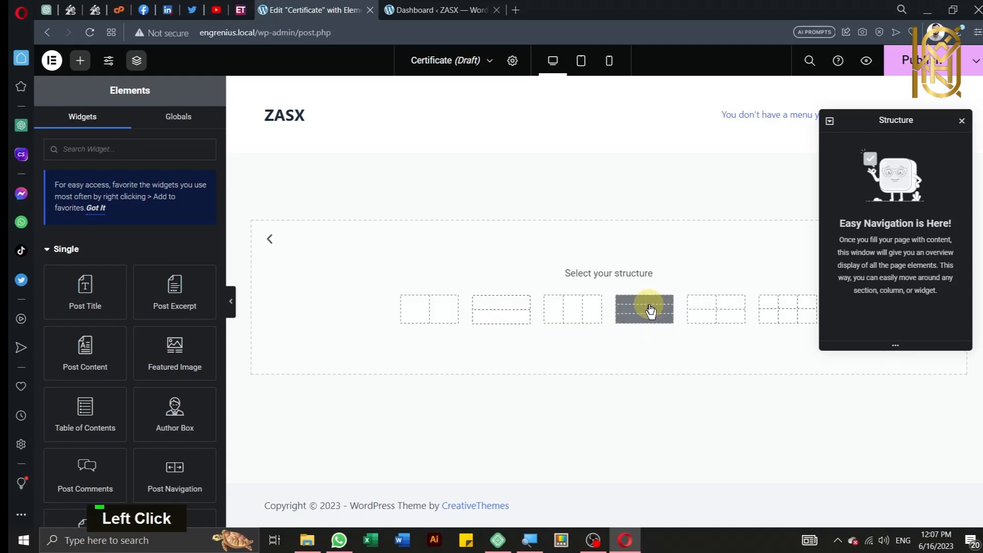
click(415, 315)
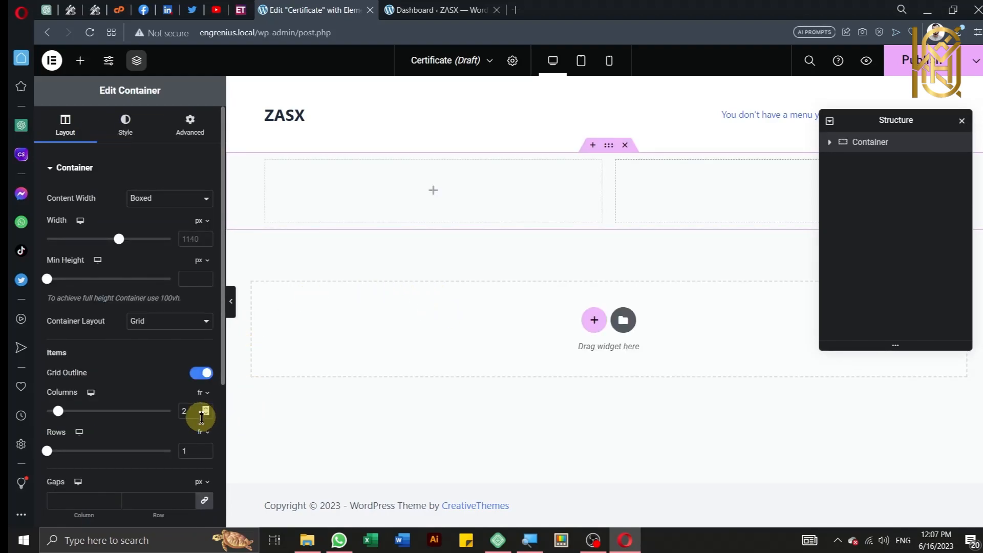
click(204, 415)
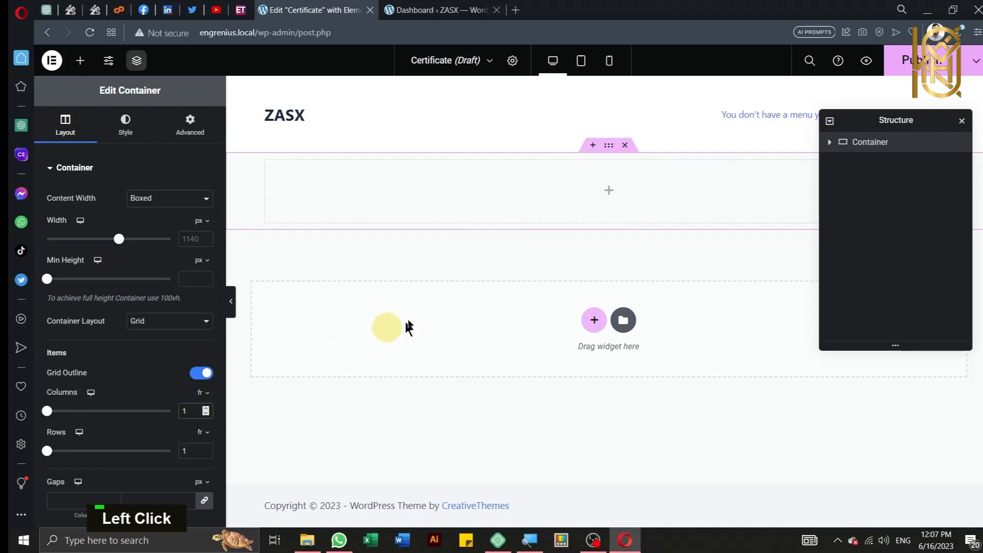
click(609, 147)
Step: Make the container Full Width with a Classic background type
click(188, 198)
click(179, 225)
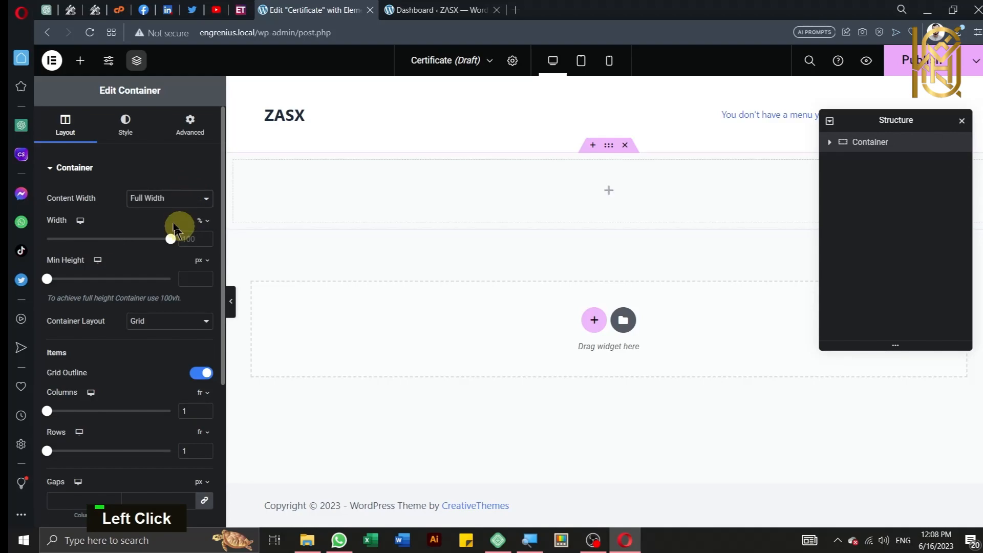
click(126, 128)
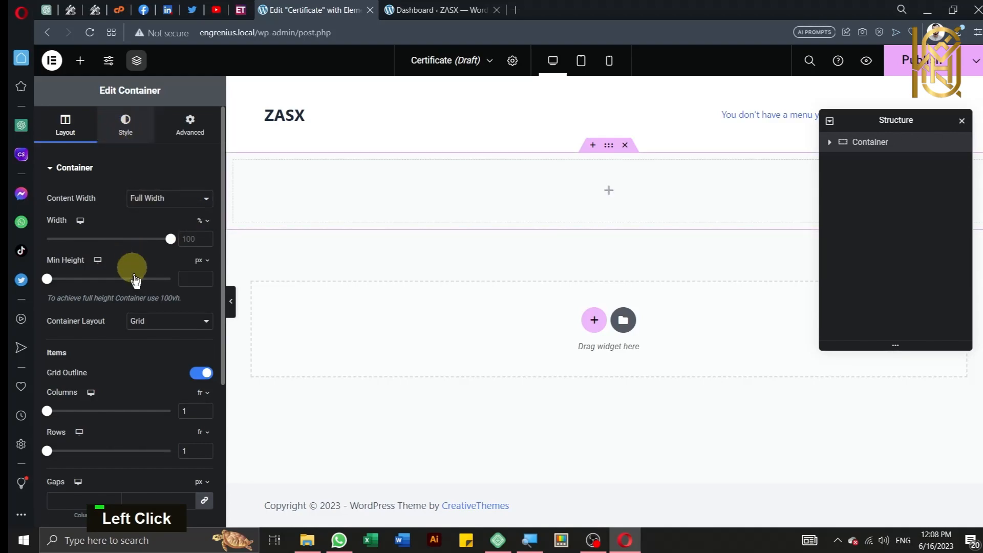
click(153, 227)
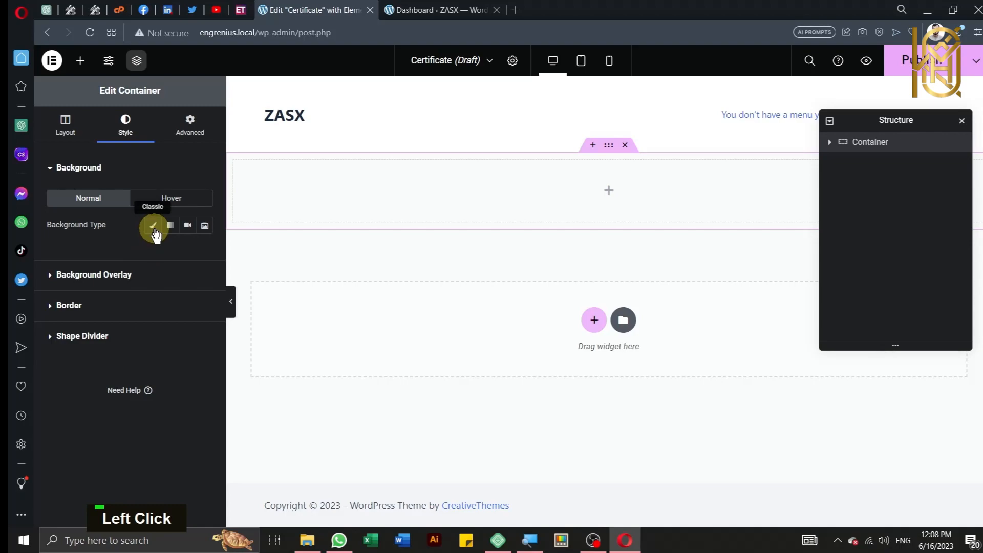
Step: Upload Certificate.jpg from Music > Engrenius V1 Data and set it as the container background
click(135, 324)
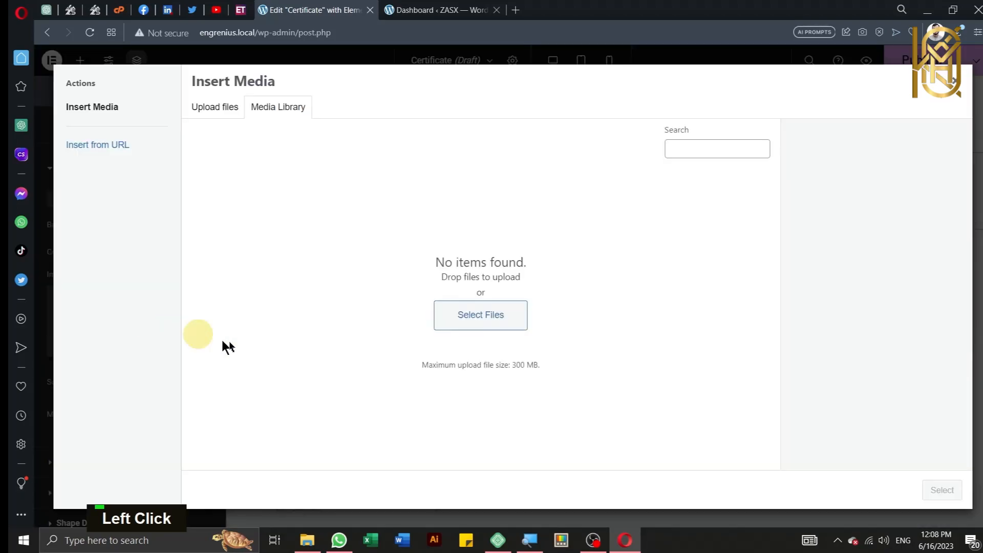
click(464, 322)
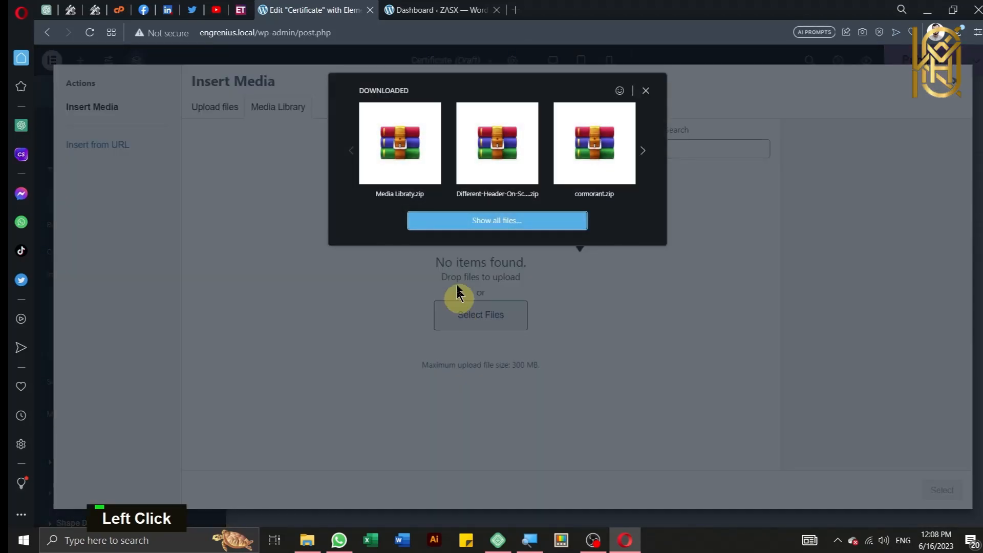
click(446, 221)
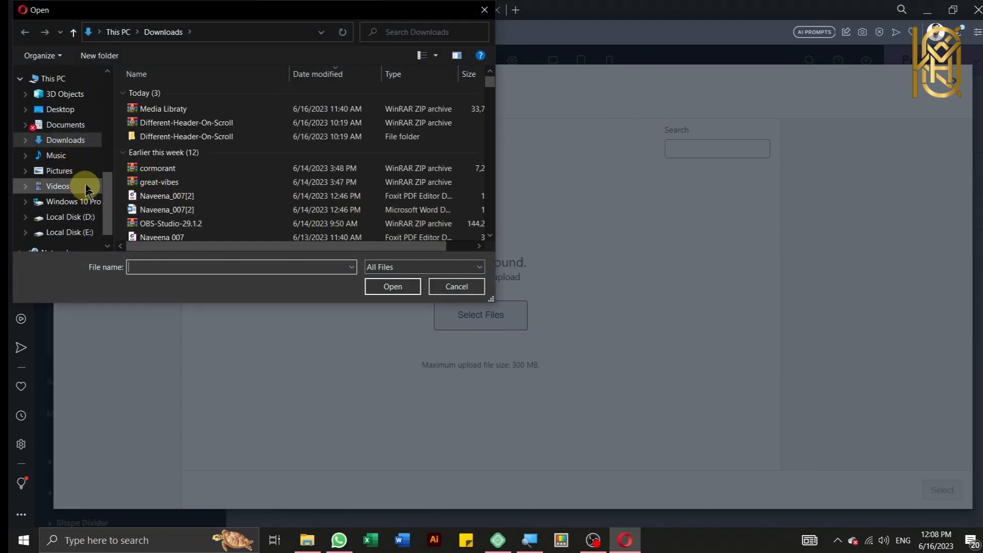
click(77, 156)
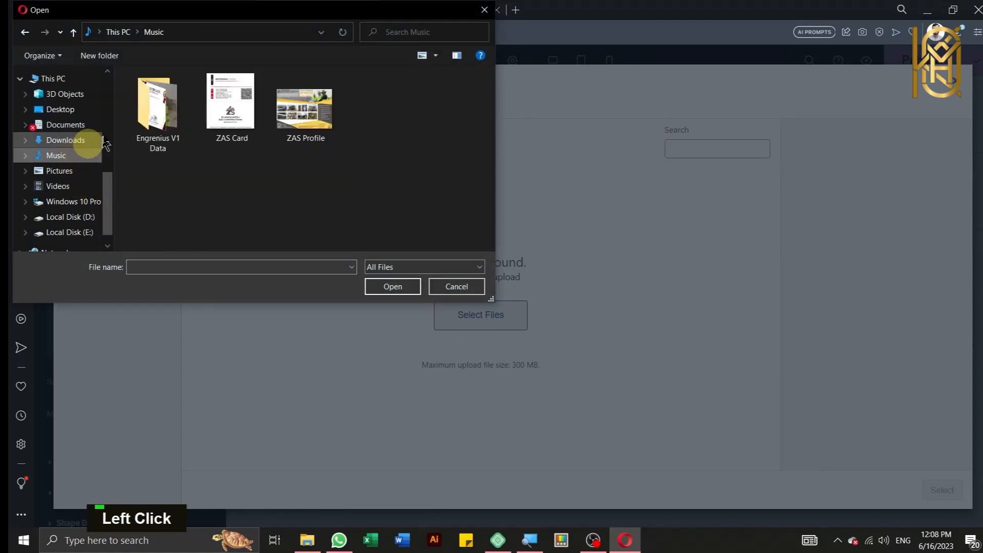
double_click(161, 115)
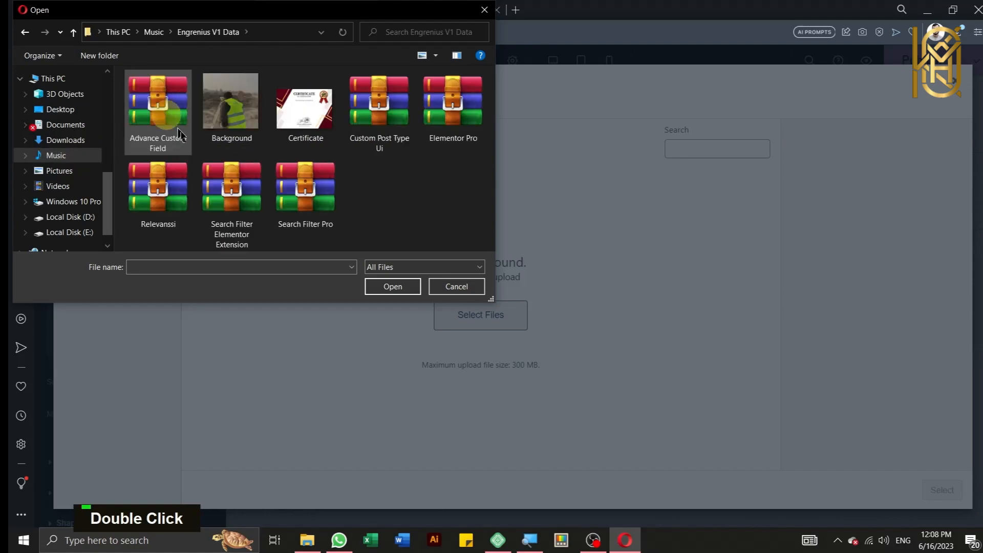
click(305, 137)
click(385, 285)
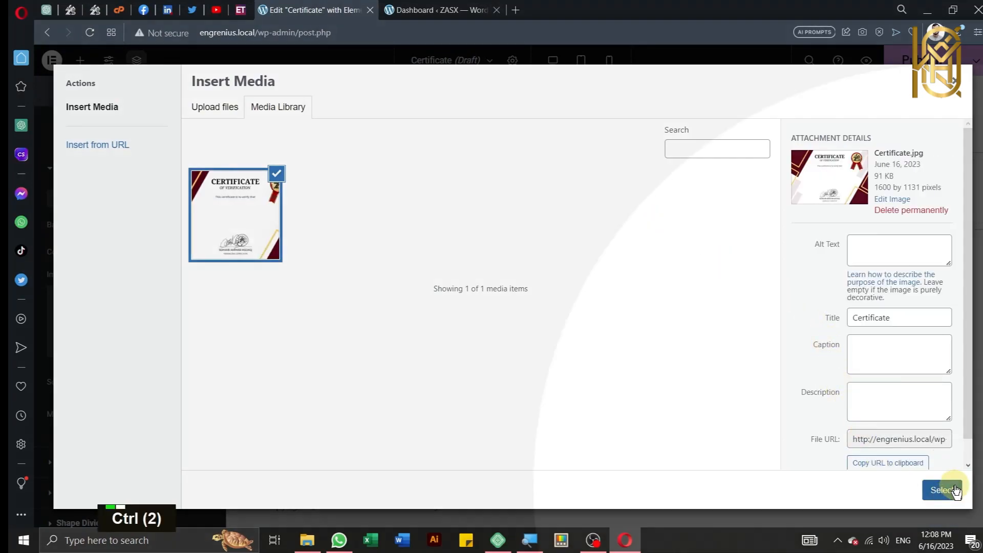
click(942, 489)
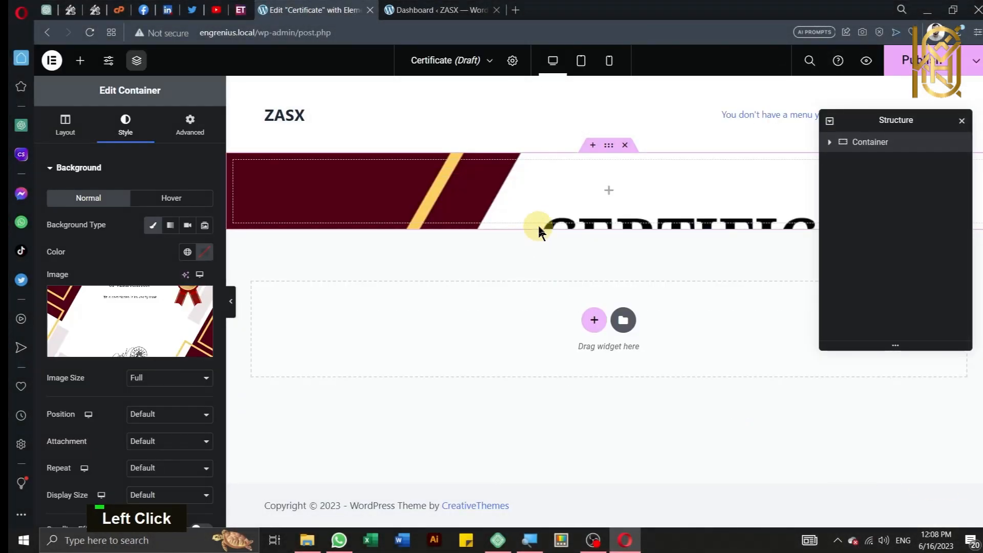
Step: Set the container's background image display size to Cover so the whole certificate shows
mouse_move(183, 297)
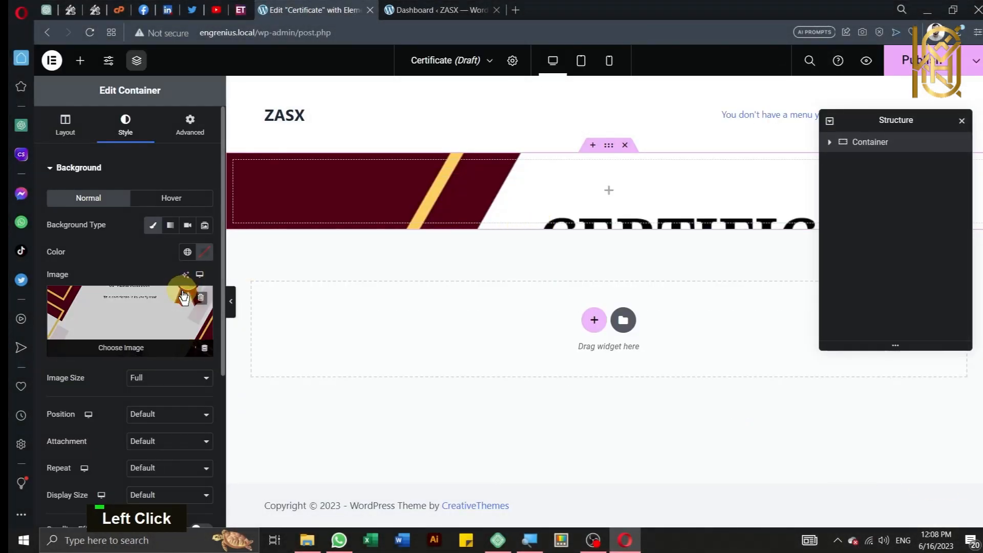
click(188, 383)
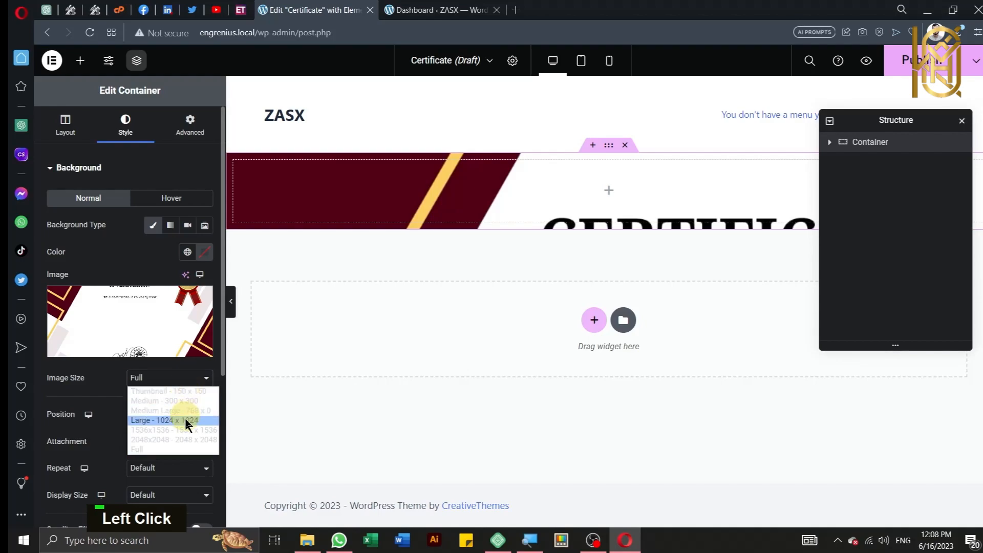
click(106, 439)
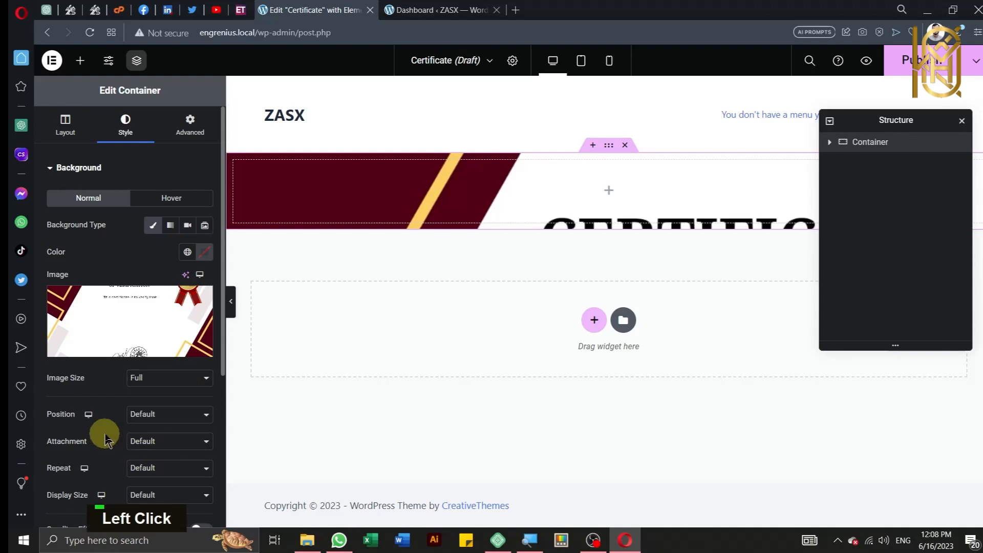
scroll(115, 439, down, 2)
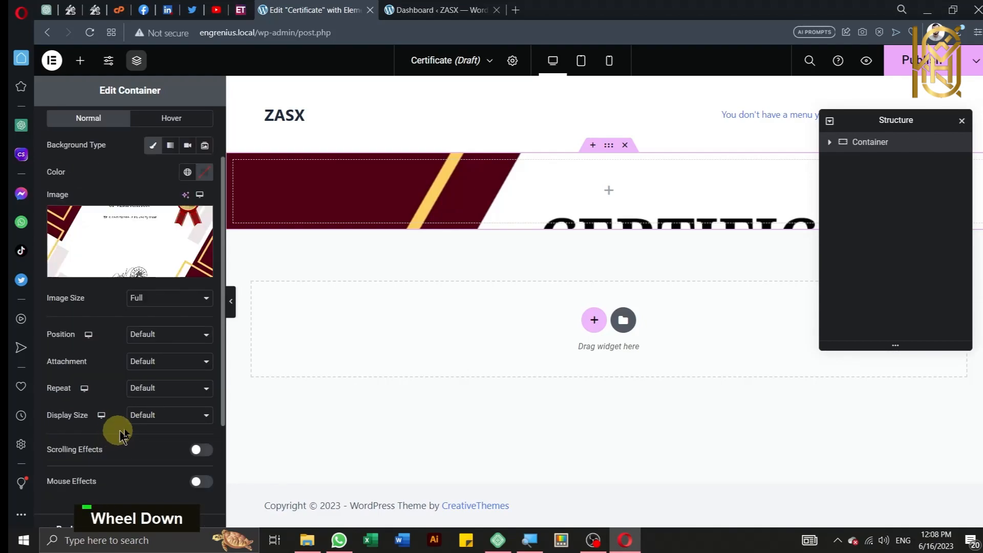
click(153, 418)
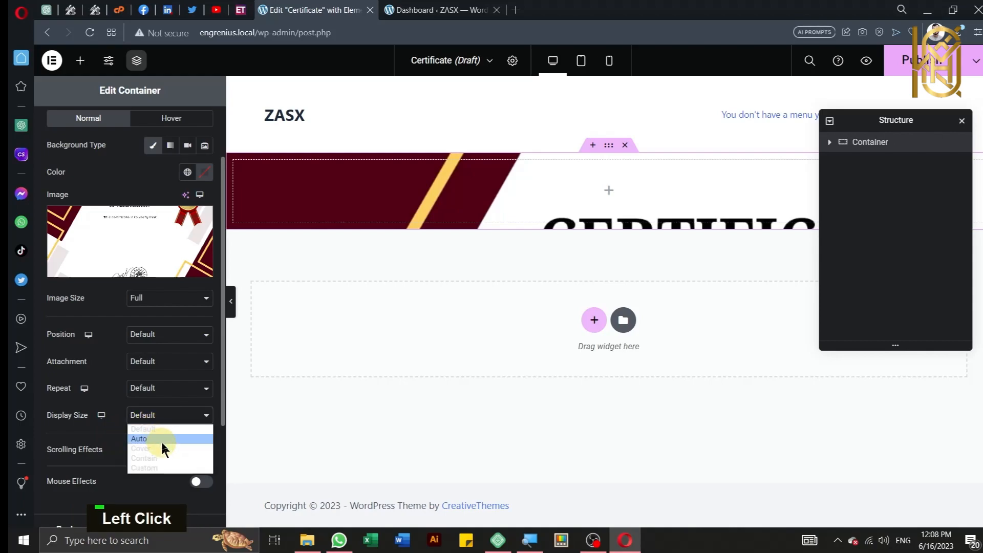
key(ctrl)
key(ctrl)
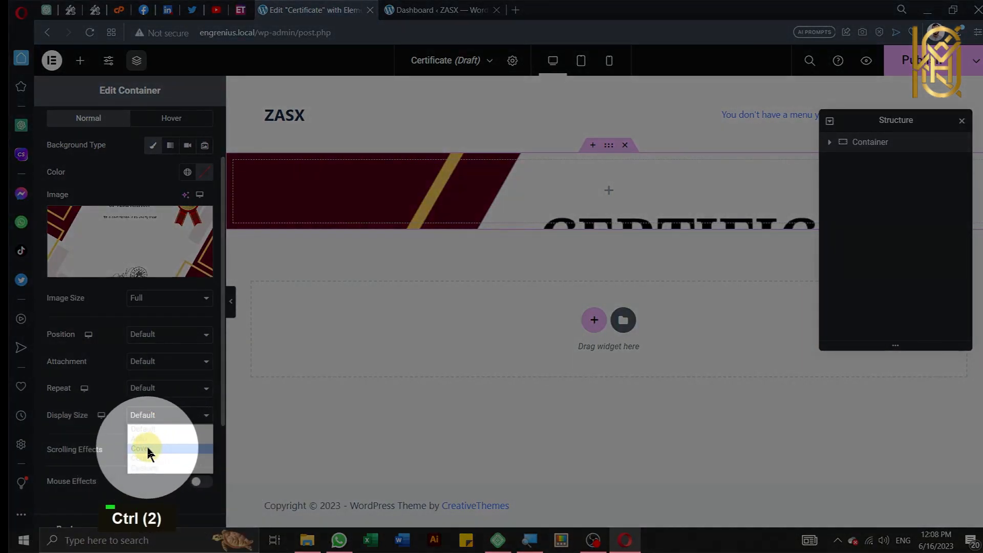
click(147, 448)
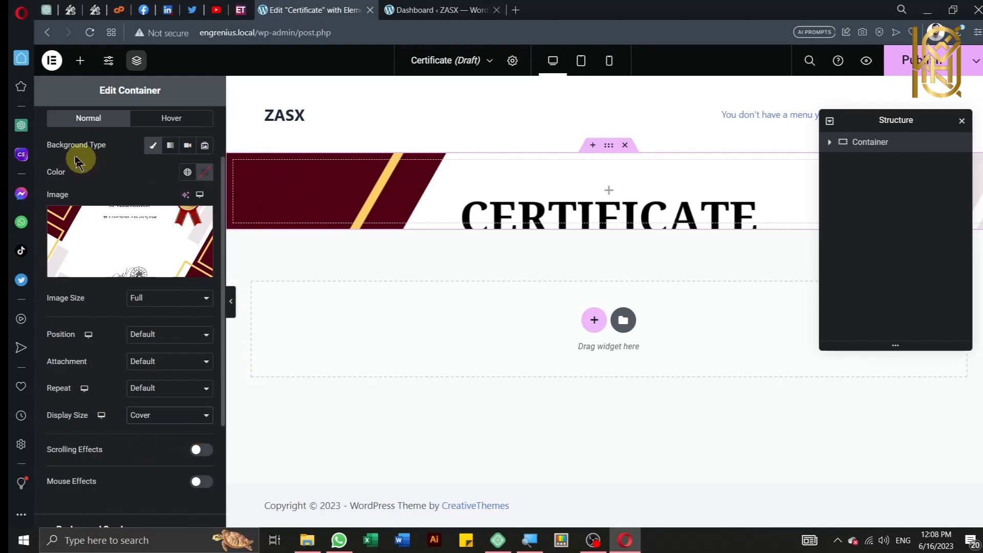
scroll(89, 174, up, 2)
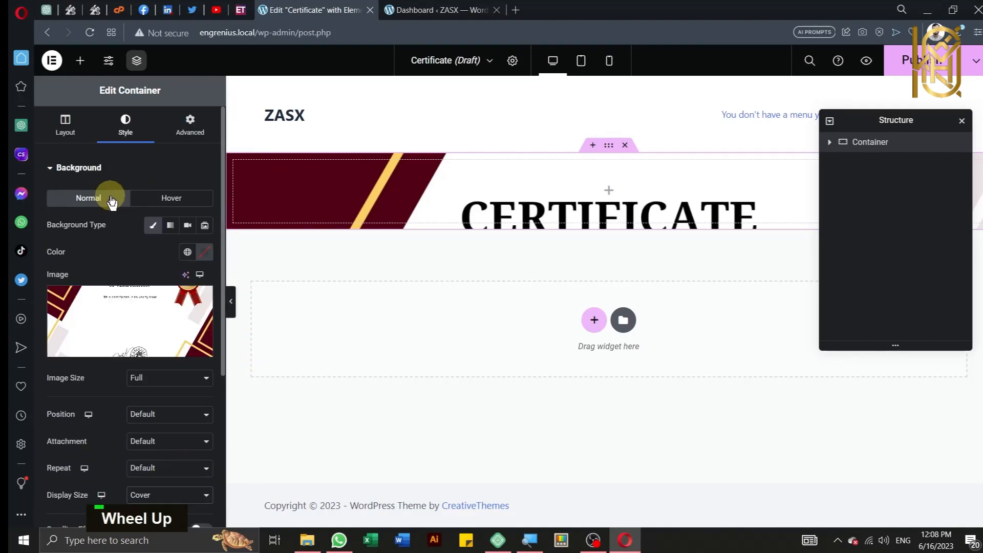
click(69, 133)
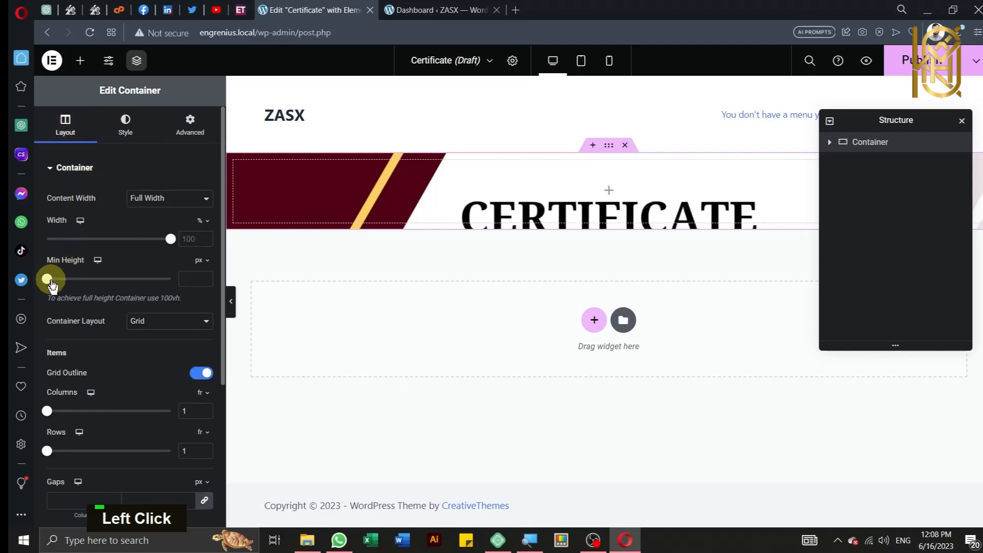
Step: Set the container's minimum height to 840 px to fit the full certificate background
drag(45, 281, 228, 272)
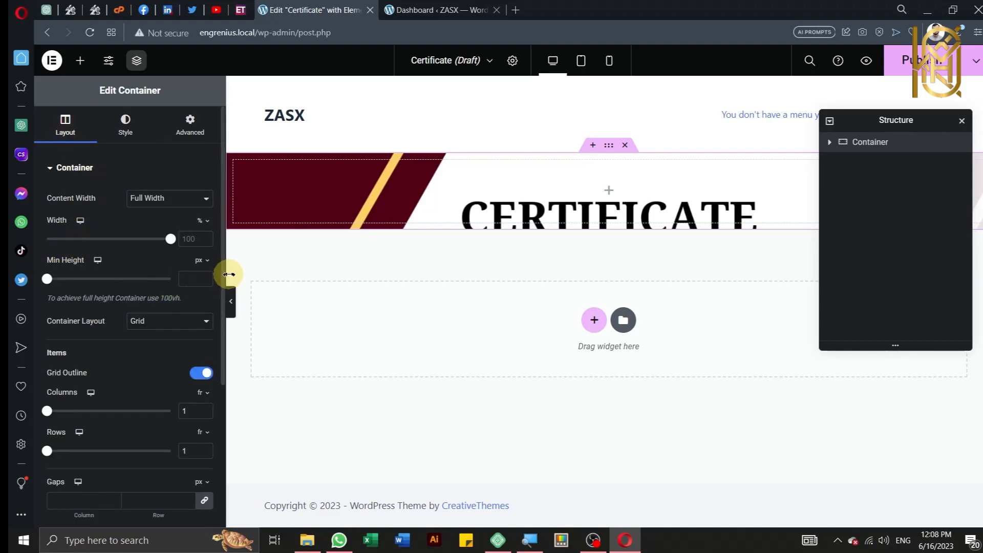
click(202, 262)
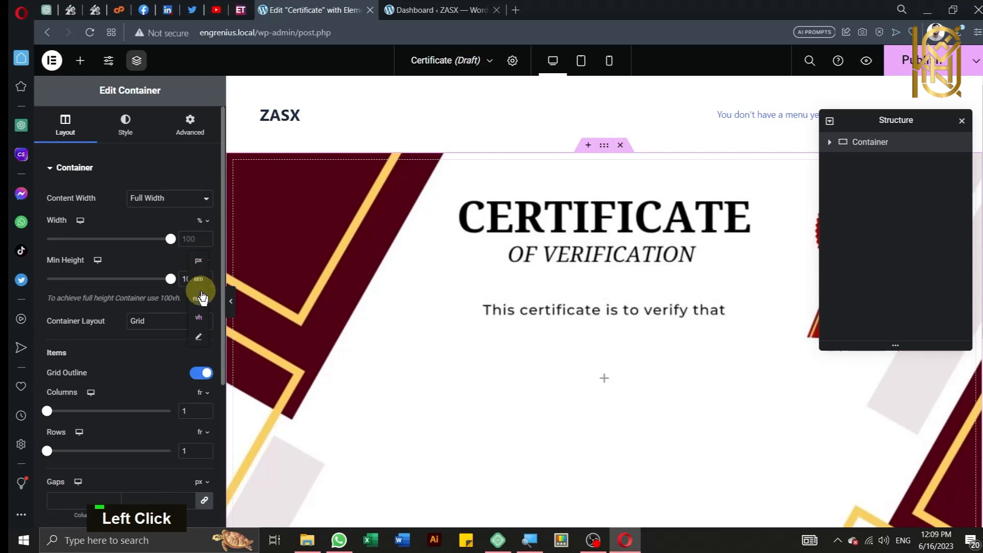
click(198, 260)
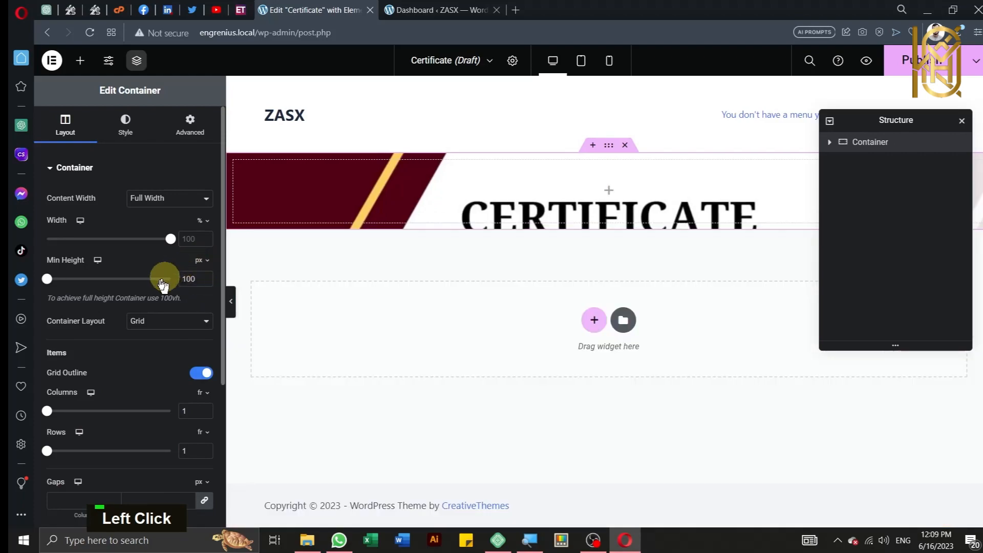
drag(46, 279, 123, 279)
scroll(307, 304, down, 5)
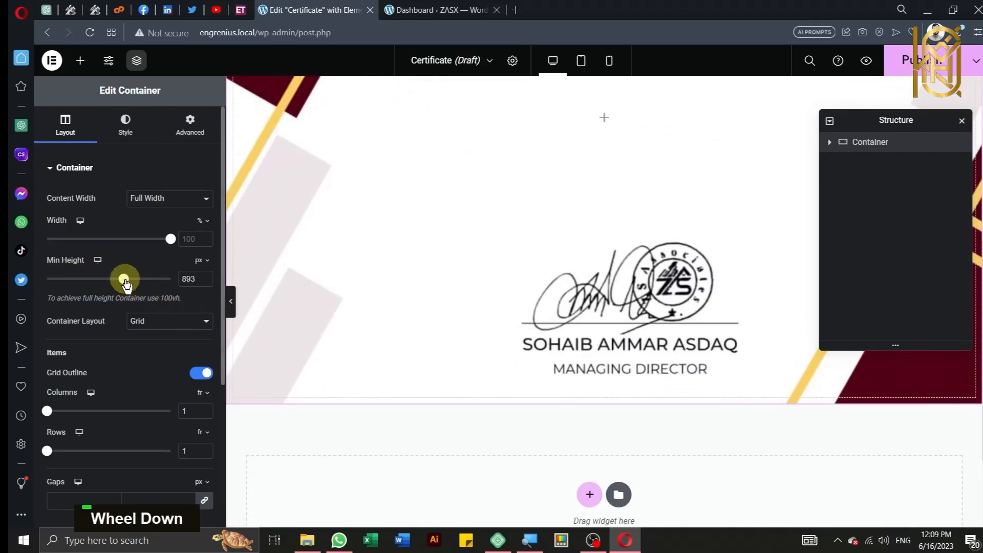
mouse_move(123, 279)
mouse_down()
mouse_move(109, 280)
mouse_move(120, 280)
mouse_up()
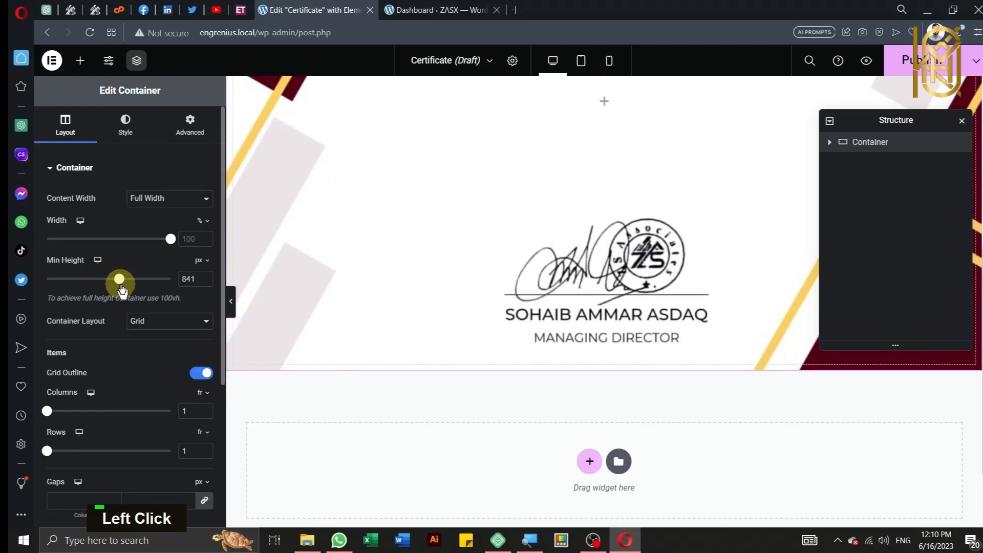
click(206, 281)
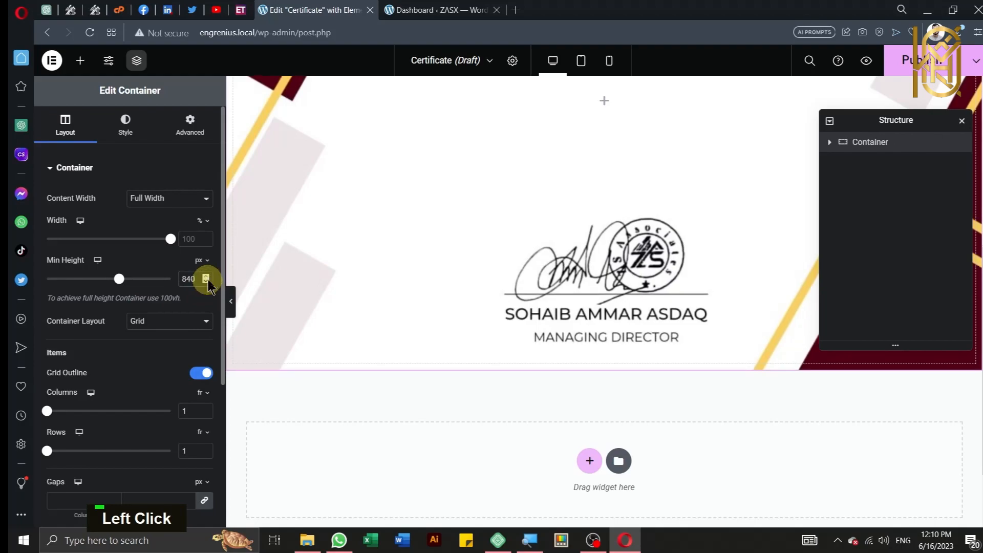
scroll(480, 332, up, 5)
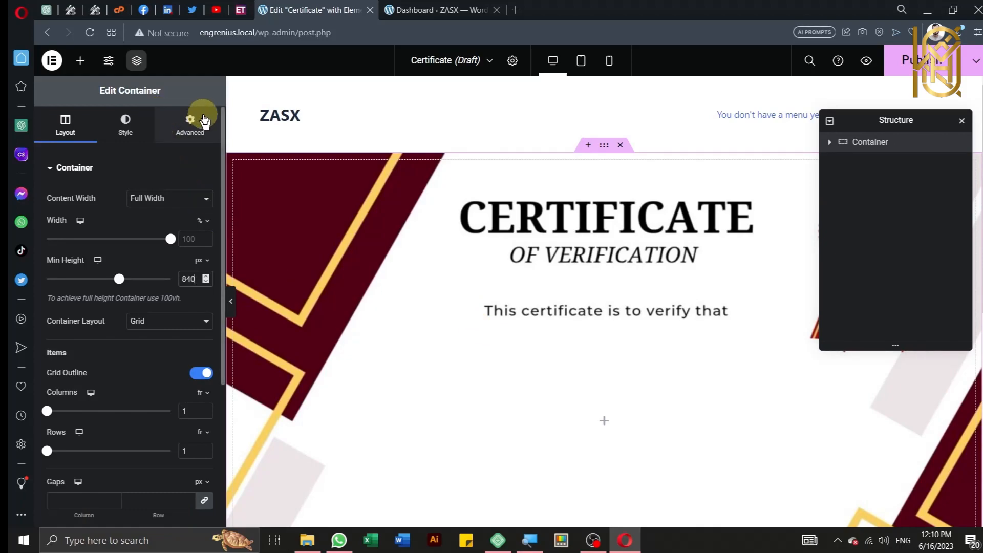
click(198, 131)
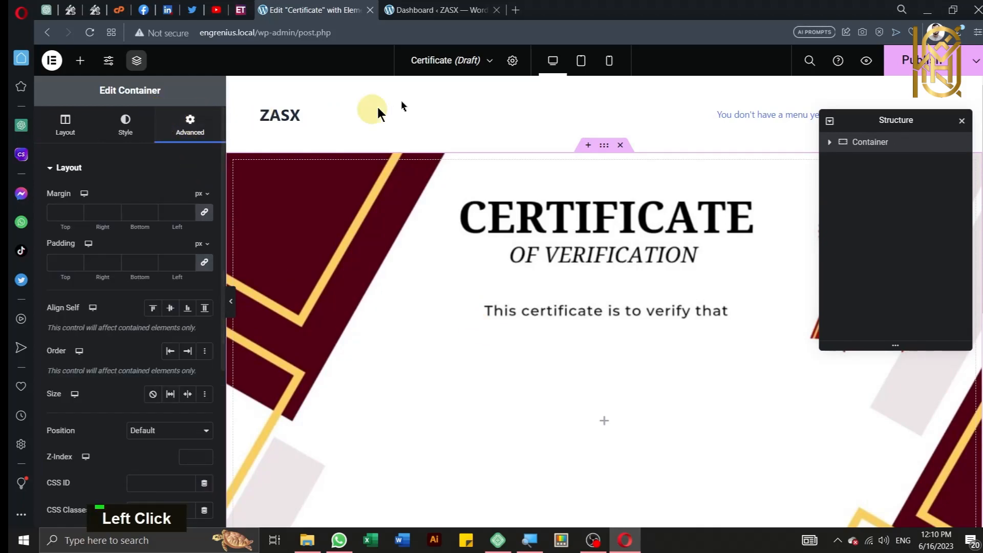
Step: Preview the template with a chosen Employee verify entry's data via Preview Settings
click(512, 61)
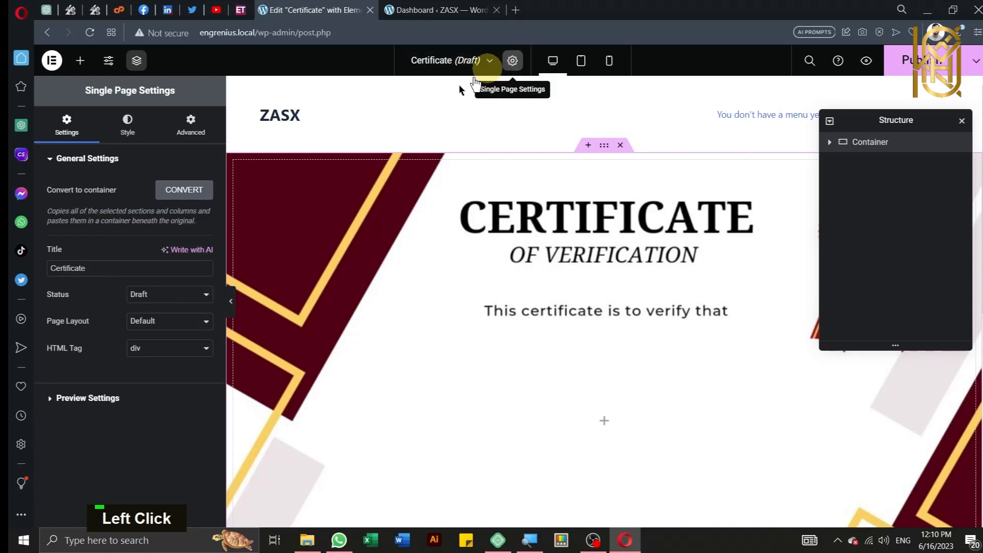
click(156, 406)
click(124, 233)
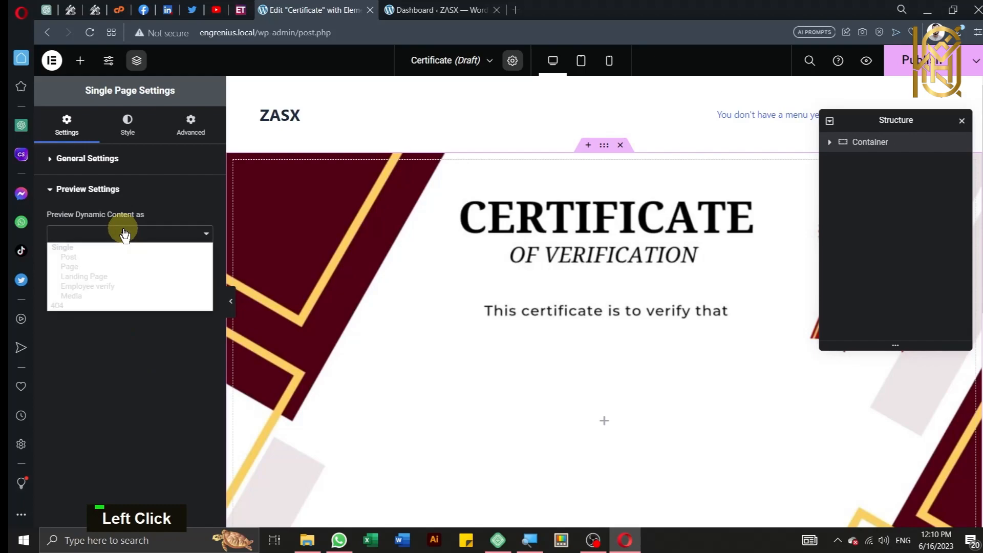
click(113, 287)
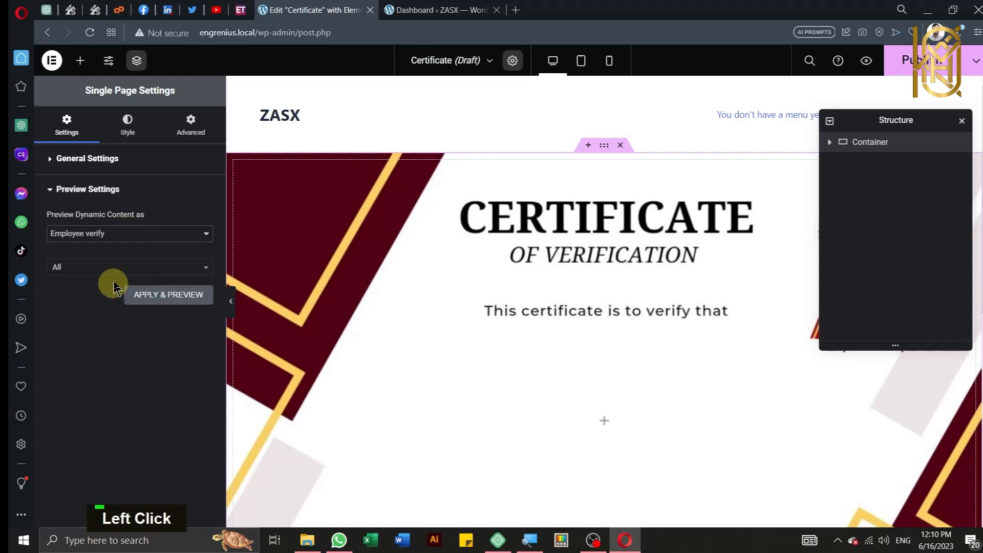
click(120, 267)
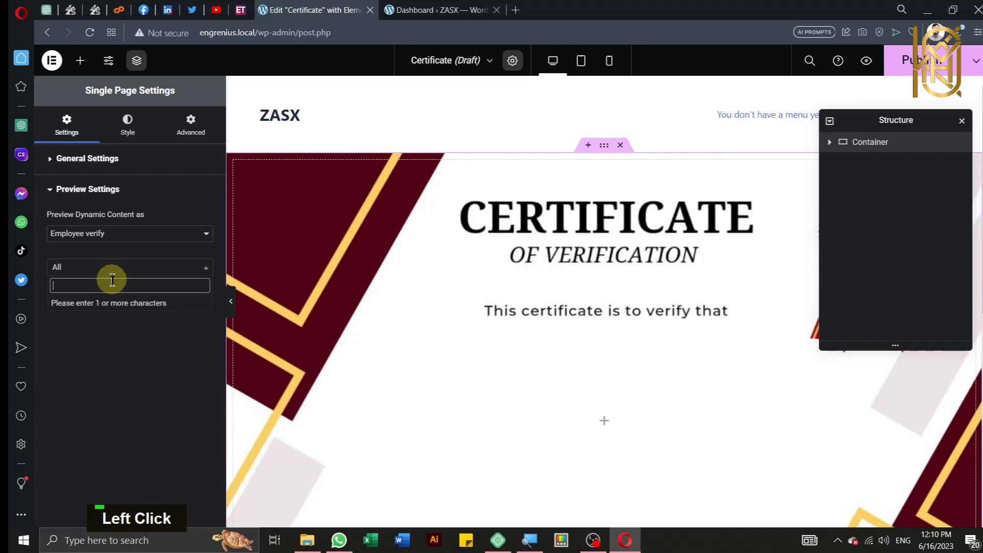
text(Za)
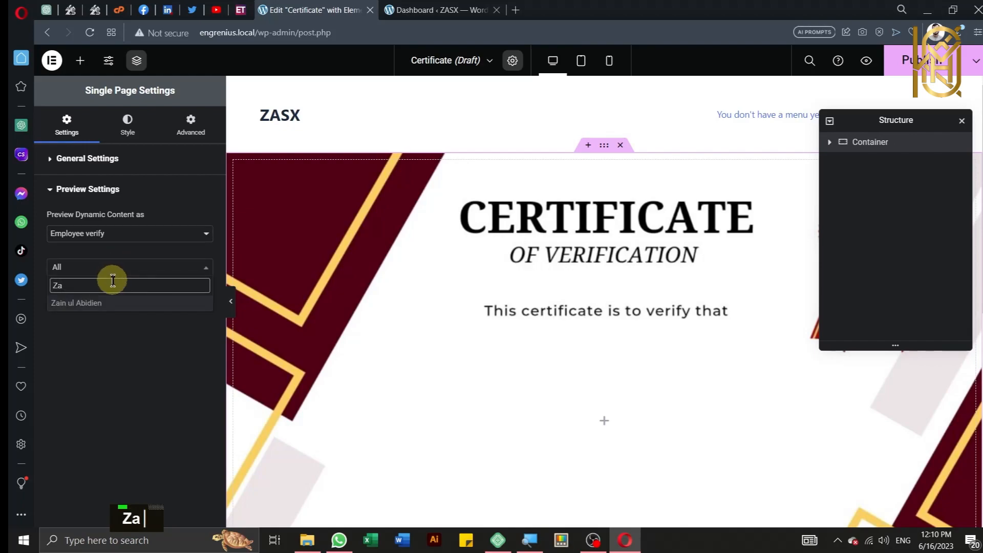
click(105, 305)
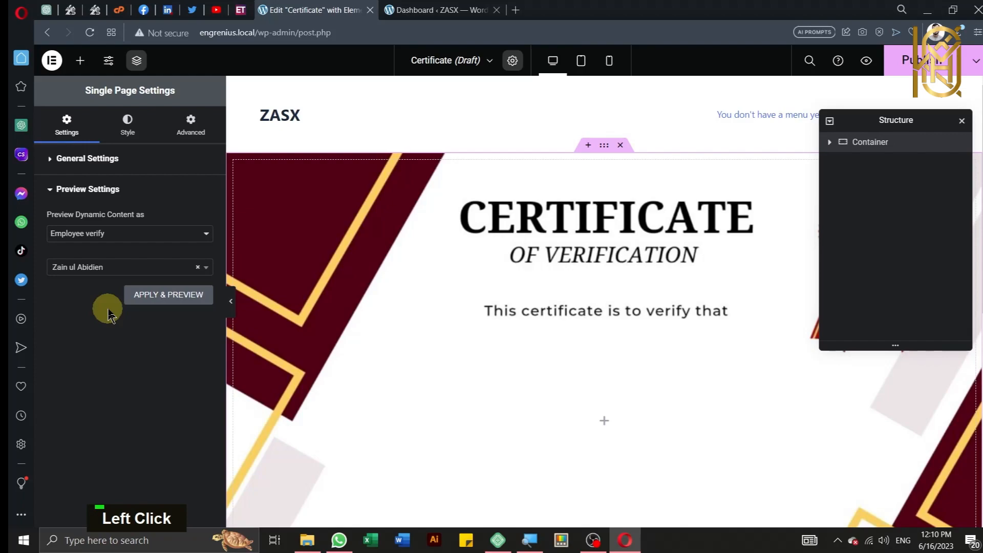
click(169, 295)
scroll(169, 297, up, 2)
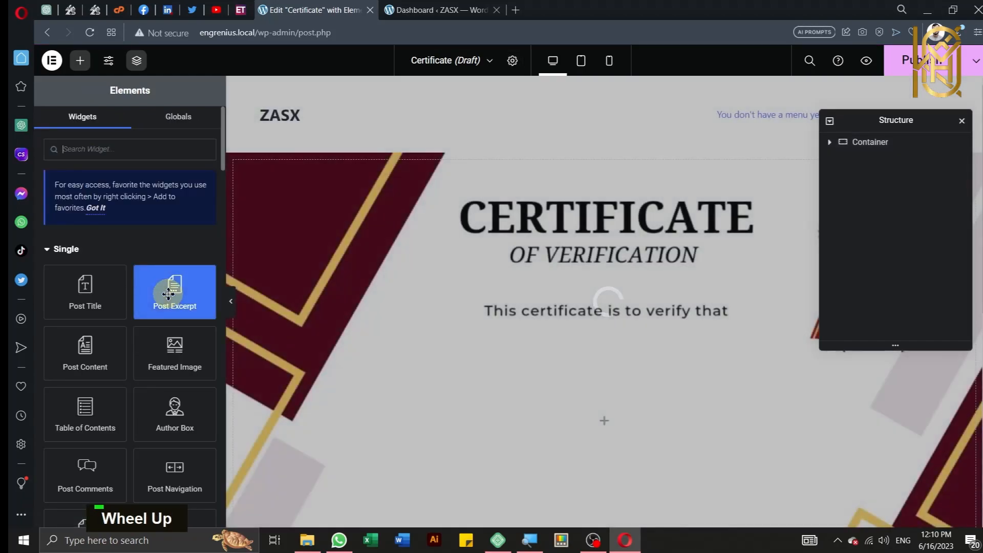
Step: Switch the template's page layout to Elementor Canvas
click(513, 61)
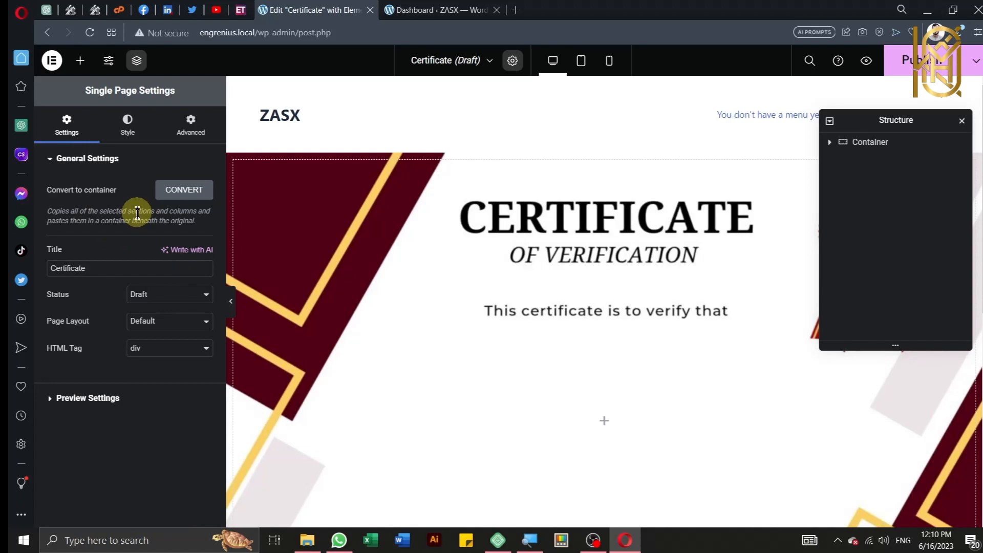
click(146, 322)
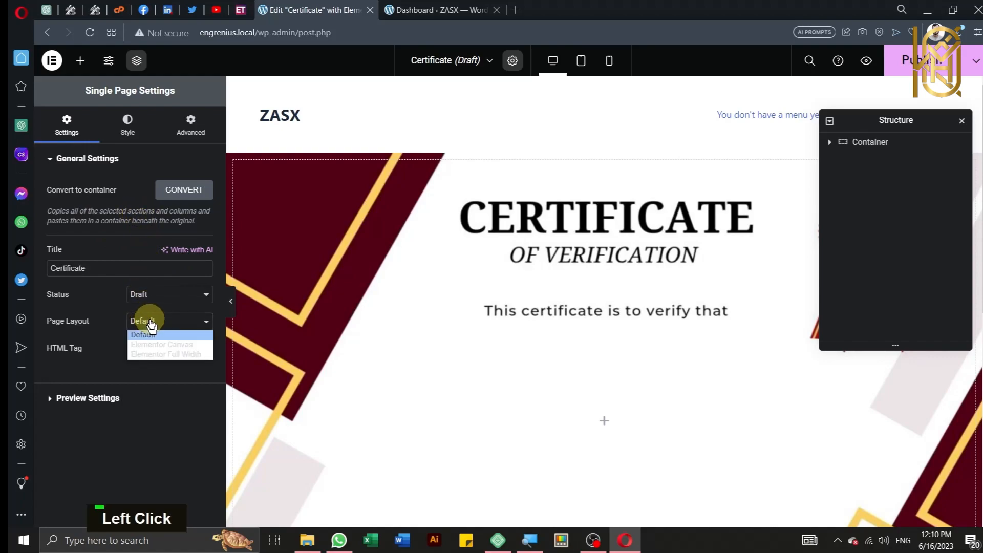
click(158, 346)
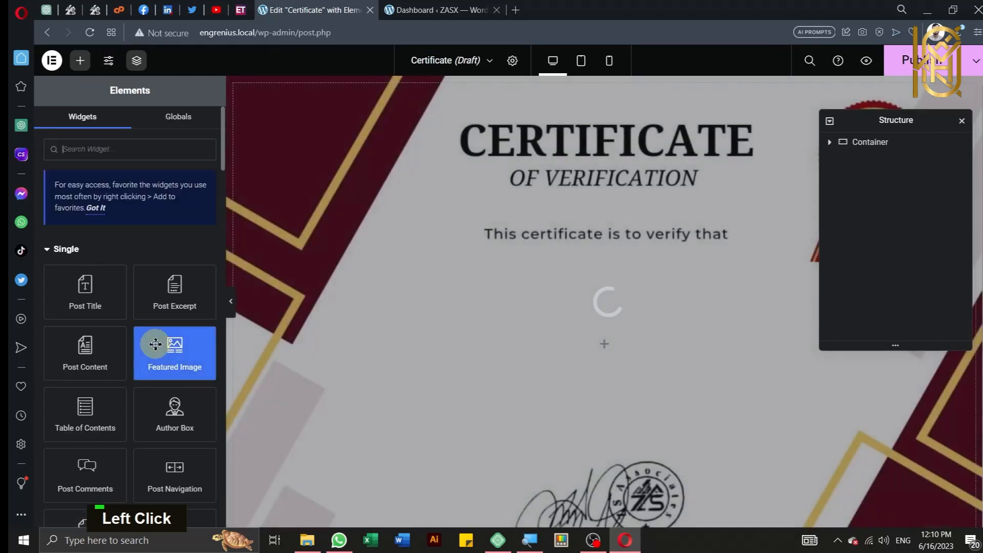
scroll(386, 362, down, 5)
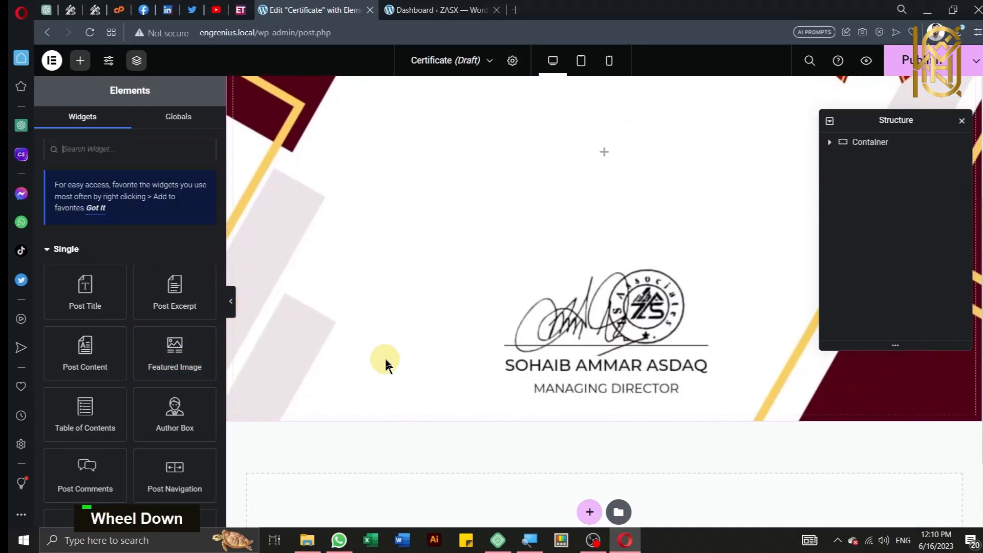
scroll(386, 362, up, 5)
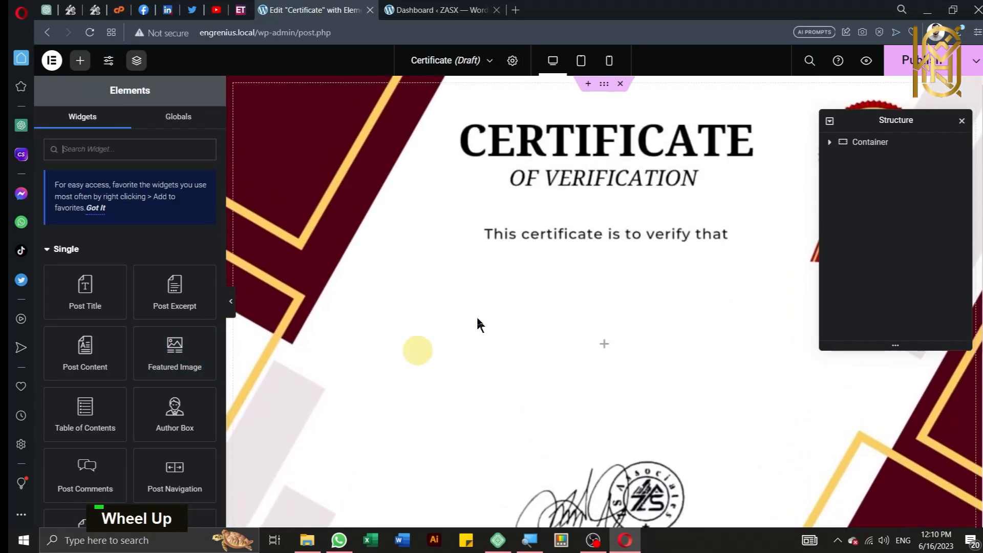
key(ctrl)
key(ctrl)
Step: Publish the template with an Include condition set to Employee verifies instead of All Singular
click(905, 66)
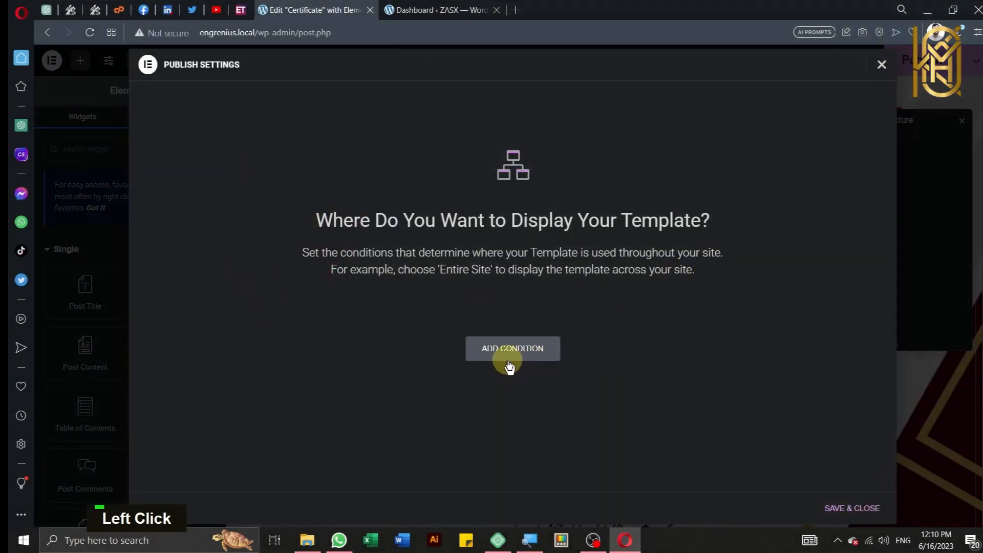
click(509, 364)
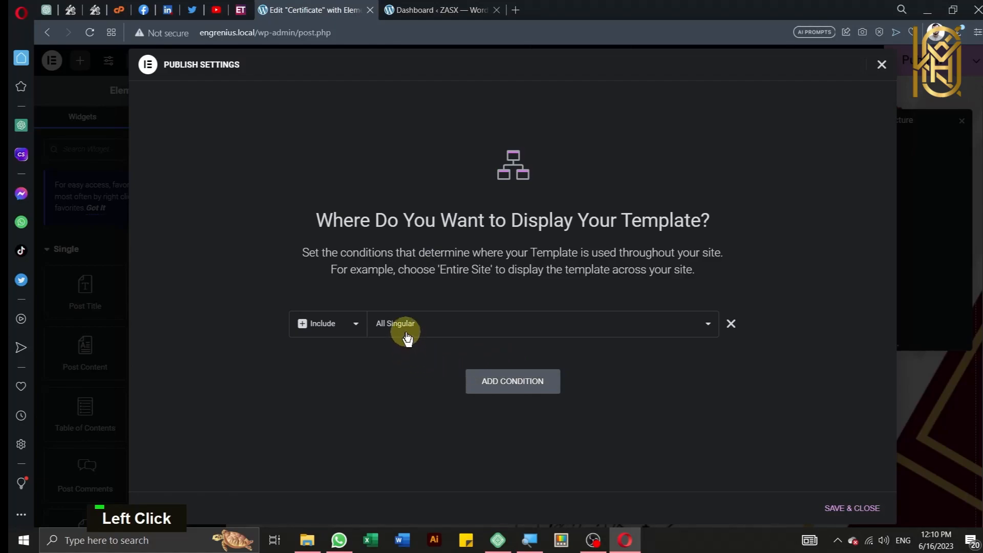
click(407, 330)
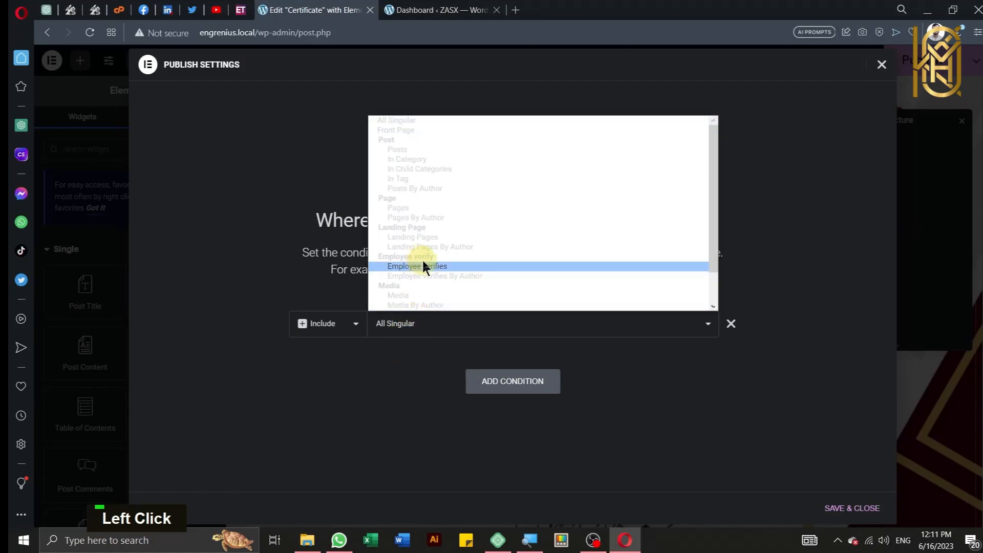
click(444, 267)
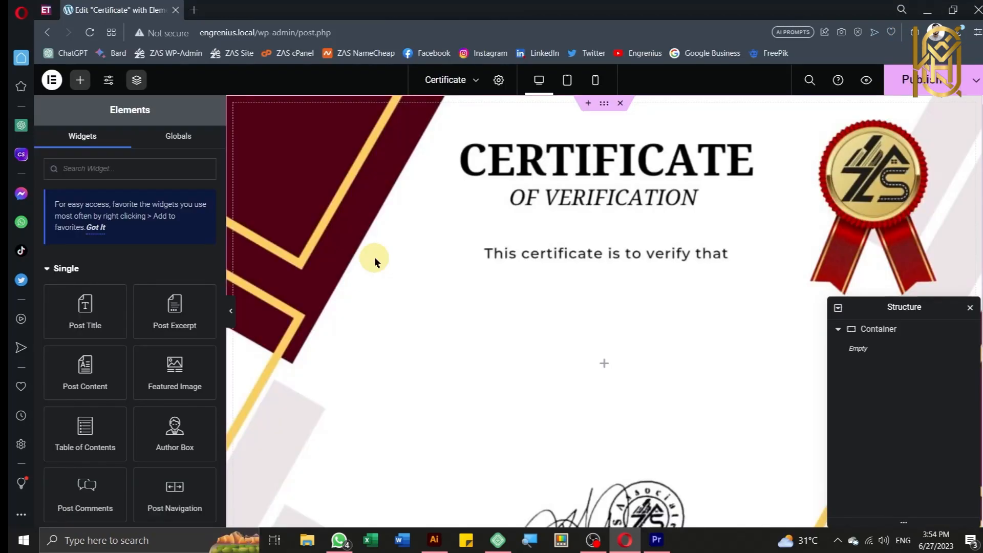
Step: Drop a nested container into the certificate container and centre the outer container's items
scroll(151, 238, down, 5)
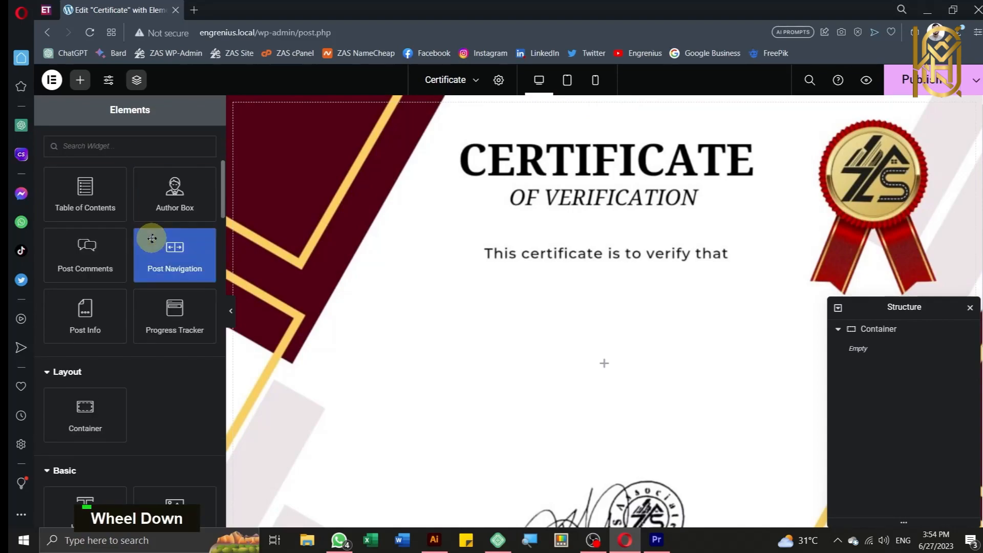
drag(80, 419, 584, 358)
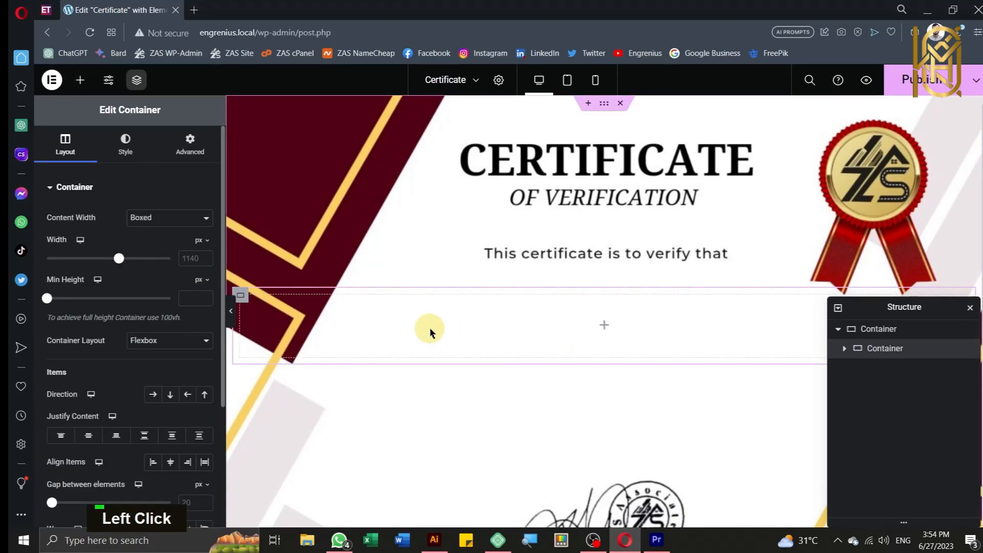
scroll(430, 331, up, 1)
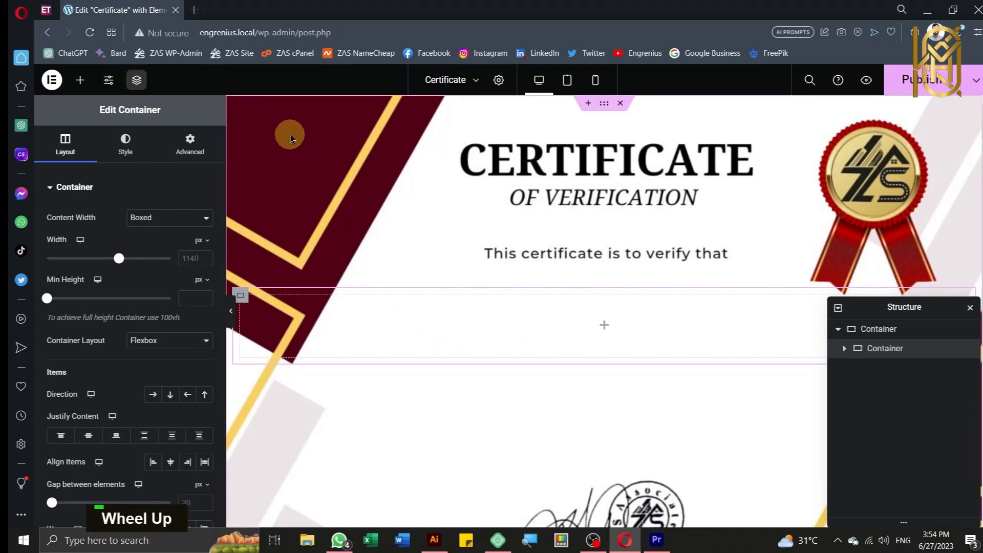
click(608, 106)
scroll(132, 327, down, 4)
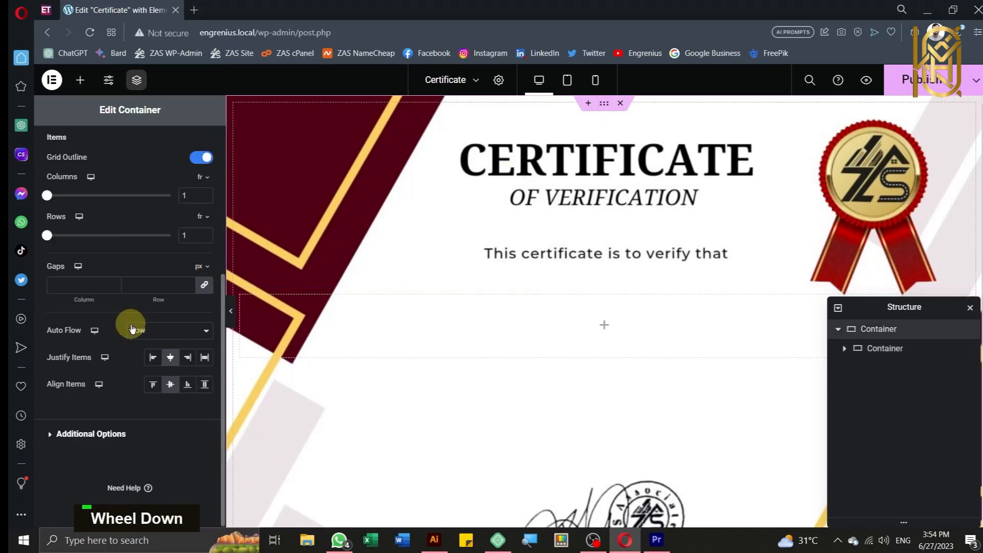
scroll(132, 330, up, 4)
scroll(145, 377, down, 4)
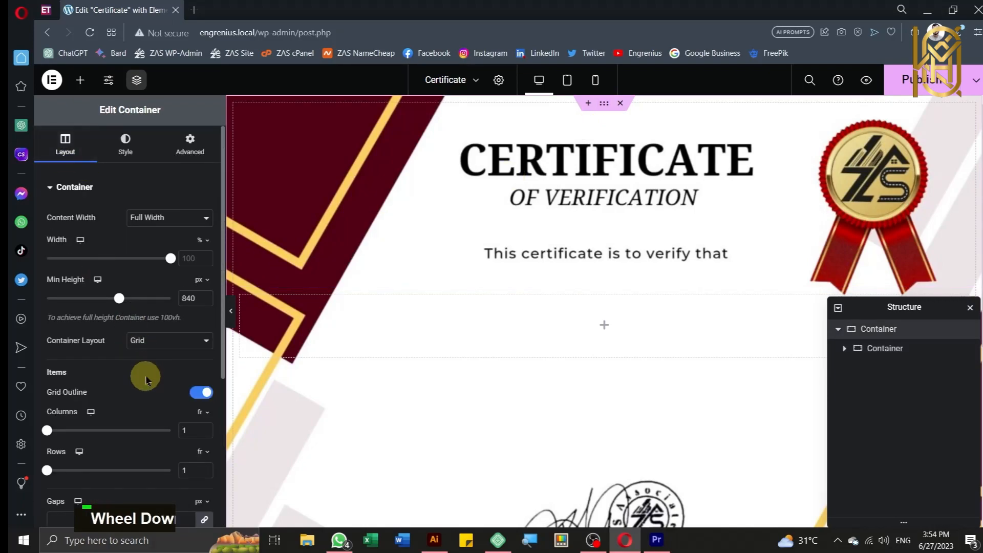
click(171, 384)
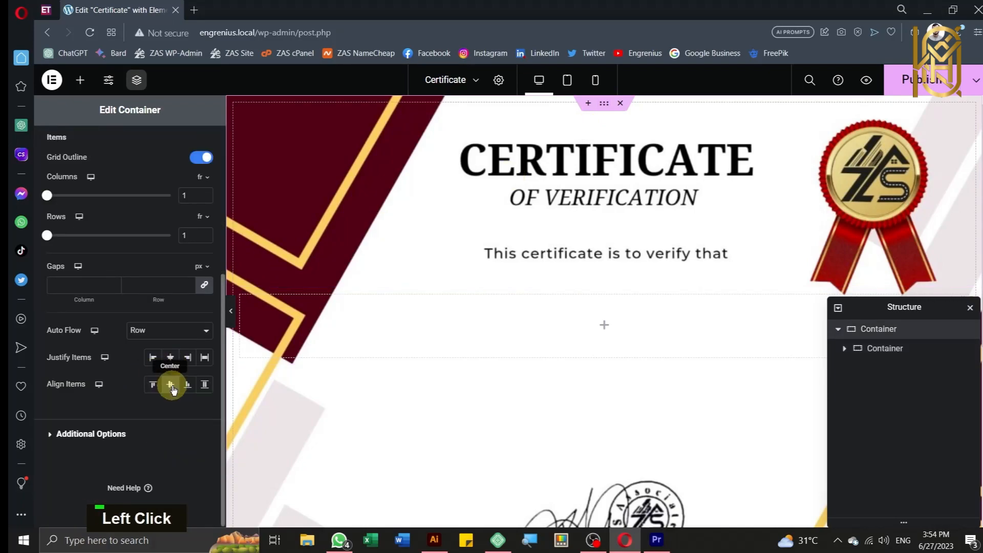
click(172, 358)
click(171, 384)
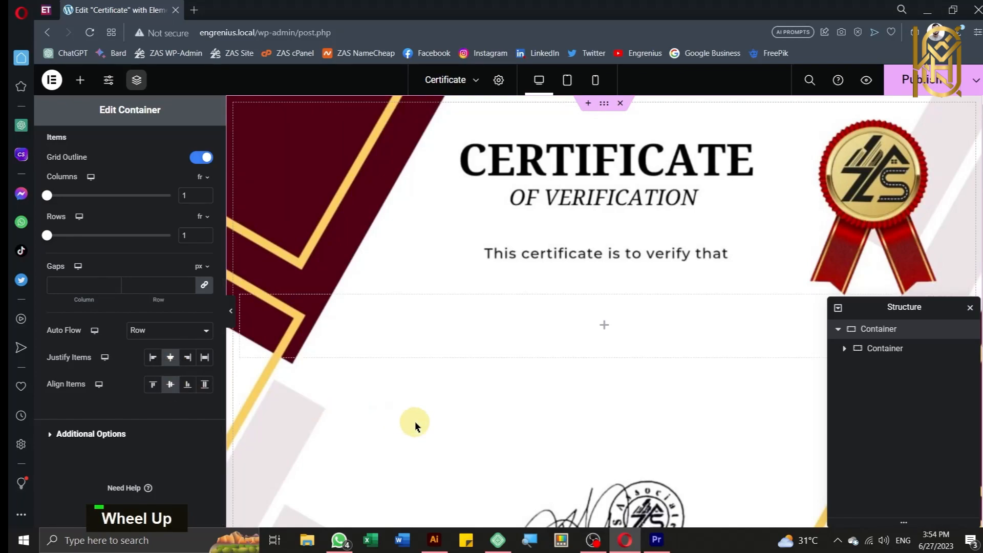
Step: Set the inner container to column direction with content justified and items aligned centre
click(580, 339)
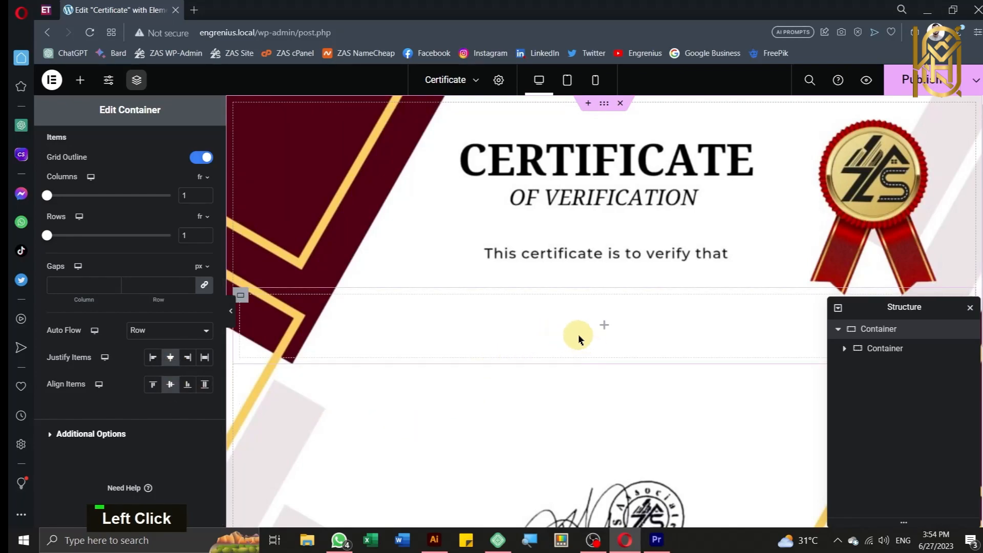
scroll(578, 335, down, 2)
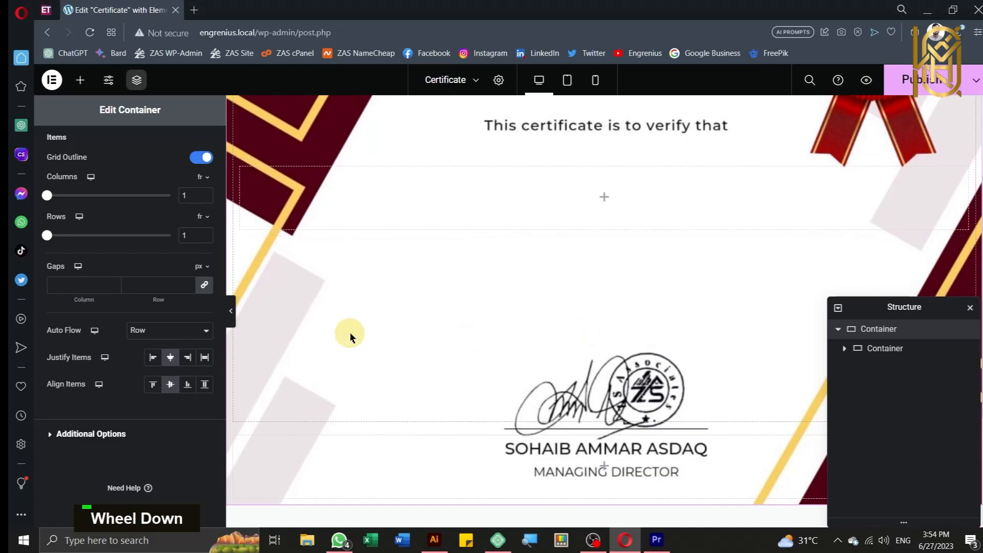
scroll(346, 333, up, 1)
click(80, 80)
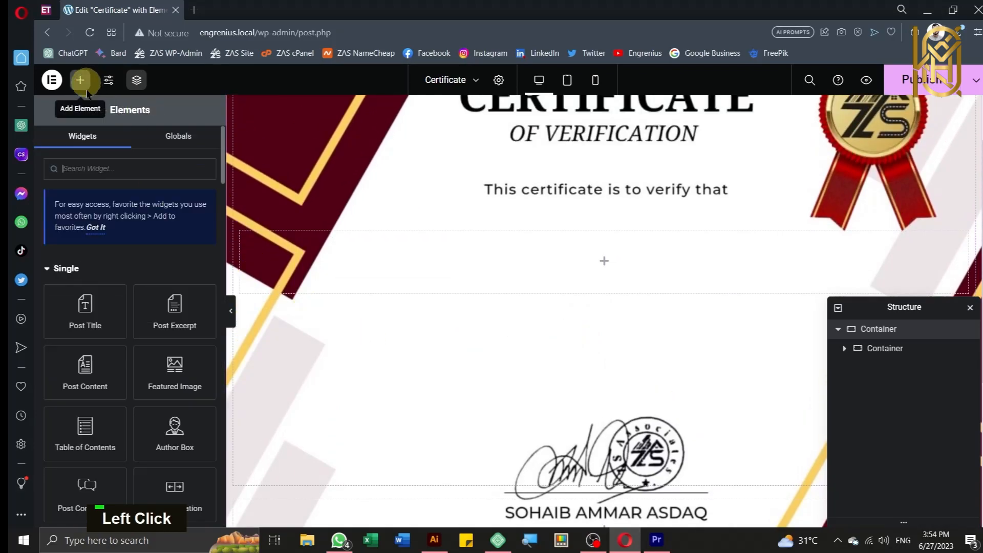
scroll(153, 353, down, 2)
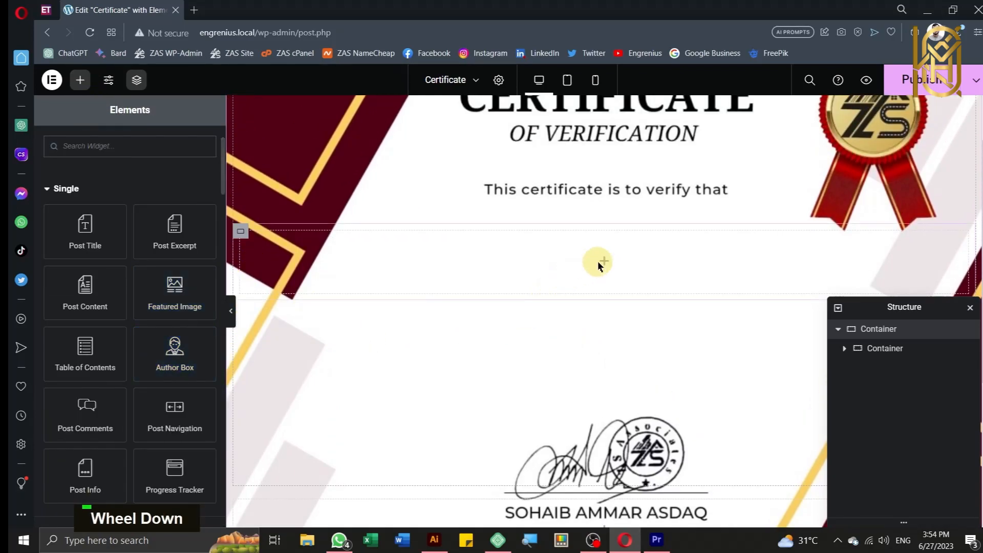
click(241, 232)
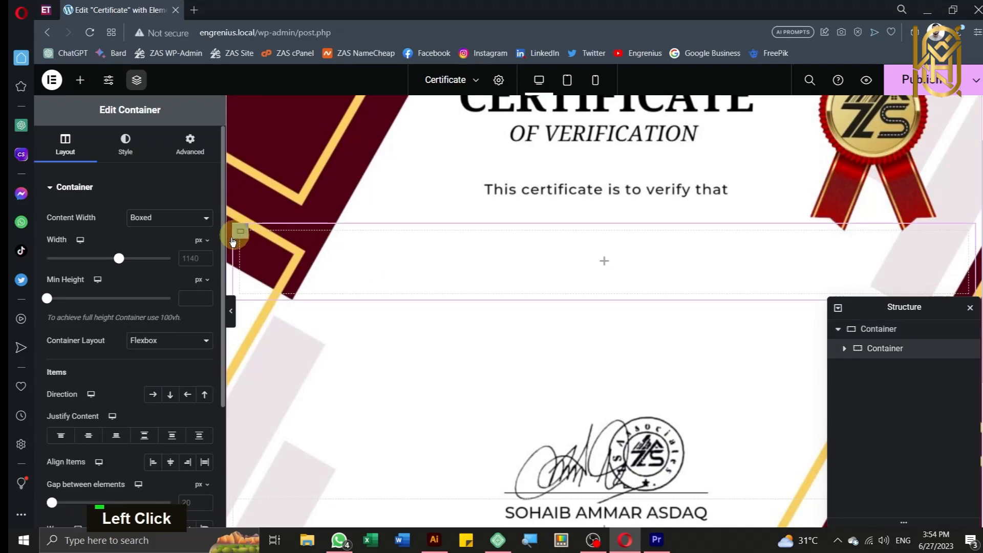
scroll(123, 348, down, 3)
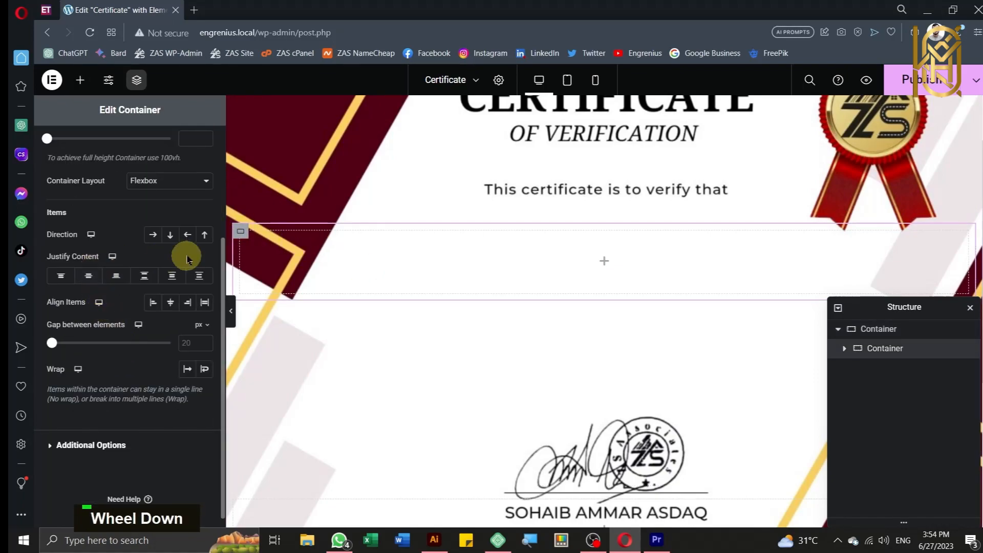
click(170, 234)
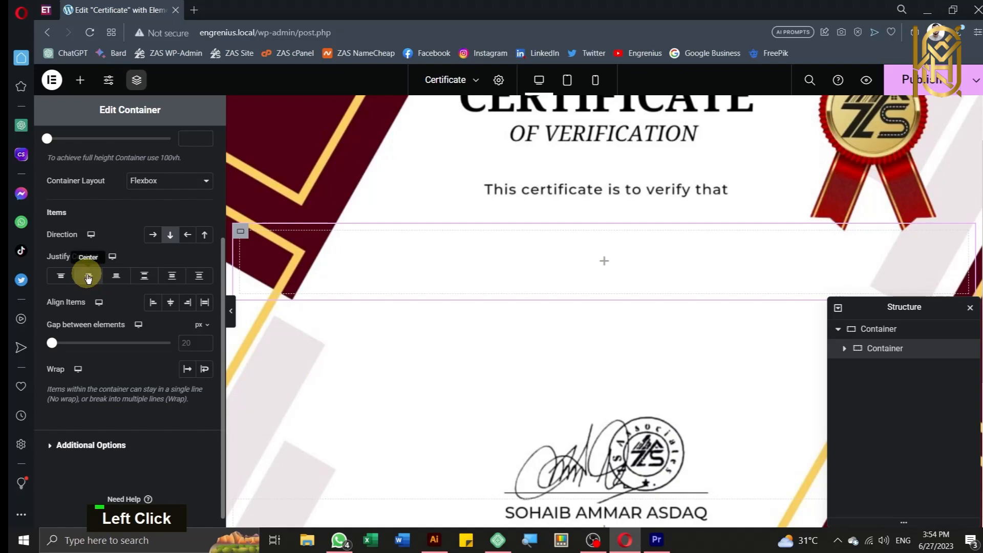
click(88, 277)
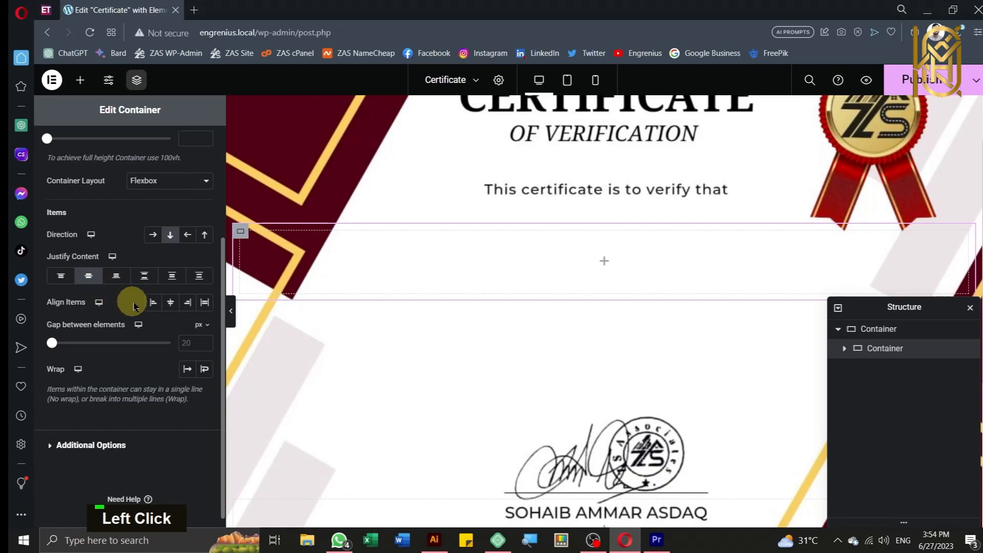
click(169, 306)
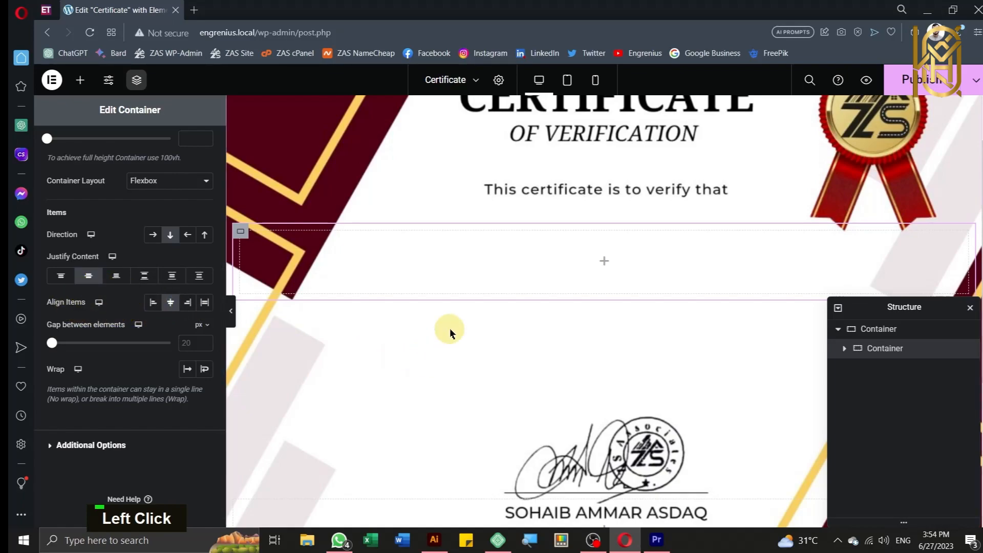
scroll(450, 327, up, 2)
Step: Drag a Heading widget from the Basic elements into the empty inner container
click(80, 82)
key(Delete)
scroll(93, 326, down, 3)
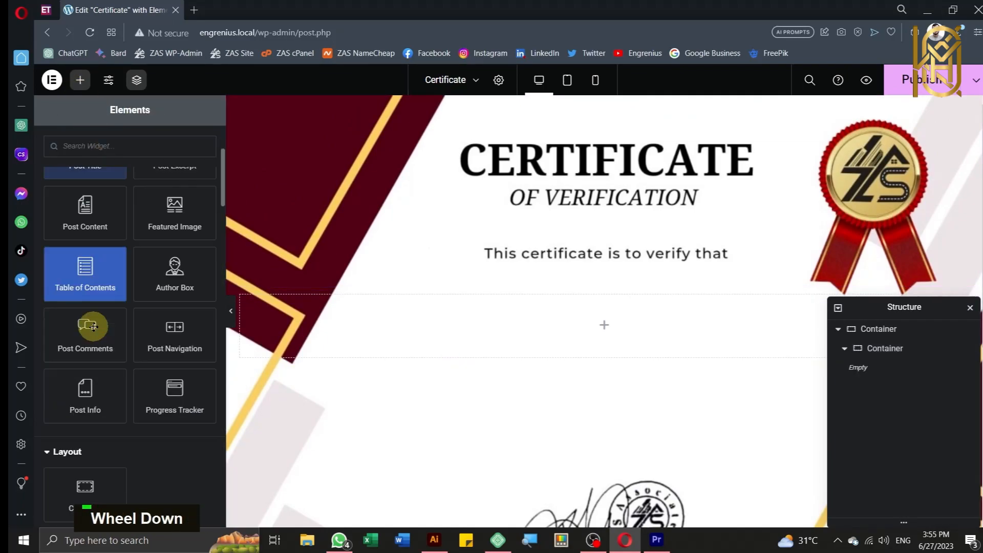
scroll(93, 326, down, 3)
drag(90, 443, 625, 338)
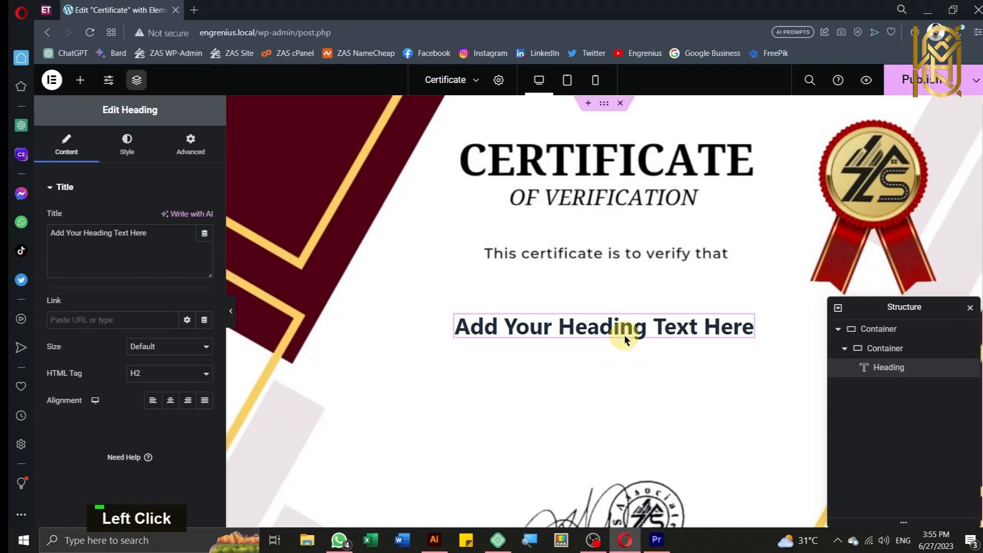
Step: Clear the heading's placeholder 'Add Your Heading Text Here' title text
drag(173, 241, 44, 243)
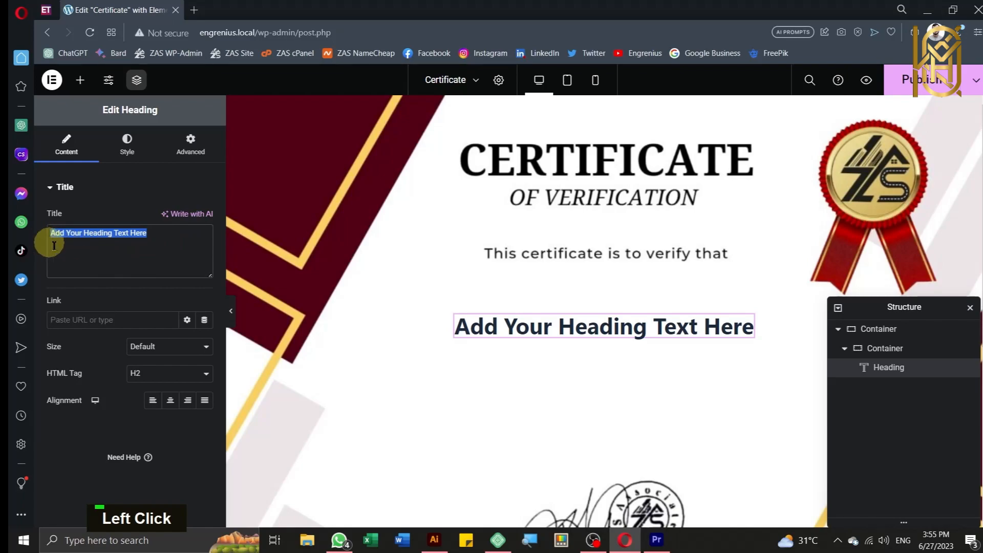
key(BackSpace)
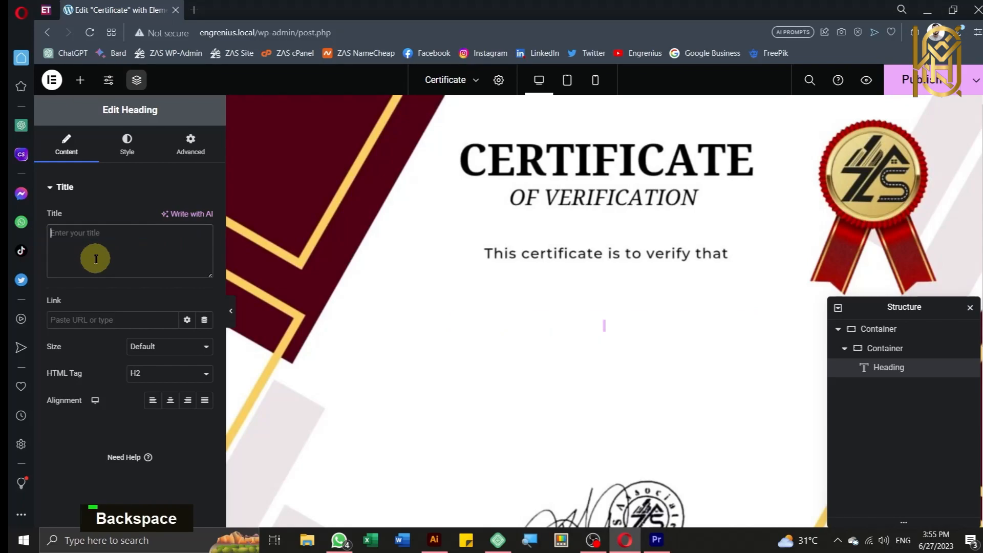
click(160, 241)
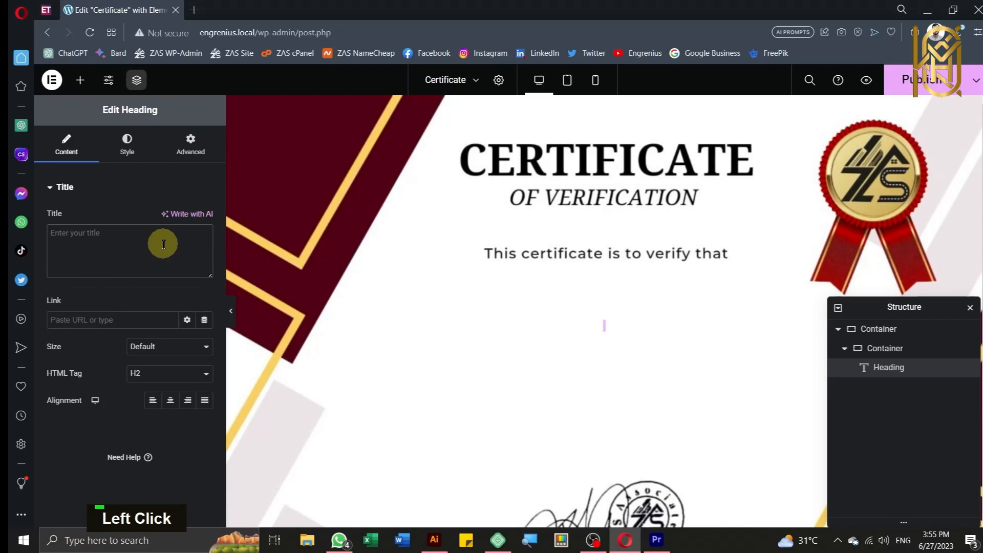
click(99, 187)
click(109, 189)
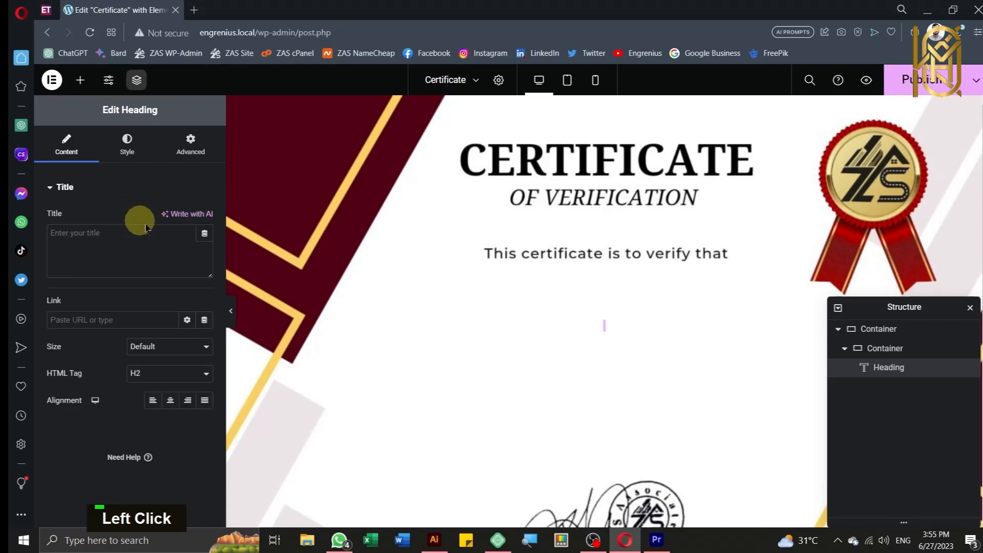
Step: Bind the heading title to an ACF Field dynamic tag with key Employee Name
click(204, 236)
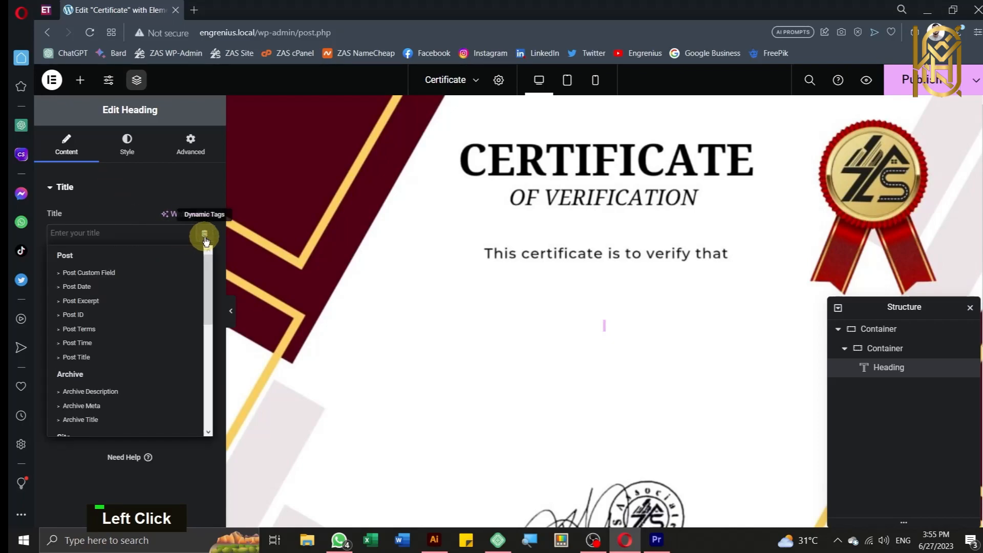
scroll(102, 358, down, 6)
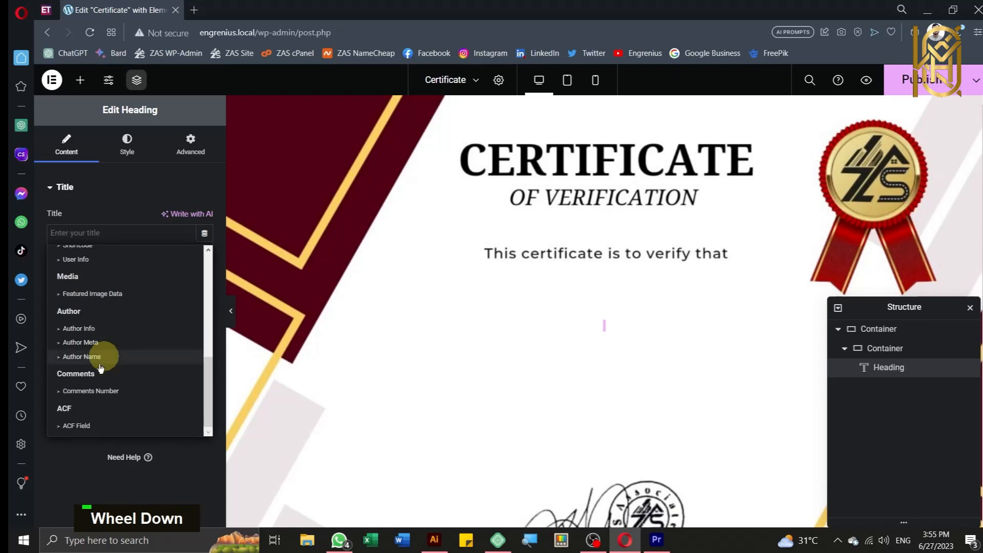
click(81, 425)
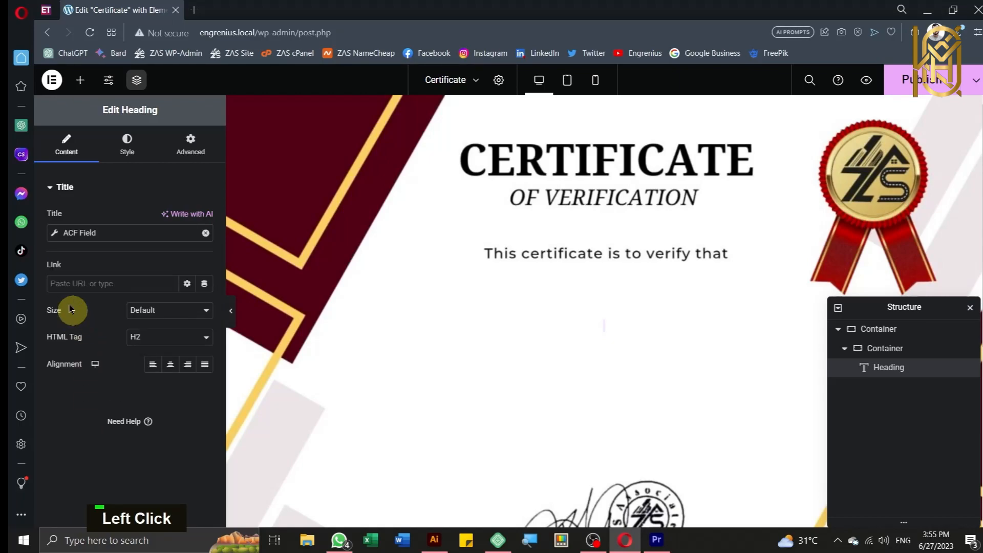
click(54, 234)
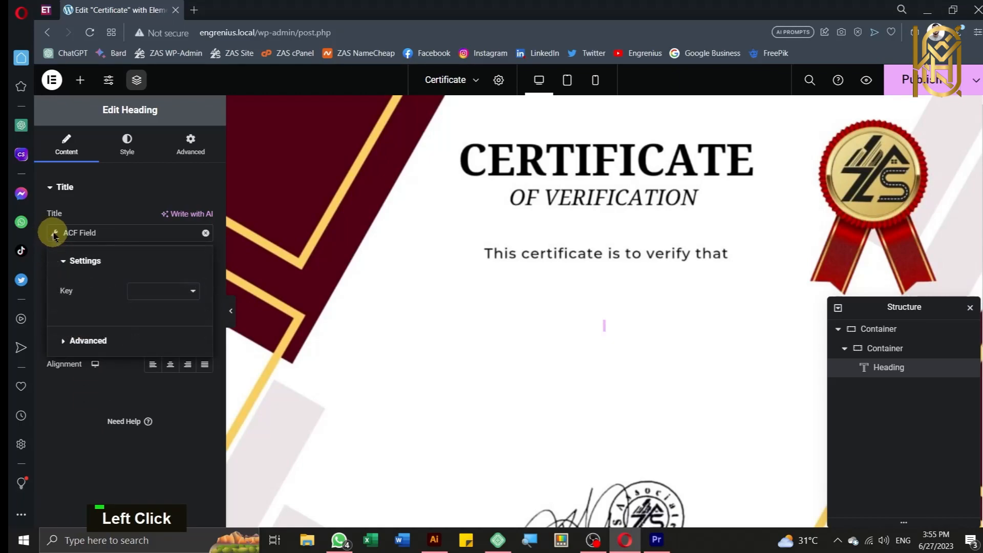
click(182, 291)
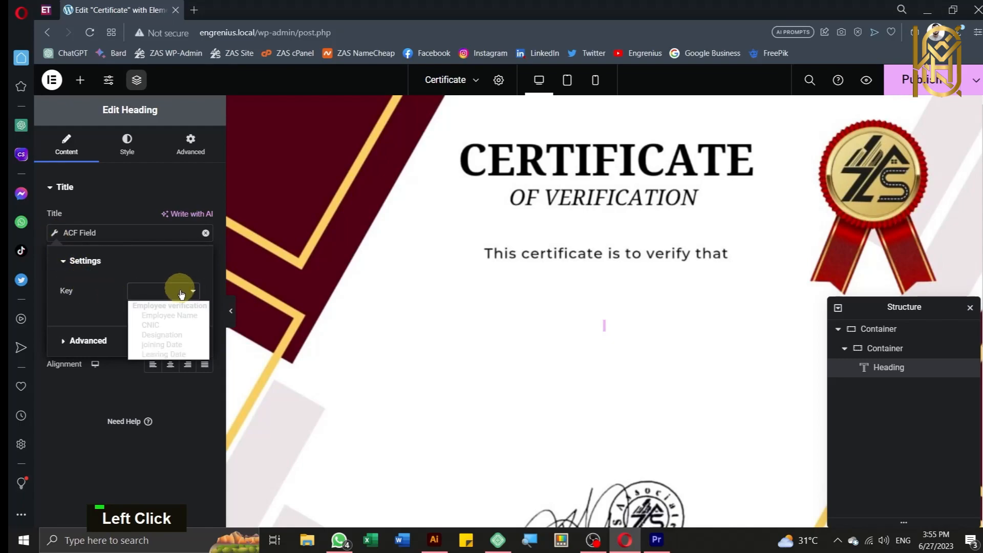
click(188, 315)
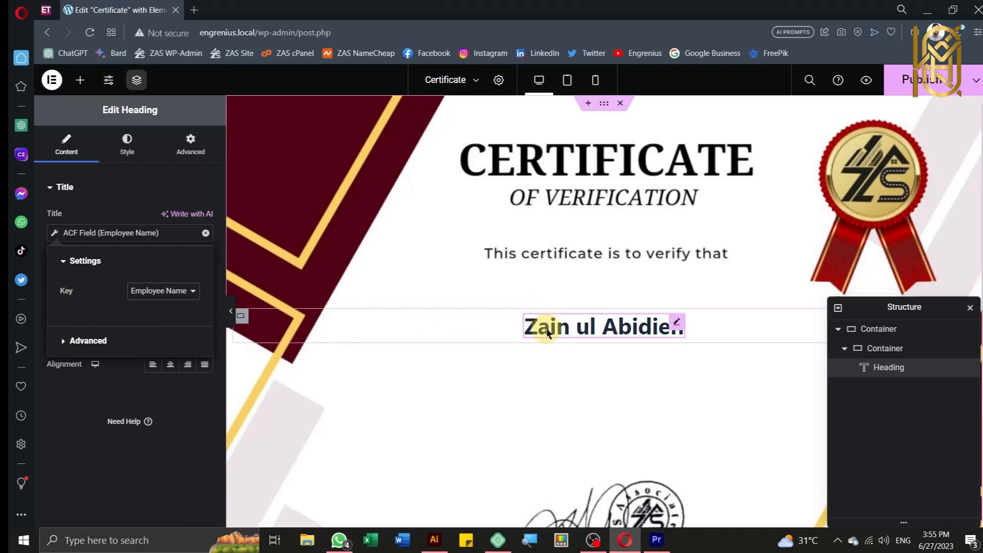
click(86, 82)
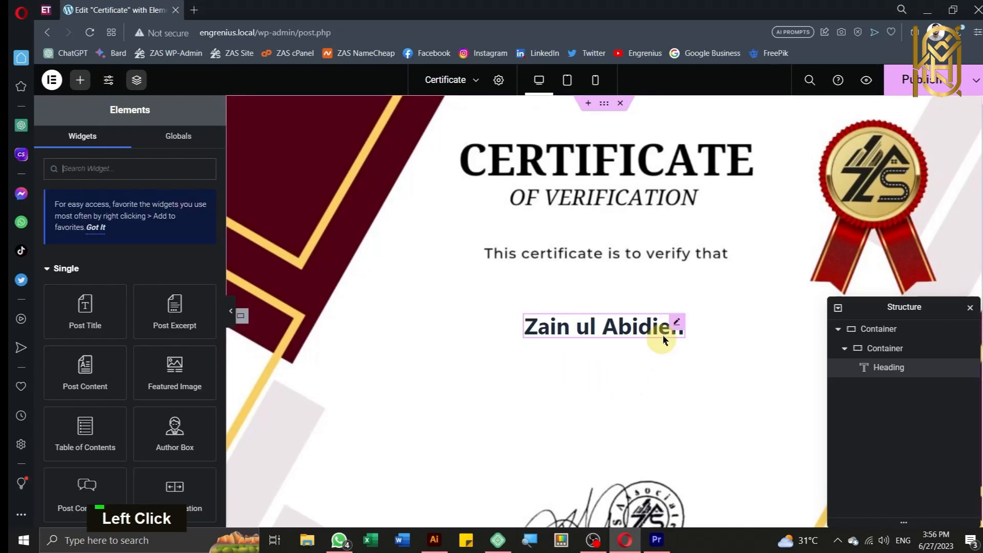
Step: Duplicate the employee name heading
click(675, 324)
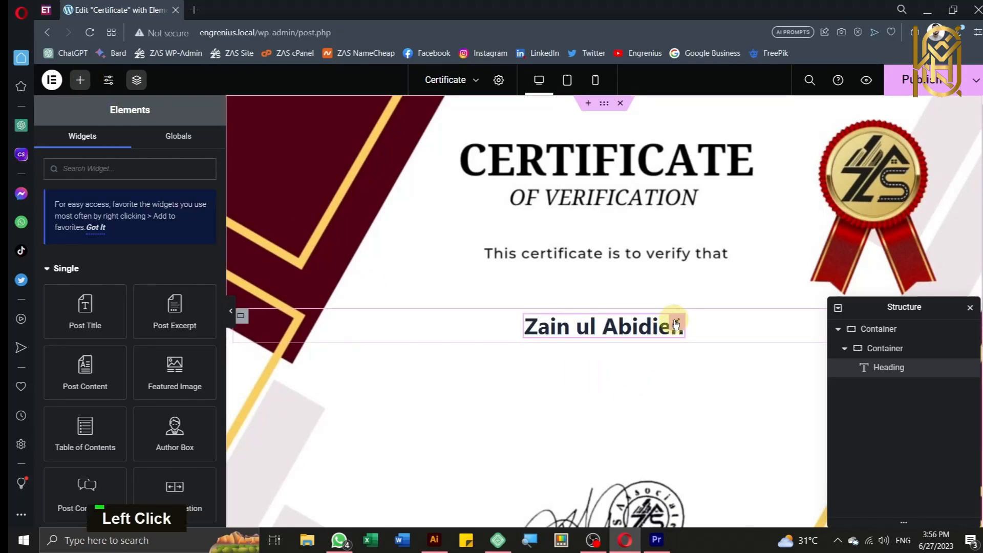
right_click(675, 323)
click(691, 320)
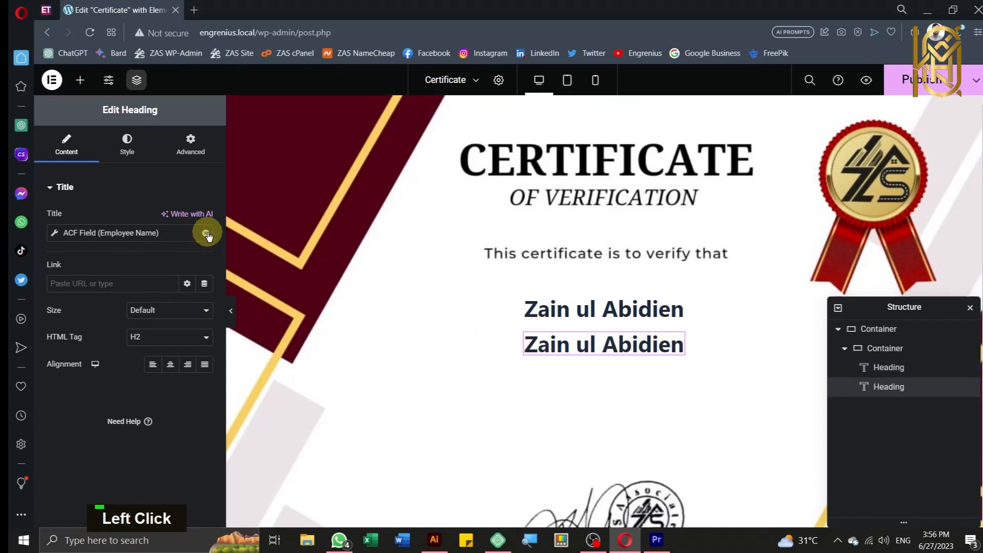
Step: Change the duplicate heading's ACF field key from Employee Name to CNIC
click(54, 233)
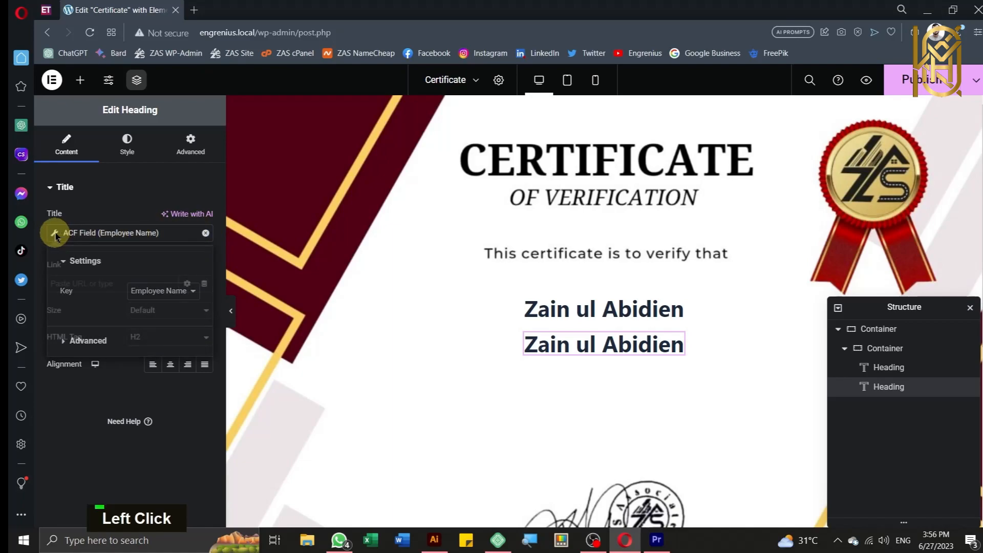
click(170, 293)
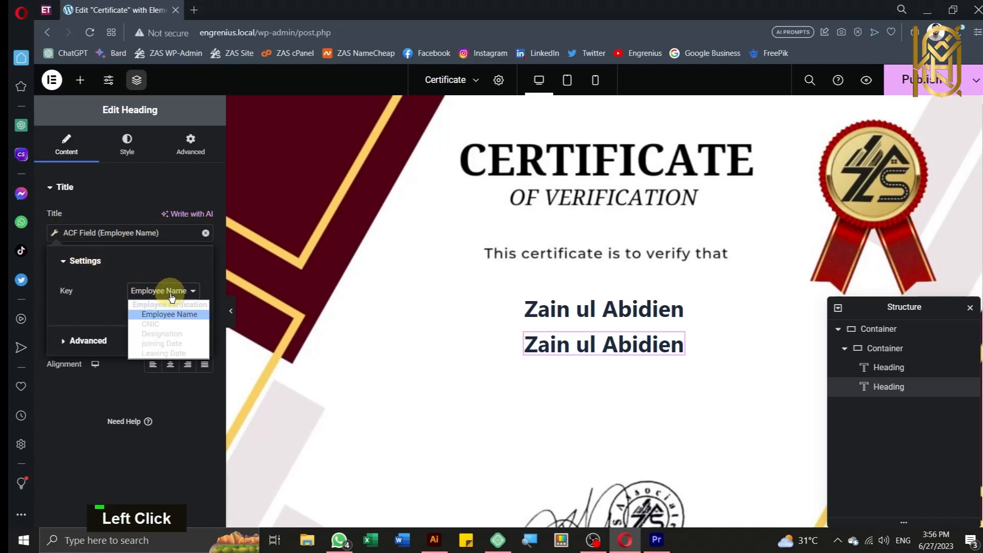
click(171, 324)
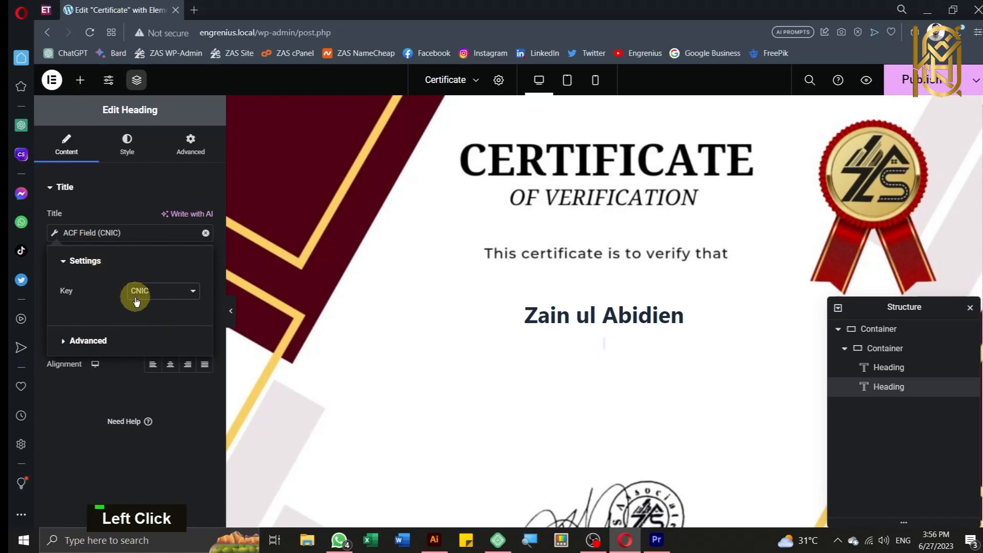
click(99, 343)
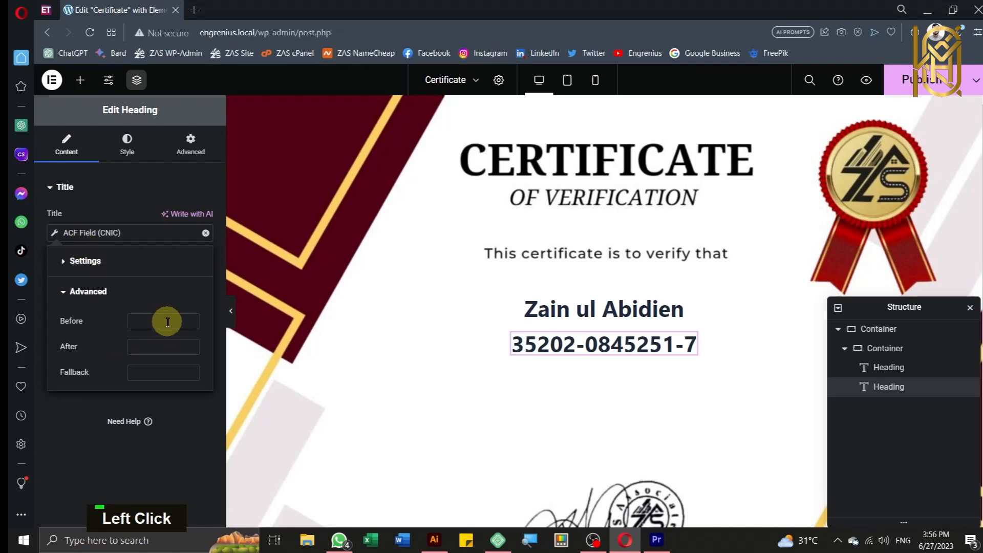
Step: Give the CNIC field before text 'Bearing CNIC' and after text 'Has been working'
text(Bwea)
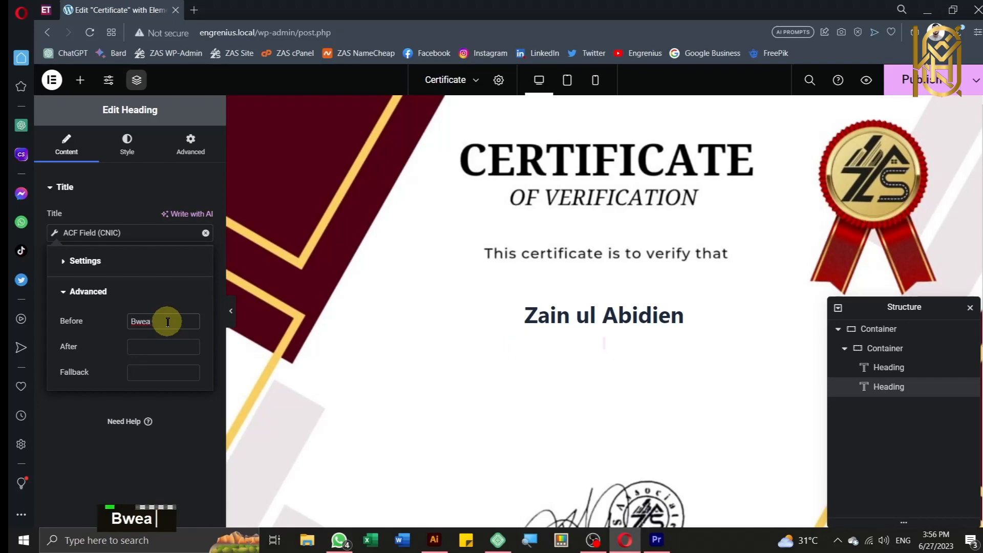
key(BackSpace)
key(BackSpace)
key(BackSpace)
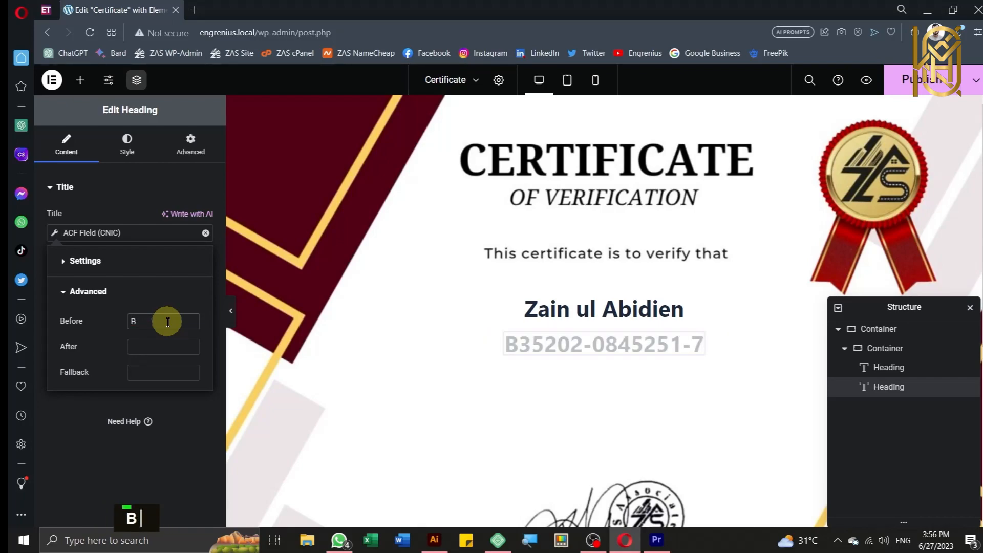
text(earing)
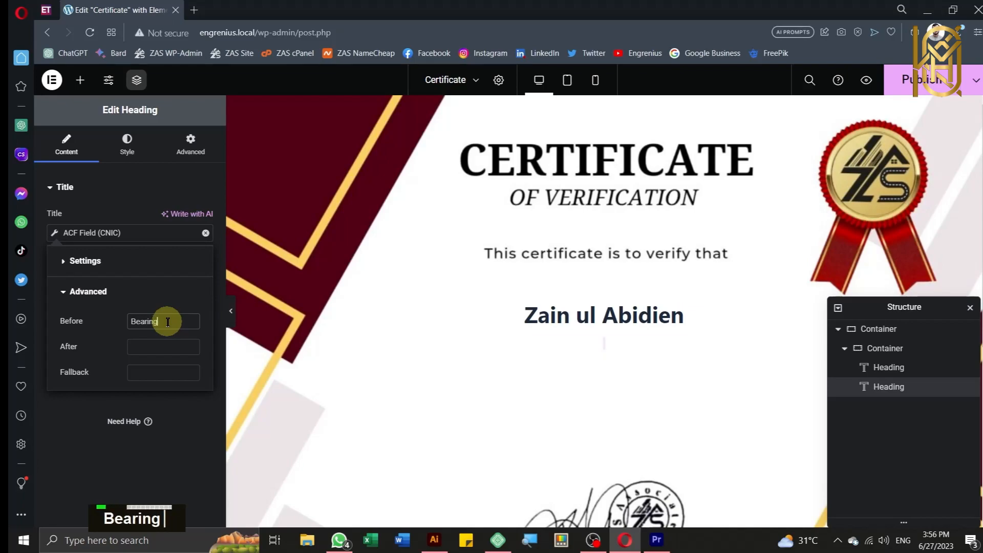
text( CNIC)
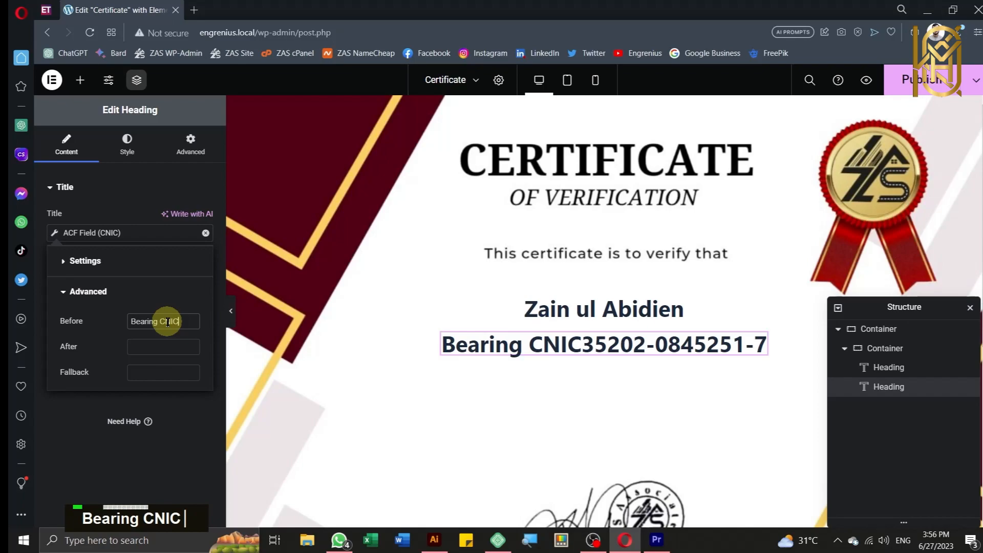
click(168, 349)
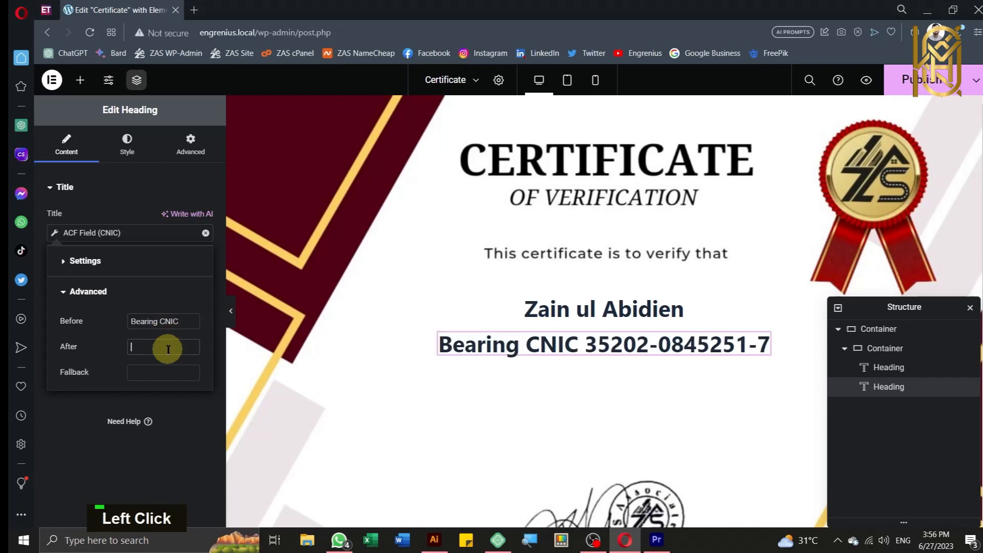
key(shift)
text(Has been)
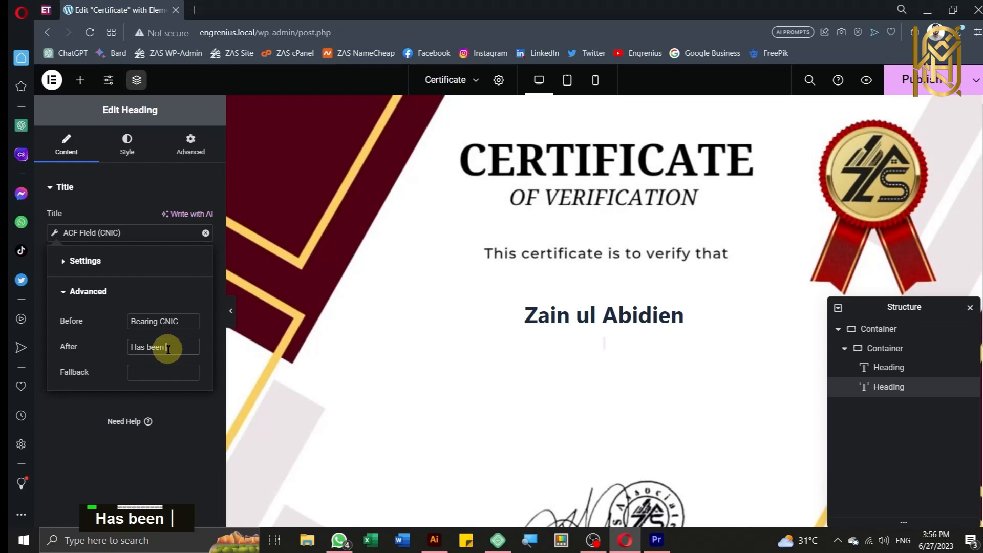
text( wo)
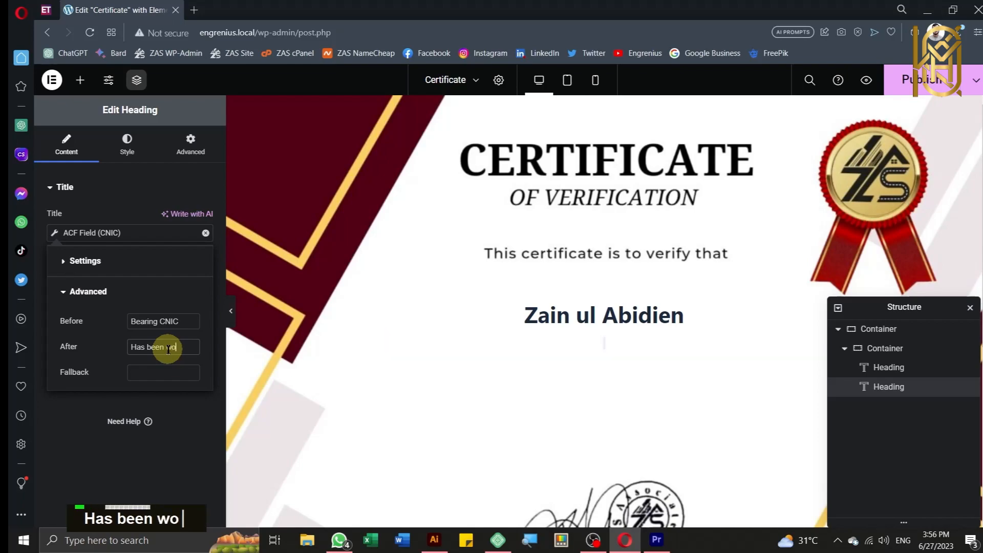
text(rking)
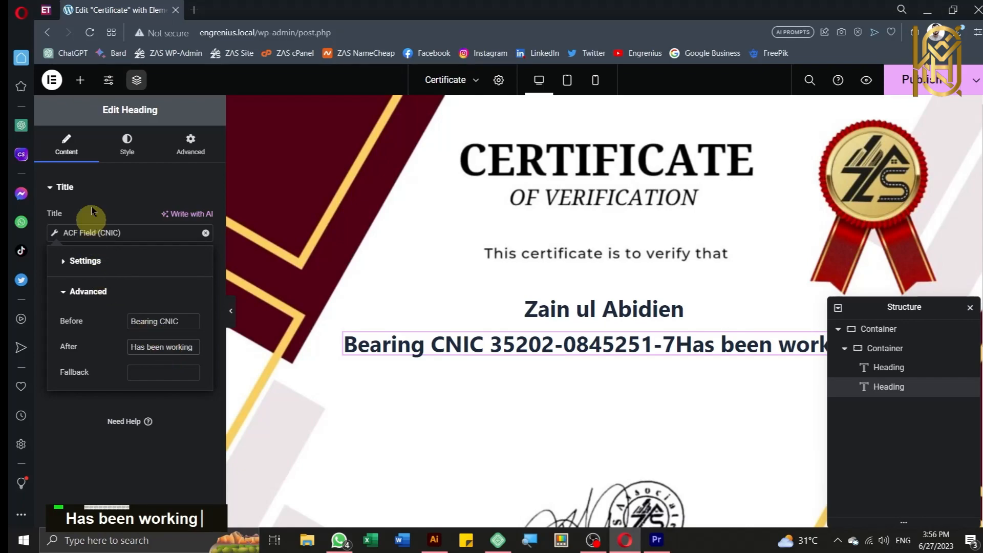
click(127, 142)
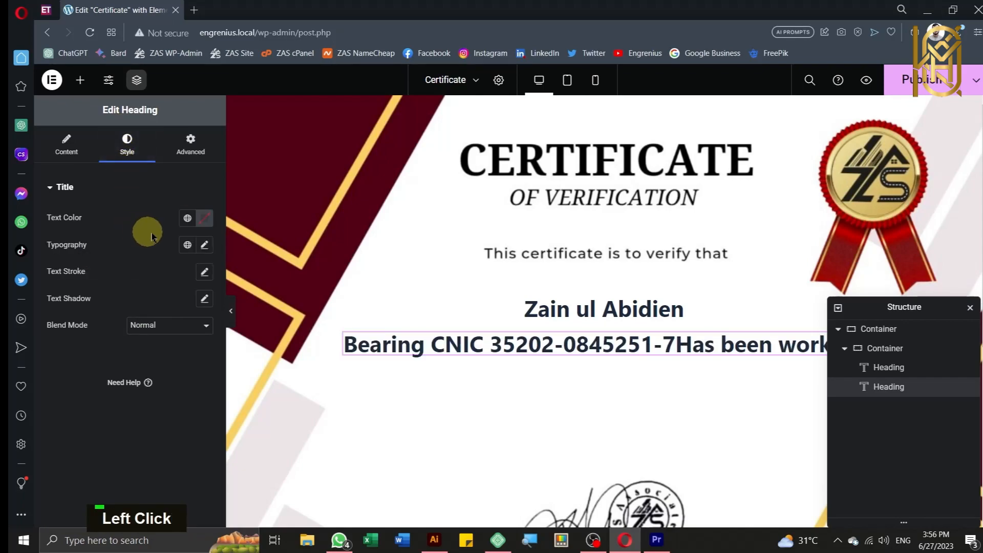
Step: Set the CNIC heading's typography font size to 18 px
click(204, 245)
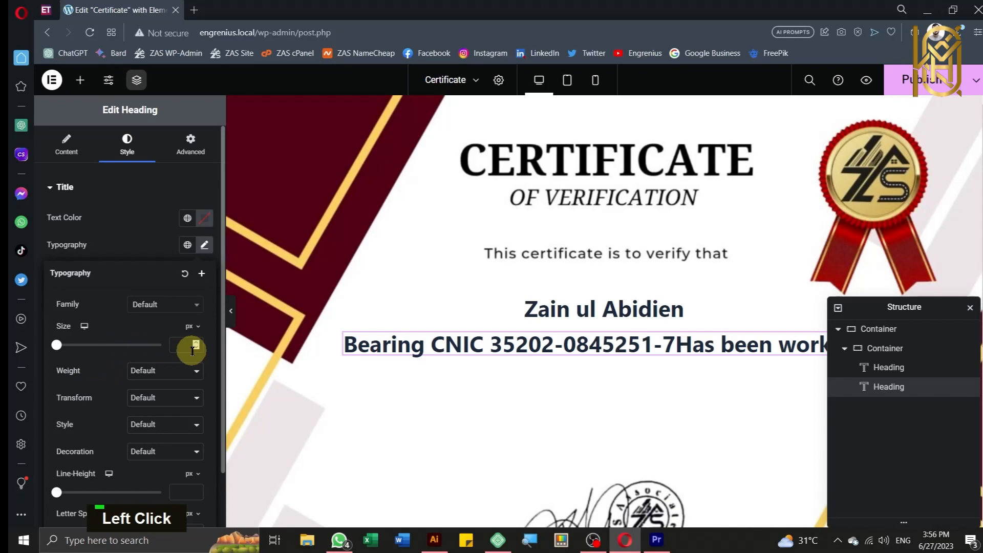
drag(162, 348, 64, 348)
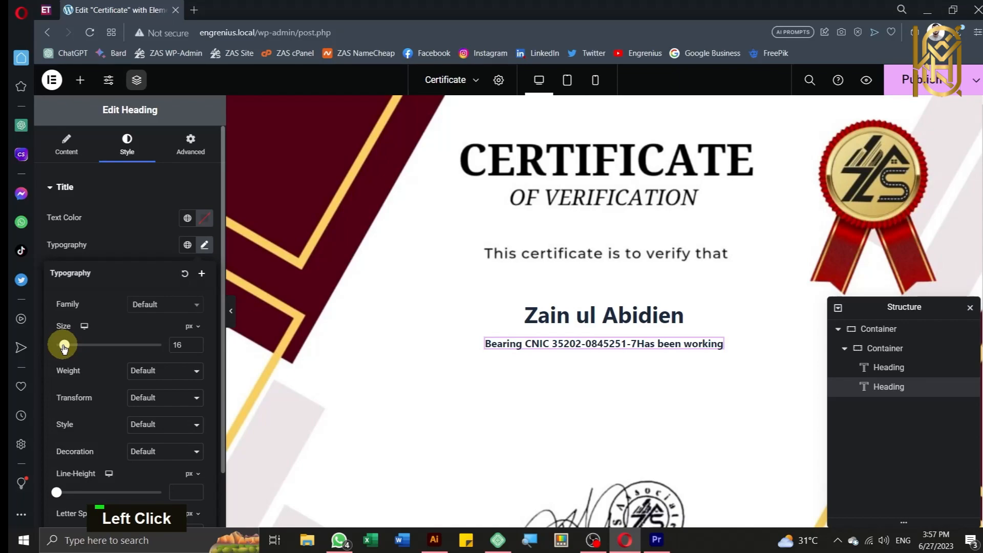
drag(64, 348, 64, 348)
drag(64, 348, 65, 346)
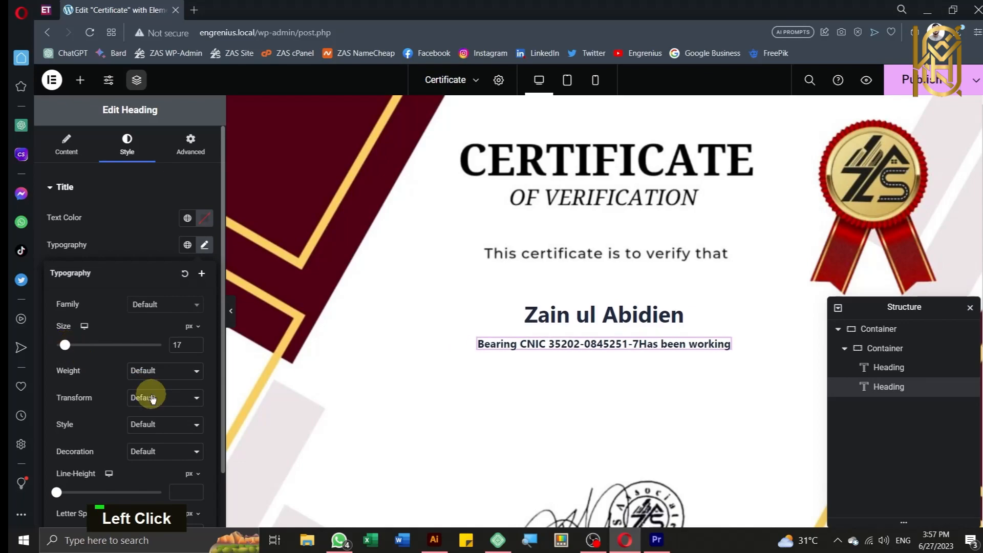
click(196, 344)
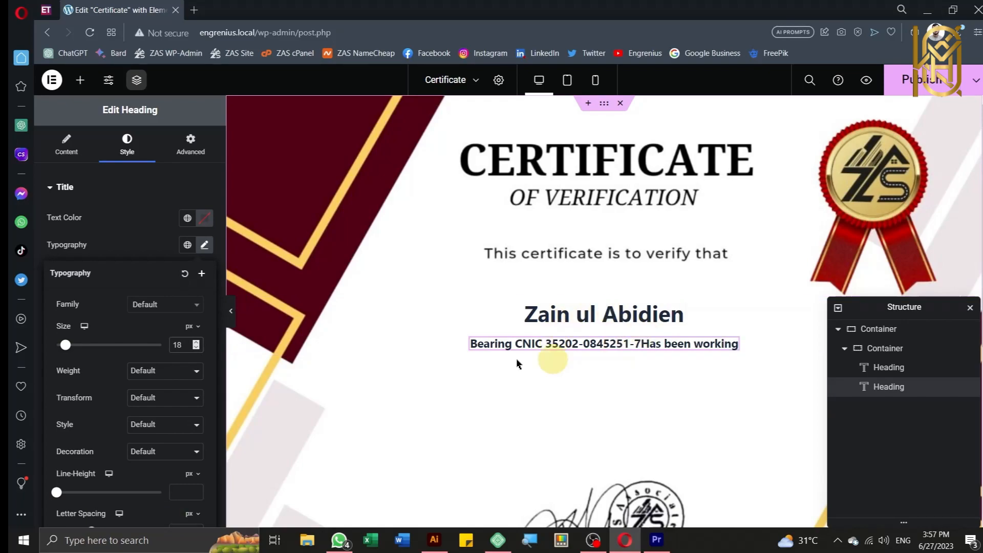
Step: Place a new Heading widget below the CNIC line and make it read 'in our organization'
click(80, 80)
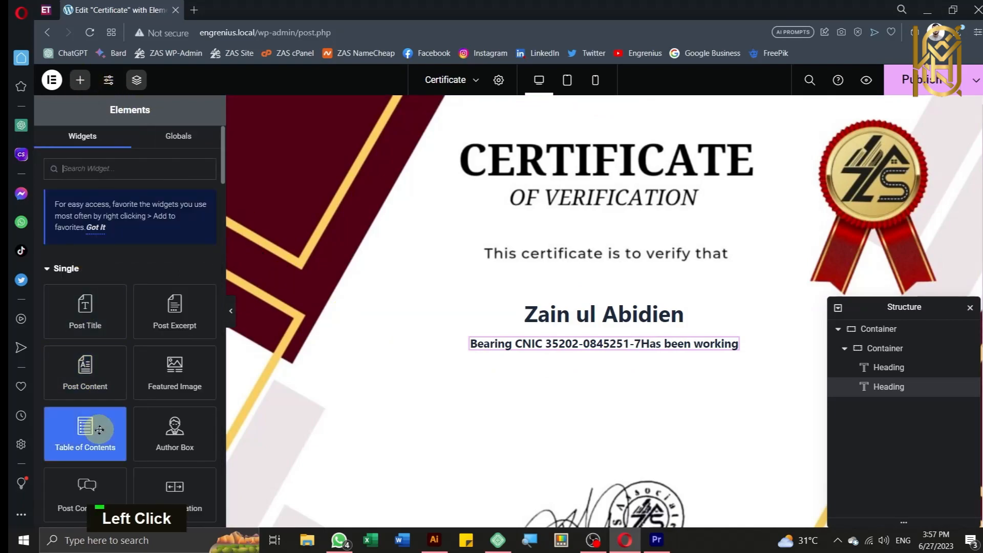
scroll(97, 368, down, 2)
scroll(106, 358, down, 5)
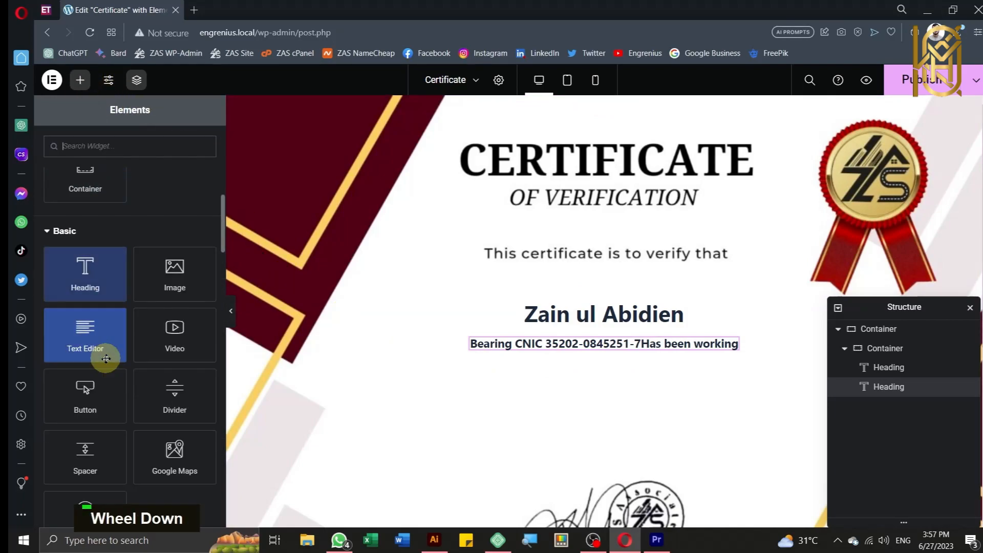
drag(79, 281, 601, 350)
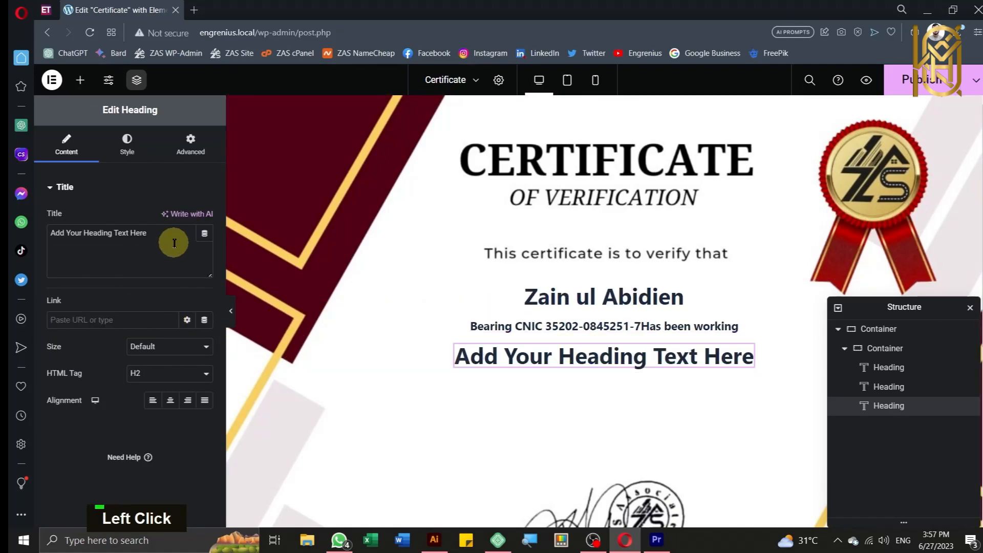
key(ctrl+a)
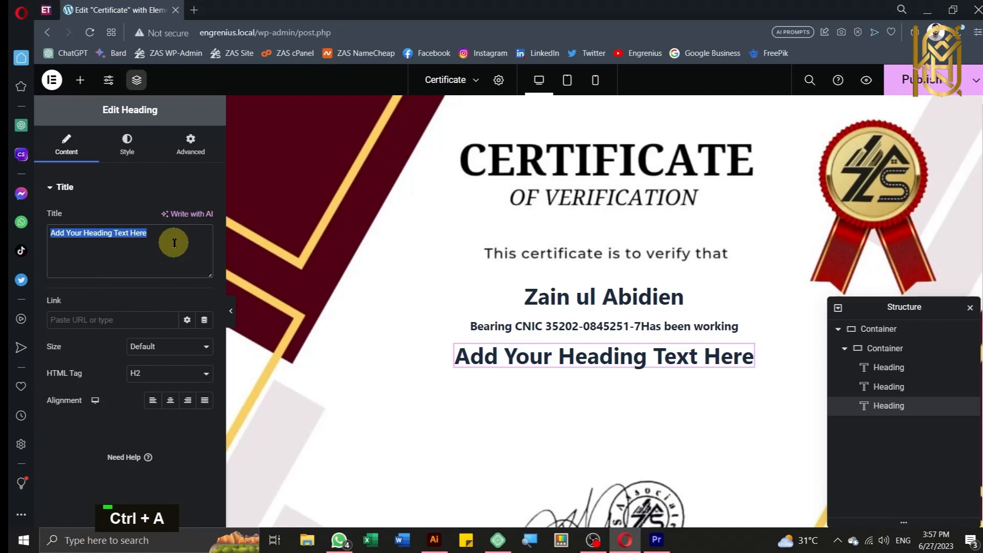
text(in out)
key(BackSpace)
text(r organization)
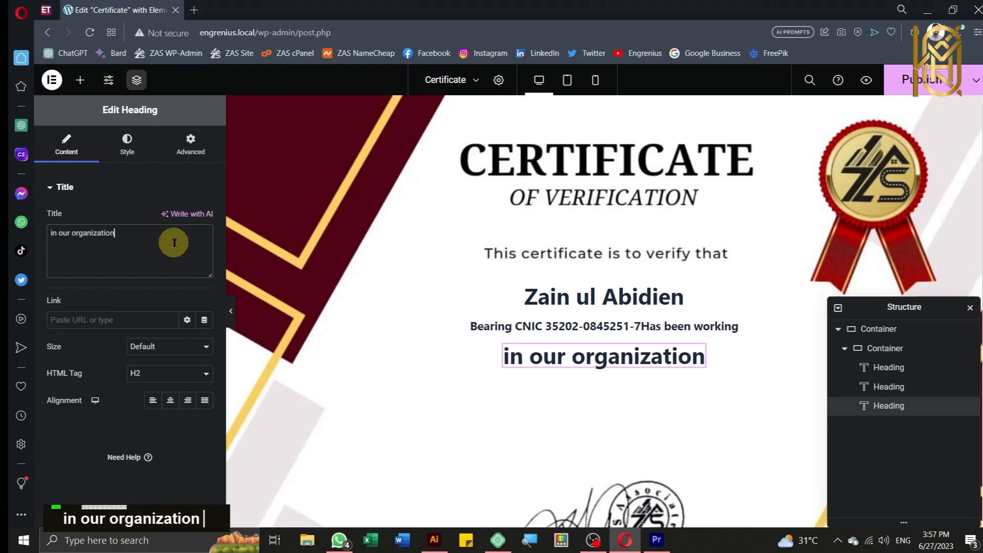
Step: Set the 'in our organization' heading to Small size with centre alignment
click(185, 347)
click(180, 370)
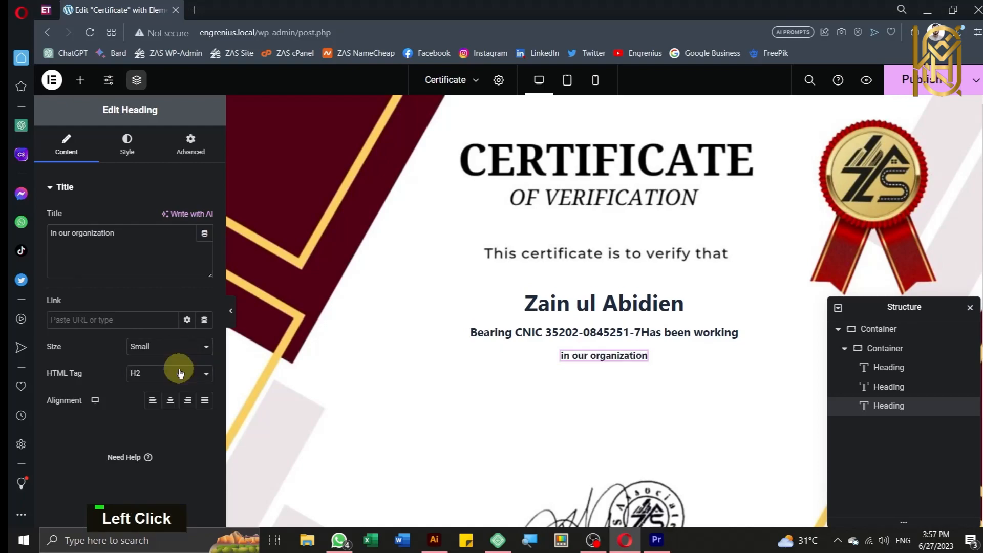
click(175, 405)
click(137, 144)
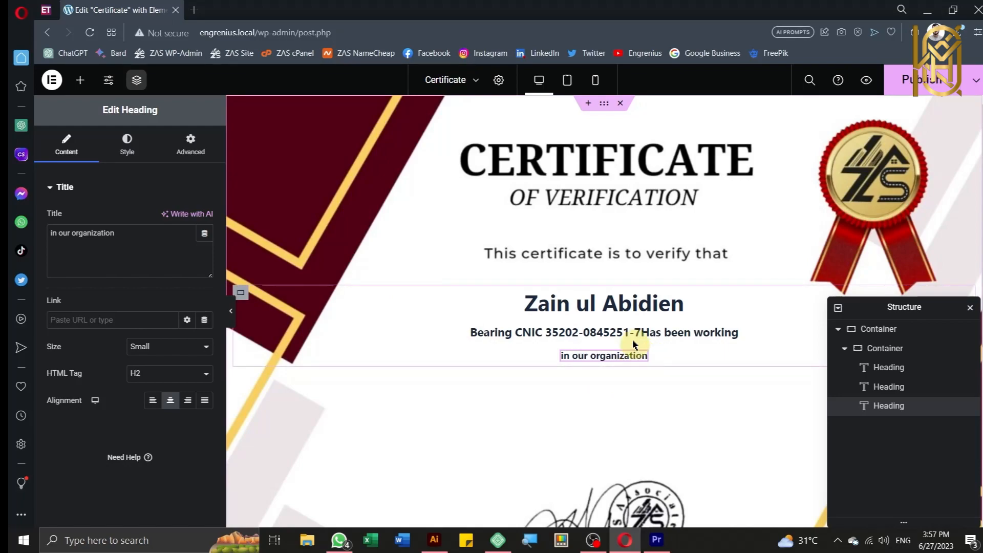
click(644, 361)
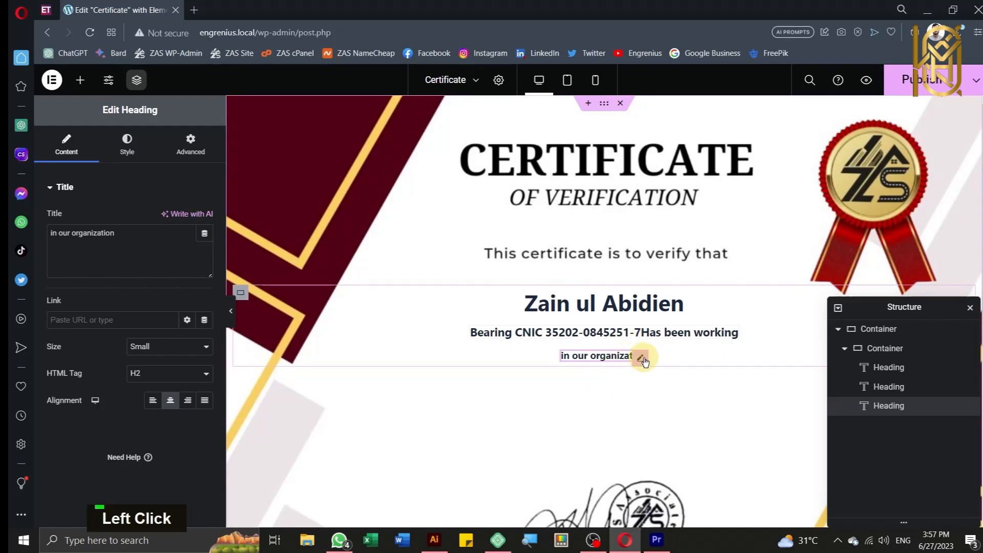
right_click(643, 359)
click(888, 450)
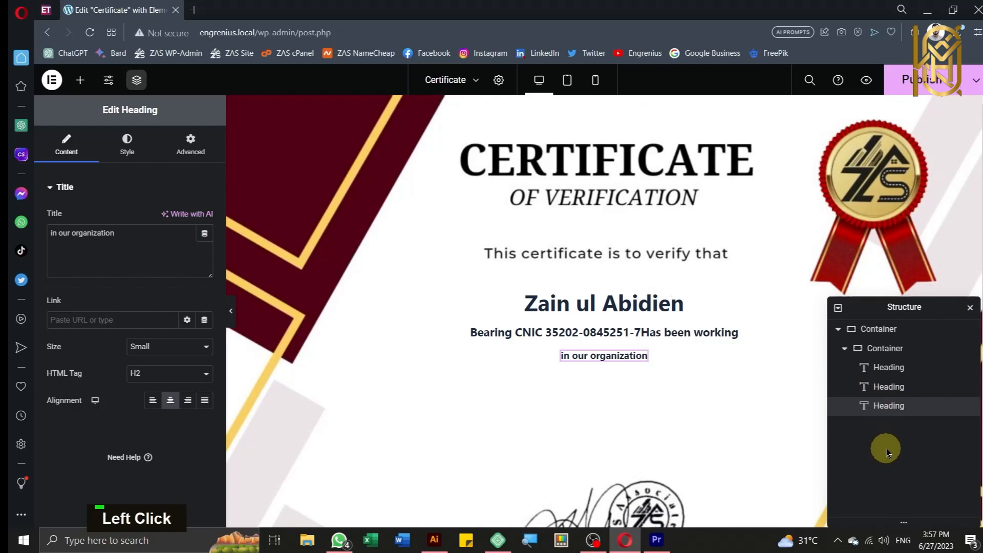
Step: Drop an empty Container from the Layout widgets below the 'in our organization' heading
click(82, 80)
scroll(82, 358, down, 5)
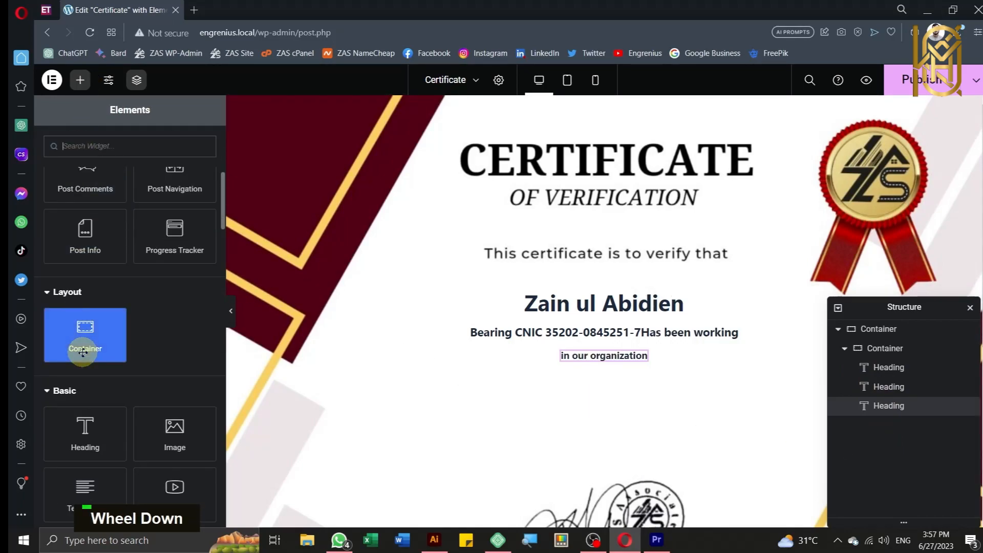
drag(83, 344, 607, 364)
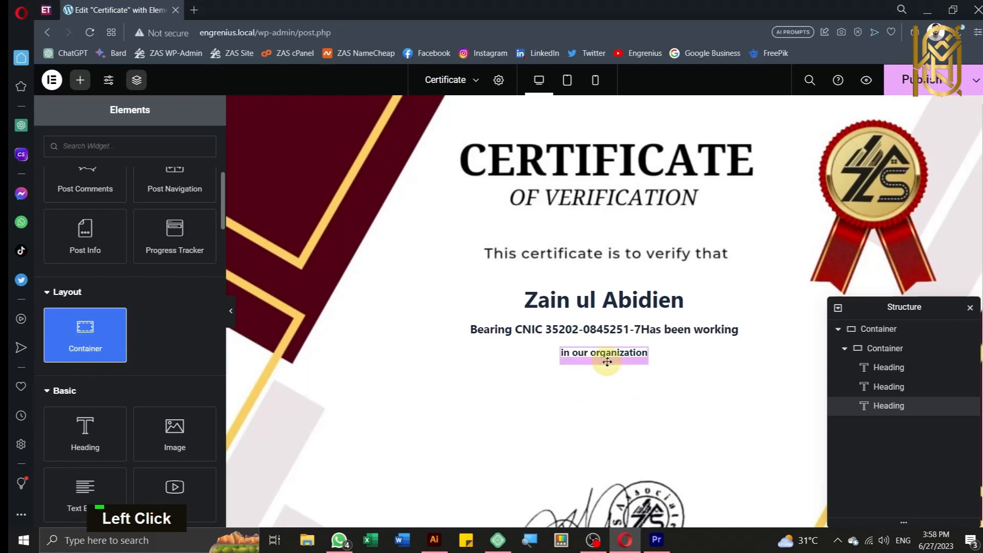
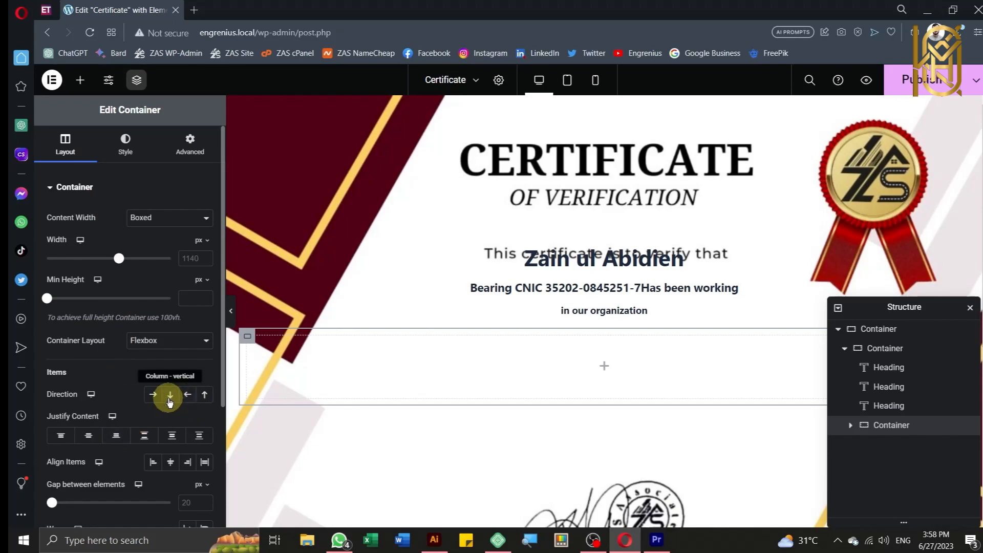
Step: Set the empty container to column direction with its contents centred both ways
click(170, 394)
click(170, 461)
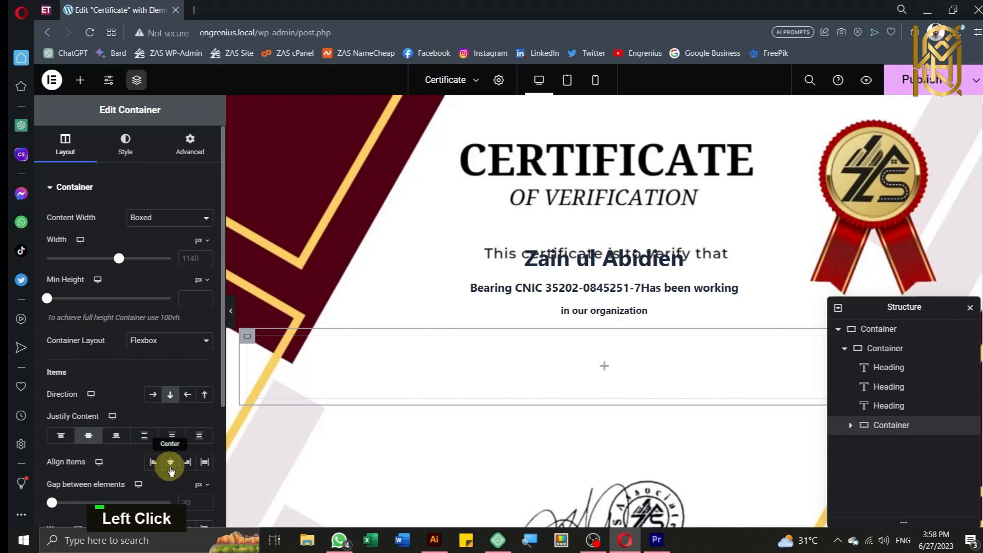
click(484, 377)
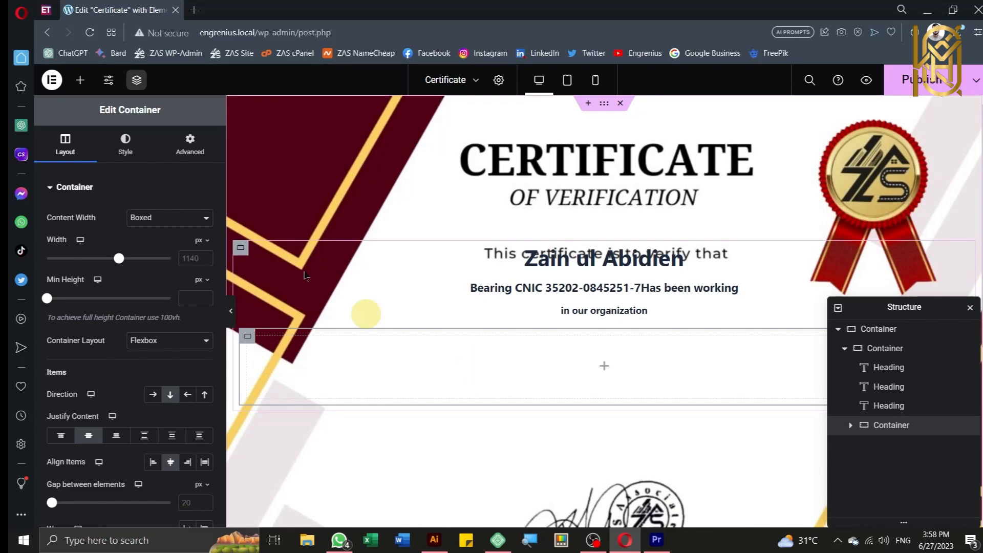
Step: Nest a container inside, duplicate it, and set the parent to Row so both sit side by side
click(77, 84)
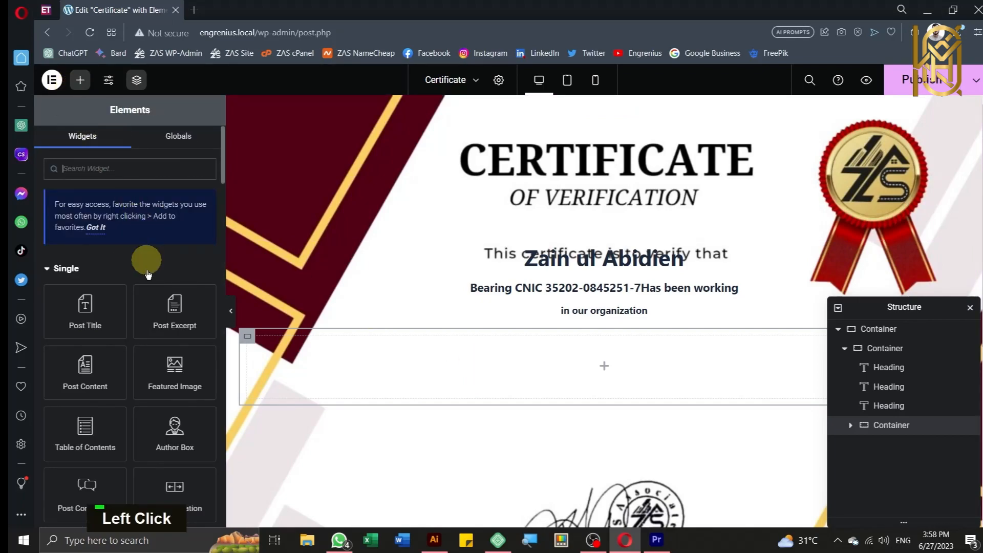
scroll(112, 355, down, 5)
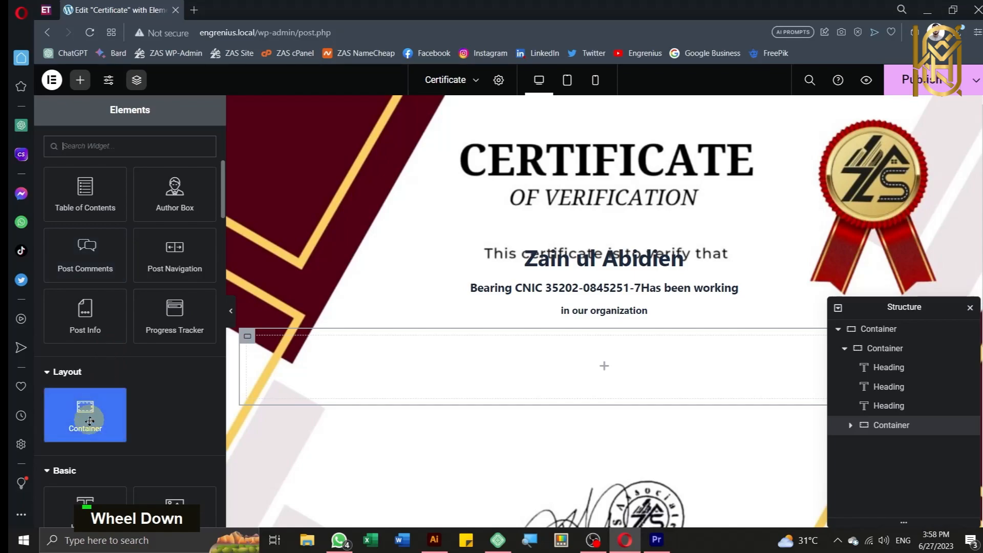
drag(90, 421, 577, 382)
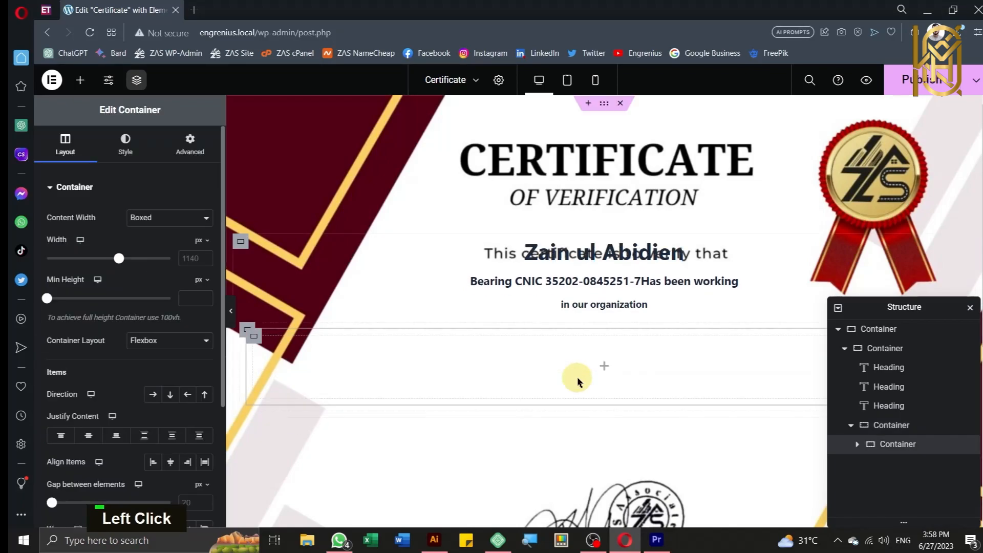
right_click(255, 347)
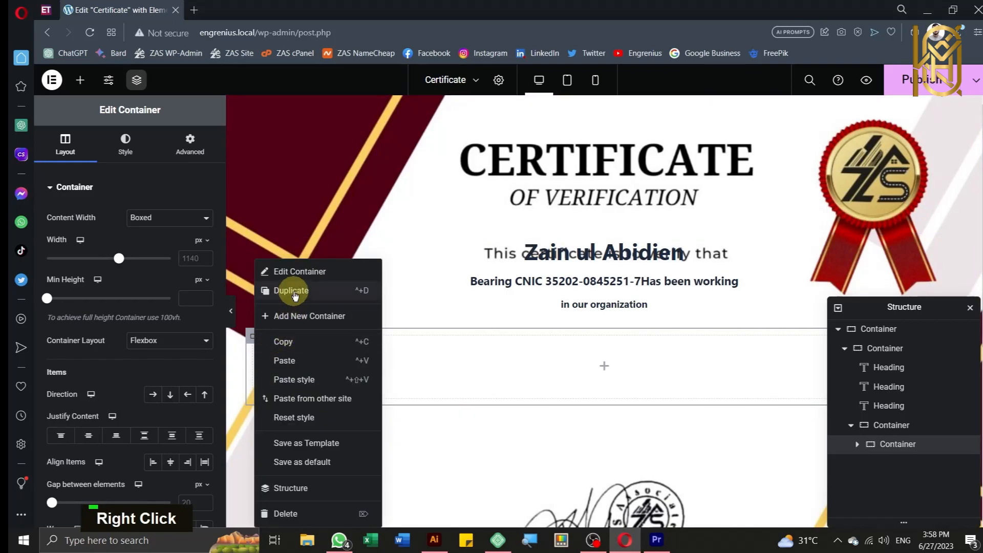
click(301, 311)
click(259, 298)
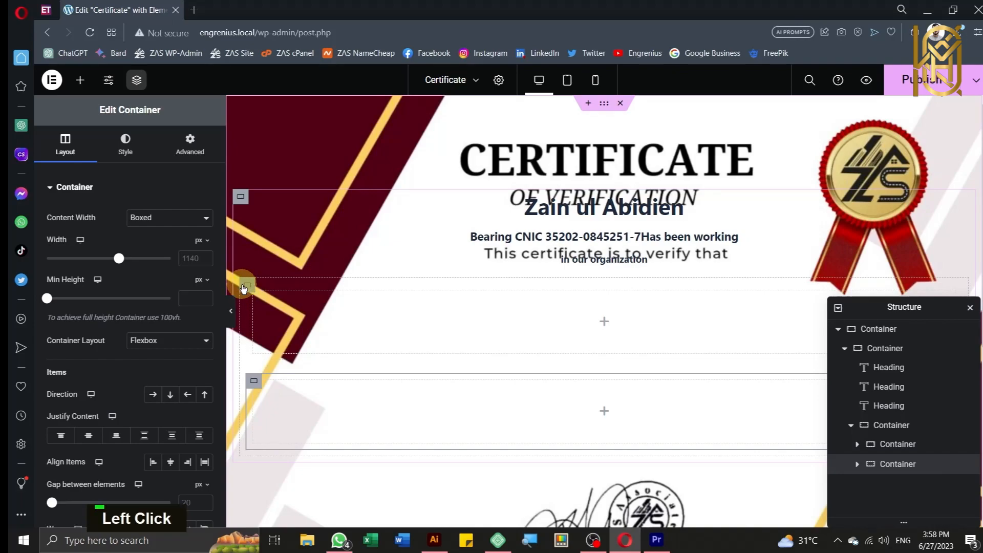
click(245, 286)
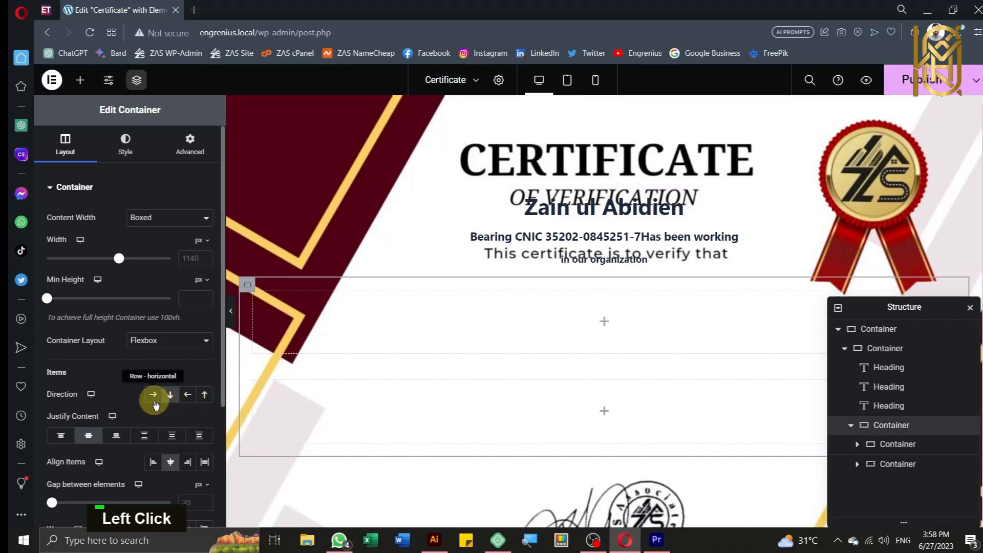
click(153, 395)
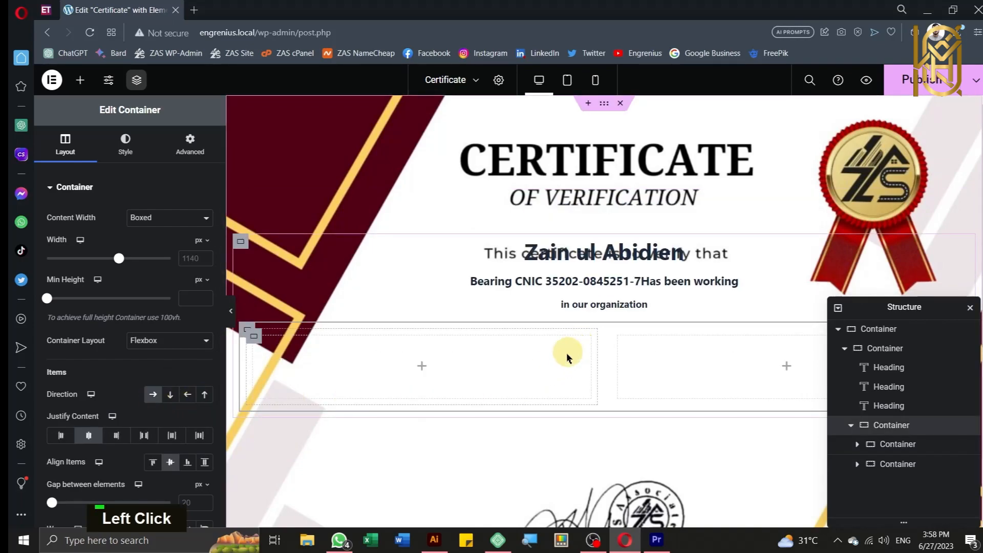
Step: Add a Heading widget to the left inner container
click(637, 304)
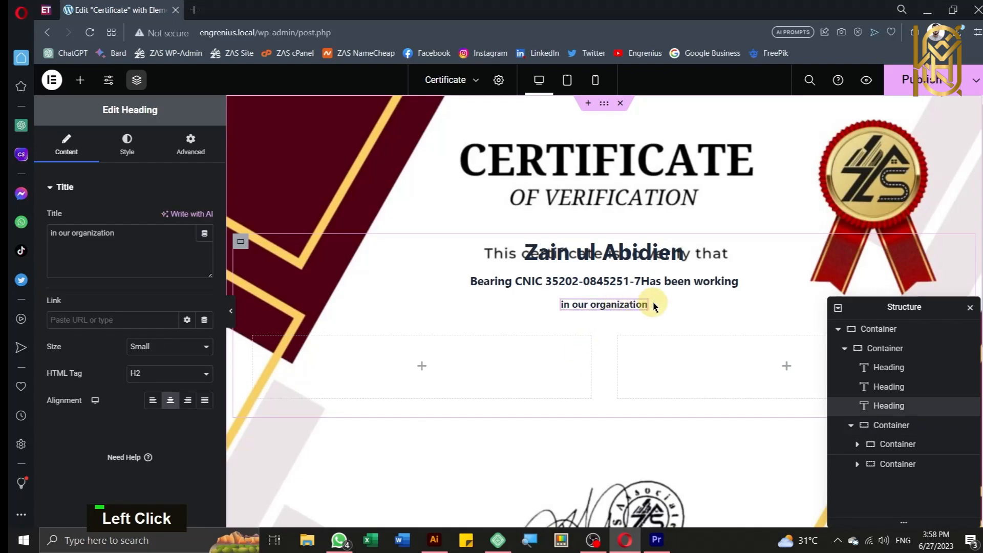
right_click(642, 306)
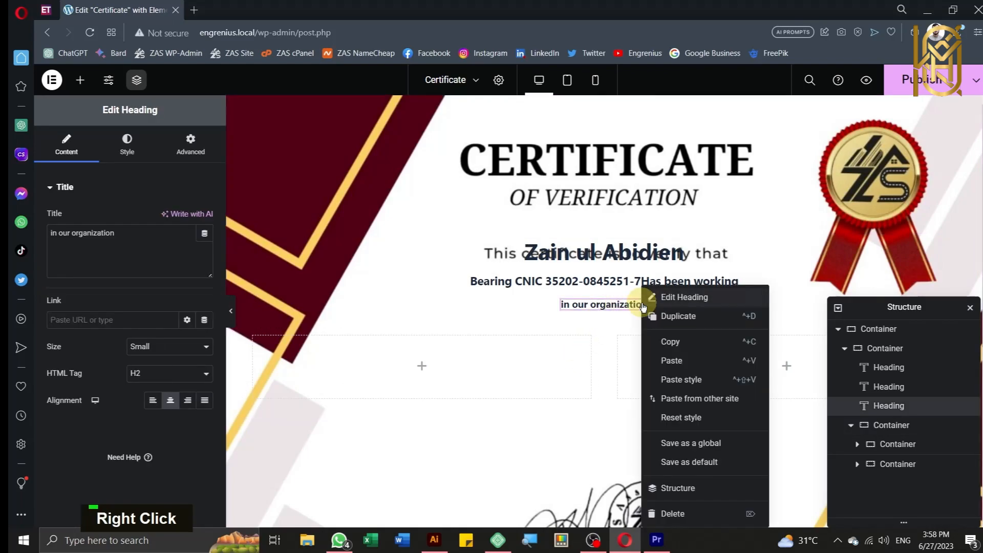
click(439, 351)
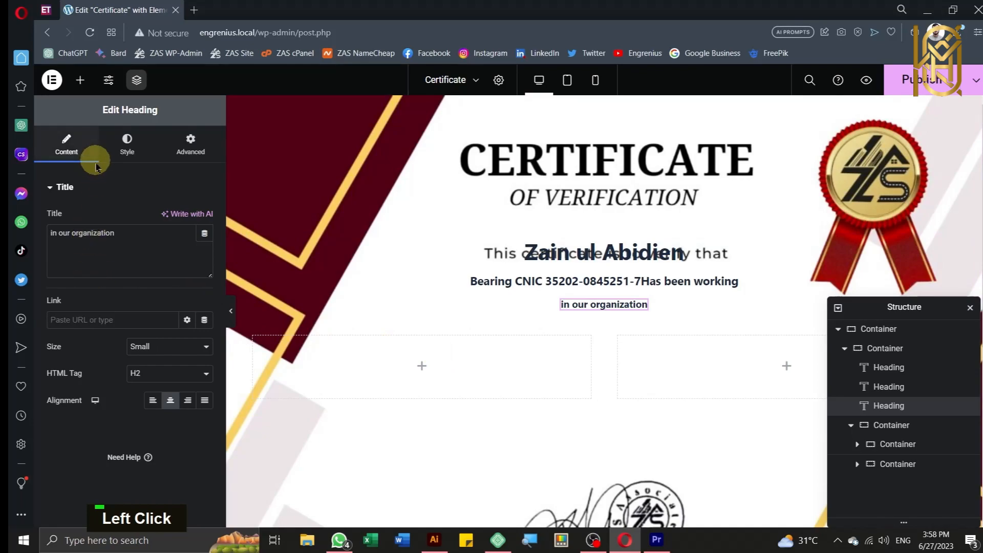
scroll(118, 240, down, 2)
click(80, 81)
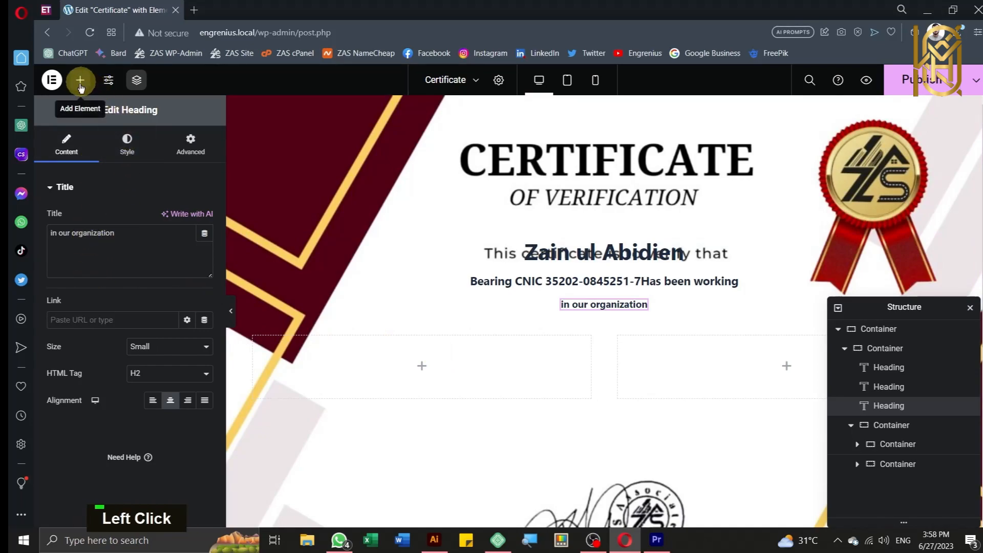
scroll(115, 351, down, 5)
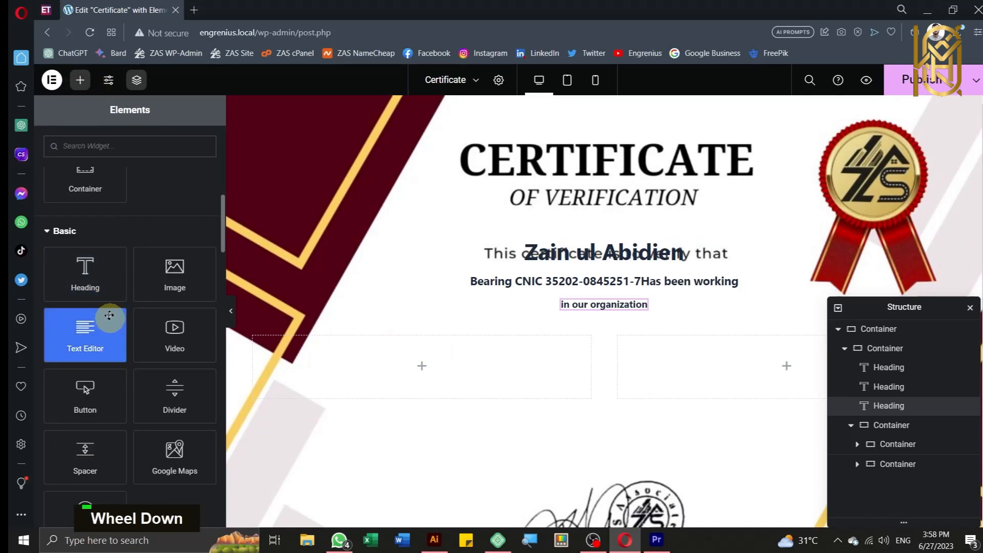
drag(87, 269, 414, 360)
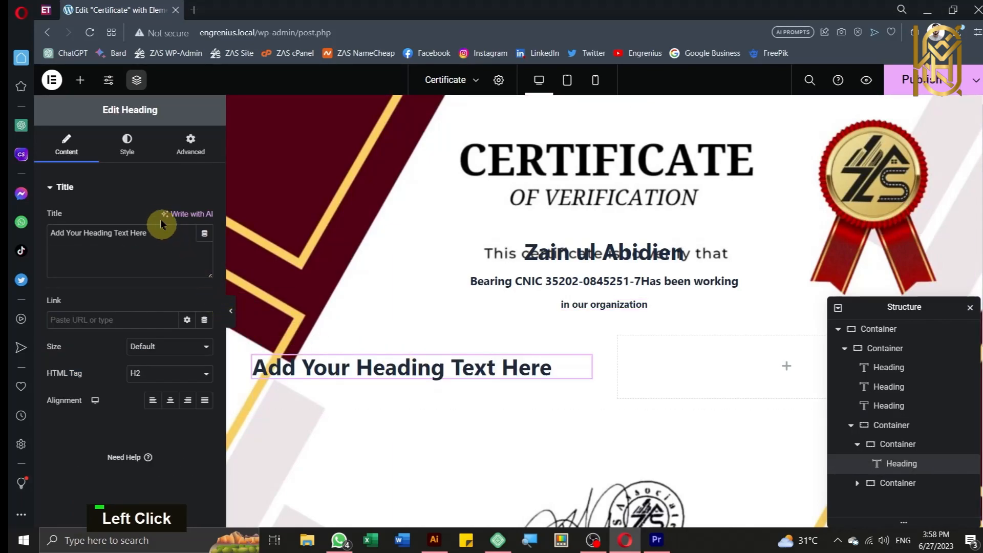
Step: Bind the heading to the ACF joining Date field so it shows January 1, 2021
click(205, 236)
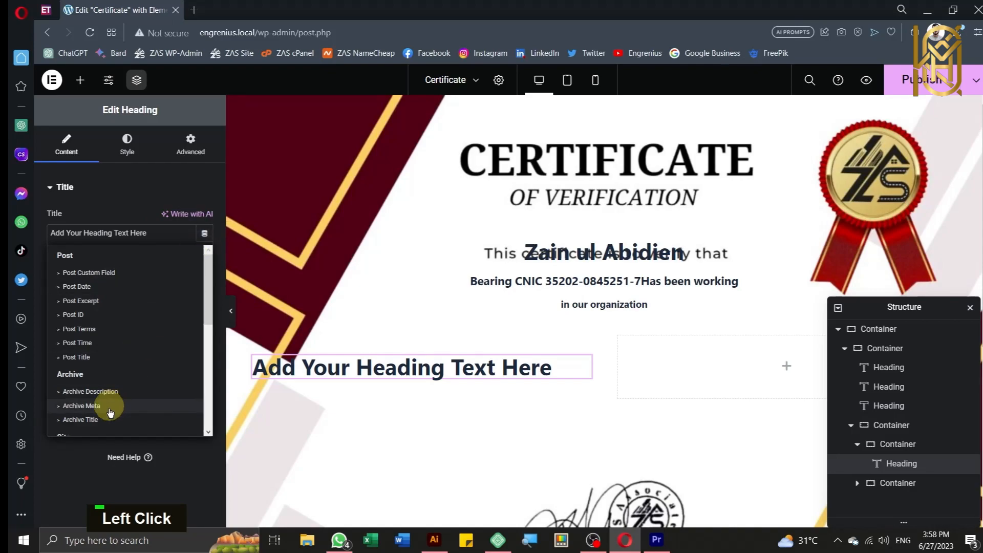
scroll(101, 416, down, 3)
scroll(100, 420, down, 1)
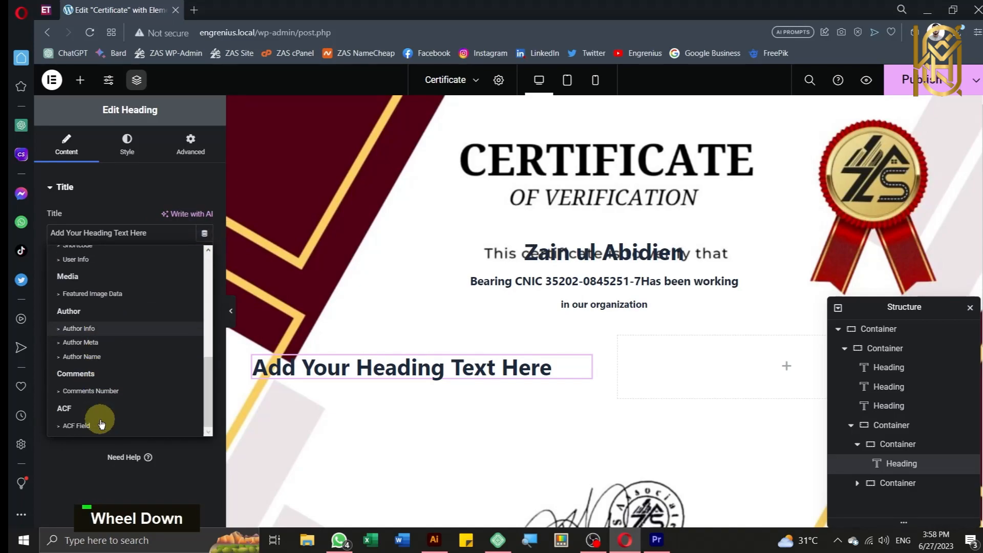
click(61, 426)
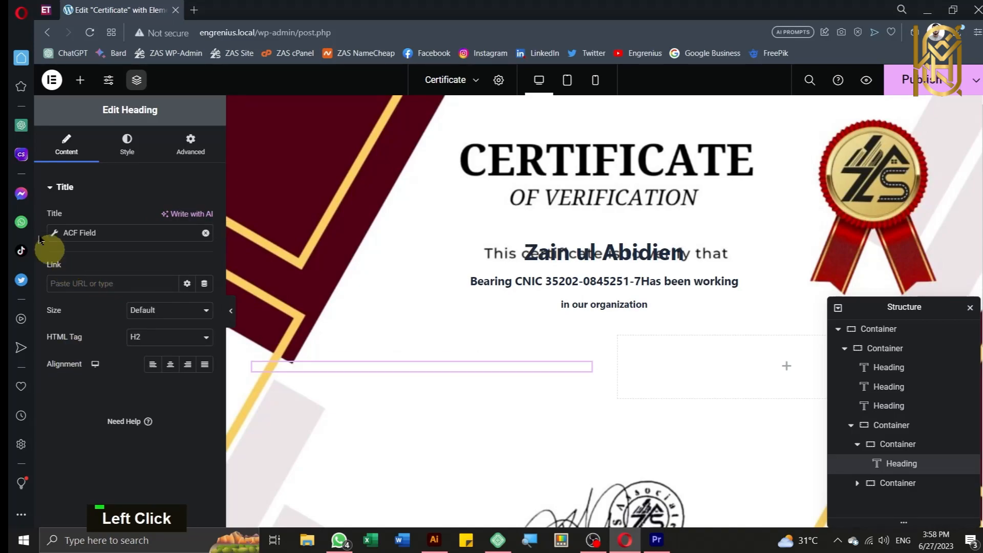
click(56, 235)
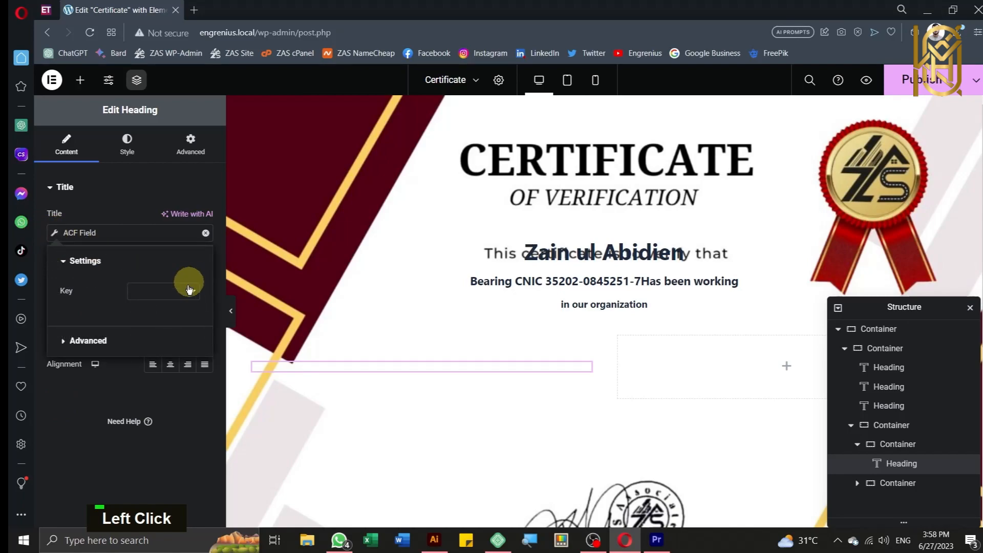
click(188, 289)
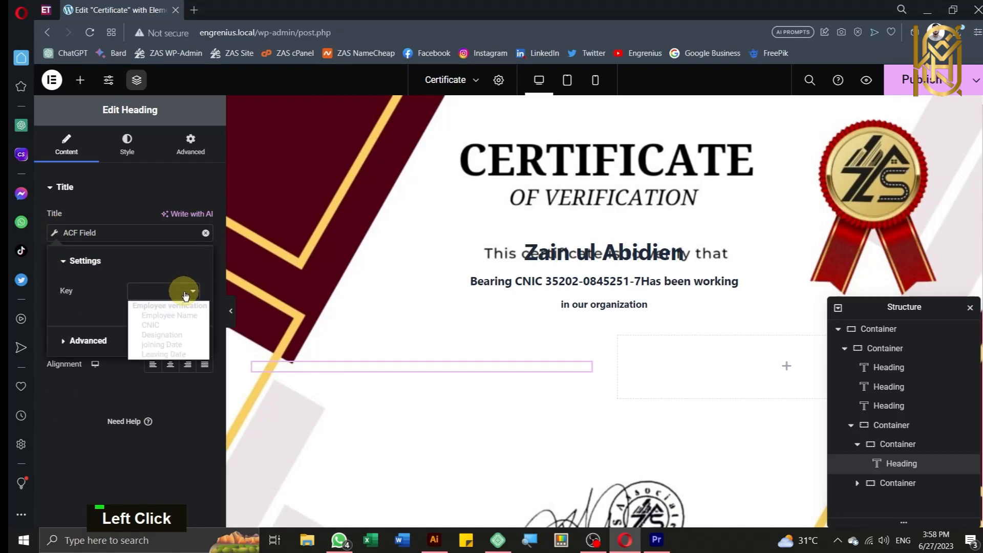
click(179, 344)
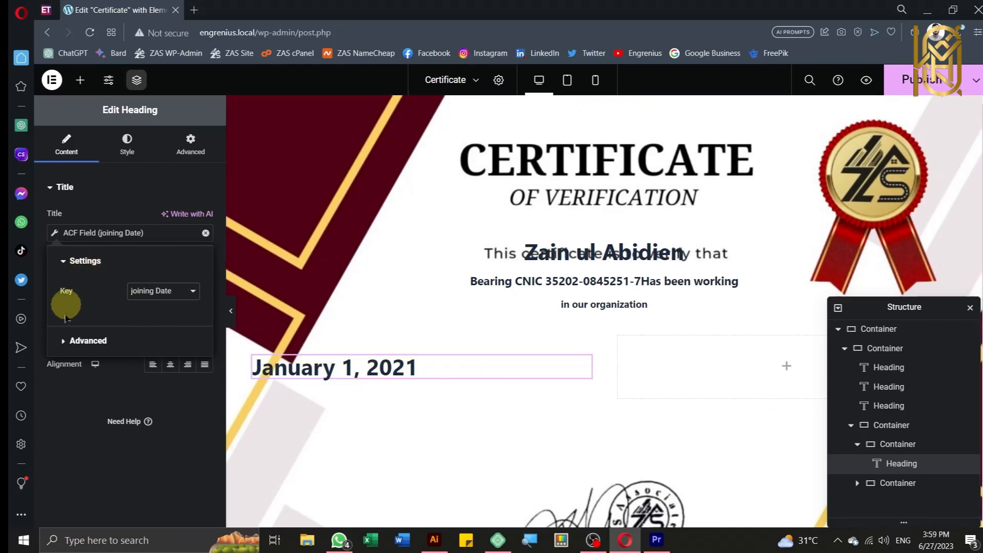
Step: Add 'From' before and 'to' after the joining date, and shrink its text to 17 px
click(66, 341)
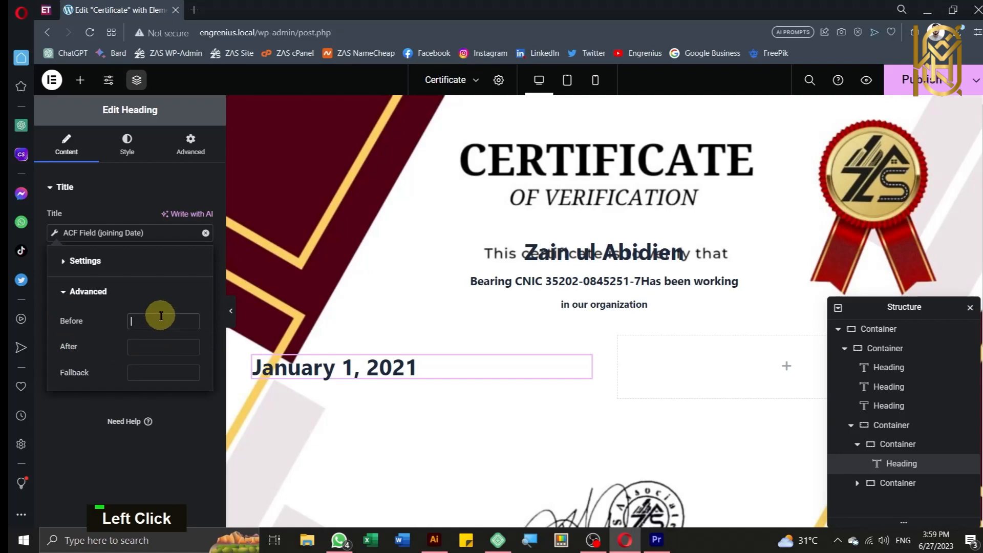
text(From)
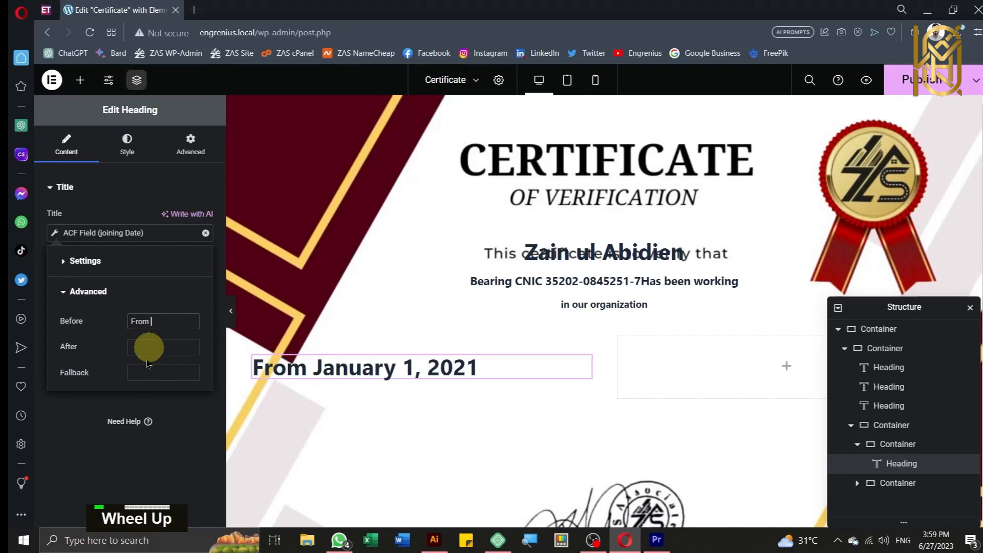
click(147, 348)
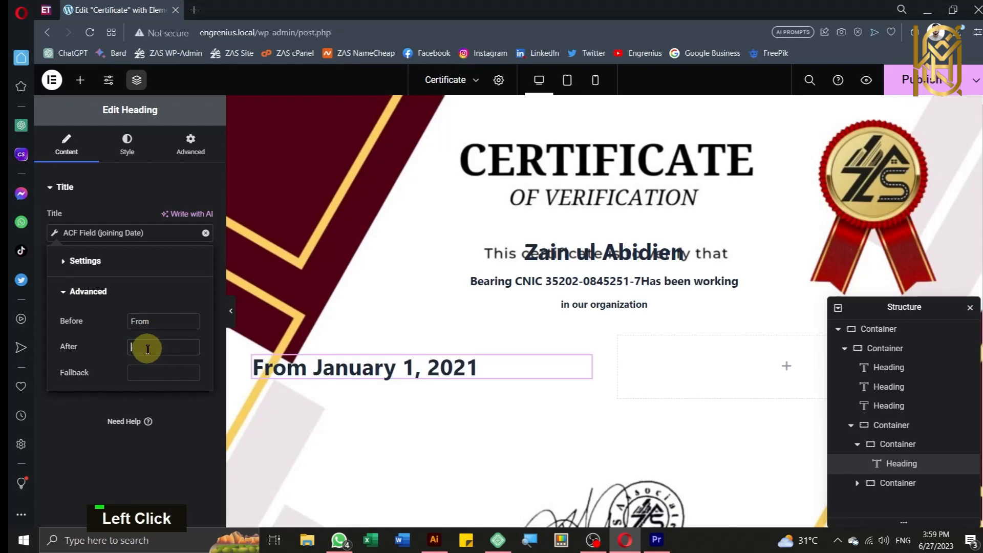
text(t)
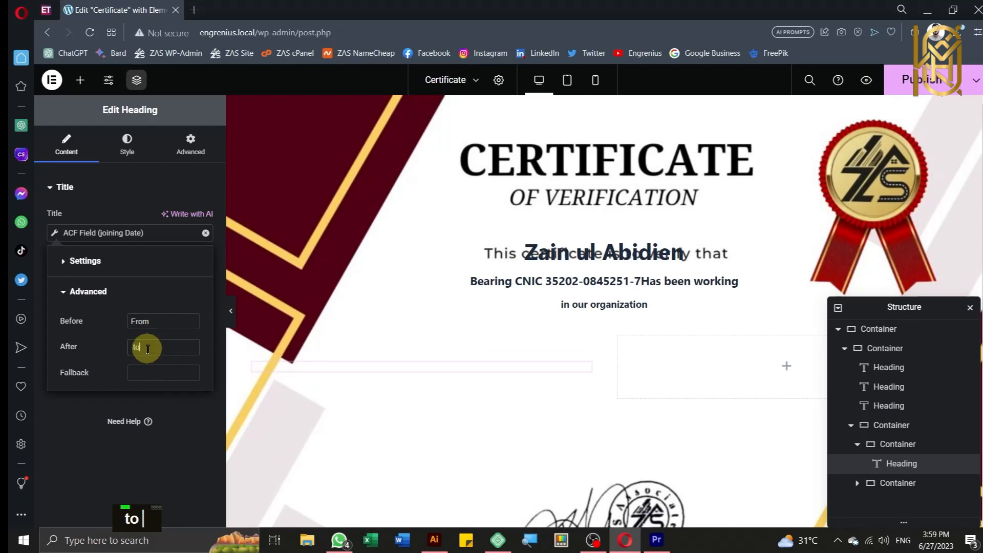
text(o)
click(123, 141)
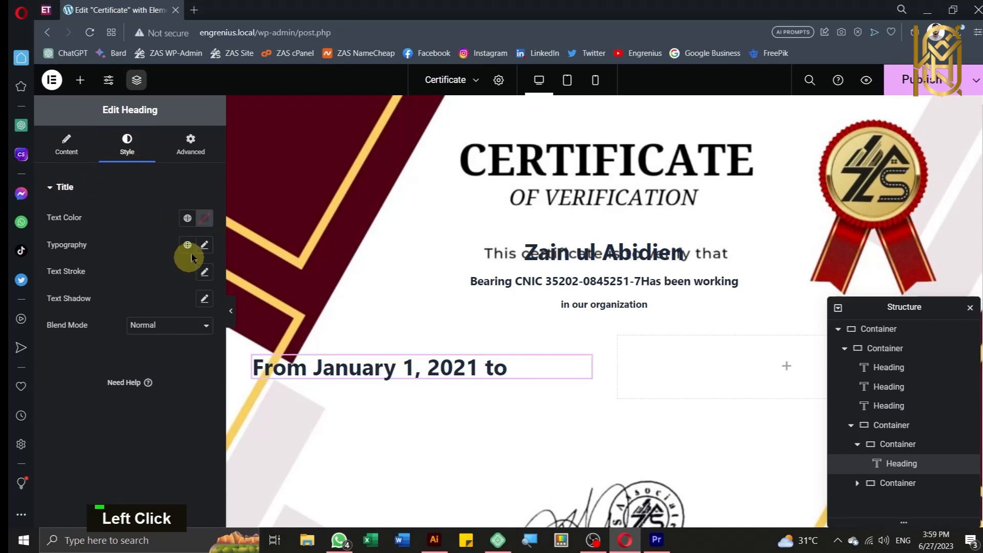
click(203, 247)
drag(56, 346, 64, 352)
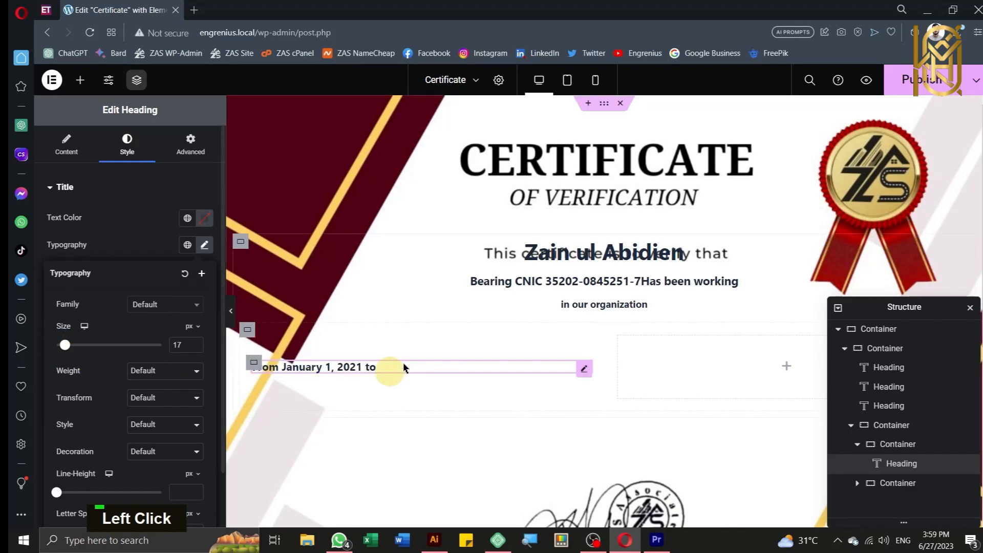
Step: Set the date heading's container to Align Items End and Justify Center
click(254, 363)
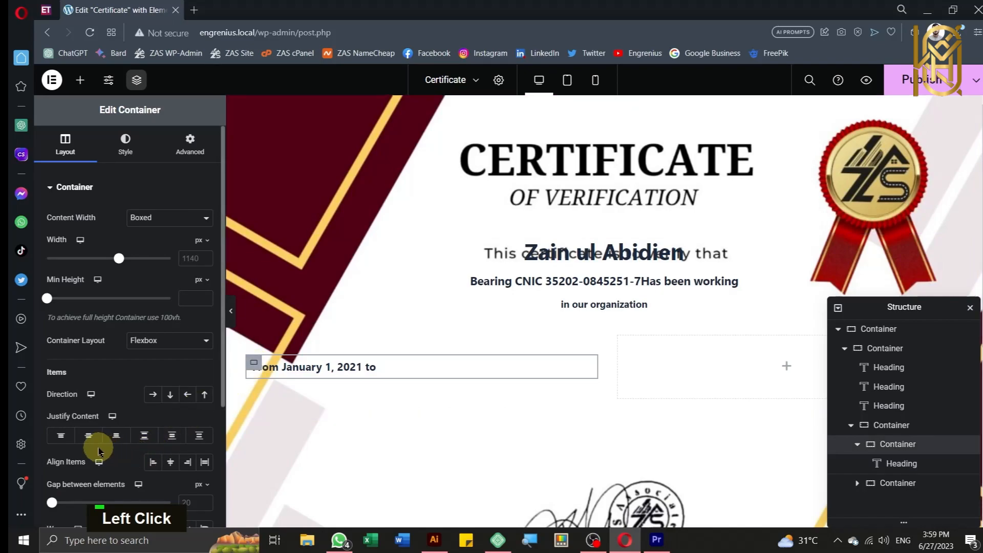
click(187, 462)
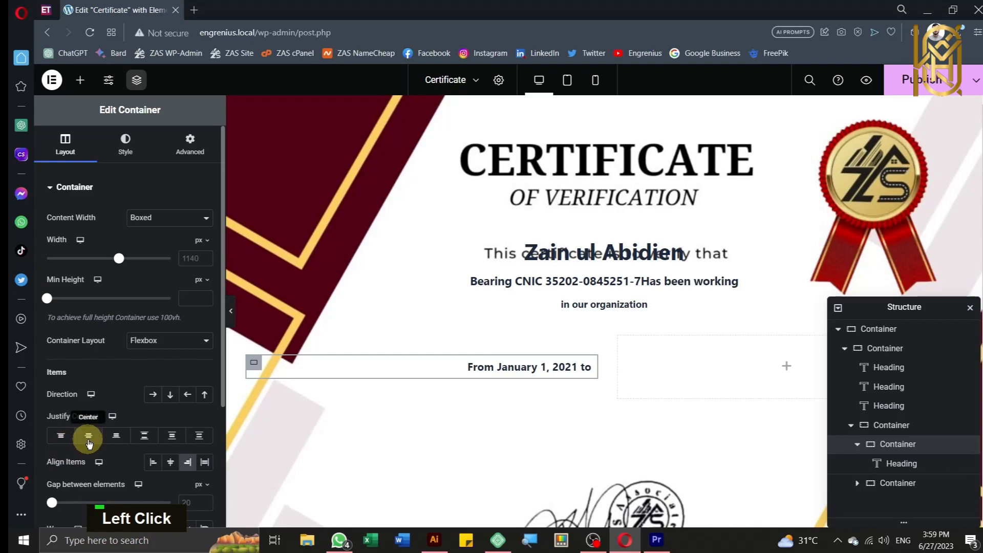
click(89, 439)
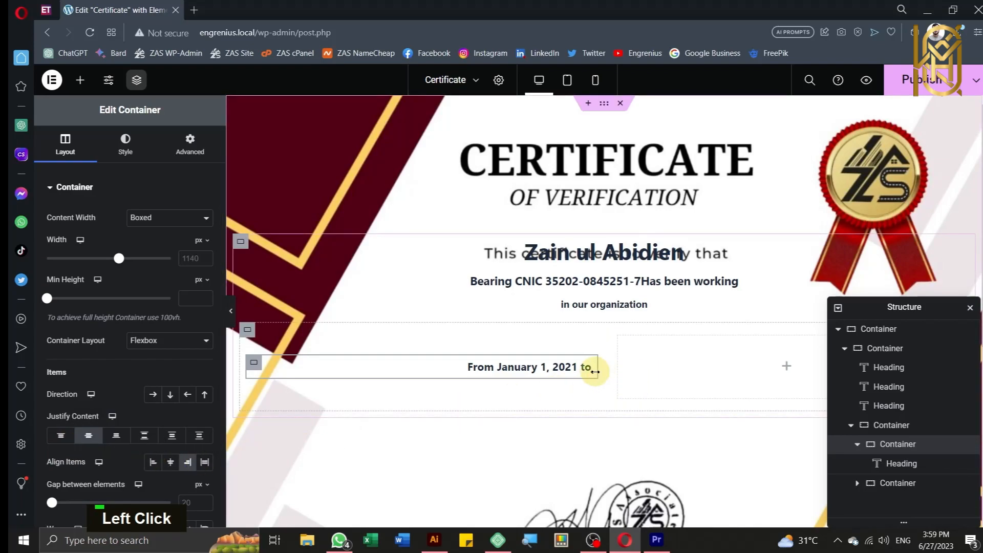
click(577, 368)
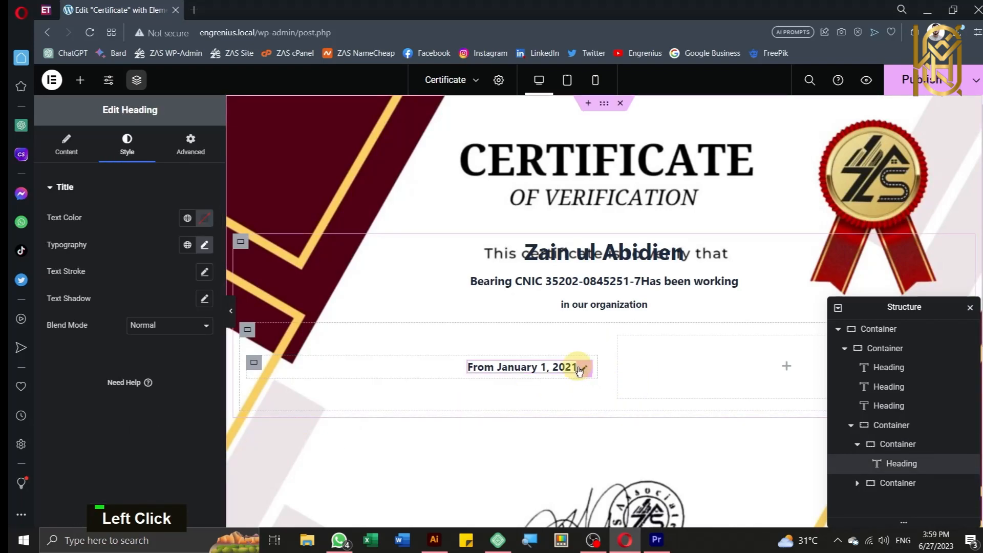
Step: Duplicate the date heading into the right column and switch its ACF key to Leaving Date
right_click(579, 370)
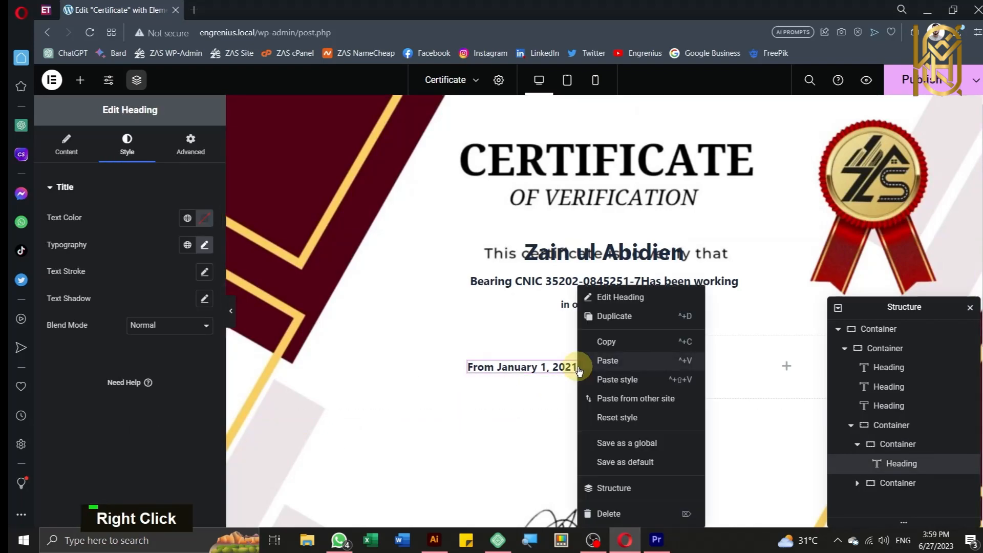
click(594, 317)
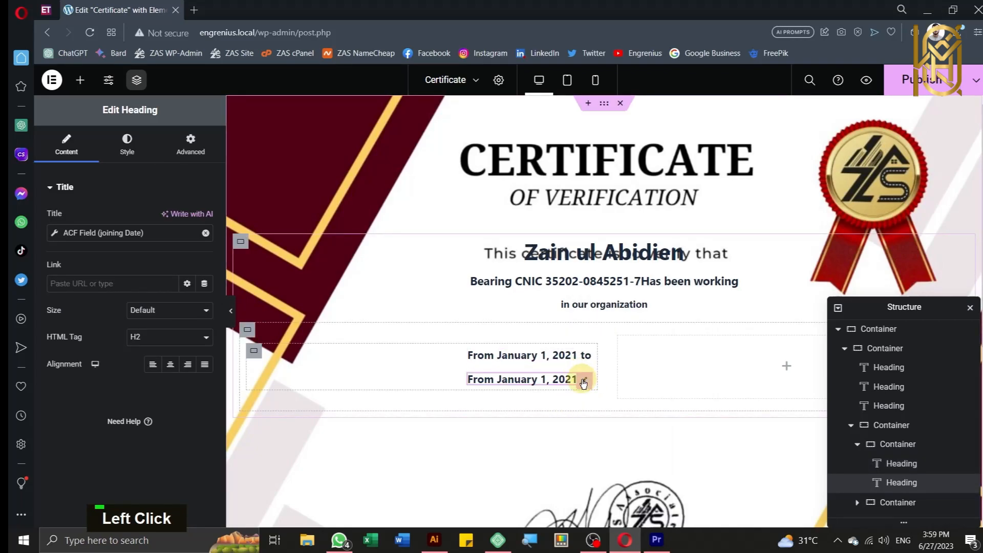
drag(585, 383, 725, 368)
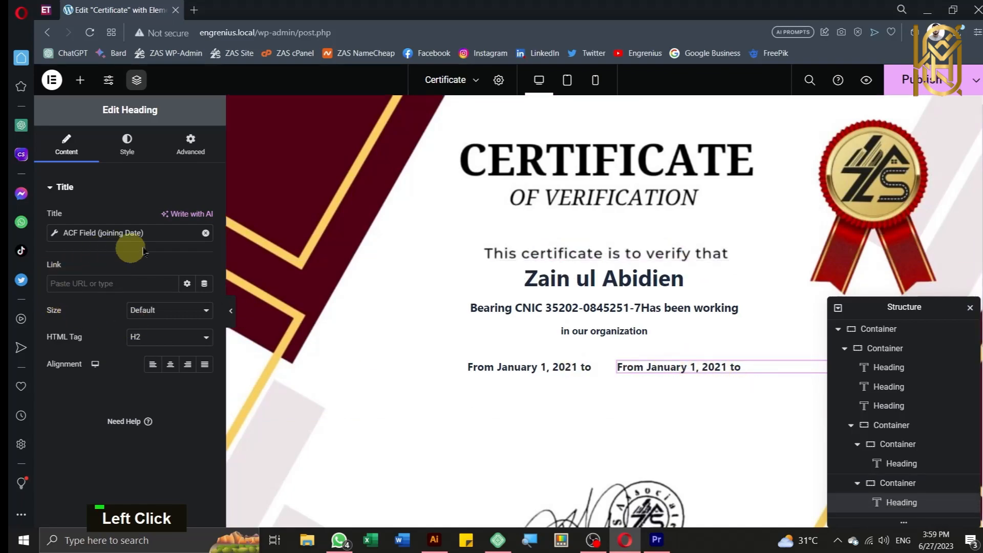
click(51, 239)
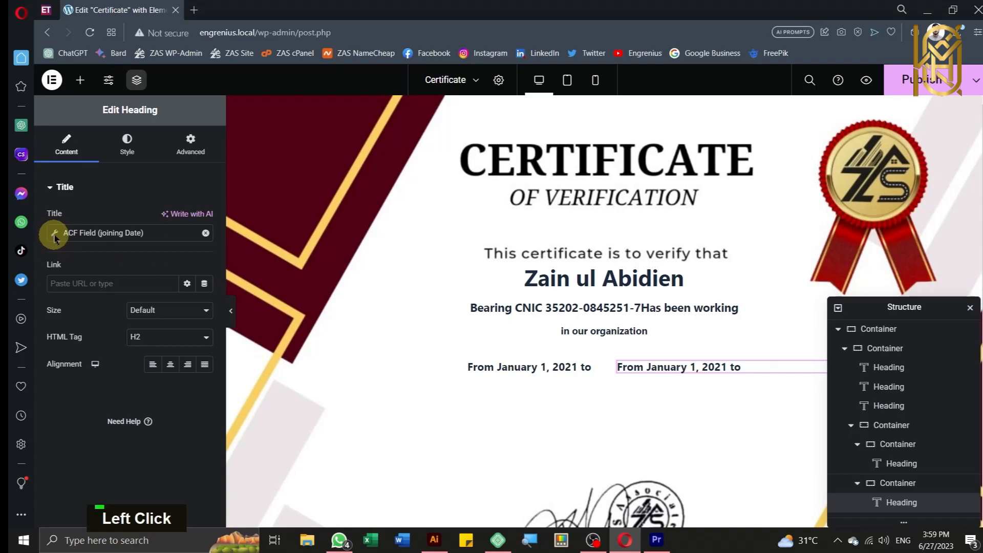
click(170, 298)
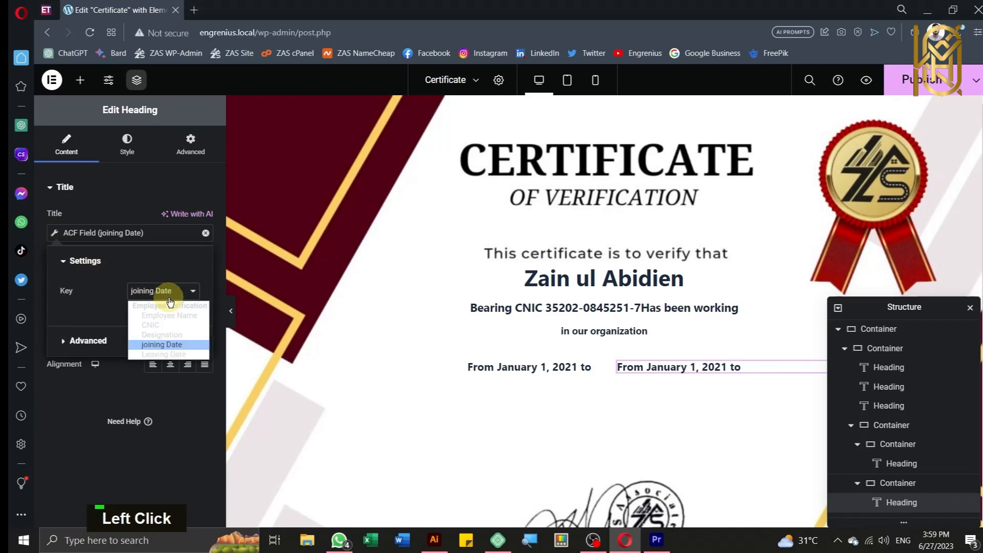
click(168, 355)
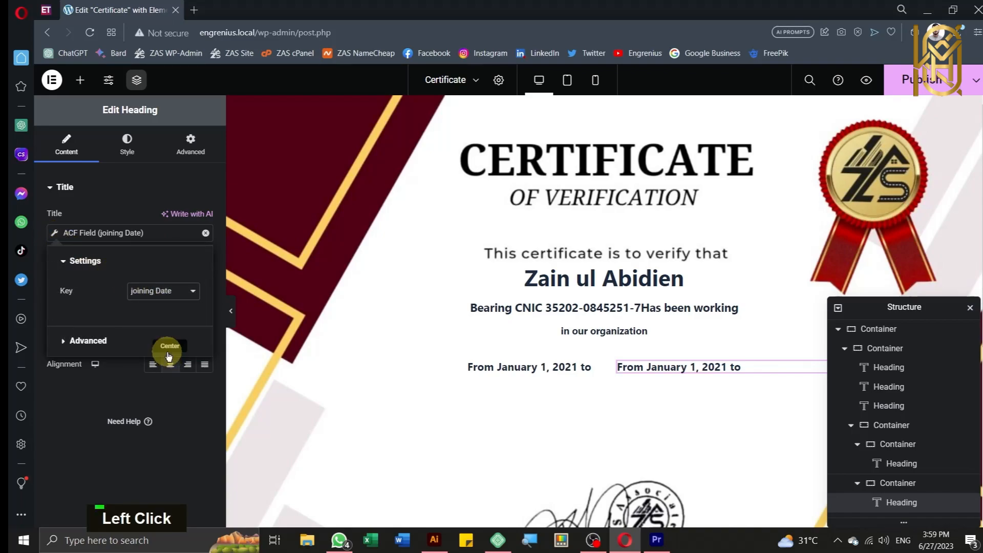
Step: Remove the 'From' and 'to' words around the June 15, 2023 date
click(71, 352)
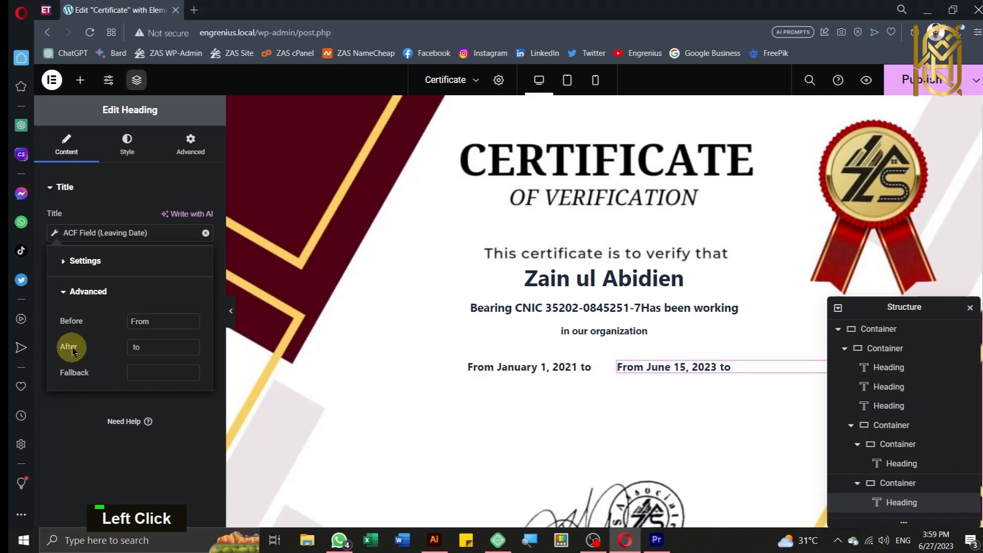
double_click(138, 321)
key(BackSpace)
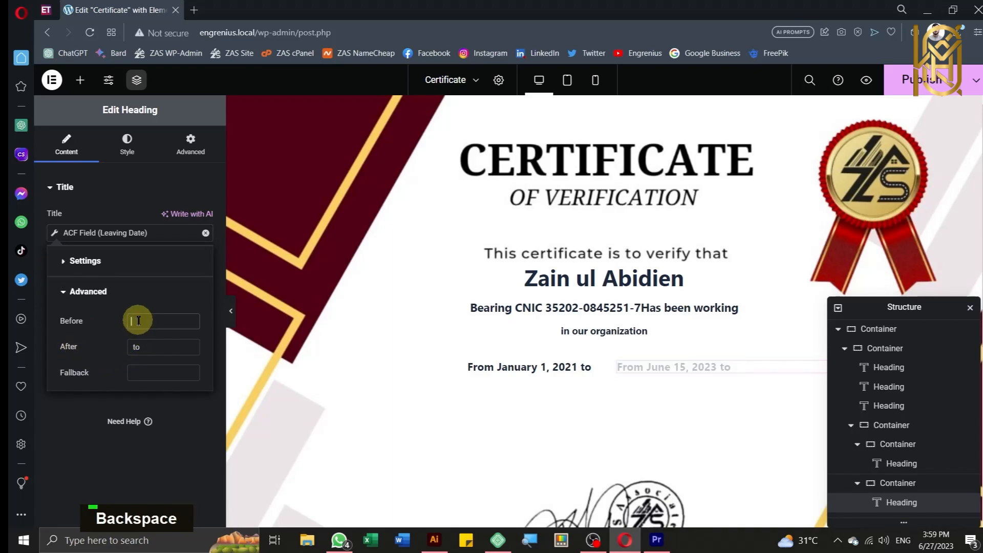
double_click(134, 347)
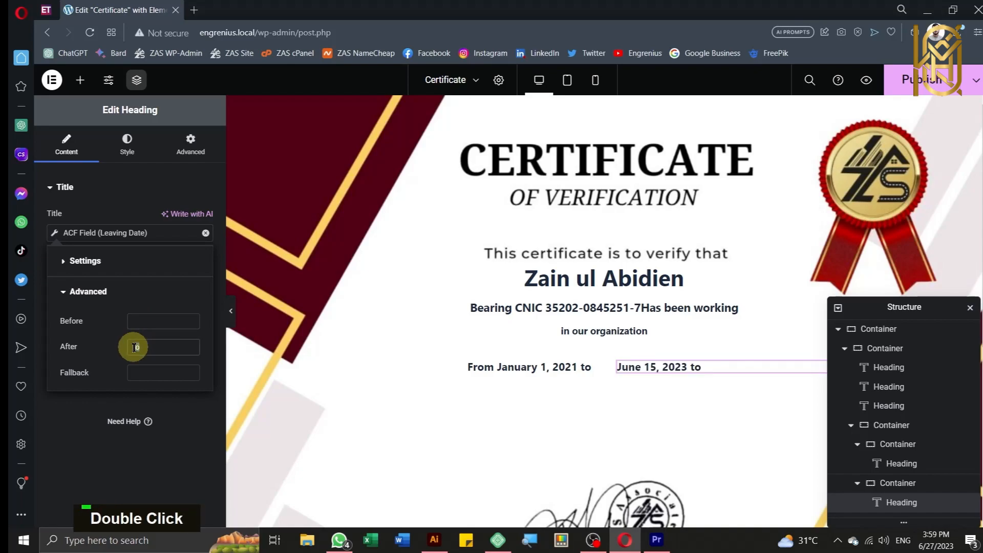
key(BackSpace)
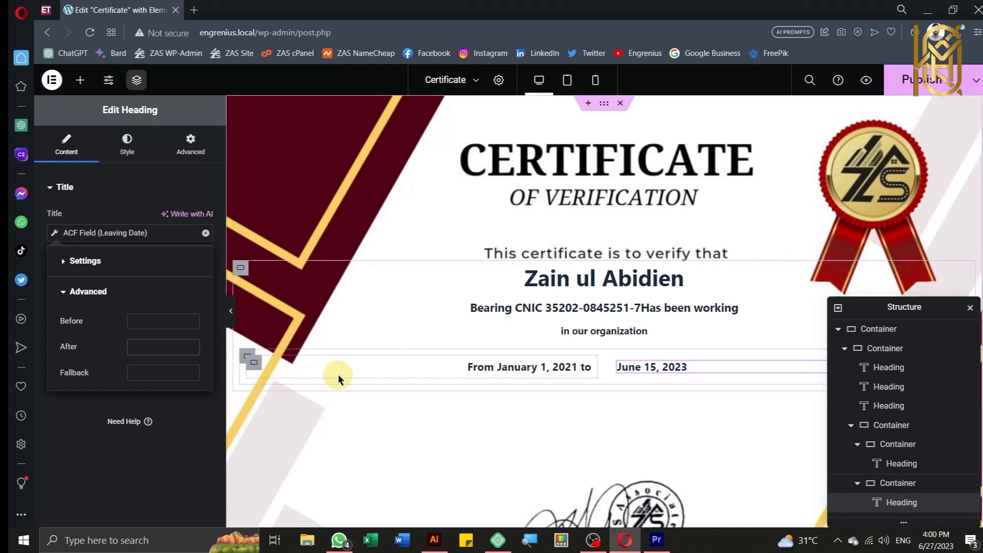
Step: Unlink the first date container's margins and set its right margin to -37
key(alt+r)
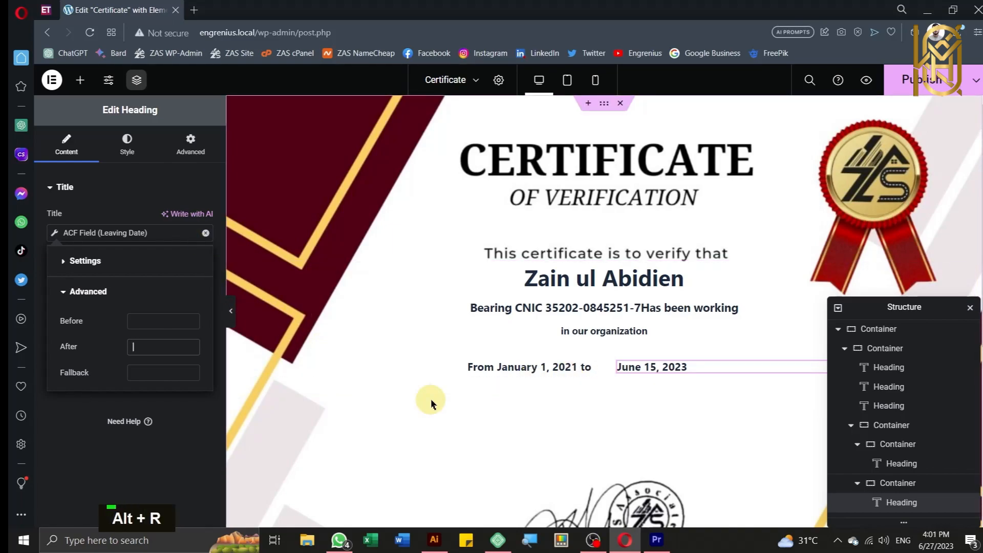
click(501, 372)
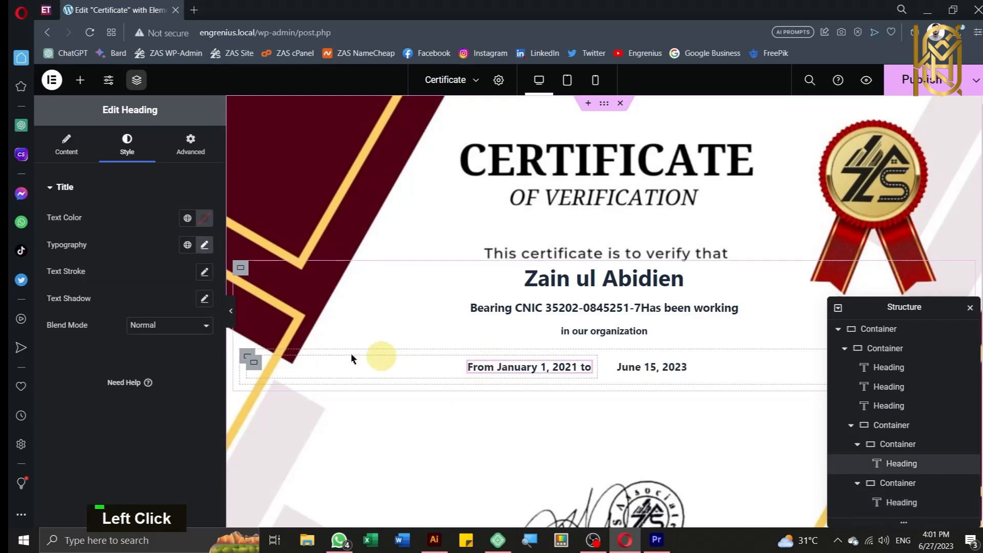
click(254, 362)
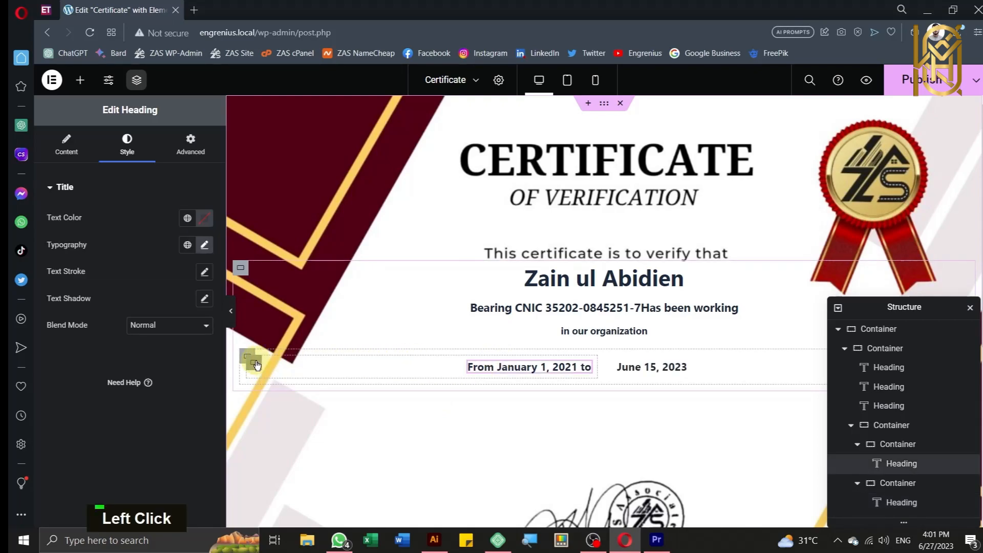
click(171, 153)
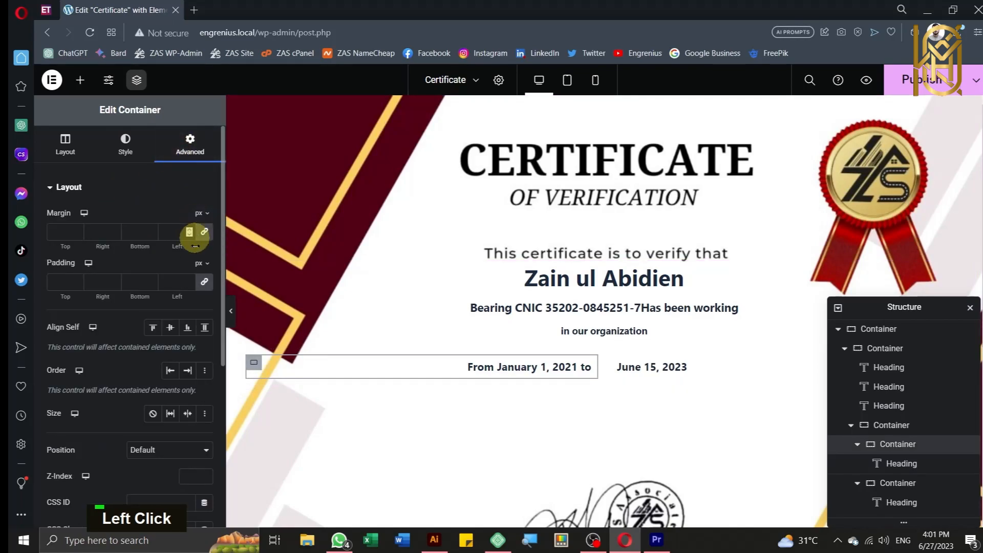
click(205, 233)
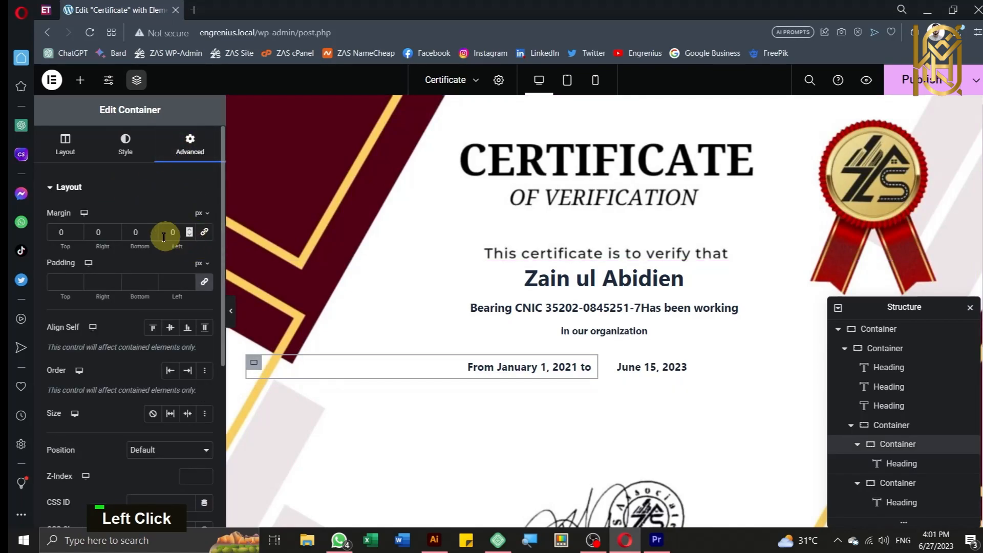
click(113, 236)
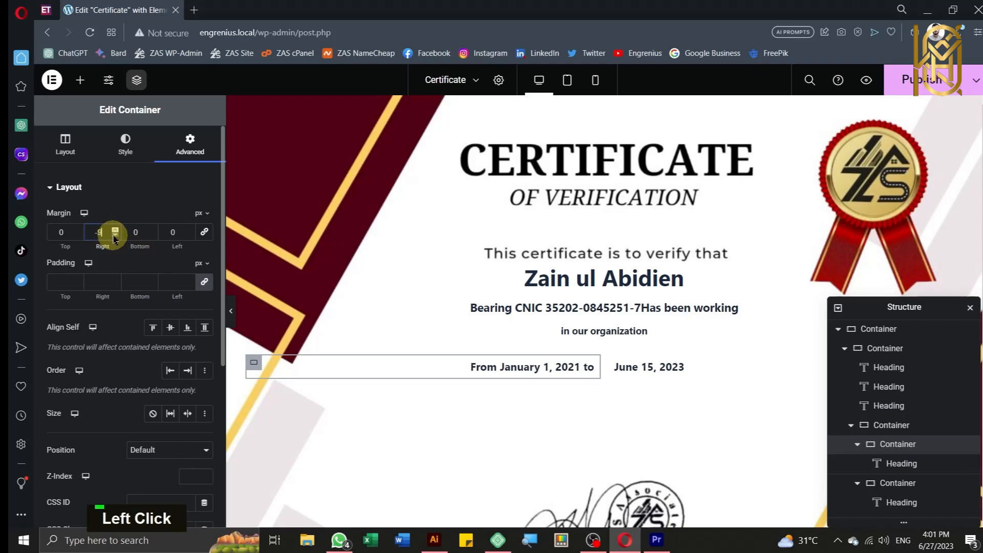
drag(114, 236, 113, 236)
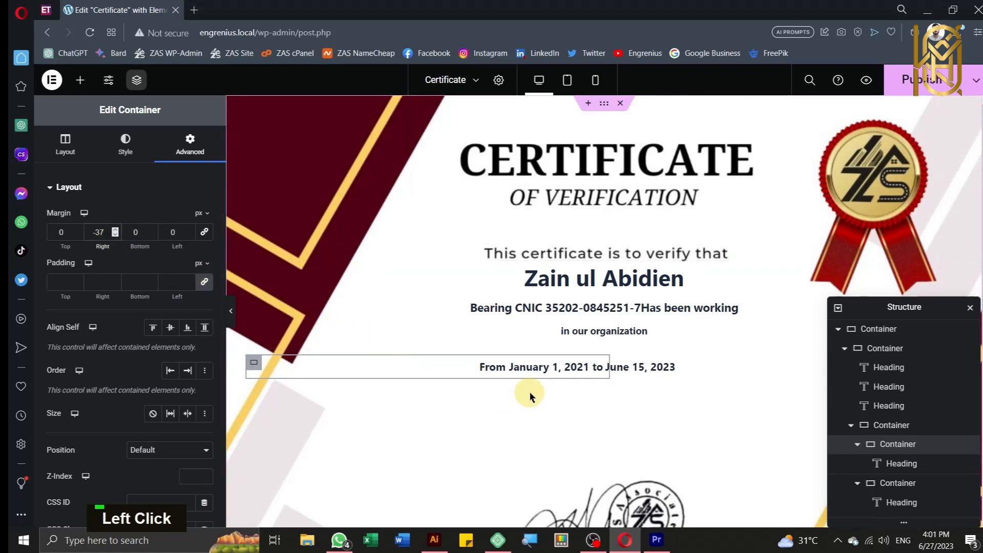
Step: Add ' as a' after the June 15, 2023 leaving date
click(667, 372)
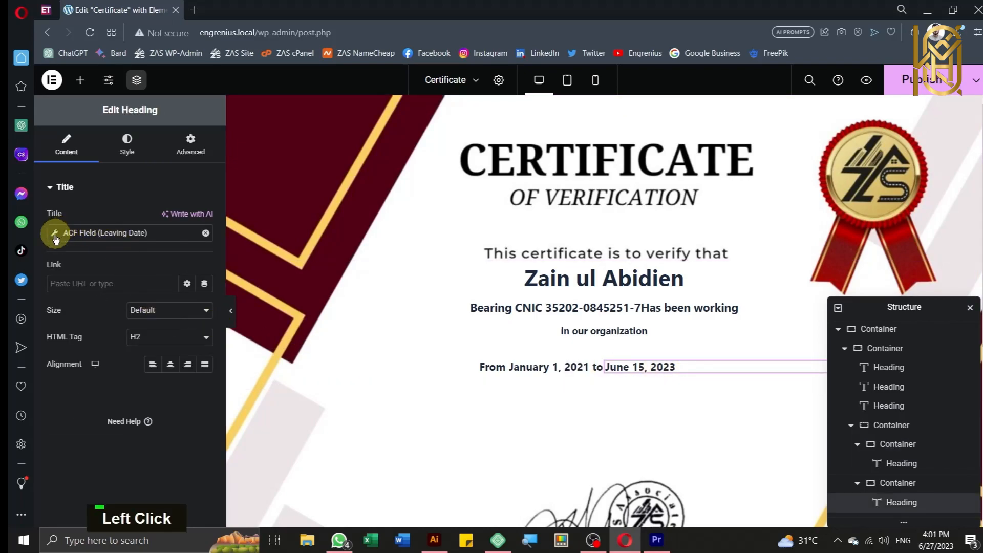
click(52, 237)
click(77, 341)
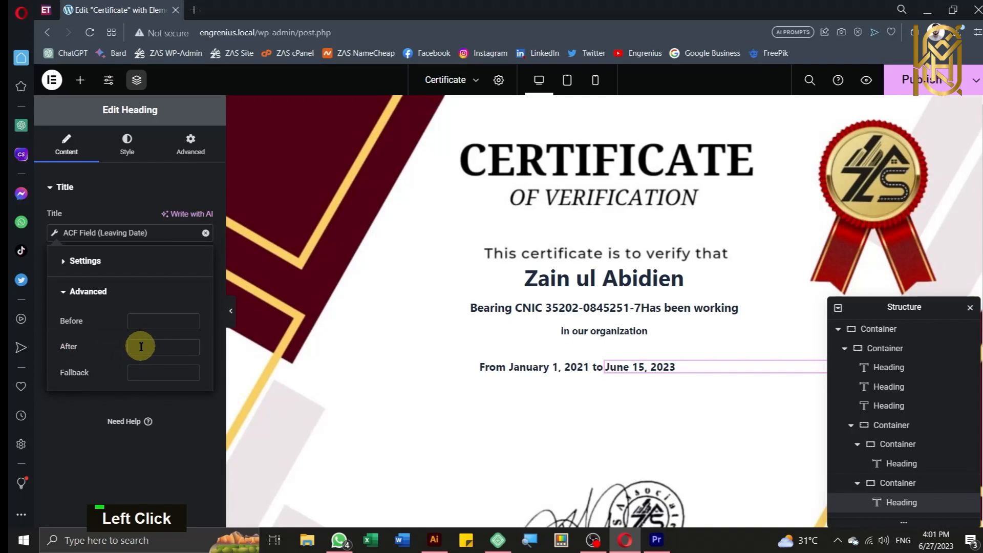
text(ad)
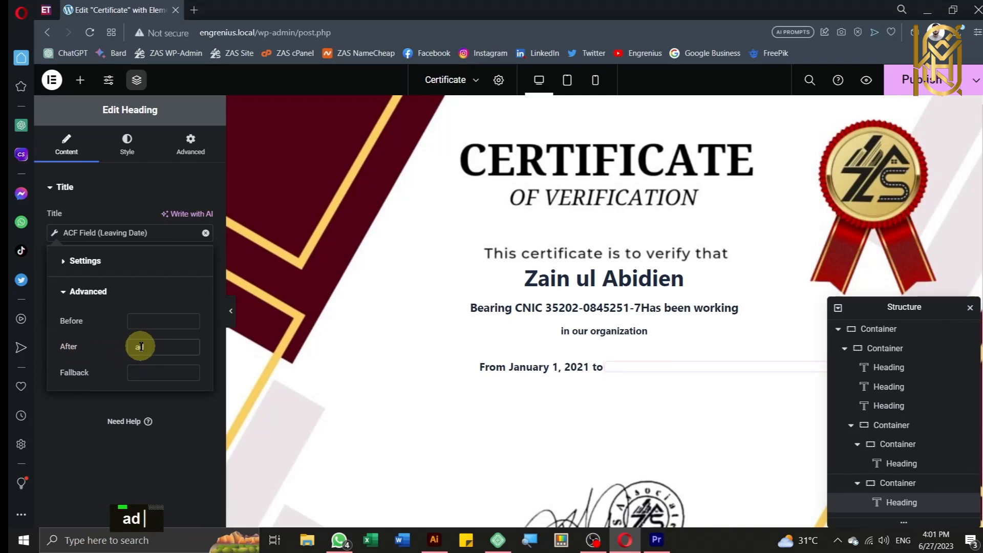
text(s a)
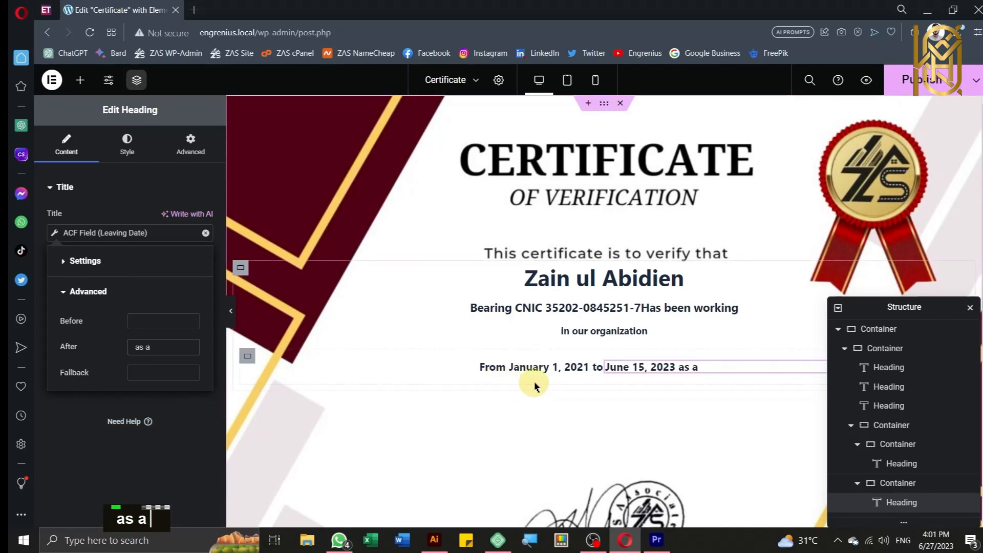
click(80, 79)
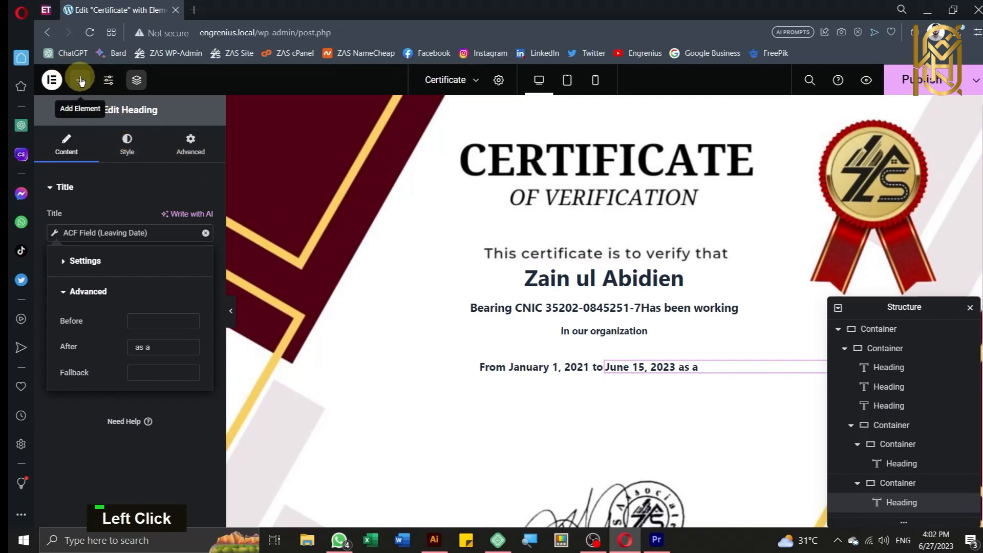
Step: Add a heading under the date line bound to the ACF Designation field, showing Engineer
scroll(87, 384, down, 5)
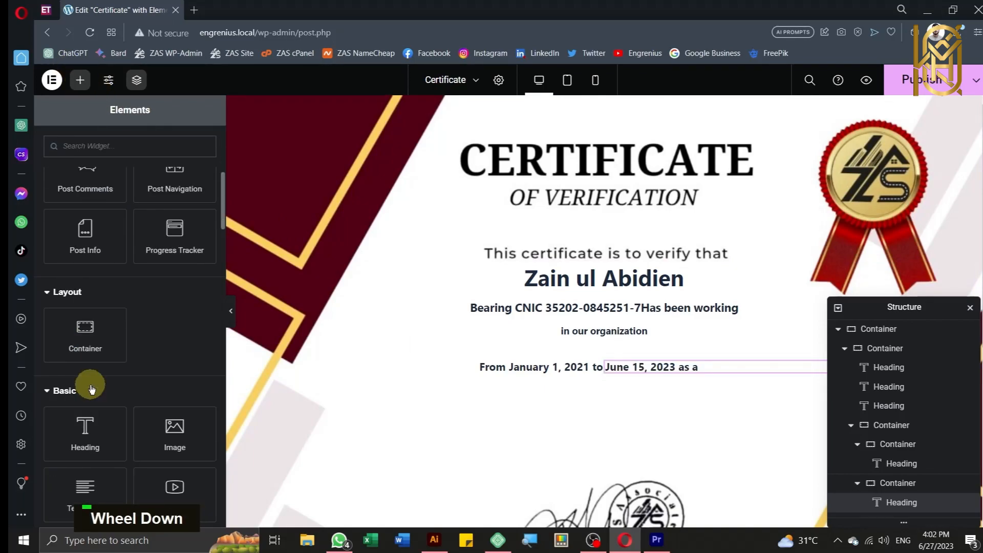
scroll(91, 389, down, 2)
drag(87, 352, 603, 385)
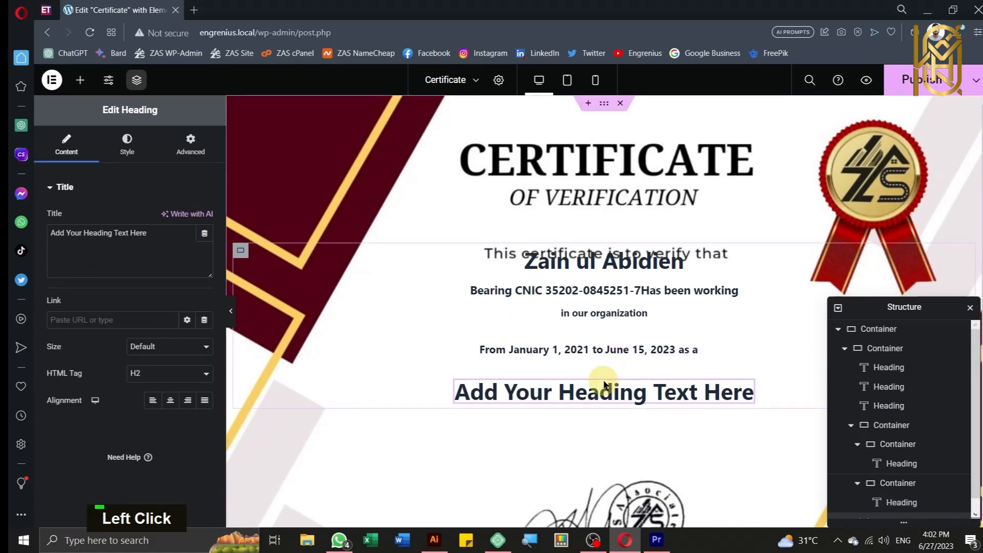
click(208, 235)
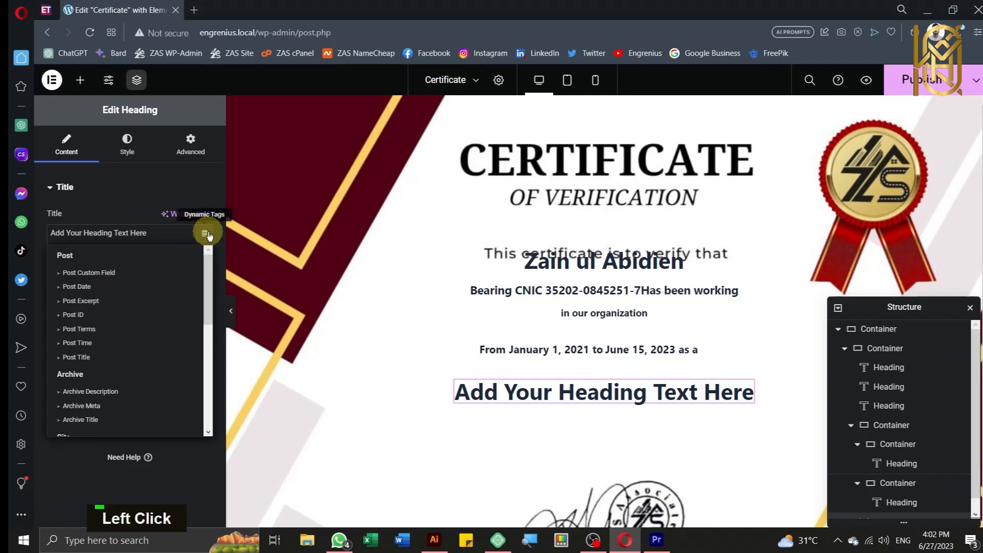
scroll(102, 296, down, 5)
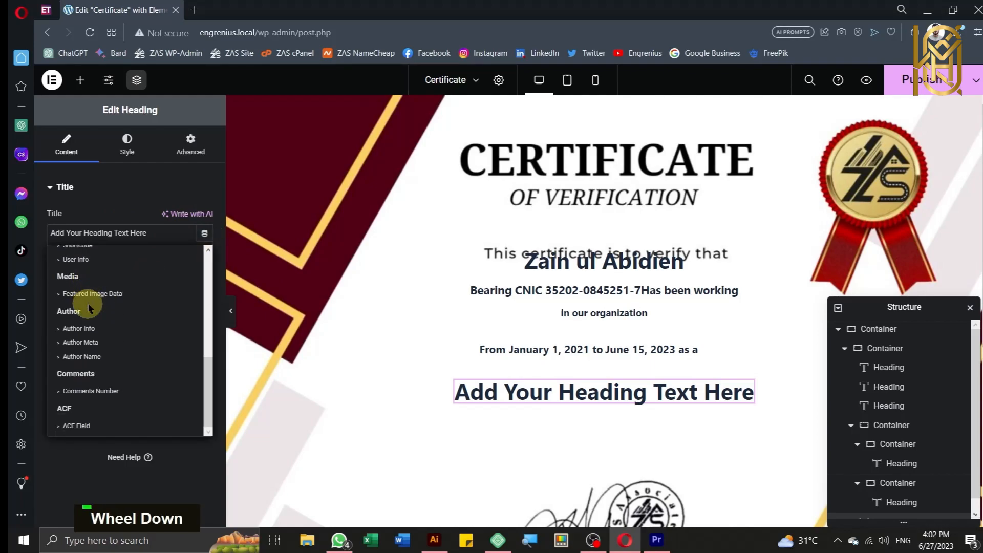
click(64, 426)
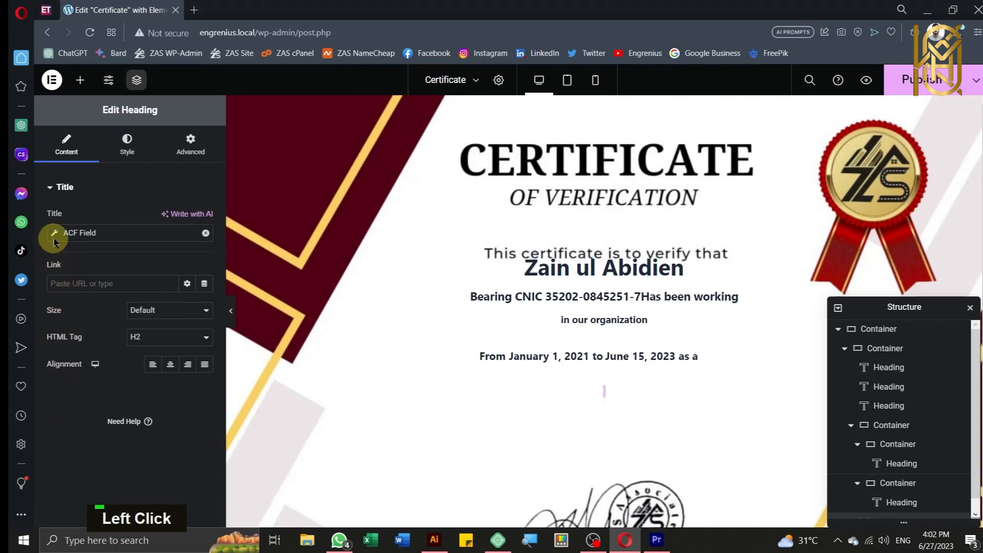
click(58, 232)
click(177, 292)
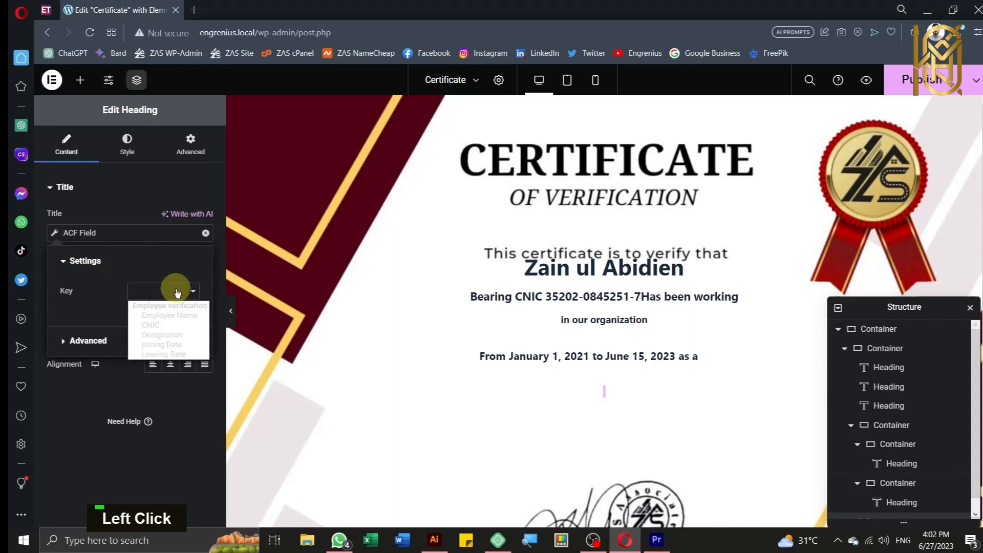
click(161, 334)
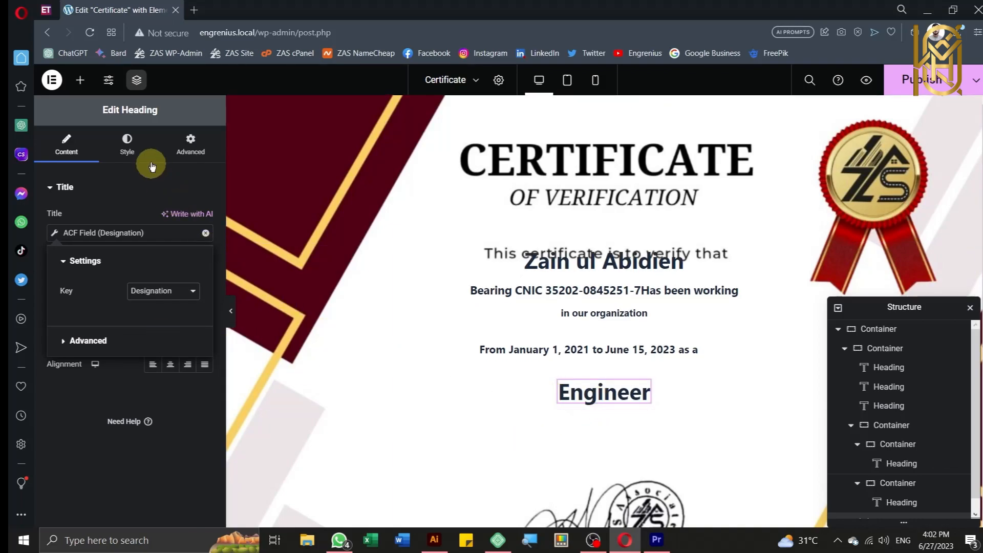
click(186, 160)
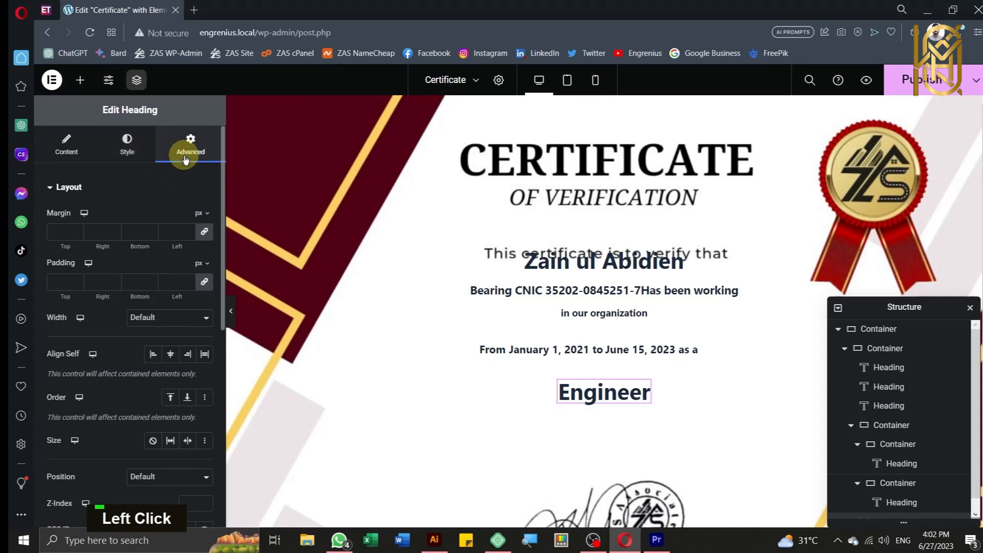
Step: Give the Engineer heading a -26 top margin and the dates container a -29 top margin
click(204, 231)
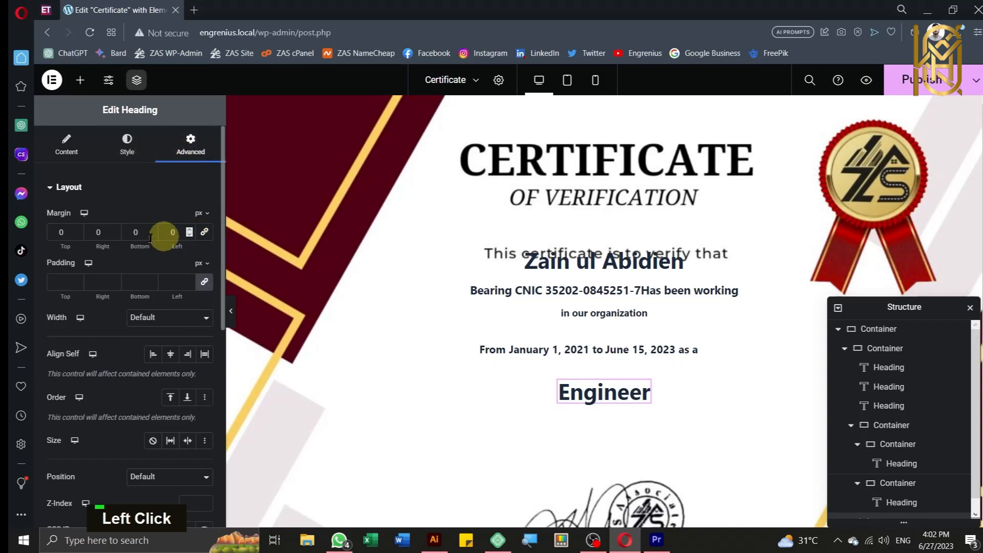
click(76, 234)
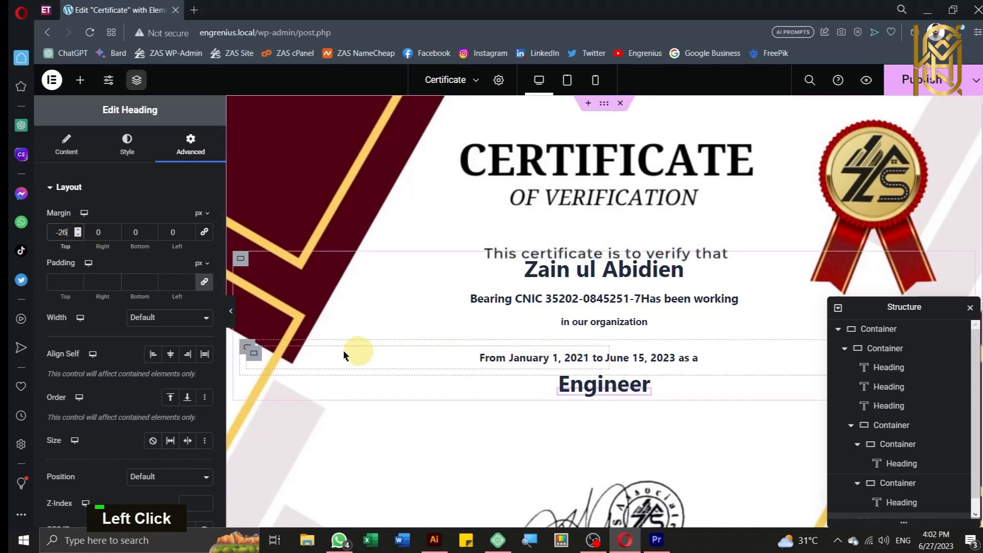
click(246, 350)
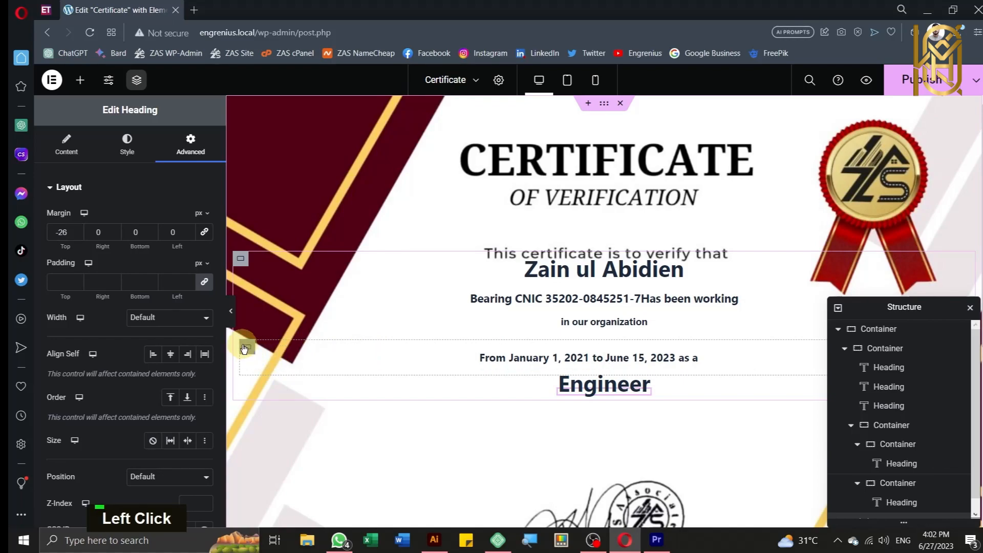
click(190, 146)
click(204, 236)
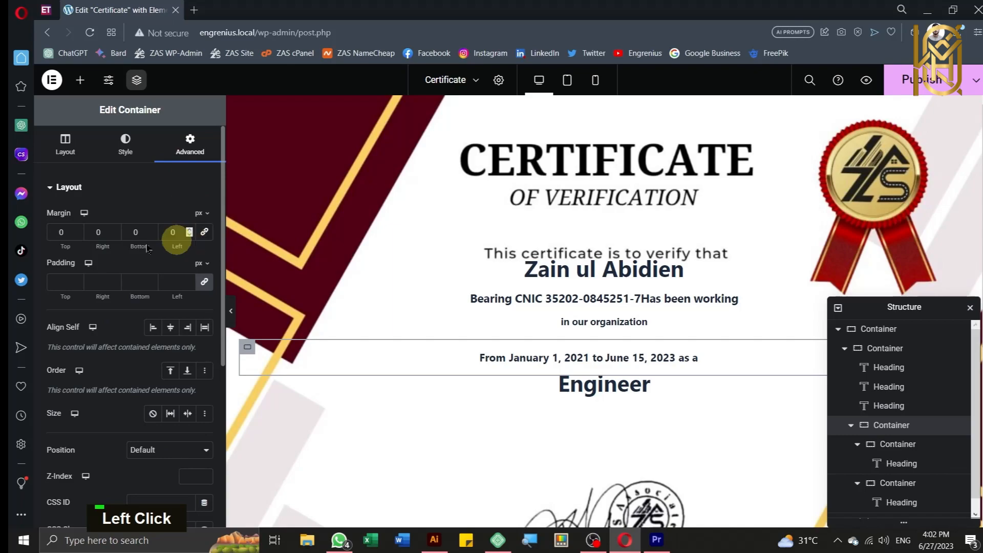
click(77, 236)
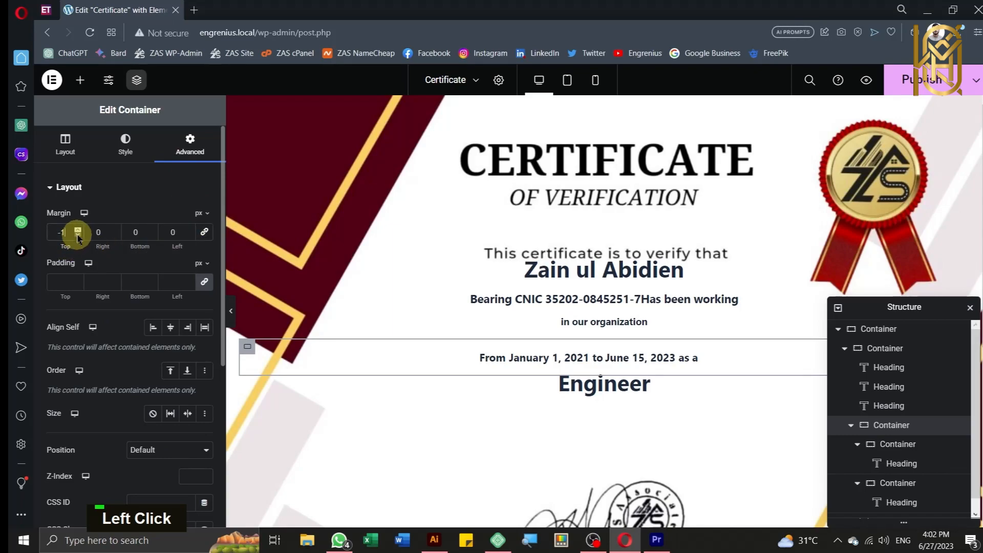
click(77, 236)
click(78, 236)
click(77, 236)
click(78, 237)
click(77, 236)
click(77, 236)
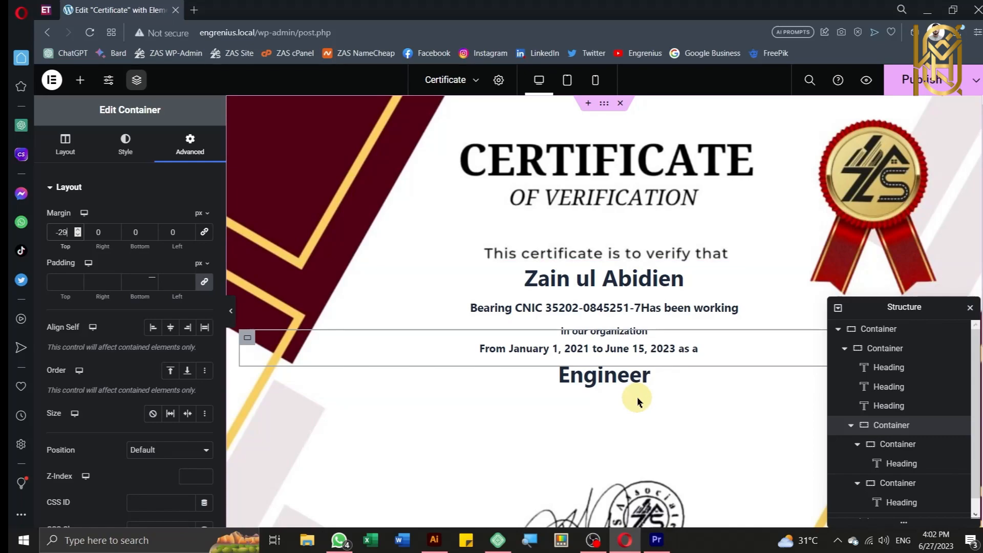
scroll(637, 401, down, 1)
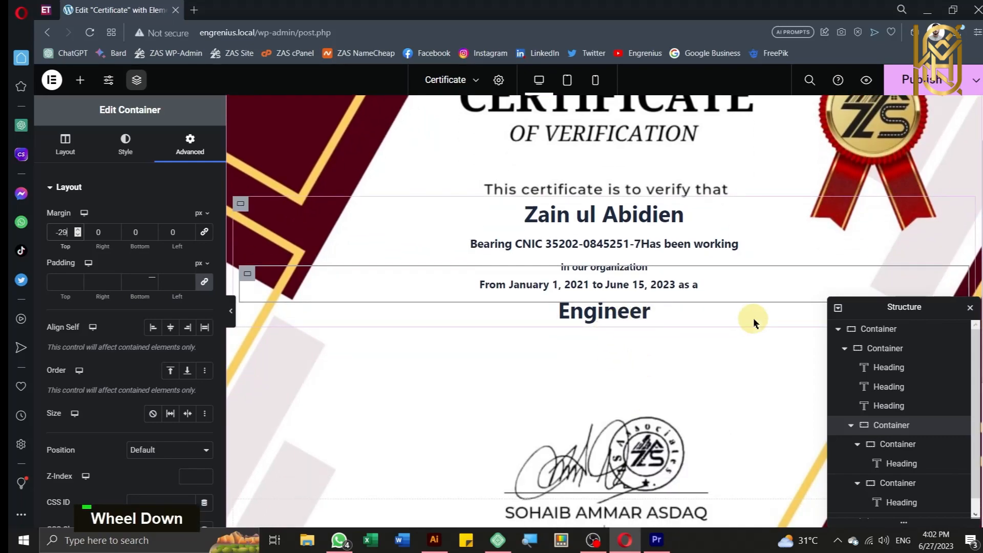
Step: Create a single Flexbox container below the signature with Justify Content Center and Align Items End
click(609, 361)
scroll(609, 361, down, 4)
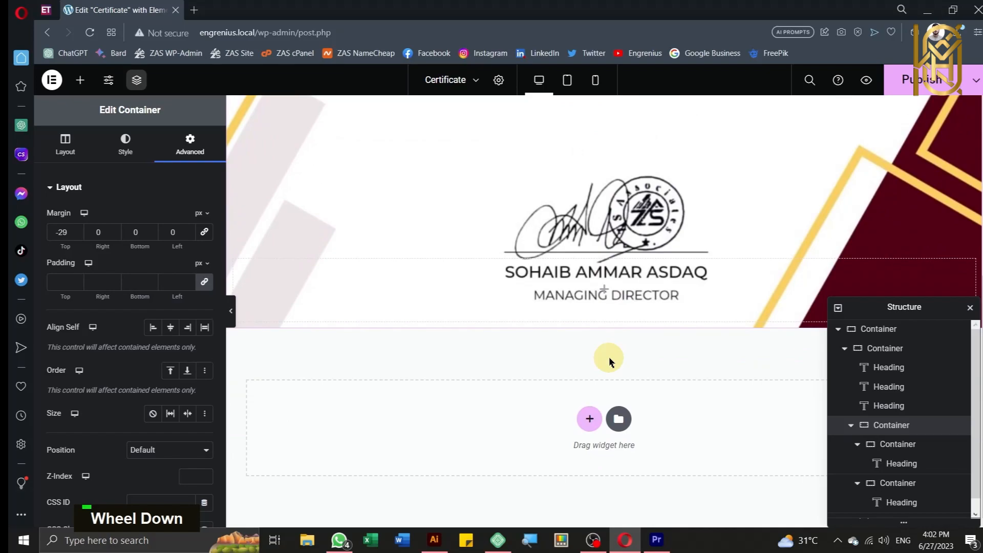
click(588, 419)
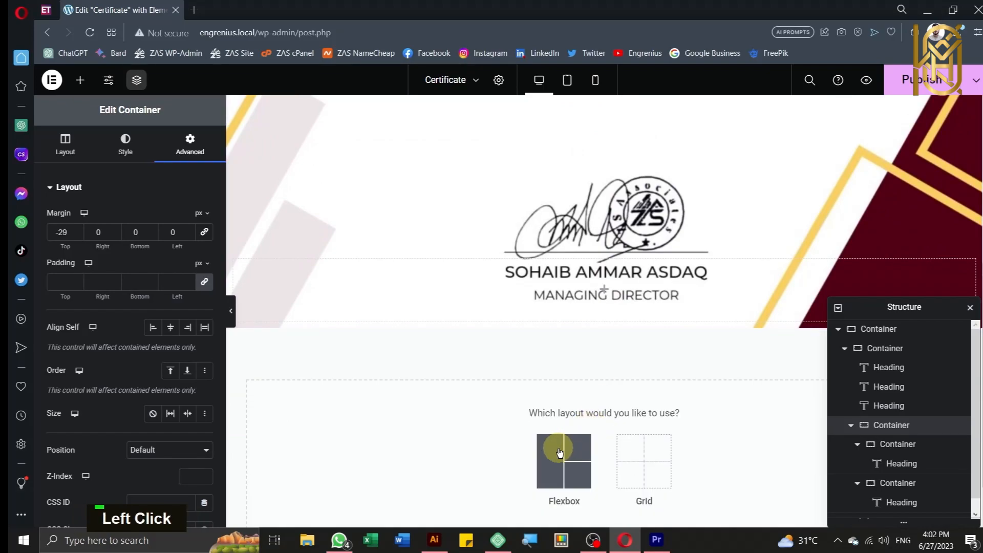
click(559, 452)
click(439, 456)
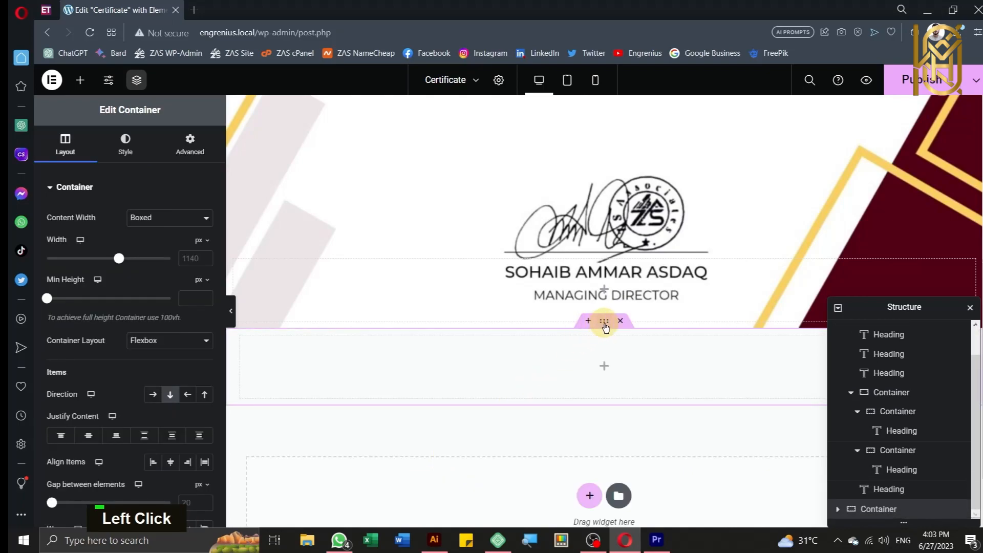
scroll(102, 327, down, 3)
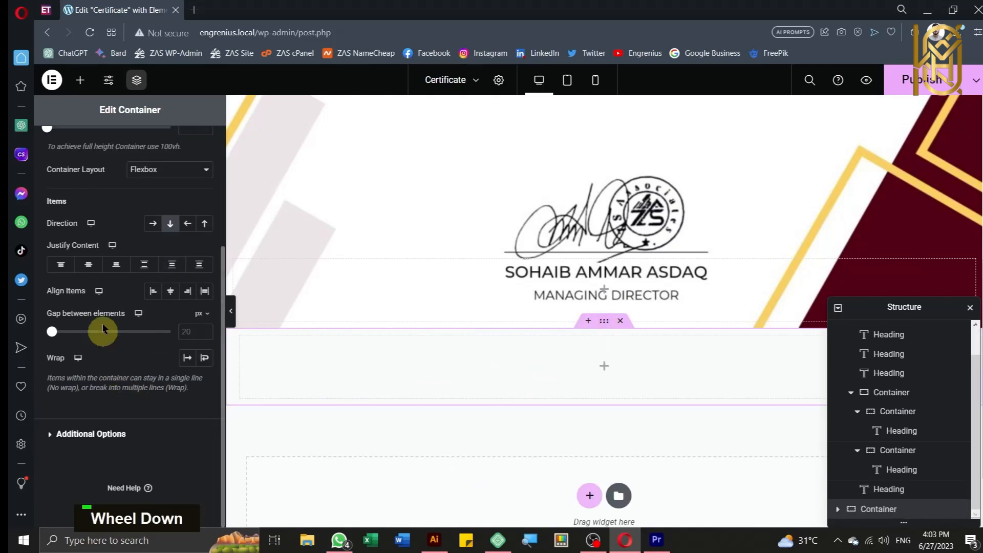
click(88, 264)
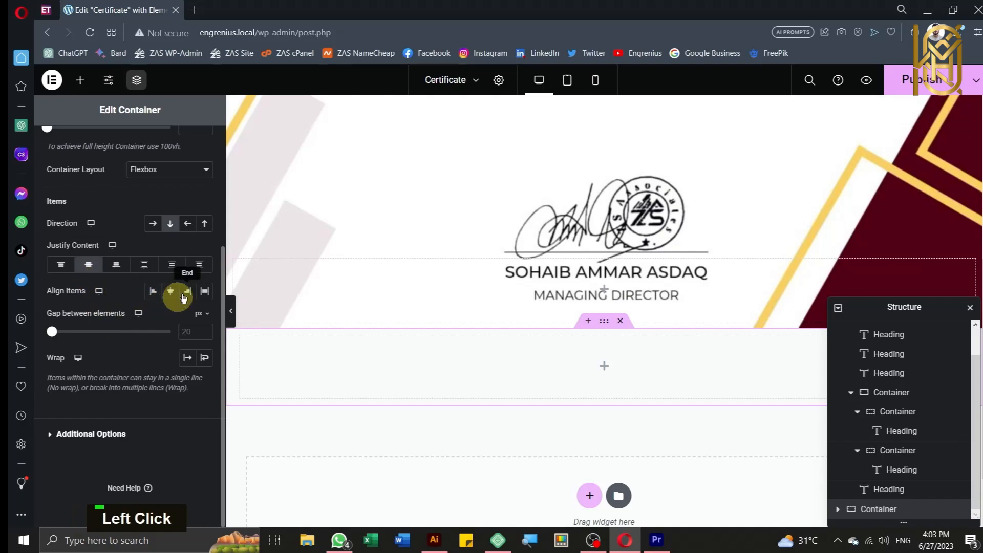
click(187, 292)
scroll(626, 420, up, 4)
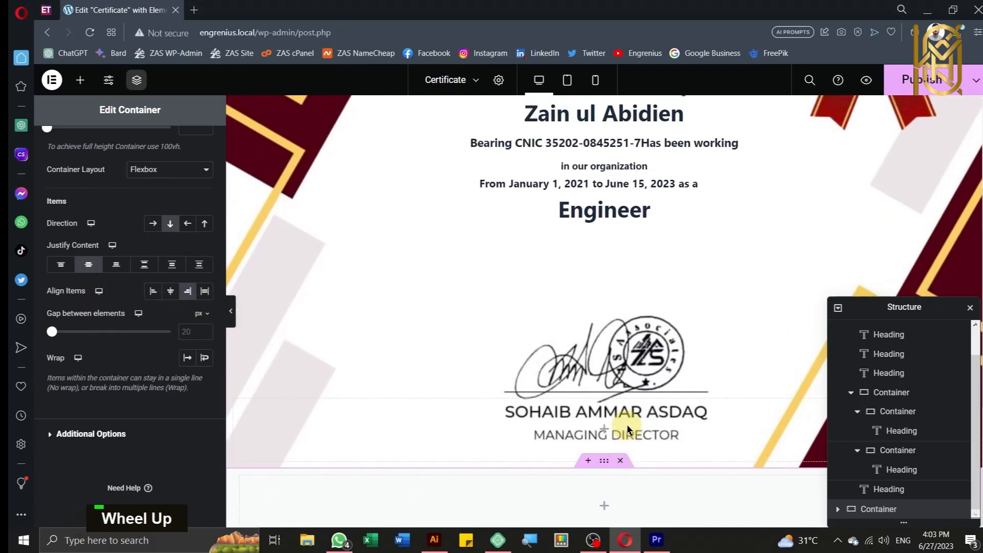
click(80, 80)
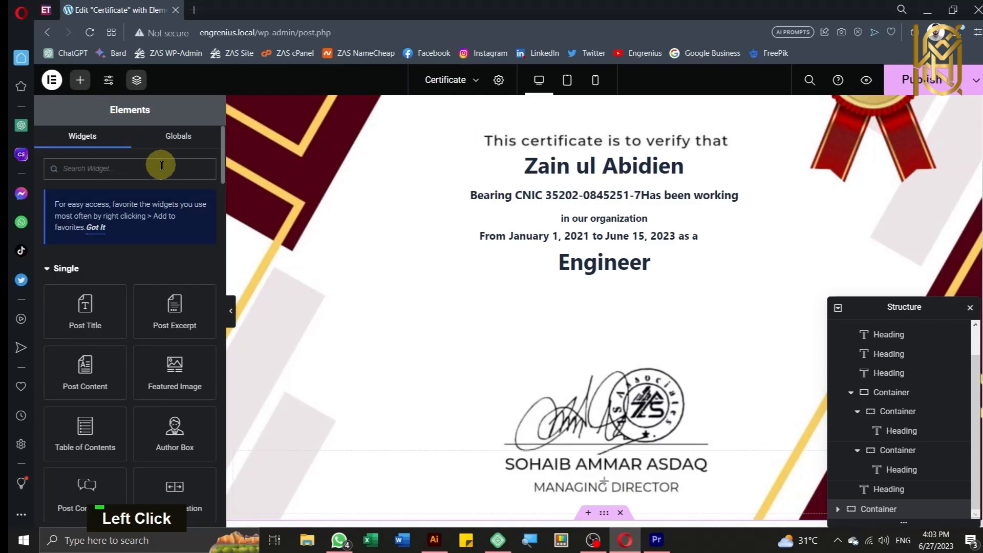
Step: Search for 'button' and drop a Button widget into the new container, keeping the Default type
text(butt)
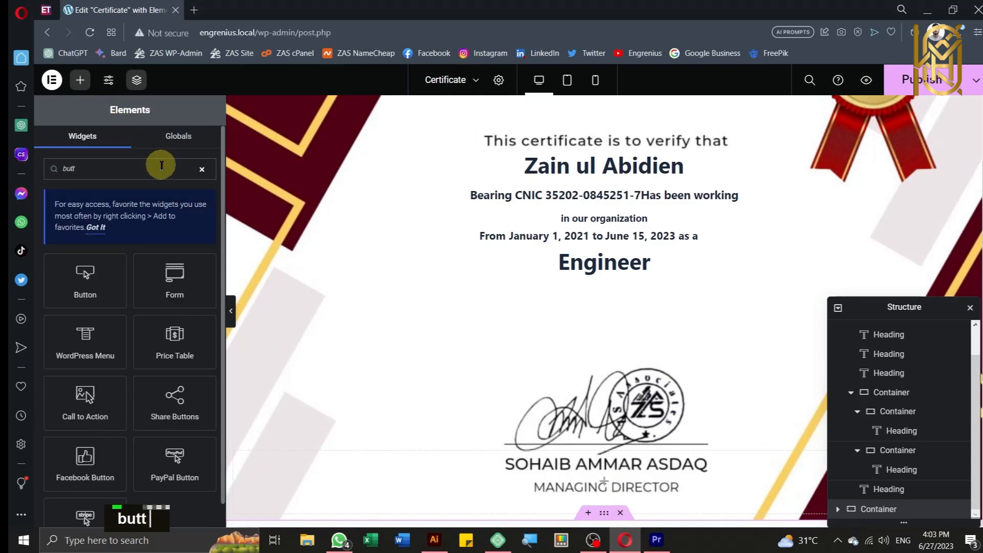
scroll(564, 256, down, 3)
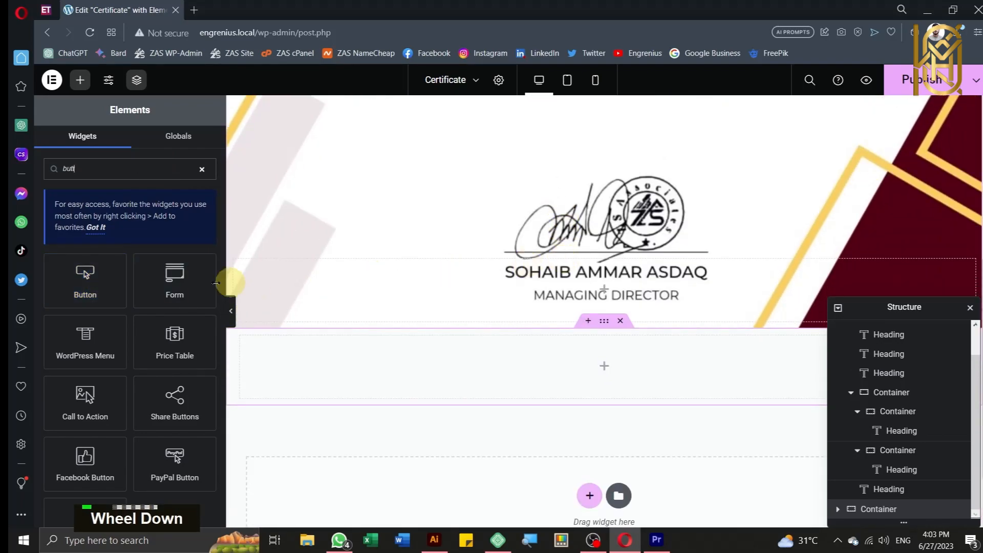
text(tt)
drag(105, 286, 628, 368)
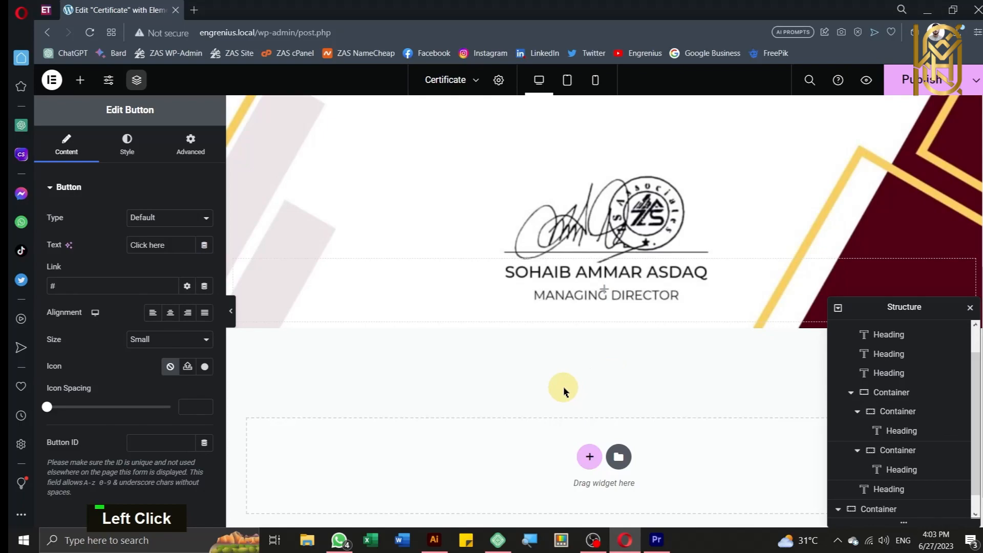
scroll(530, 391, down, 1)
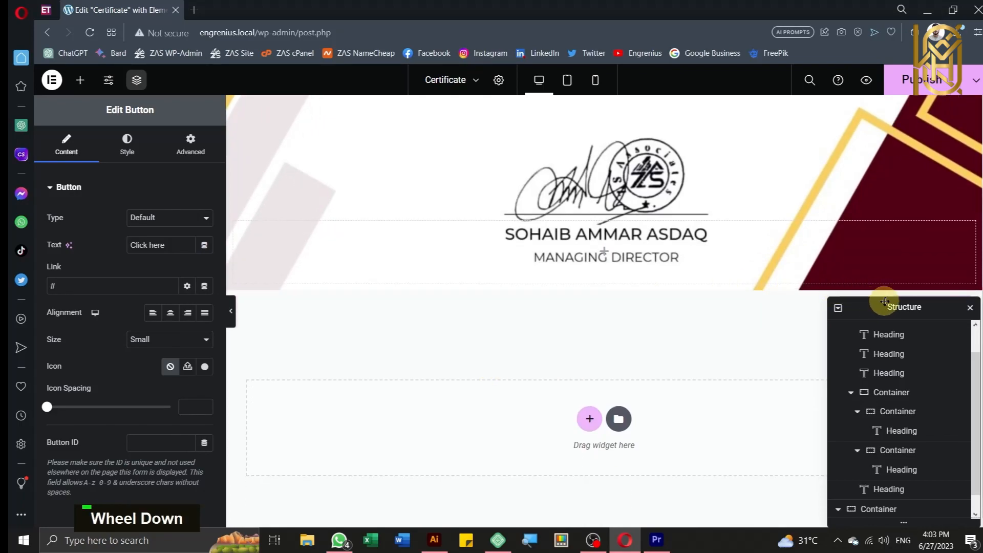
drag(885, 301, 878, 380)
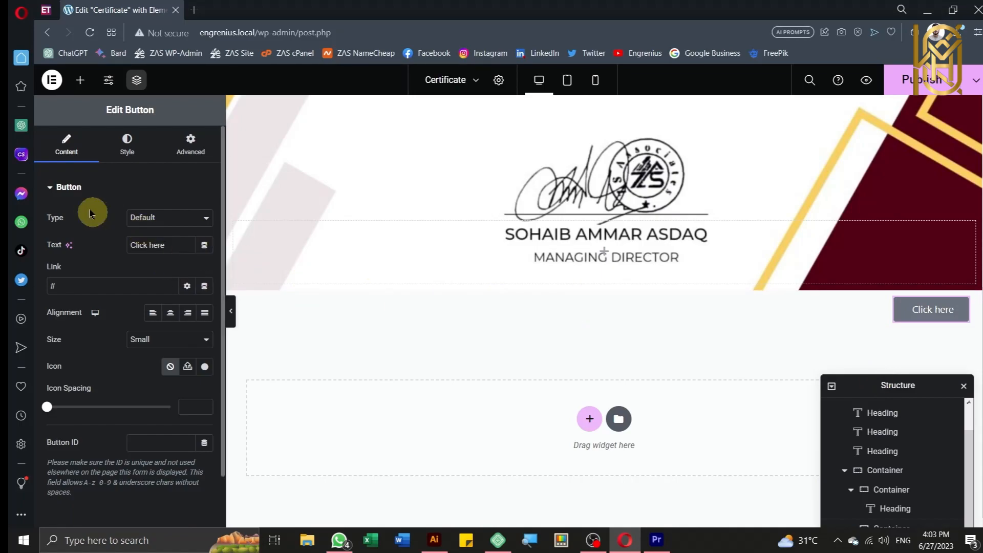
click(136, 217)
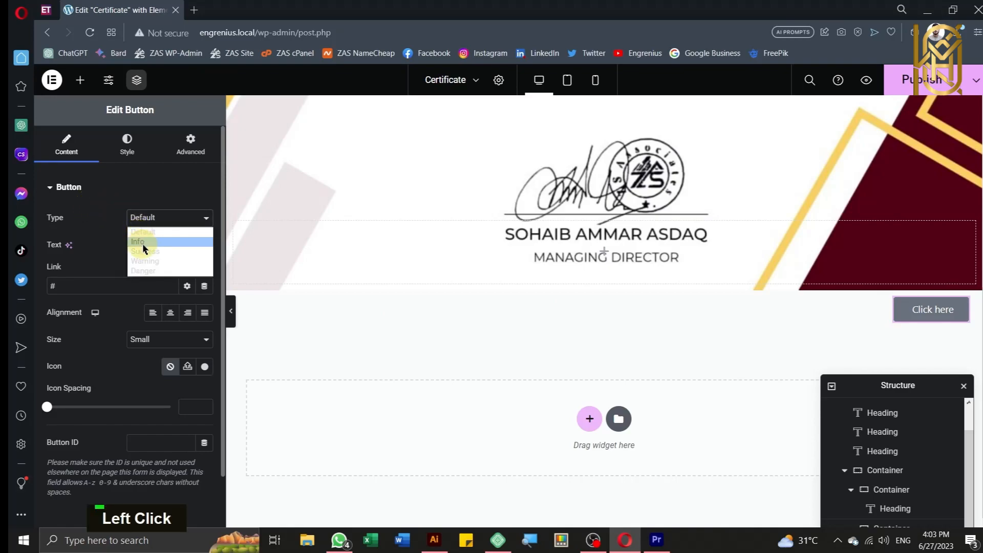
click(144, 233)
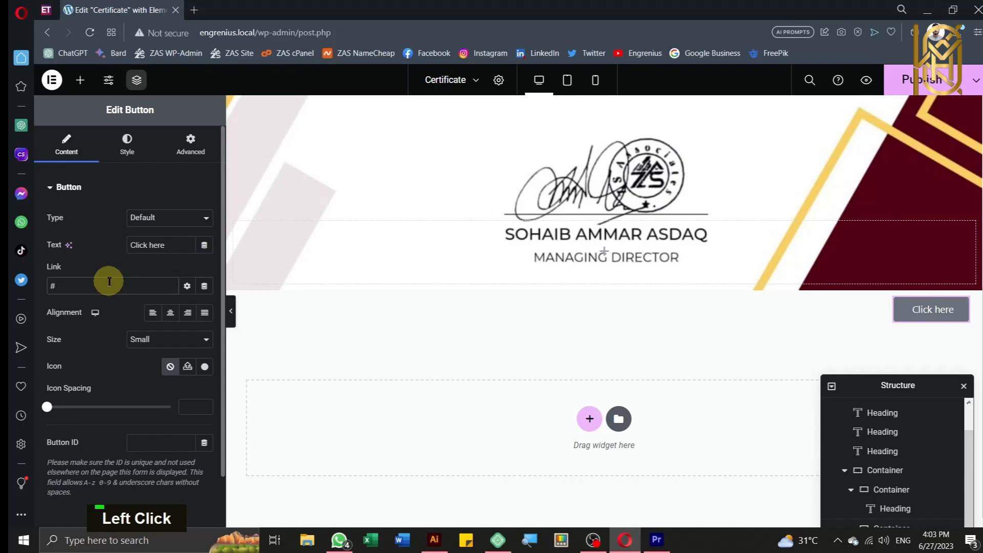
Step: Set the button link to the ACF URL Field with key Experience Letter
click(109, 281)
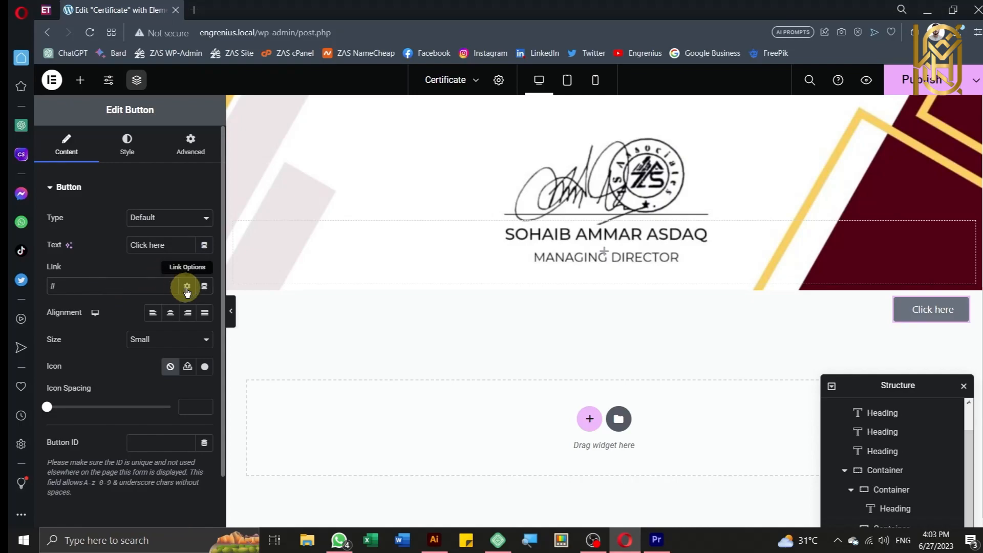
click(205, 287)
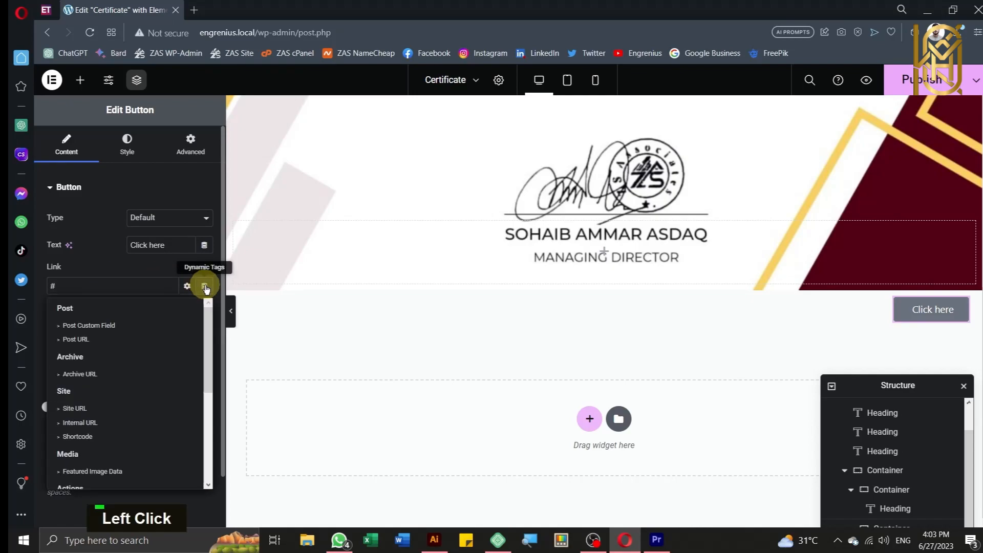
scroll(116, 469, down, 3)
click(109, 475)
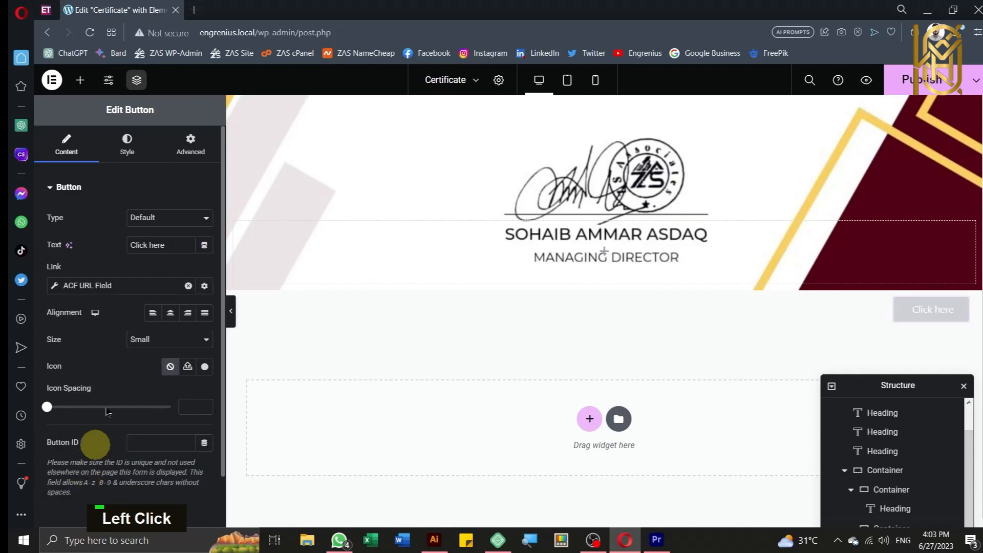
click(55, 288)
click(155, 344)
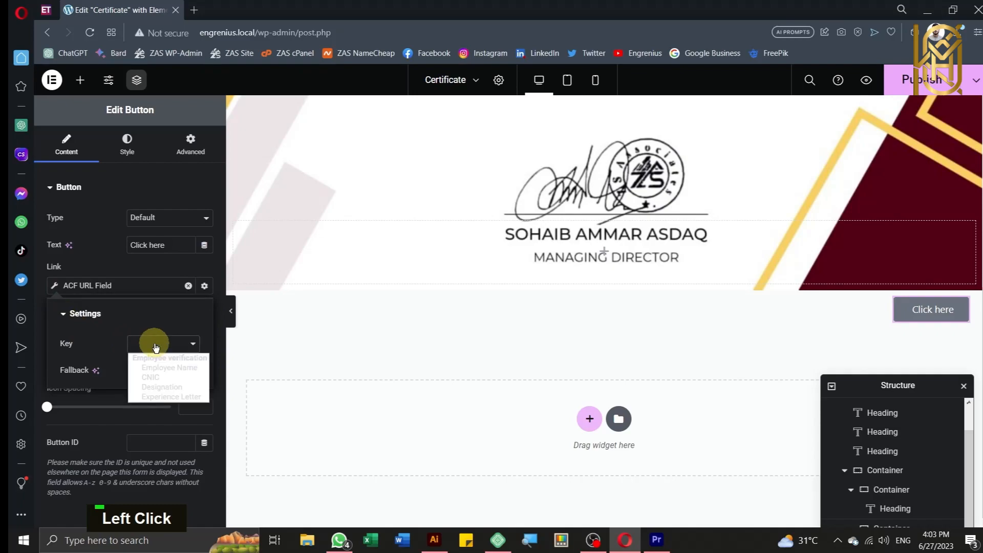
click(164, 397)
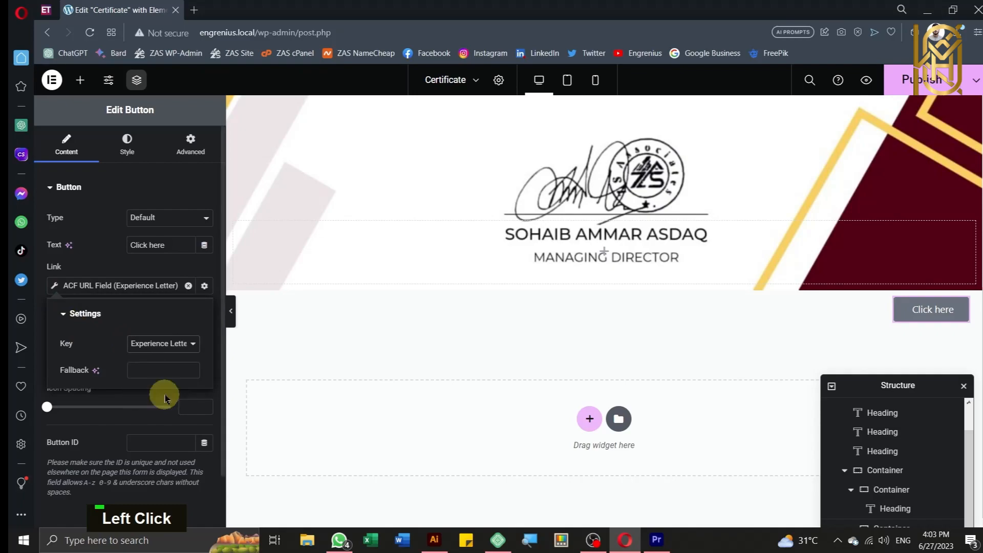
click(120, 193)
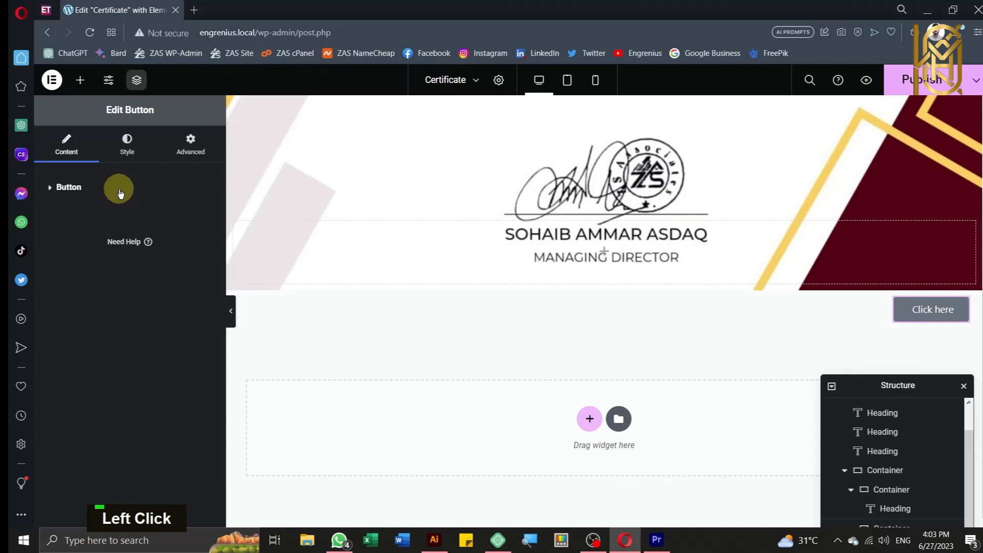
click(65, 187)
drag(177, 243, 92, 233)
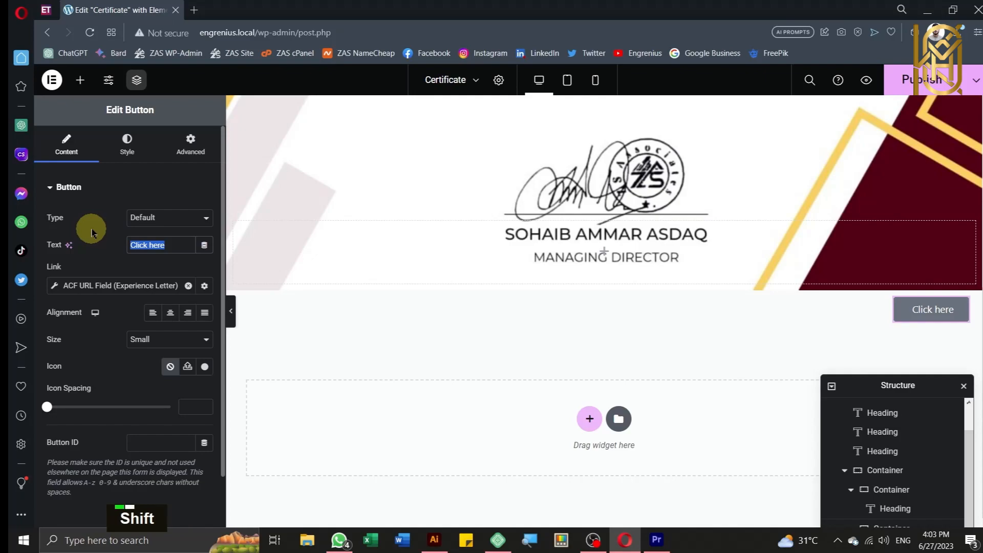
Step: Label the button 'Download Experience Letter', linked to the ACF Experience Letter URL field
text(Down)
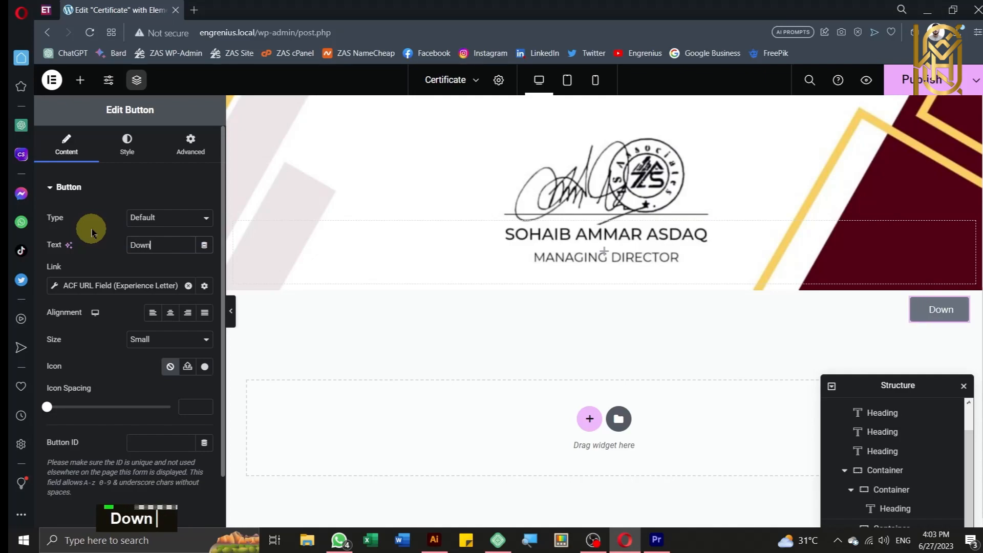
text(load )
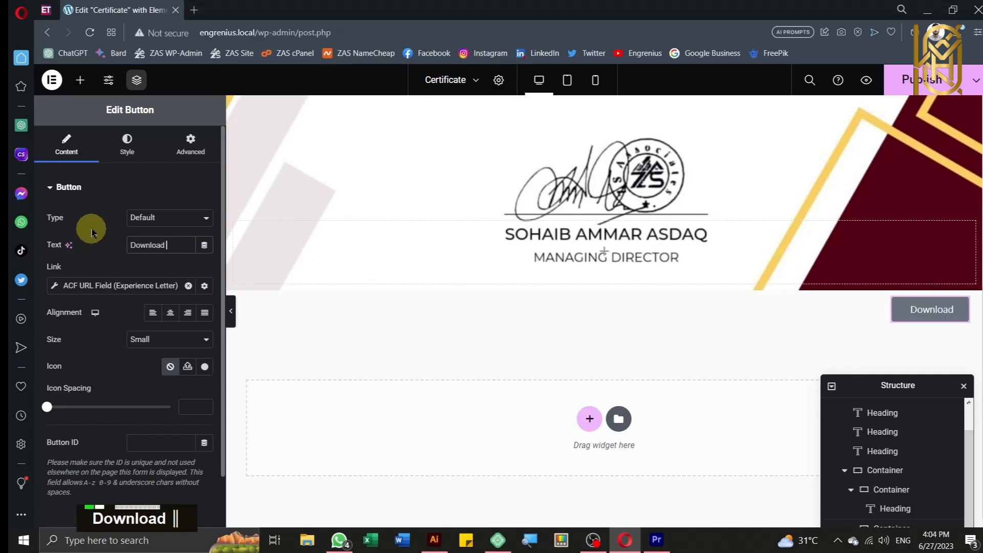
text(Expe)
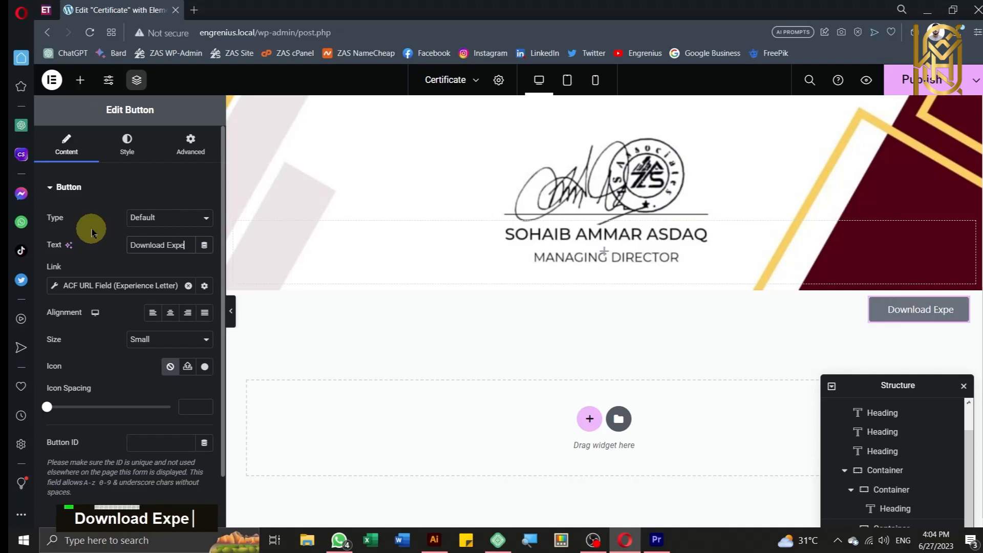
text(rienc)
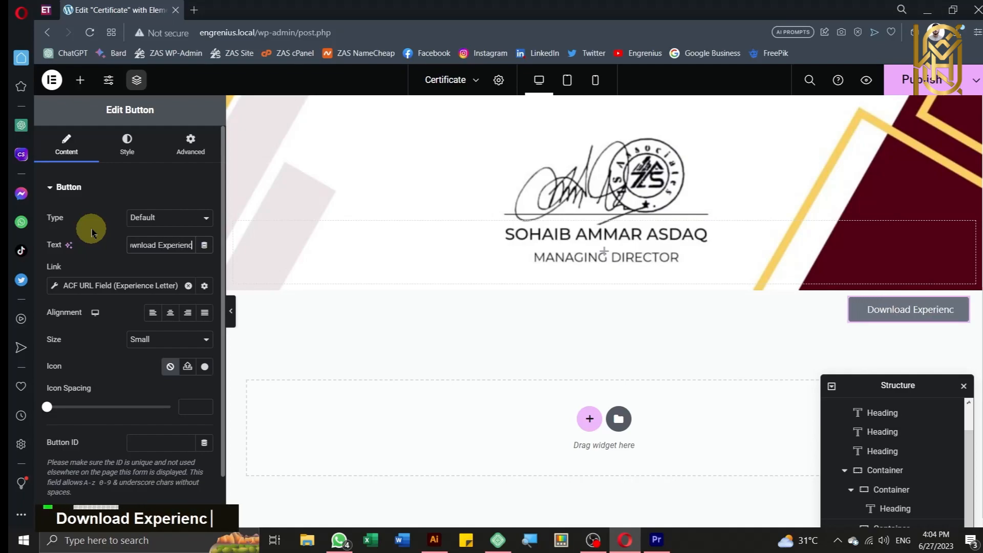
text(e Letter)
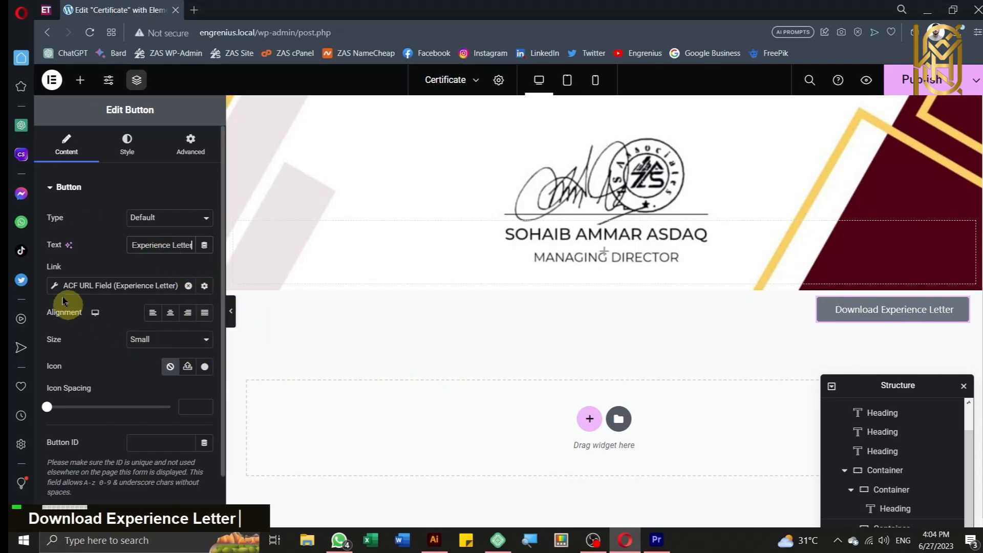
scroll(175, 342, down, 1)
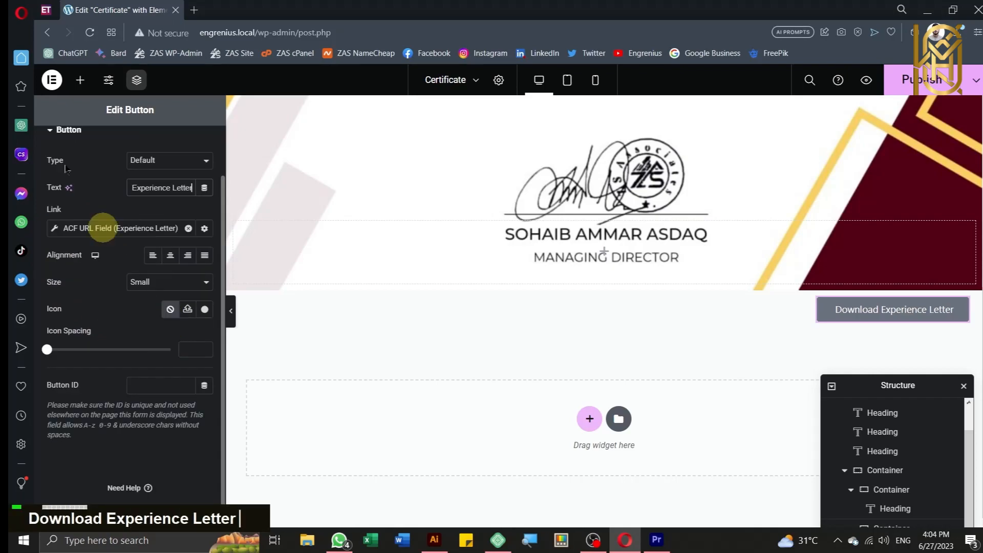
scroll(122, 231, up, 1)
click(136, 146)
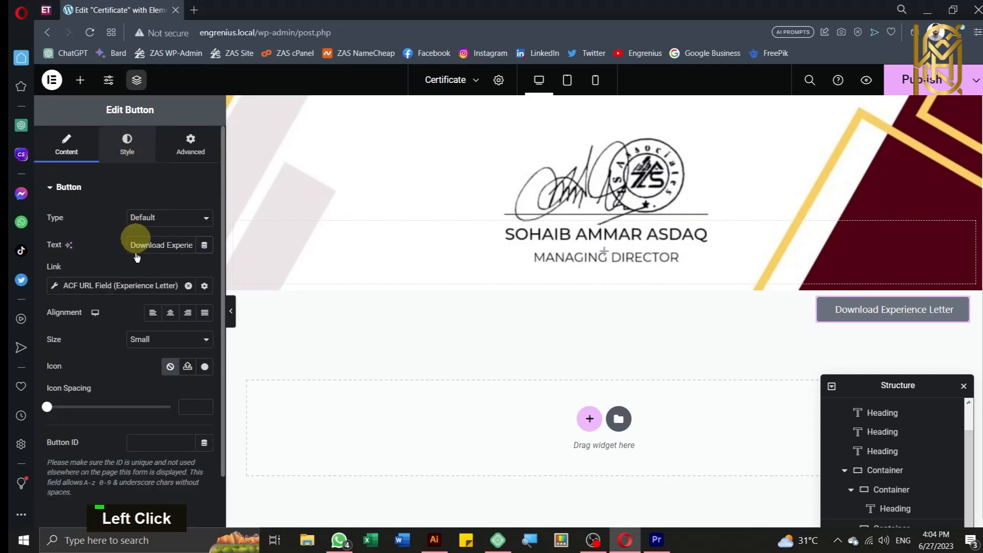
Step: Give the button #FFFEFE hover text and a gradient hover background starting at #783232
click(149, 272)
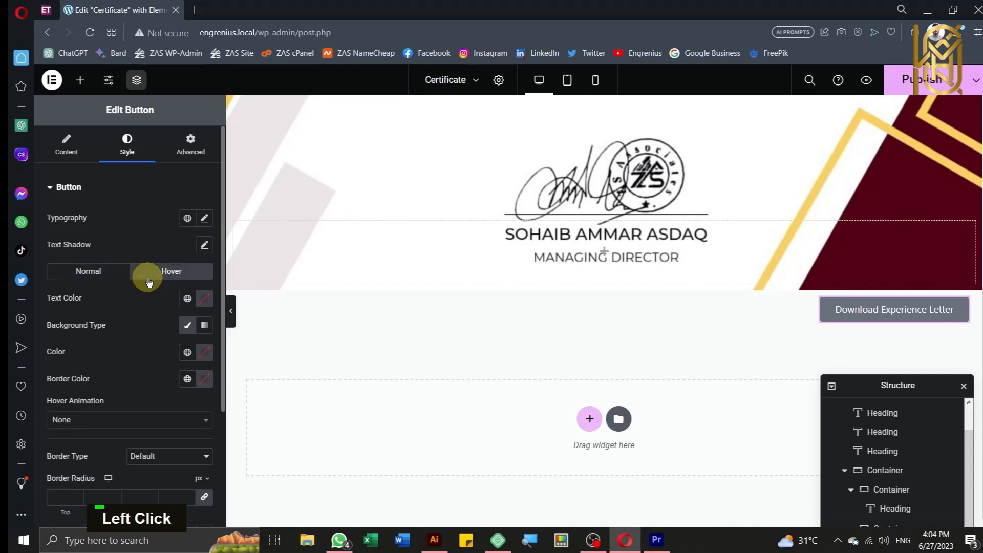
click(204, 299)
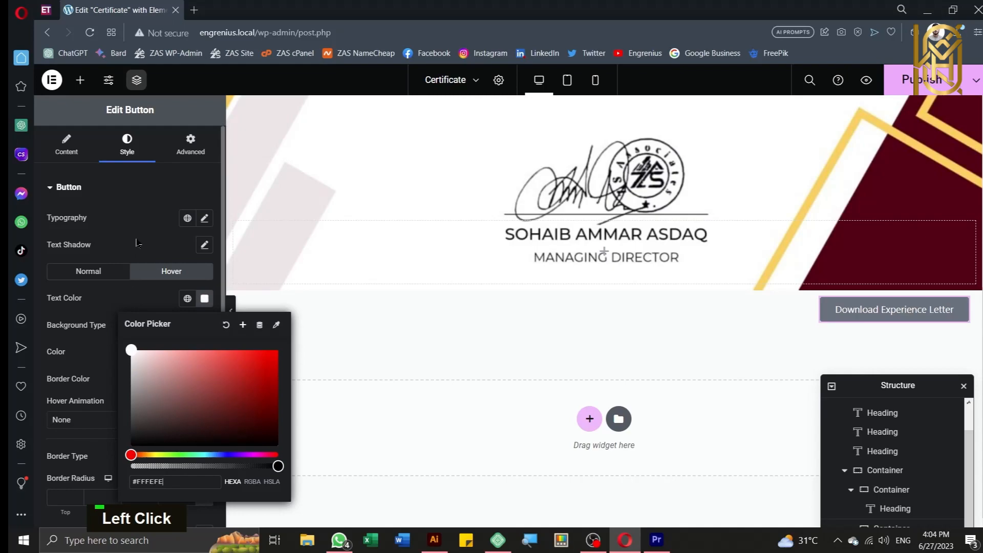
click(155, 292)
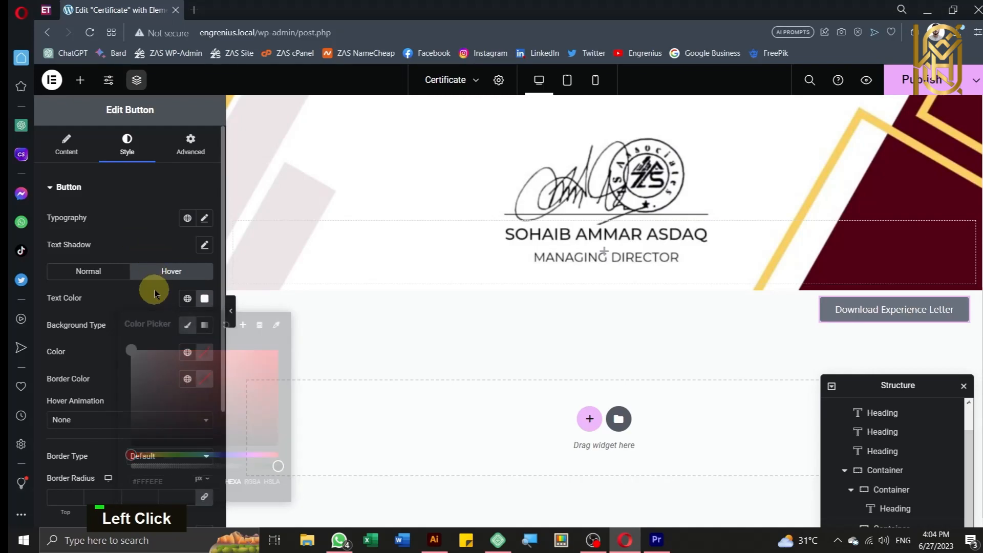
click(207, 332)
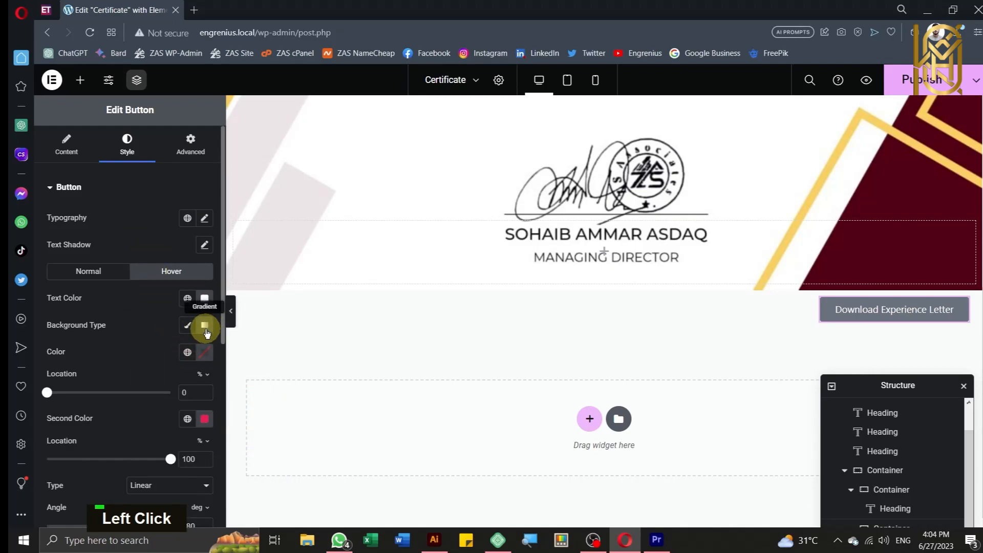
click(205, 360)
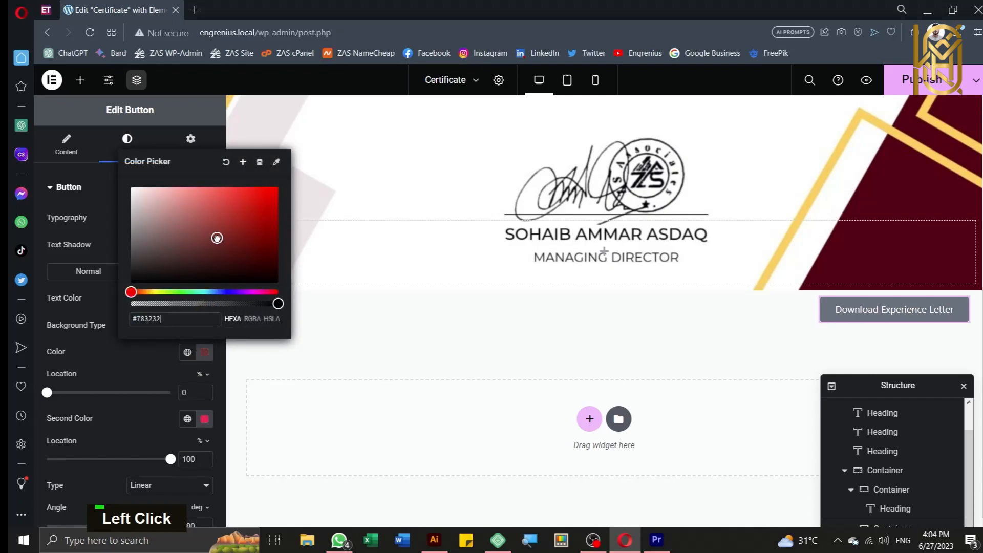
click(104, 351)
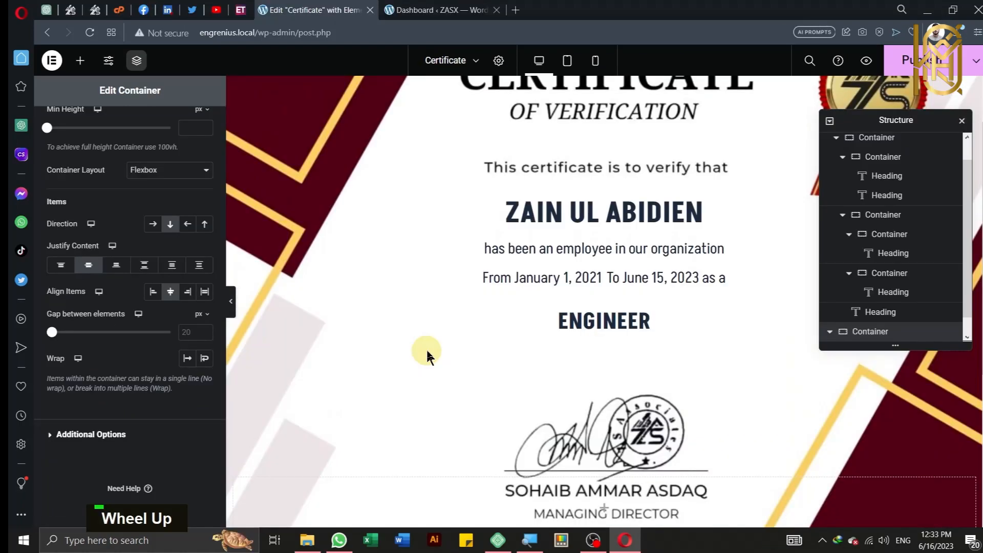
scroll(423, 351, up, 2)
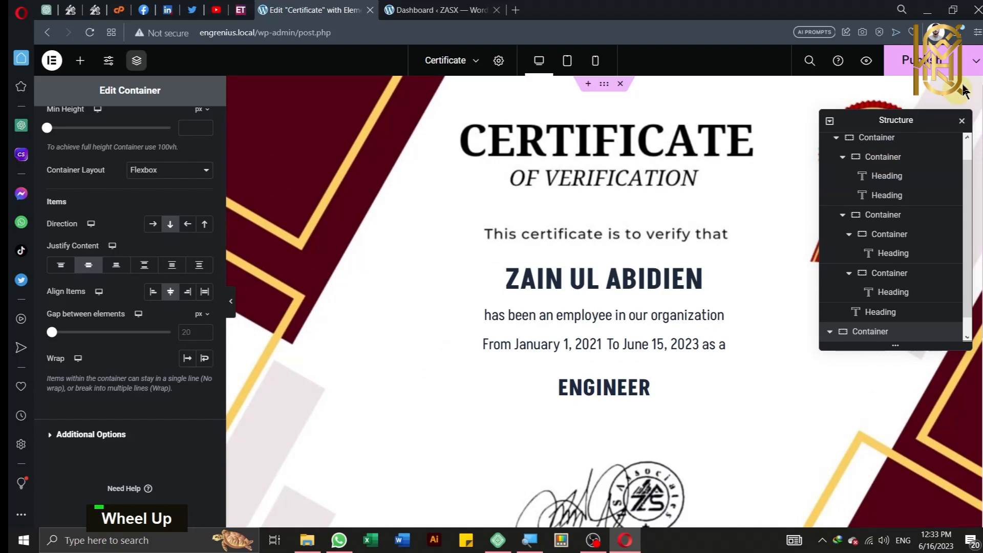
Step: Update the certificate design and return to the refreshed Employee verifies list
click(932, 72)
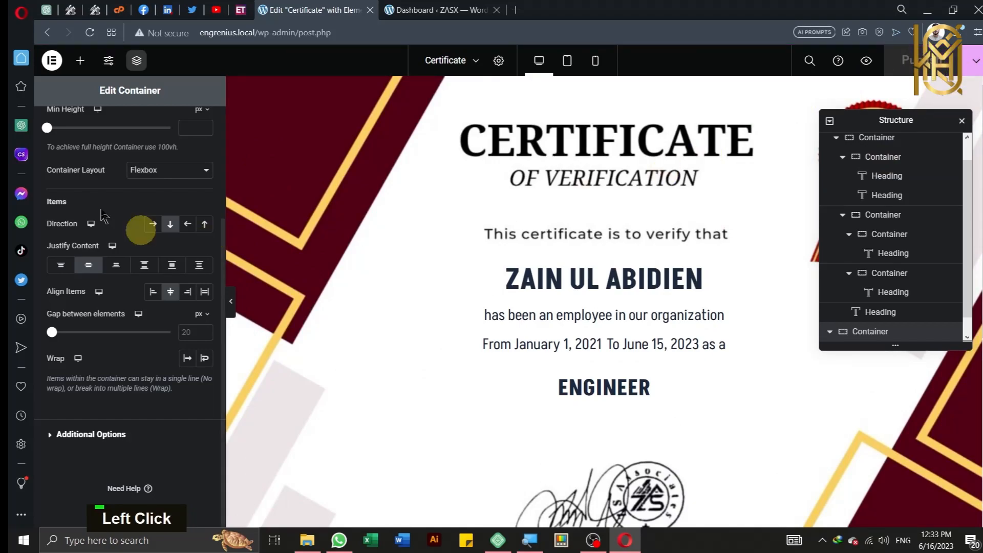
click(48, 36)
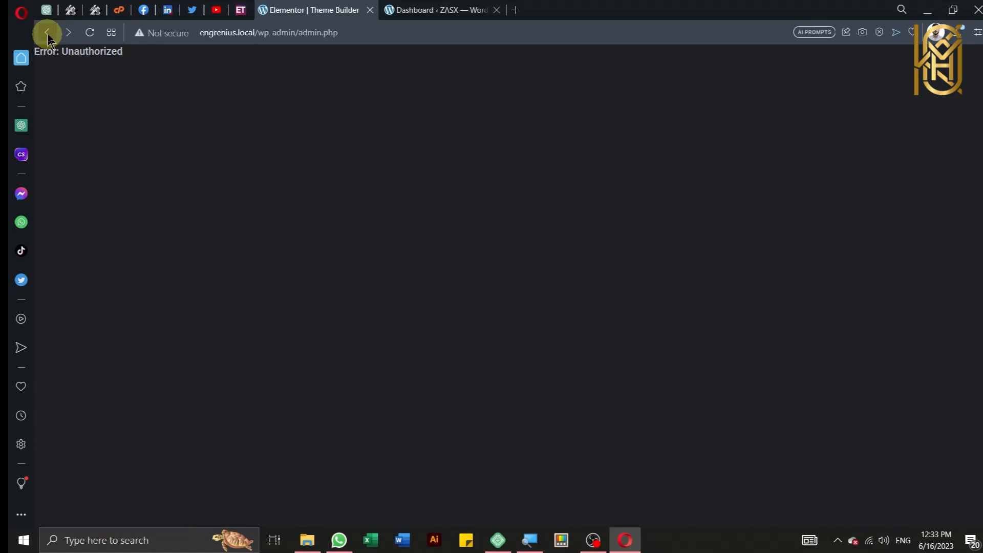
click(48, 34)
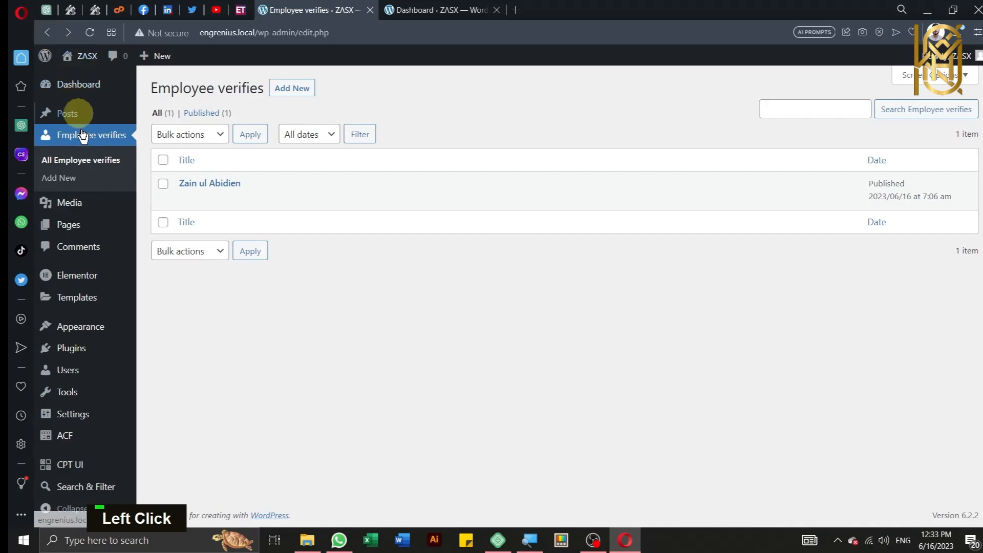
click(91, 164)
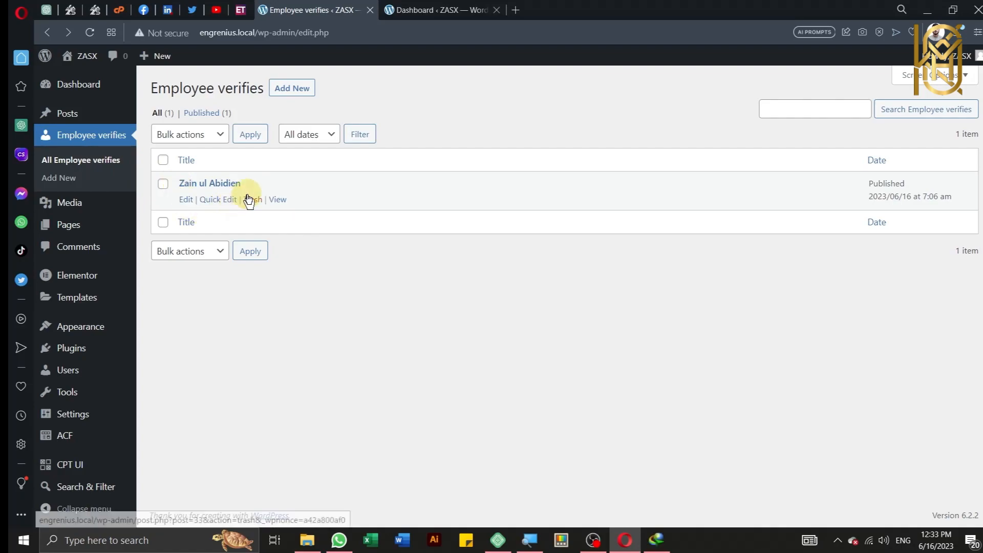
Step: Open an employee entry's certificate page in a new tab, review it, then close it
right_click(277, 199)
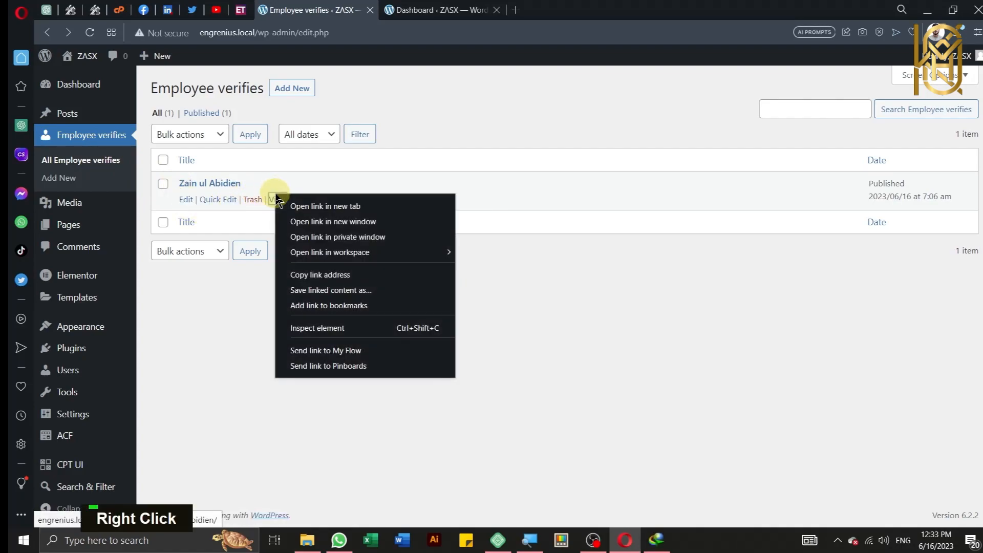
click(289, 204)
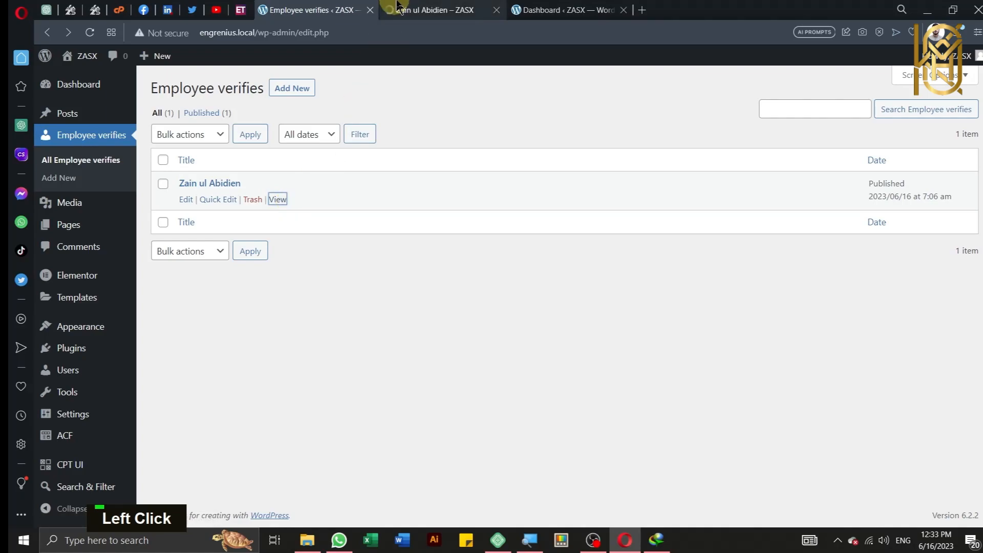
click(420, 6)
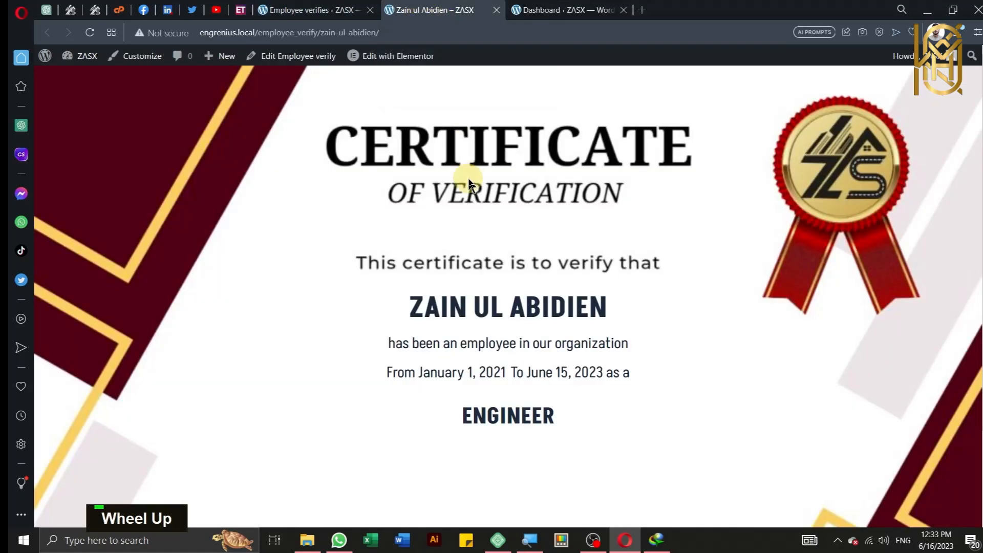
scroll(479, 245, down, 1)
scroll(478, 245, down, 1)
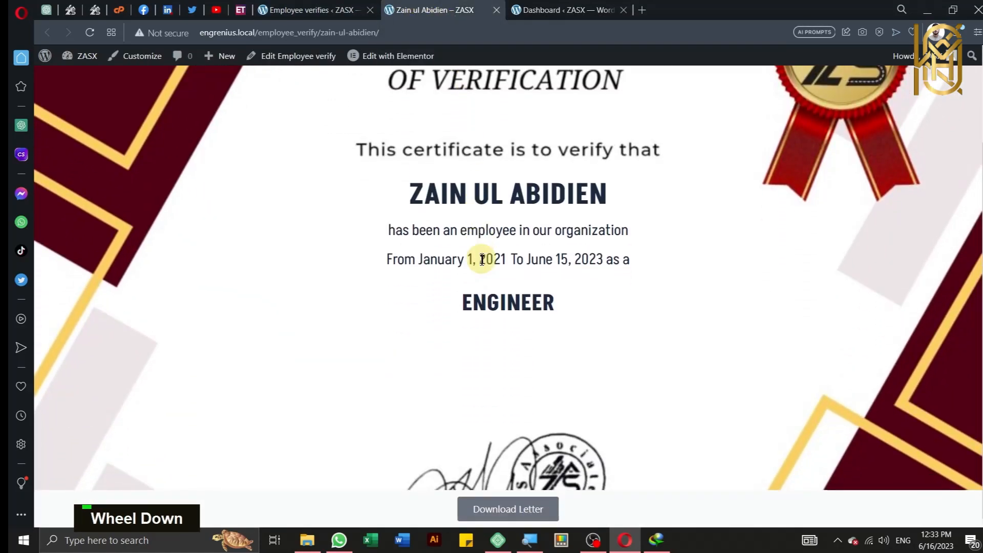
scroll(483, 262, up, 2)
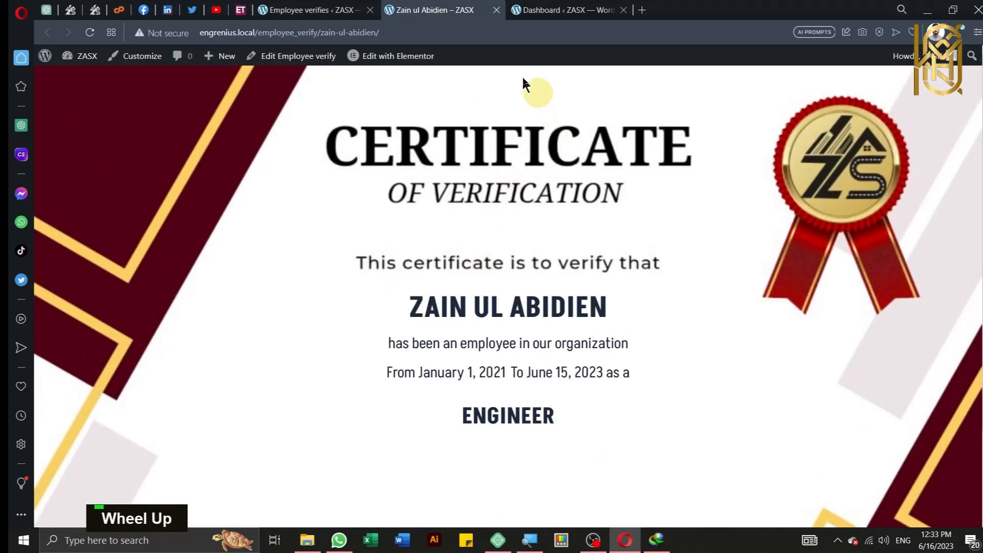
click(496, 13)
click(496, 12)
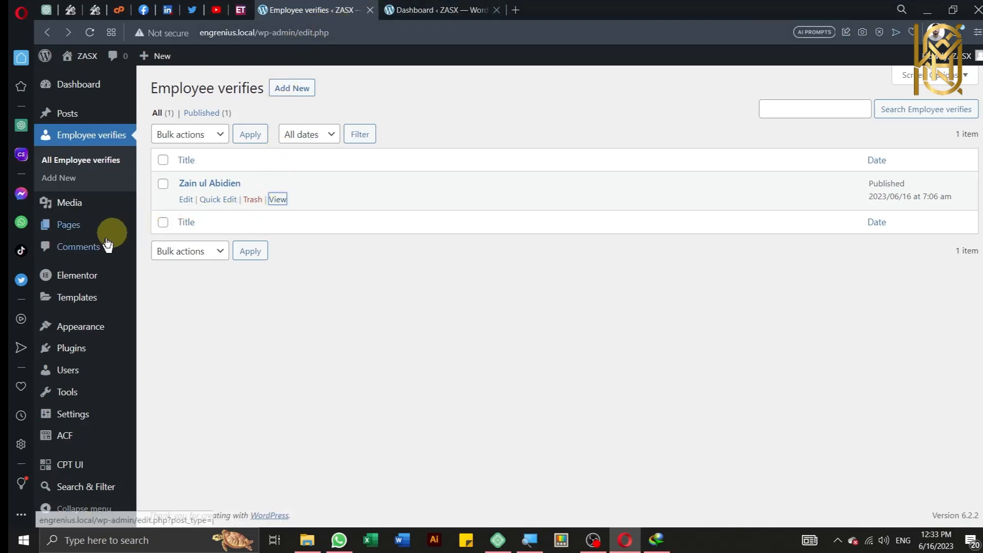
Step: Start a new page and title it 'Verify'
click(70, 227)
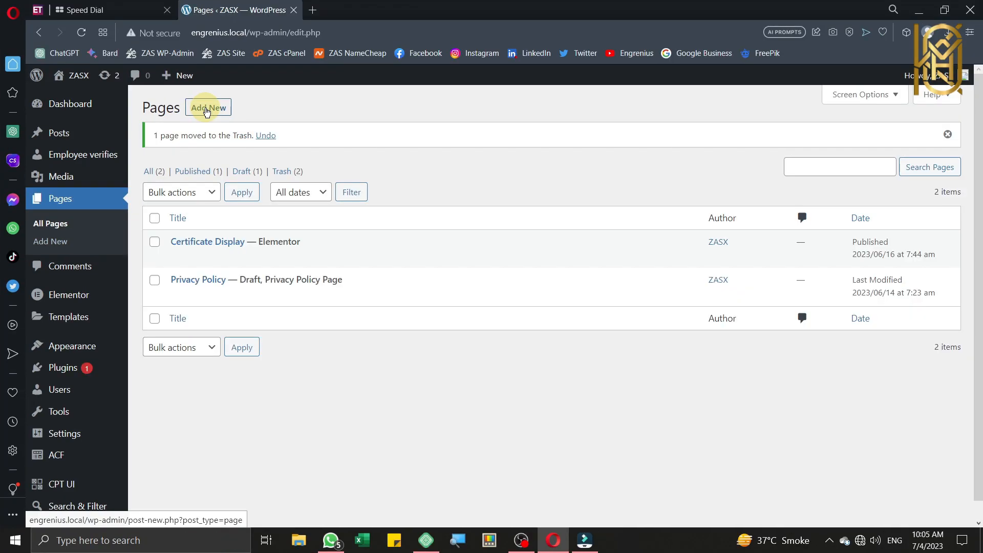
key(ctrl)
key(ctrl)
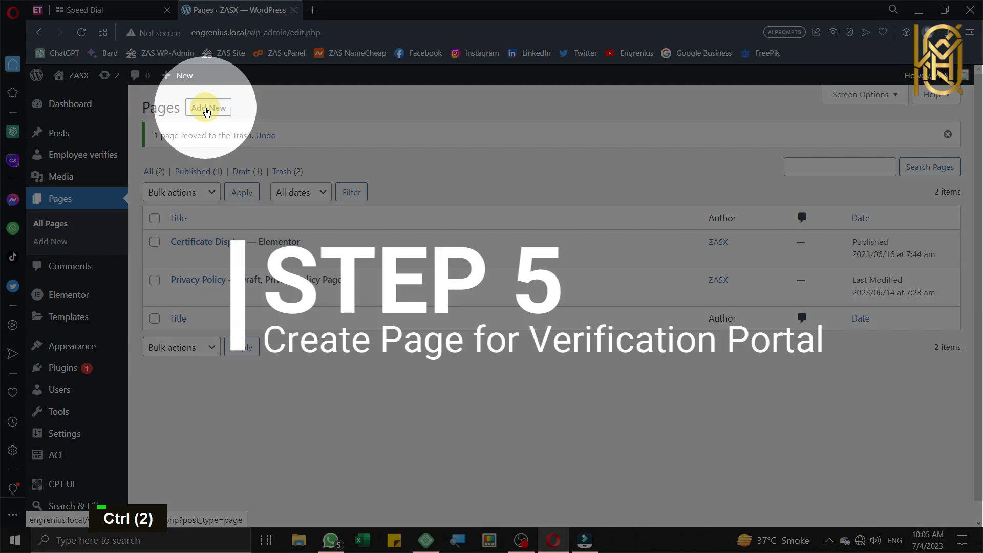
key(ctrl)
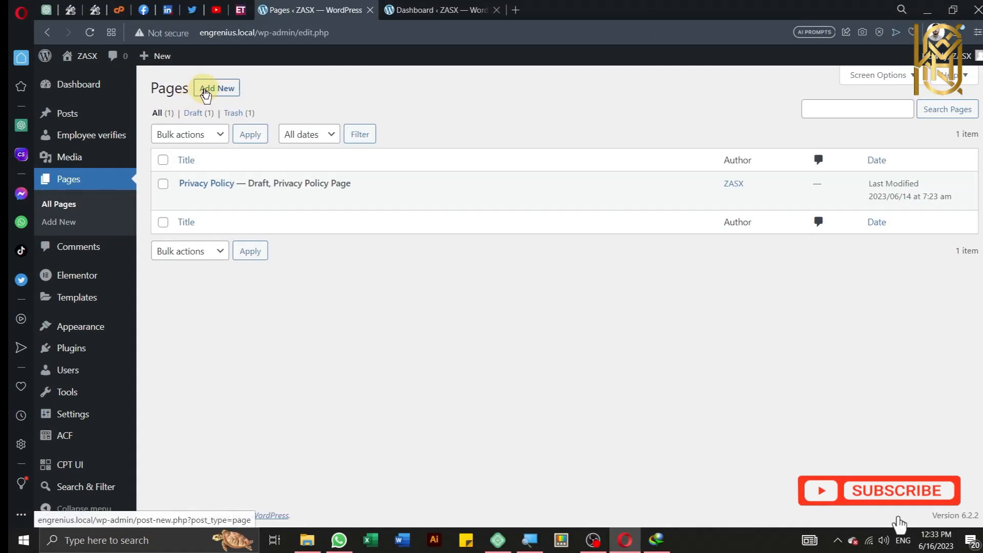
click(203, 88)
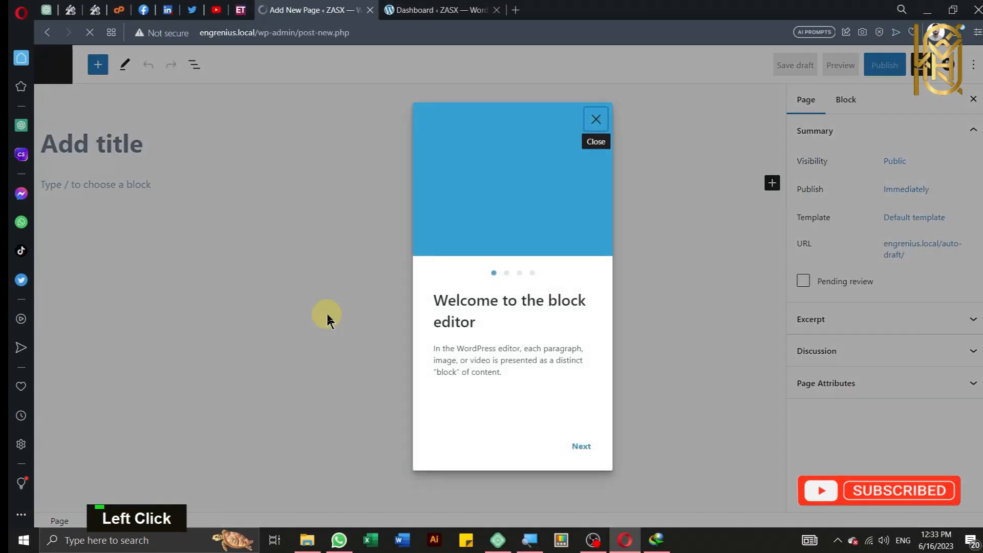
click(596, 121)
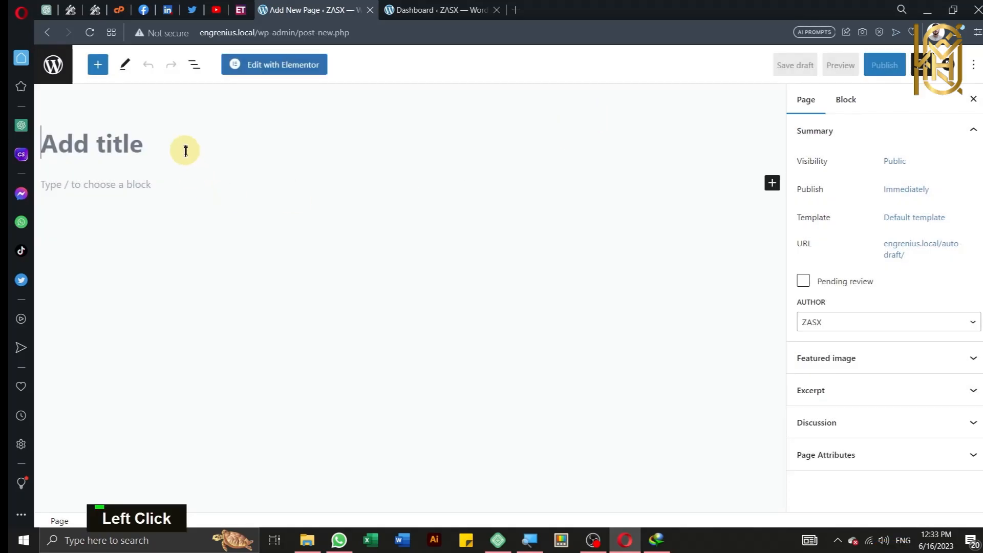
text(V)
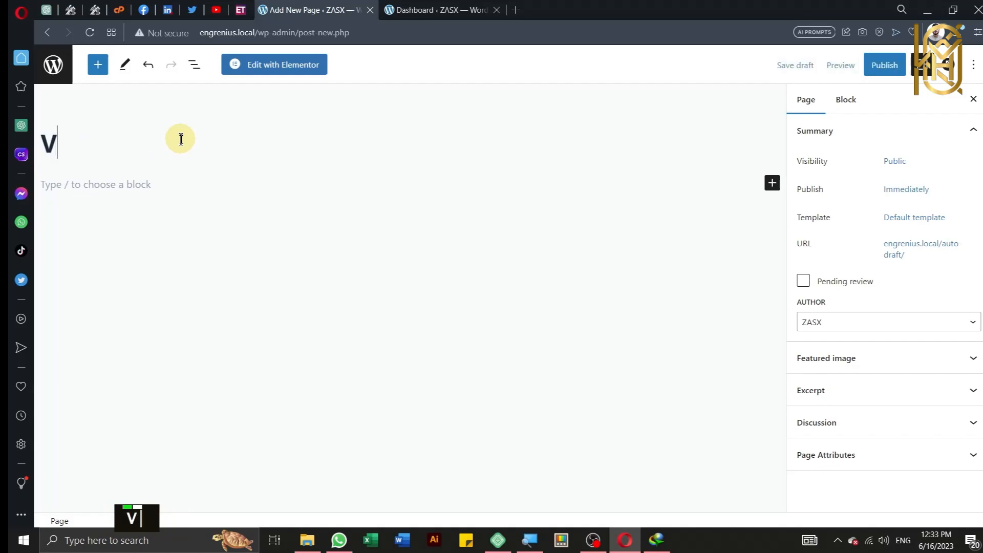
text(erify)
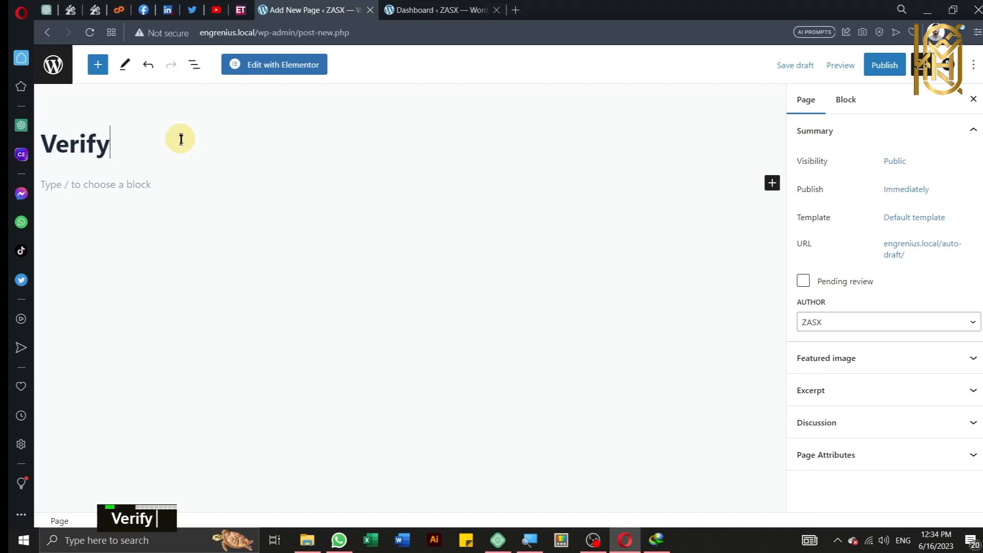
Step: Publish the Verify page and open it in Elementor
click(883, 65)
click(861, 67)
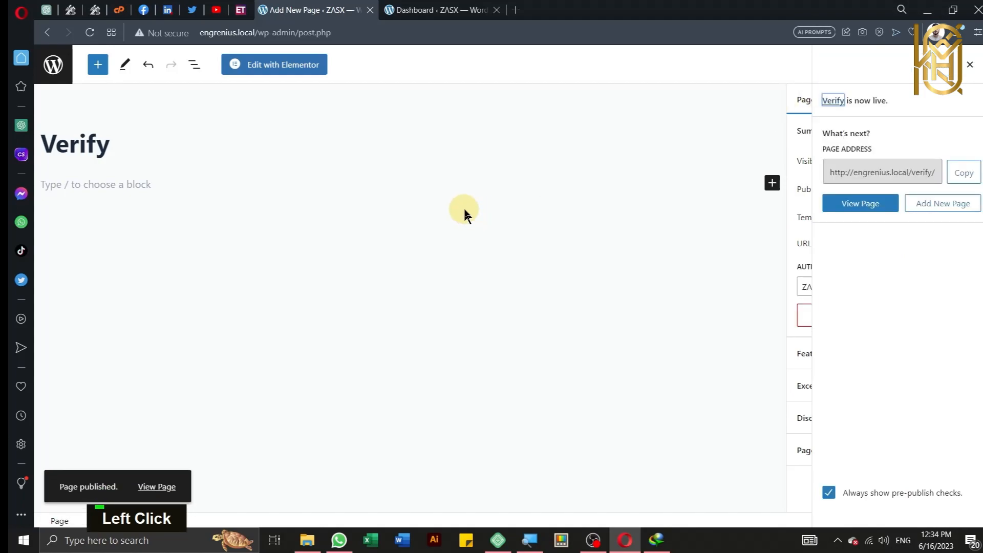
click(282, 64)
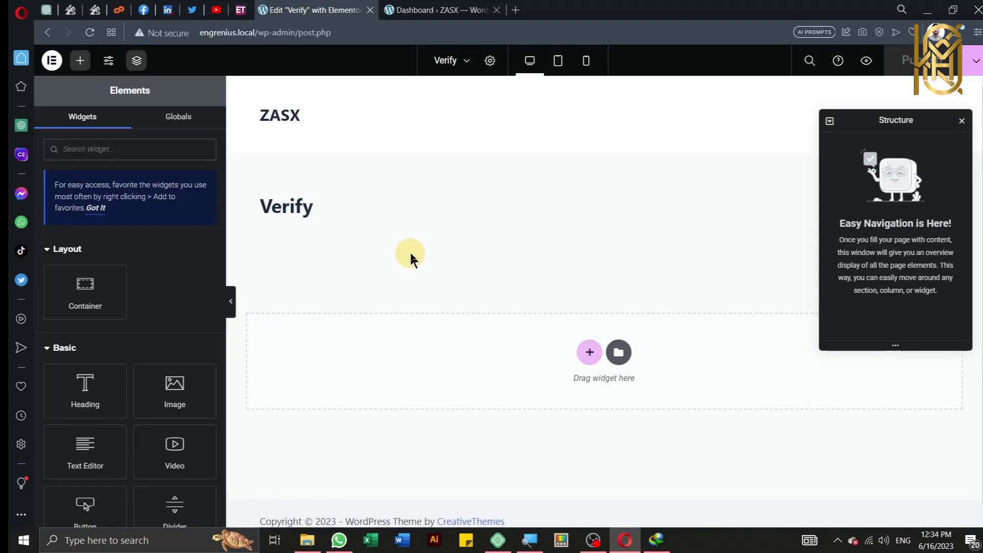
Step: Add a grid container reduced to one column, with Full Width content width
key(alt)
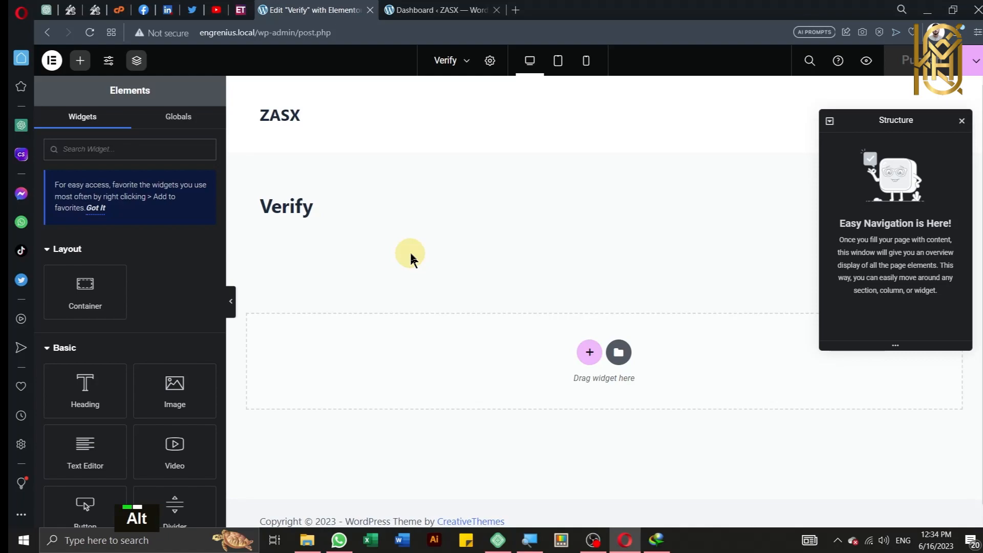
key(alt+r)
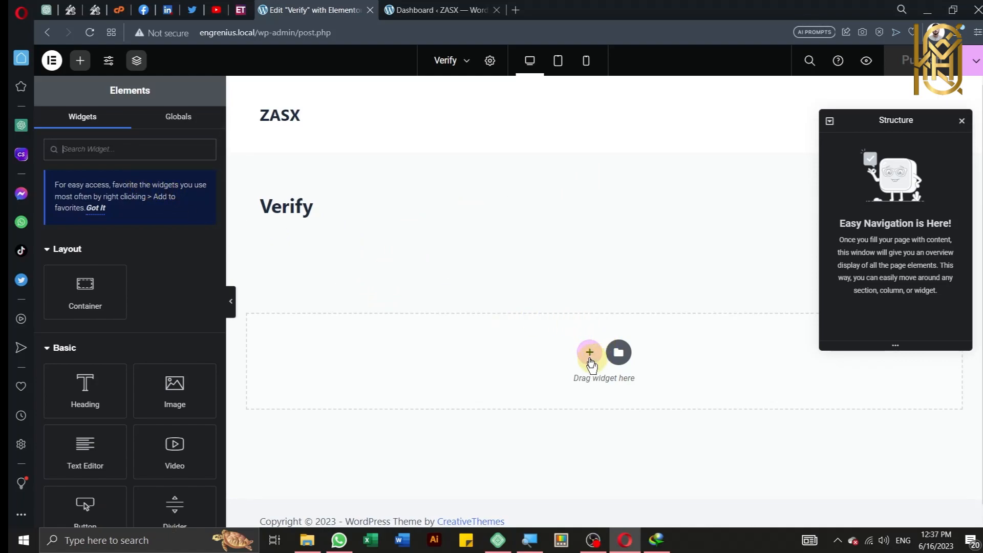
click(589, 357)
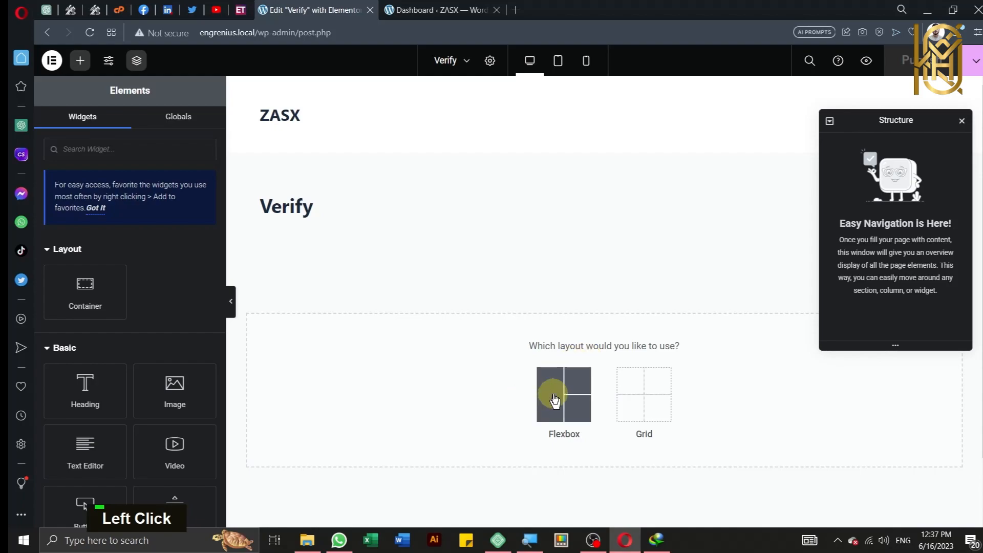
click(625, 395)
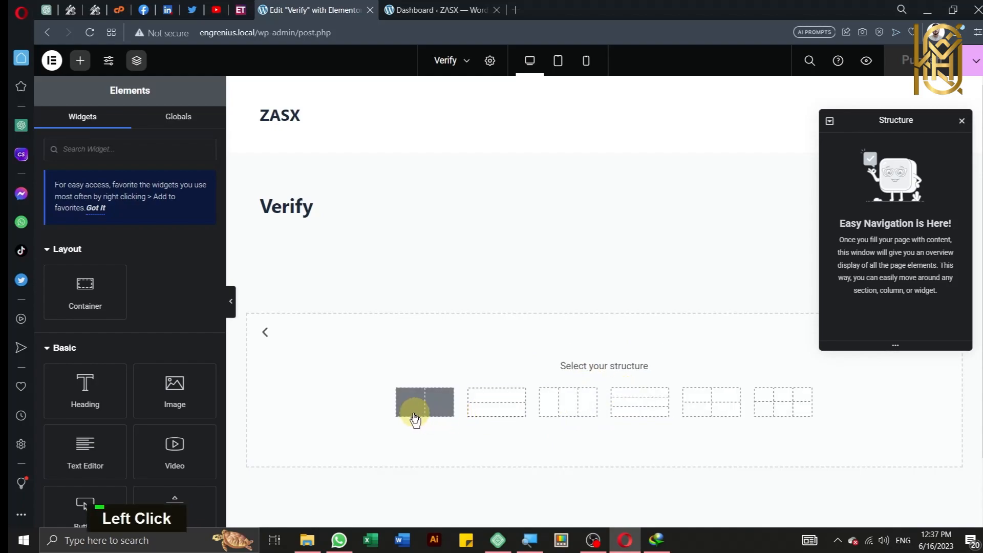
click(414, 417)
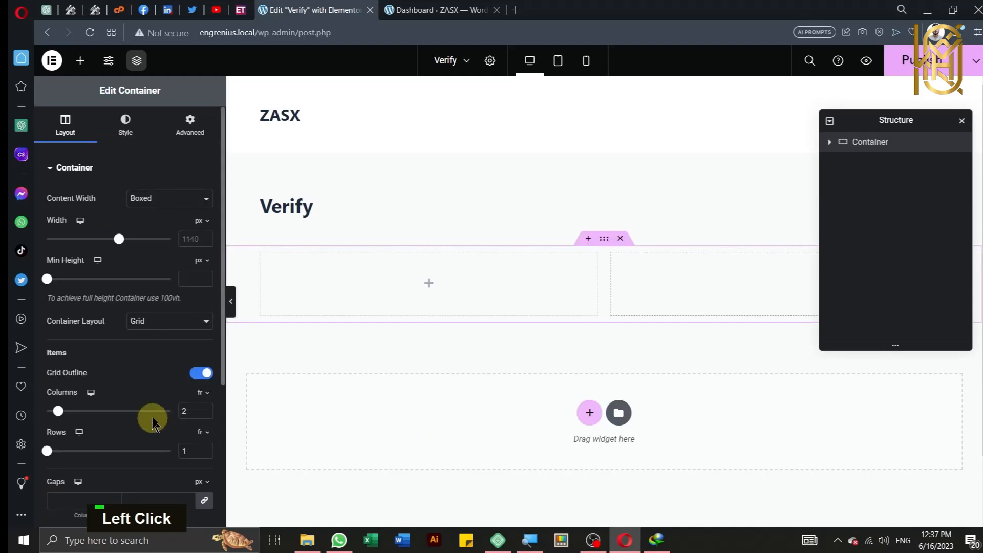
click(206, 414)
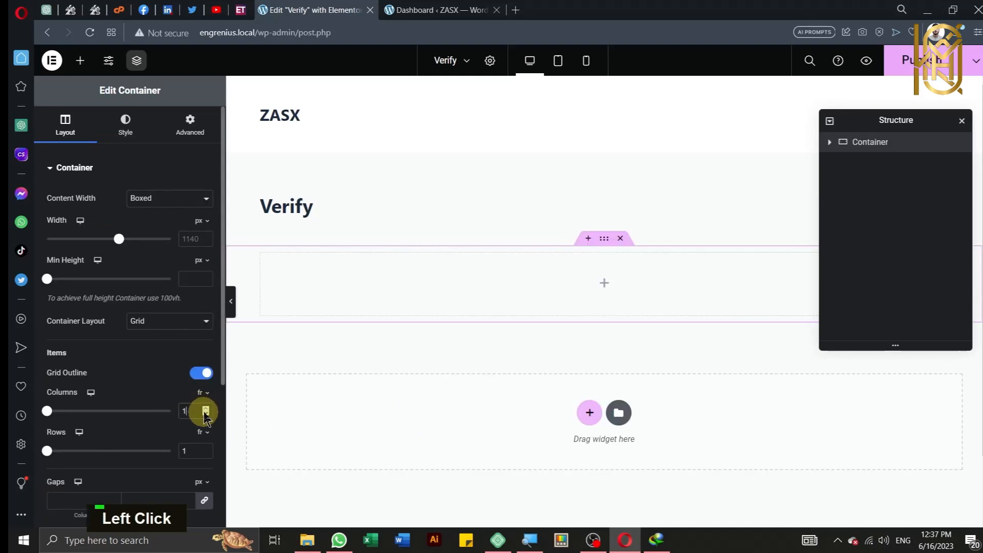
click(135, 203)
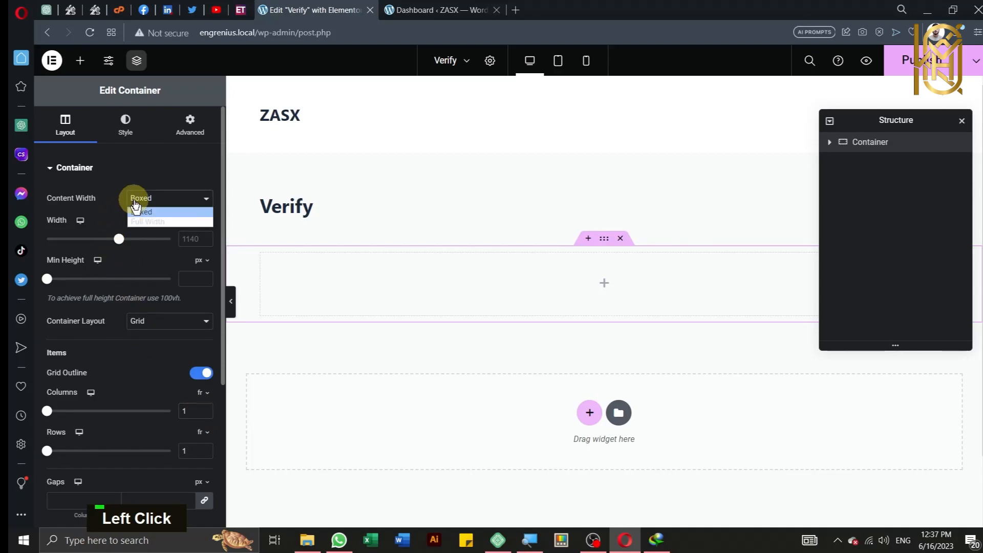
click(140, 221)
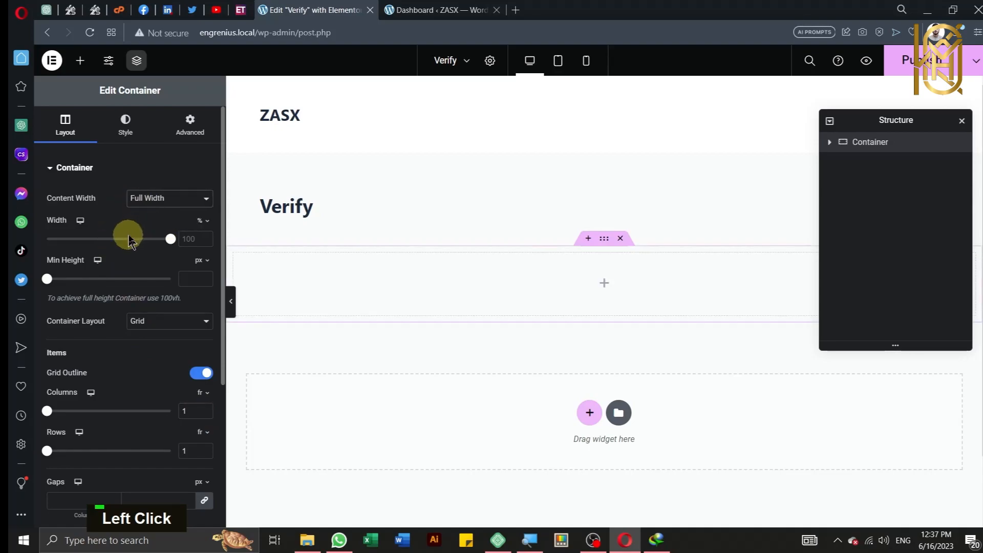
Step: Upload Background.png and set it as the container's classic background image
click(125, 128)
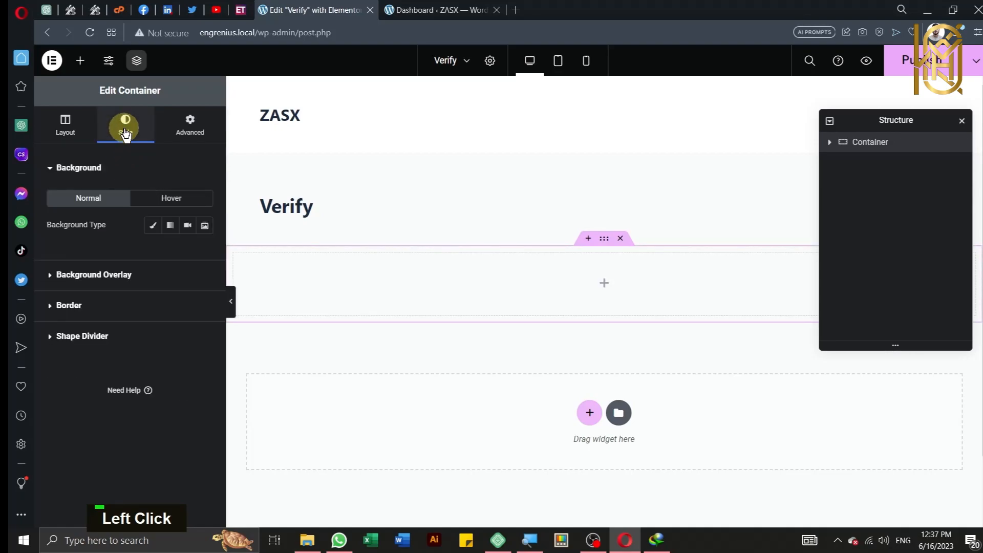
click(150, 225)
click(128, 321)
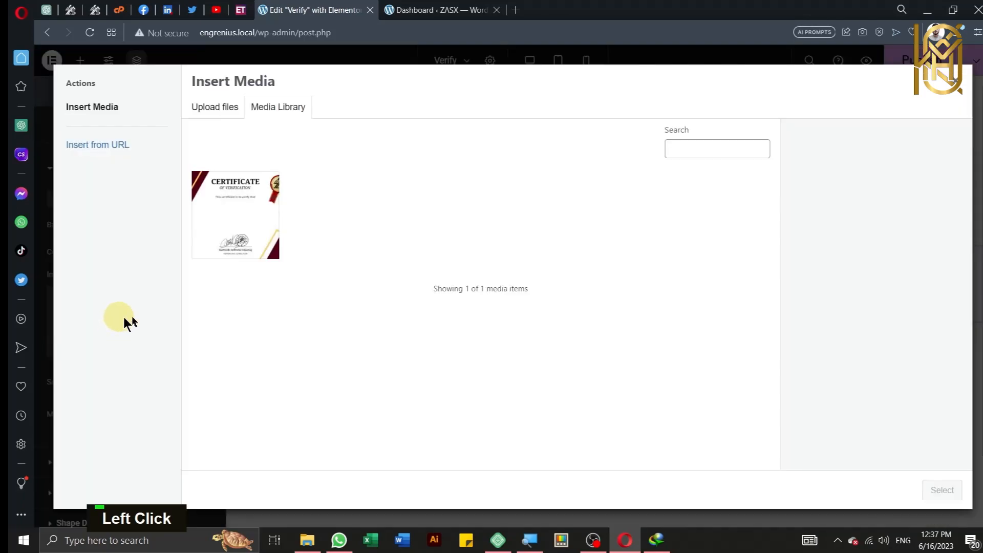
click(200, 116)
click(566, 296)
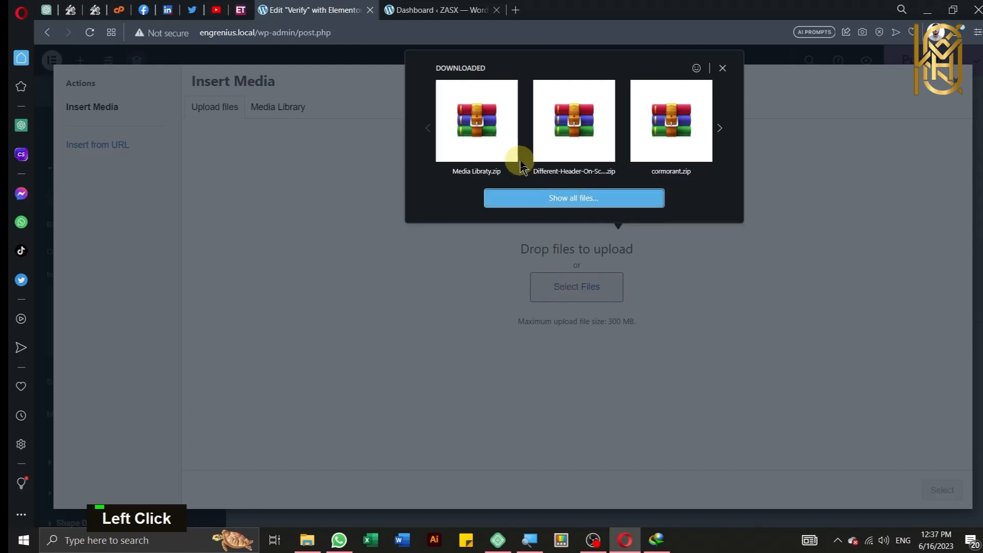
click(526, 199)
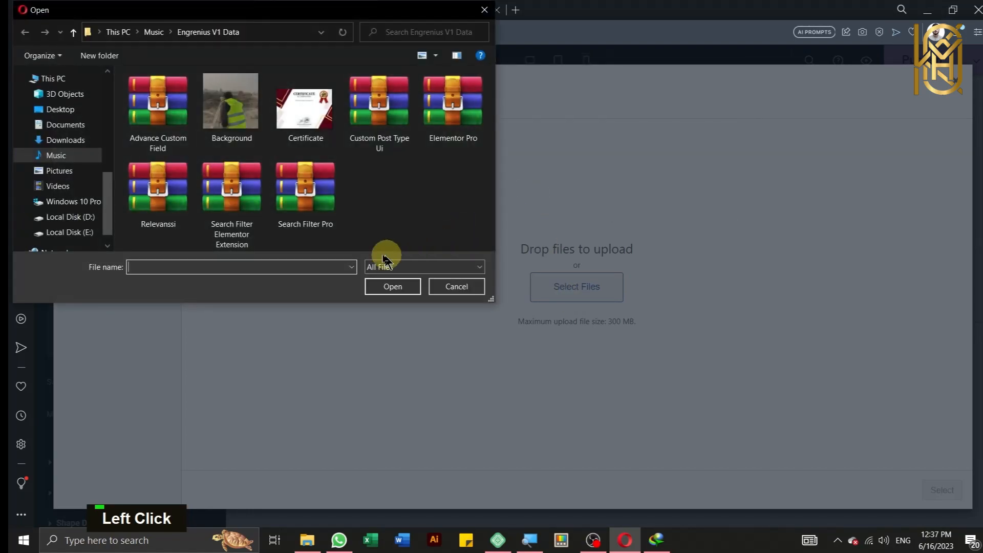
click(227, 101)
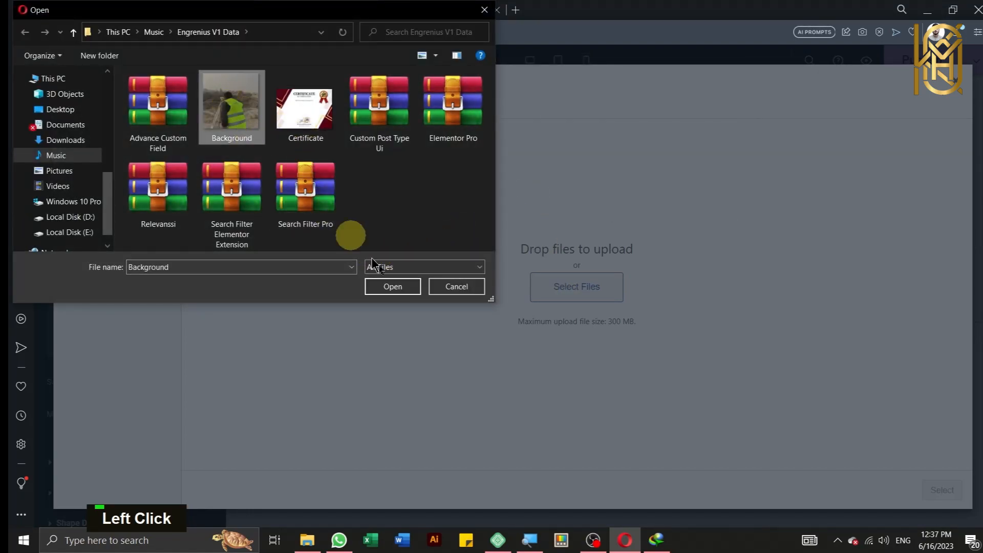
click(408, 293)
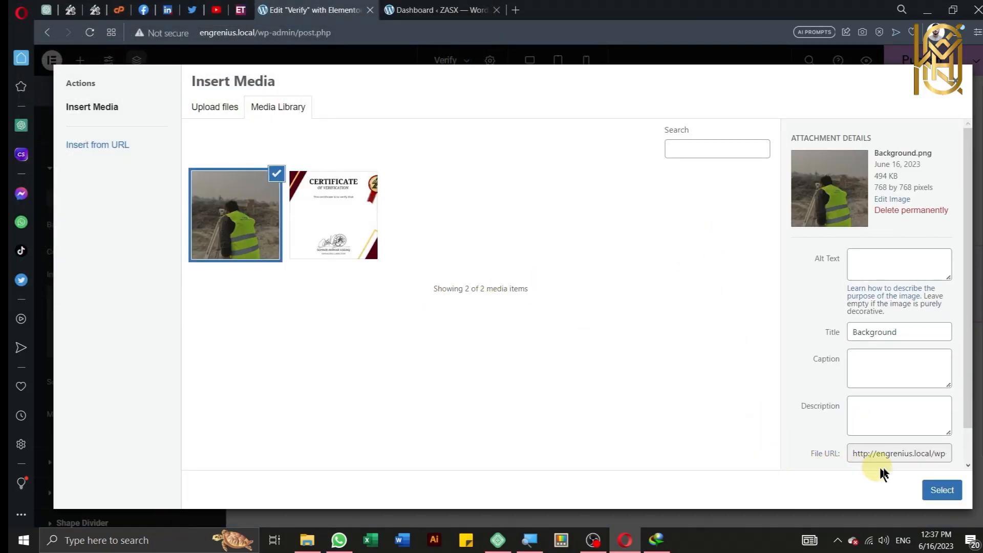
click(936, 491)
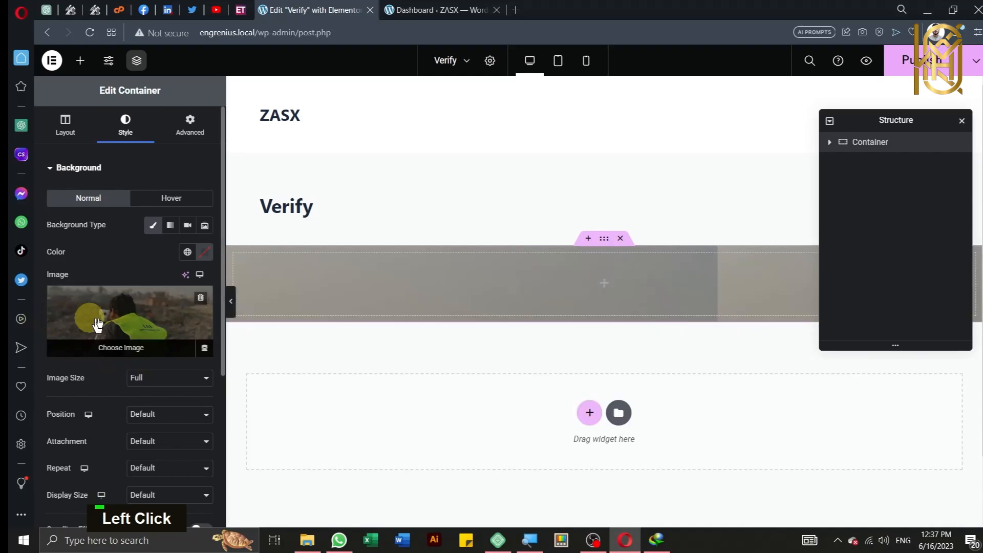
Step: Set the background image to Top Center, No-repeat, with Cover display size
scroll(133, 361, down, 2)
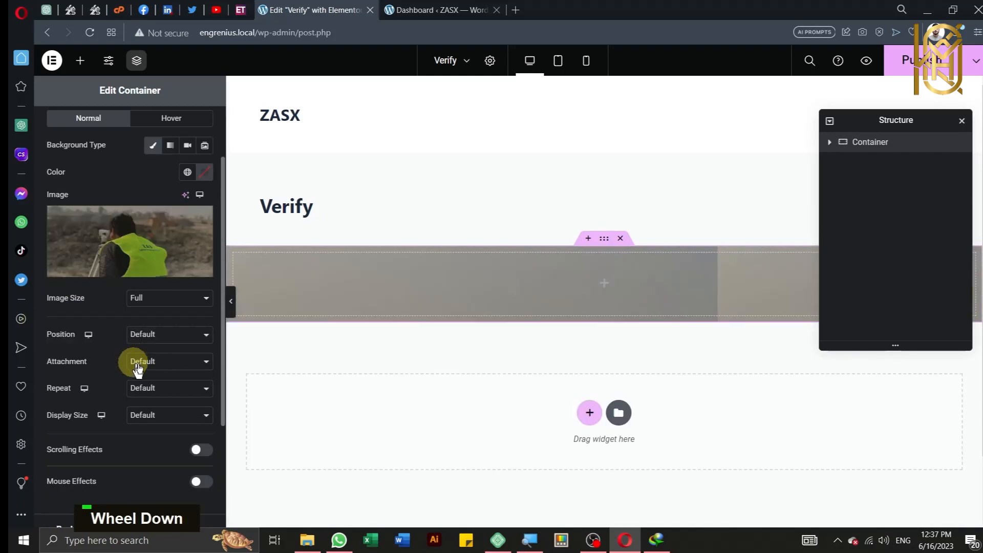
click(160, 335)
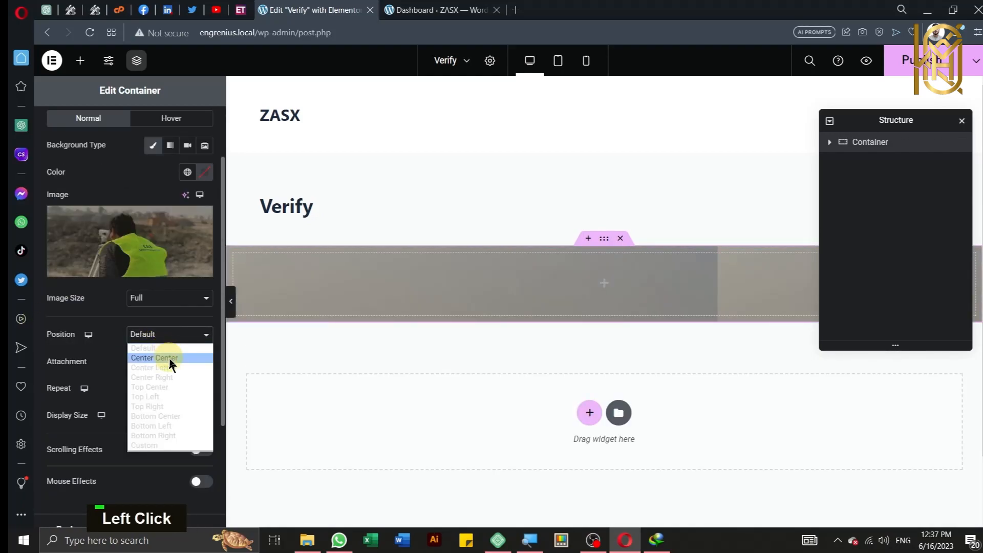
click(177, 388)
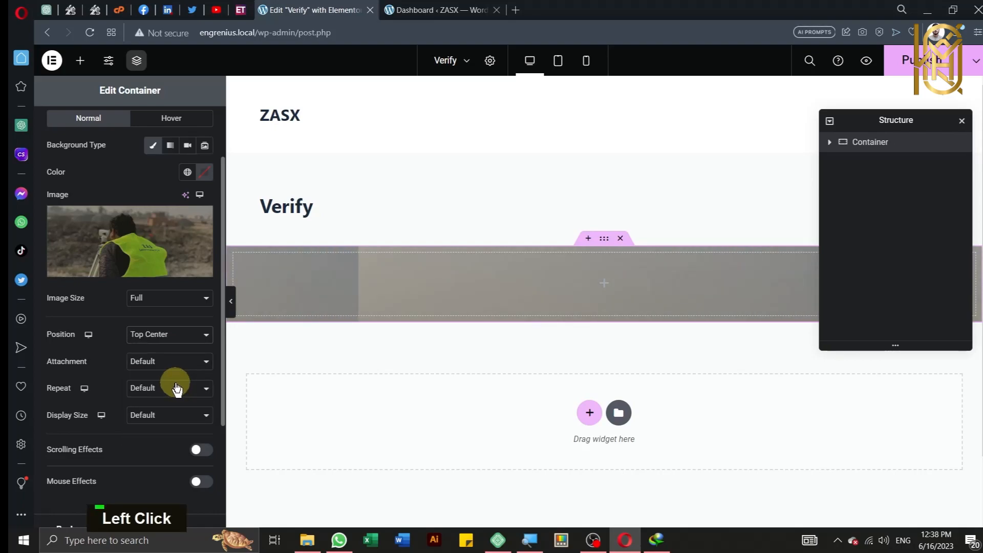
click(177, 388)
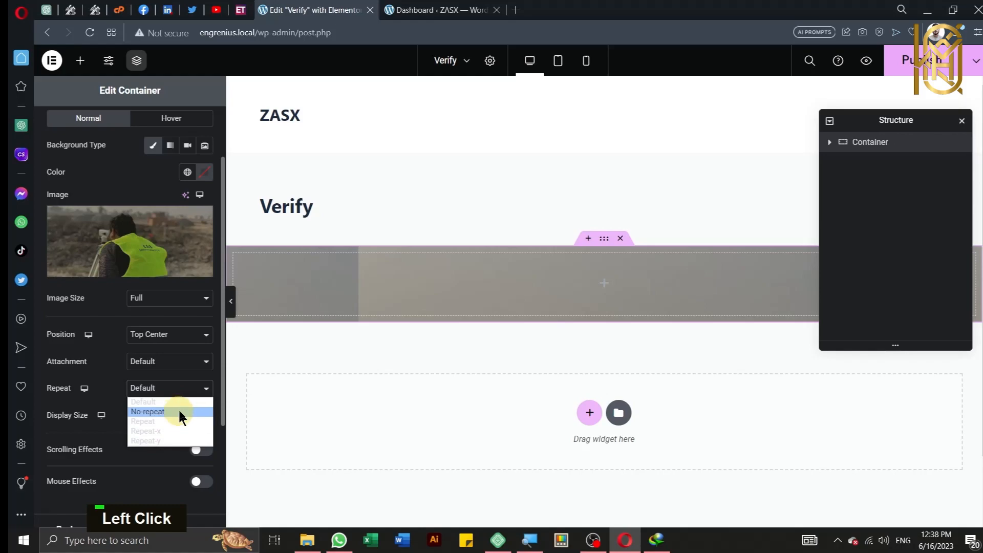
click(179, 413)
click(176, 415)
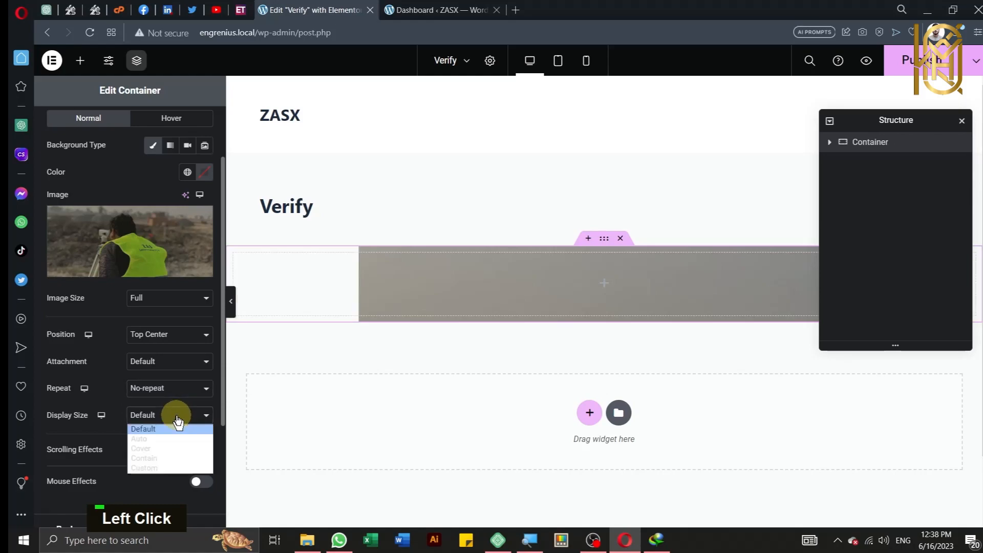
click(156, 448)
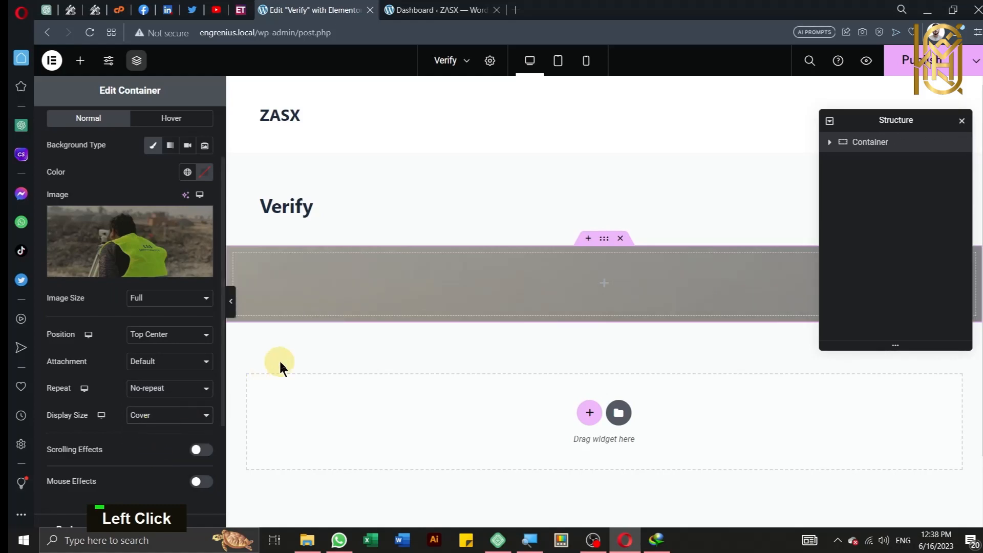
Step: Add a classic background overlay in reddish-brown #5A1F1F at 0.5 opacity
scroll(65, 227, up, 2)
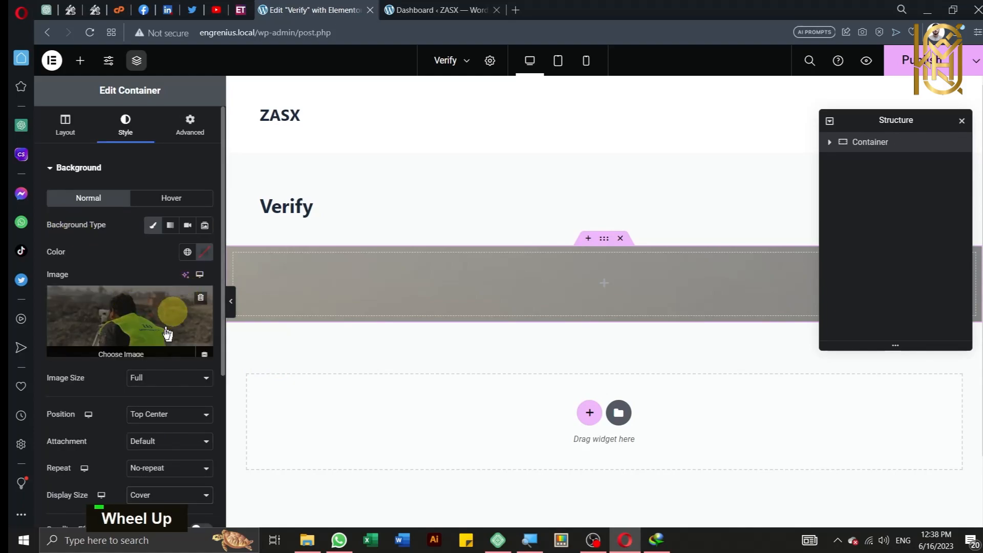
scroll(154, 351, down, 5)
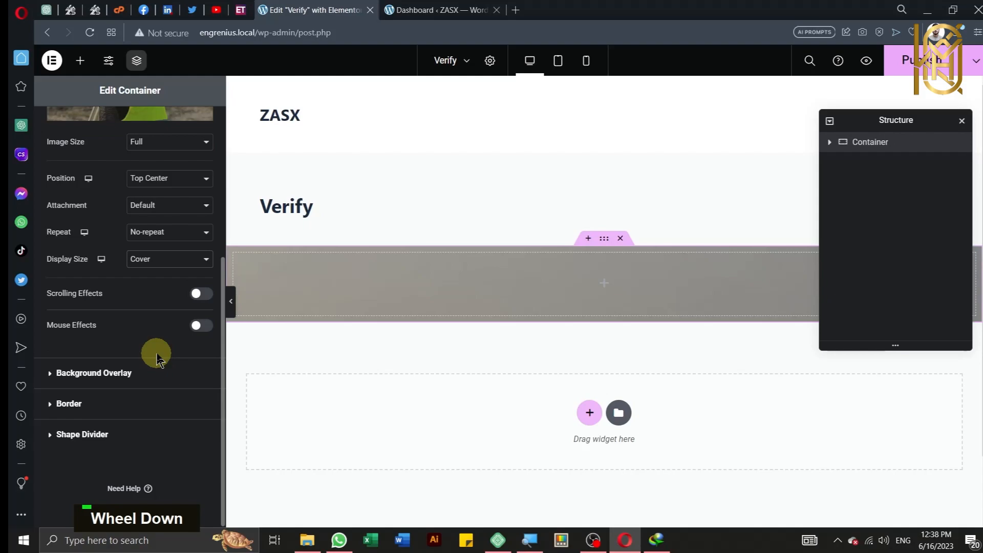
click(153, 385)
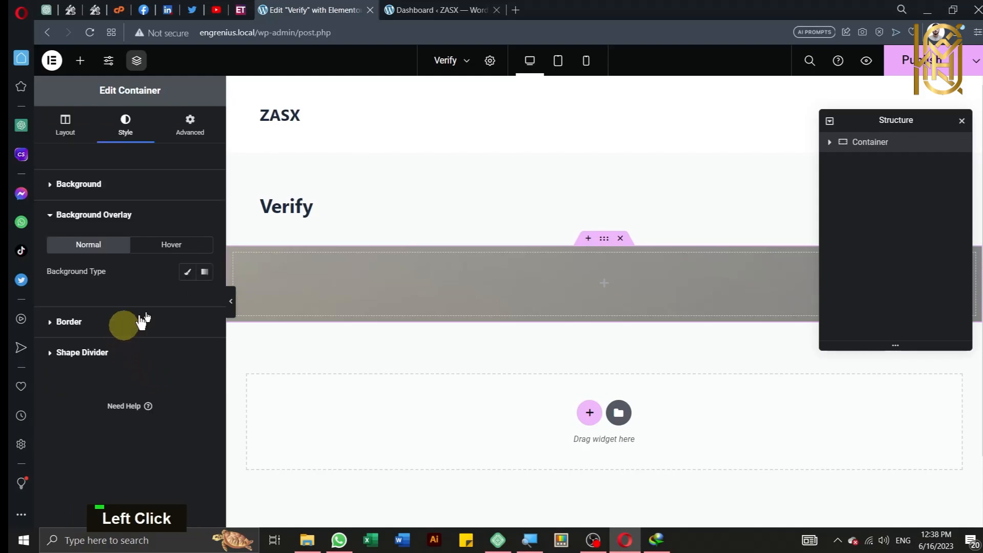
click(188, 272)
click(207, 302)
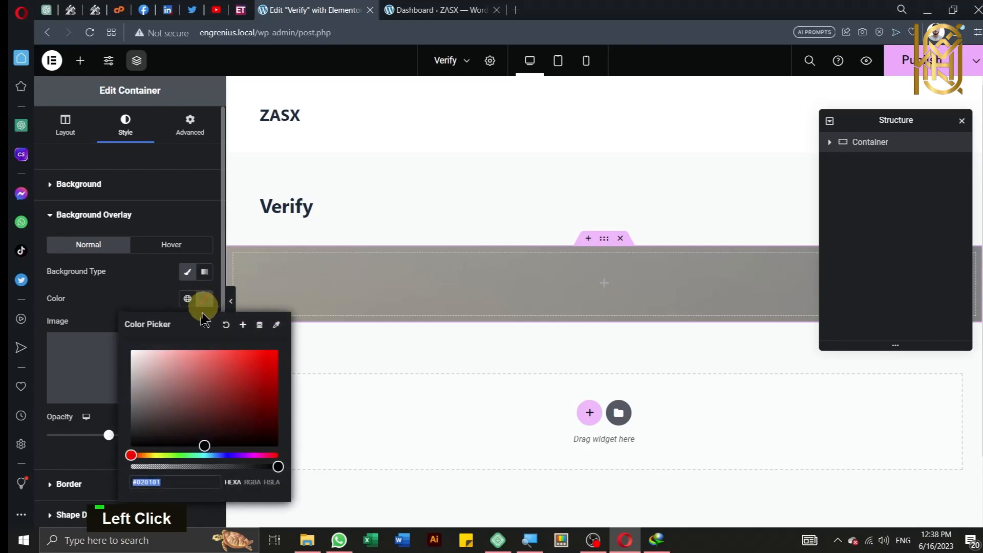
drag(217, 438, 228, 412)
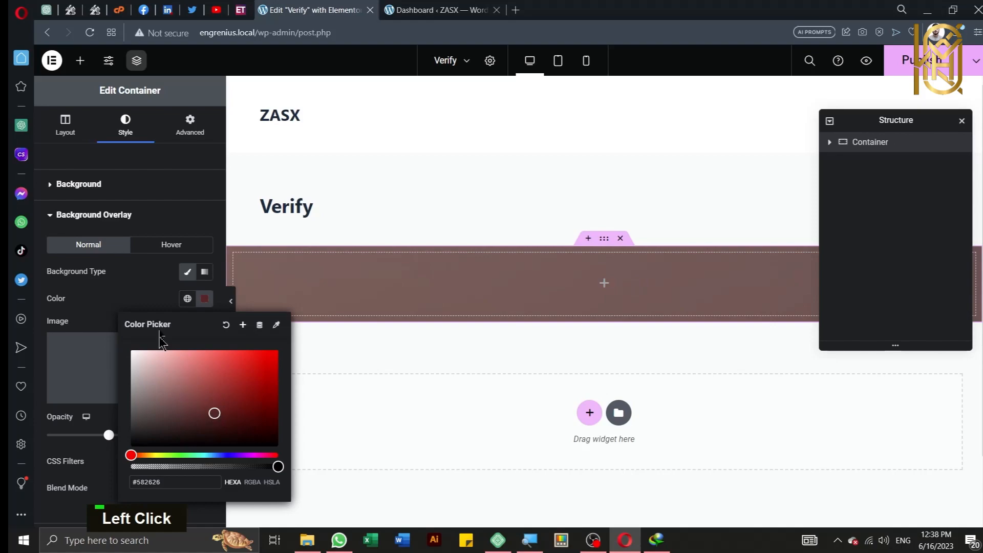
click(160, 301)
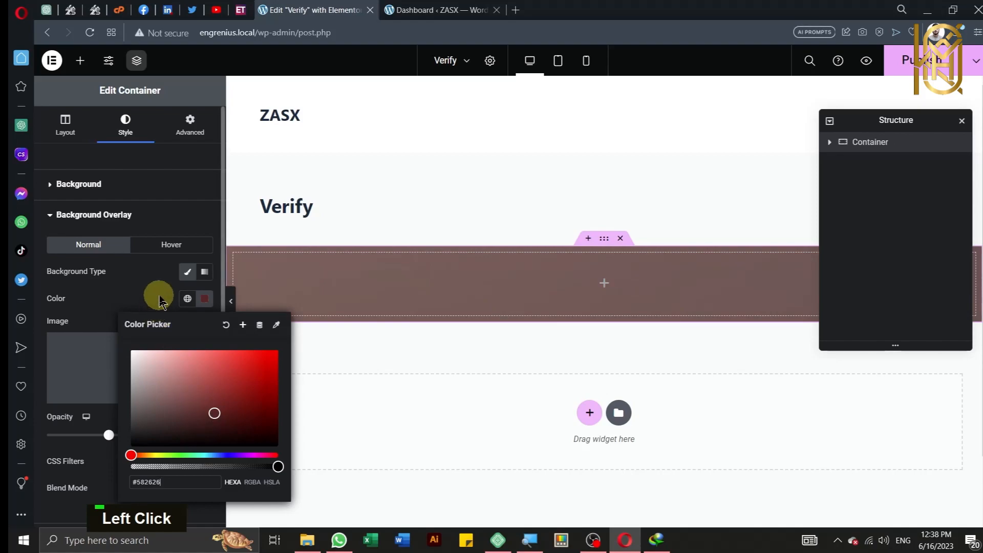
click(62, 122)
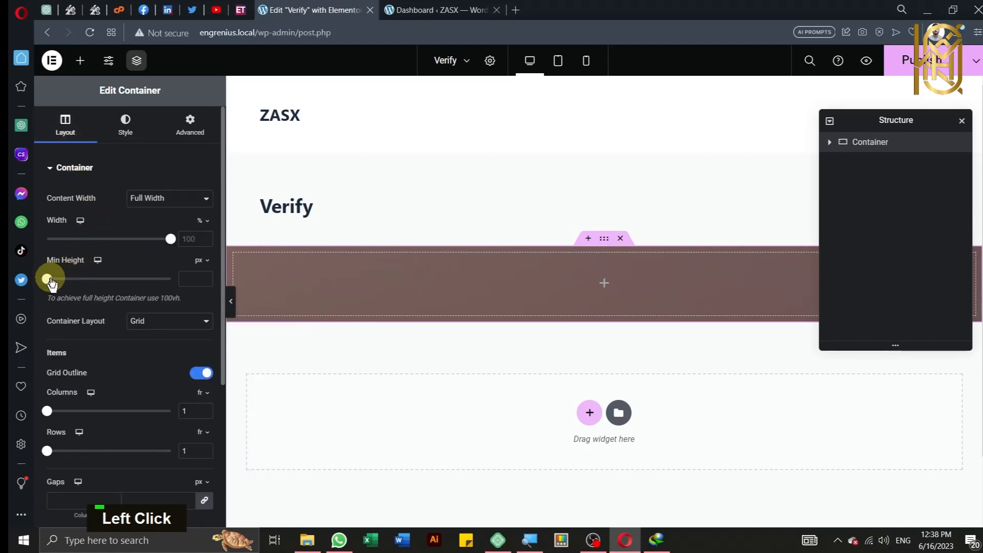
Step: Set the full-width container's Min Height slider to about 1177 px
drag(48, 281, 94, 280)
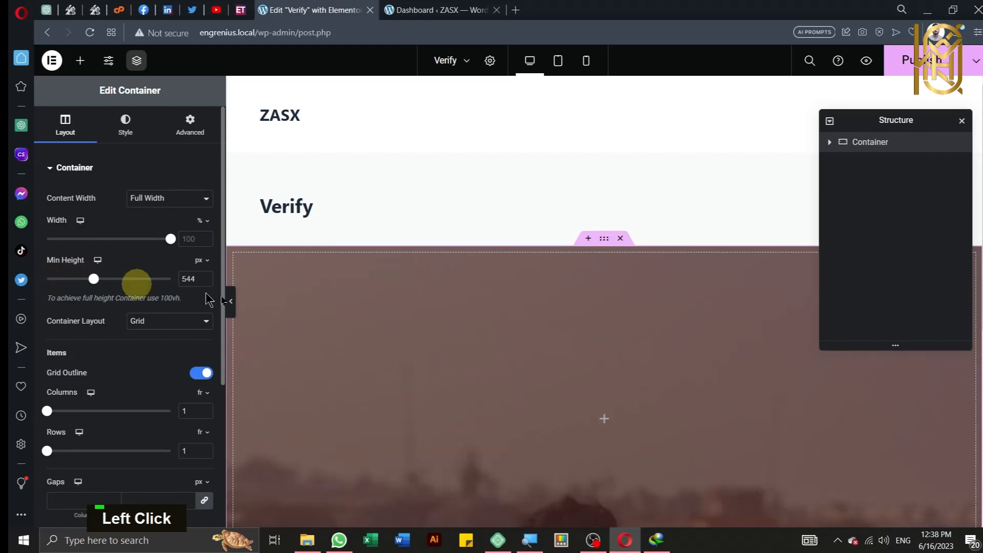
scroll(368, 318, down, 2)
scroll(368, 318, down, 3)
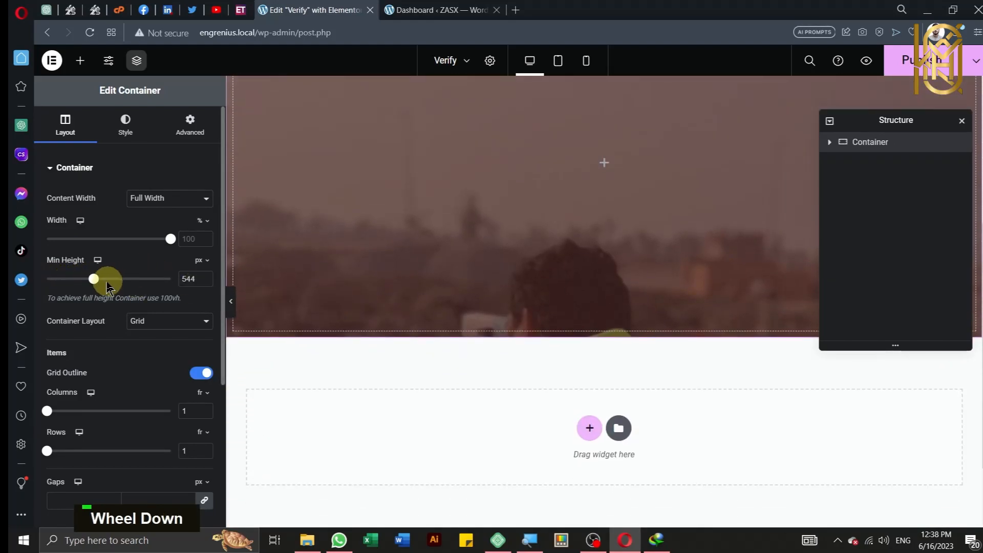
drag(99, 280, 144, 281)
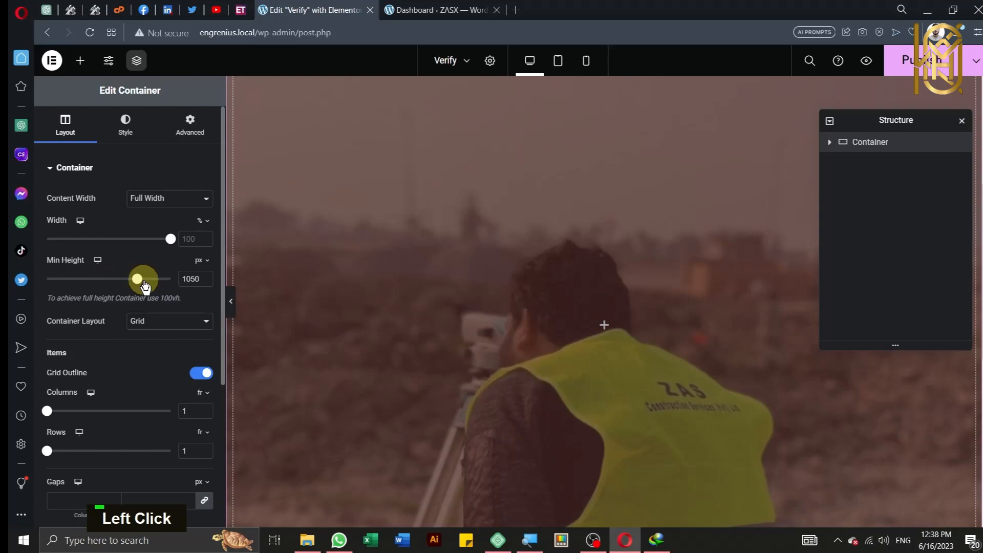
scroll(393, 288, down, 4)
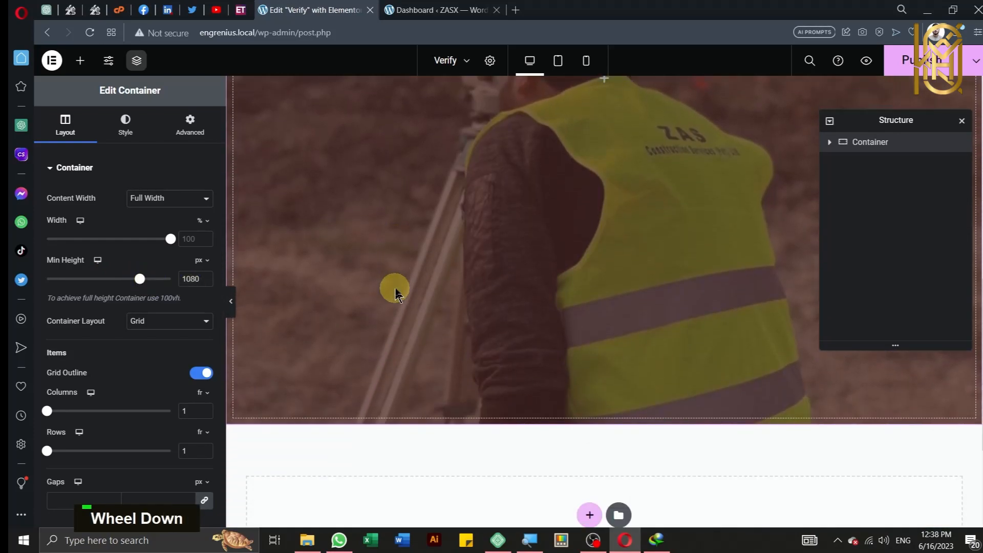
scroll(395, 295, up, 1)
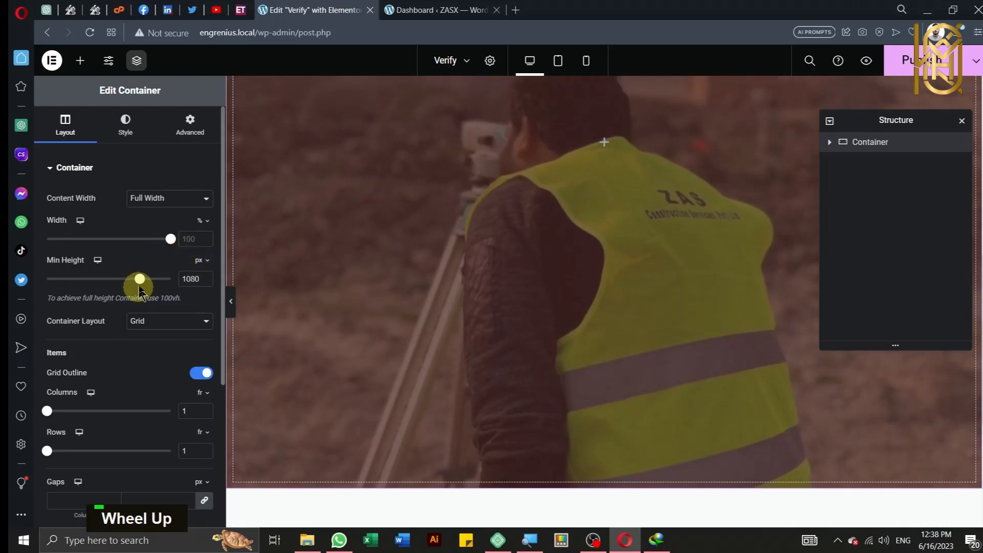
drag(139, 282, 148, 292)
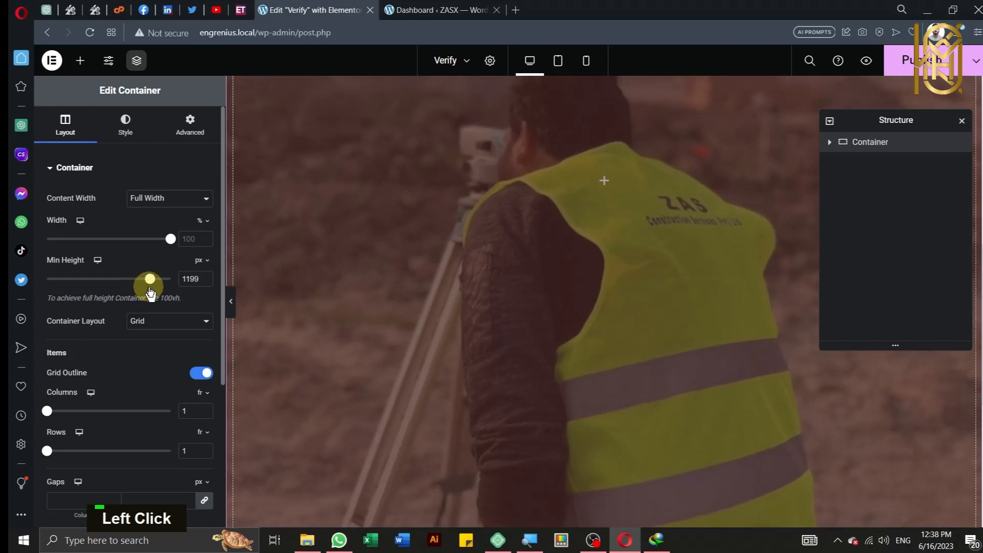
scroll(419, 284, up, 5)
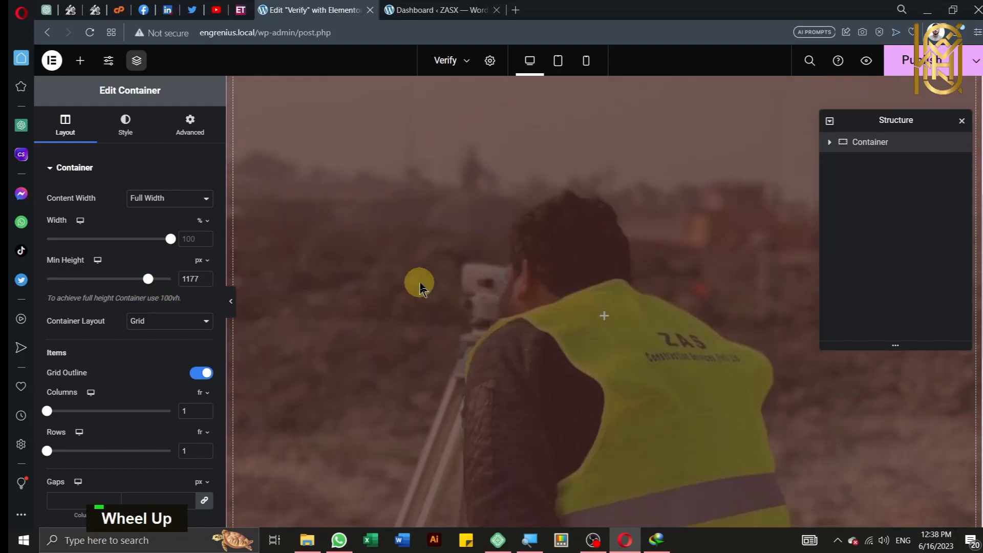
scroll(419, 285, down, 3)
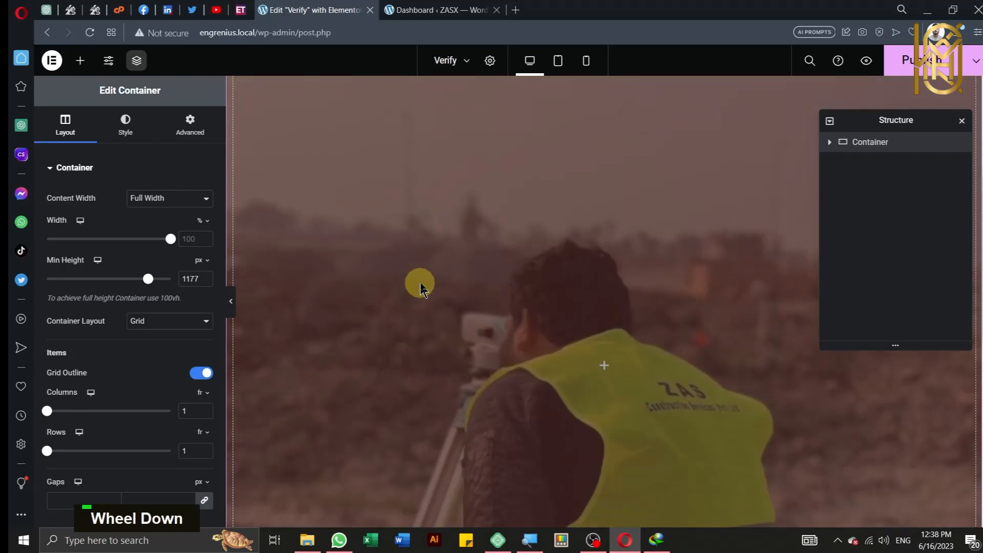
scroll(193, 160, up, 1)
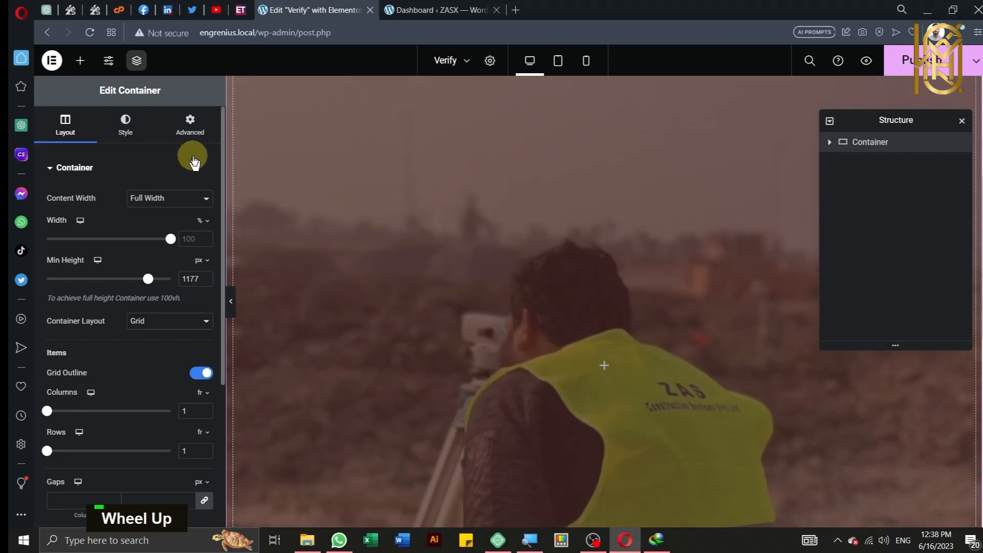
Step: Set the grid container's Justify Items and Align Items both to Center
click(80, 61)
scroll(198, 240, down, 5)
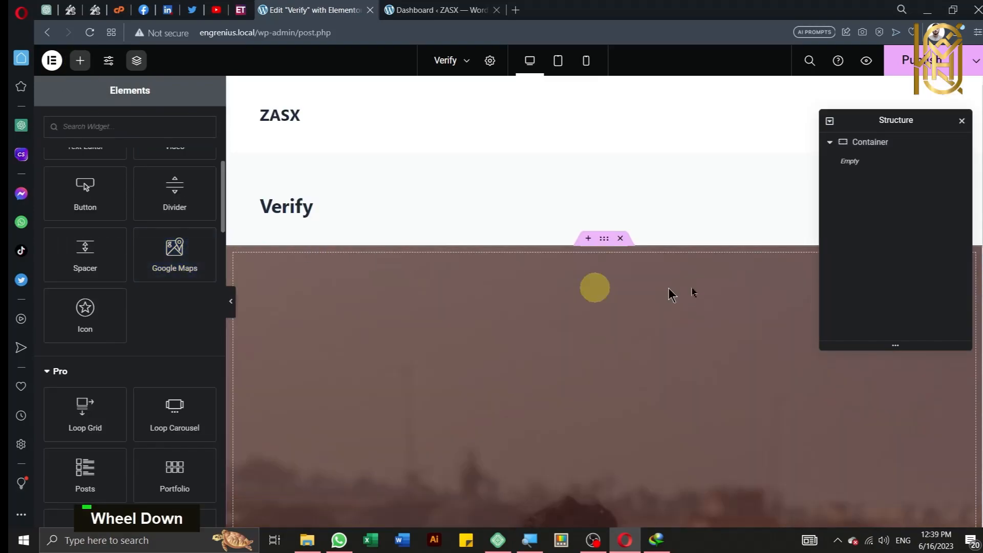
click(859, 142)
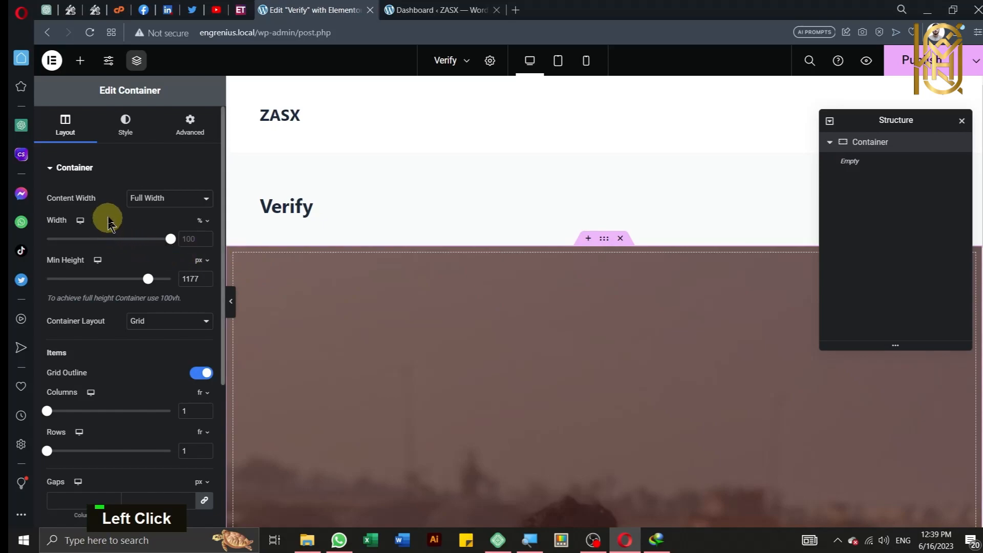
scroll(110, 215, down, 4)
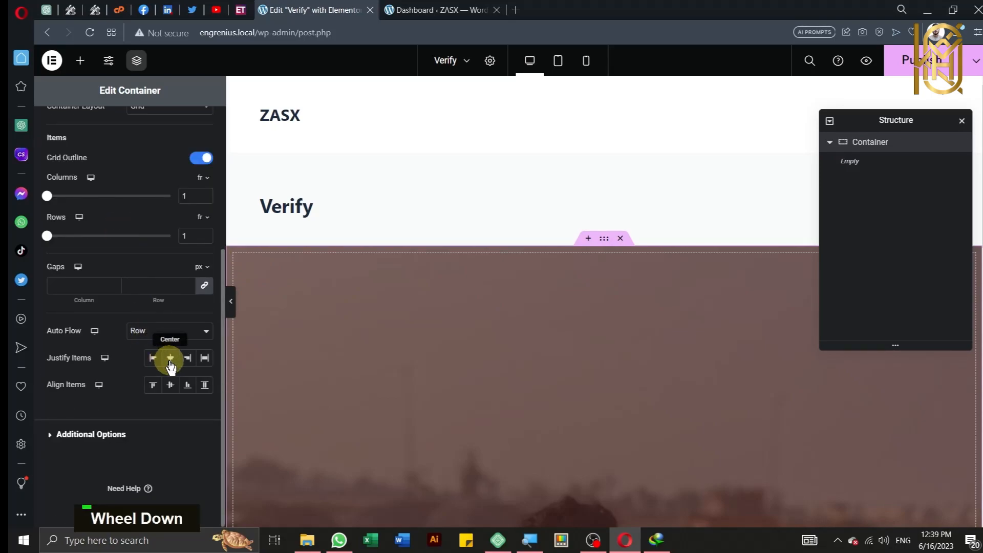
click(171, 359)
click(171, 384)
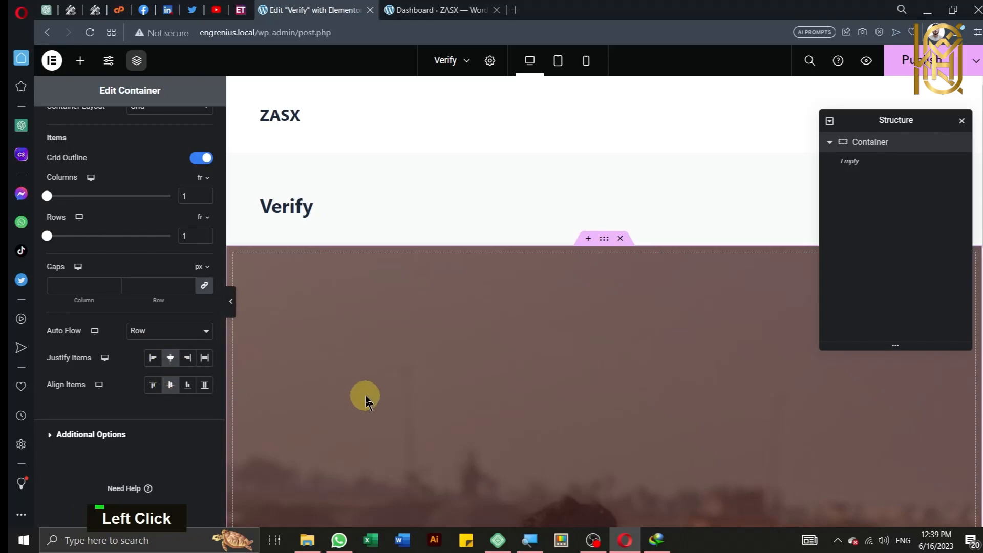
scroll(362, 389, down, 8)
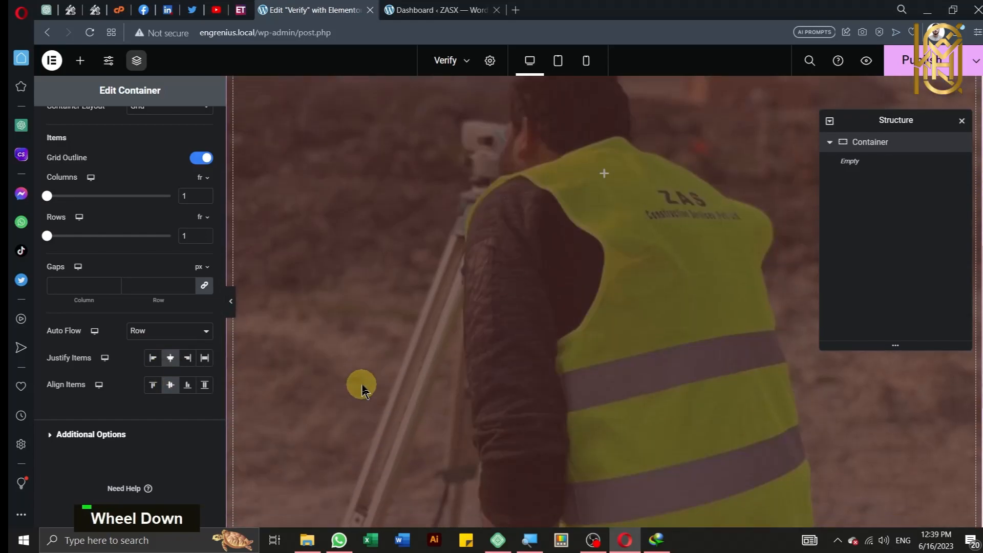
scroll(362, 389, up, 5)
scroll(361, 389, up, 5)
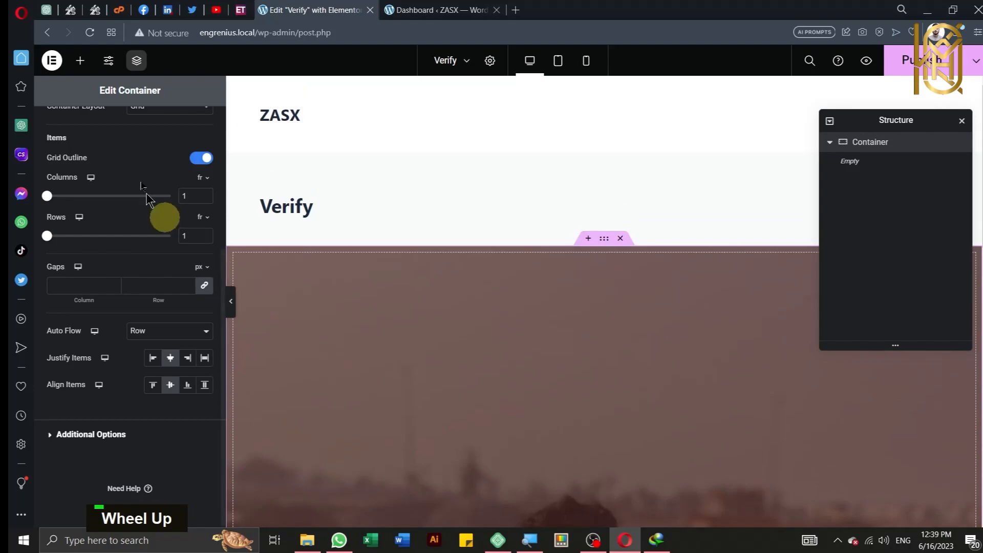
scroll(164, 208, up, 5)
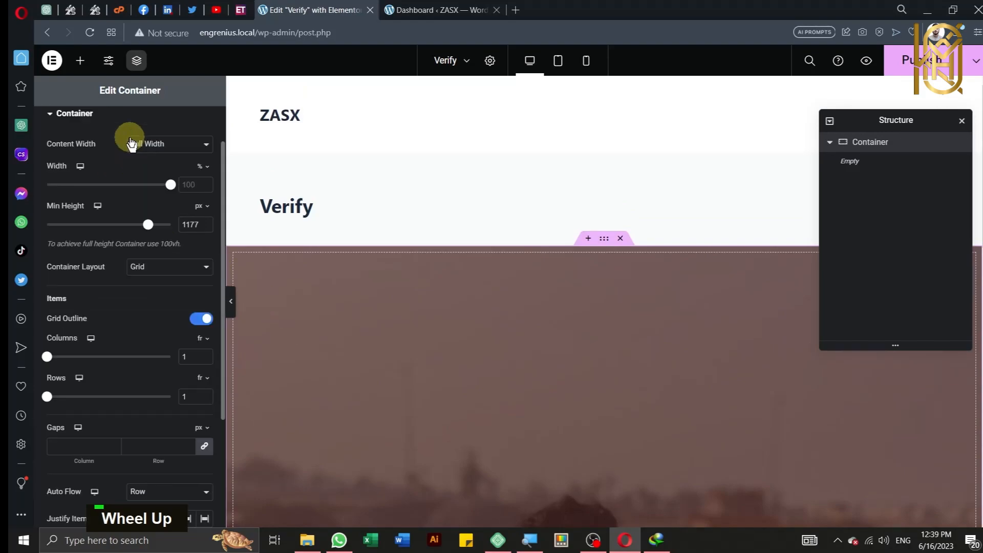
Step: Choose Elementor Full Width as the Page Layout in the page settings
click(490, 61)
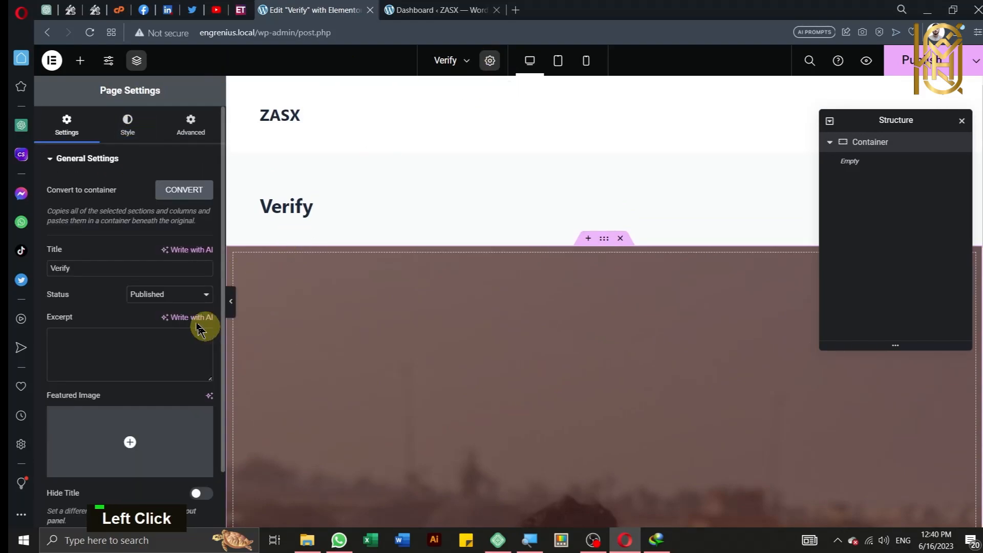
scroll(173, 297, down, 1)
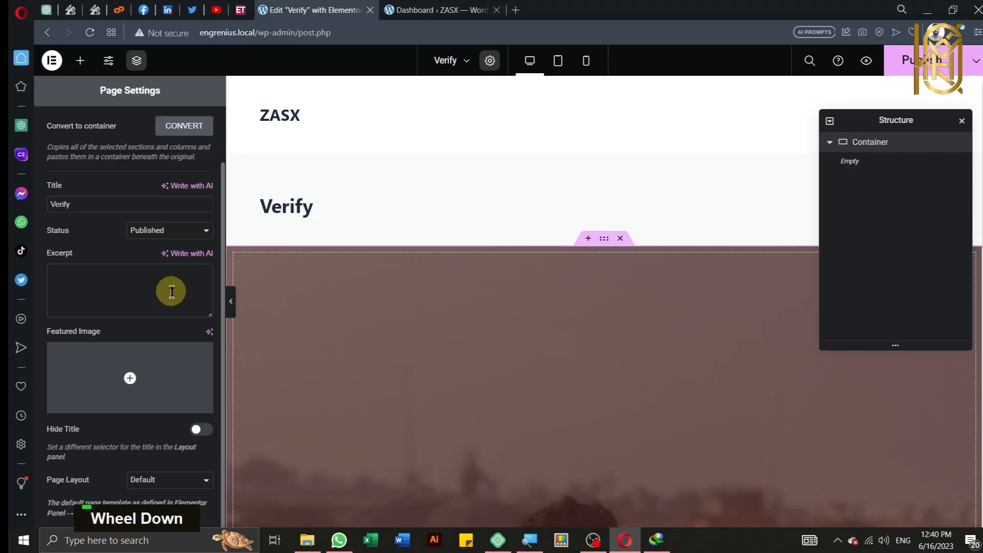
click(175, 483)
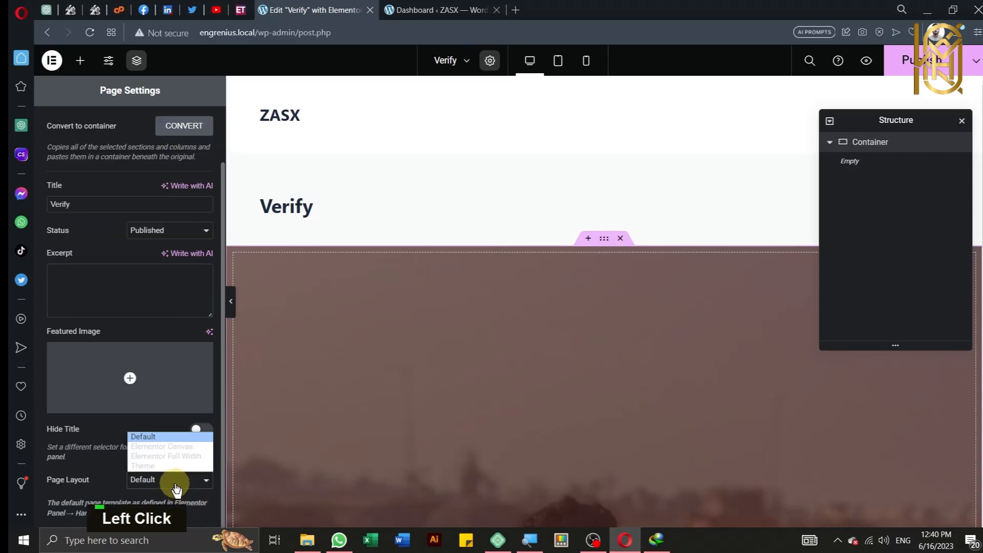
click(156, 456)
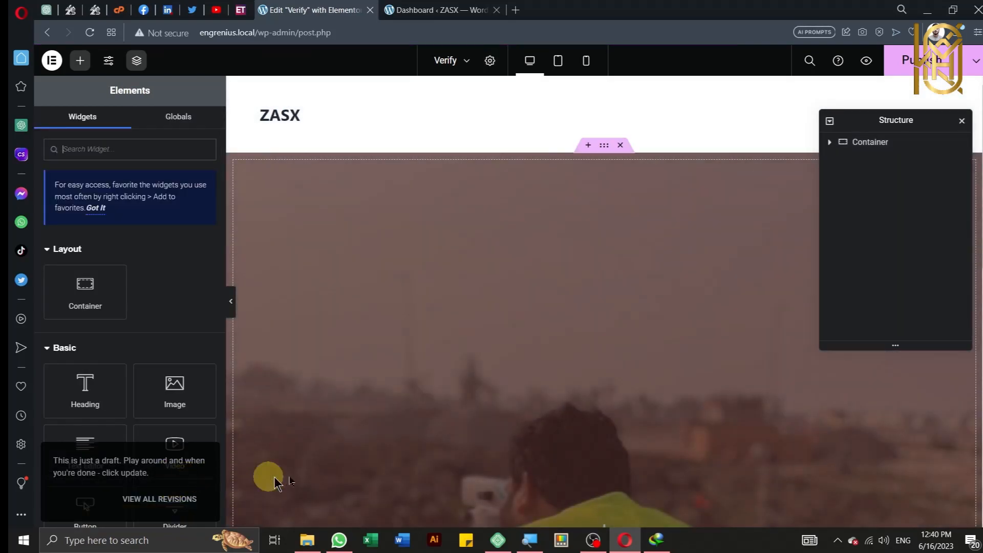
Step: Publish the Verify page in Elementor
scroll(411, 460, up, 1)
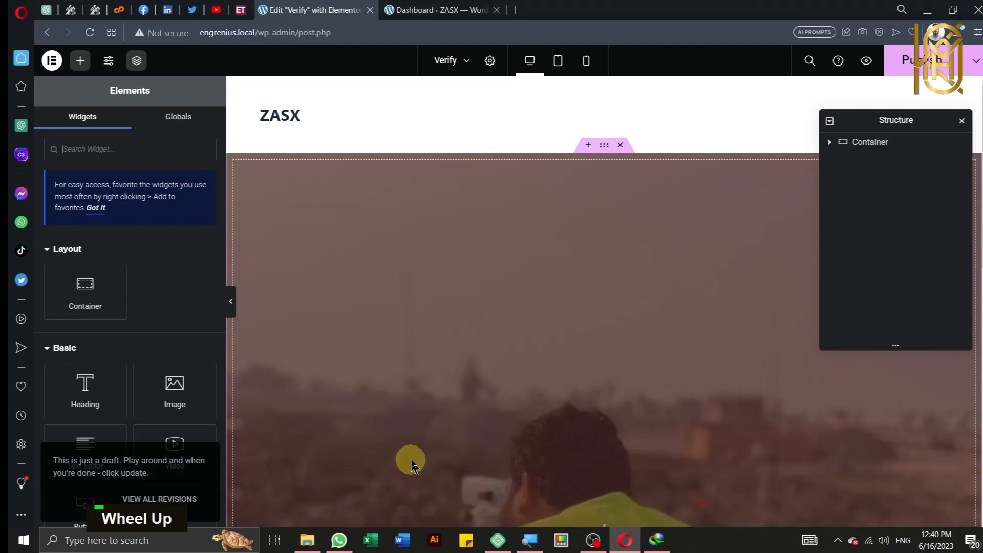
scroll(169, 494, down, 1)
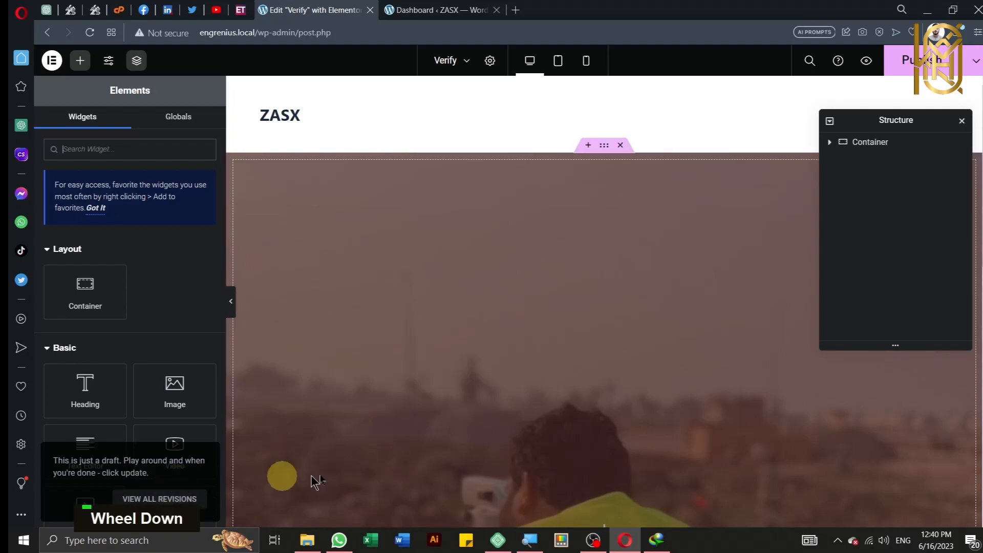
click(924, 76)
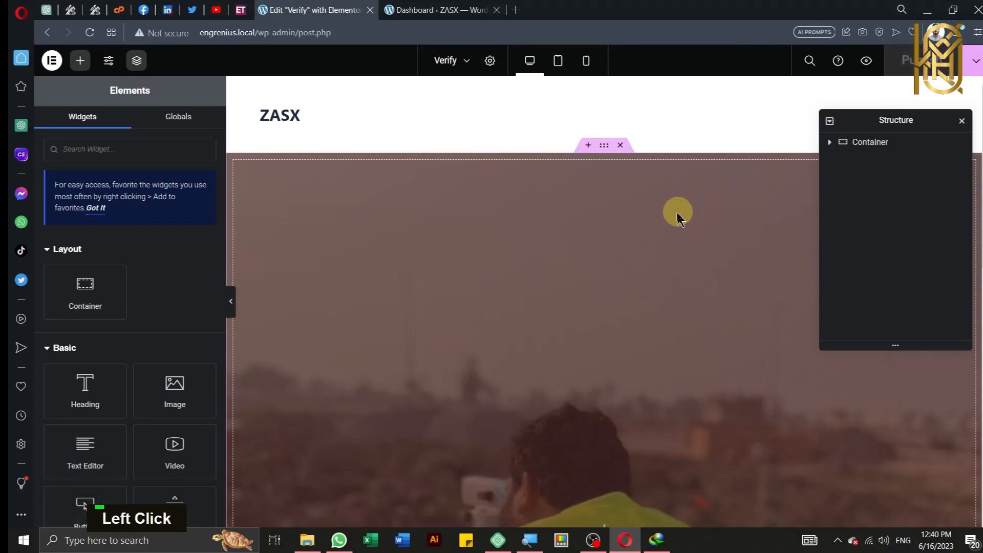
Step: Find the Search & Filter Form widget with 'sea', drop it into the container, and start choosing its form
key(alt)
key(alt+r)
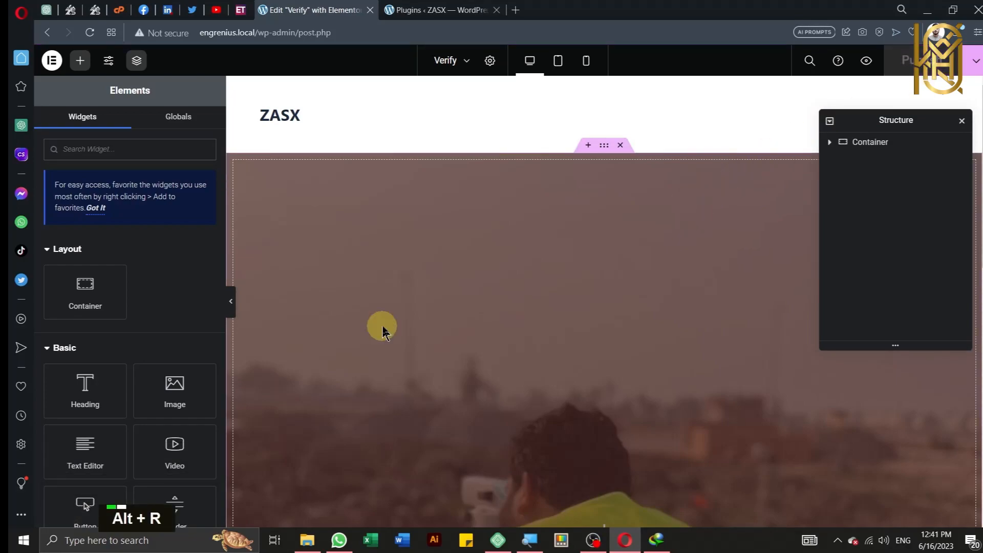
click(117, 153)
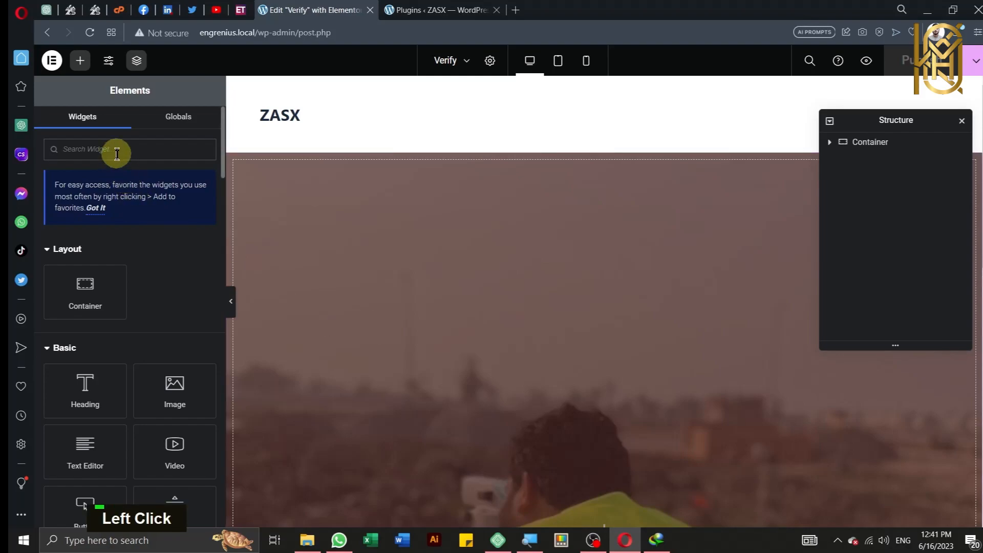
text(sea)
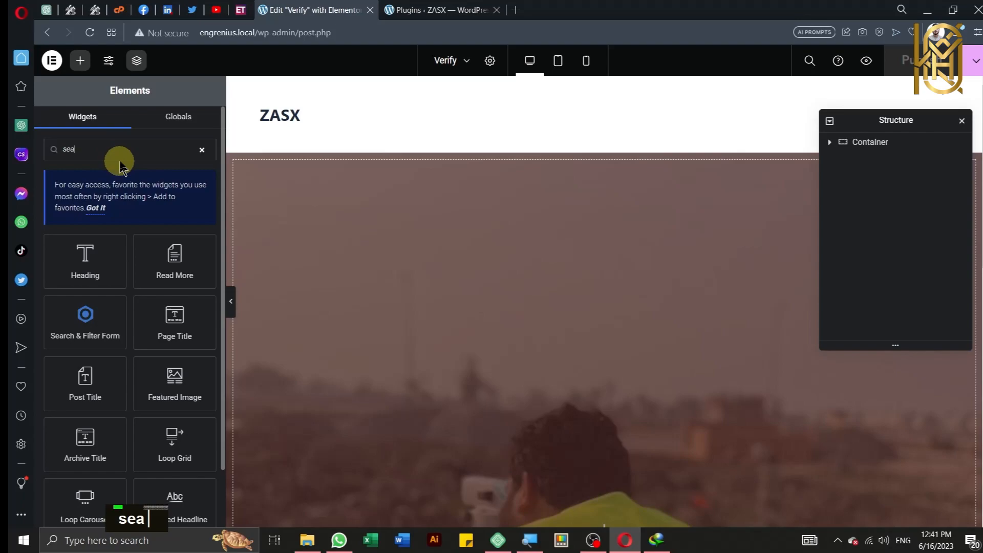
drag(83, 323, 542, 413)
scroll(470, 294, down, 3)
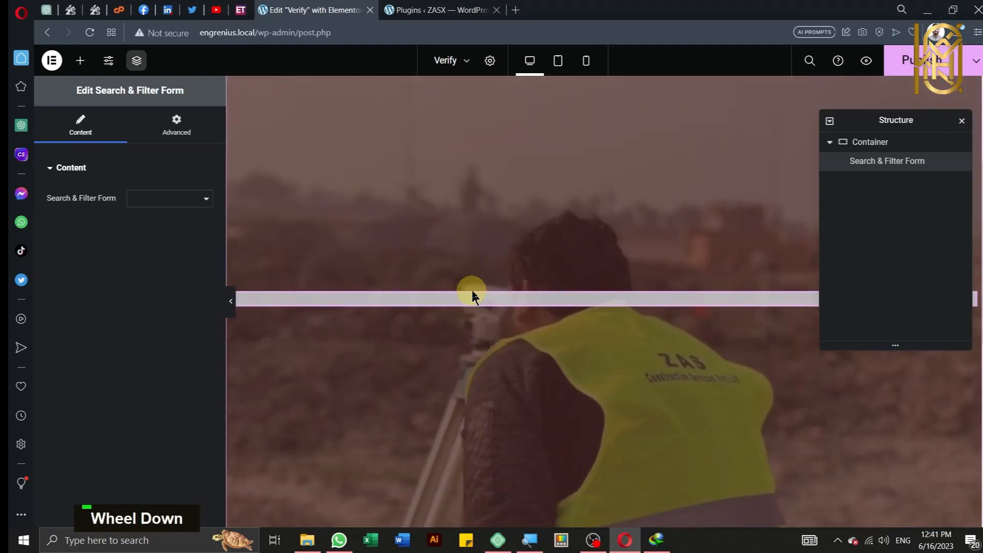
click(159, 206)
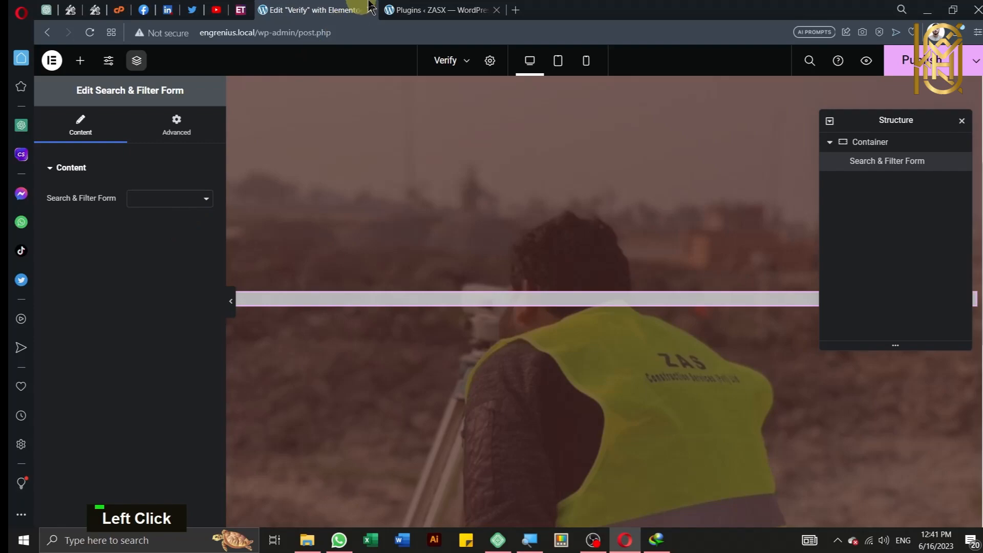
Step: Duplicate the editor tab, go back to the admin, and open the Search & Filter plugin page
right_click(330, 6)
click(350, 92)
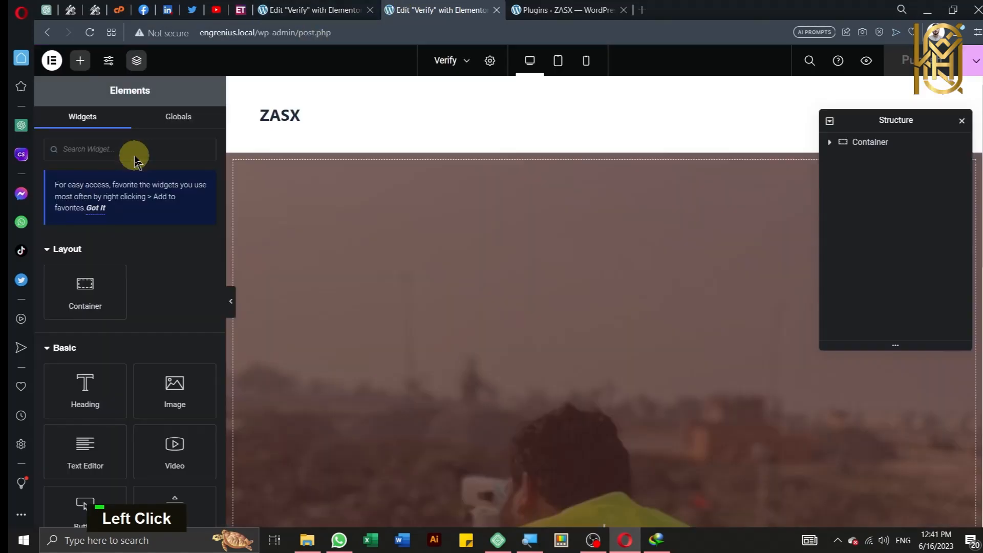
click(43, 36)
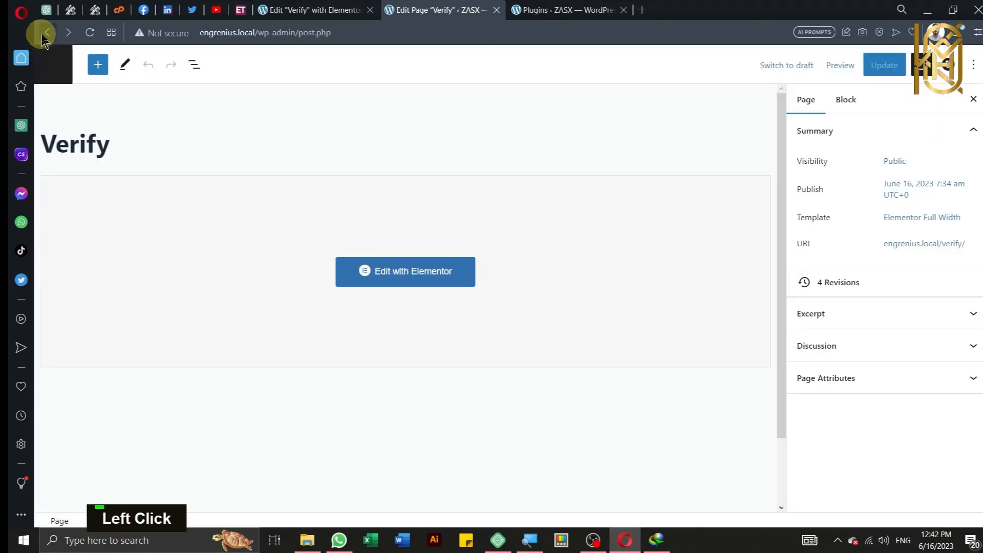
click(43, 36)
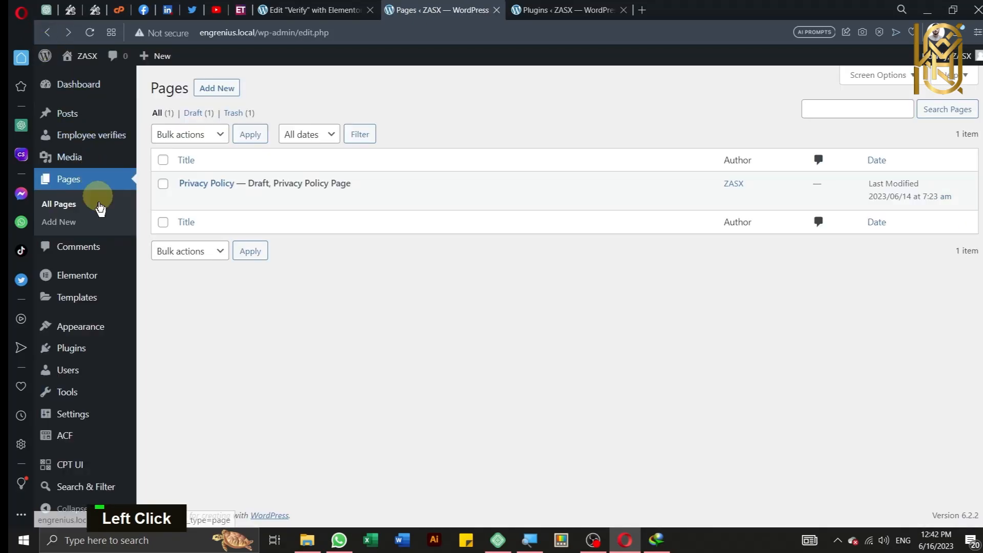
scroll(87, 487, down, 1)
mouse_move(87, 489)
key(ctrl)
key(ctrl)
key(ctrl)
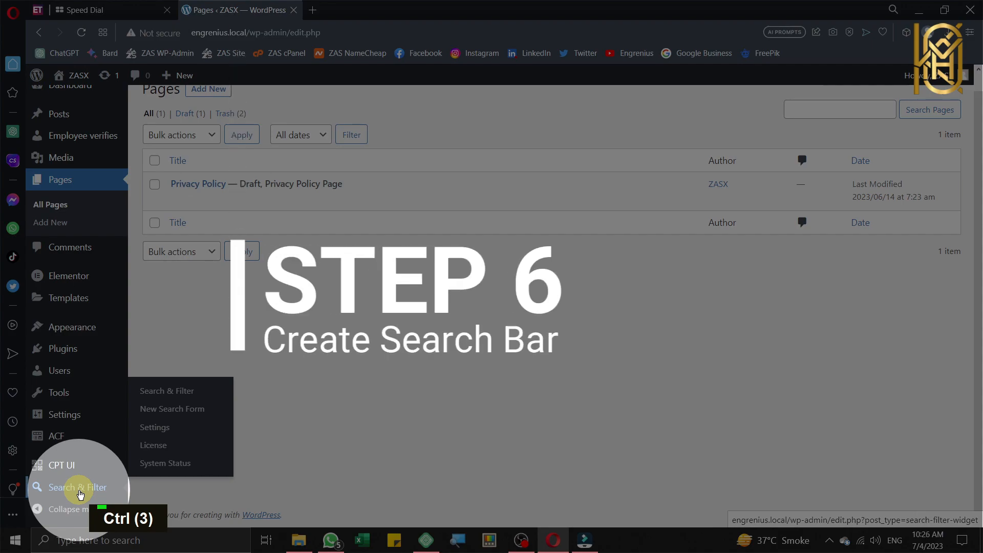
key(ctrl)
click(81, 489)
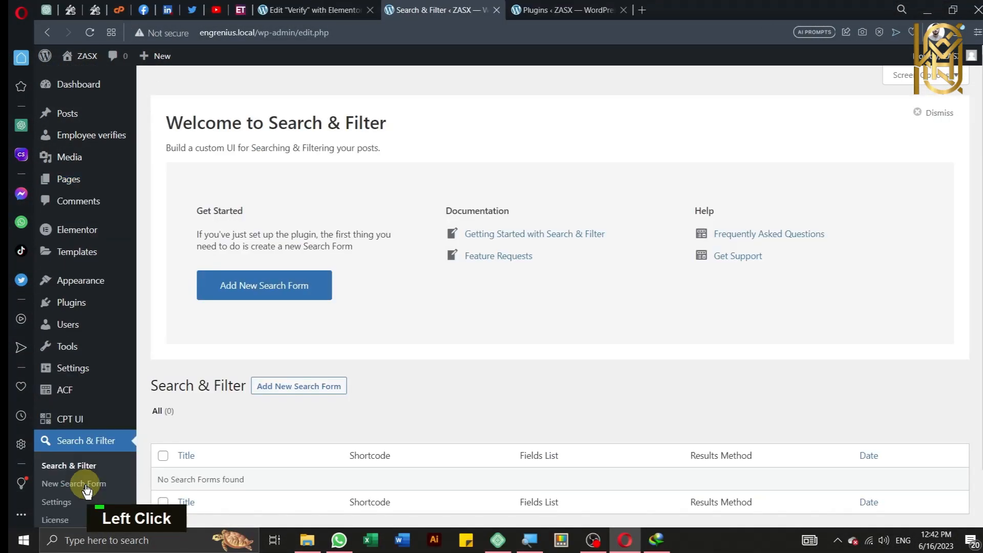
Step: Create search form 'Employee Verify' that searches only Employee verifies posts, 1 result per page
scroll(270, 399, down, 2)
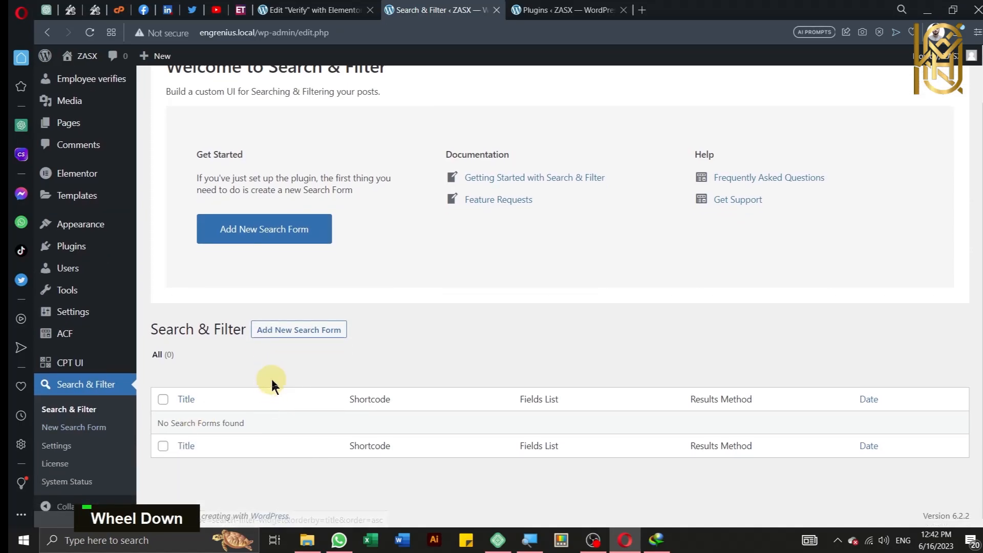
click(282, 333)
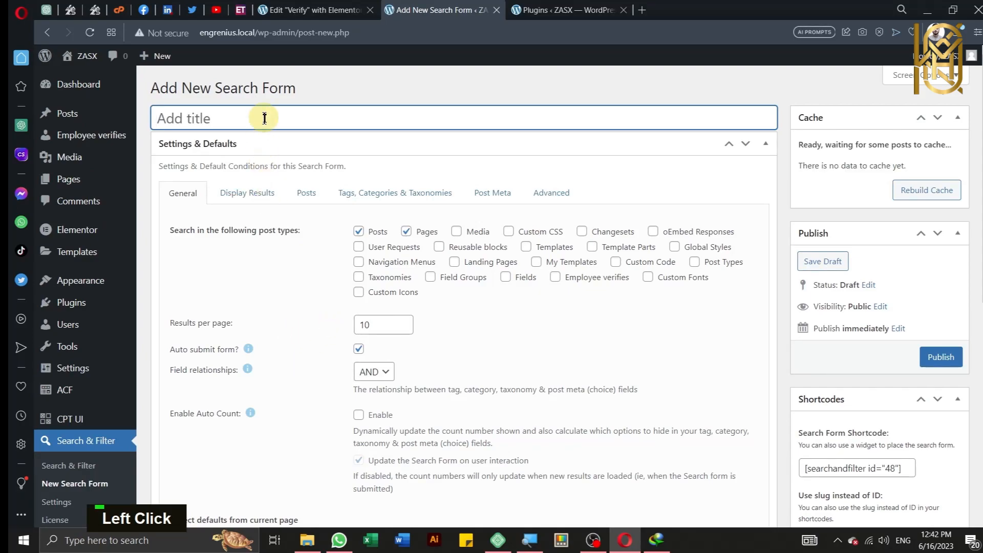
text(Emplo)
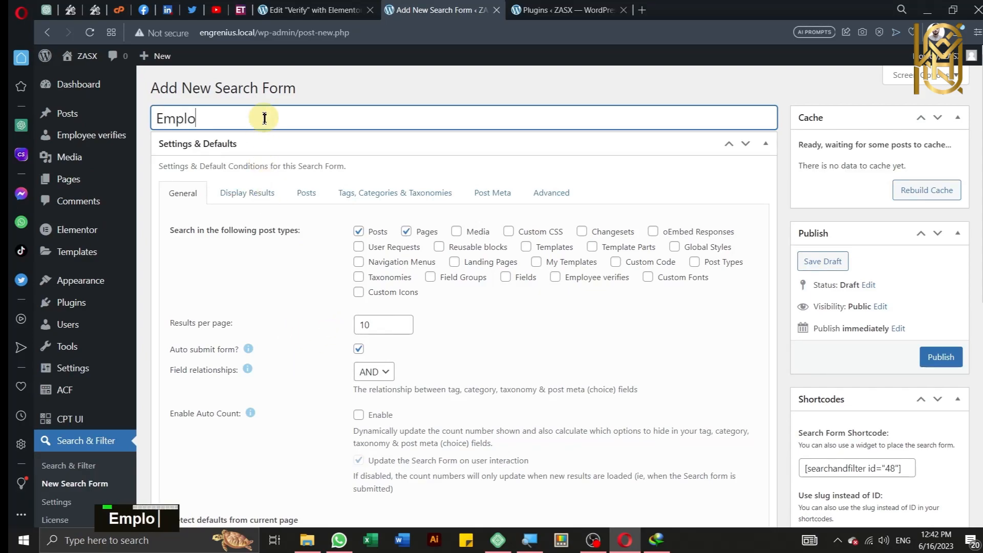
text(yee V)
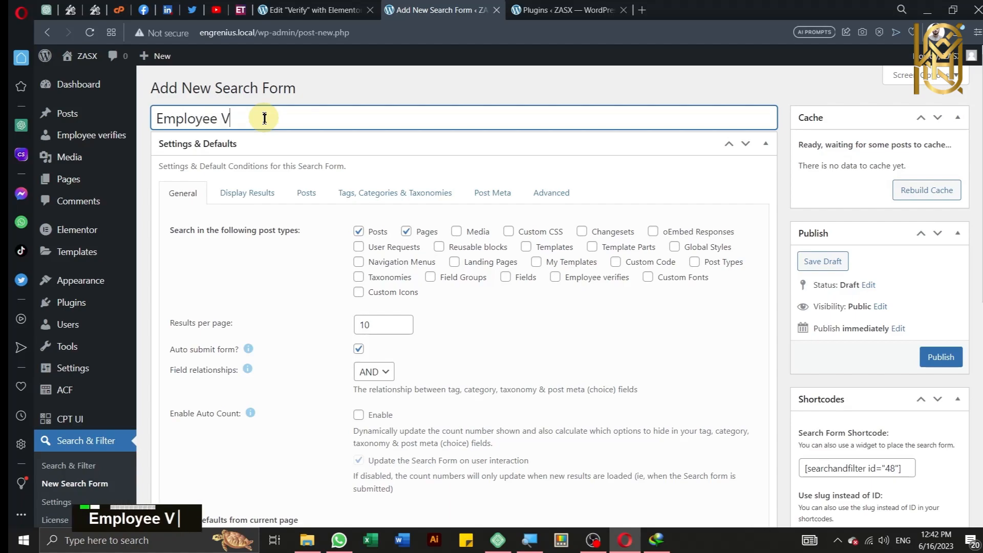
text(erify)
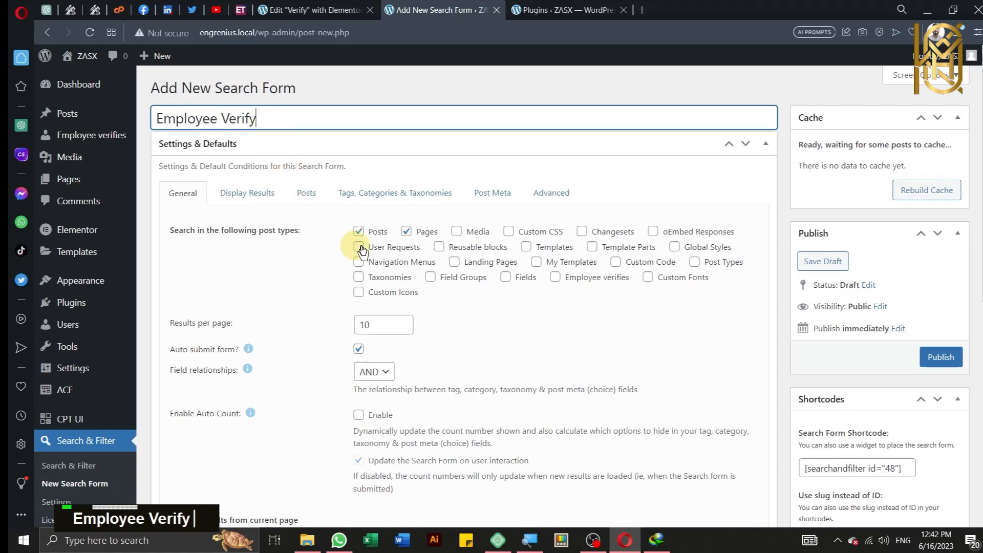
click(374, 233)
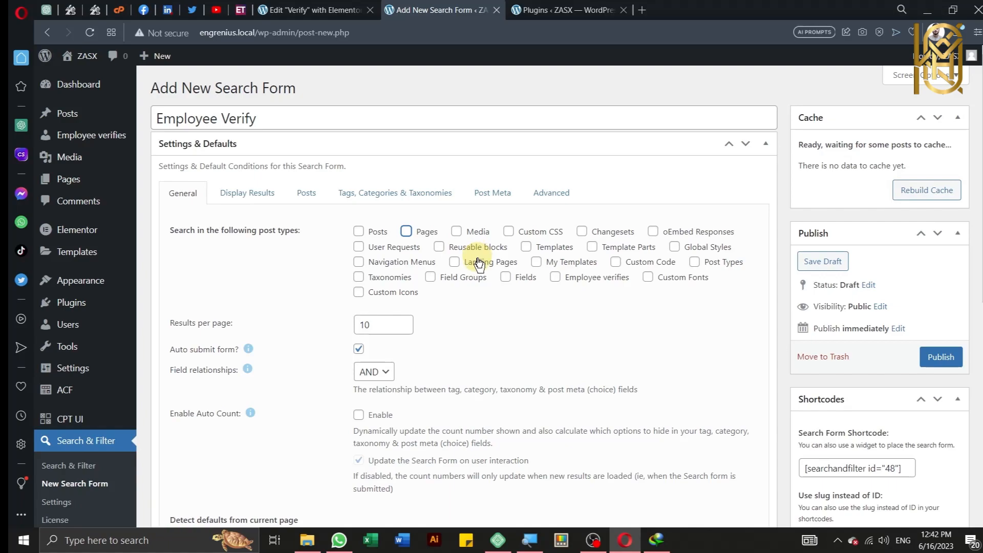
key(ctrl)
key(ctrl)
key(ctrl)
key(ctrl)
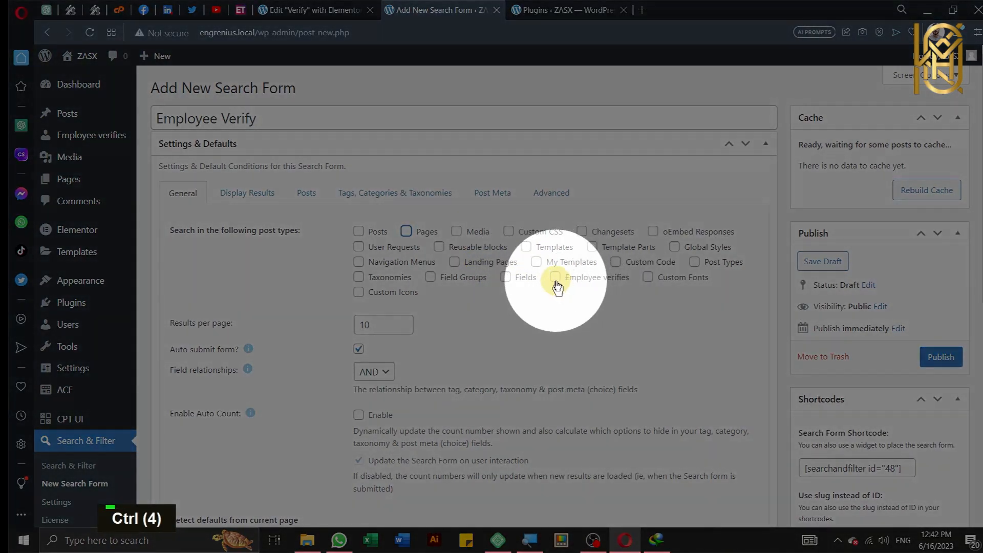
click(556, 280)
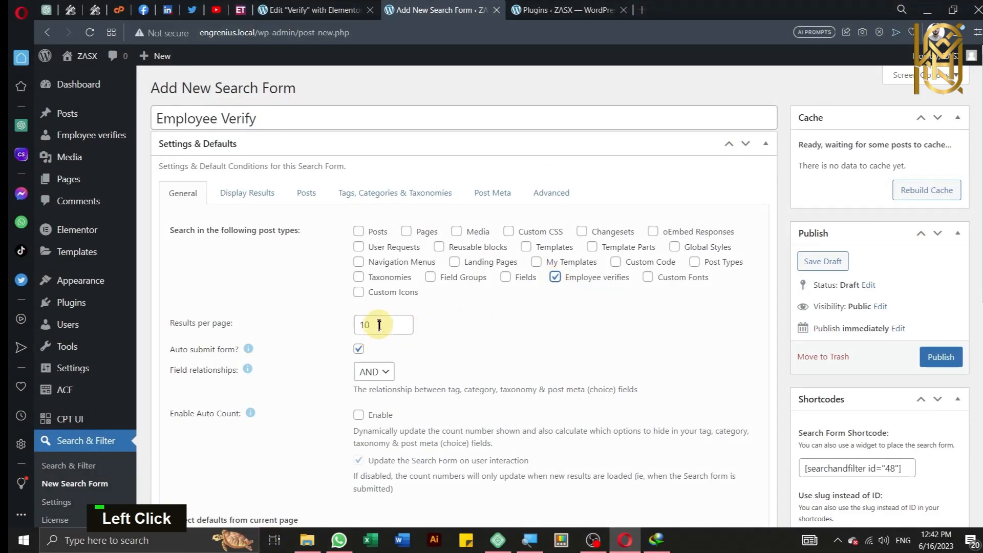
key(BackSpace)
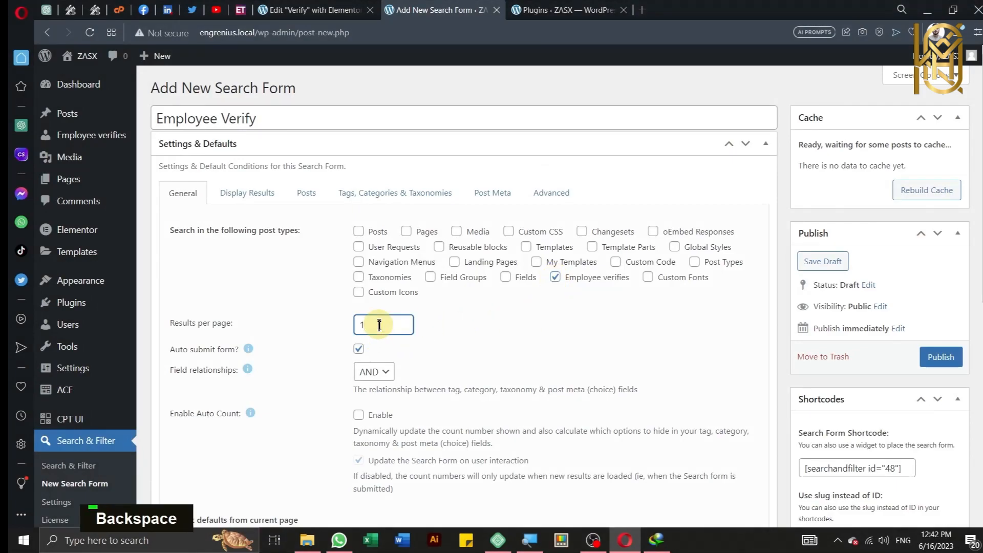
click(453, 373)
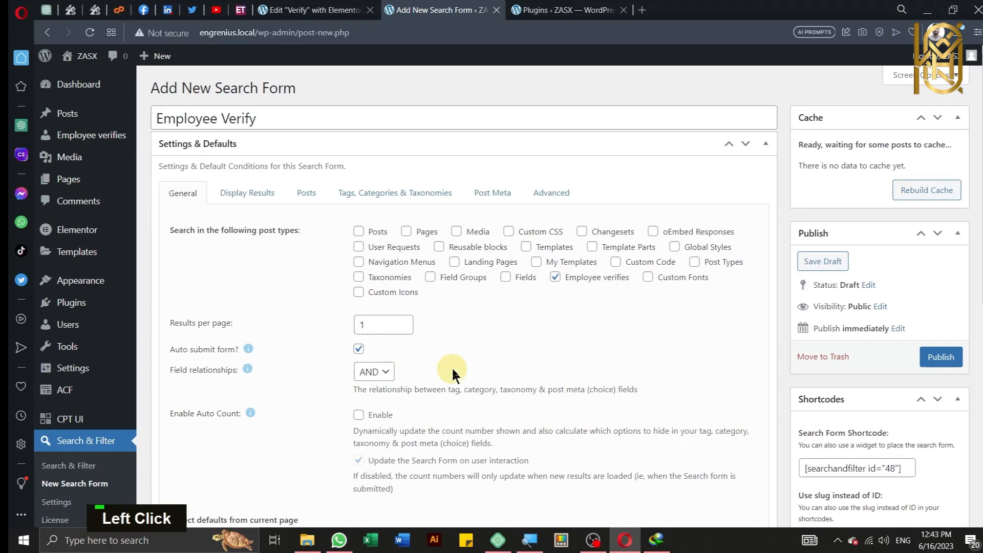
Step: Add a Search field to the form UI with placeholder 'XXXXX-XXXXXXX-X'
scroll(452, 374, down, 5)
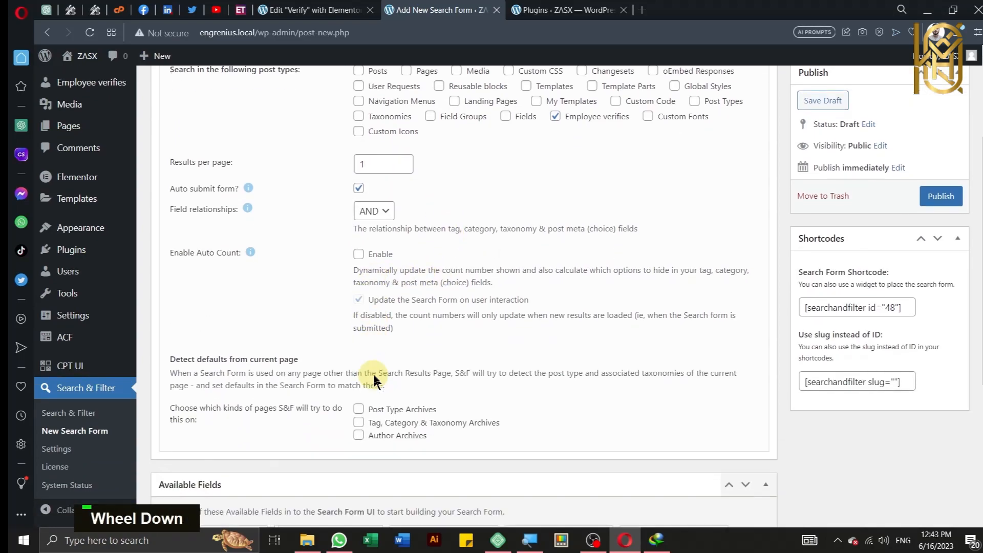
scroll(375, 382, down, 3)
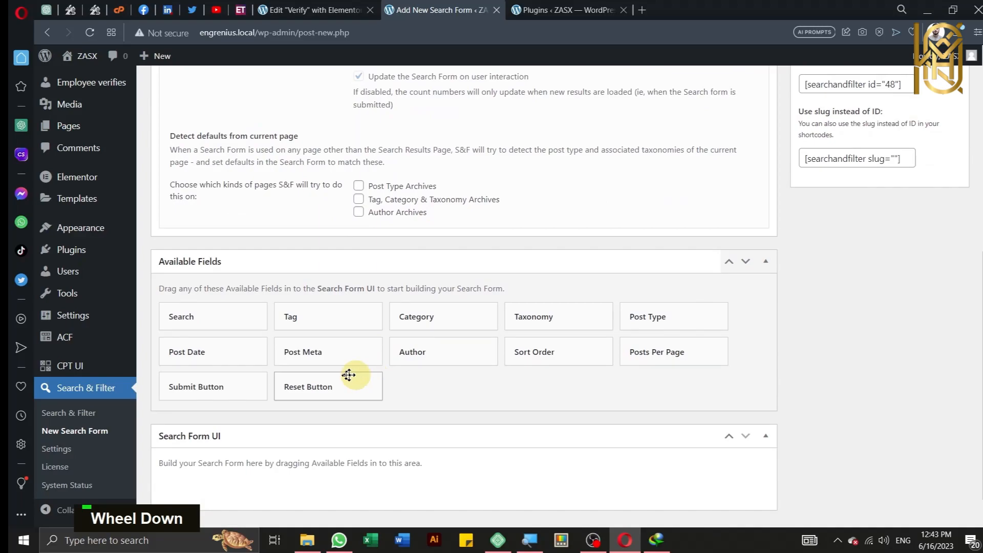
scroll(259, 346, down, 1)
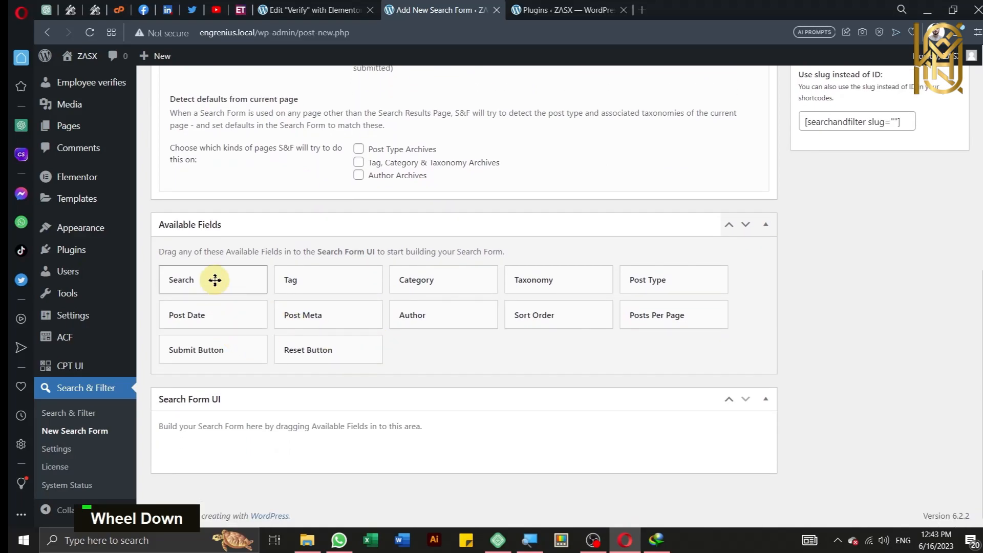
drag(215, 279, 259, 427)
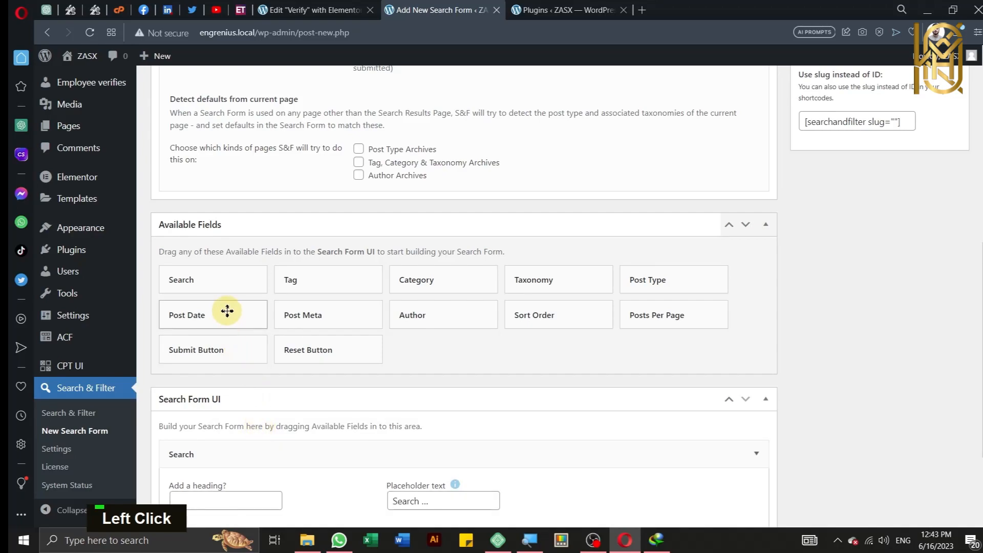
scroll(227, 311, down, 2)
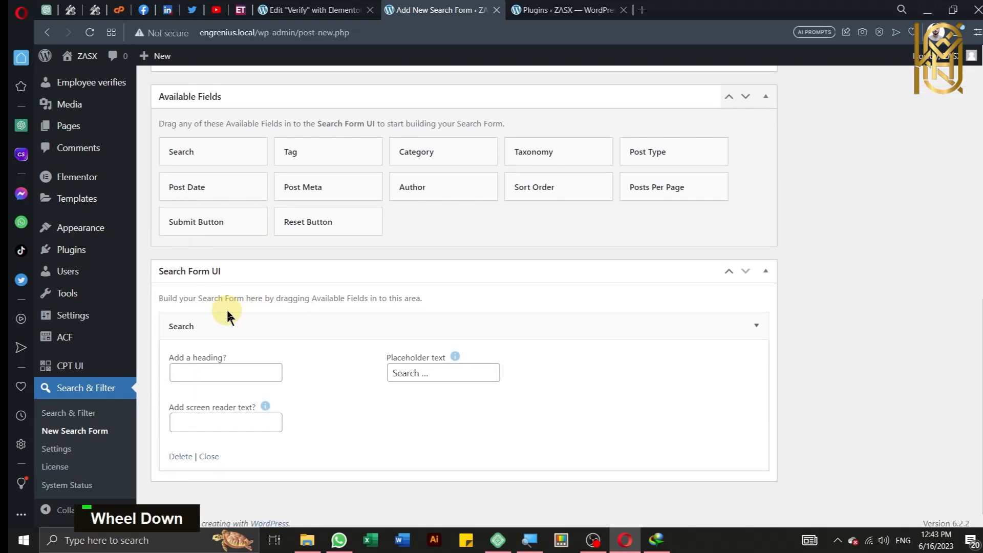
scroll(227, 310, down, 1)
drag(424, 365, 390, 365)
click(459, 365)
drag(459, 365, 381, 370)
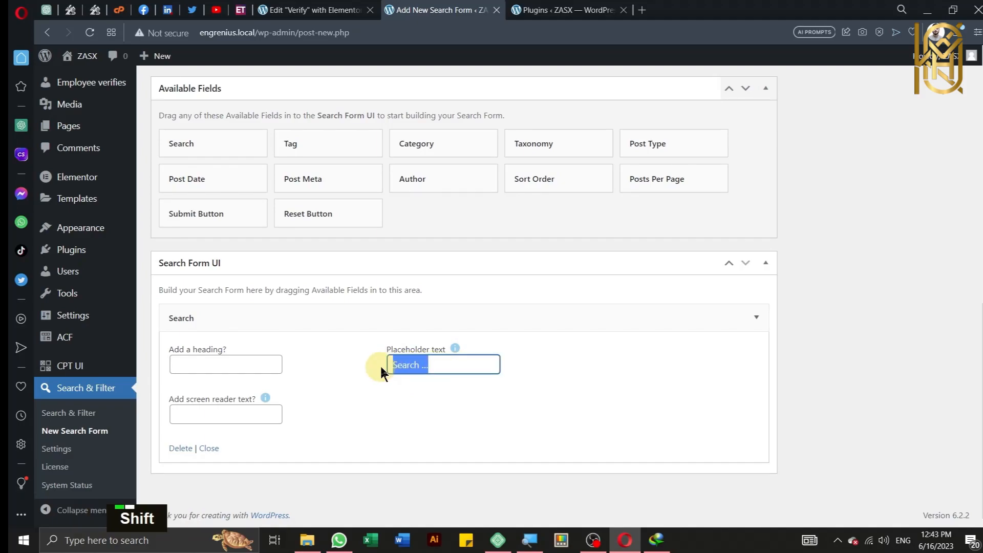
text(XXXX)
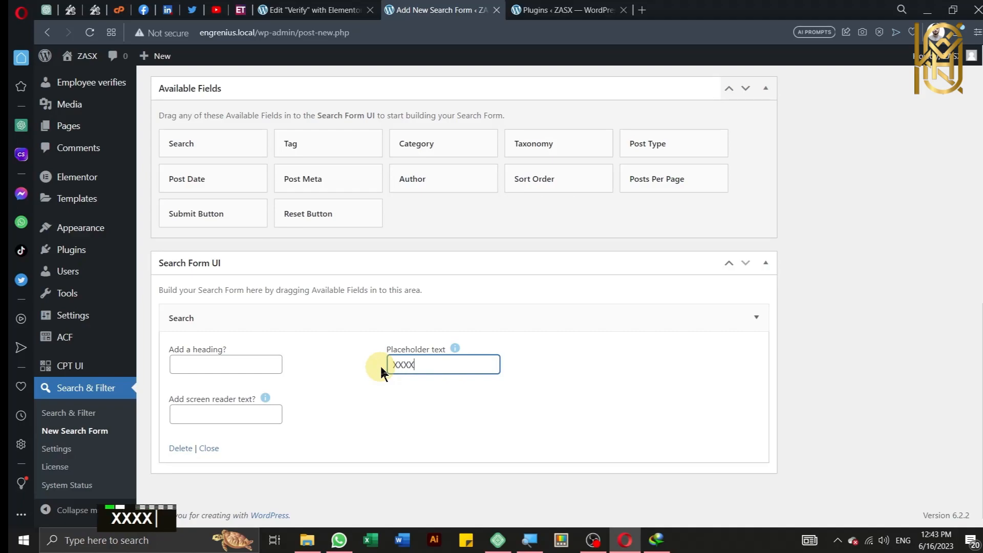
text(X-)
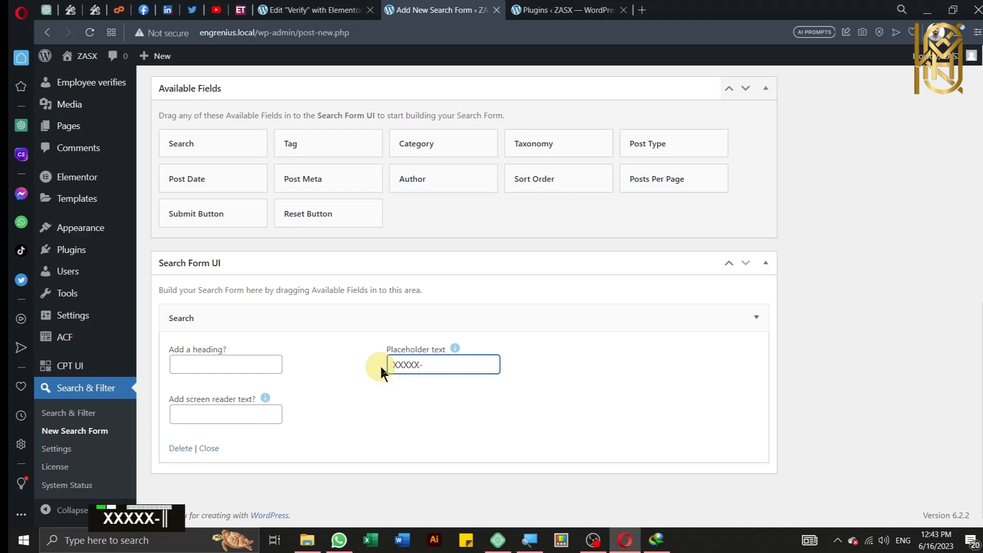
text(XXXXX)
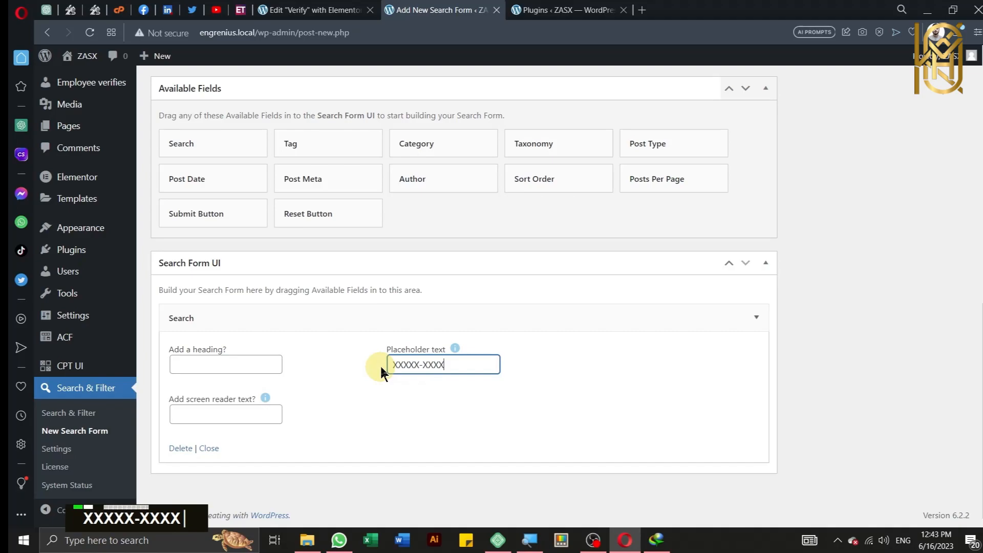
text(XX-X)
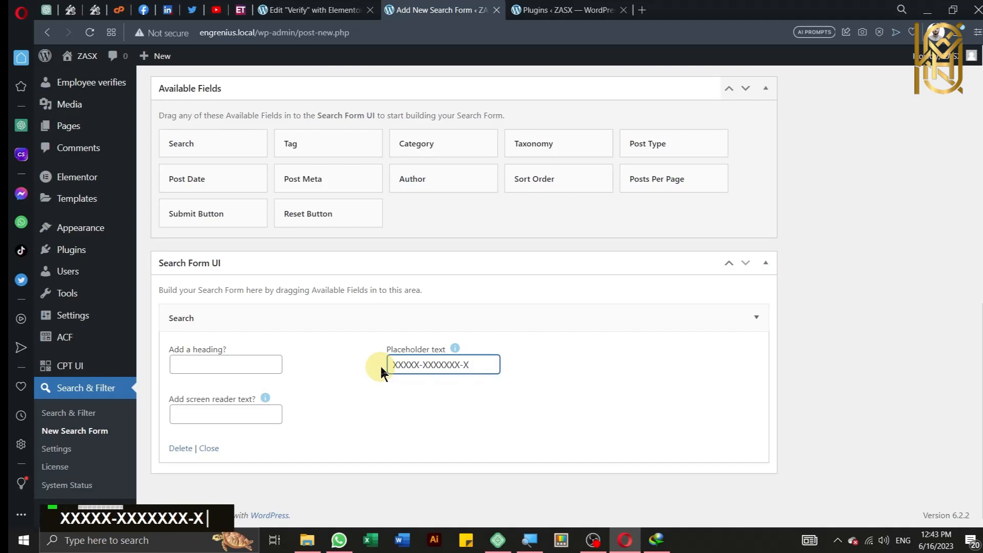
click(322, 393)
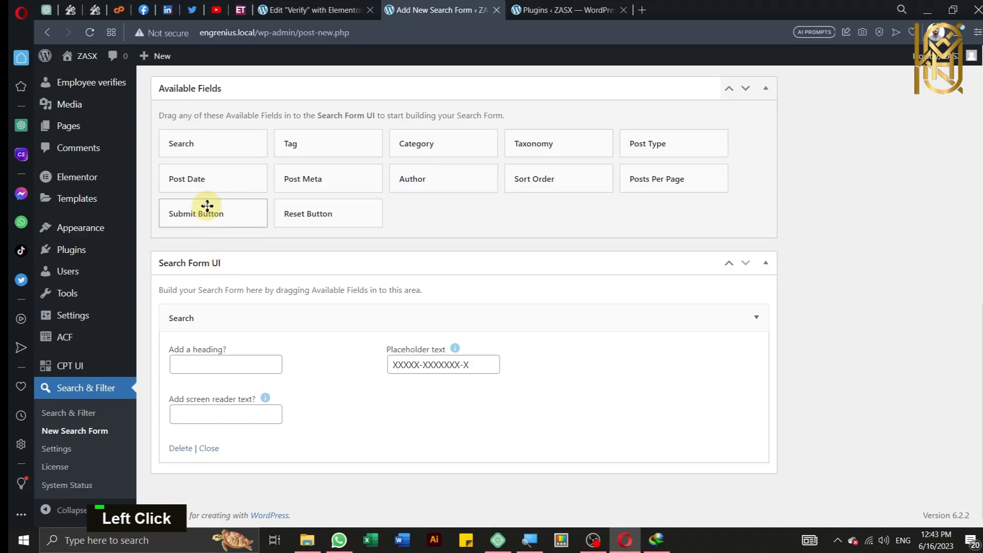
Step: Add a Submit Button below the search field labelled 'Verify!'
drag(207, 210, 219, 455)
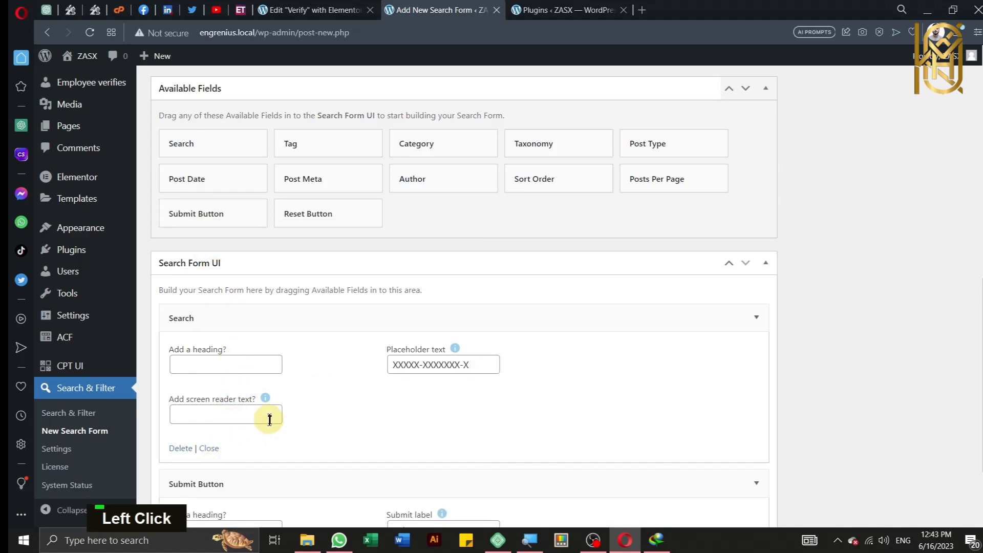
scroll(270, 419, down, 2)
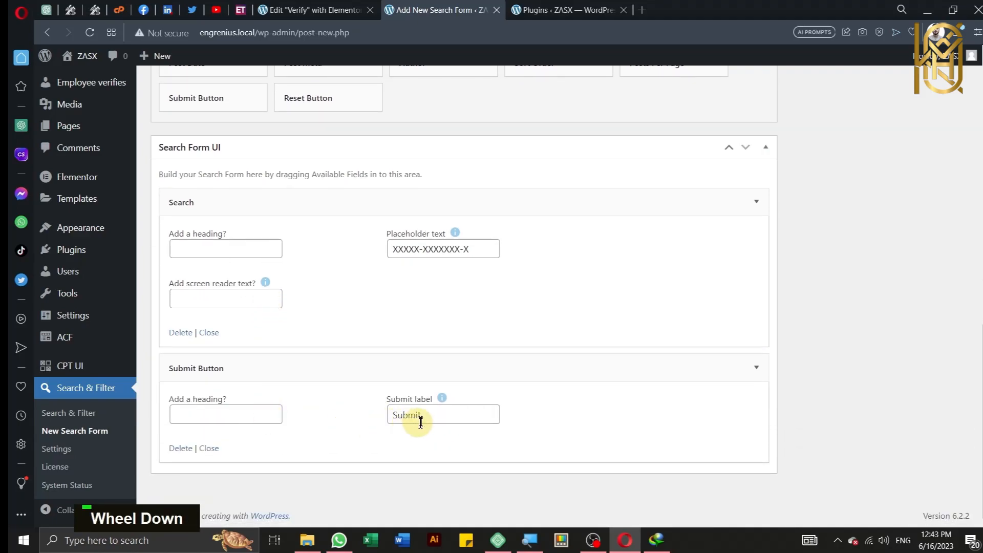
double_click(405, 415)
text(Verify)
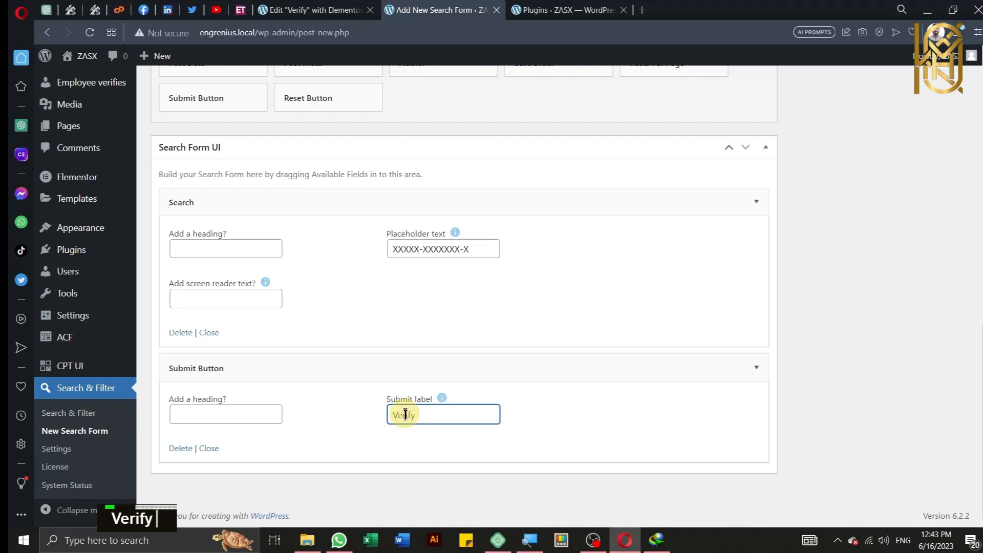
text(!)
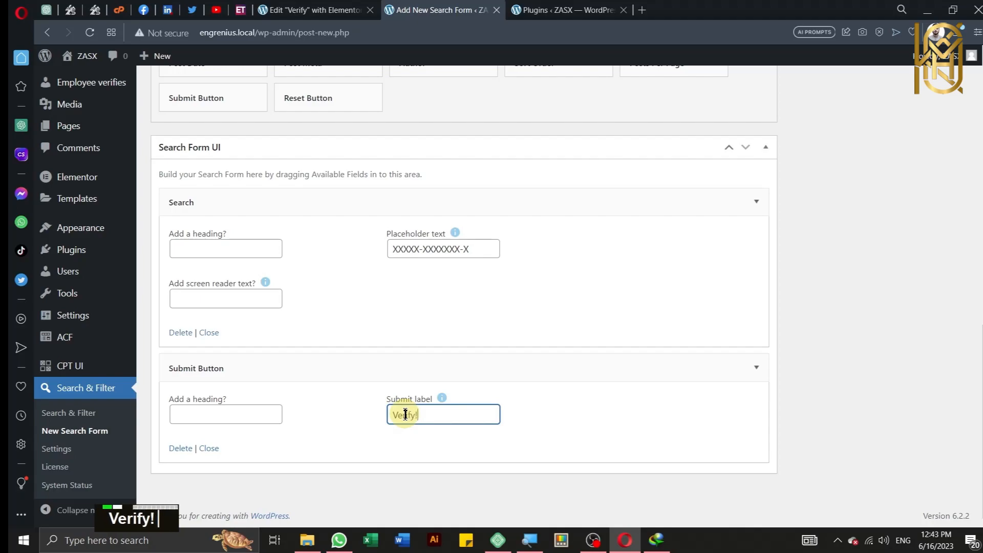
click(347, 425)
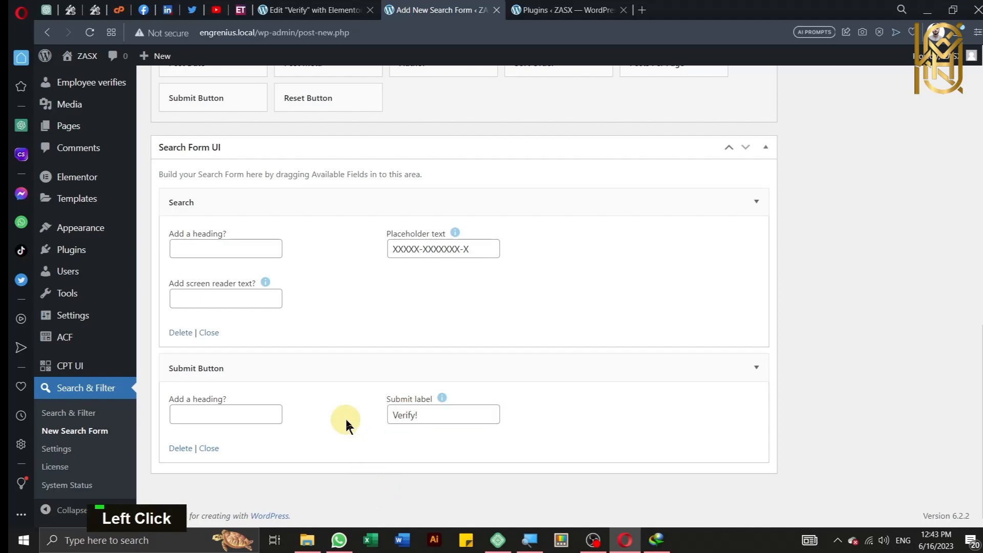
scroll(346, 425, up, 8)
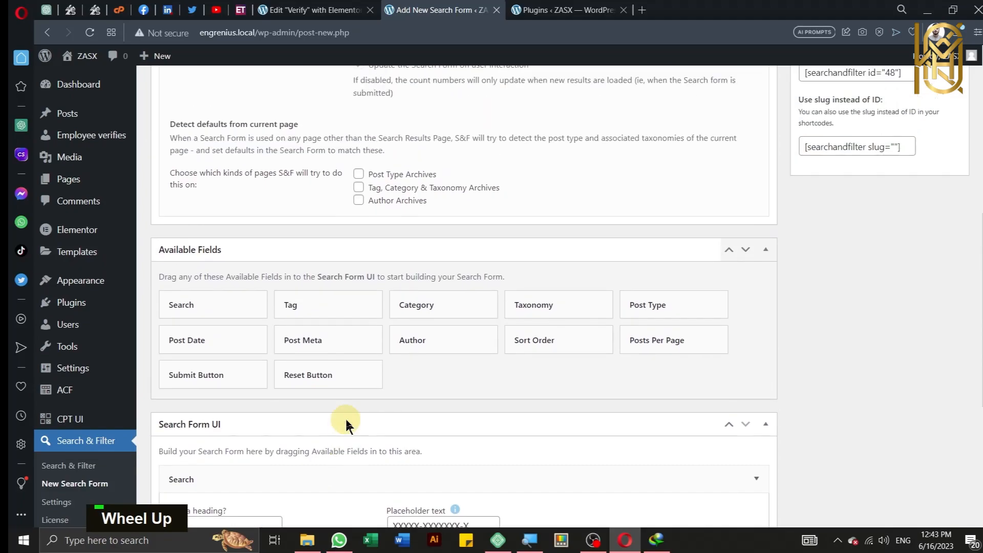
Step: Set the form's Display Results method to Elementor Posts / Portfolio / Products
scroll(347, 425, up, 6)
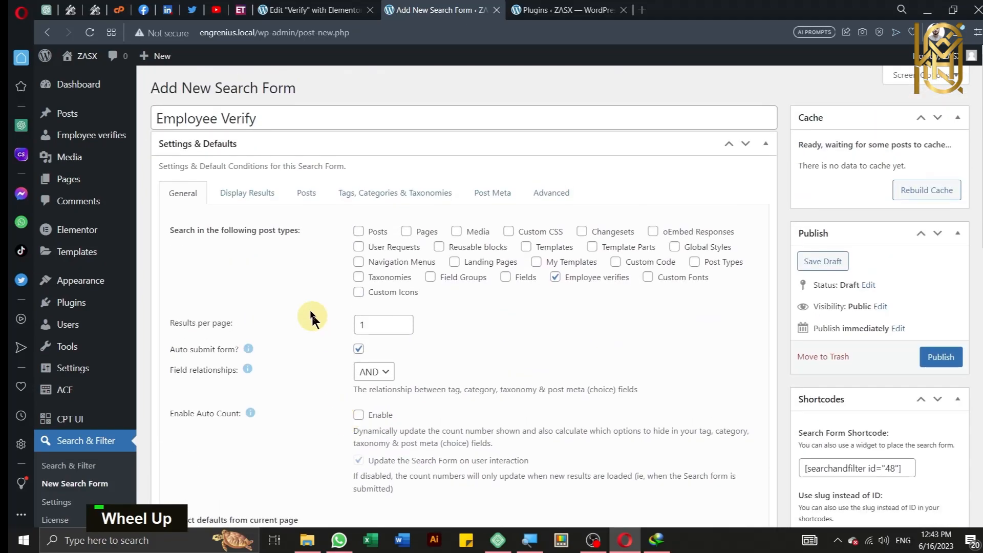
click(245, 199)
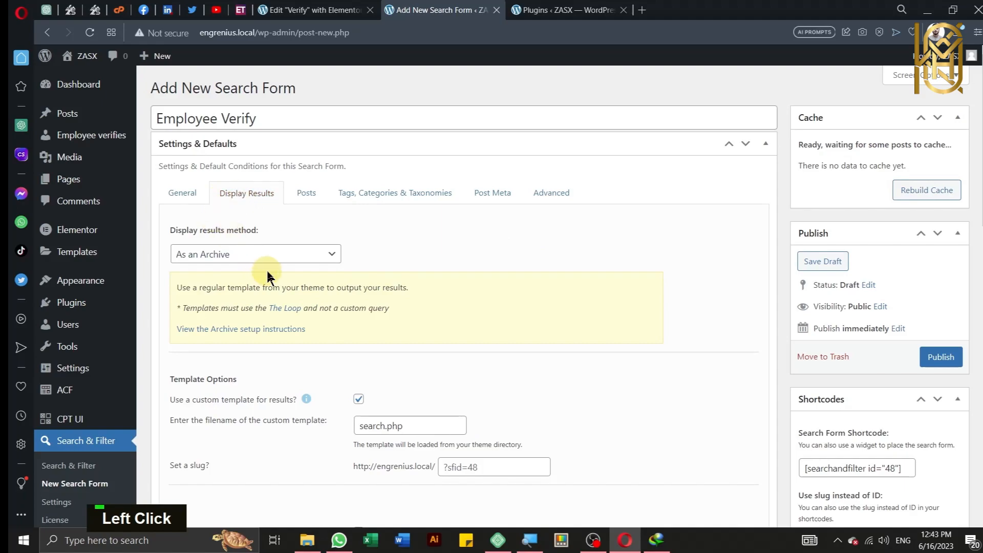
click(269, 261)
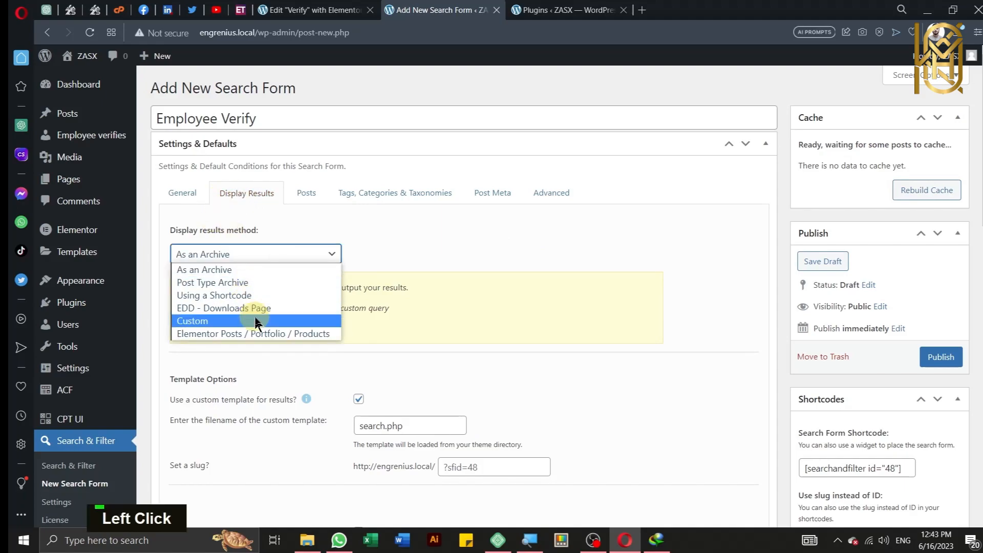
key(ctrl)
key(ctrl)
click(271, 333)
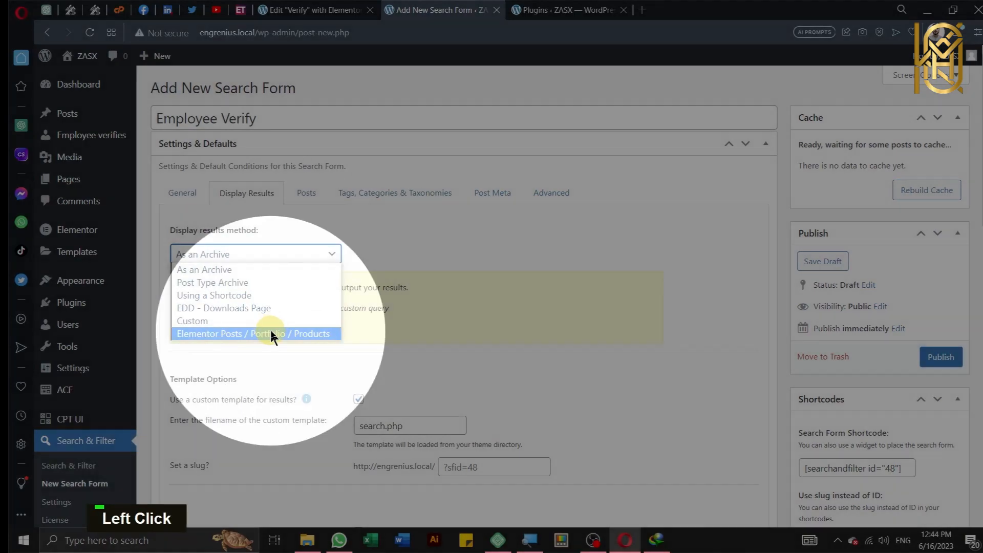
scroll(325, 362, down, 1)
scroll(325, 362, down, 2)
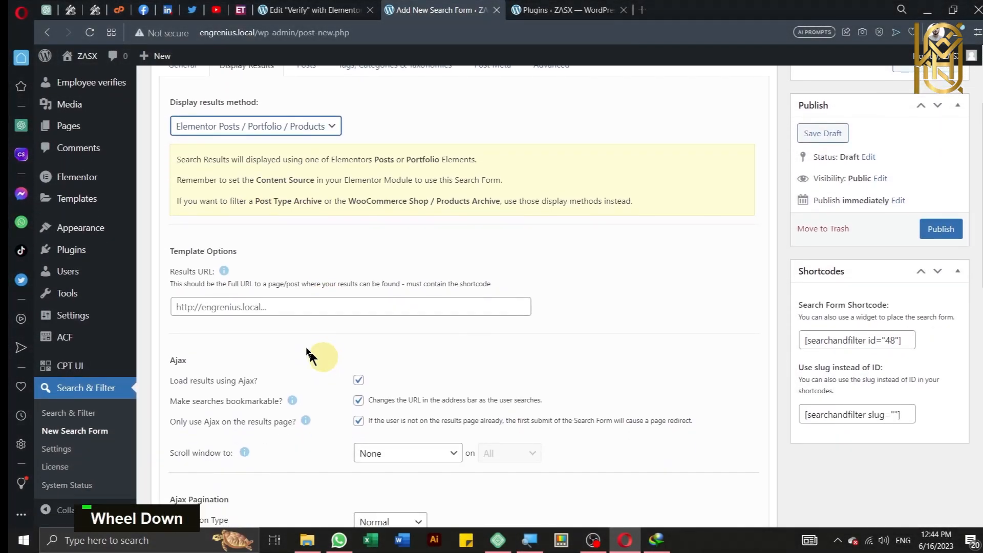
click(280, 306)
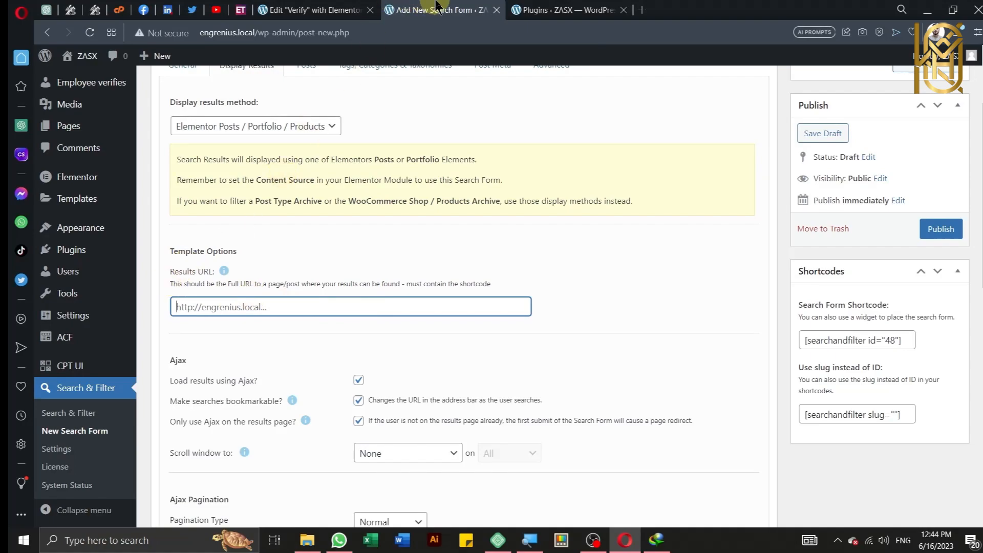
Step: In a duplicate of the editor tab, add and publish a new page titled 'Certificate Display'
click(312, 10)
right_click(314, 9)
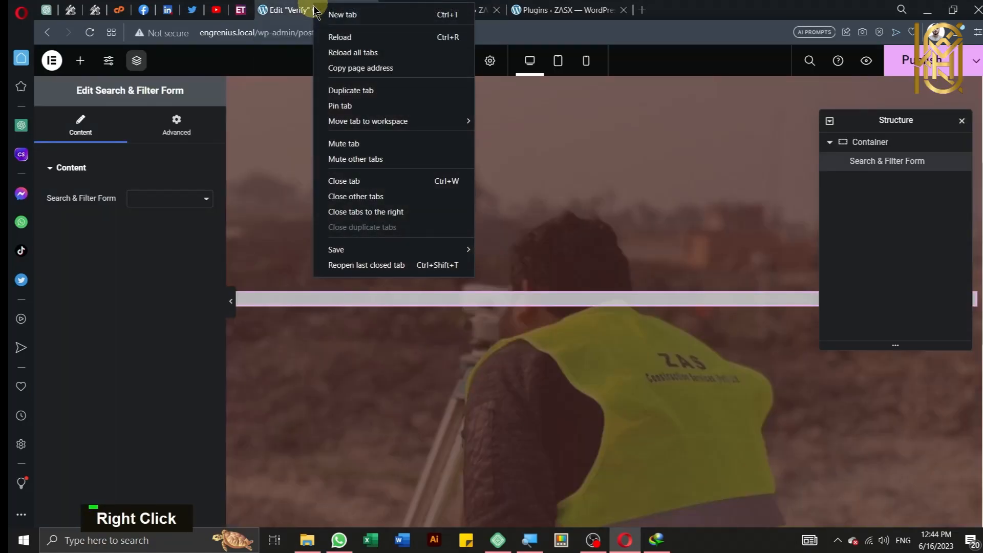
click(352, 91)
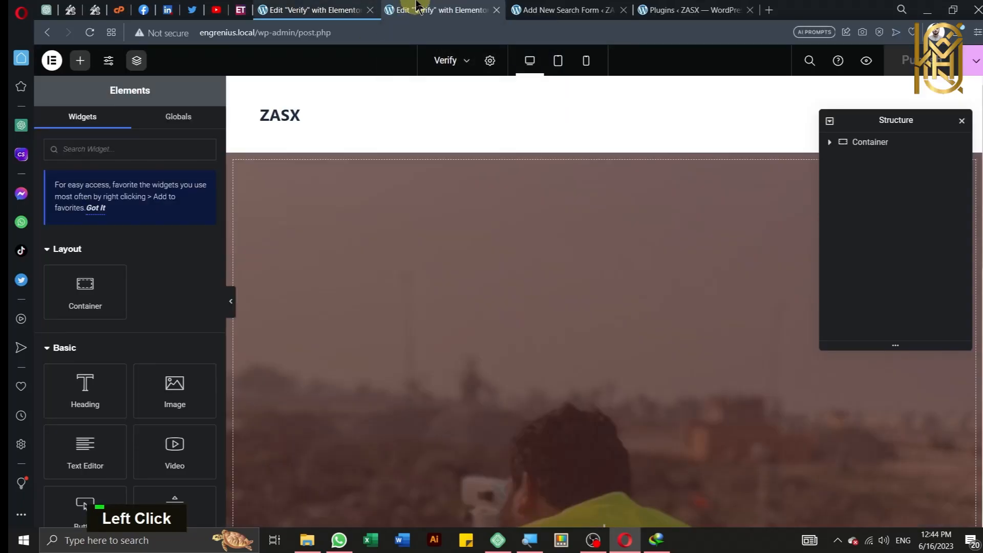
click(417, 6)
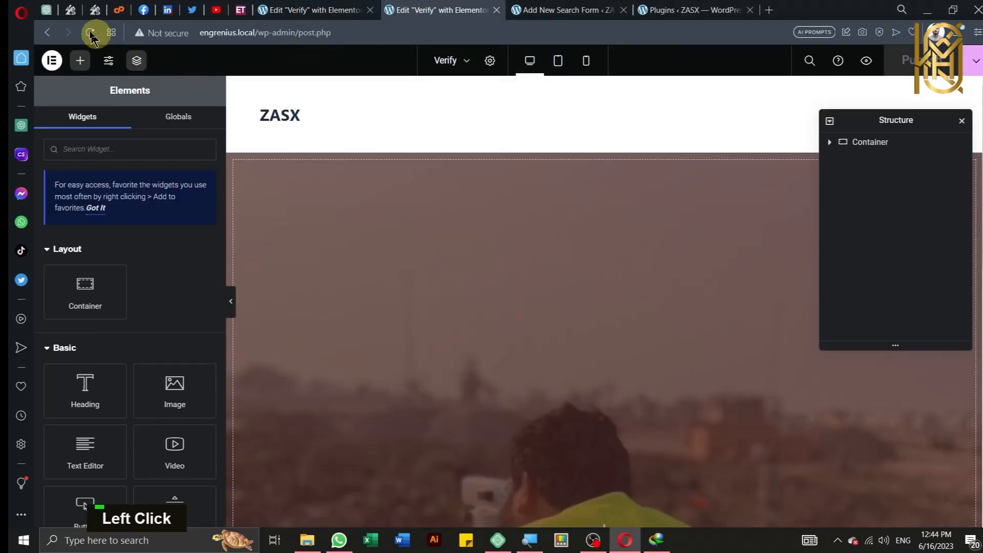
click(49, 34)
click(42, 41)
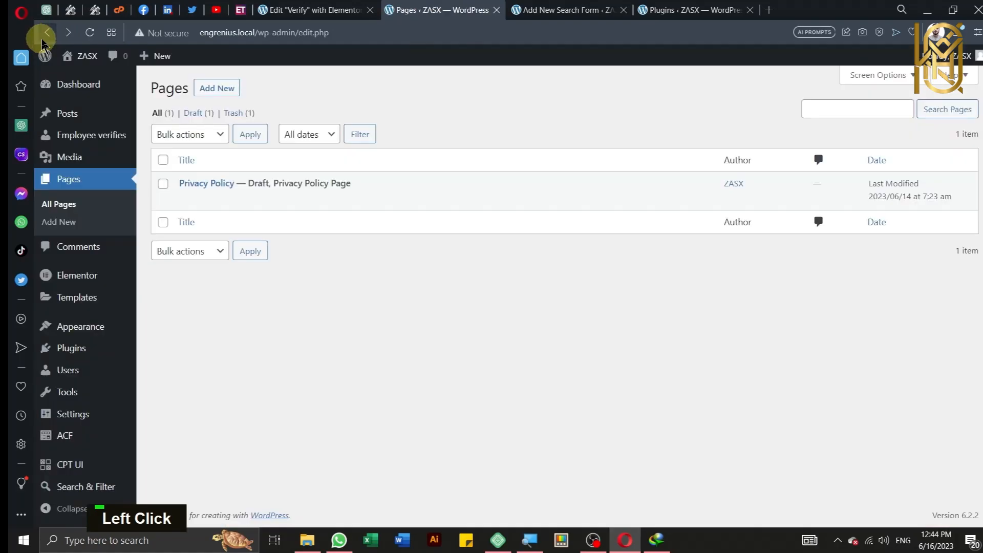
click(208, 95)
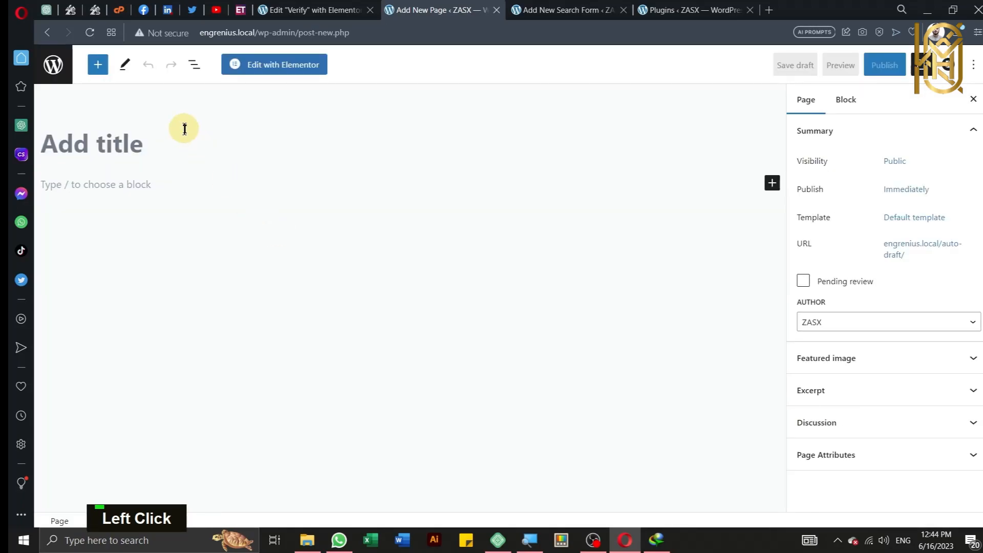
text(Certificate Dis)
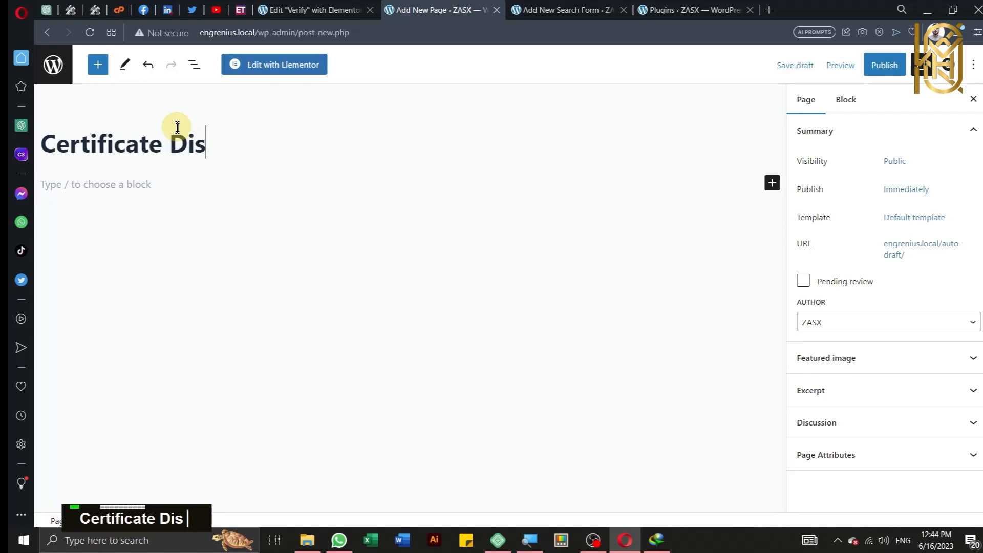
text(play)
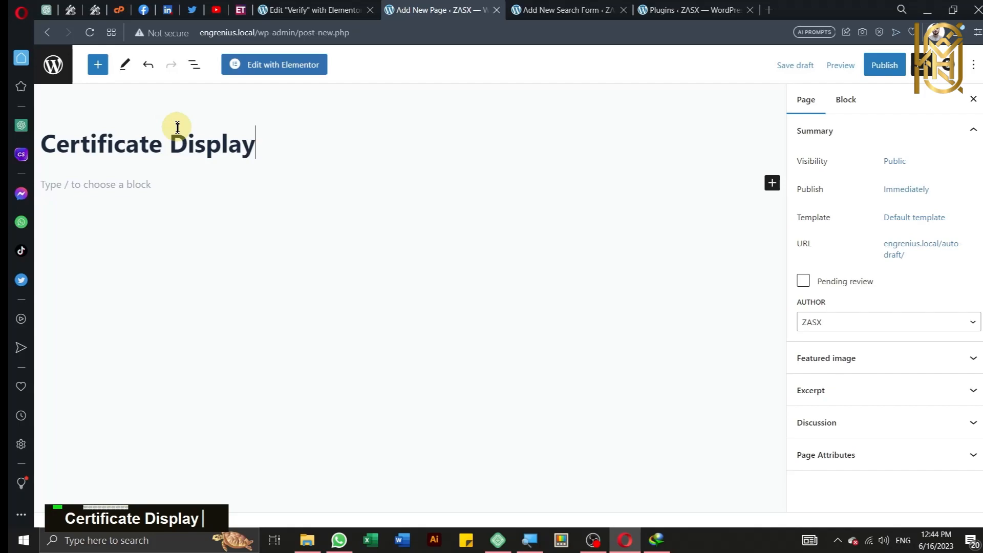
click(884, 67)
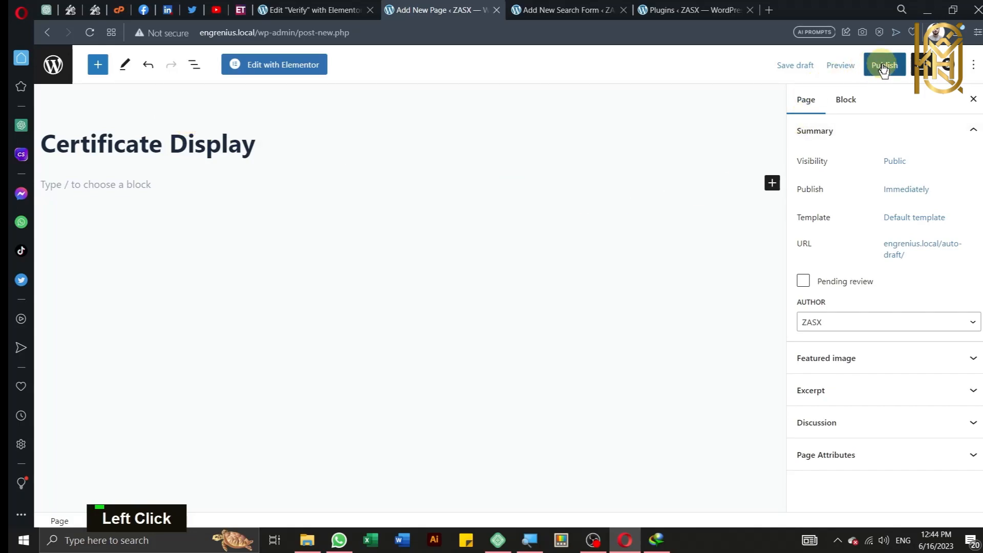
click(884, 67)
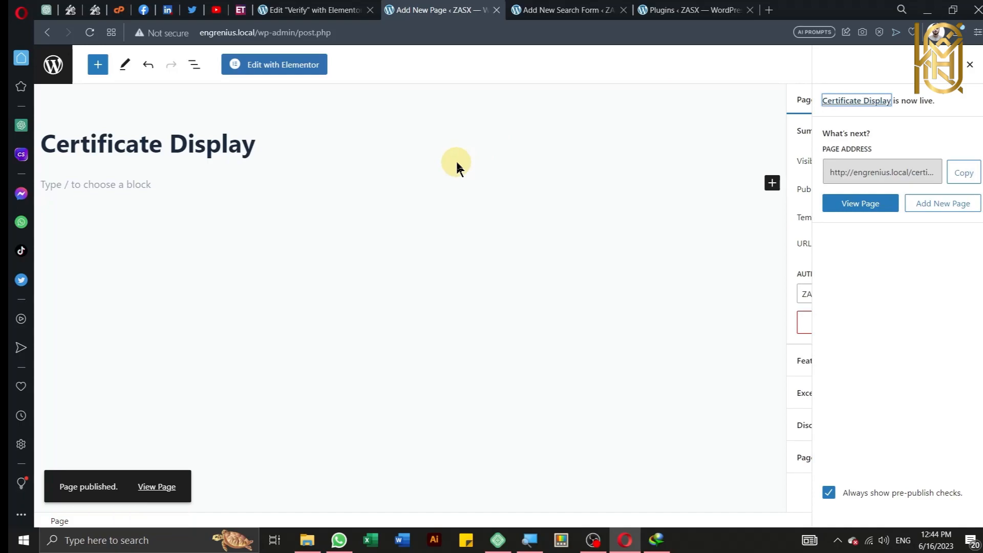
Step: Edit Certificate Display with Elementor and switch its Page Layout to Elementor Full Width
click(267, 65)
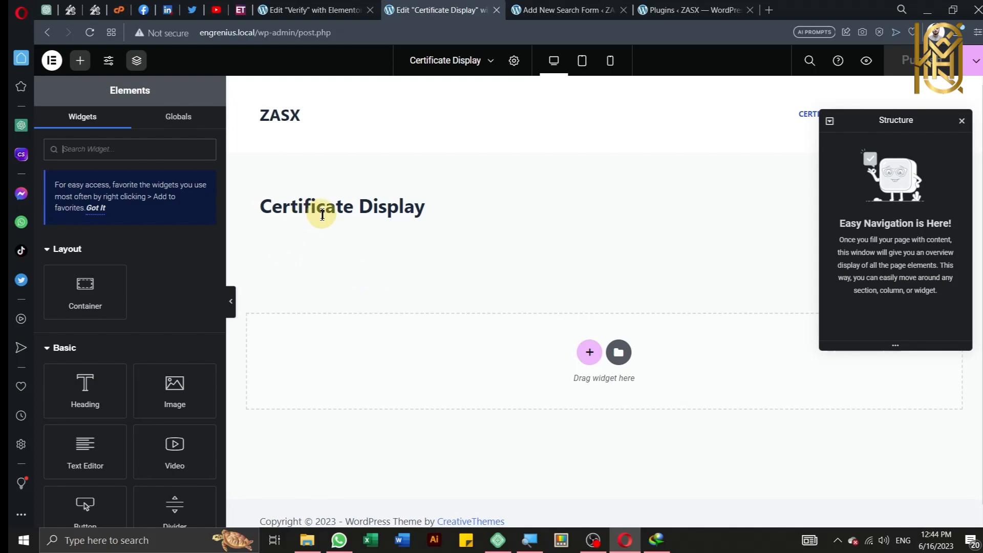
scroll(322, 215, down, 1)
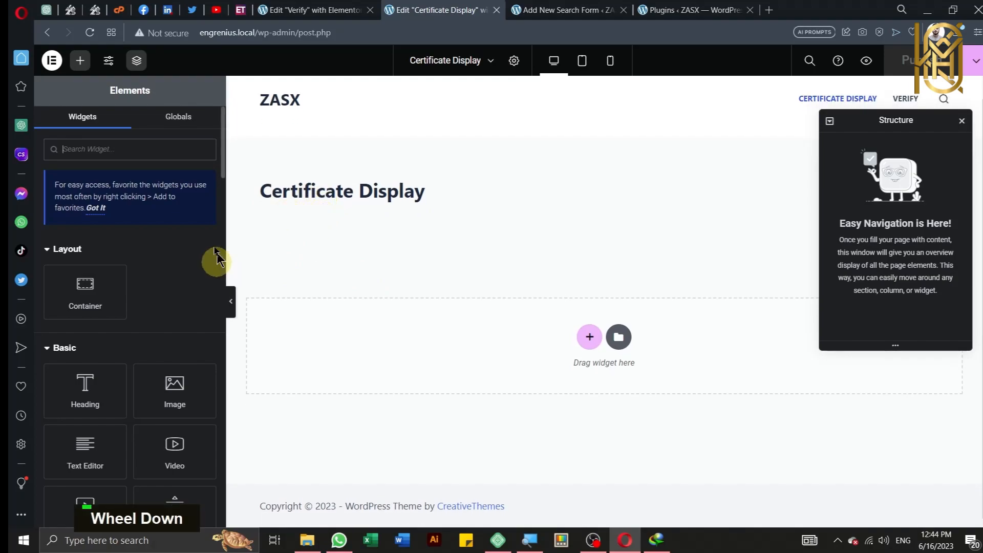
click(513, 60)
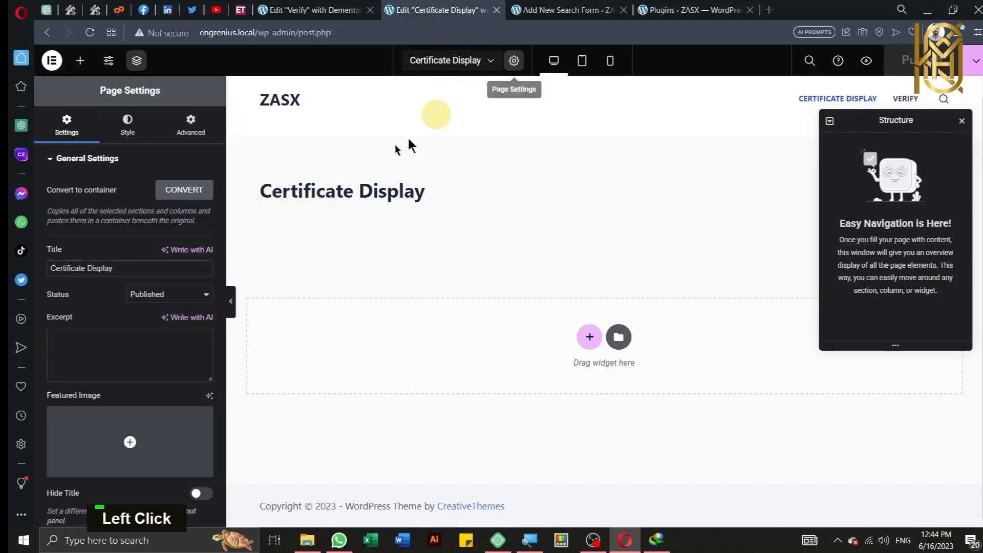
scroll(156, 253, down, 1)
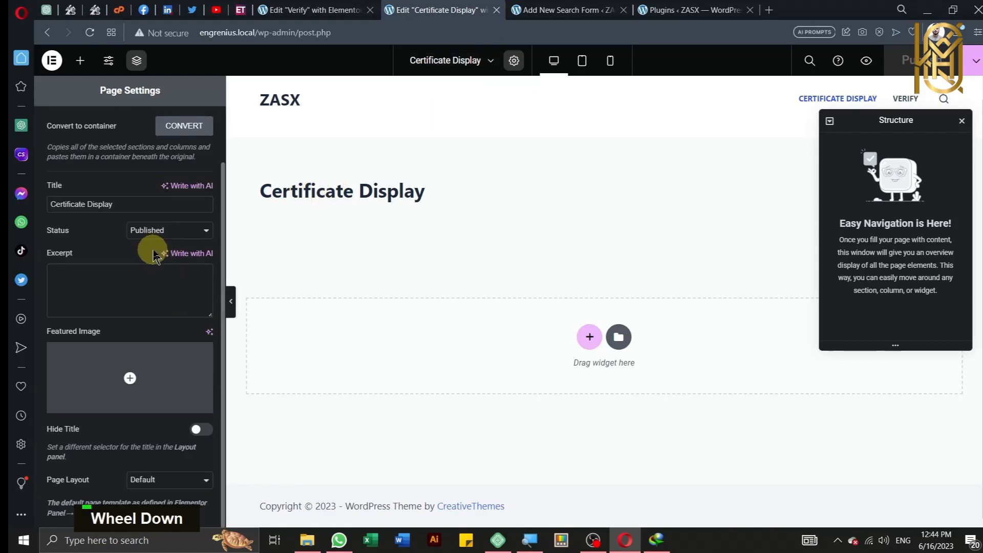
click(176, 481)
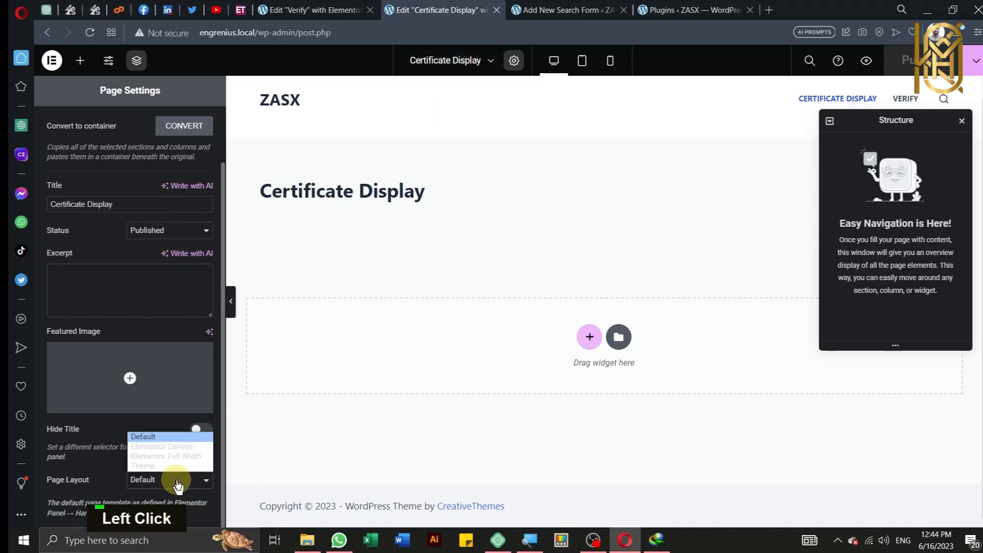
click(162, 461)
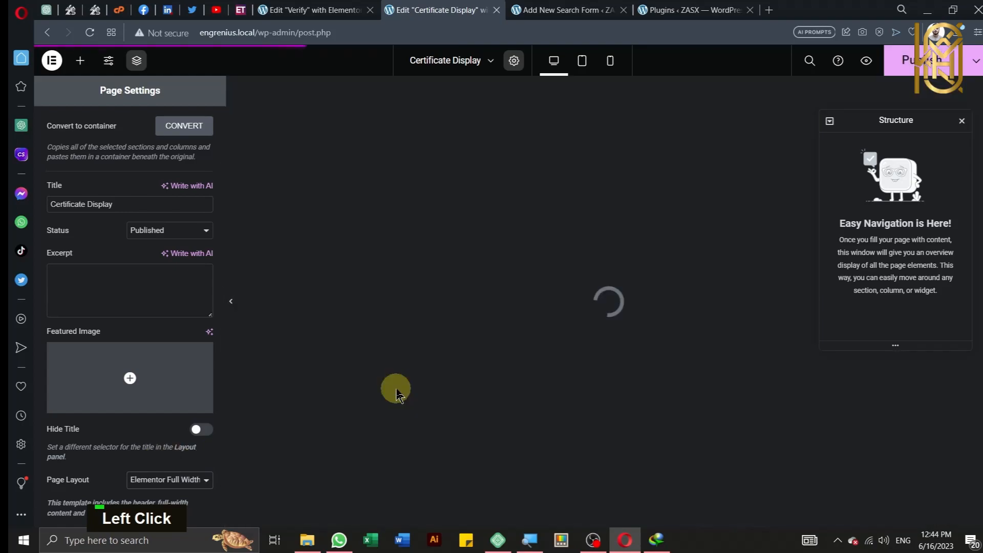
scroll(398, 394, up, 1)
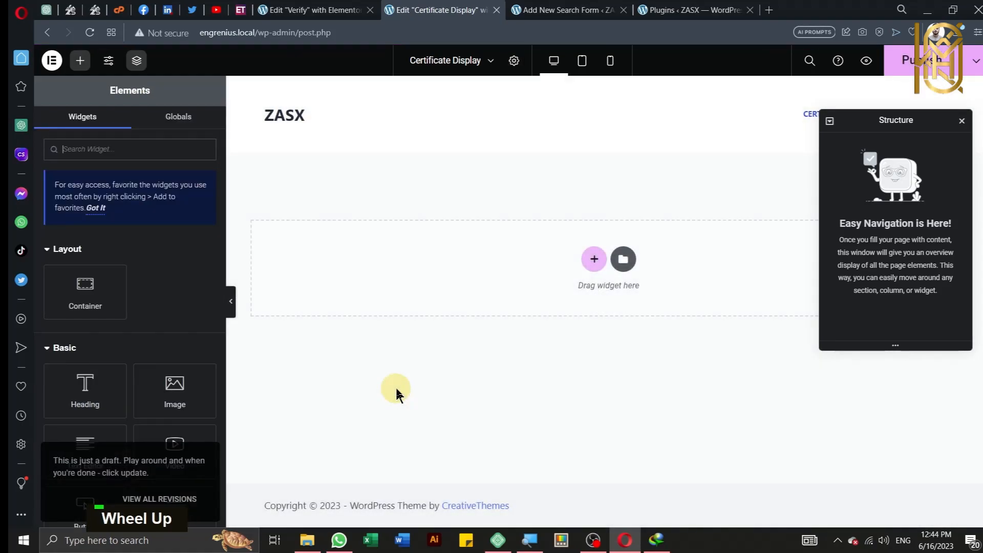
Step: Add a single-column Flexbox container to the Certificate Display page
click(592, 272)
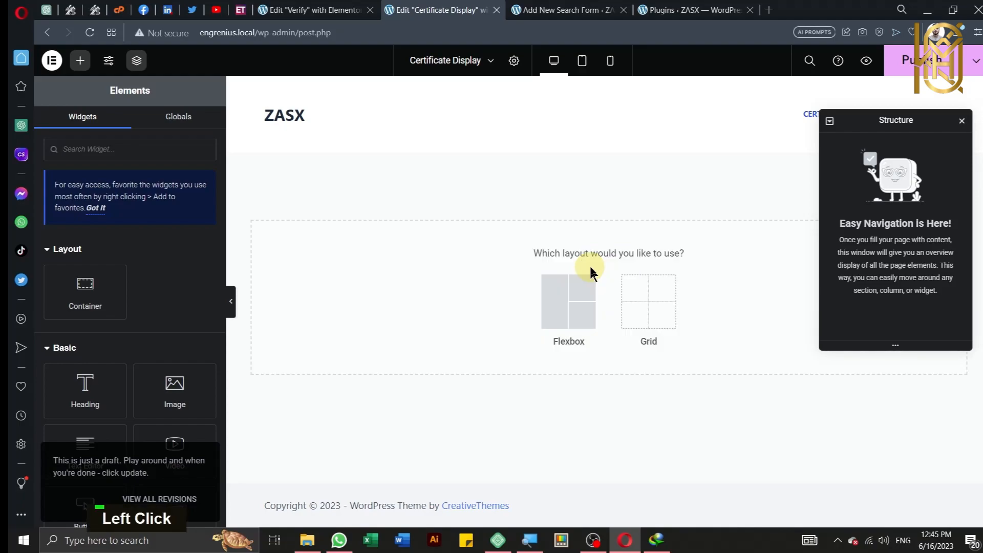
click(563, 300)
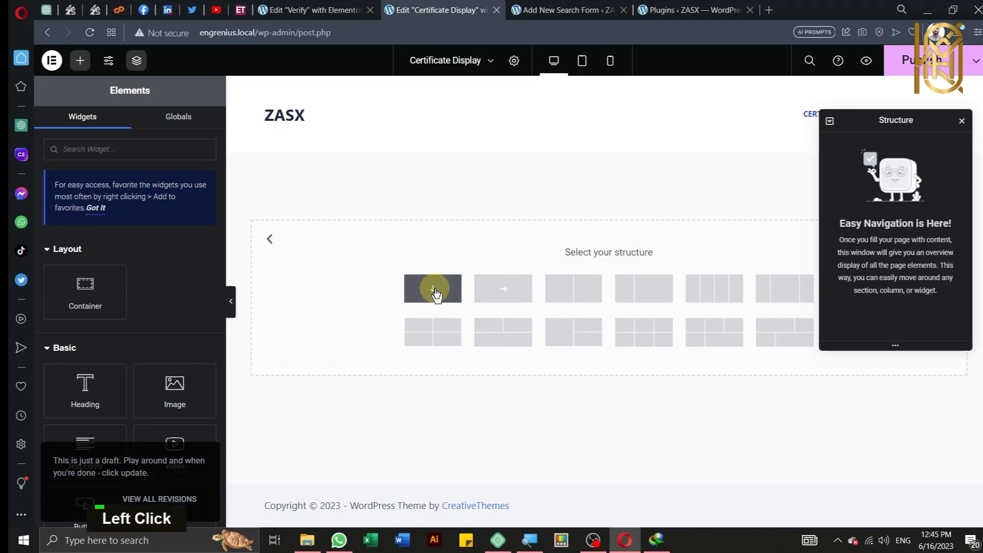
click(435, 295)
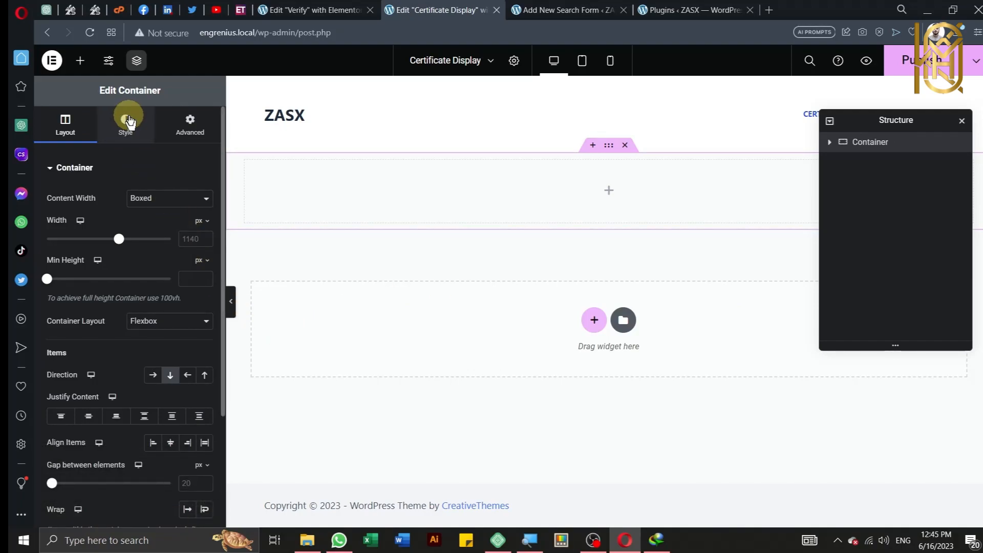
Step: Give the container a classic #AA8E8E background and center its content with Justify Content
click(139, 141)
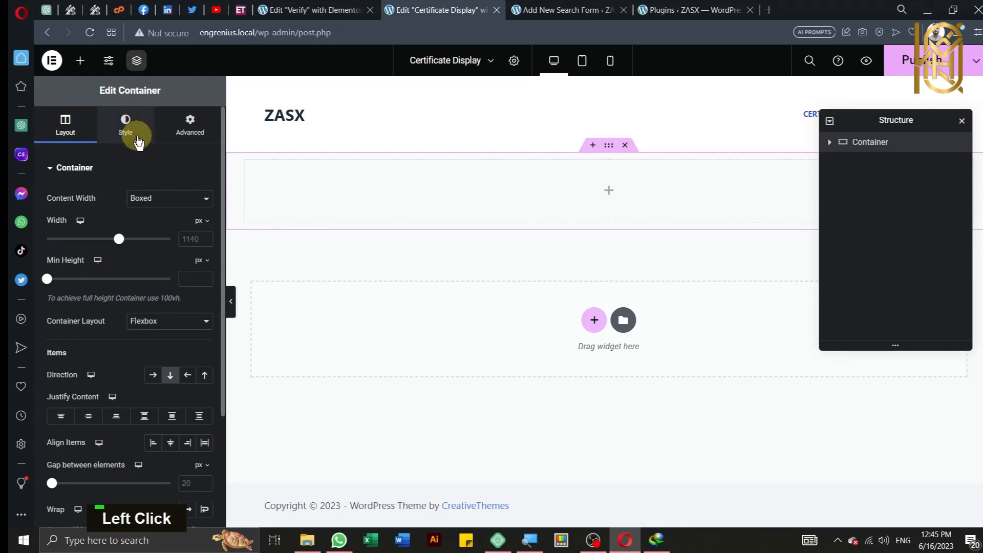
click(154, 226)
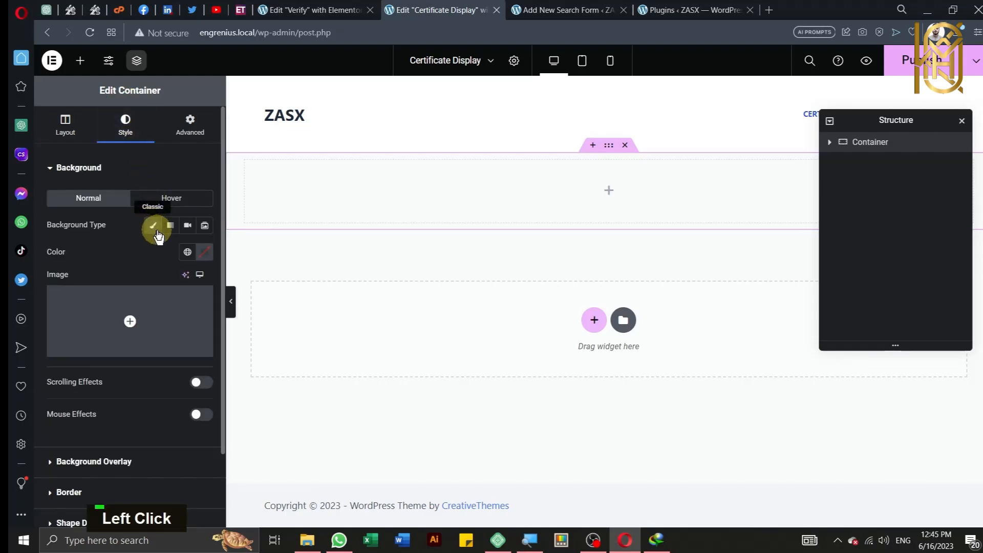
click(205, 251)
mouse_move(191, 354)
mouse_down()
mouse_move(220, 357)
mouse_move(154, 335)
mouse_up()
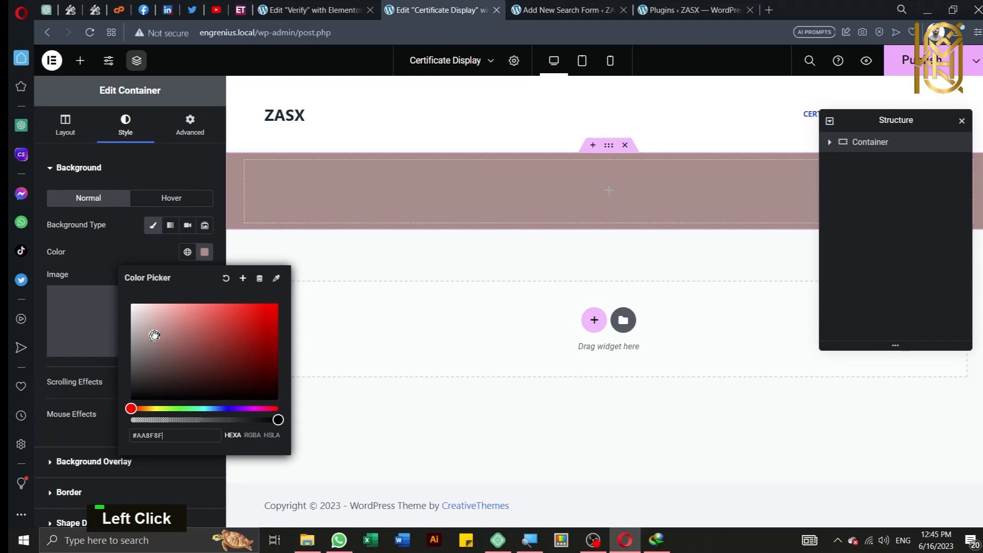
click(148, 167)
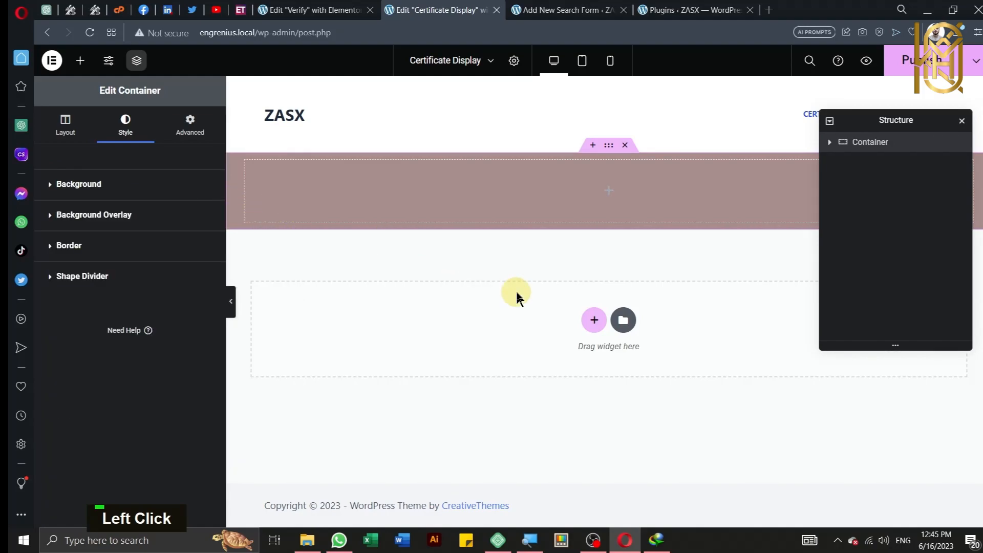
click(59, 128)
click(88, 415)
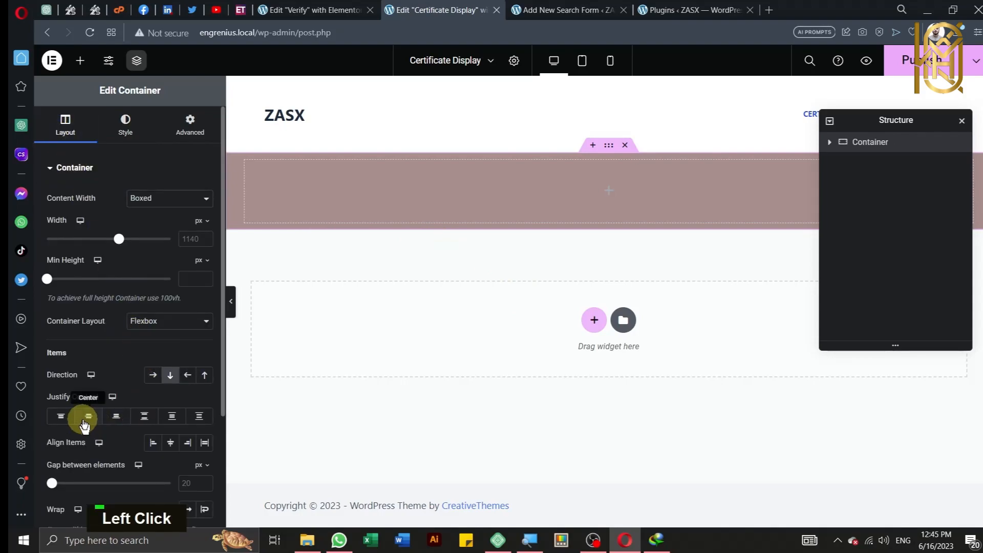
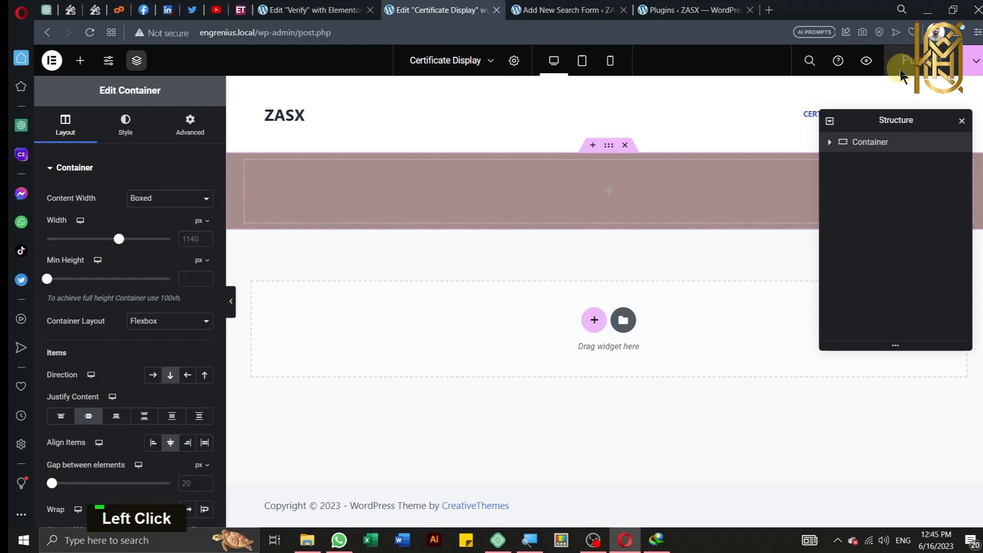
Step: Open the Certificate Display preview in a new tab and copy its preview URL from the address bar
key(ctrl)
key(ctrl)
click(864, 63)
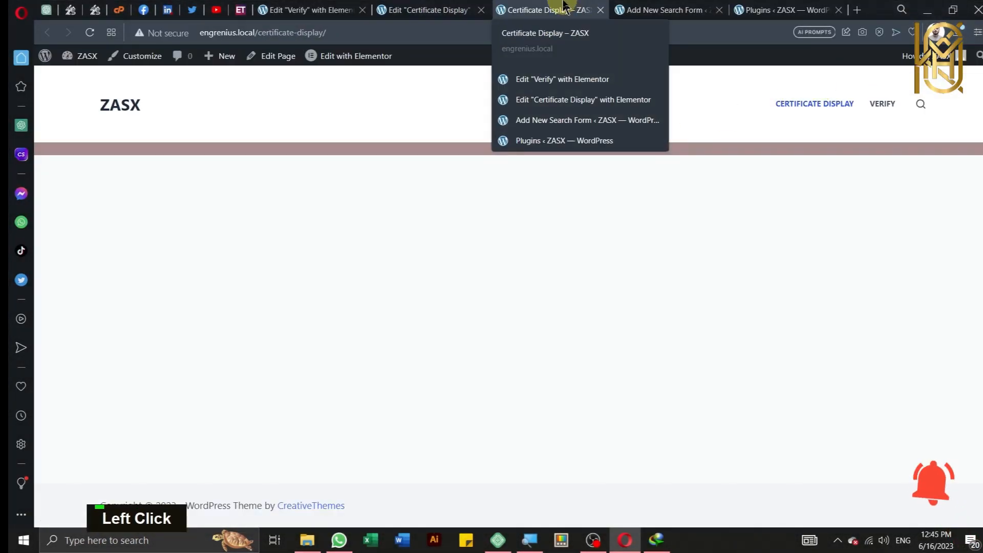
click(392, 33)
right_click(394, 40)
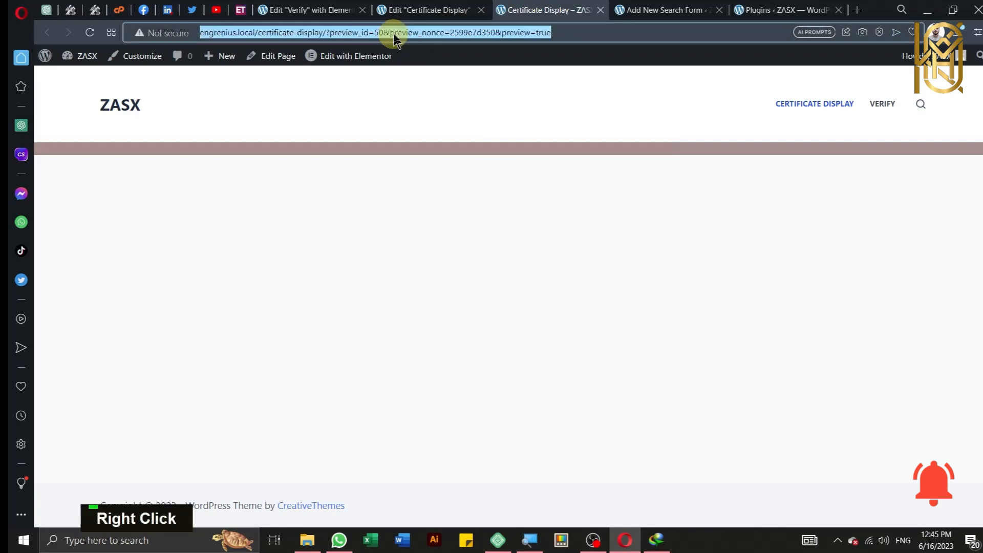
click(416, 82)
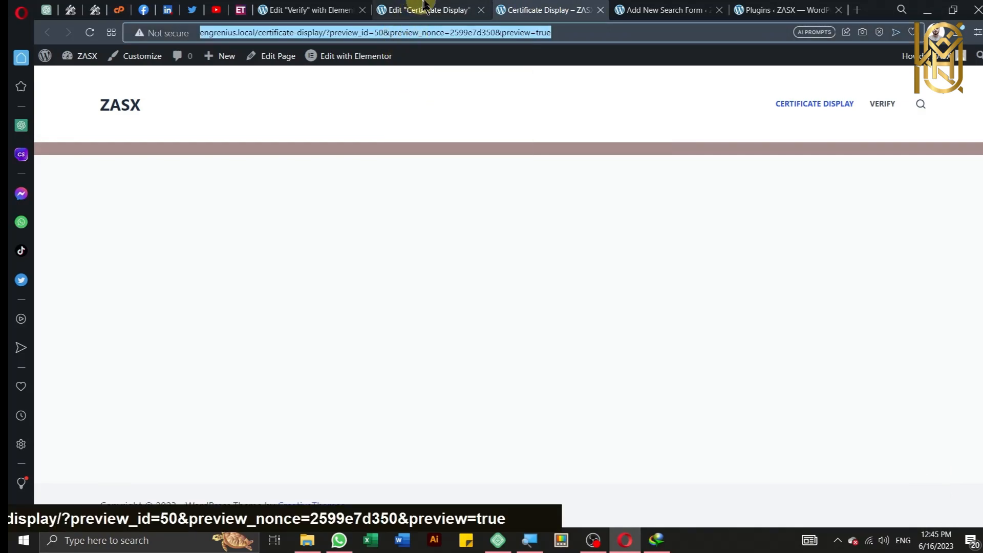
click(517, 82)
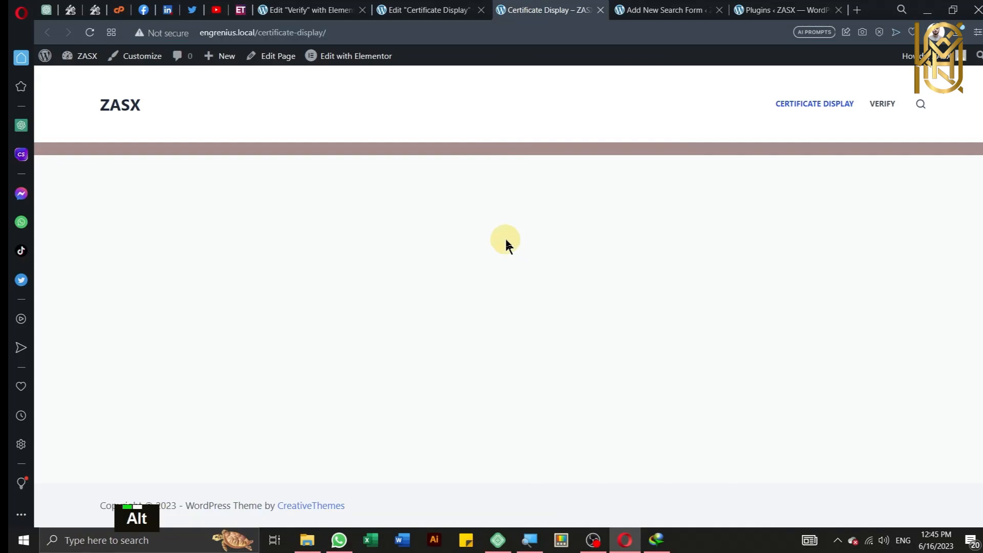
key(alt+r)
Step: Paste the Certificate Display preview address into the Employee Verify form's Results URL field
click(633, 9)
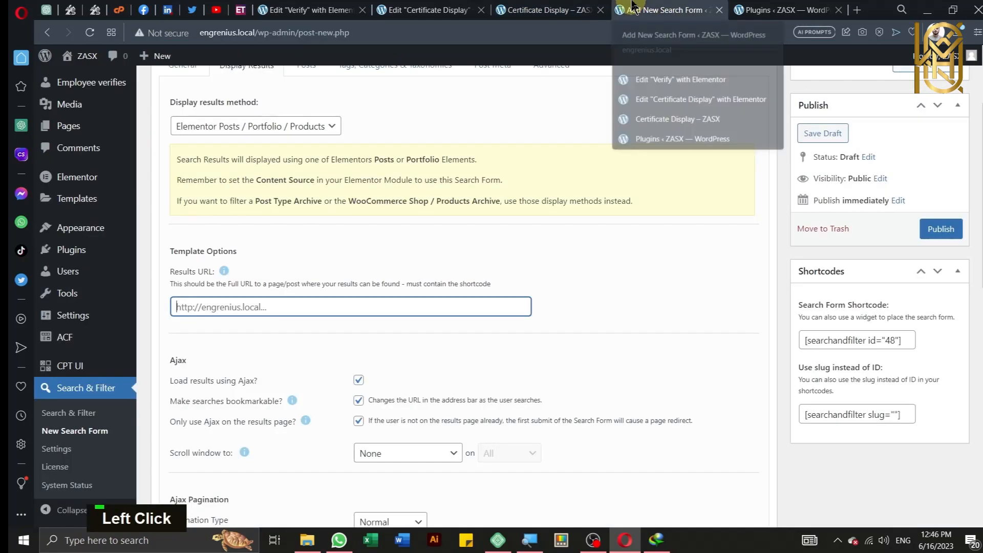
click(344, 314)
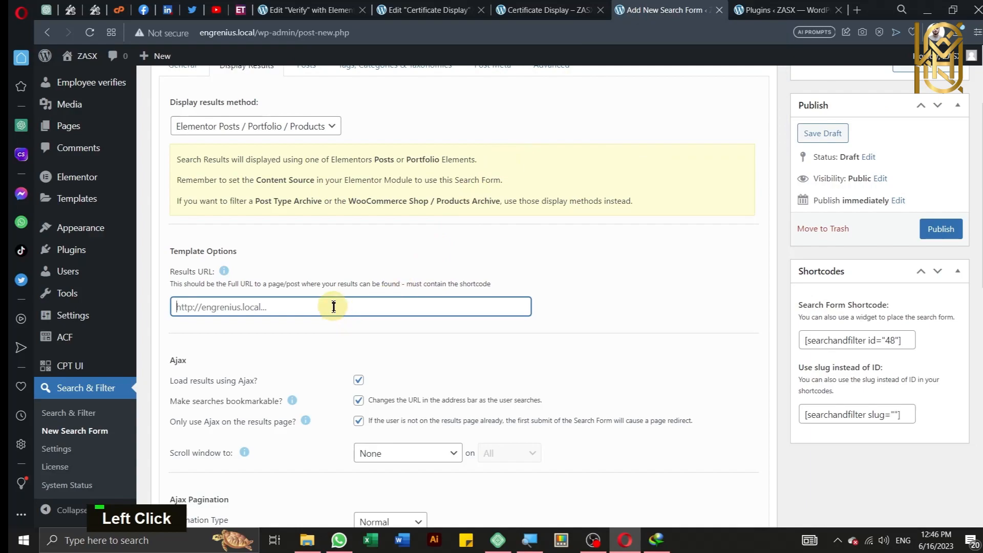
right_click(333, 306)
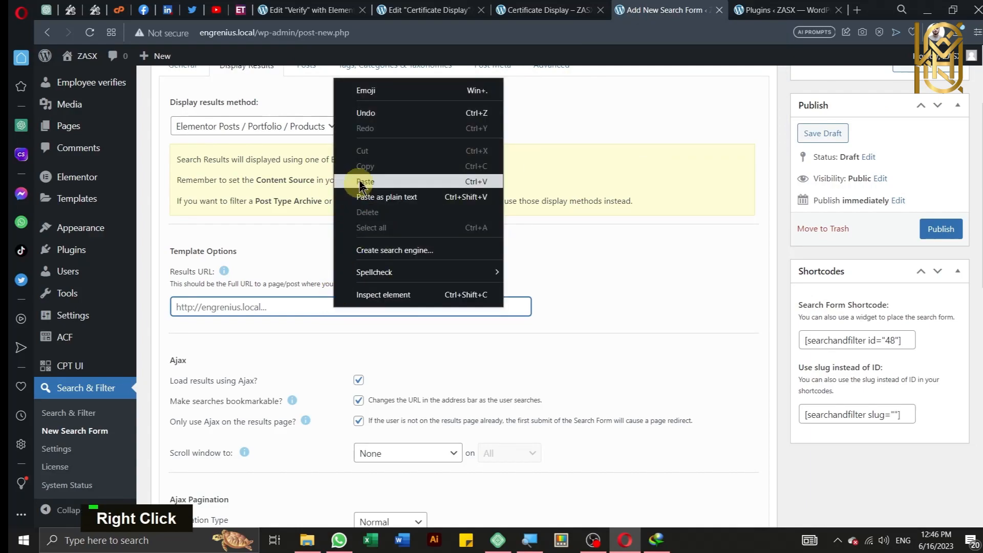
click(363, 182)
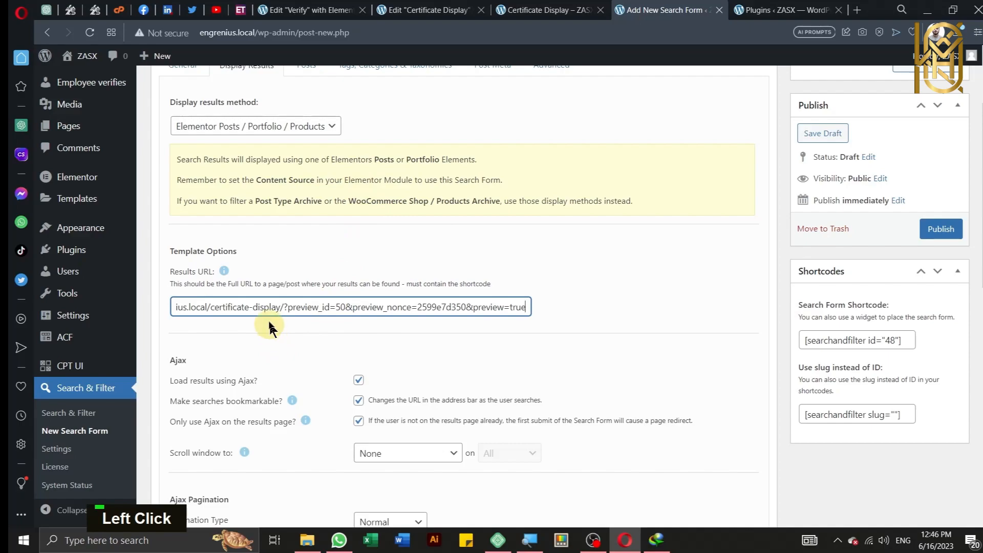
key(Left)
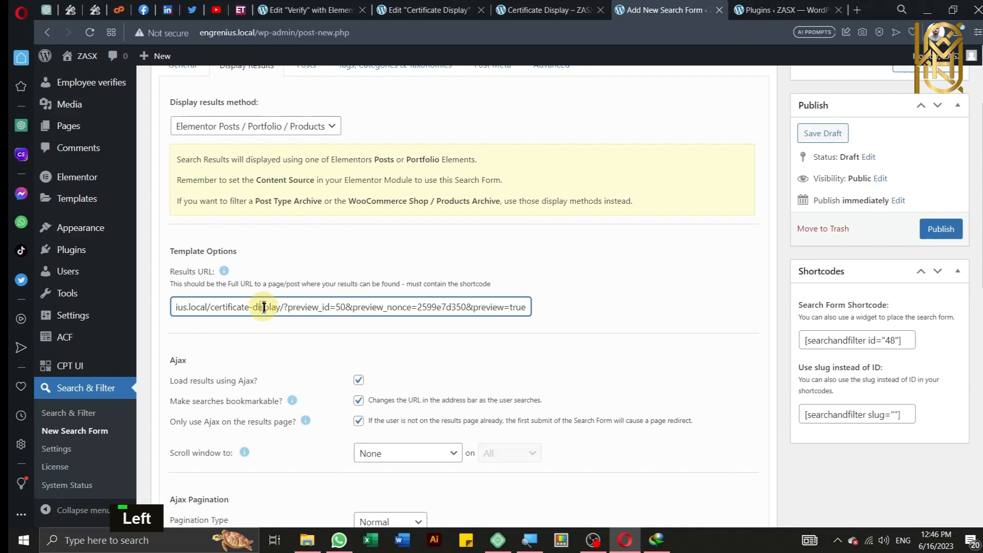
key(Left)
key(Left)
key(Left)
key(Left)
key(Left)
key(Left)
key(Left)
key(Left)
key(Left)
key(Left)
key(Left)
key(Left)
key(Left)
key(Left)
key(Left)
key(Left)
key(Left)
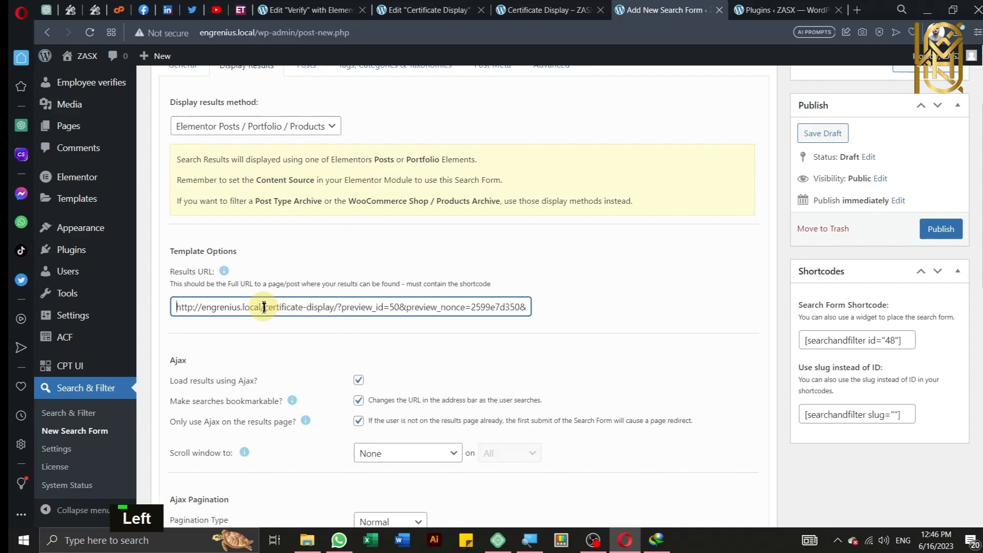
scroll(264, 307, down, 1)
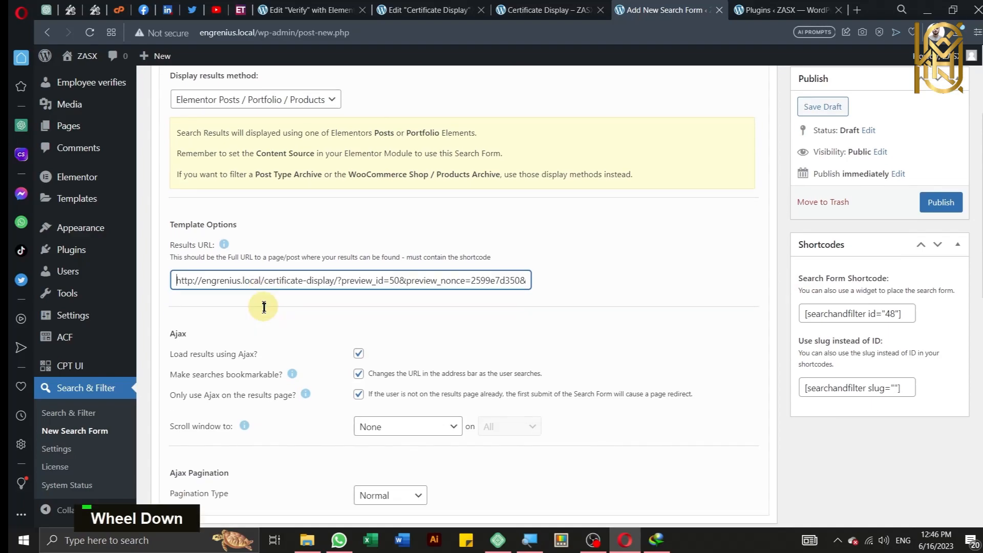
click(273, 307)
scroll(274, 307, down, 1)
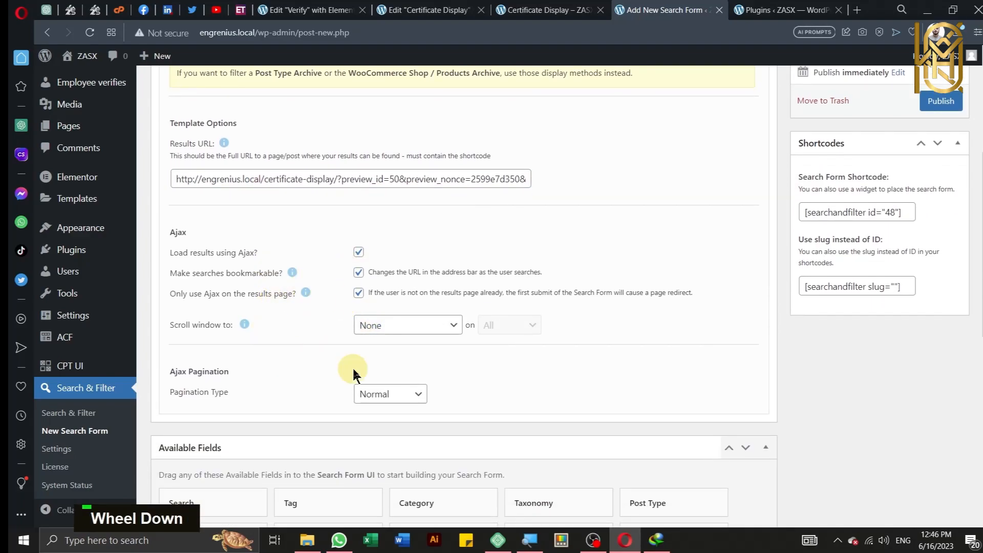
scroll(320, 348, down, 2)
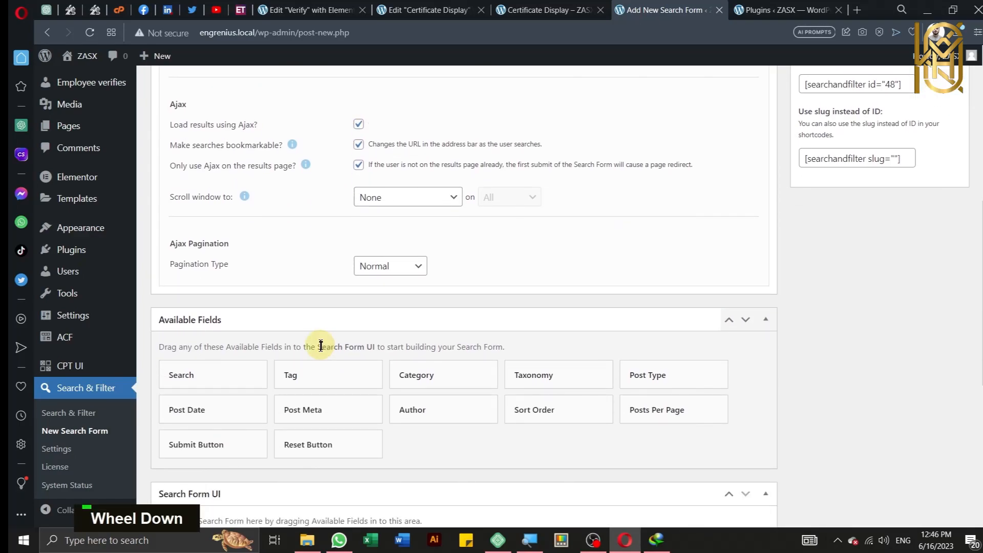
scroll(320, 346, up, 6)
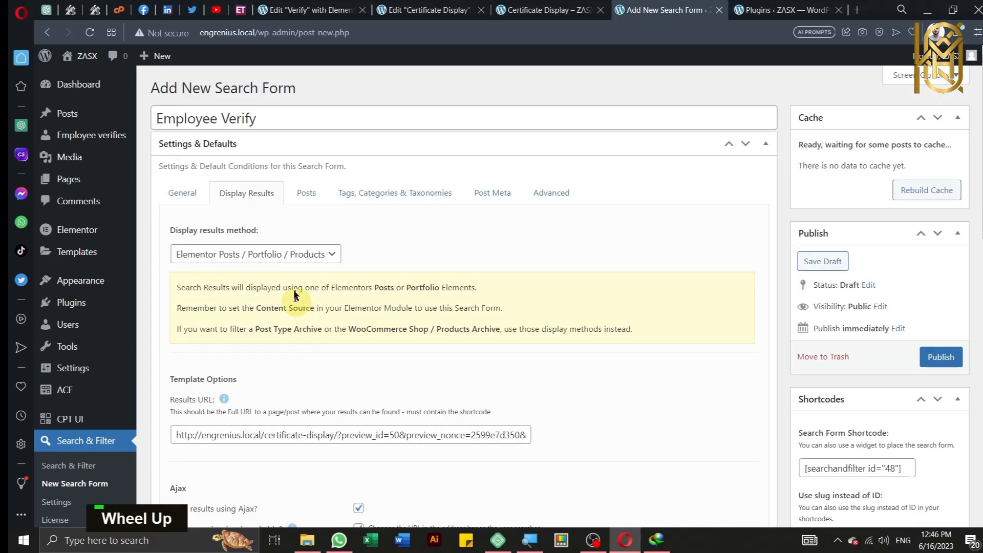
Step: Review the Posts, Tags and Post Meta settings tabs of the Employee Verify form
click(321, 195)
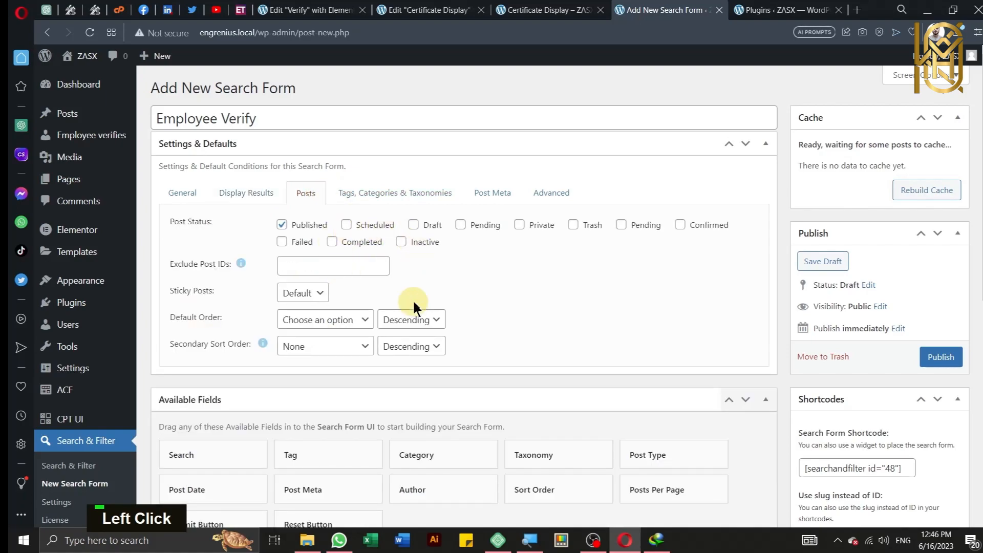
scroll(412, 303, down, 2)
scroll(411, 304, up, 2)
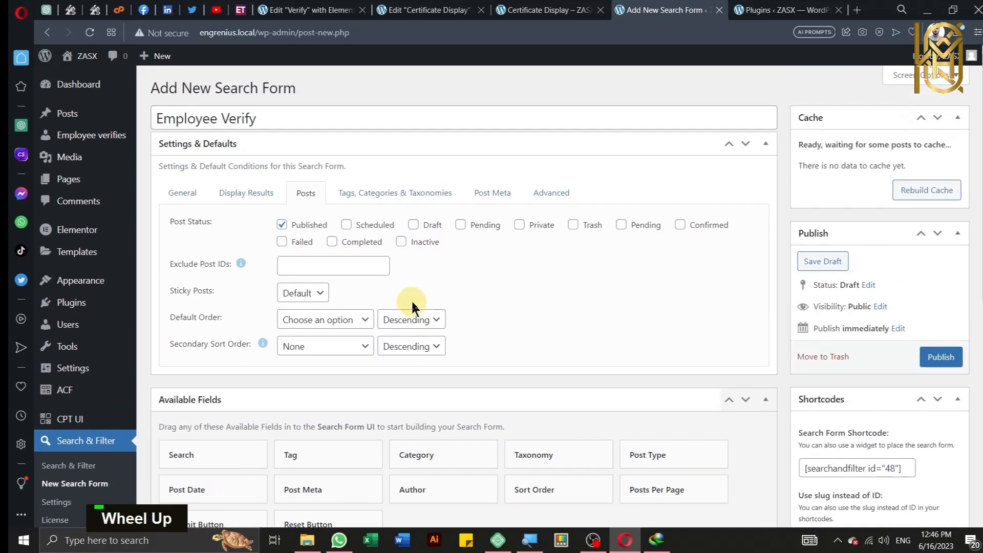
click(373, 198)
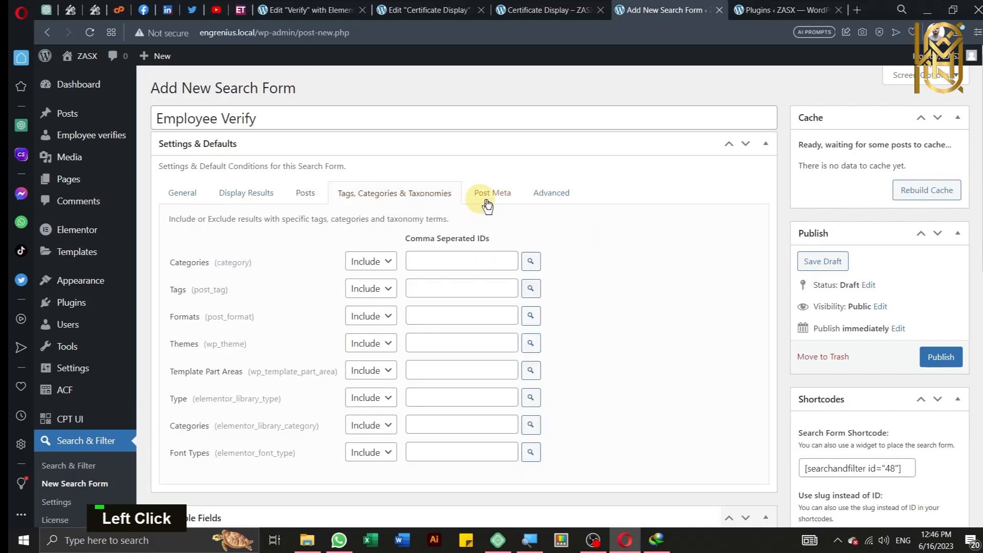
click(491, 200)
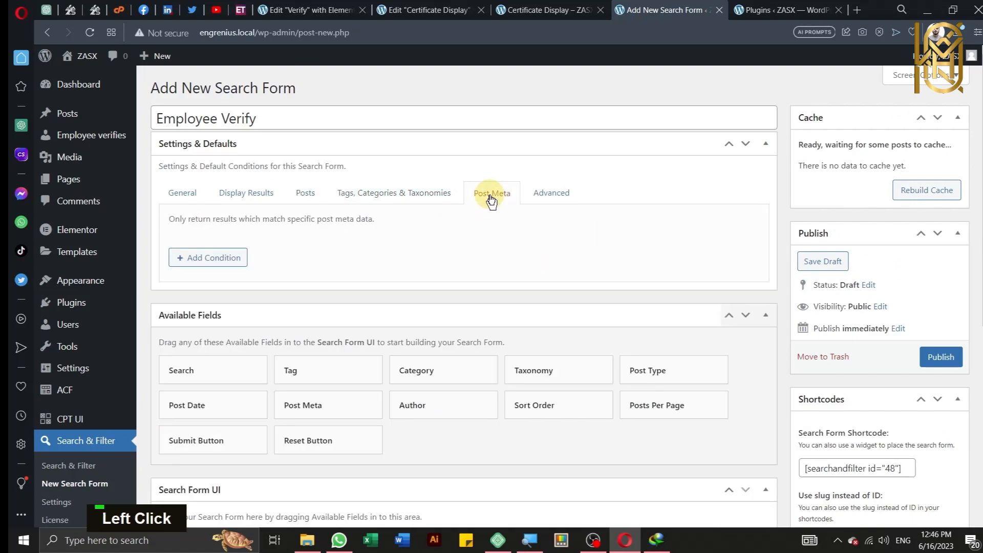
Step: Enable Relevanssi under Advanced and publish the Employee Verify search form
click(551, 194)
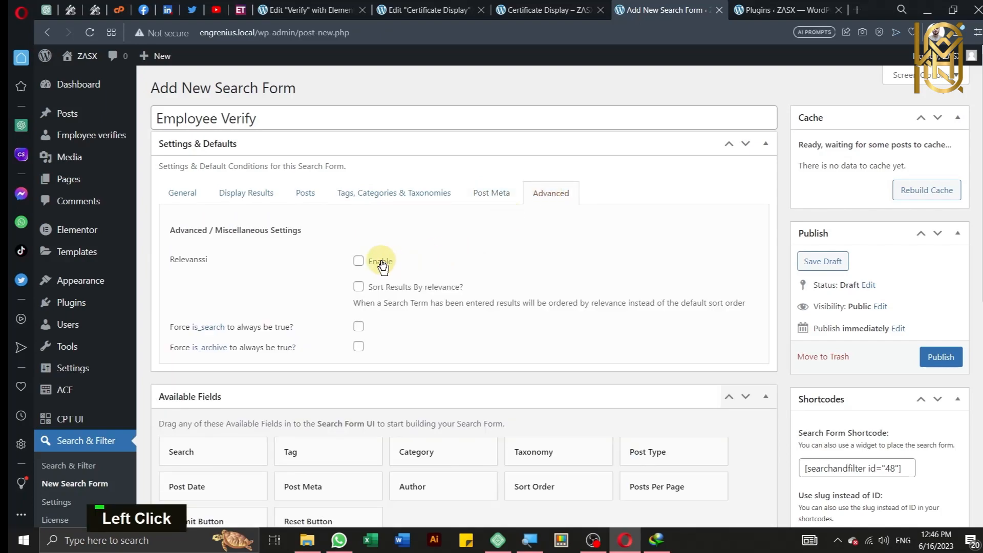
key(ctrl)
key(ctrl)
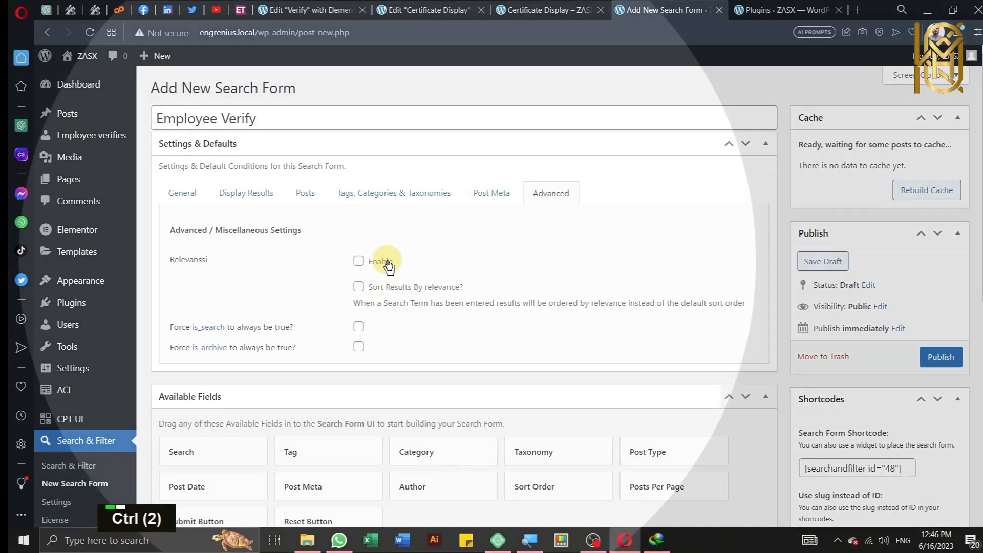
click(358, 262)
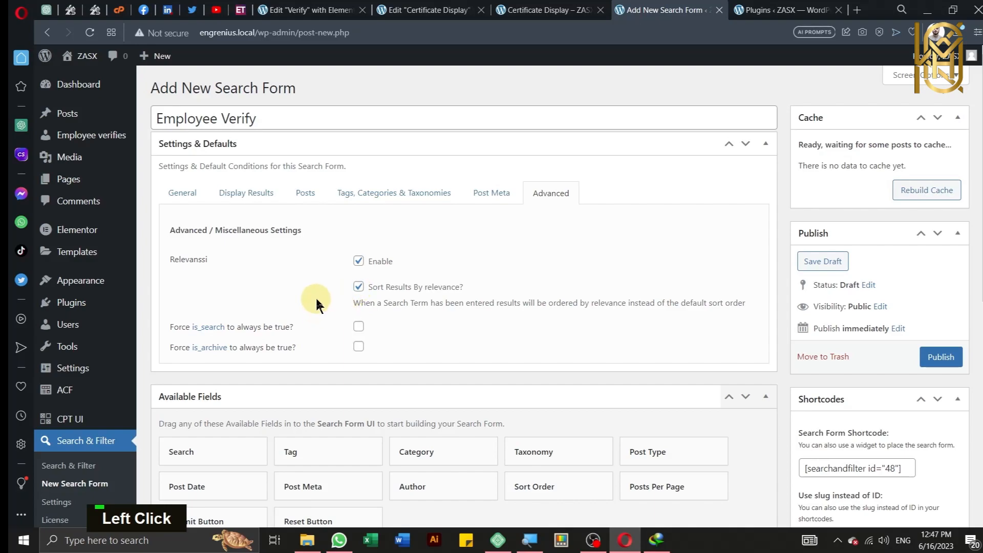
key(ctrl)
key(ctrl)
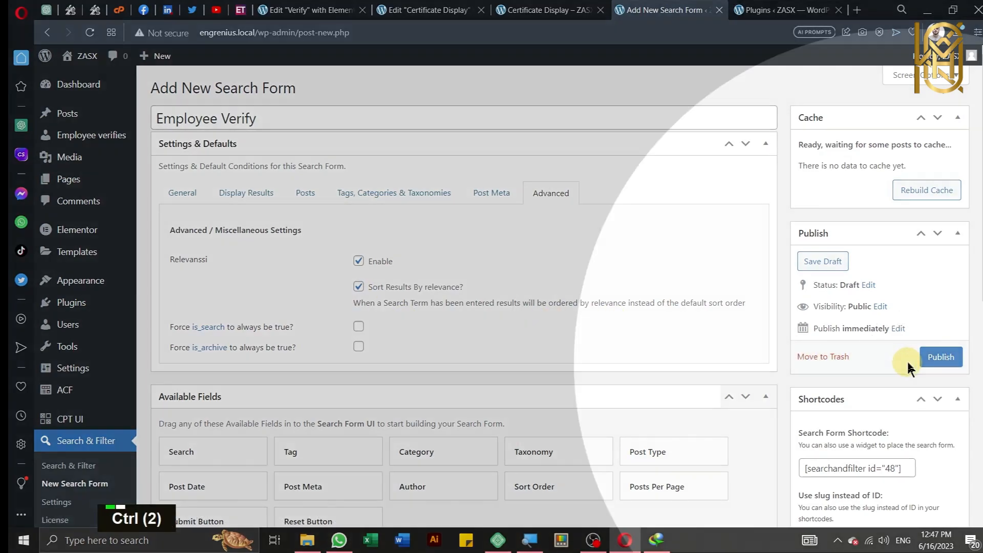
click(923, 358)
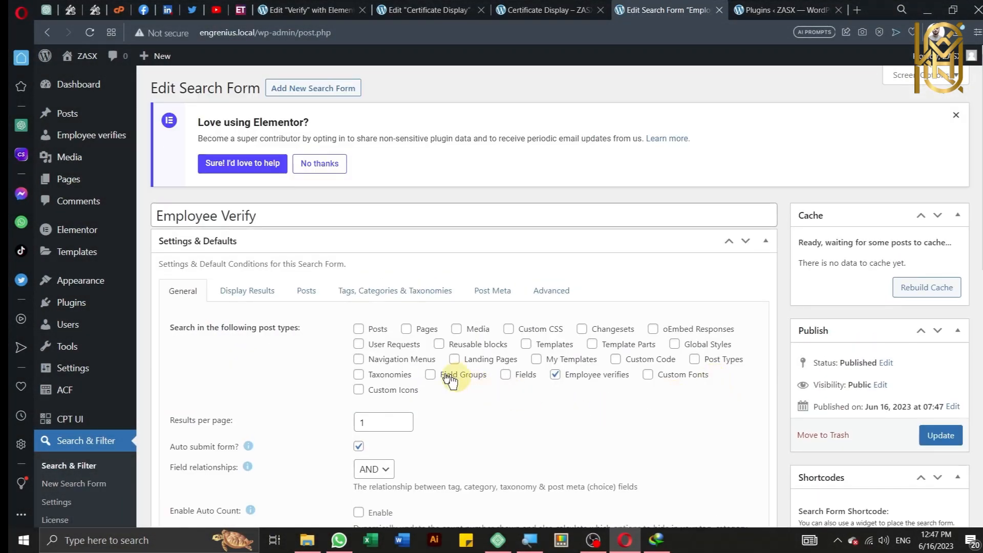
scroll(286, 325, up, 2)
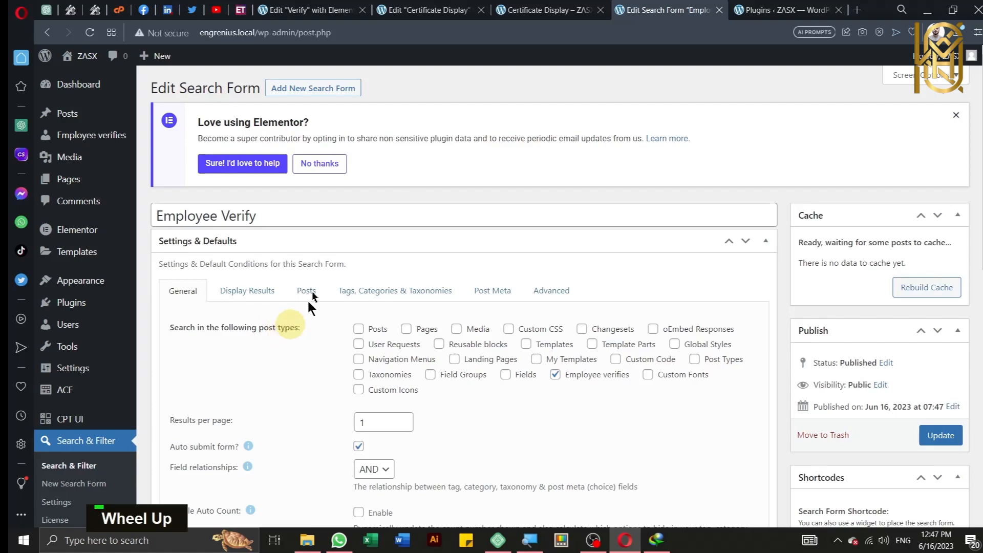
Step: Reload the Verify page editor and choose Employee Verify in the Search & Filter Form widget
click(302, 7)
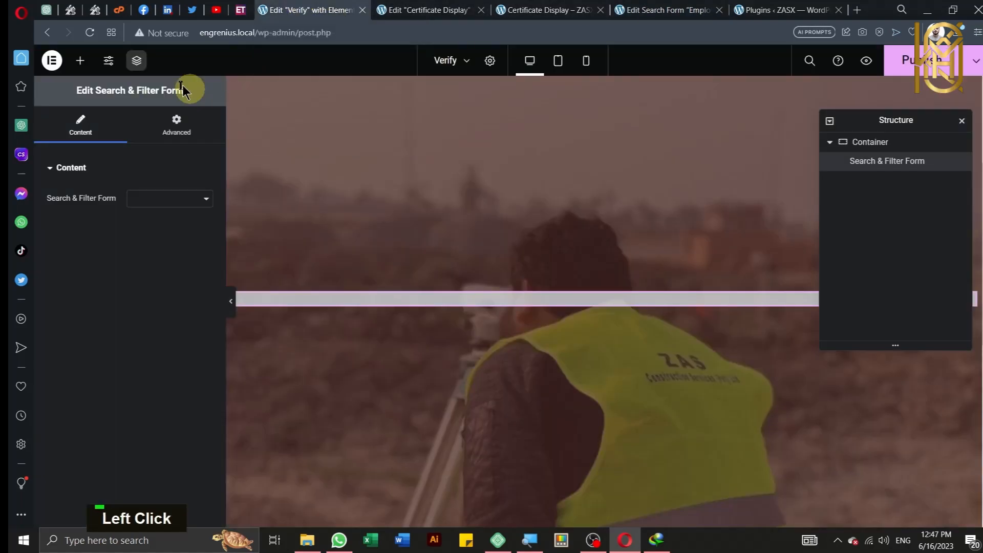
click(89, 32)
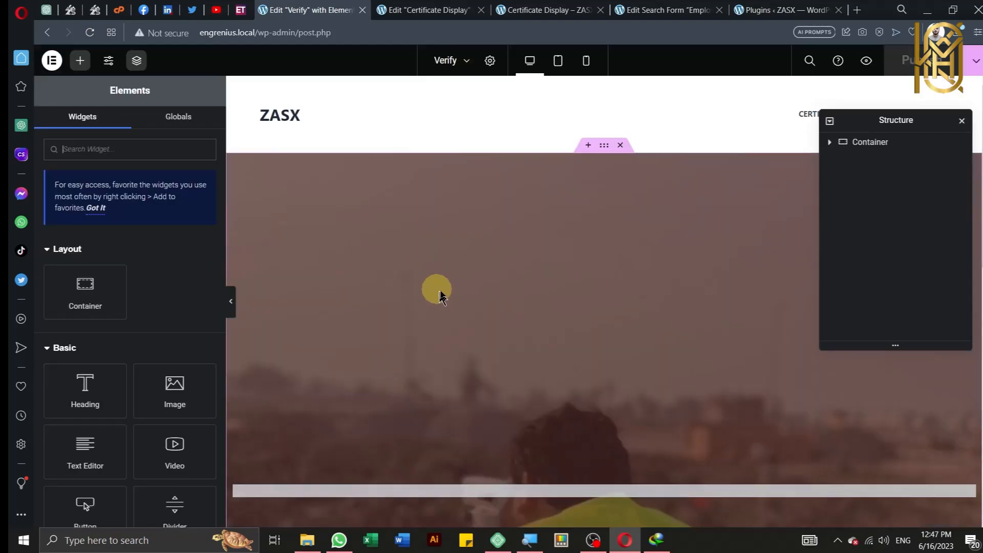
scroll(440, 290, down, 5)
click(521, 231)
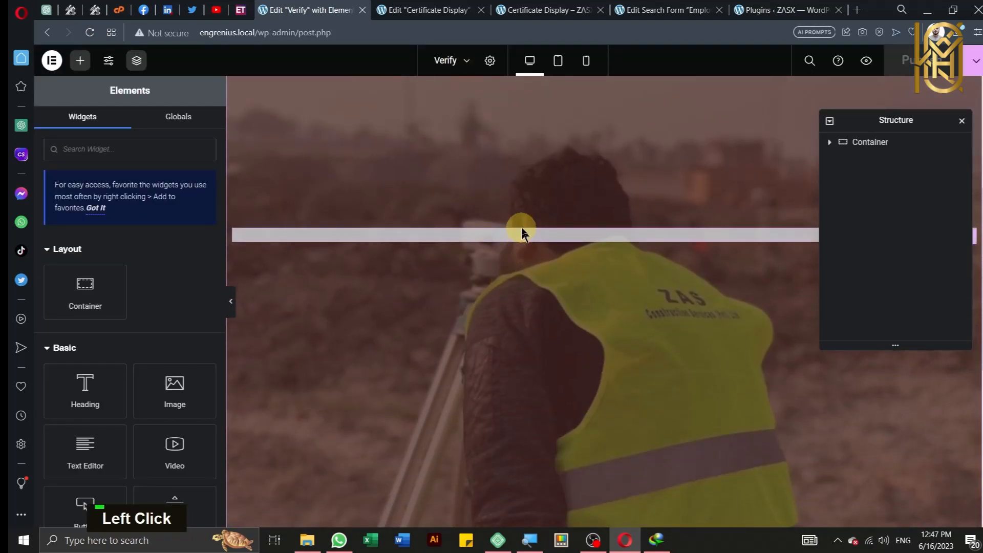
click(149, 198)
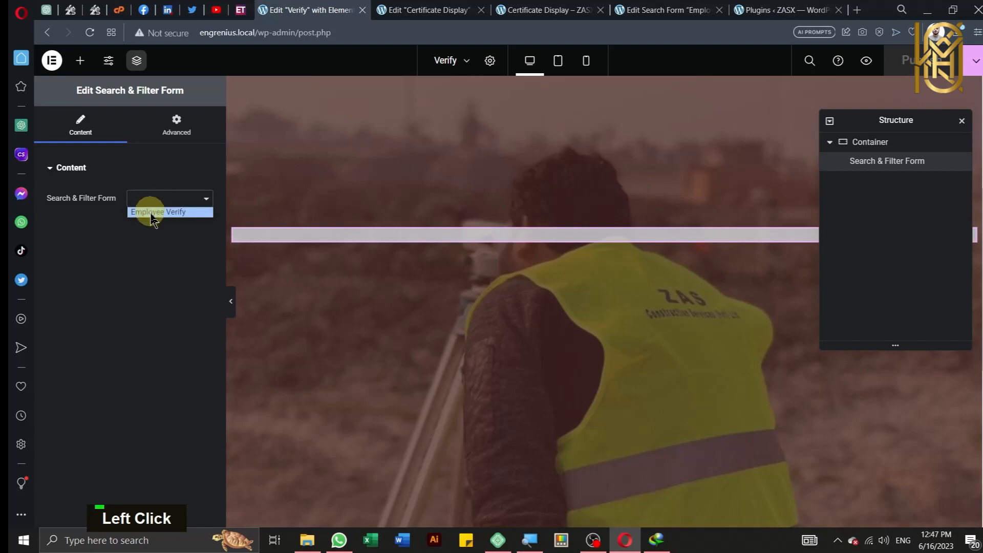
click(149, 212)
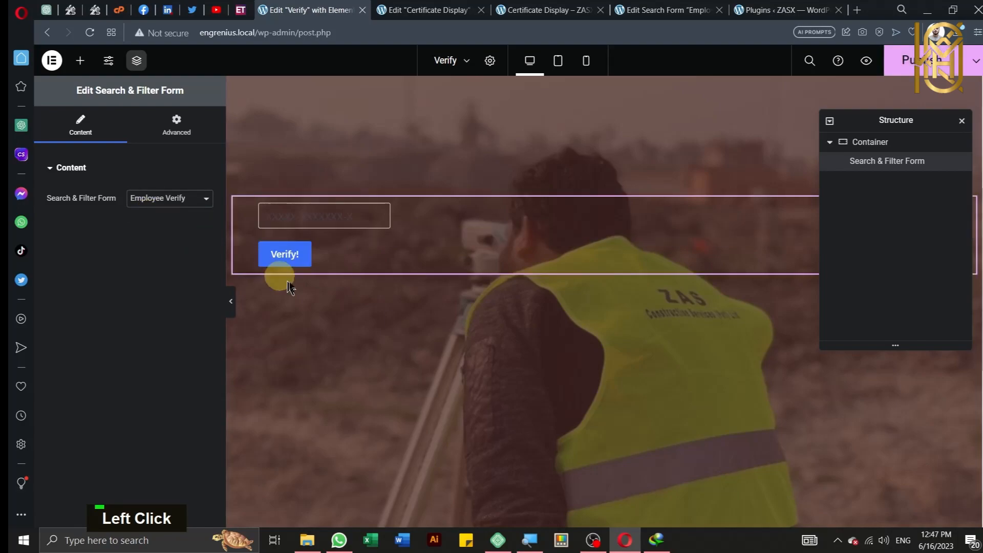
scroll(612, 267, up, 2)
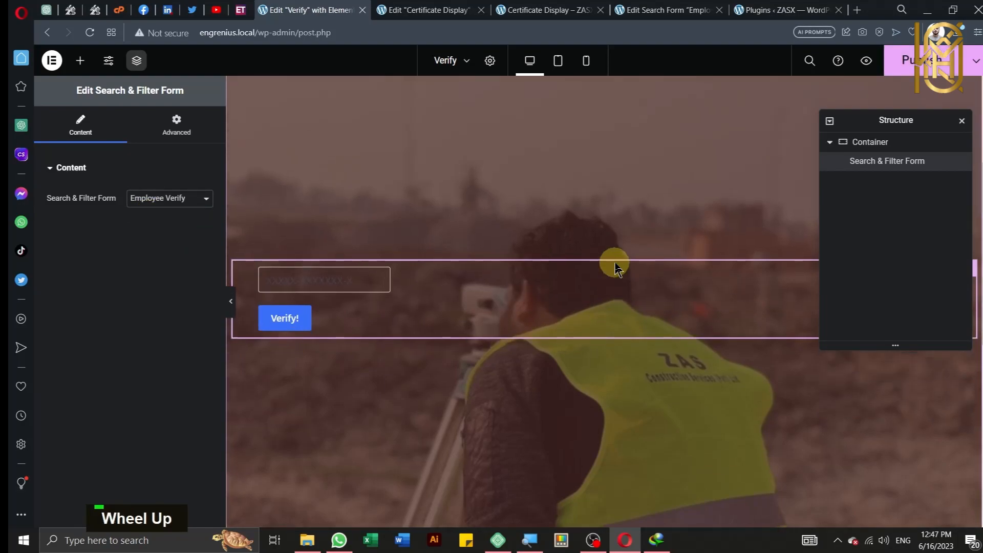
Step: Check the outer container's layout settings, then select the verify form widget
click(880, 145)
scroll(164, 348, down, 5)
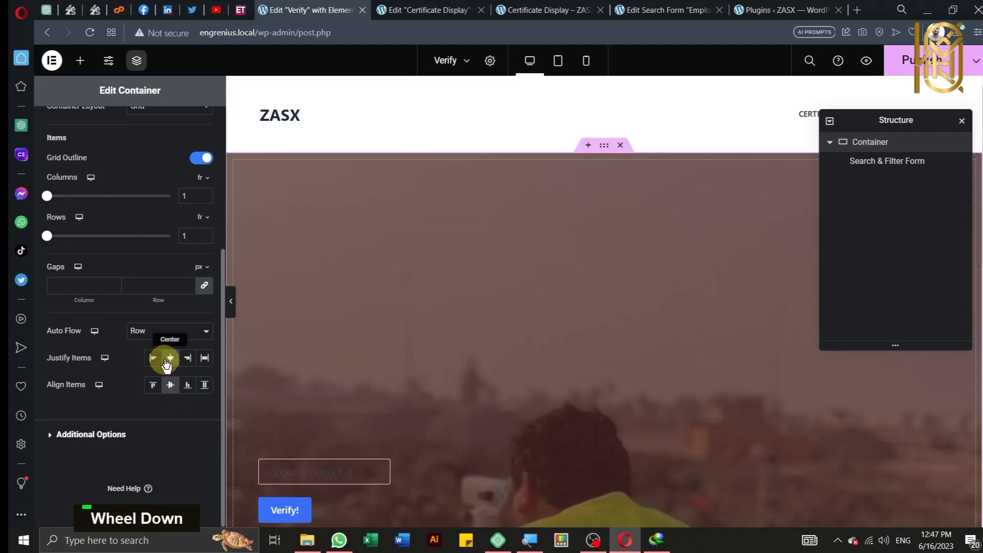
scroll(307, 419, down, 4)
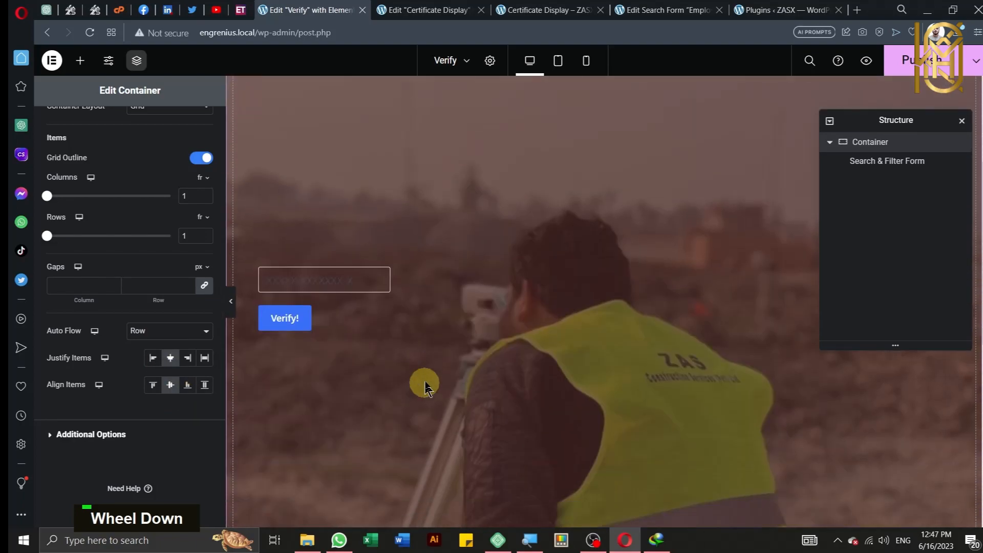
click(301, 275)
scroll(301, 275, up, 1)
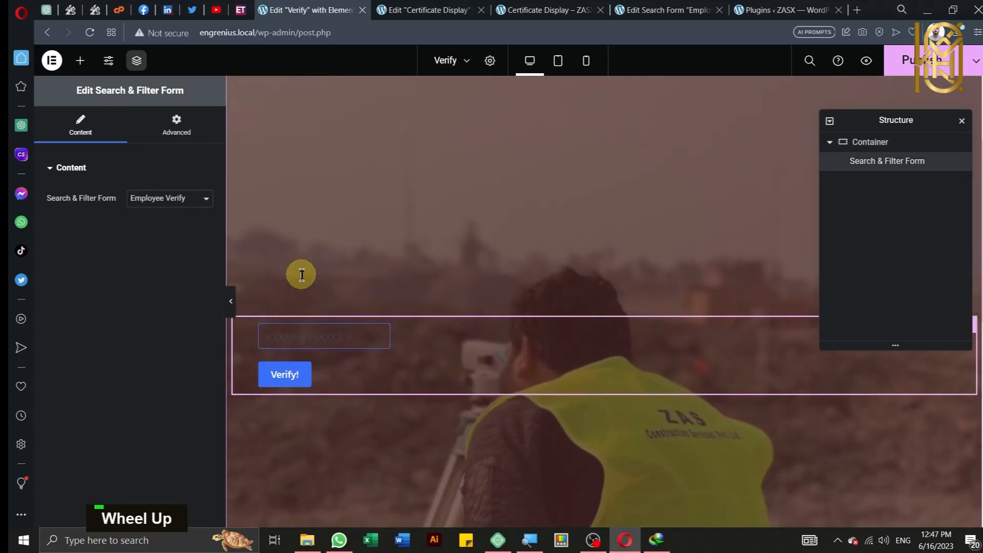
Step: Give the search form widget an unlinked 25% left padding
click(176, 128)
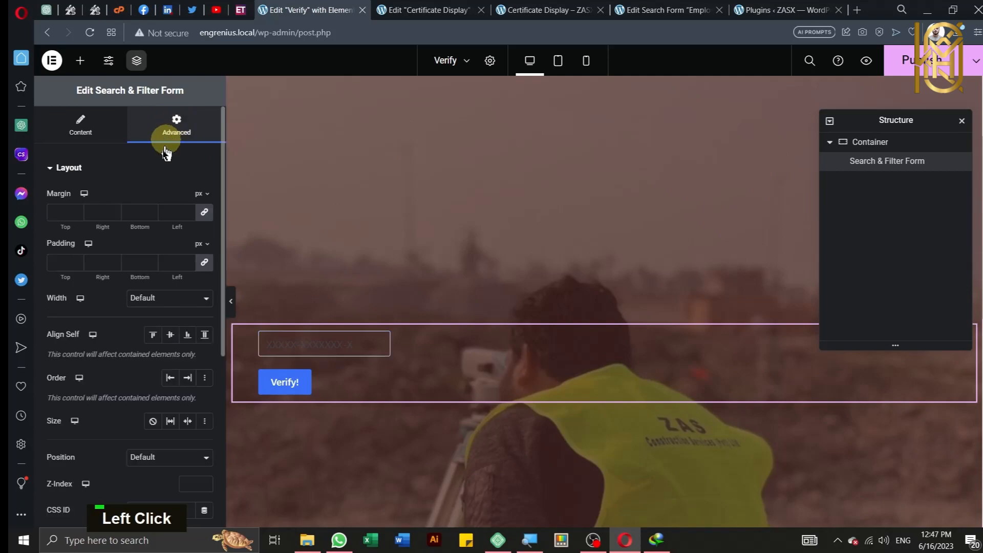
click(204, 262)
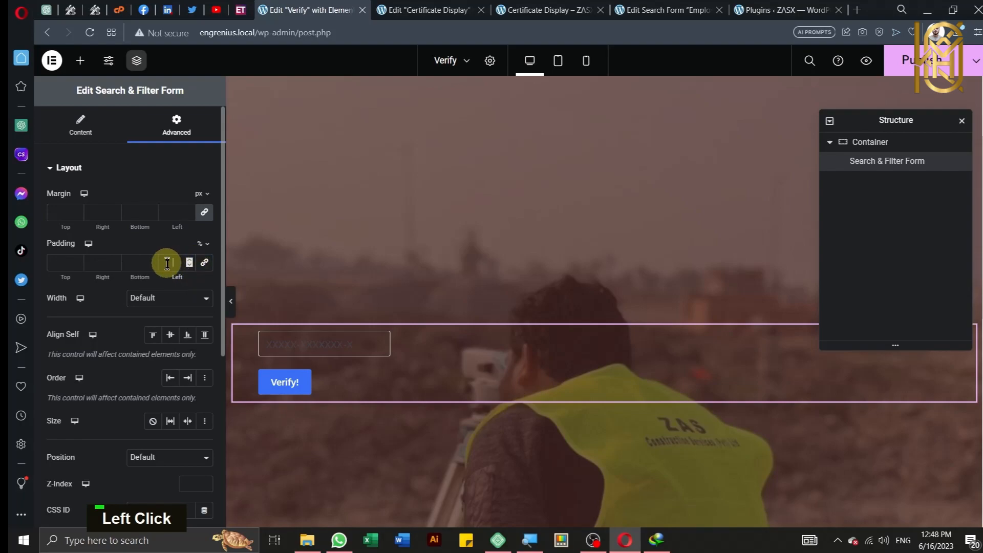
text(2)
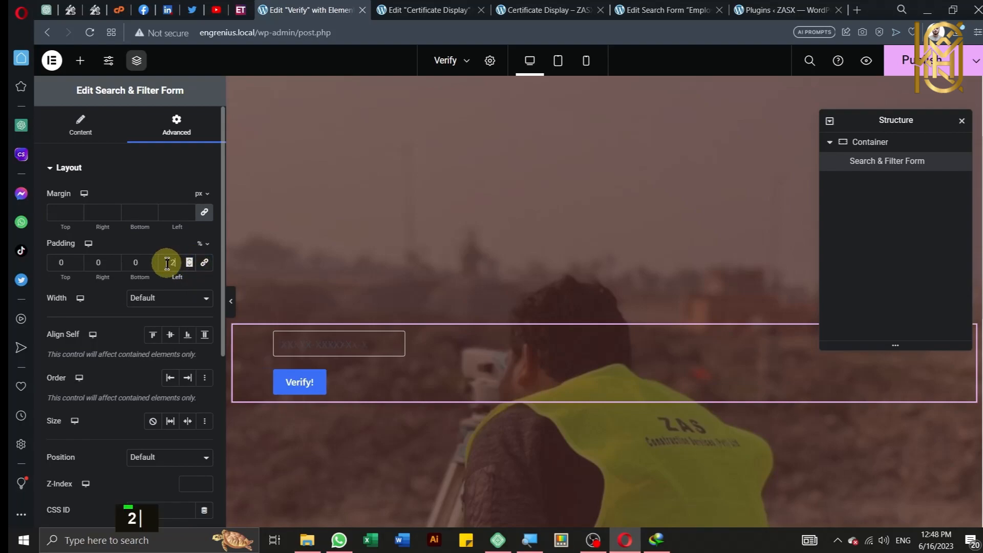
text(5)
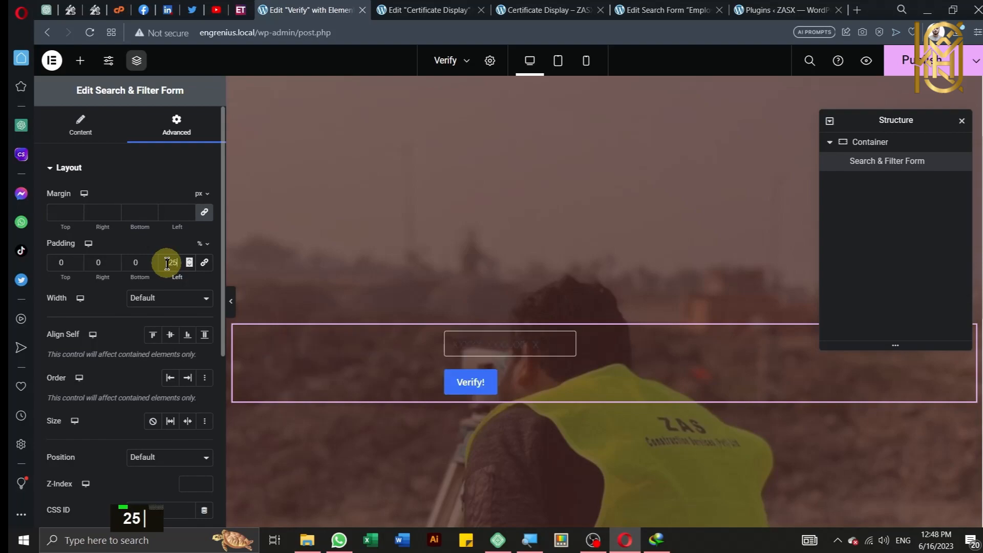
click(97, 146)
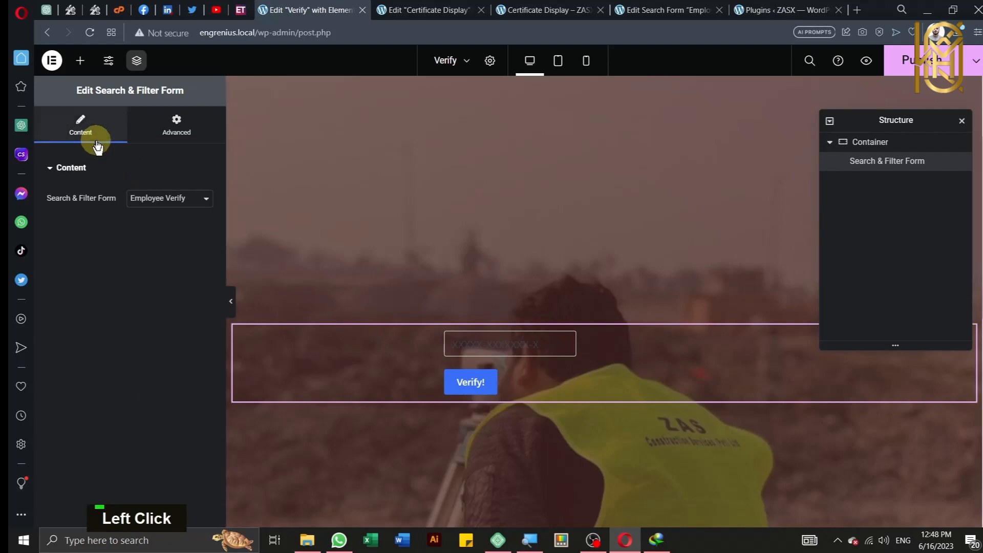
Step: Add a new empty container and paste the copied From January 1, 2021 heading into it
click(79, 61)
drag(85, 291, 612, 367)
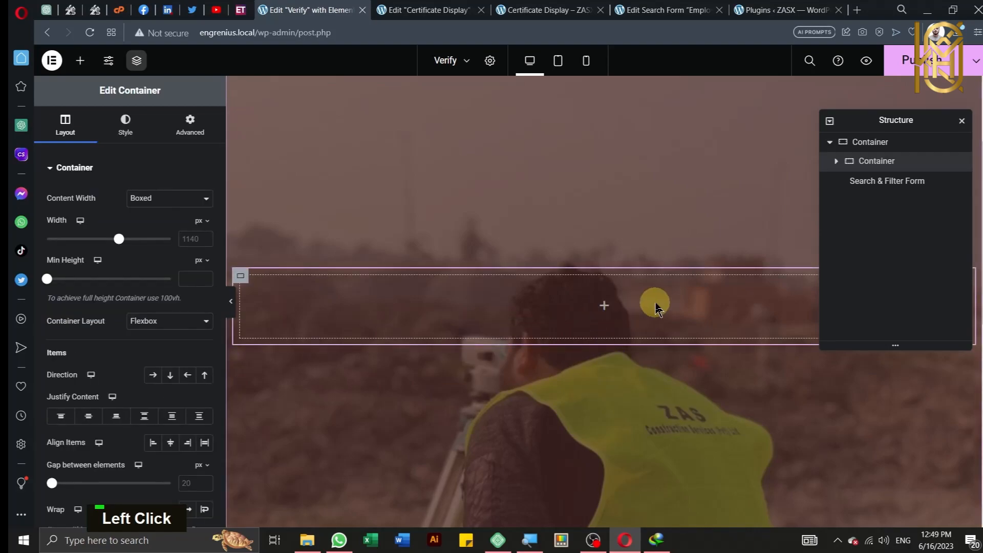
scroll(655, 307, down, 1)
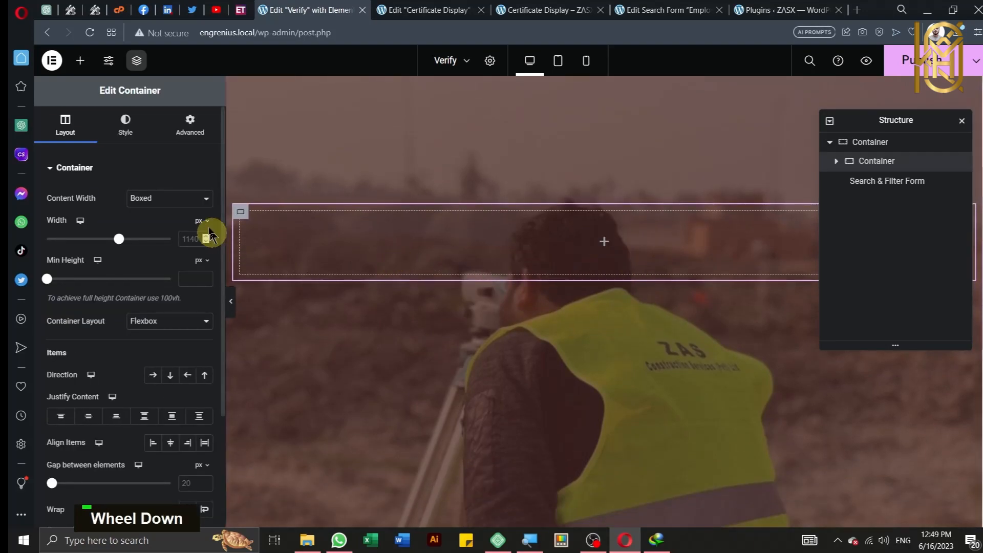
click(541, 254)
right_click(542, 254)
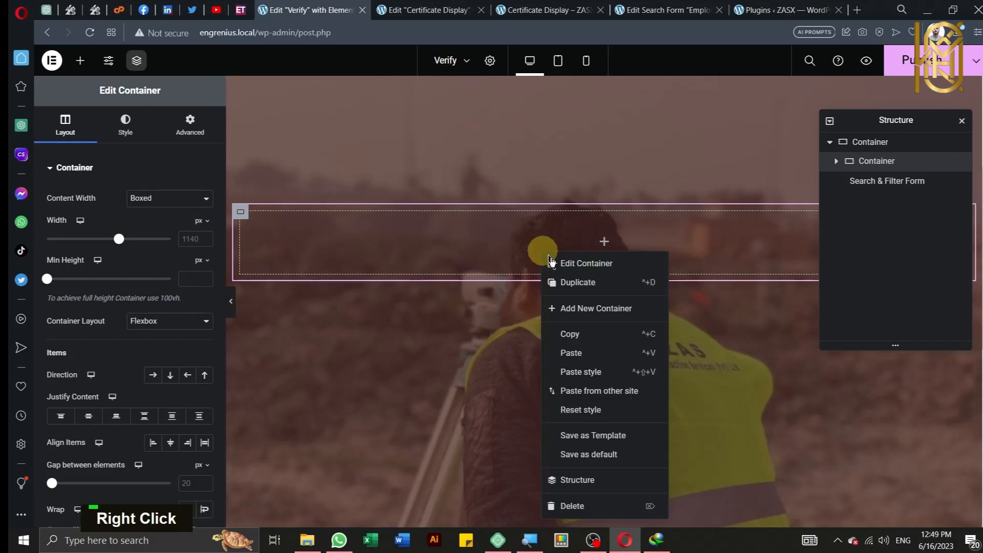
click(574, 353)
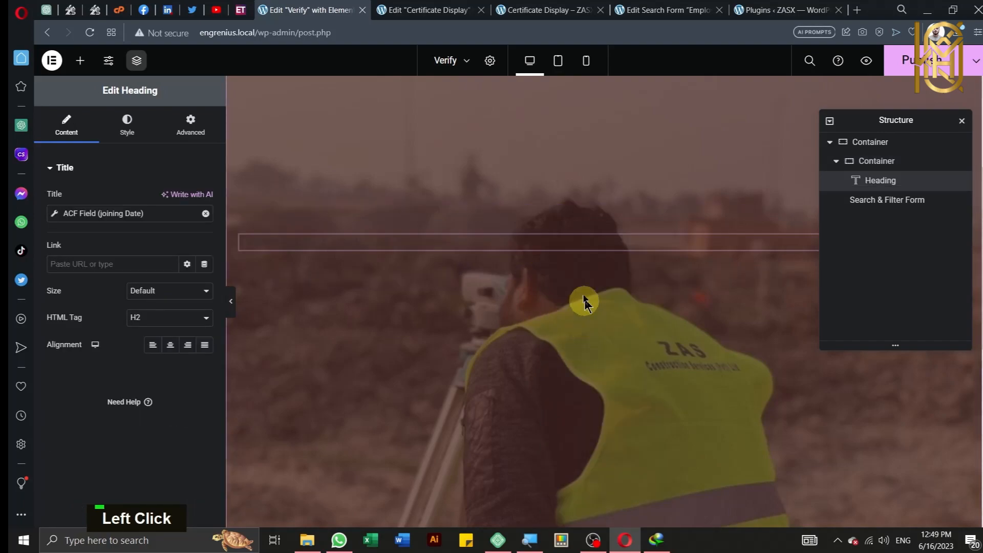
Step: Copy the verify form into the inner container under the heading and delete the original form
click(867, 205)
right_click(867, 206)
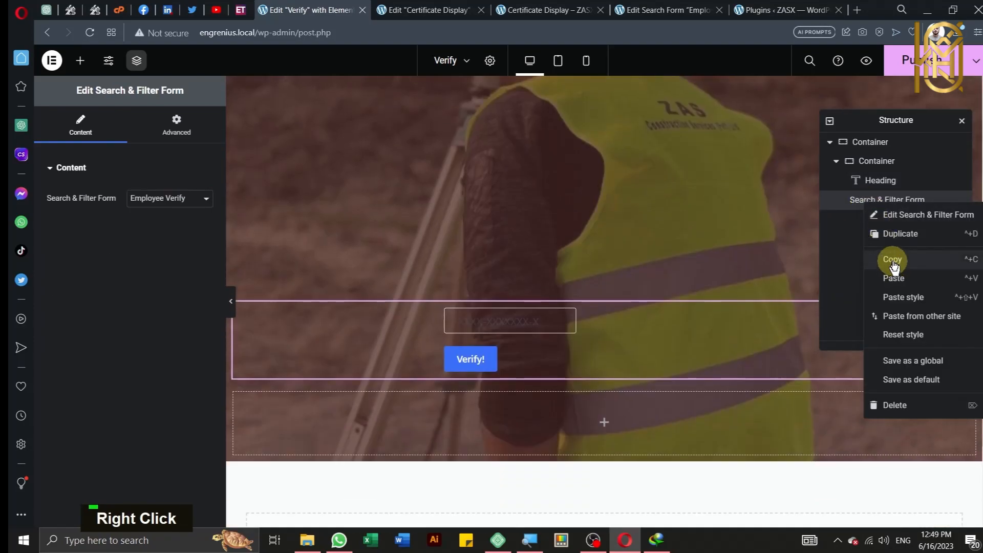
click(891, 263)
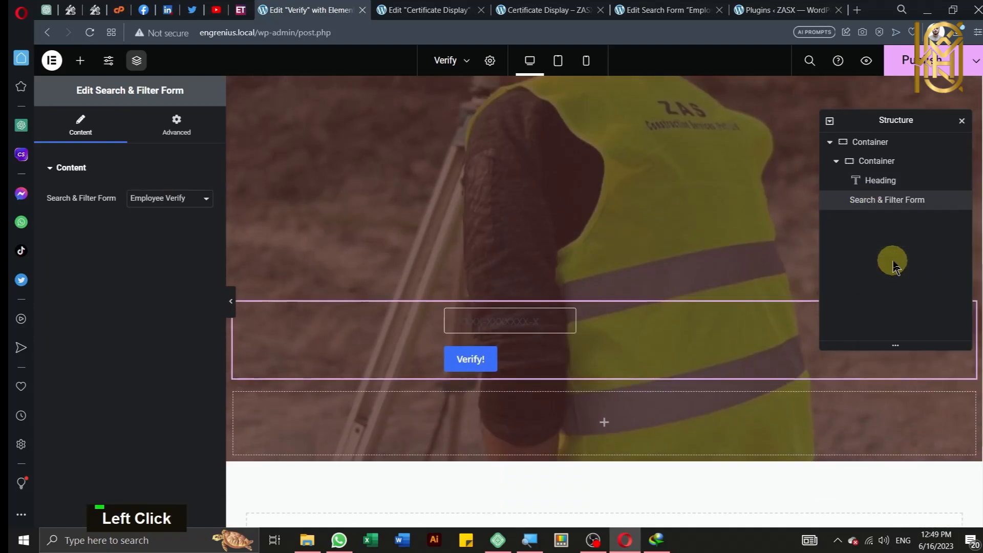
click(875, 162)
right_click(878, 163)
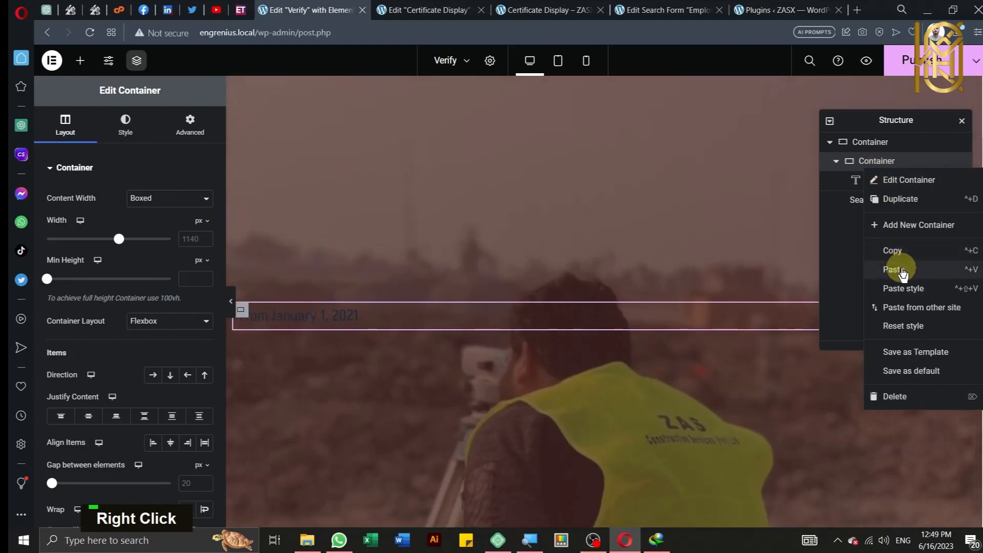
click(902, 270)
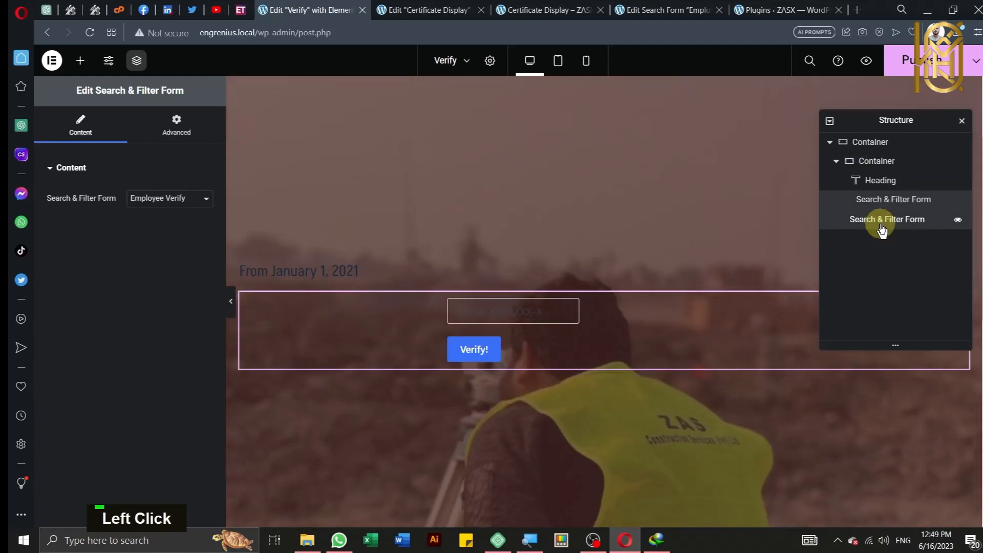
click(881, 223)
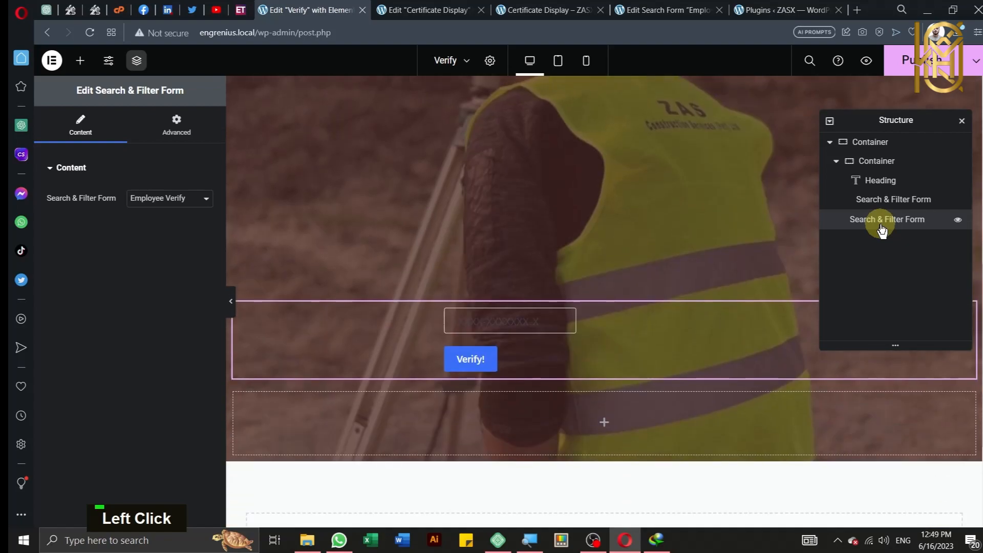
key(Delete)
click(874, 188)
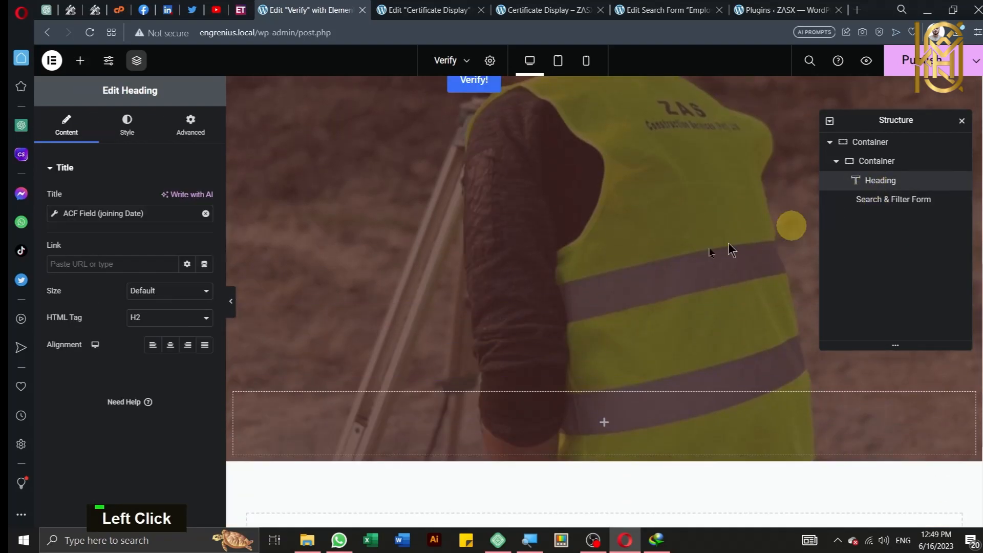
Step: Set the heading's text color to white #FFFFFF
scroll(622, 305, up, 2)
scroll(620, 304, up, 2)
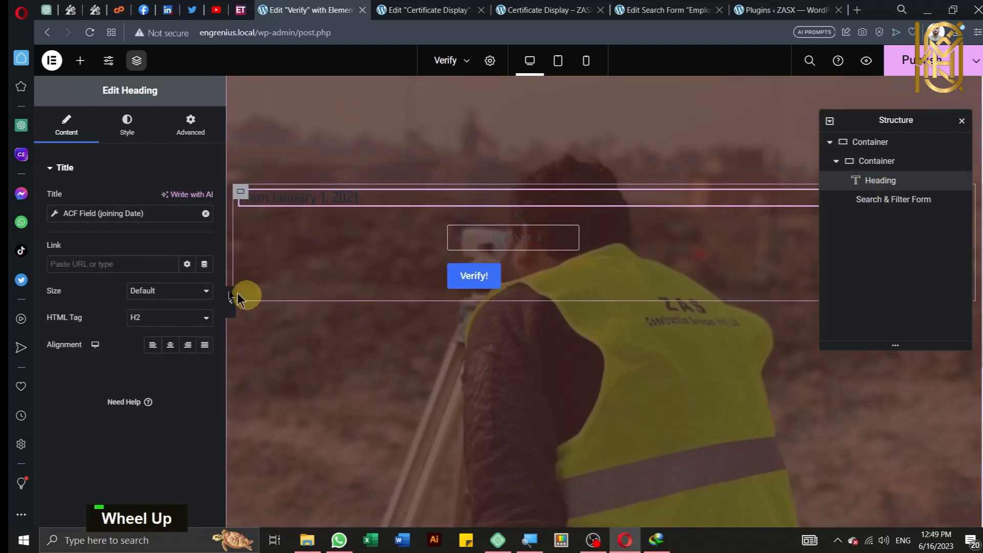
click(123, 130)
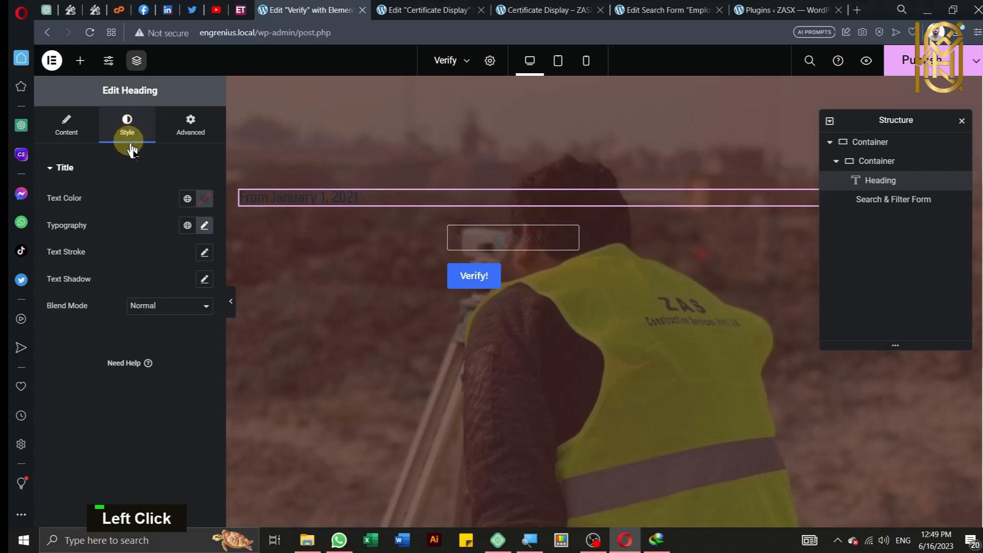
click(204, 198)
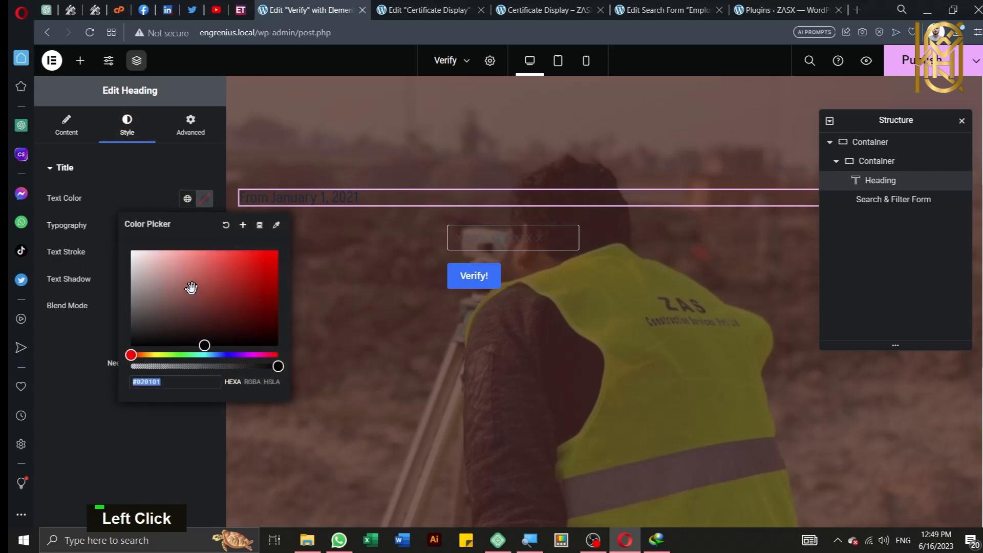
click(131, 251)
Step: Replace the dynamic date title with 'ENTER EMPLOYEE CNIC' and center-align it
click(59, 127)
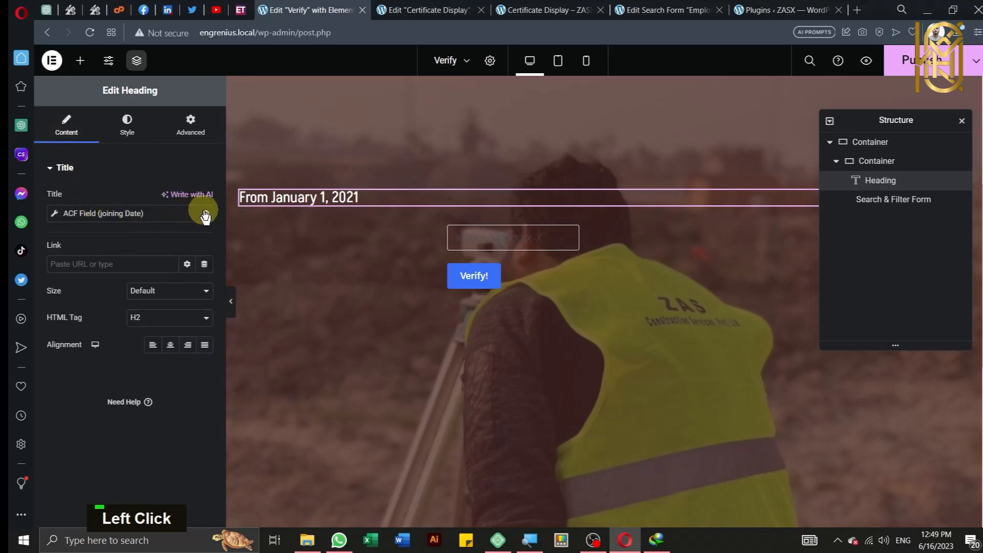
click(205, 215)
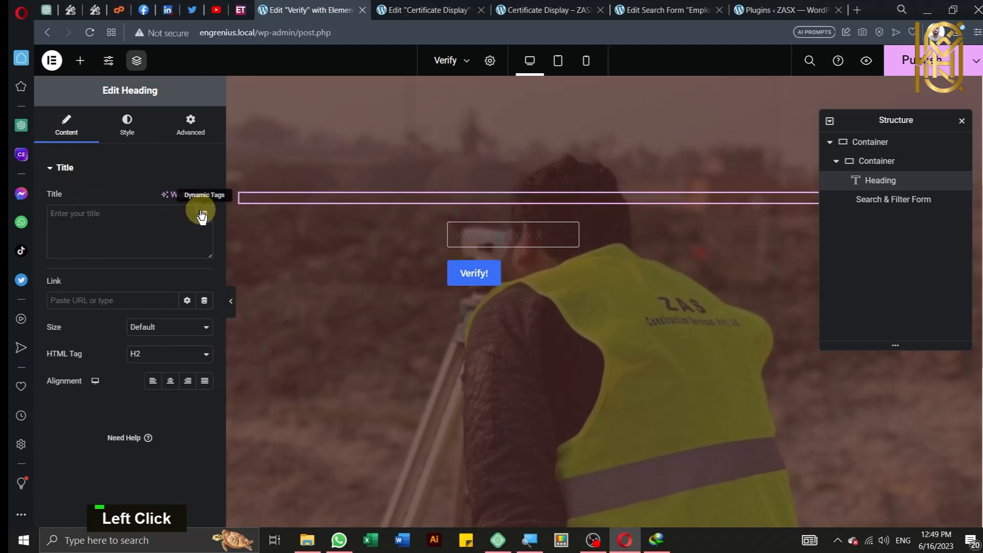
click(127, 240)
text(ENTER )
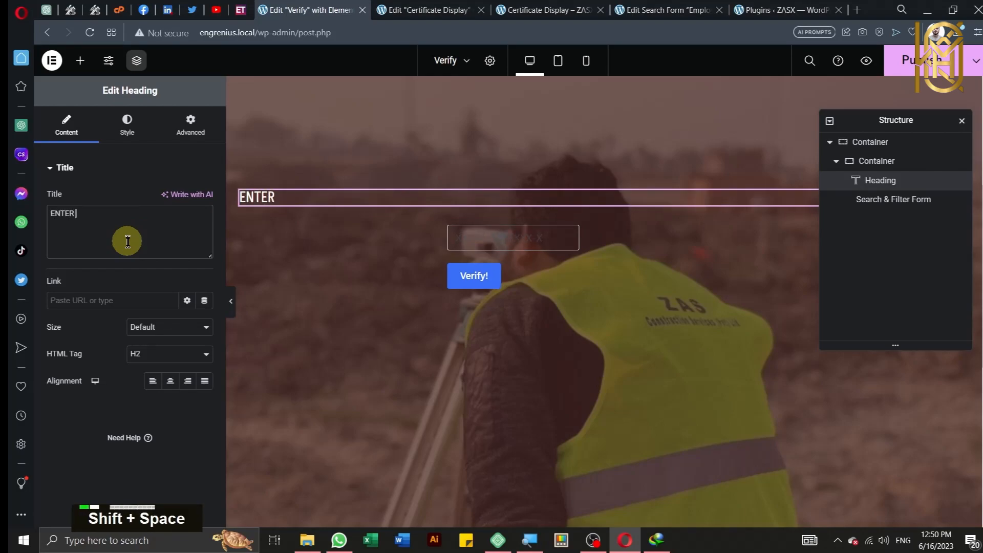
text(EMPL)
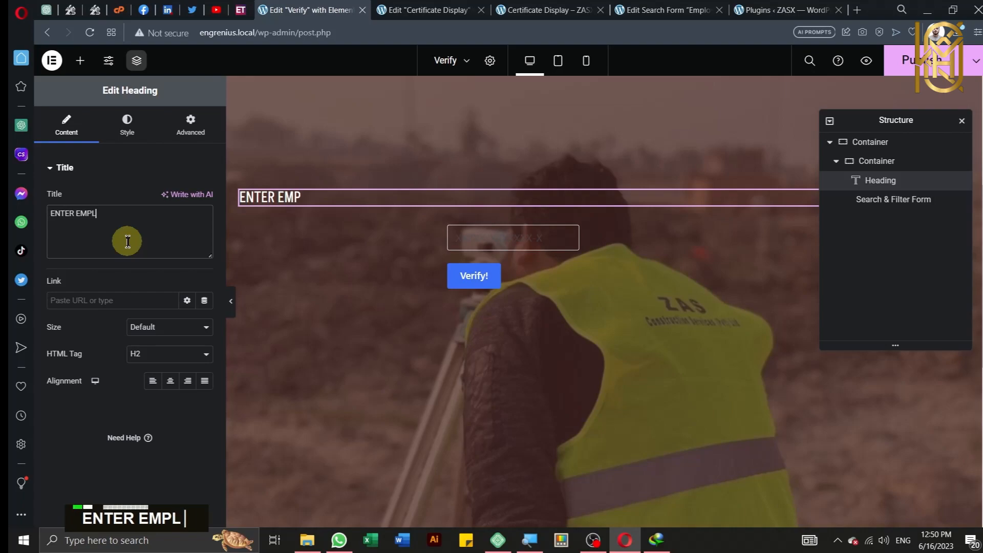
text(OYEE )
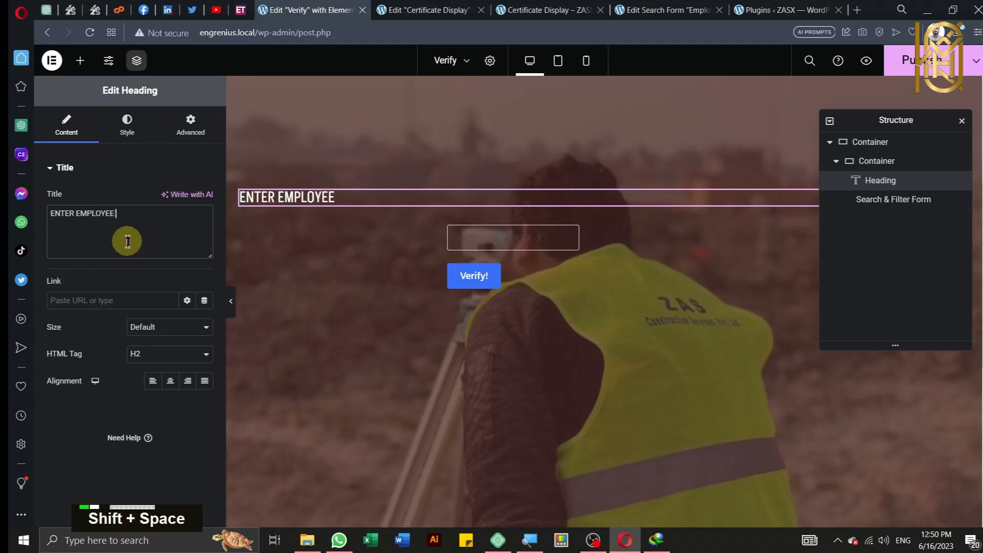
text(CNIC)
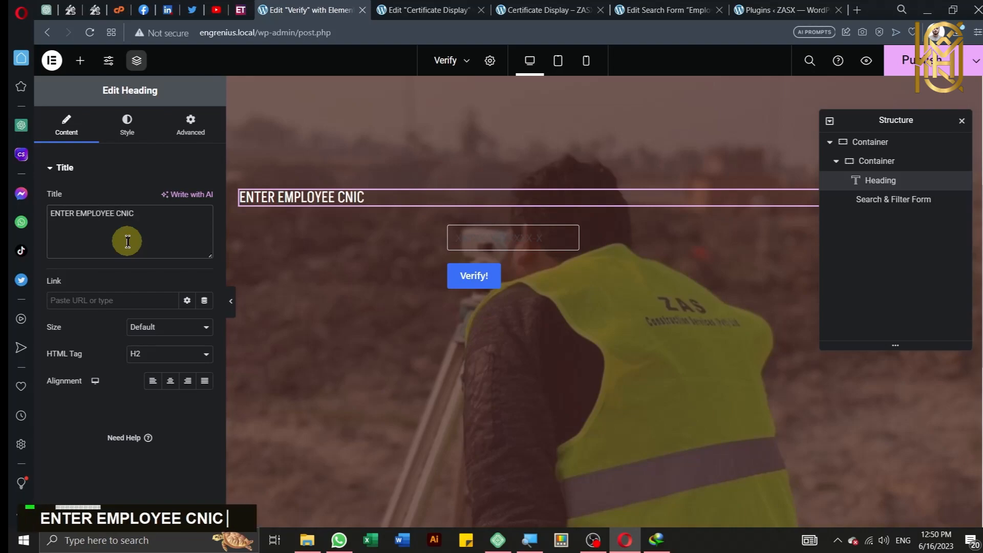
click(171, 384)
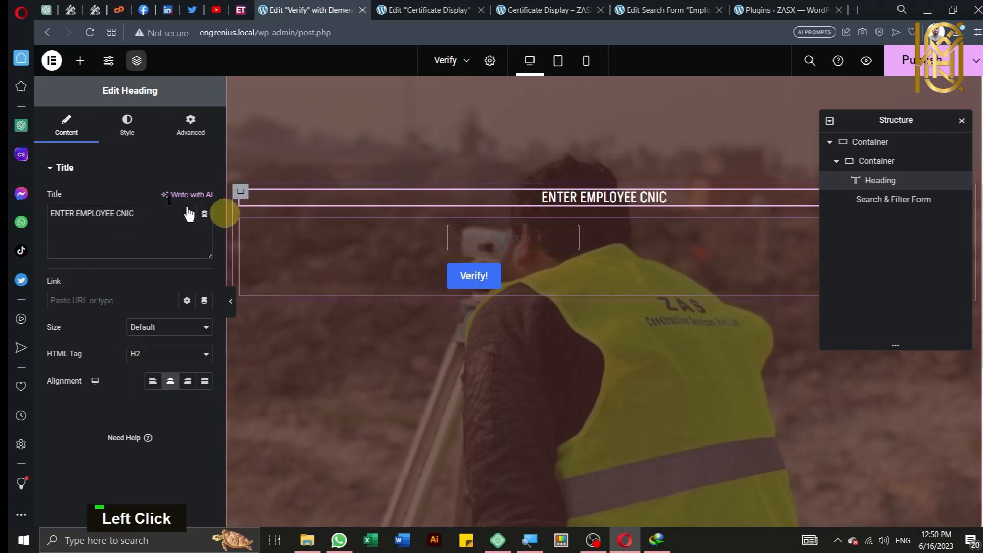
Step: Increase the heading's typography size to about 60 px and publish the Verify page
click(135, 135)
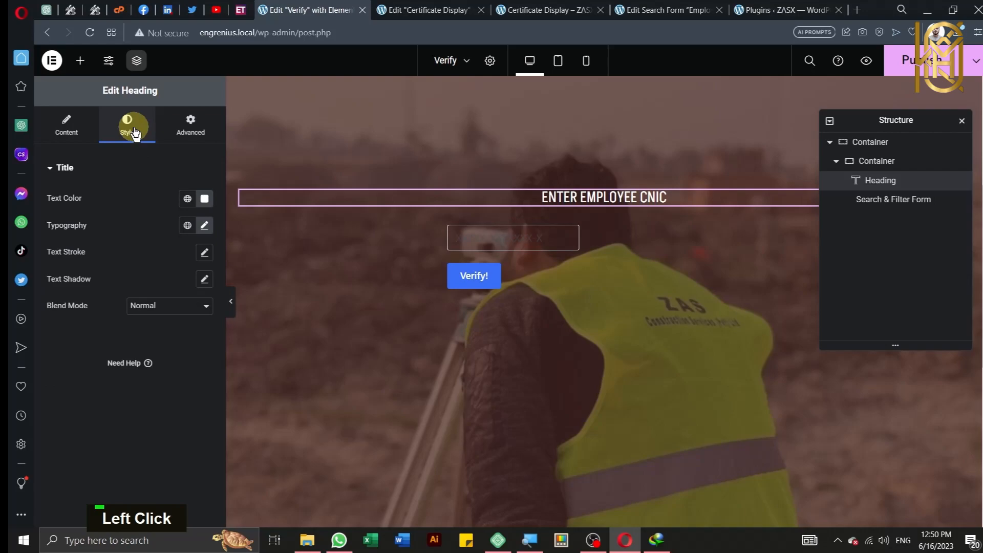
click(204, 225)
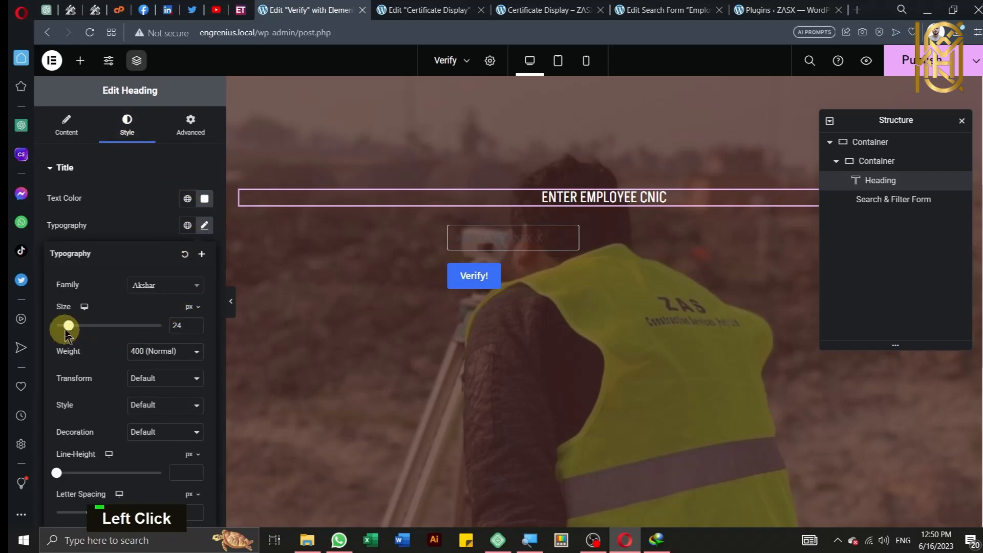
drag(67, 330, 85, 331)
scroll(408, 322, up, 2)
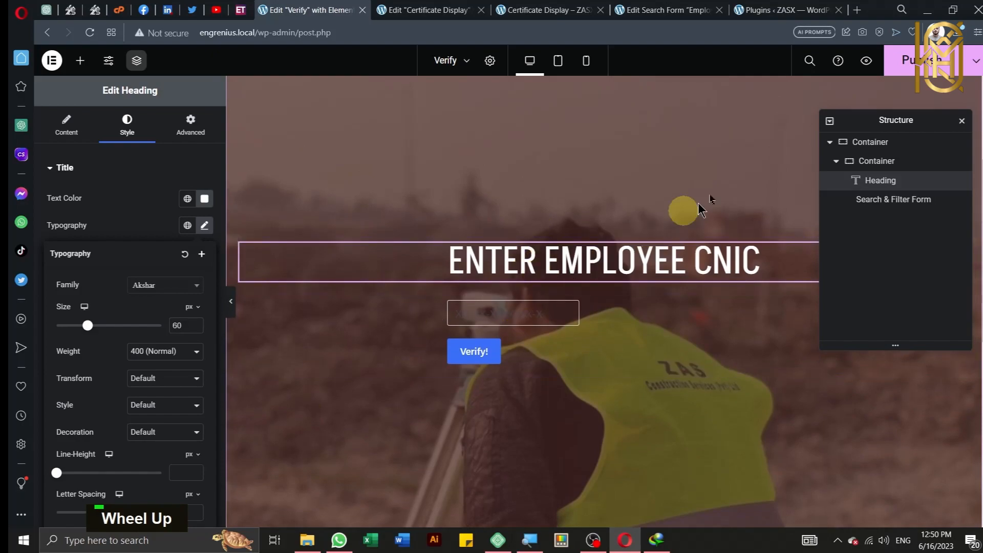
click(917, 71)
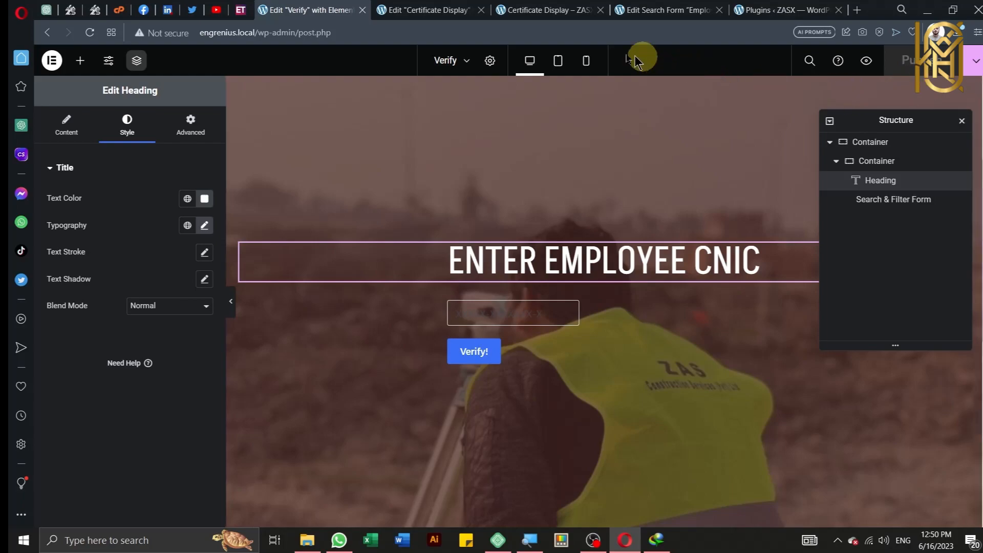
Step: Return to the Certificate Display editor and search the widget panel for 'post'
click(409, 6)
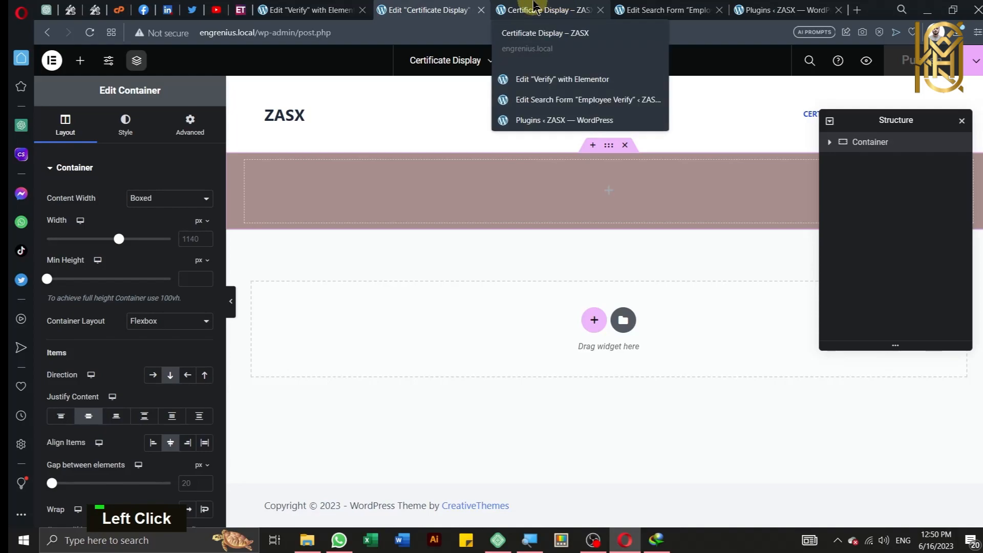
click(535, 7)
click(425, 9)
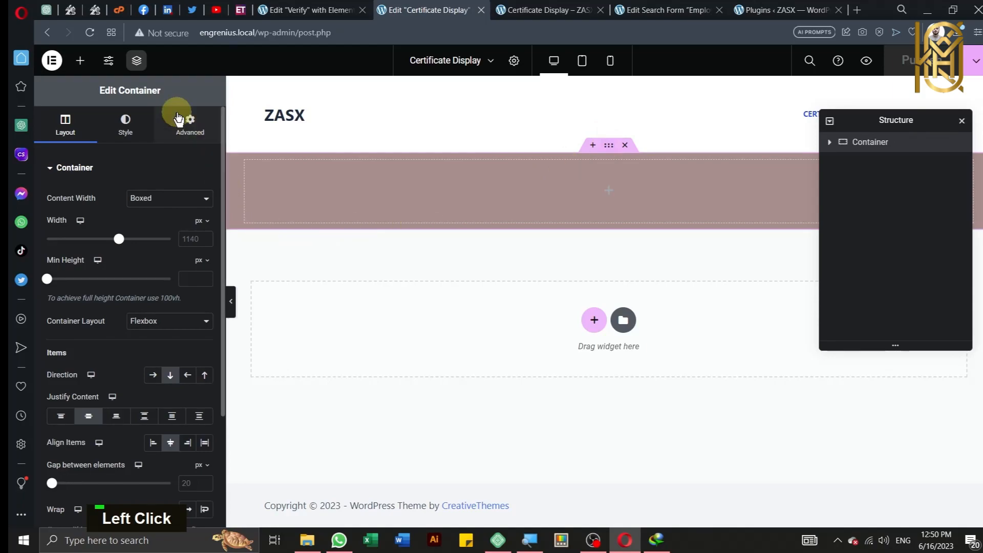
click(77, 60)
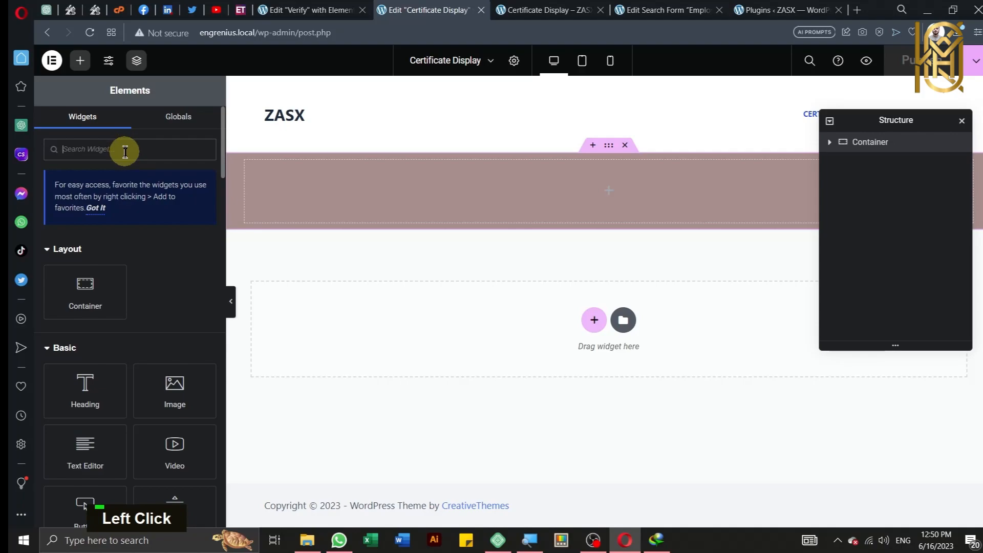
text(post)
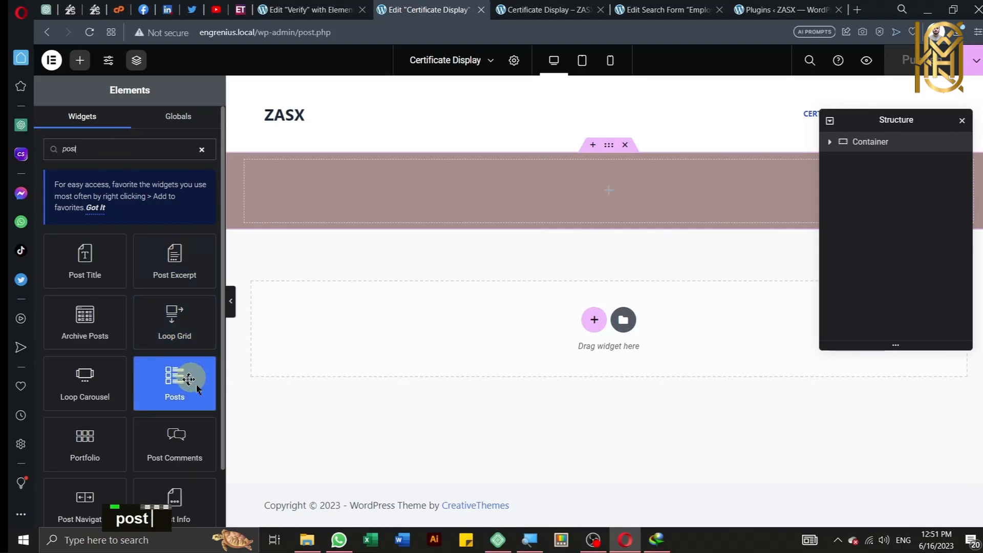
key(ctrl)
key(ctrl)
Step: Drop a Posts widget into the top container and set it to 1 column
drag(173, 385, 556, 196)
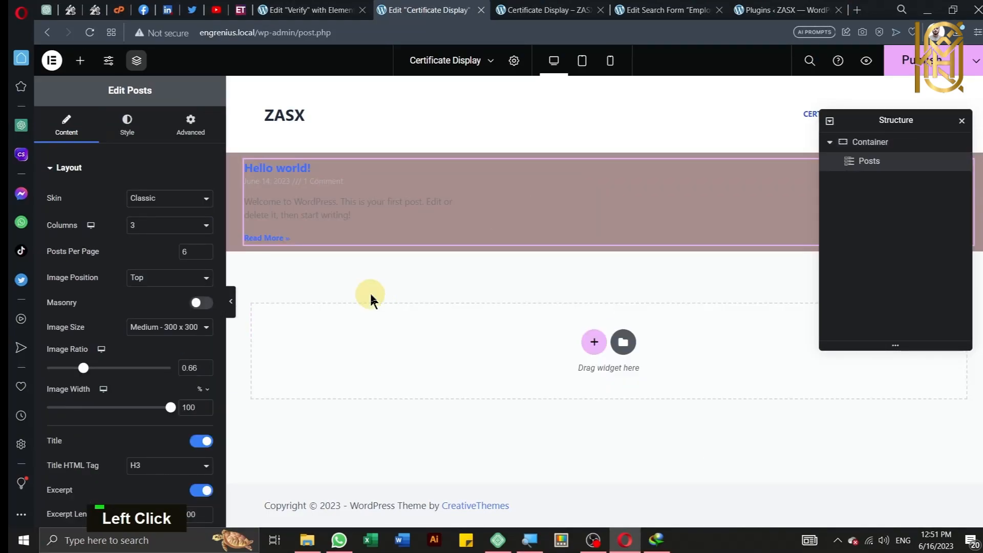
click(155, 229)
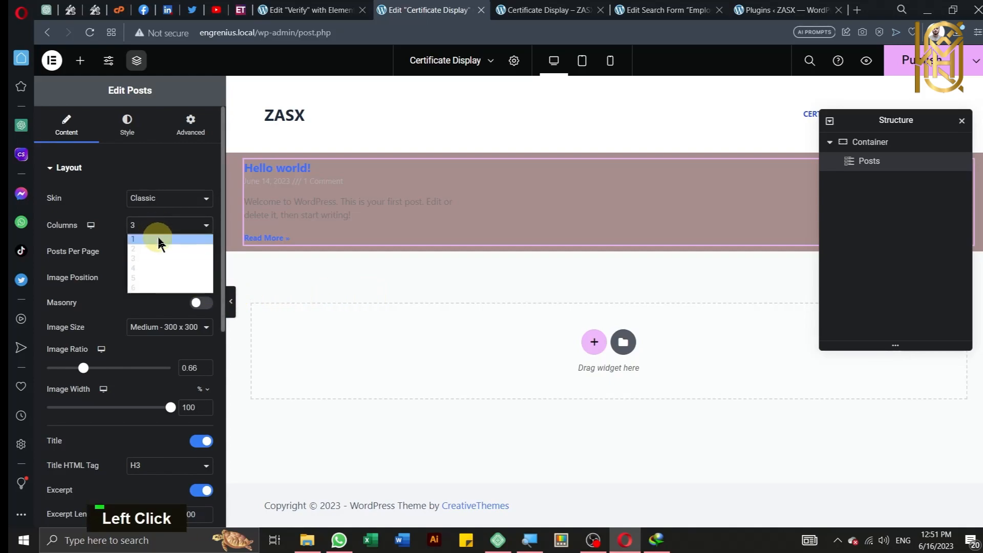
click(159, 242)
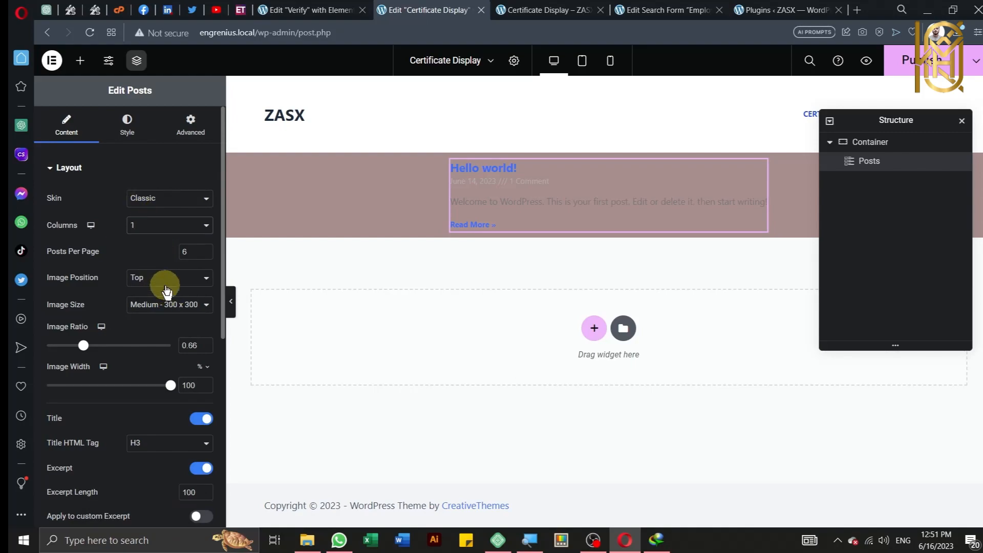
scroll(167, 289, down, 2)
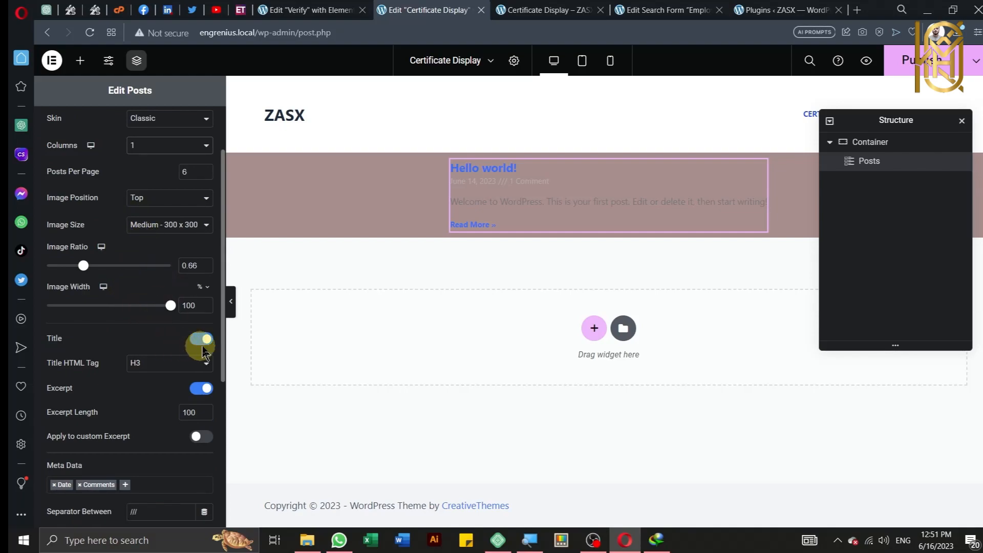
scroll(204, 349, down, 2)
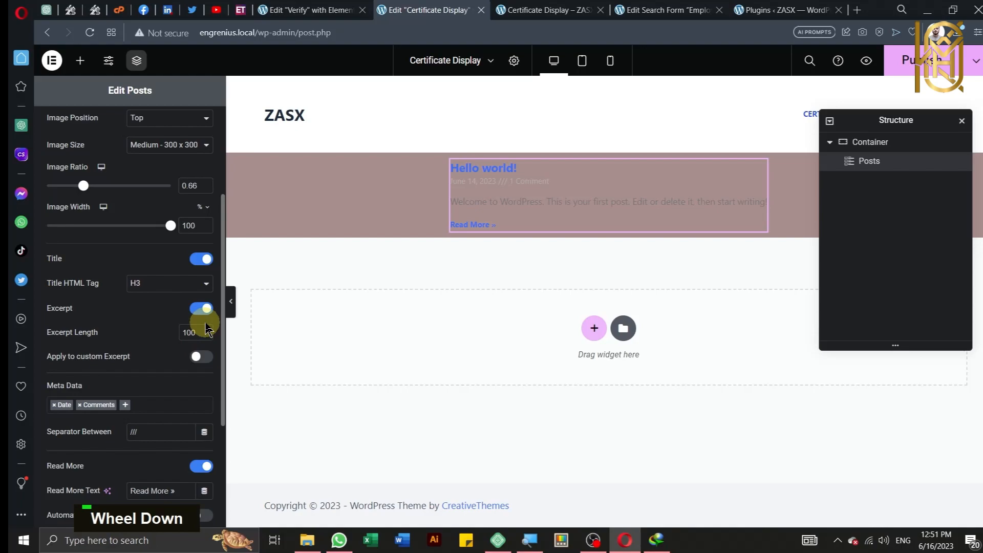
Step: Hide the excerpt, the Date and Comments meta data, and the Read More link
click(202, 308)
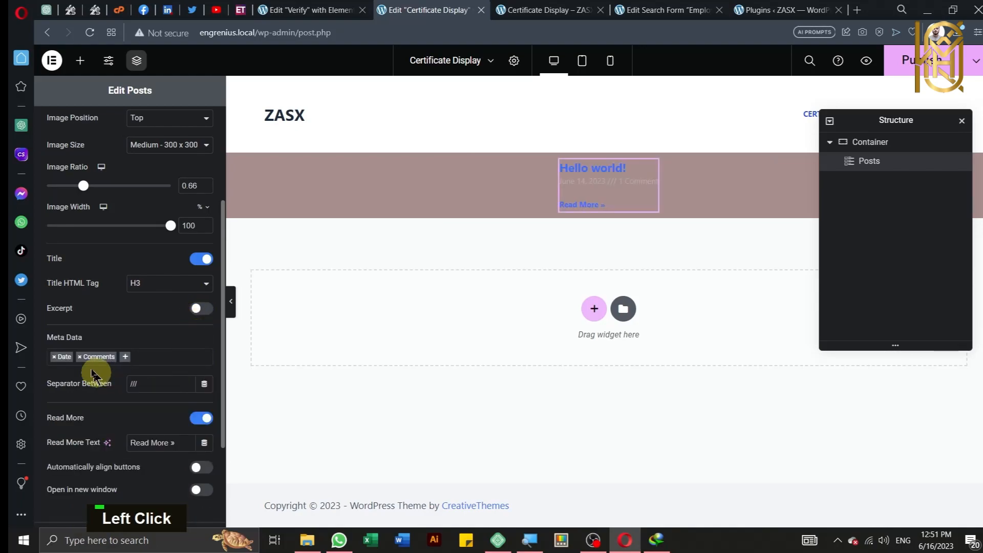
click(80, 357)
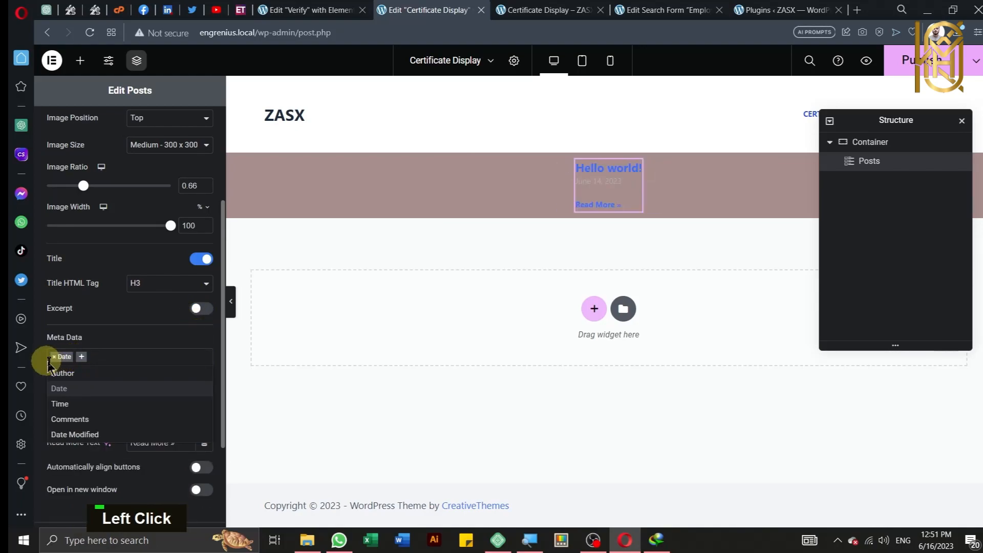
click(54, 356)
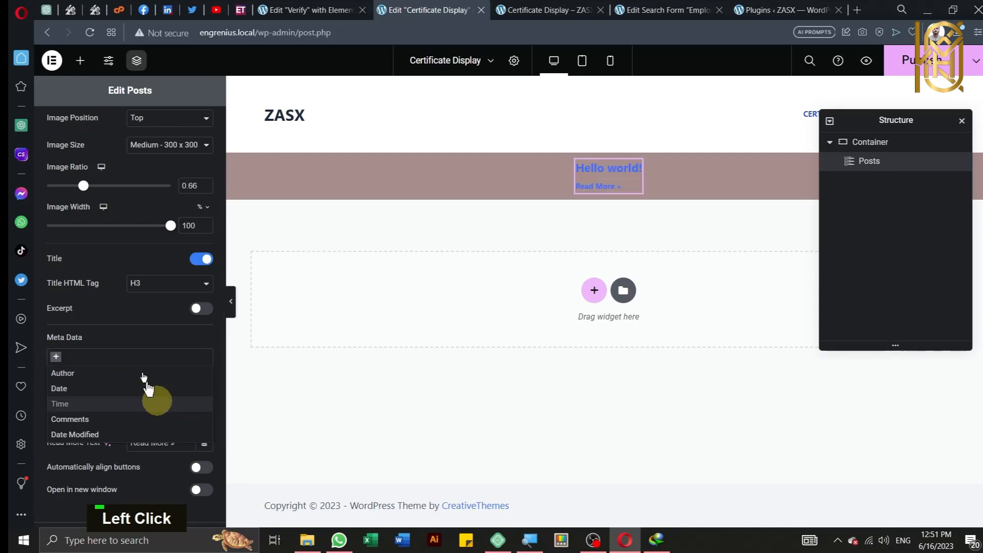
click(133, 338)
scroll(133, 339, down, 3)
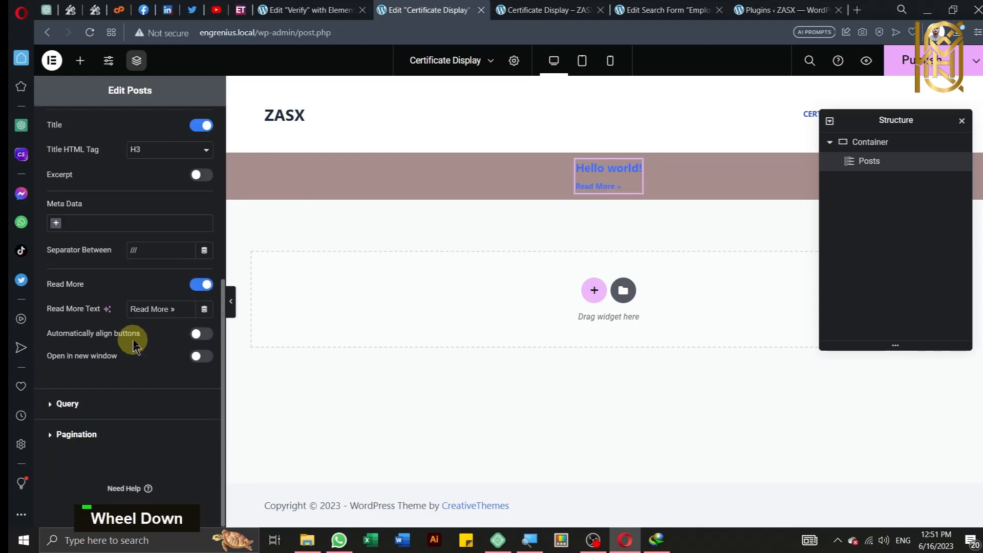
click(193, 291)
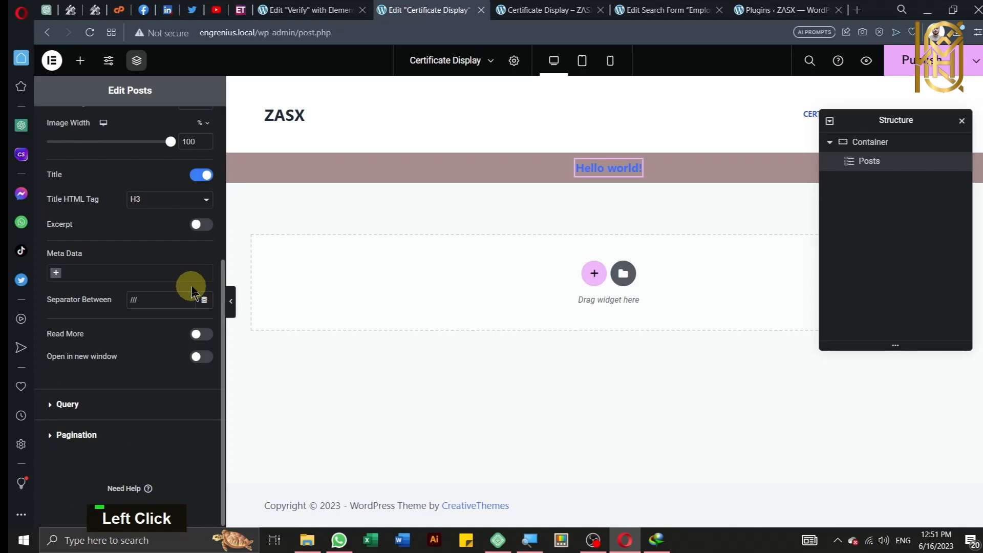
Step: Expand the Posts widget's Query settings
scroll(175, 336, down, 1)
click(133, 404)
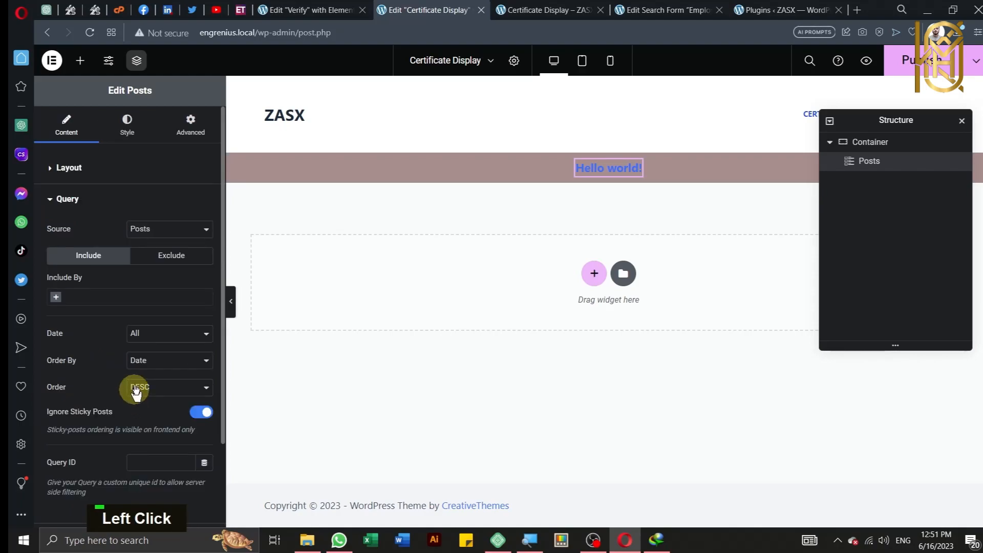
scroll(114, 294, down, 2)
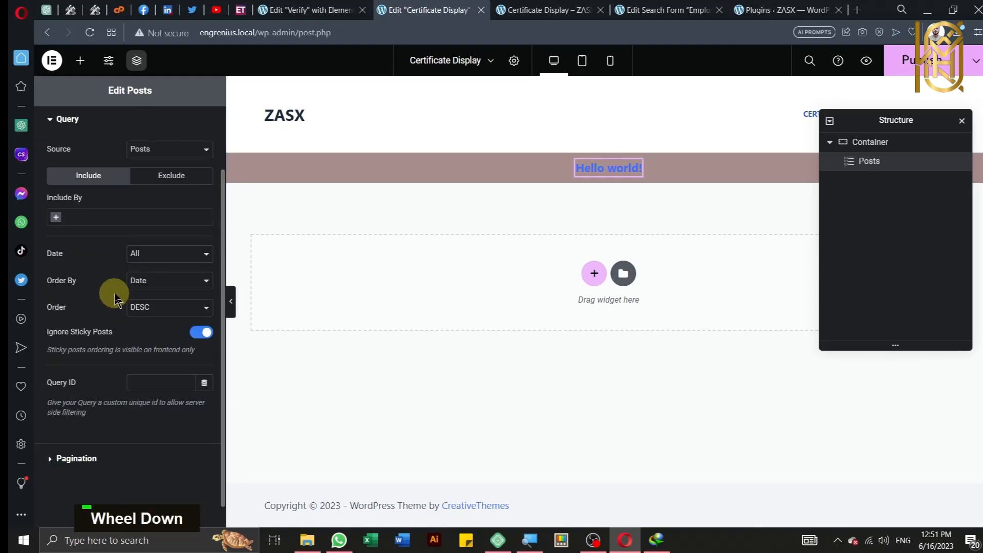
scroll(116, 299, down, 1)
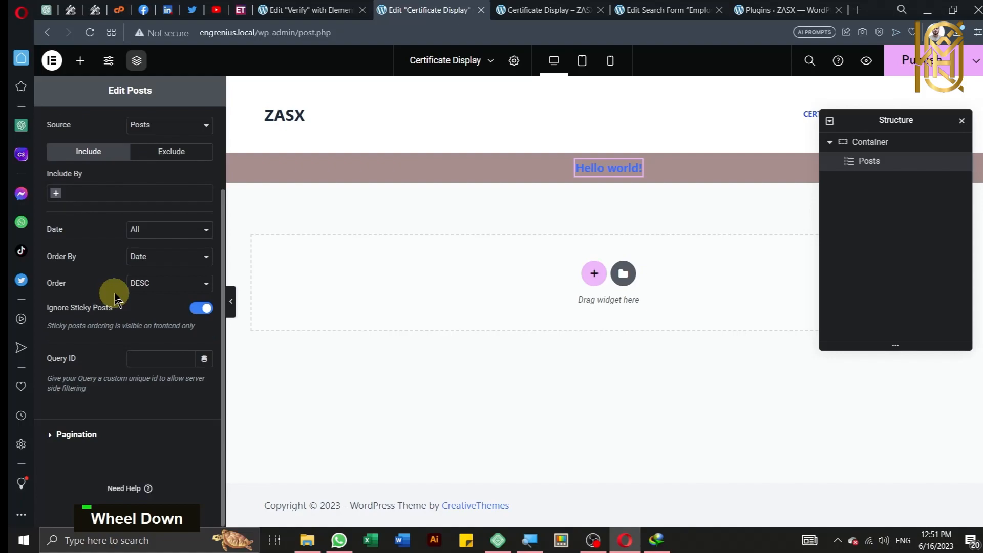
click(174, 359)
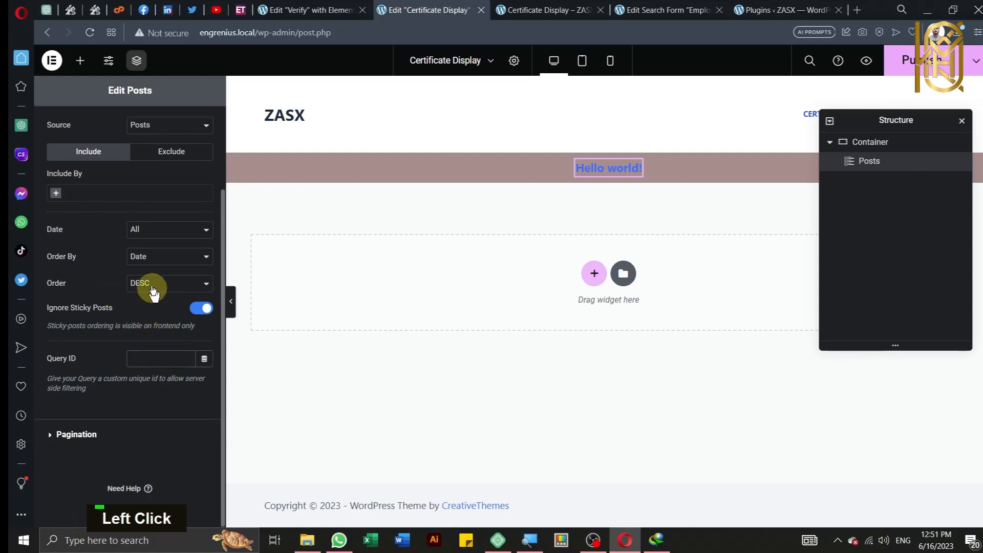
scroll(150, 278, up, 2)
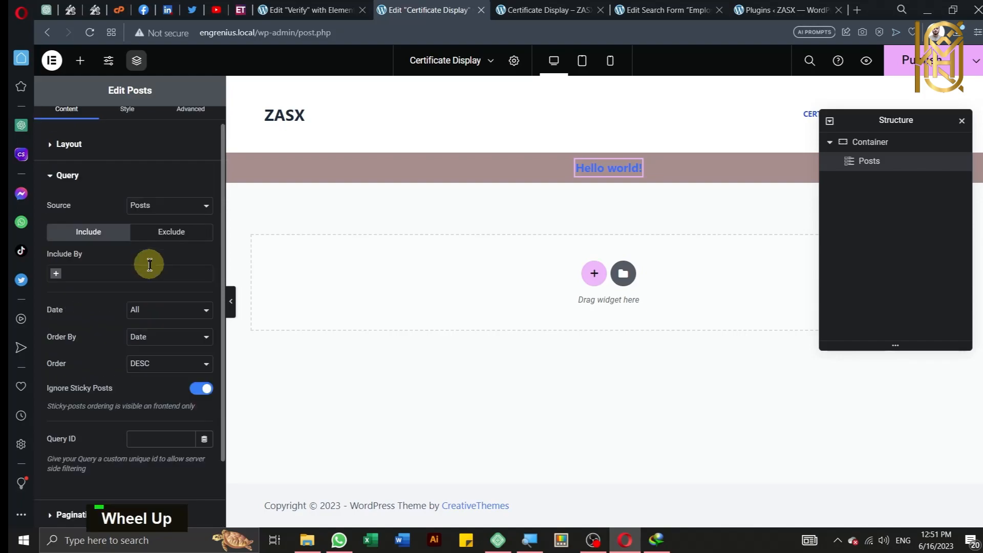
Step: Switch the Posts widget's query source to Search & Filter Query, then publish the Certificate Display page
click(149, 204)
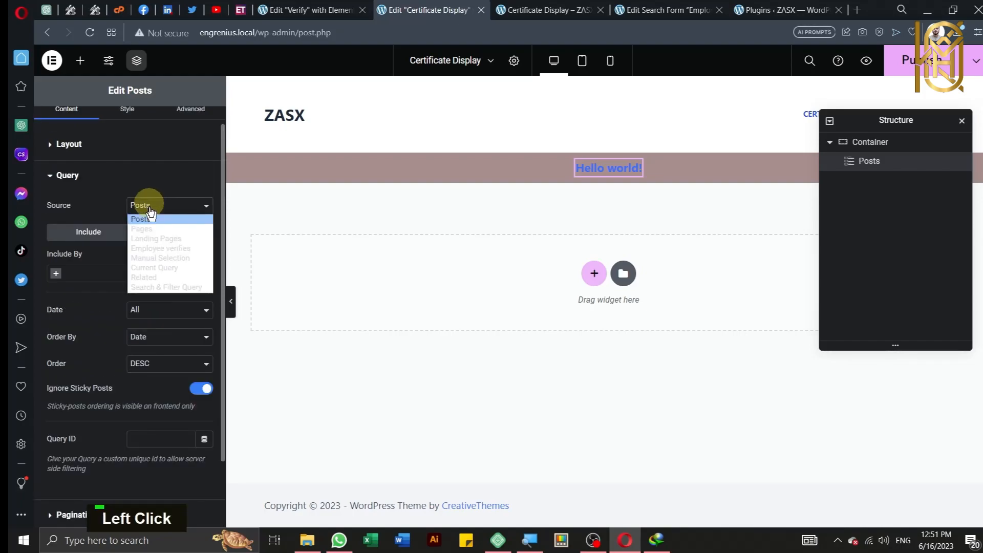
click(173, 287)
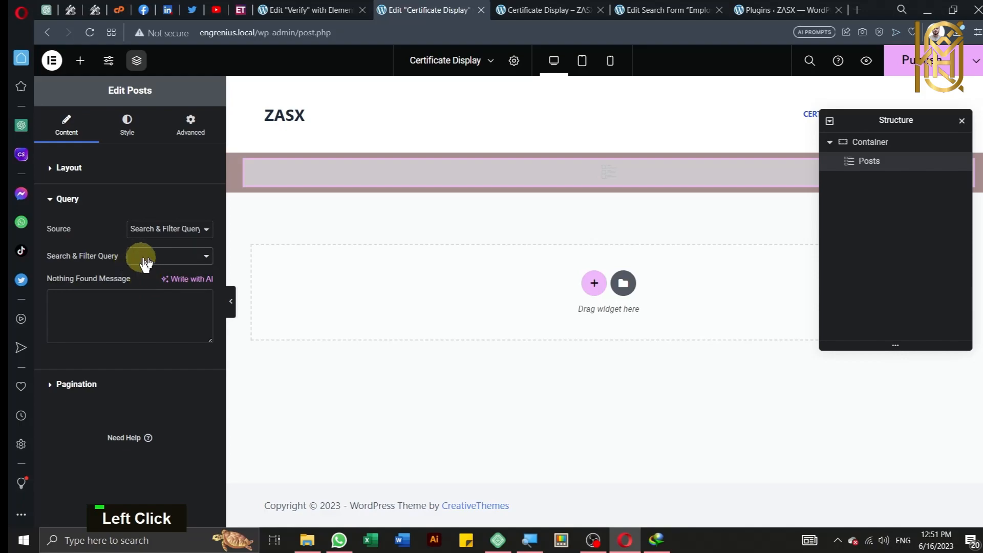
click(169, 258)
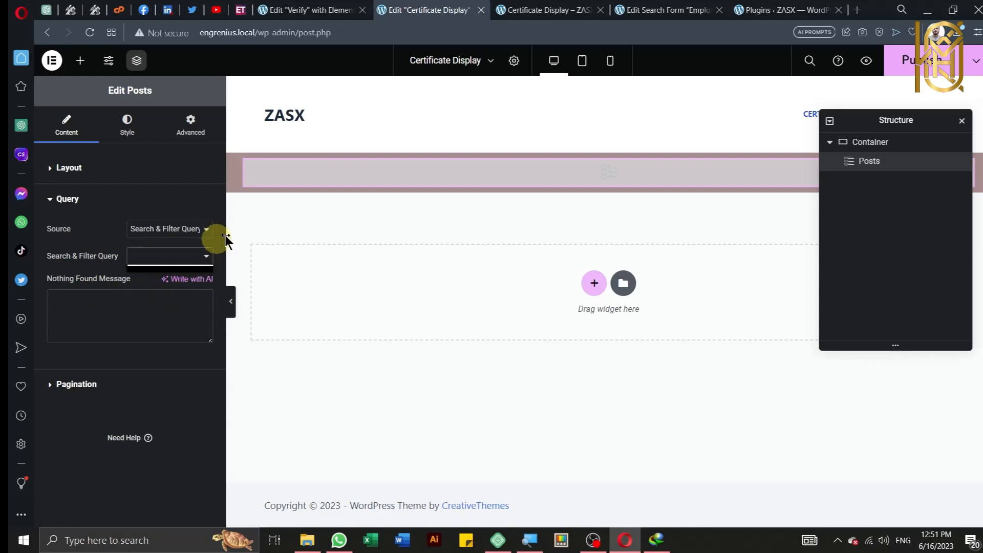
click(333, 234)
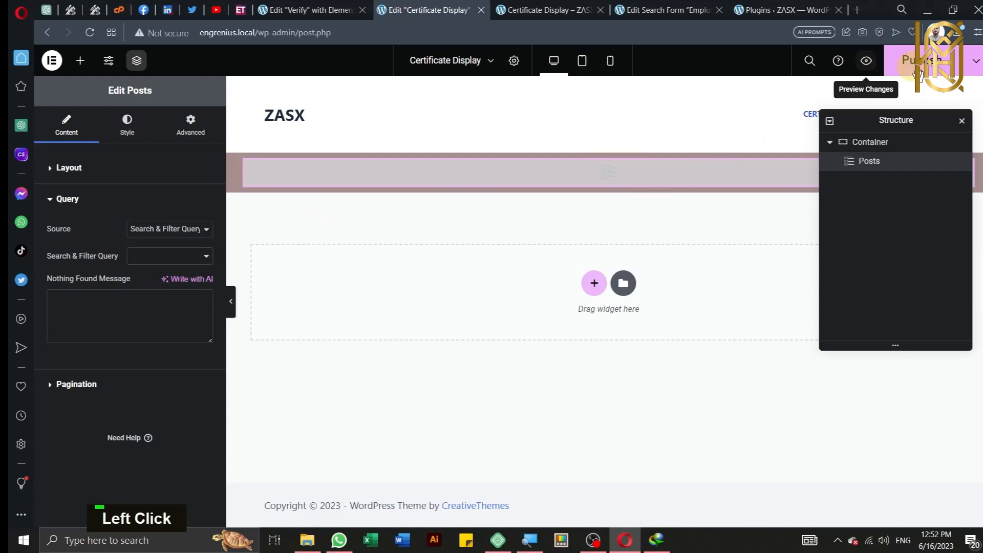
click(904, 61)
Step: Close the live Certificate Display page and go to Settings > Relevanssi in the admin sidebar
click(600, 9)
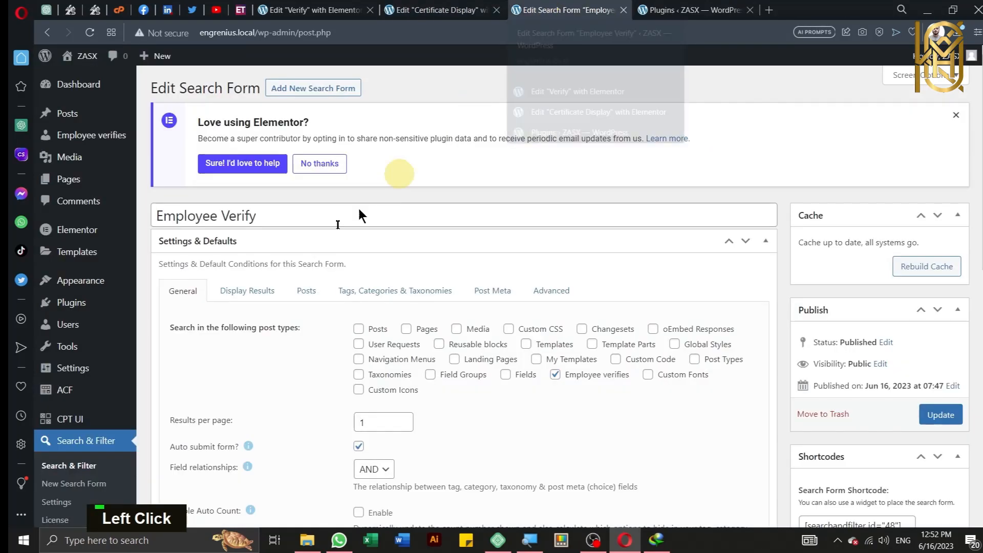
mouse_move(82, 231)
scroll(96, 333, down, 3)
mouse_move(95, 339)
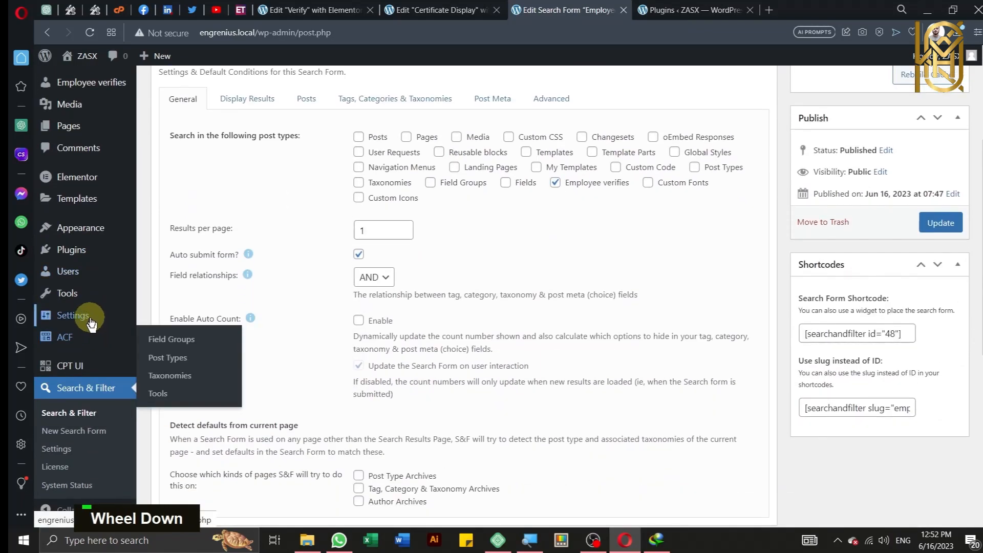
mouse_move(87, 319)
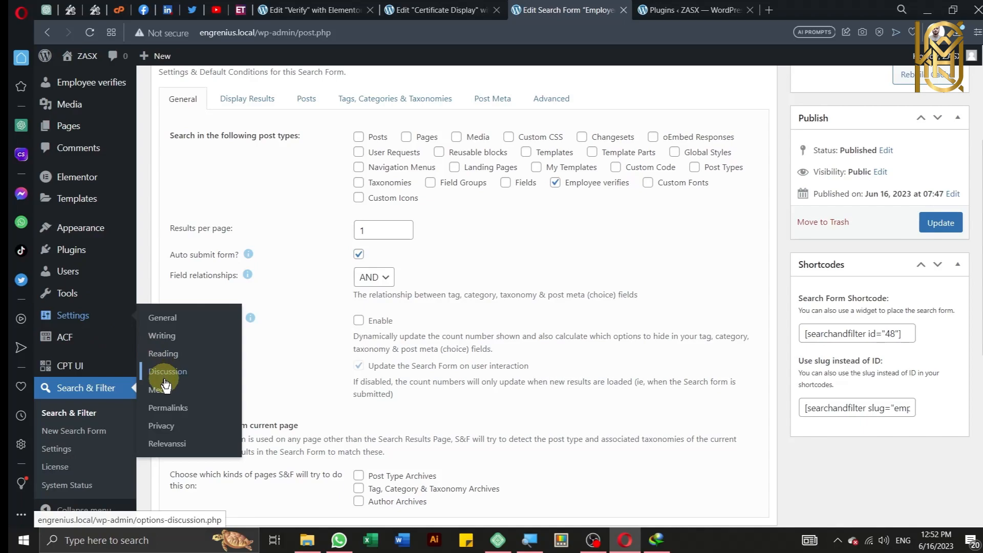
click(172, 445)
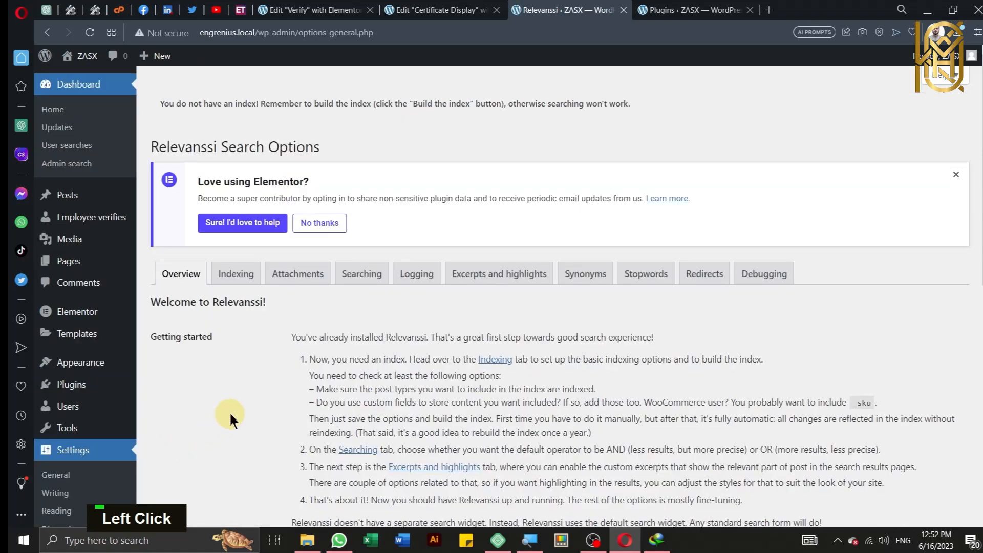
Step: On the Indexing tab, stop indexing pages and index employee_verify posts instead
click(228, 281)
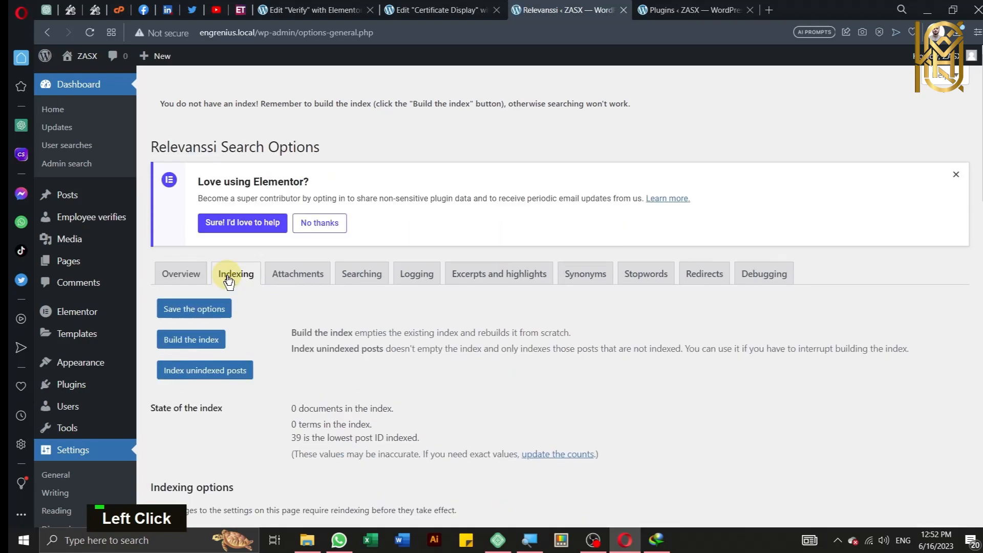
scroll(228, 283, down, 1)
scroll(228, 280, down, 1)
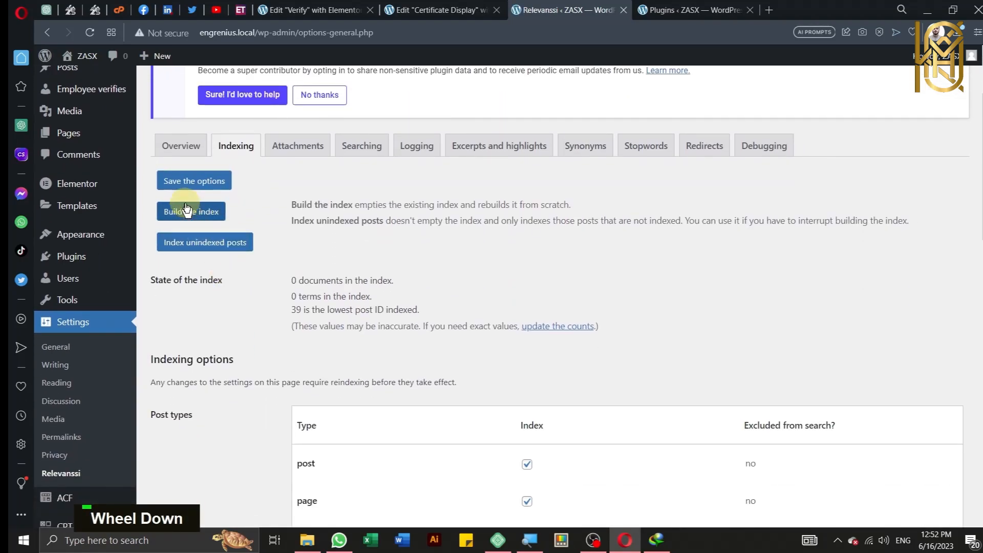
scroll(244, 286, down, 2)
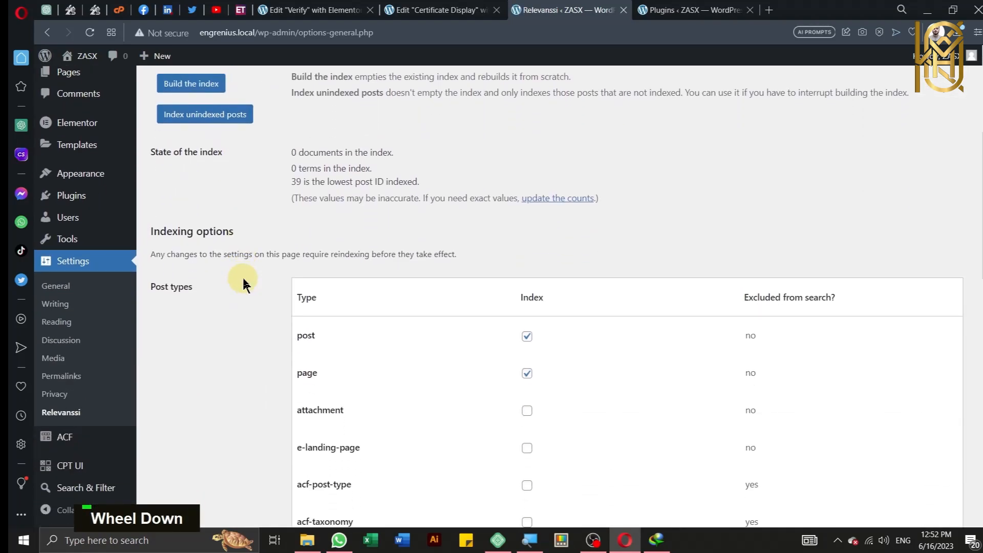
click(527, 374)
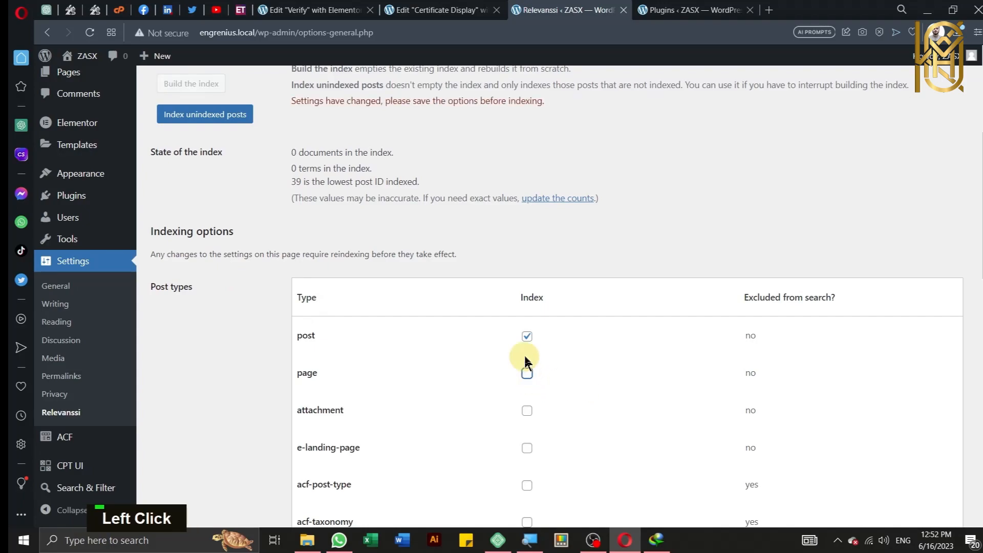
scroll(460, 364, down, 3)
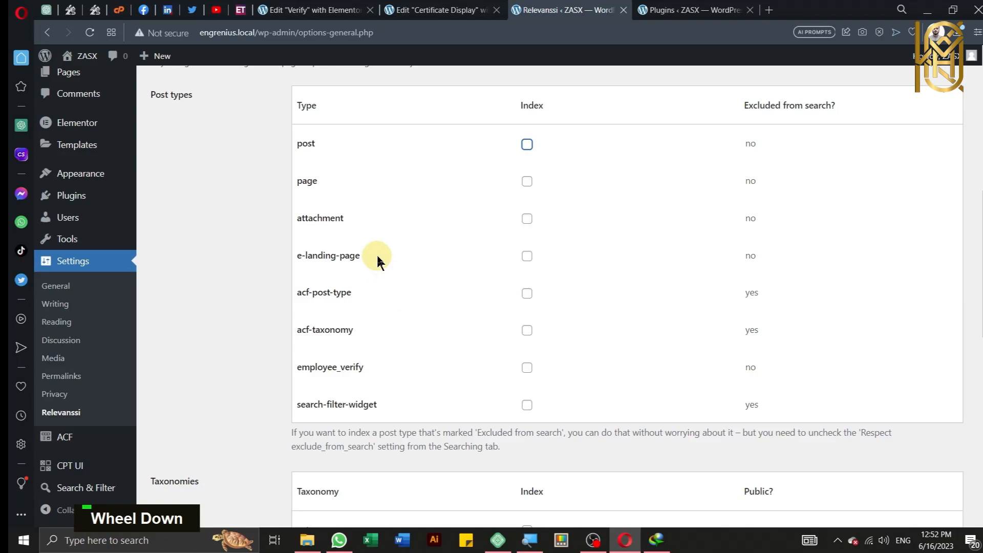
key(ctrl)
key(ctrl)
key(ctrl)
key(ctrl)
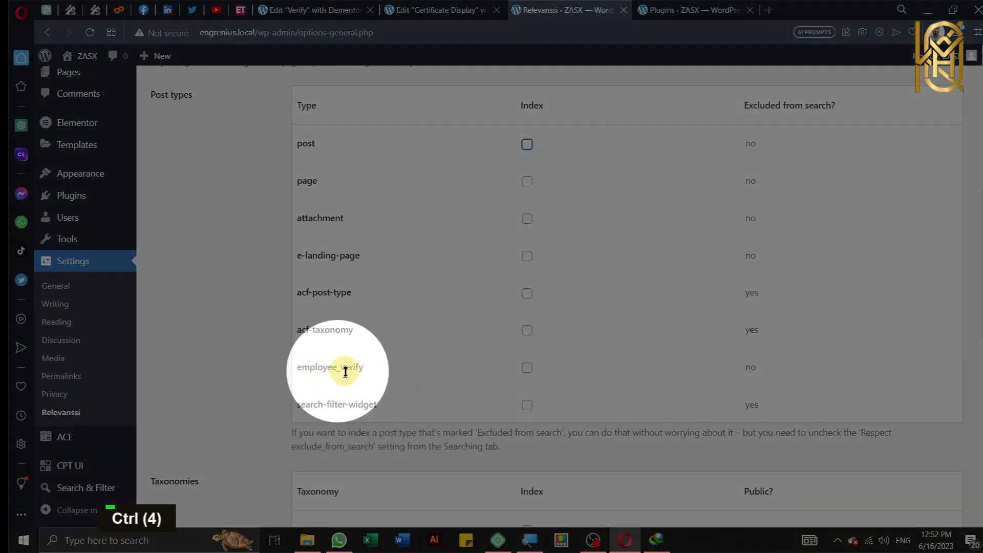
click(526, 370)
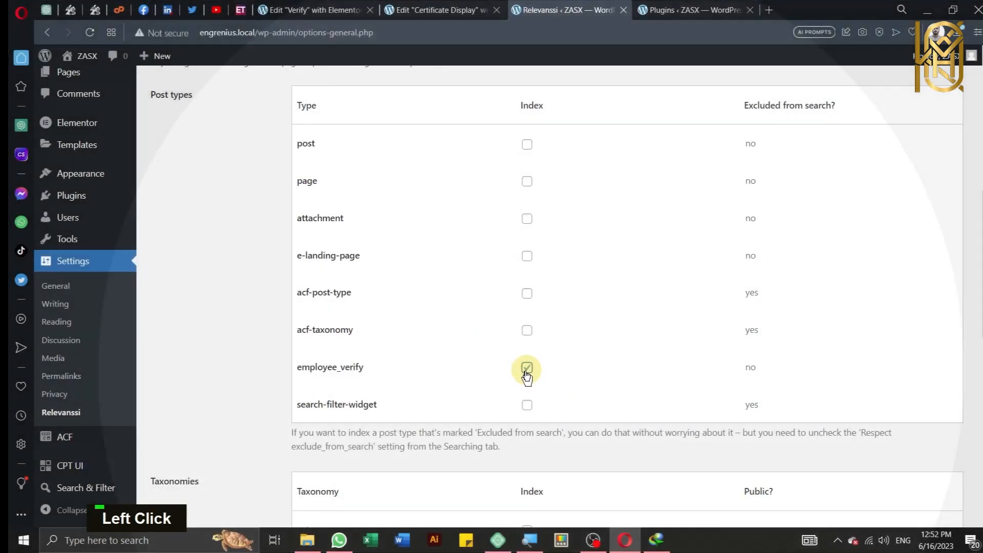
Step: Show the advanced indexing settings and set hyphens and dashes to Keep
scroll(391, 372, down, 4)
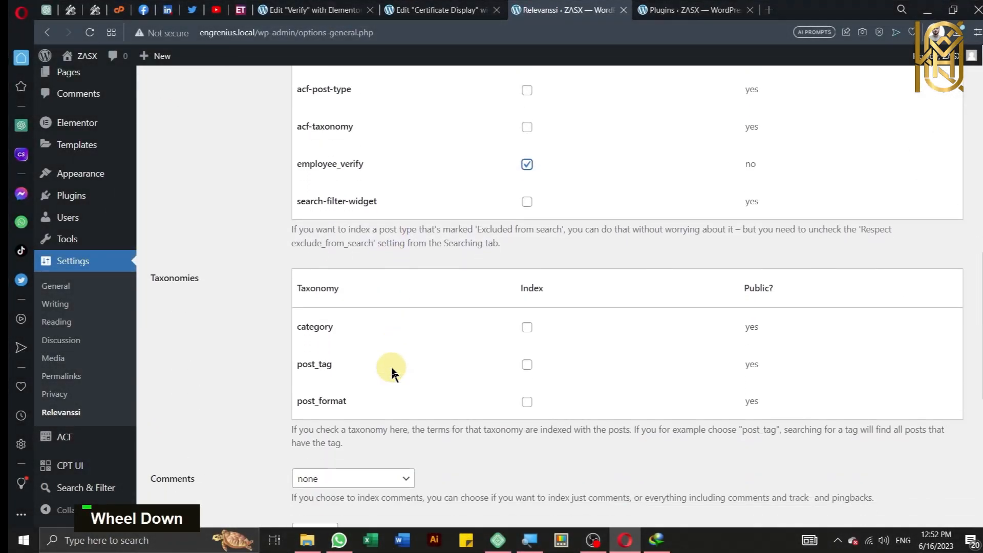
scroll(392, 372, down, 3)
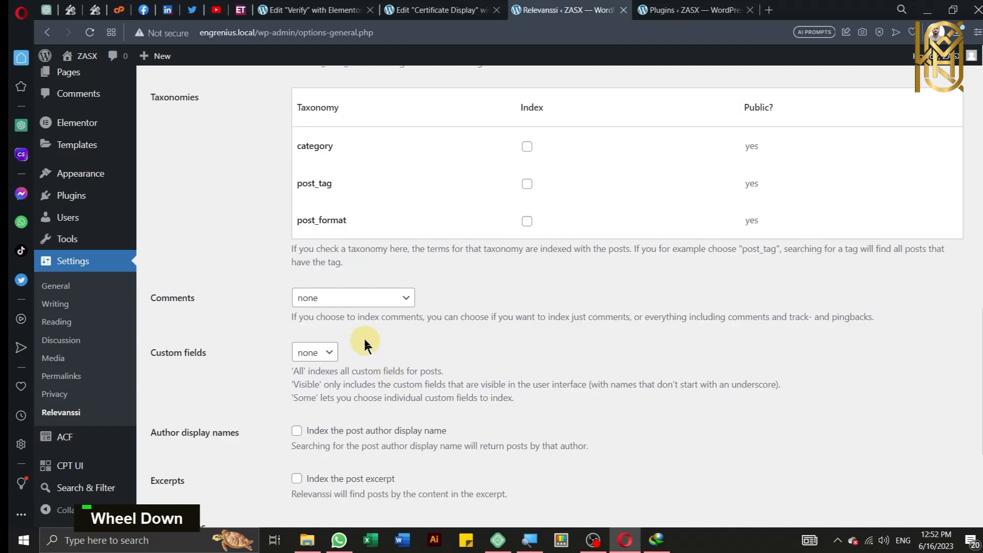
scroll(359, 320, down, 2)
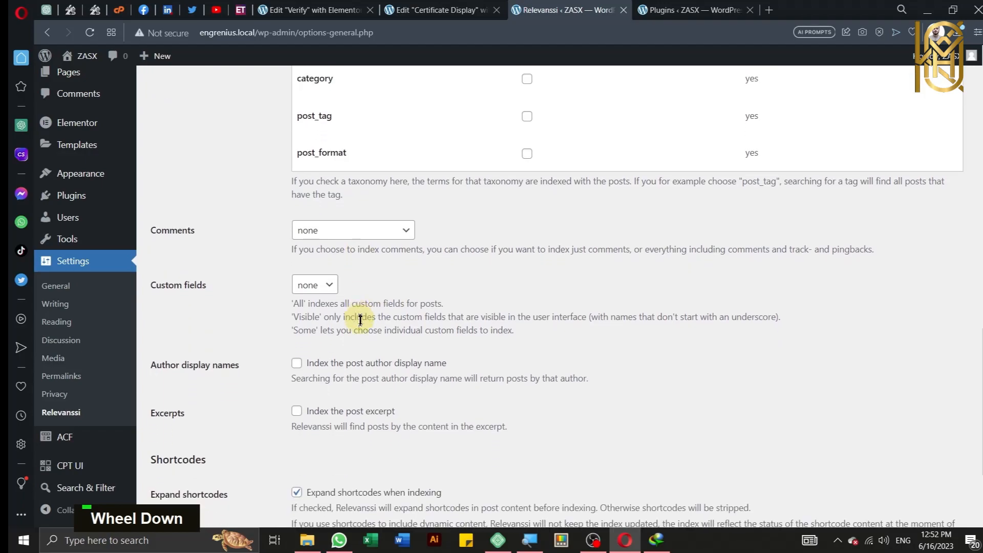
scroll(360, 319, down, 2)
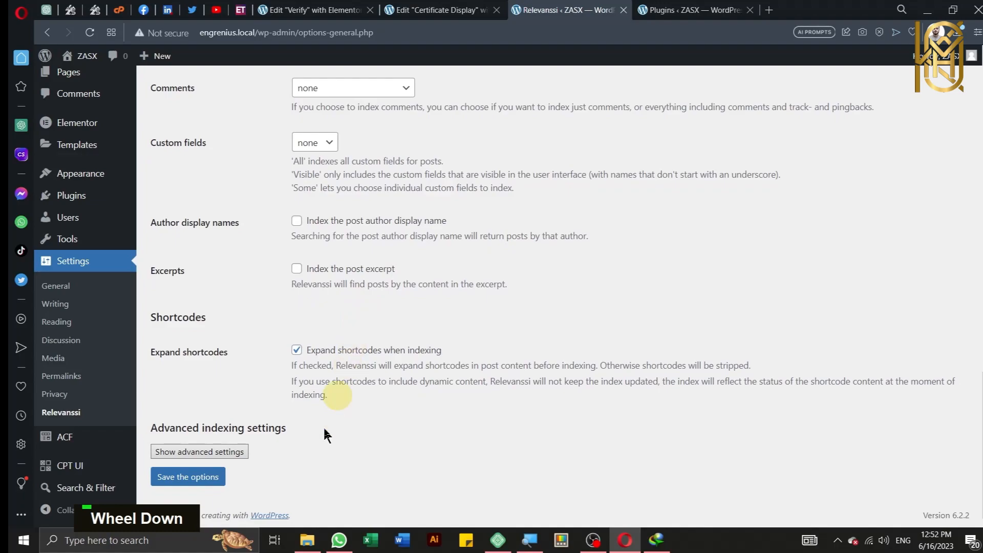
click(228, 450)
scroll(228, 417, down, 3)
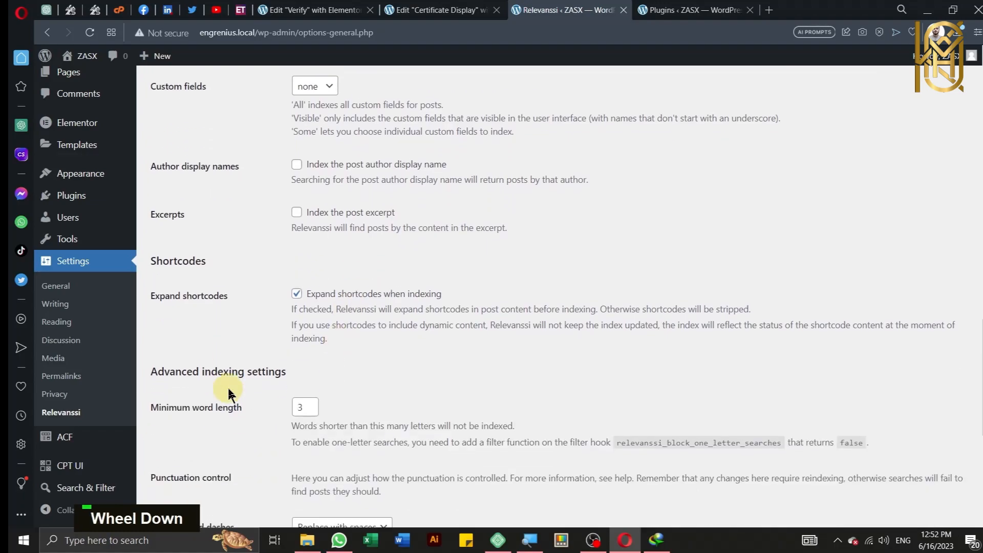
scroll(229, 396, down, 1)
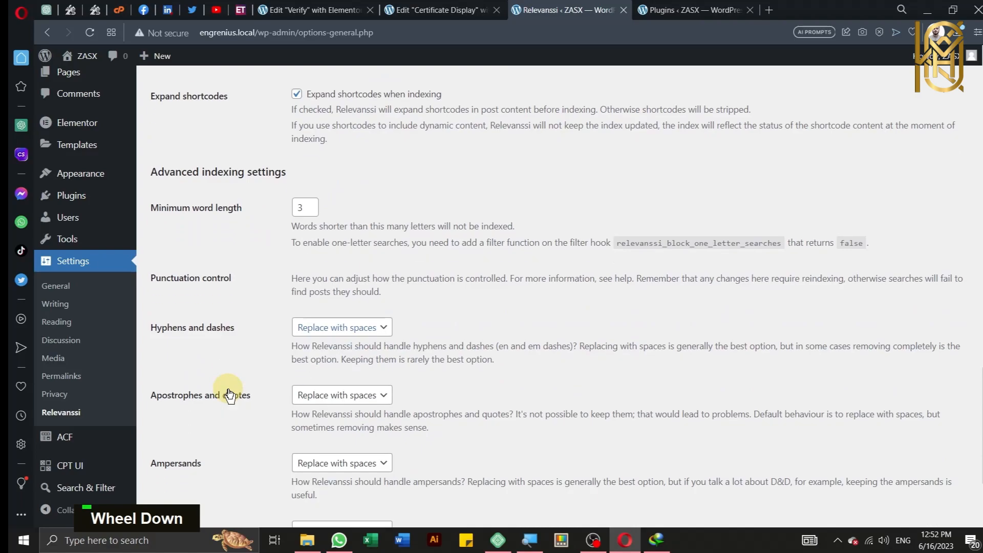
click(351, 328)
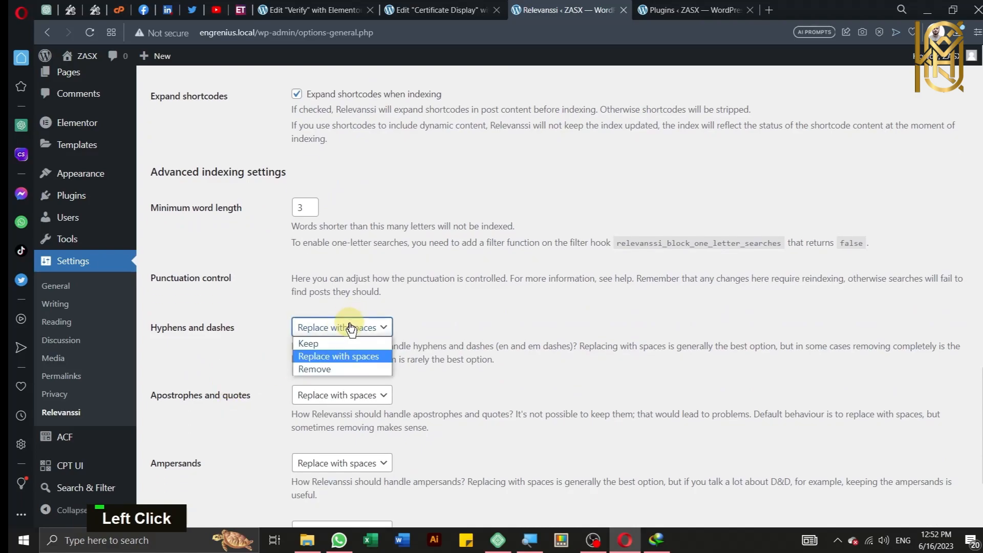
click(347, 344)
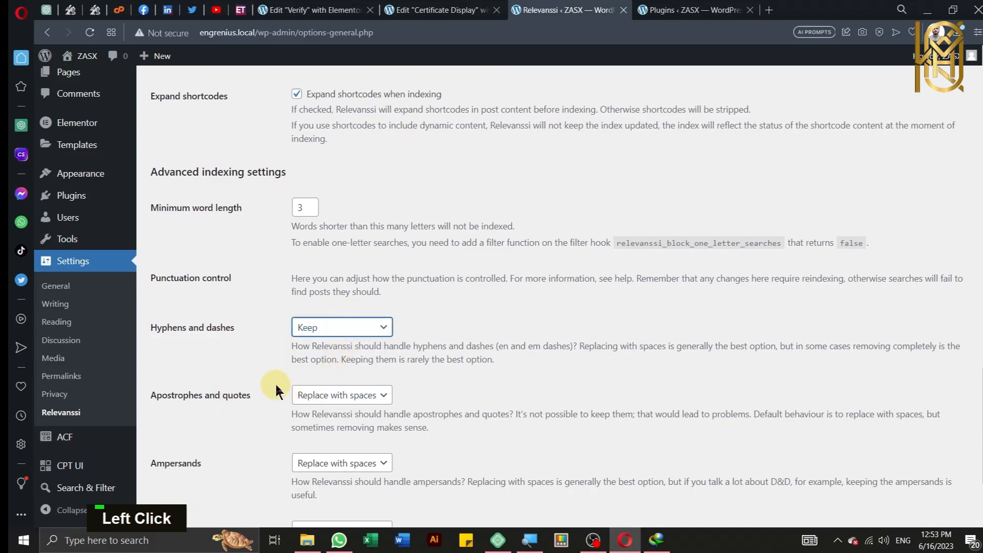
Step: Set apostrophes and quotes and ampersands to Remove, and save the options
scroll(287, 379, down, 1)
click(324, 338)
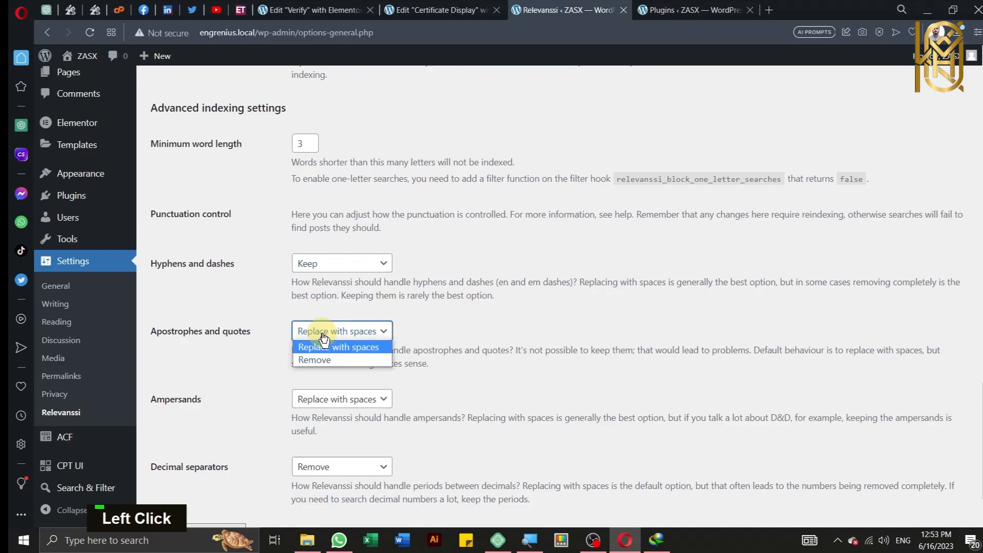
click(321, 364)
click(324, 401)
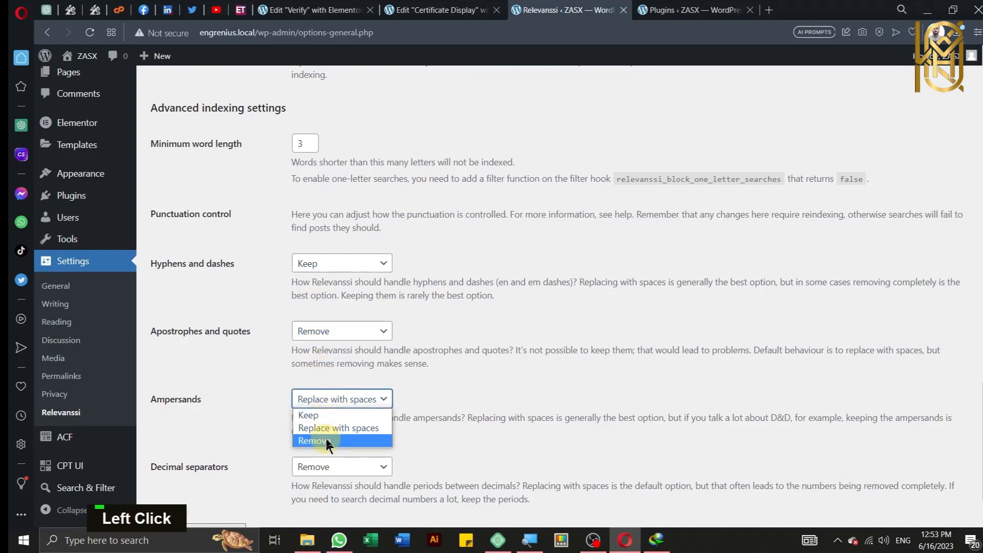
click(326, 441)
scroll(259, 372, down, 1)
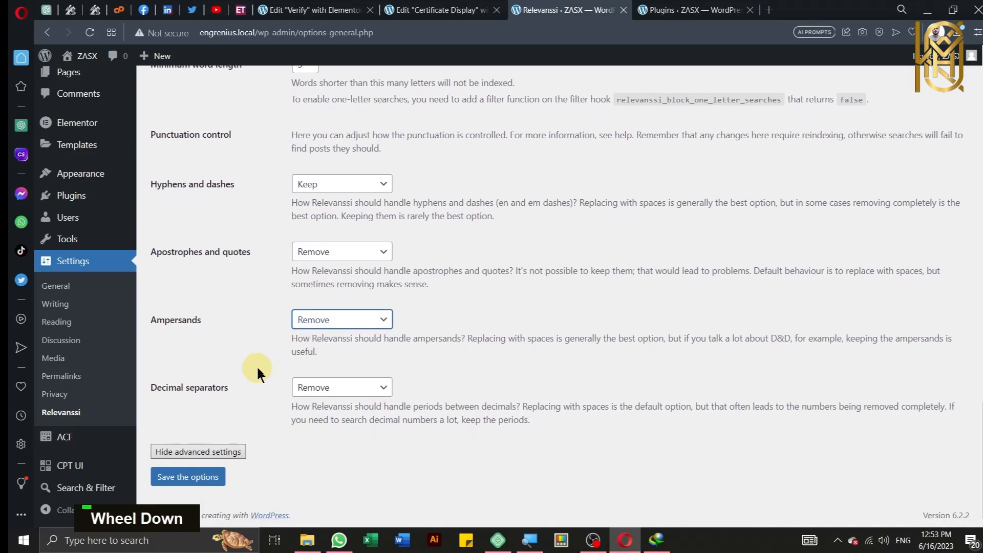
click(193, 481)
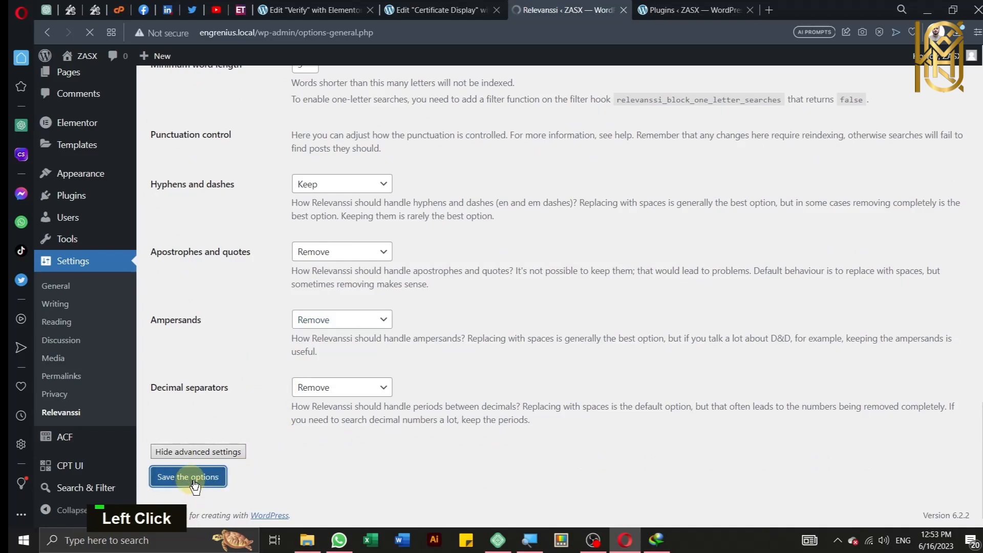
Step: Look through the Indexing and Attachments tabs, then move to the Searching tab
scroll(395, 404, up, 1)
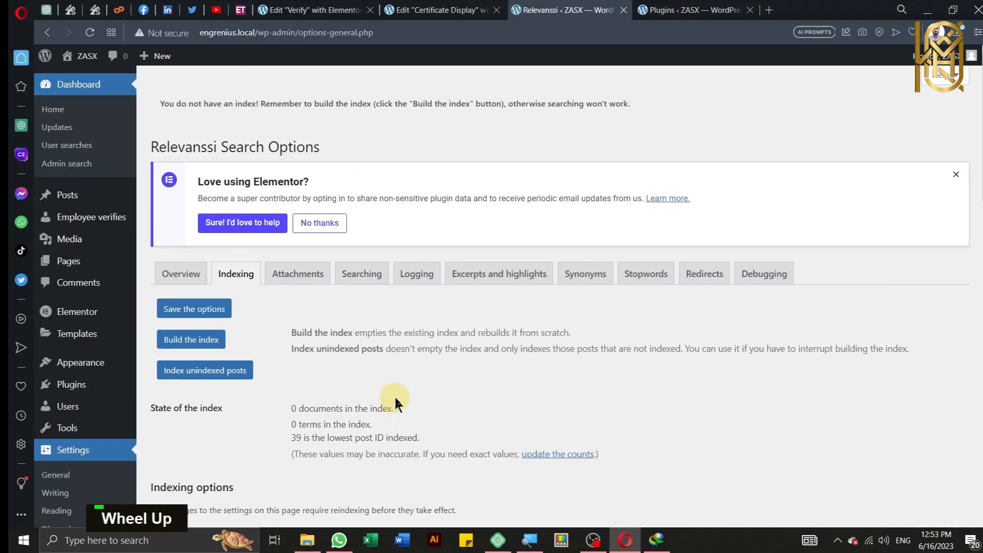
click(247, 283)
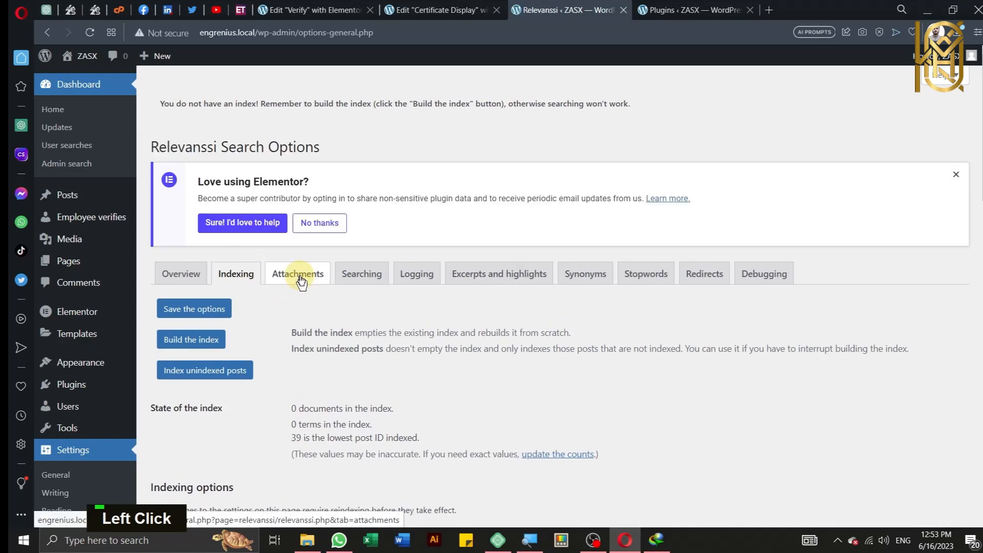
scroll(324, 285, down, 3)
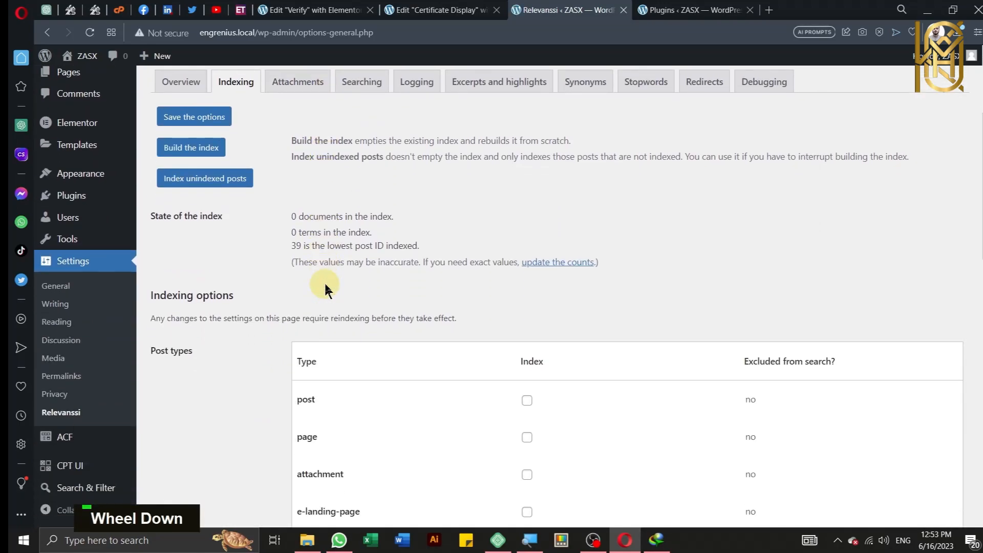
scroll(324, 285, up, 3)
click(308, 276)
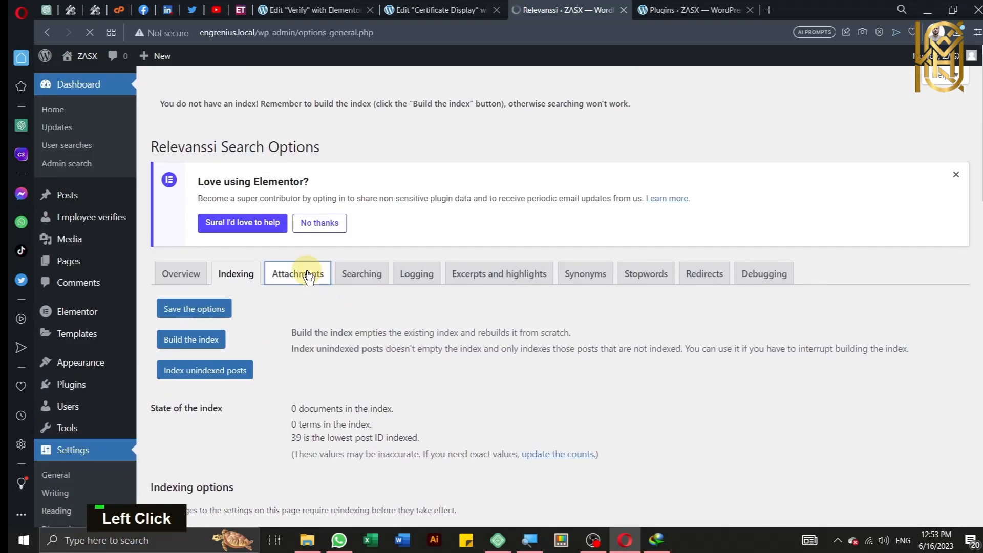
click(368, 283)
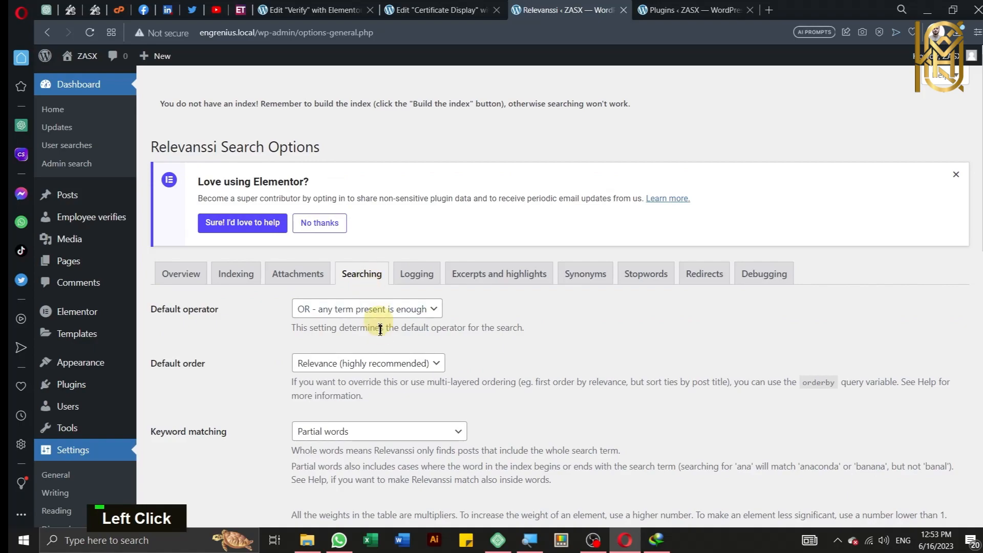
Step: Set Relevanssi's Keyword matching to Whole words
scroll(382, 353, down, 3)
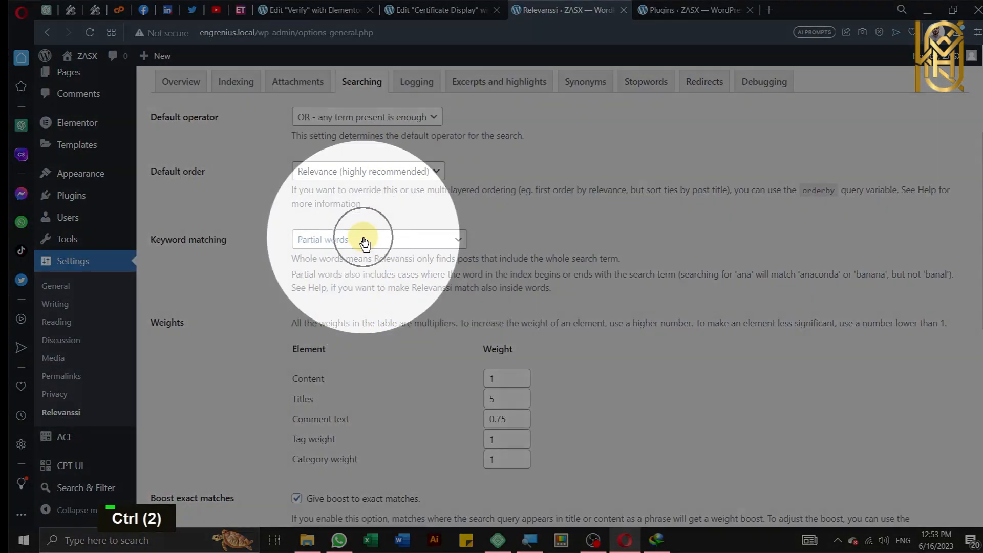
click(363, 241)
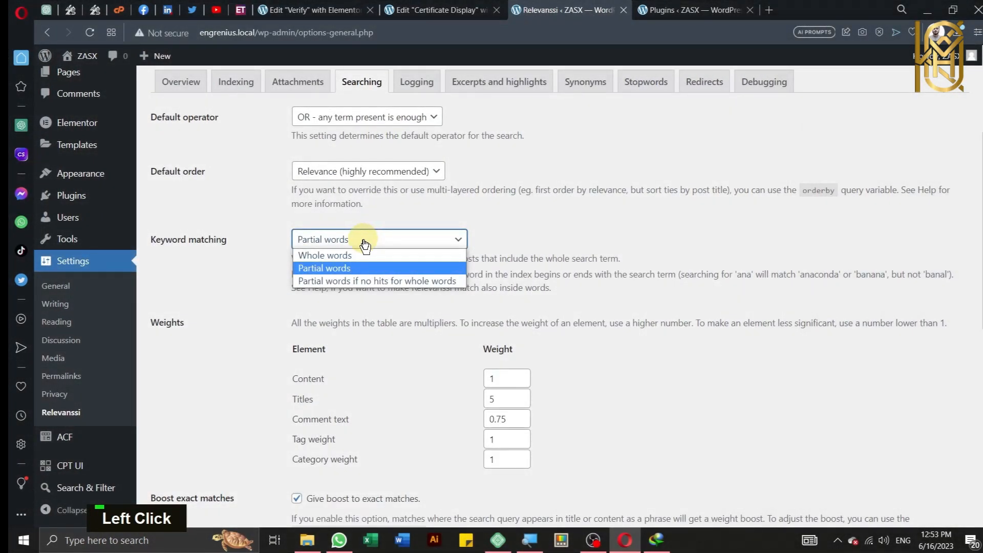
key(ctrl)
key(ctrl)
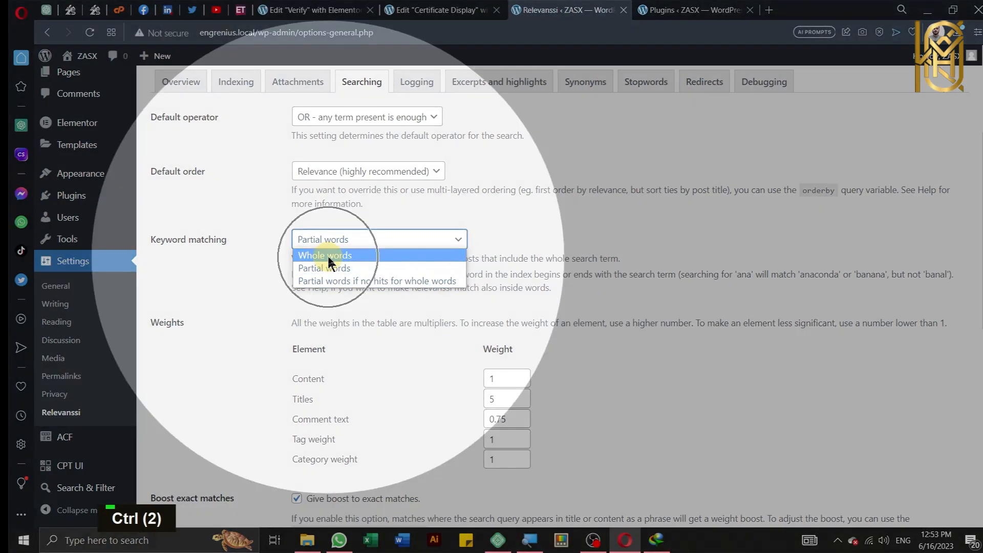
click(329, 259)
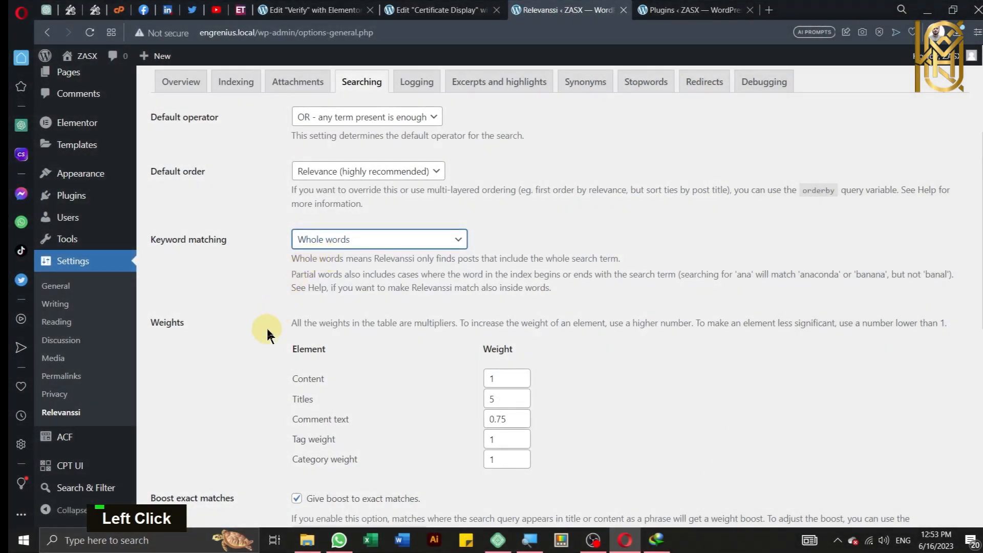
scroll(267, 335, down, 5)
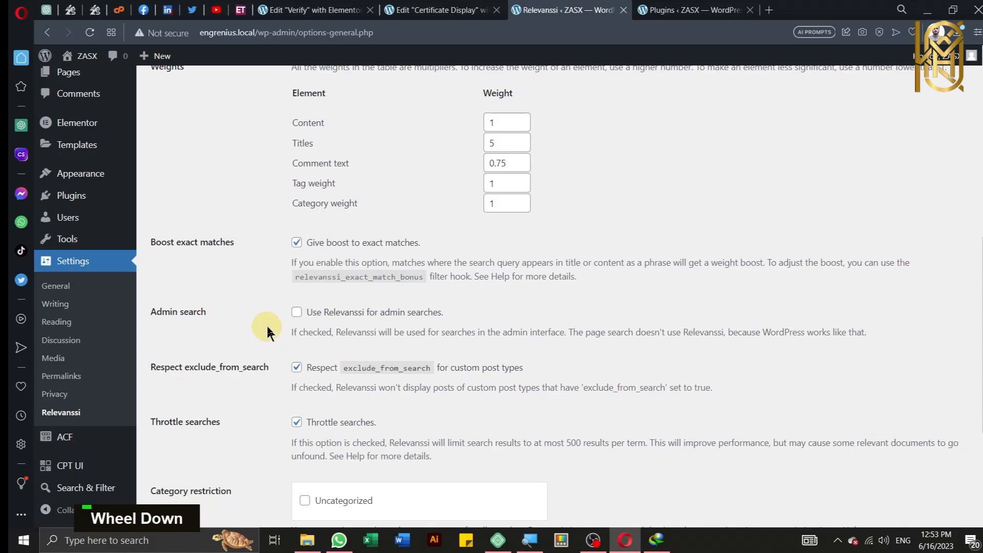
scroll(267, 333, down, 1)
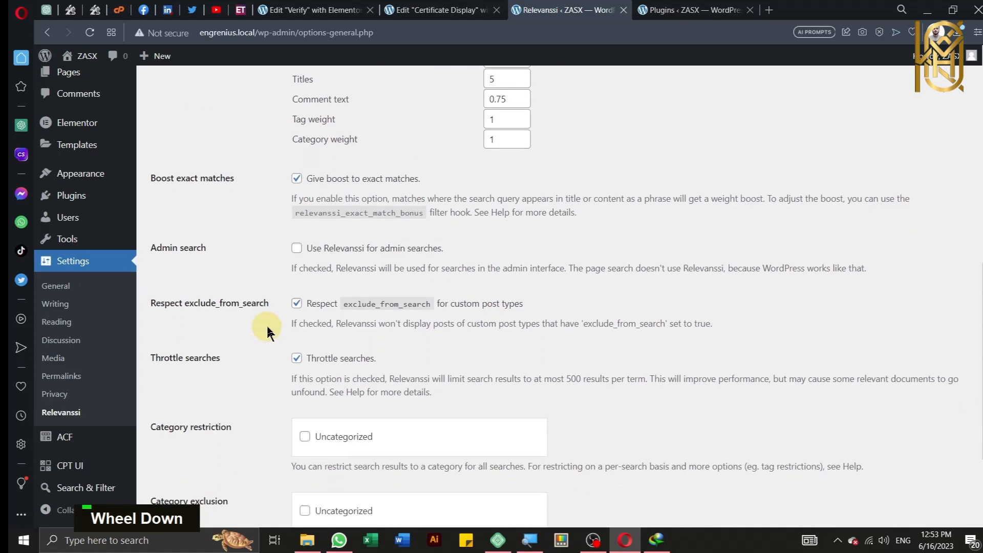
scroll(267, 333, down, 2)
scroll(267, 332, down, 1)
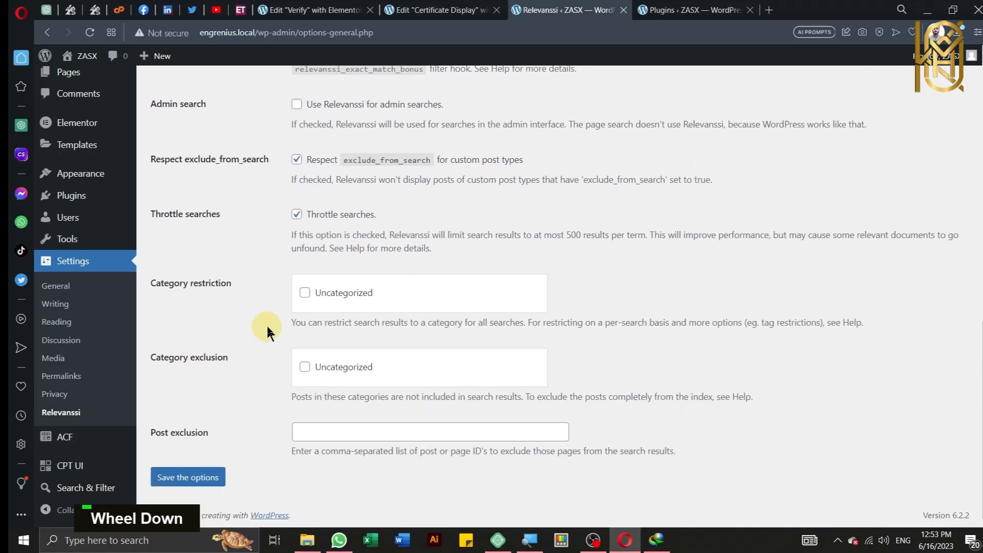
scroll(267, 330, up, 15)
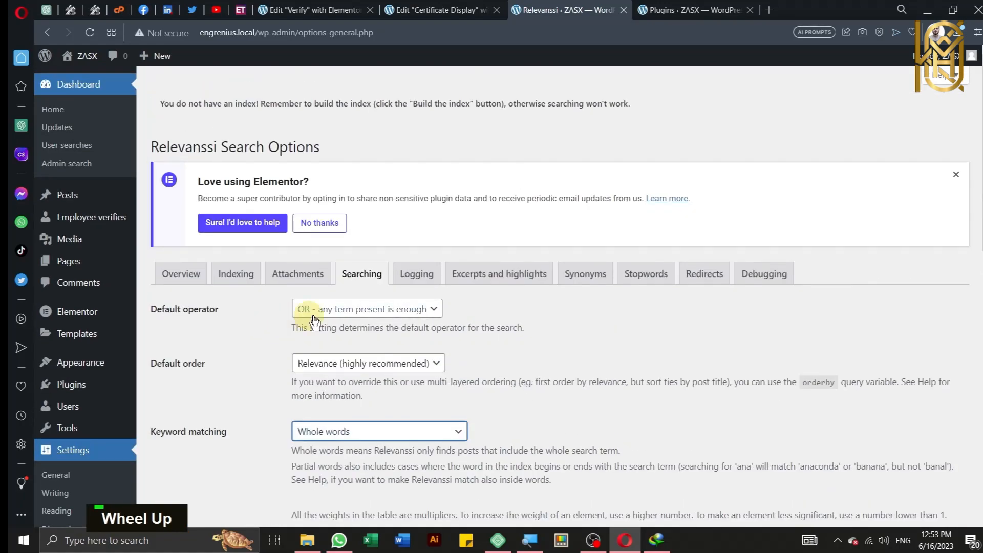
Step: Review the Logging, Excerpts, Synonyms, Stopwords, Redirects and Debugging tabs, then return to Indexing
click(416, 275)
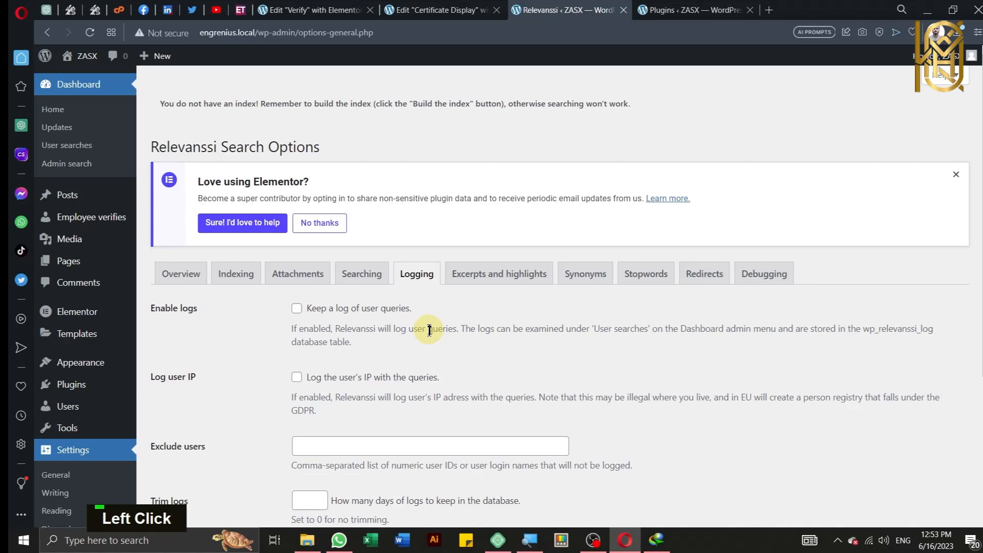
scroll(429, 330, down, 5)
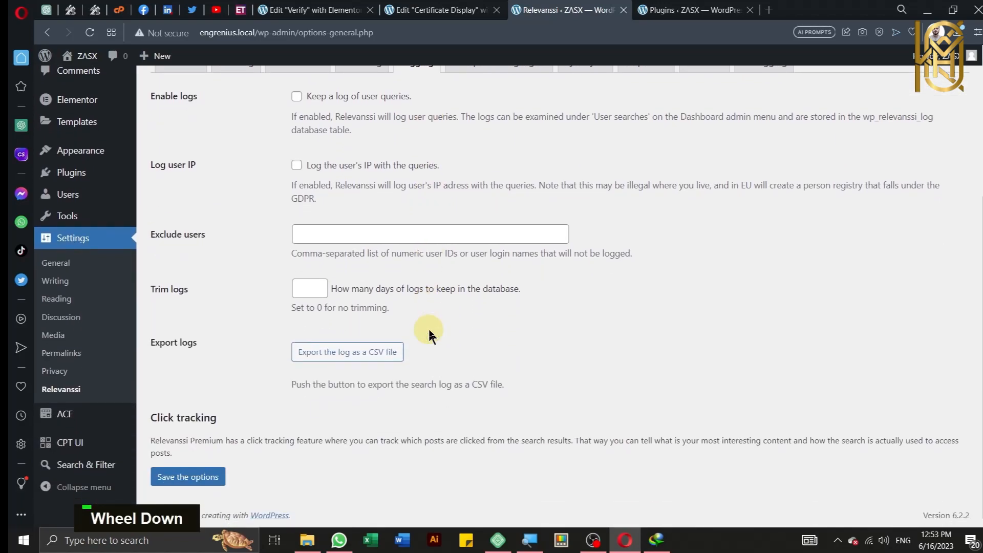
scroll(429, 334, up, 5)
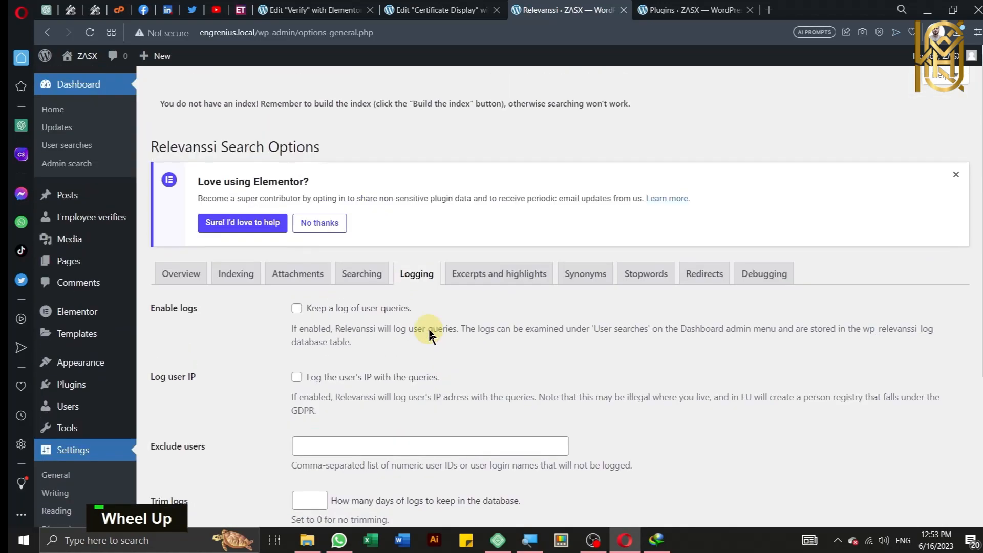
click(499, 275)
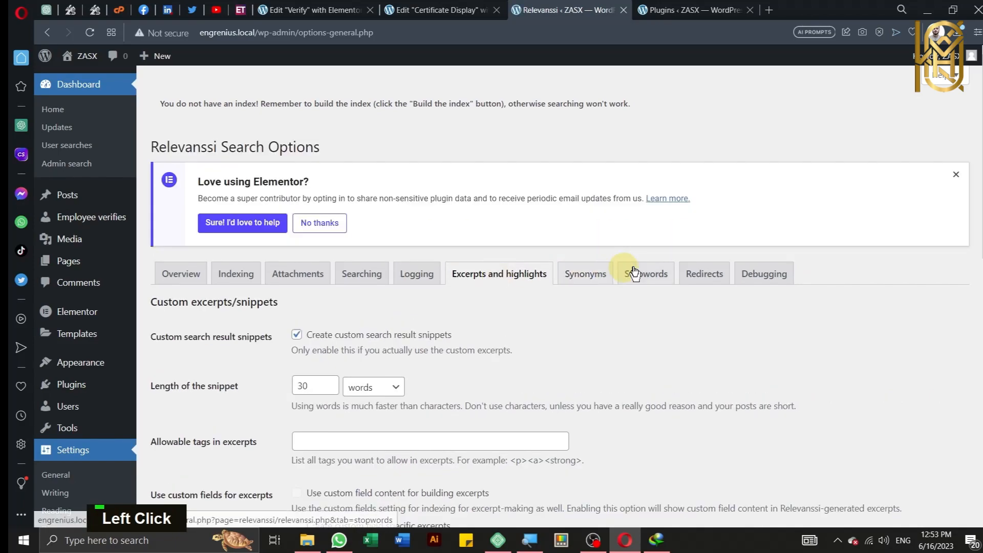
click(587, 275)
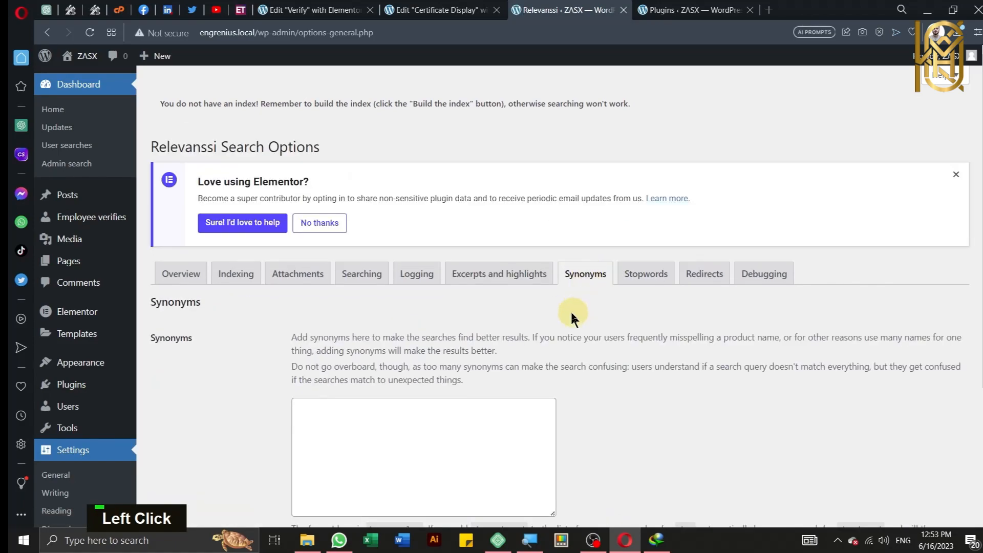
scroll(566, 321, down, 3)
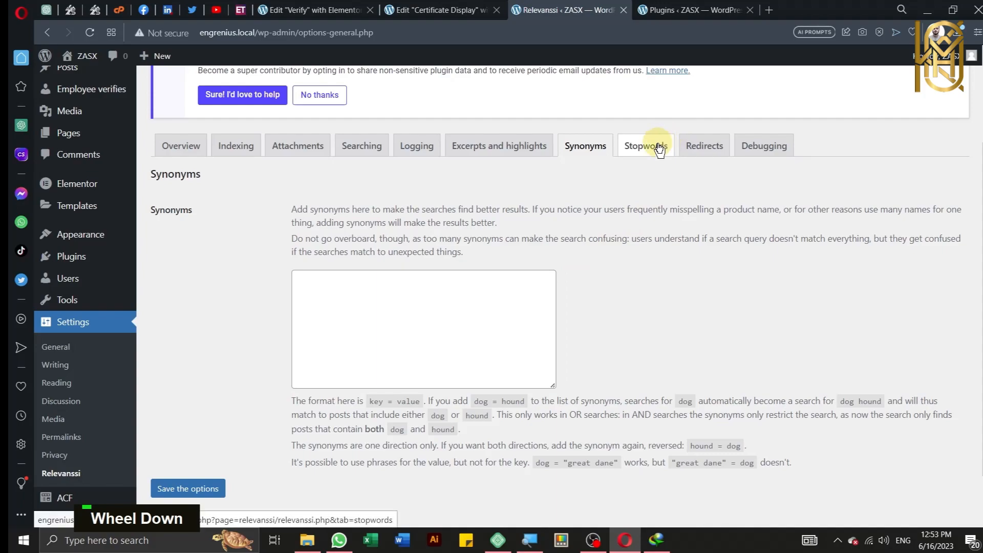
click(650, 146)
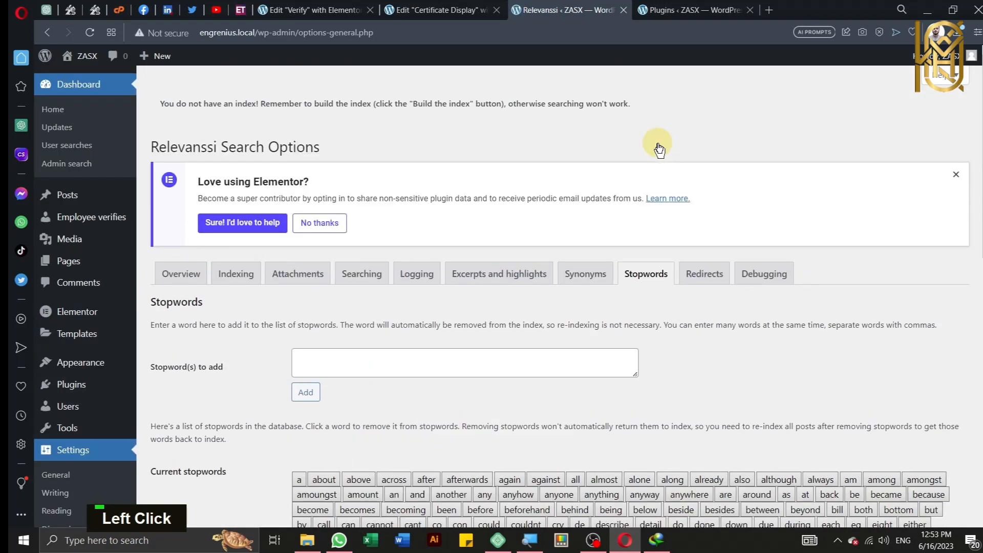
scroll(444, 271, down, 3)
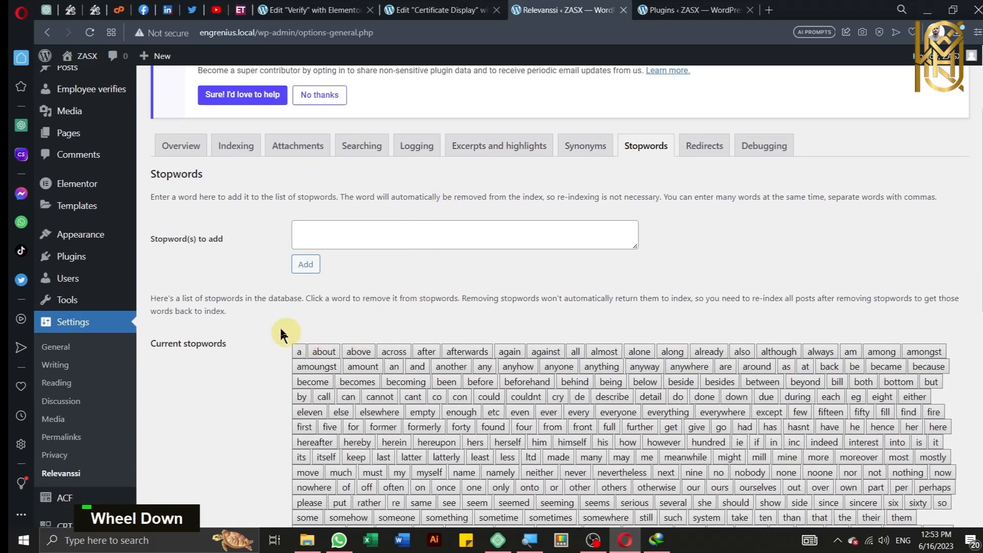
click(695, 153)
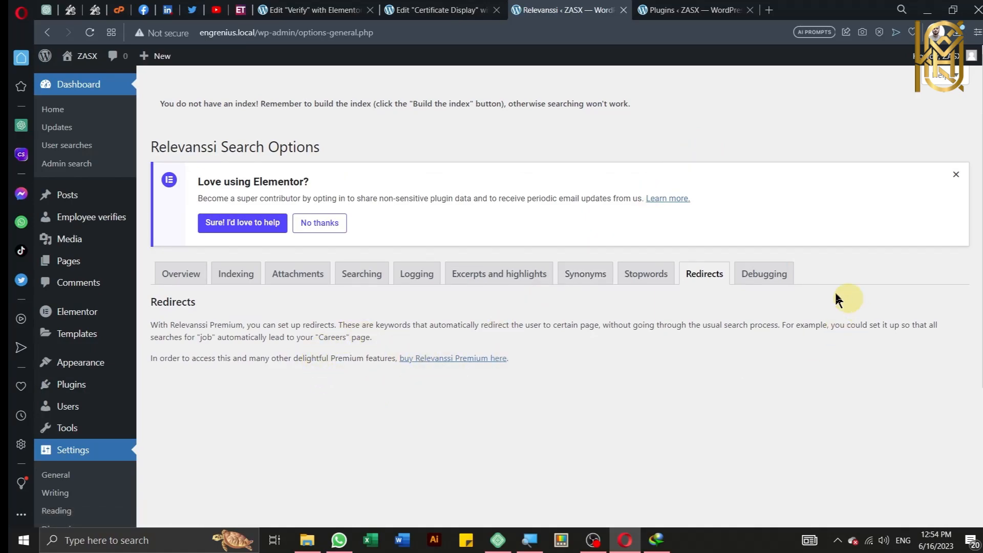
click(762, 273)
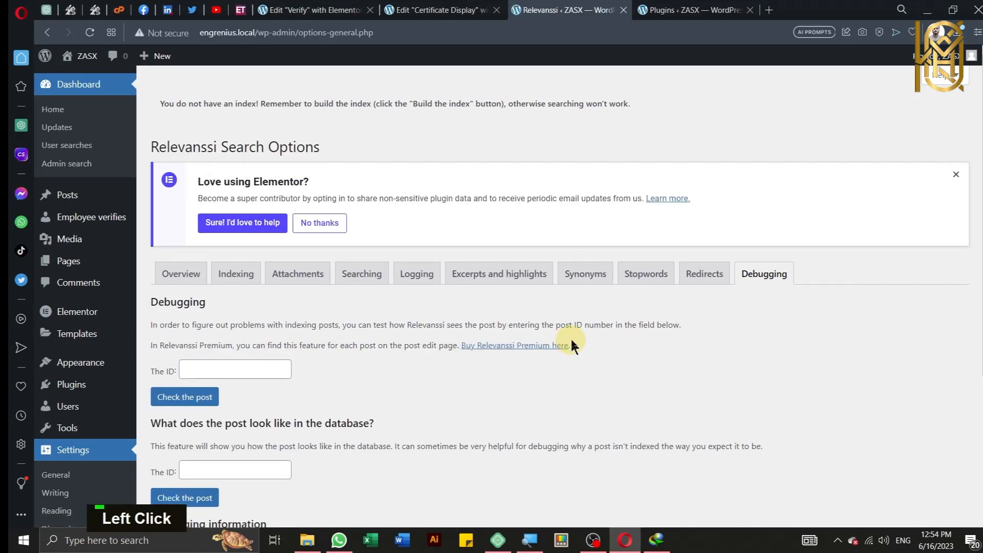
click(240, 275)
key(ctrl)
key(ctrl)
Step: Build the Relevanssi index and save the indexing options
click(175, 342)
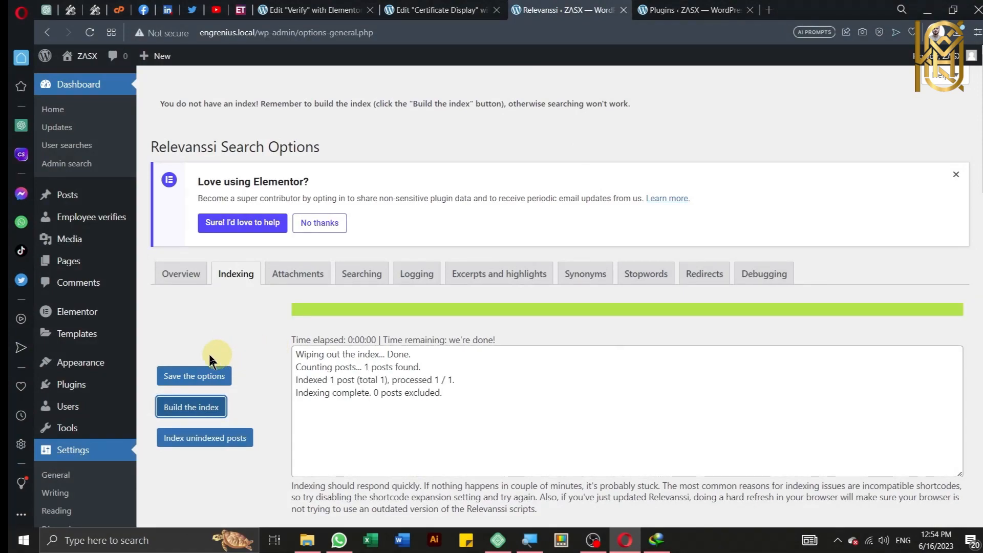
click(182, 375)
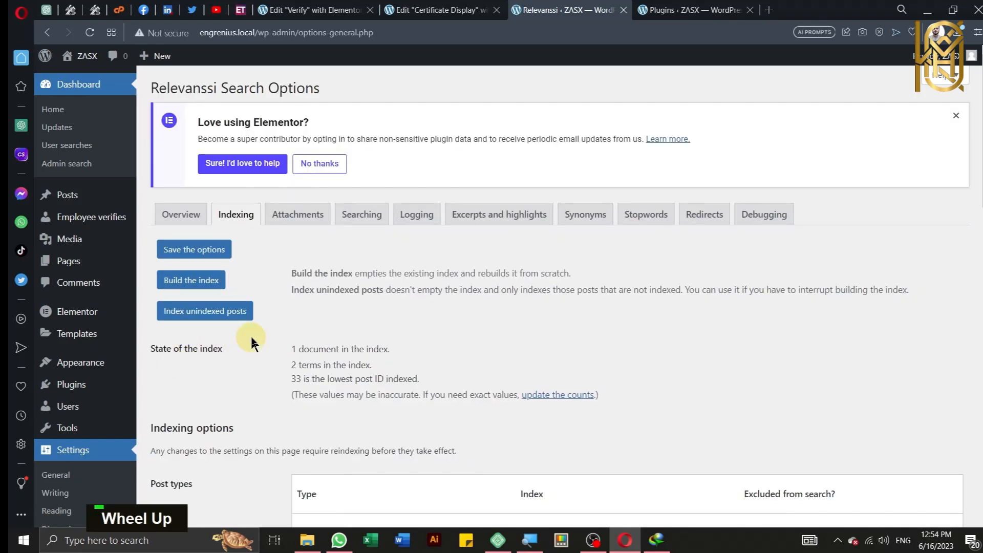
scroll(252, 343, down, 10)
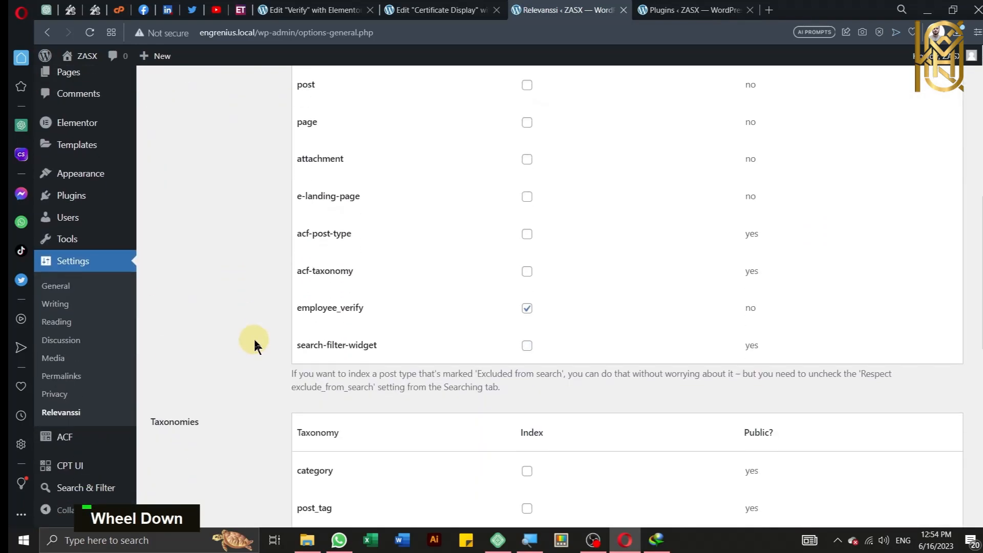
scroll(254, 346, down, 3)
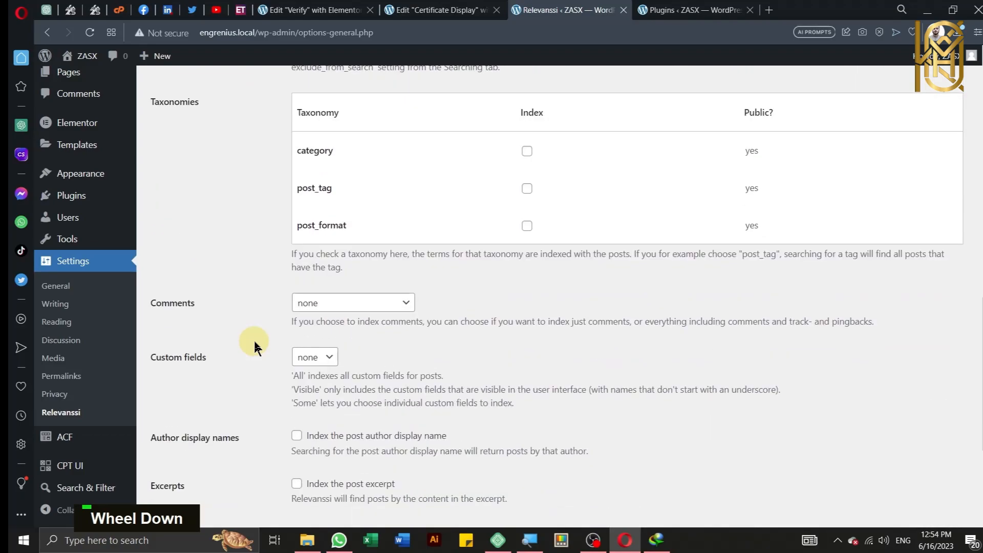
Step: Set custom-field indexing to 'some' and put focus in the field-name box
key(ctrl)
key(ctrl)
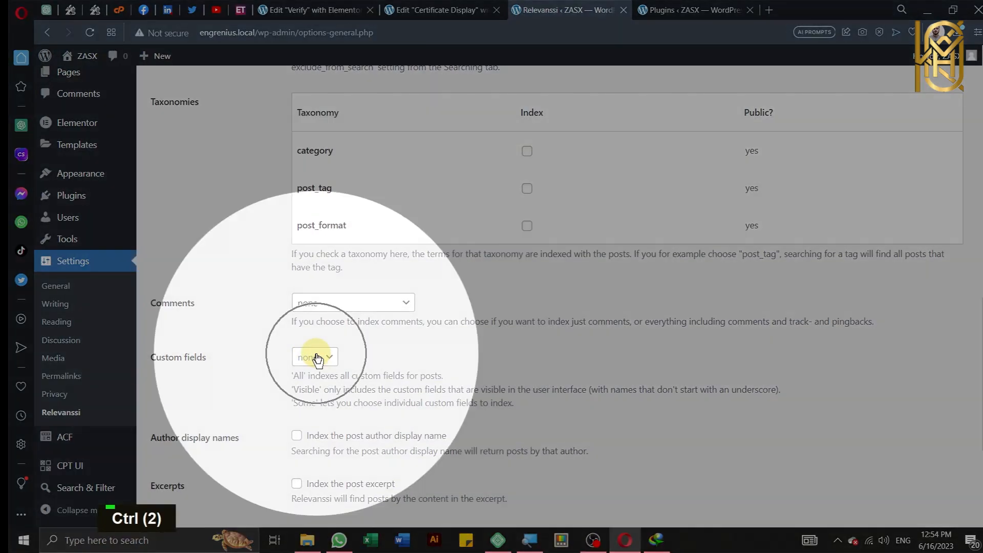
click(318, 357)
key(ctrl)
key(ctrl)
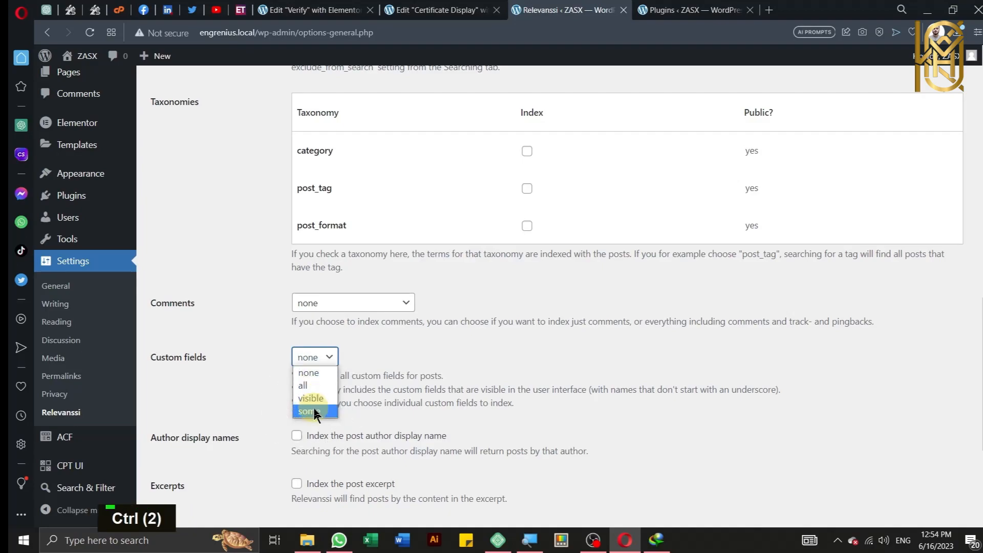
key(ctrl)
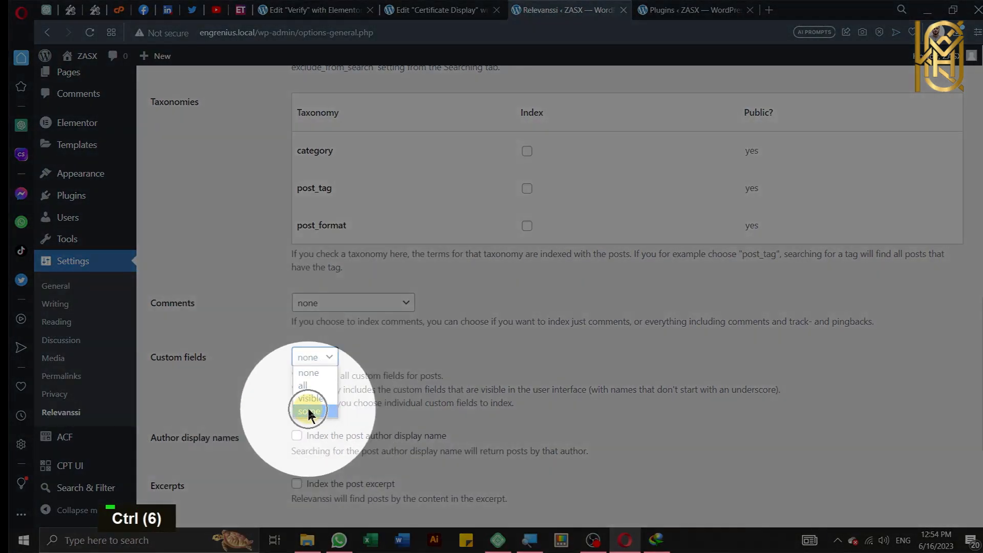
click(310, 412)
click(314, 423)
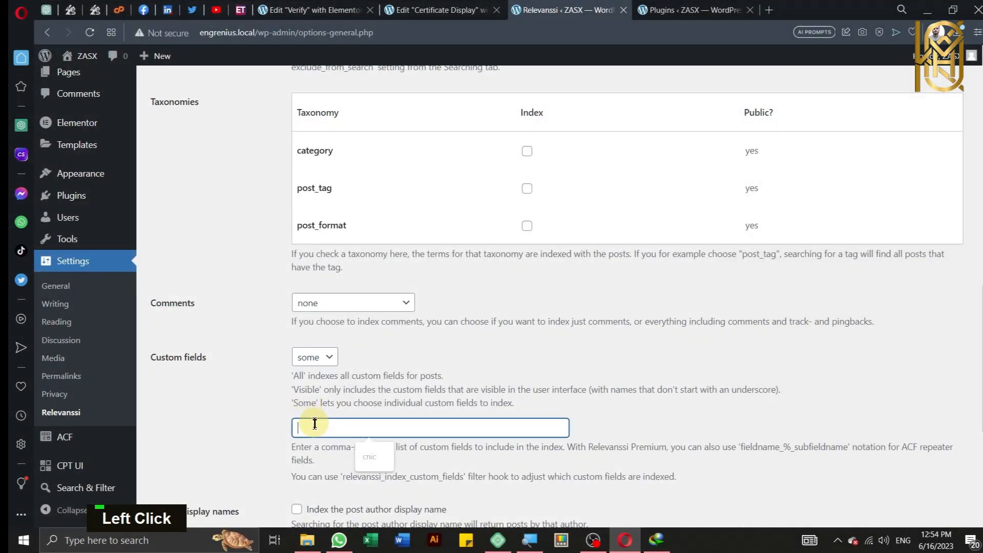
click(424, 9)
Step: Open ACF's Employee verification field group and expand its CNIC field
click(678, 5)
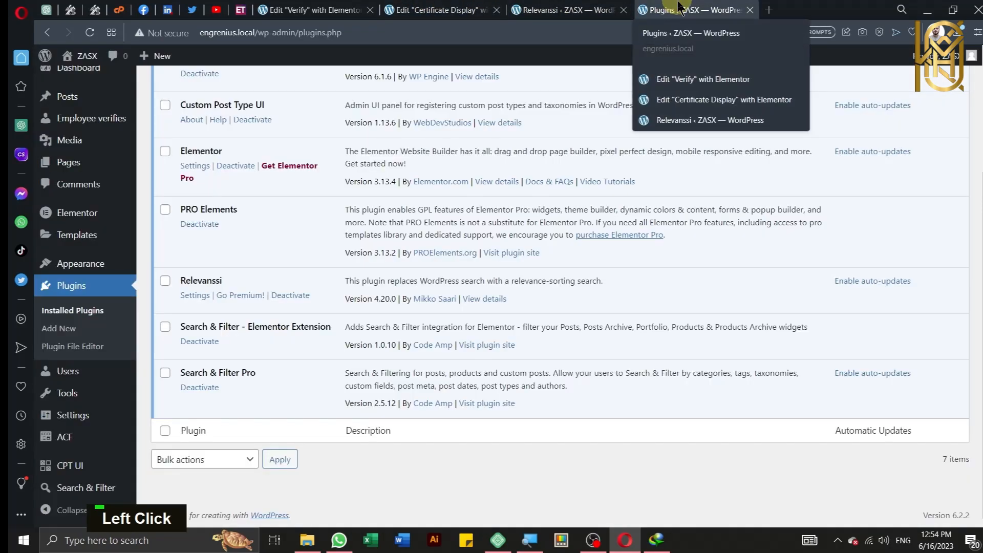
scroll(226, 230, up, 3)
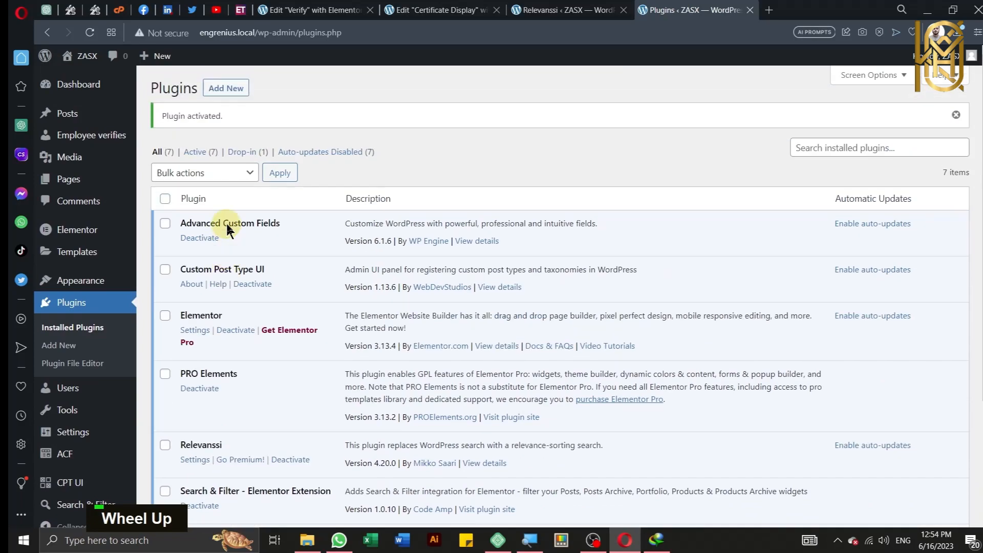
scroll(77, 287, down, 3)
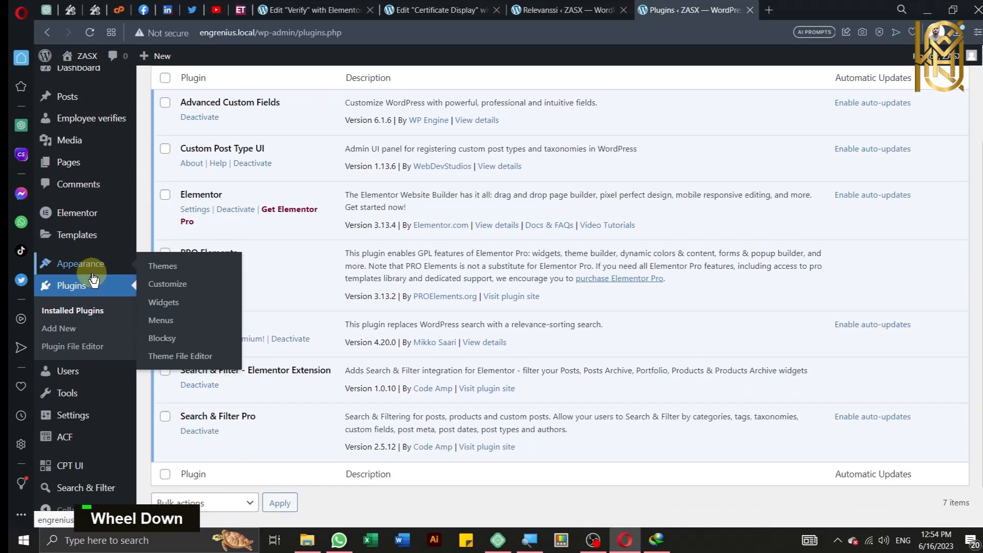
click(73, 447)
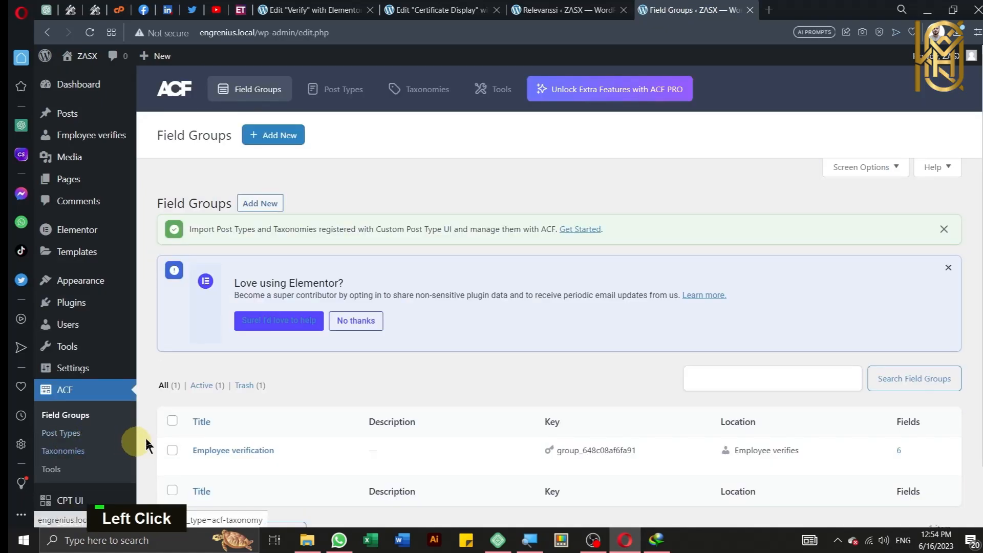
scroll(147, 444, down, 1)
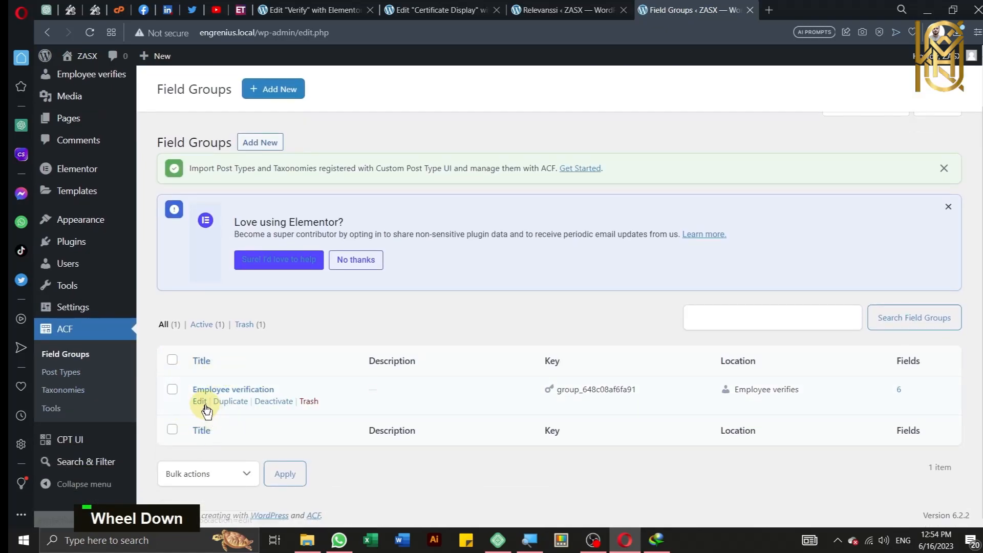
click(199, 401)
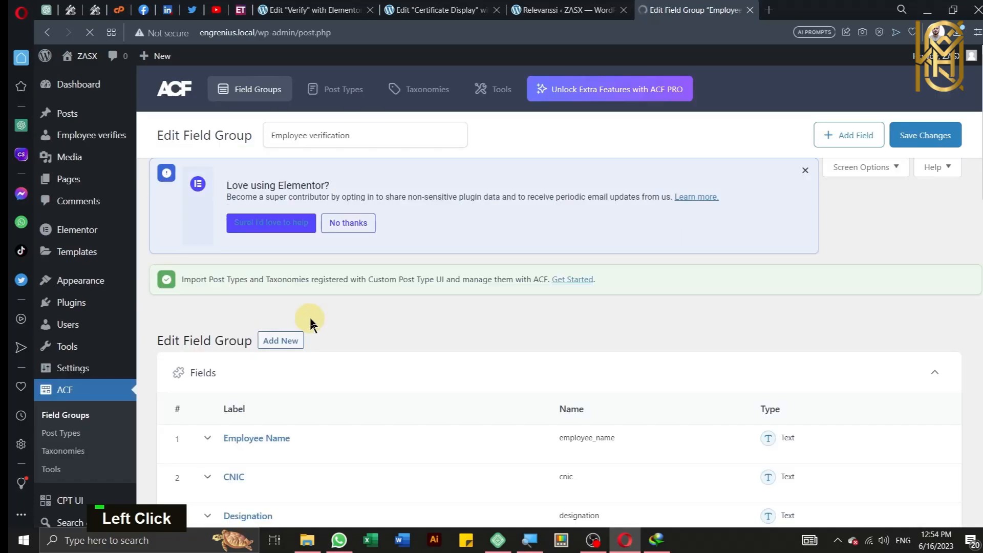
scroll(312, 324, down, 5)
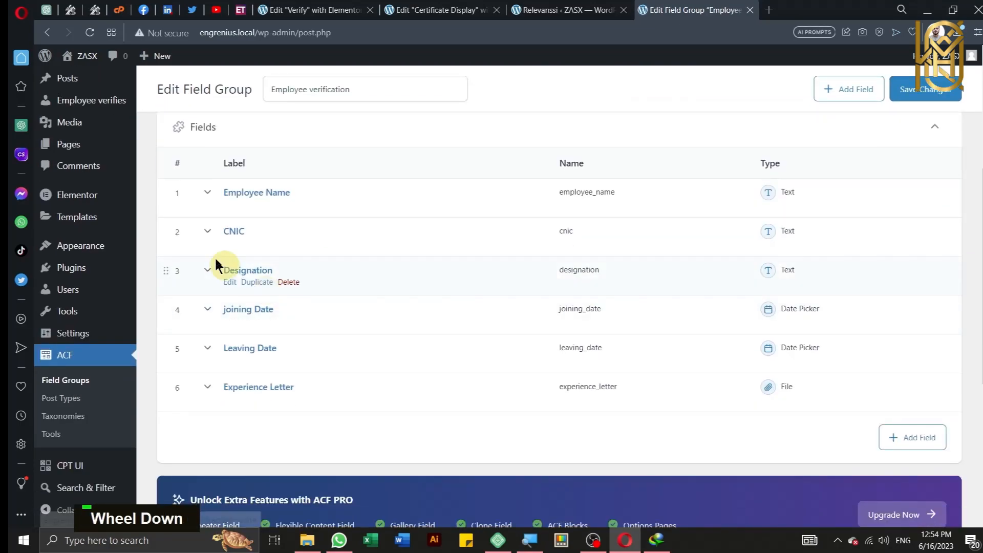
click(209, 230)
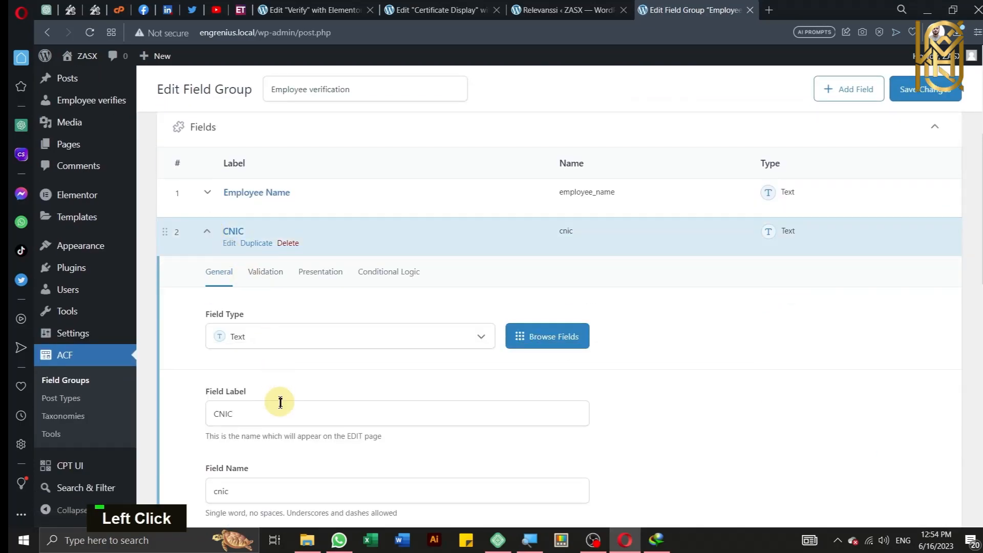
Step: Select and copy the CNIC field name 'cnic'
scroll(280, 402, down, 3)
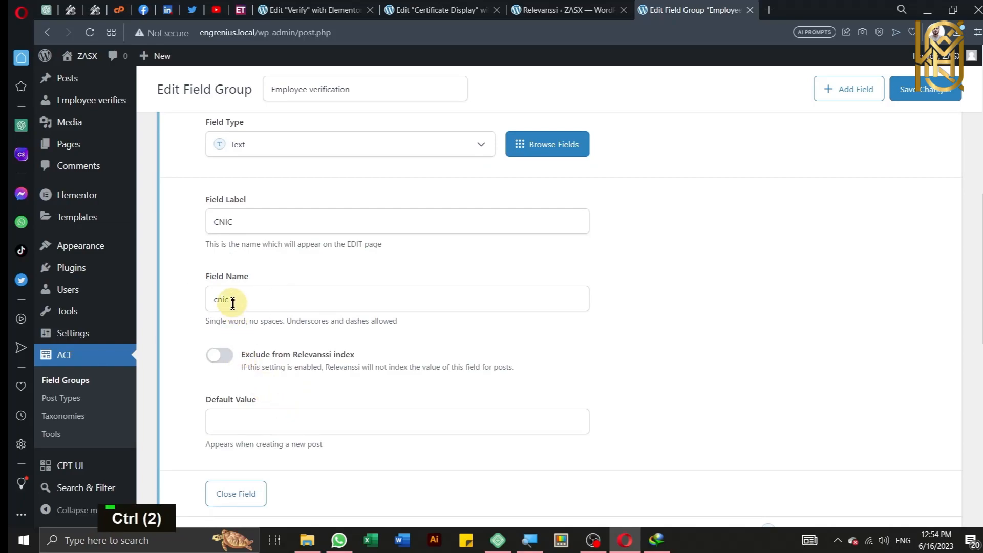
key(ctrl)
key(ctrl)
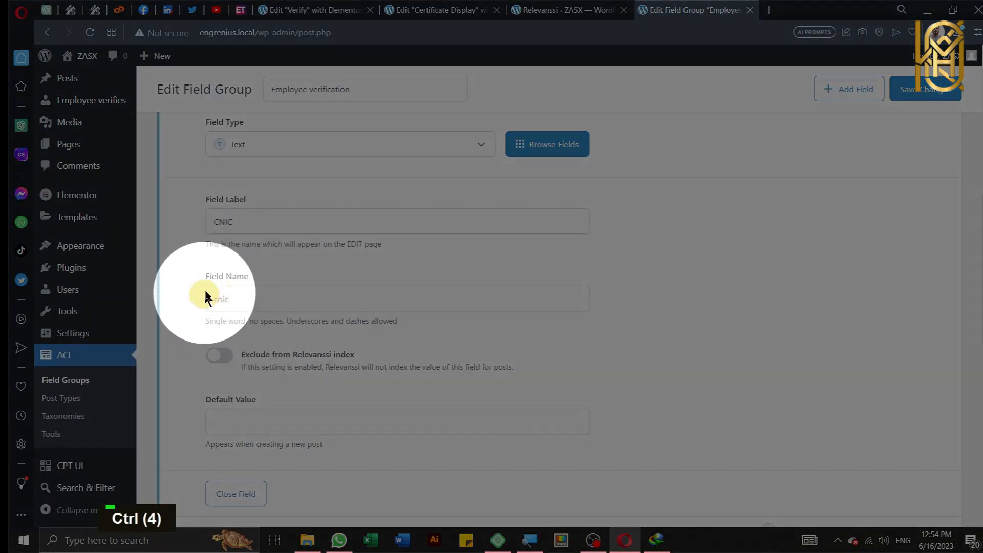
click(248, 301)
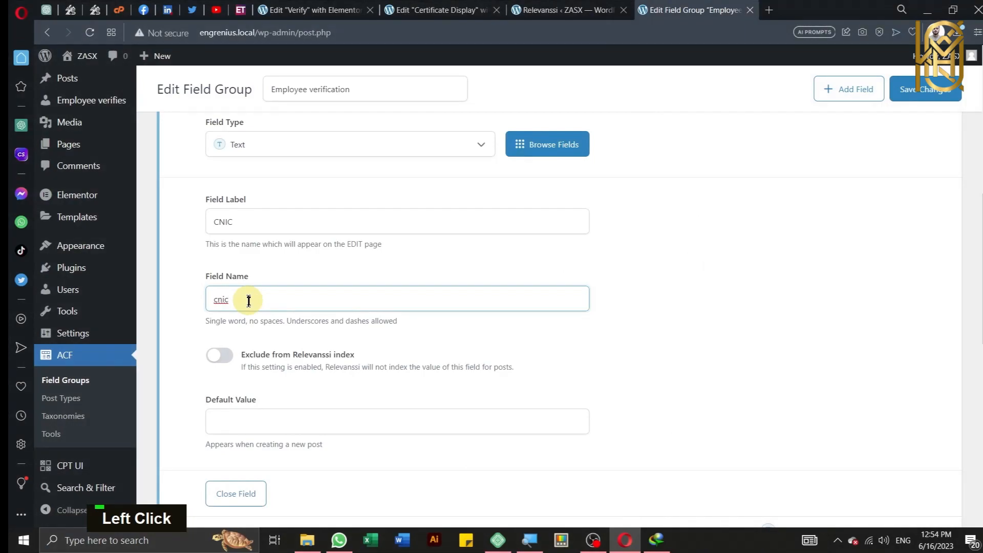
key(ctrl+a)
key(ctrl+c)
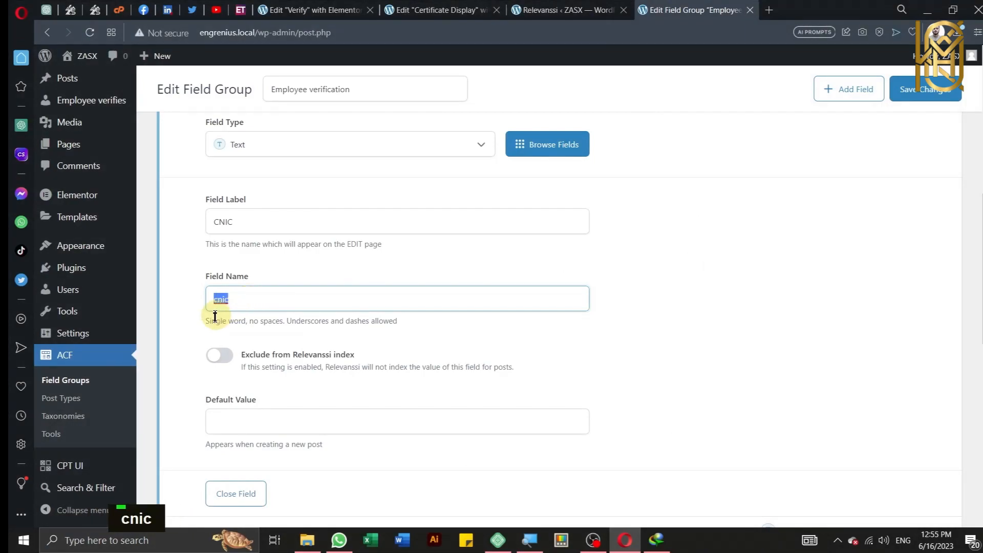
click(189, 327)
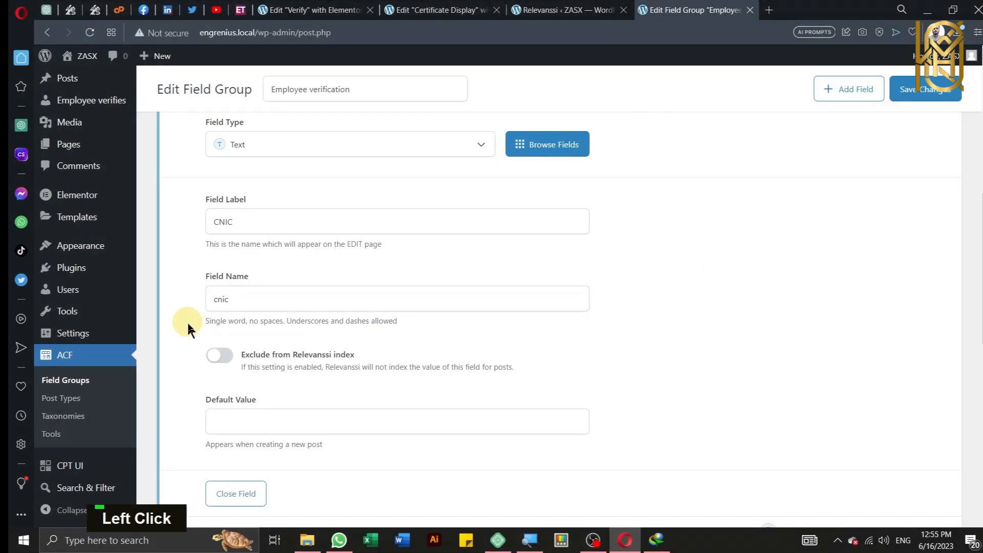
Step: Paste 'cnic' into Relevanssi's custom fields list and save the options
click(563, 9)
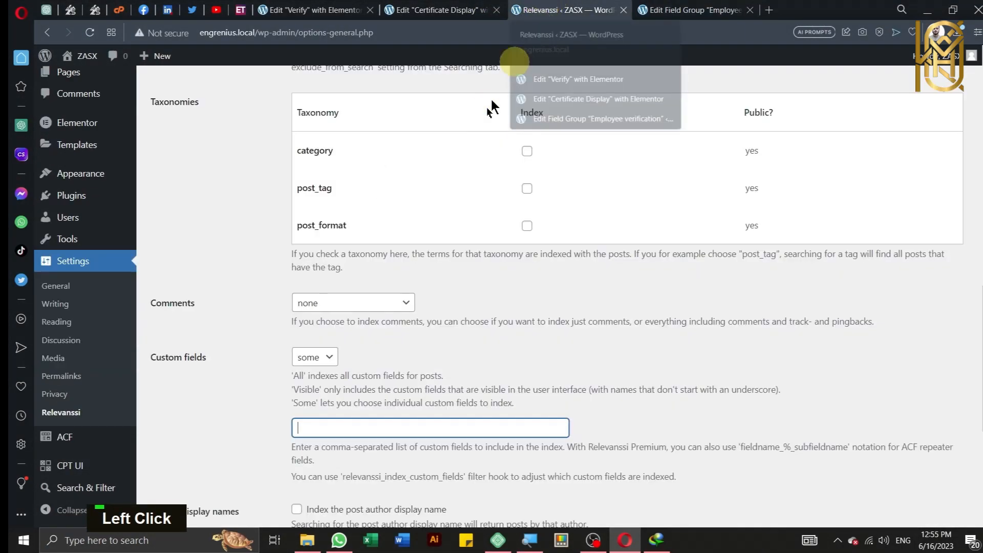
right_click(342, 425)
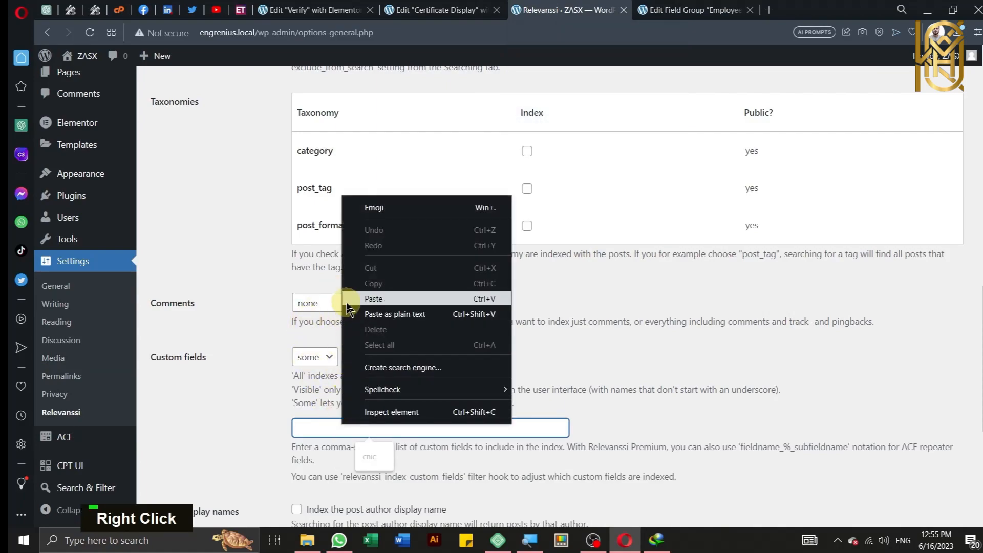
click(352, 298)
click(239, 444)
scroll(246, 445, down, 3)
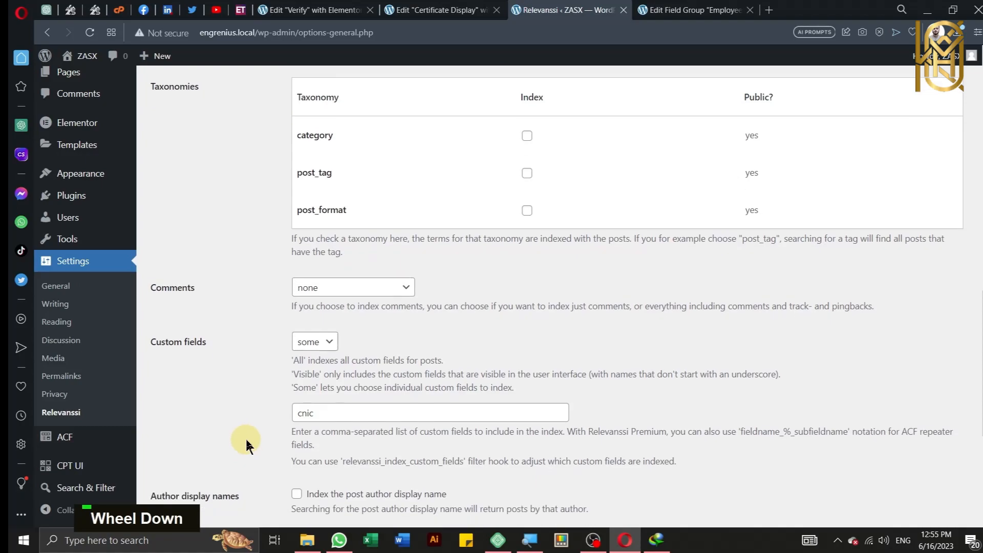
scroll(252, 443, down, 2)
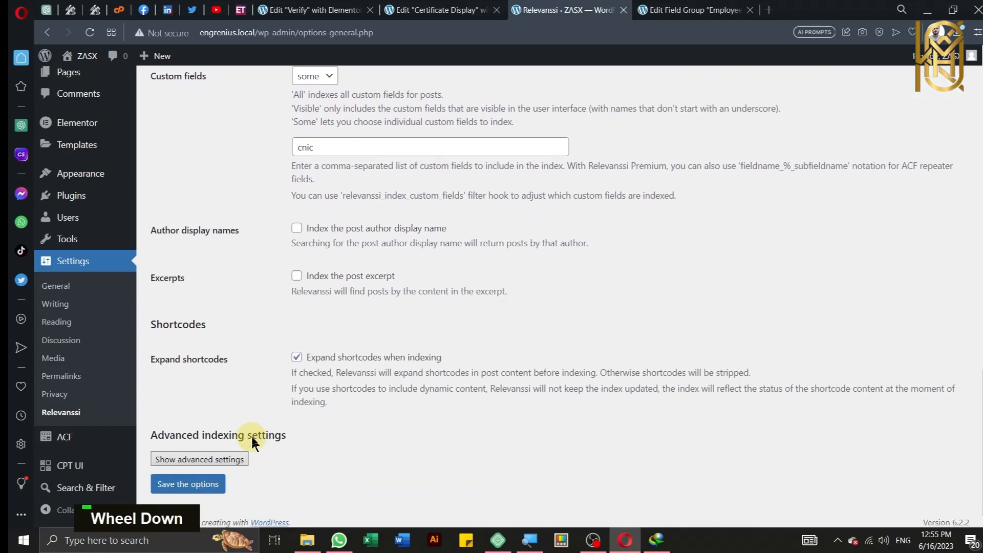
click(206, 480)
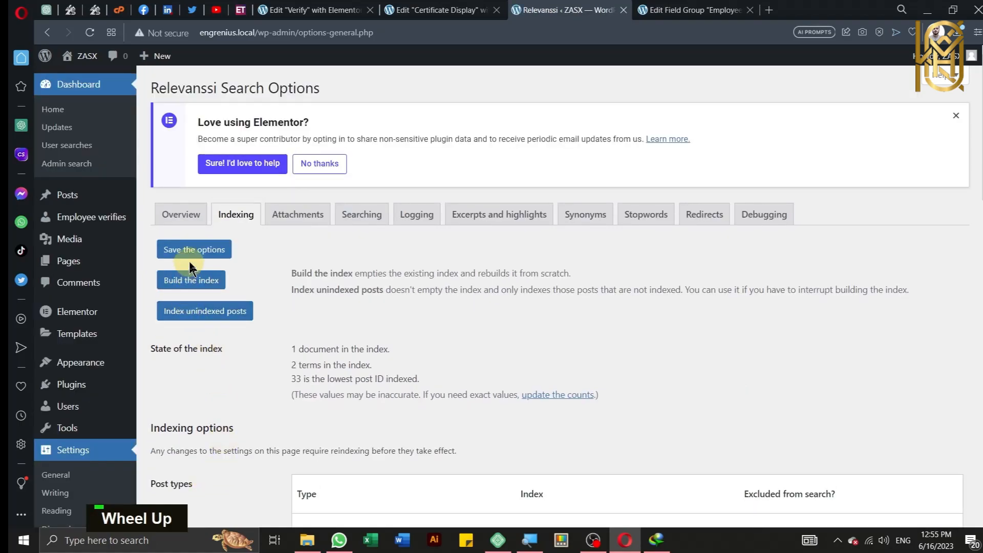
Step: Rebuild the Relevanssi search index and save the options again
click(197, 285)
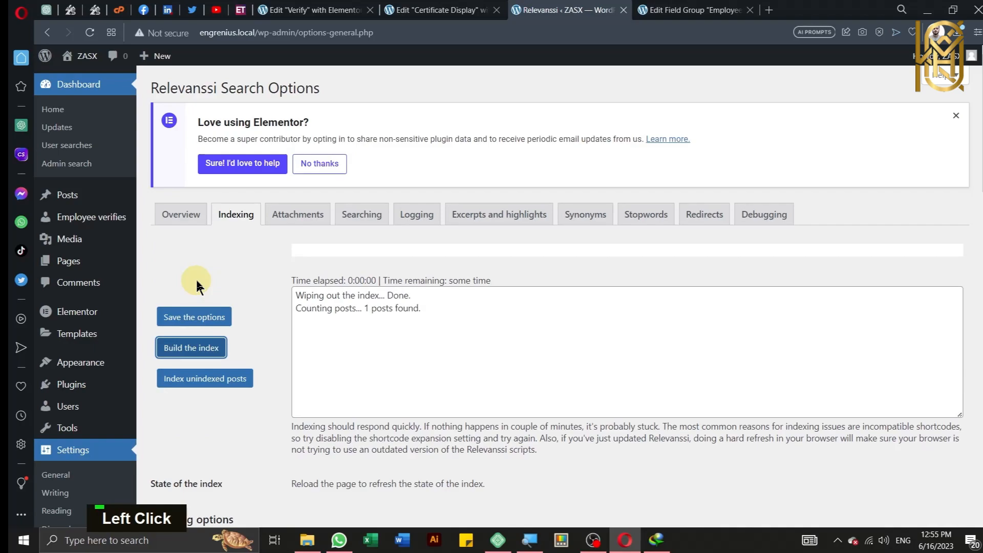
click(208, 319)
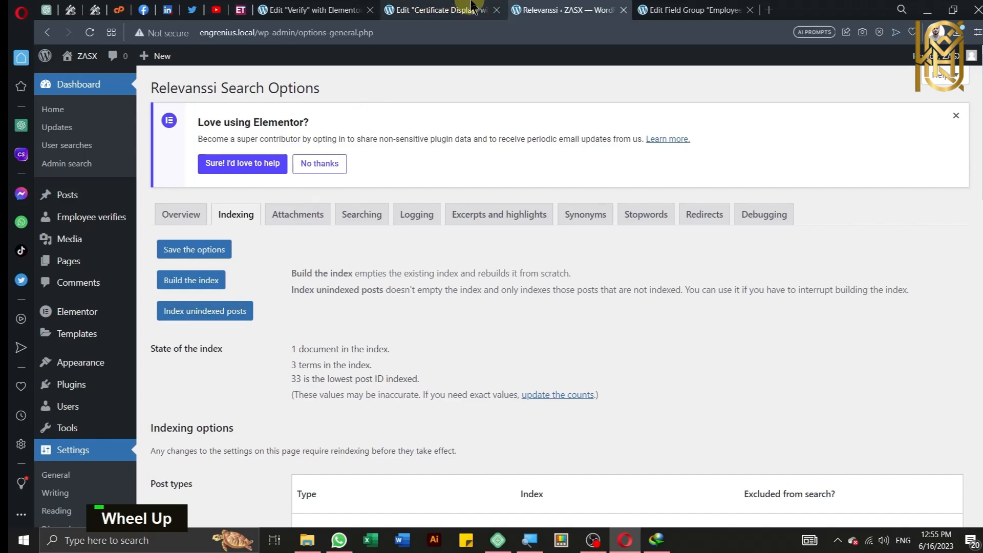
click(438, 12)
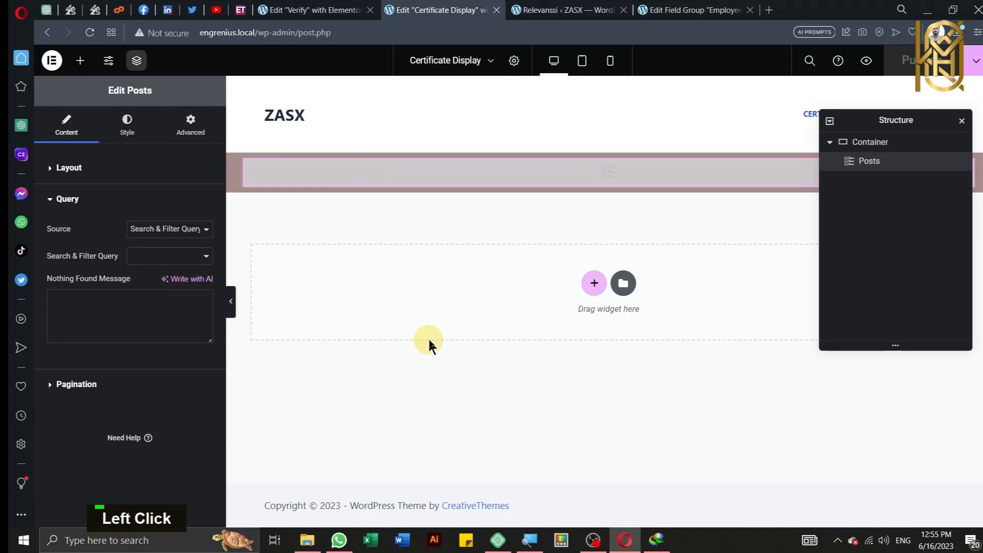
Step: Reload the Certificate Display editor and set the Posts widget's Search & Filter Query to Employee Verify
key(alt+r)
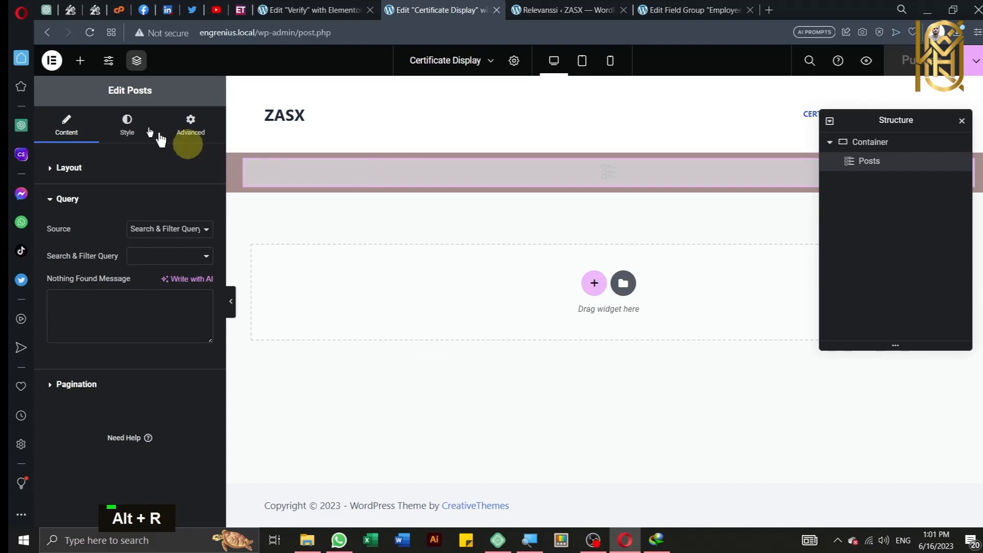
click(89, 34)
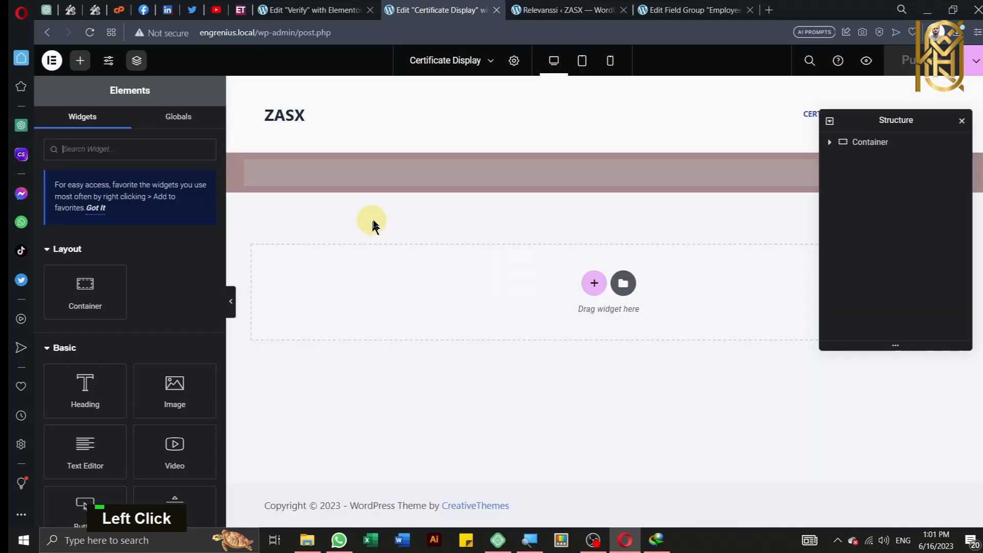
click(415, 174)
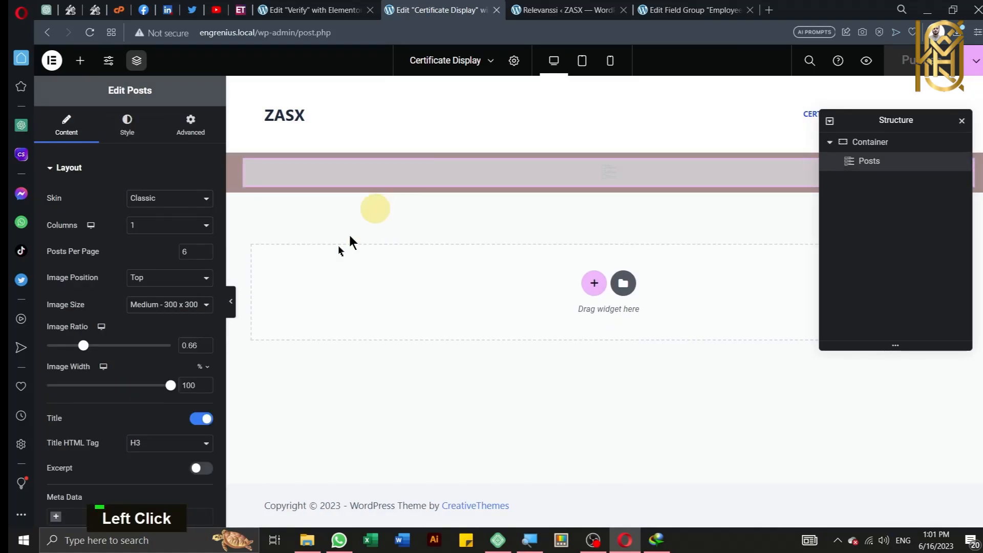
scroll(190, 284, down, 5)
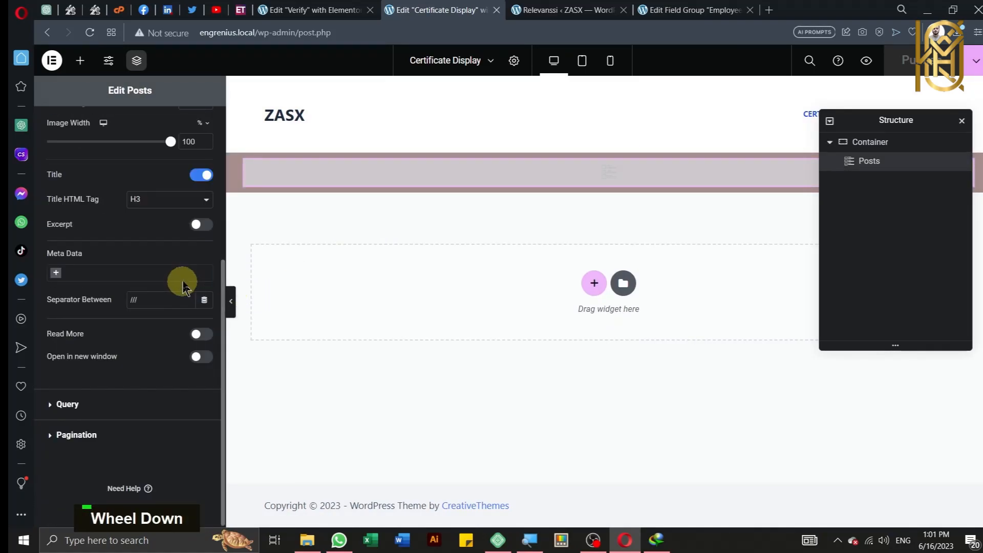
click(173, 399)
click(174, 256)
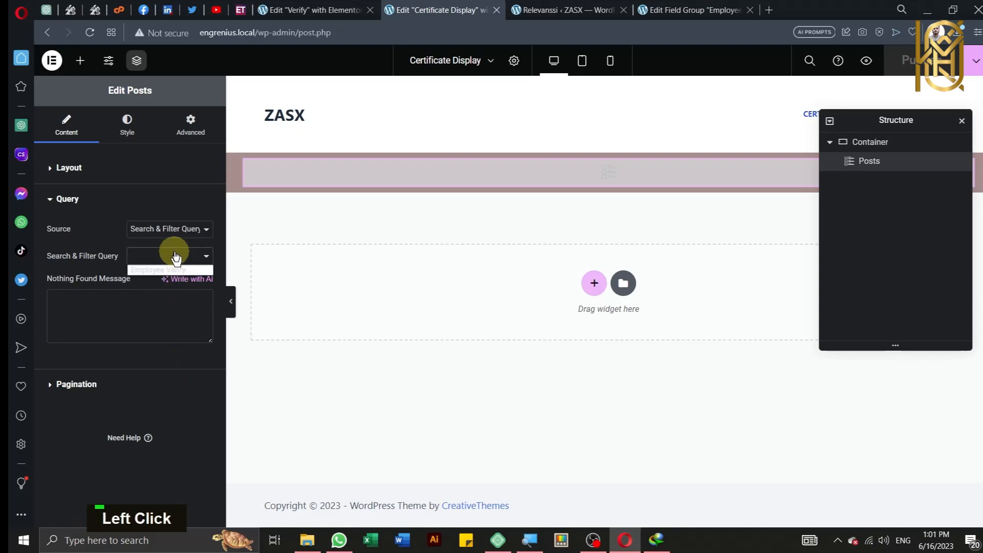
click(148, 271)
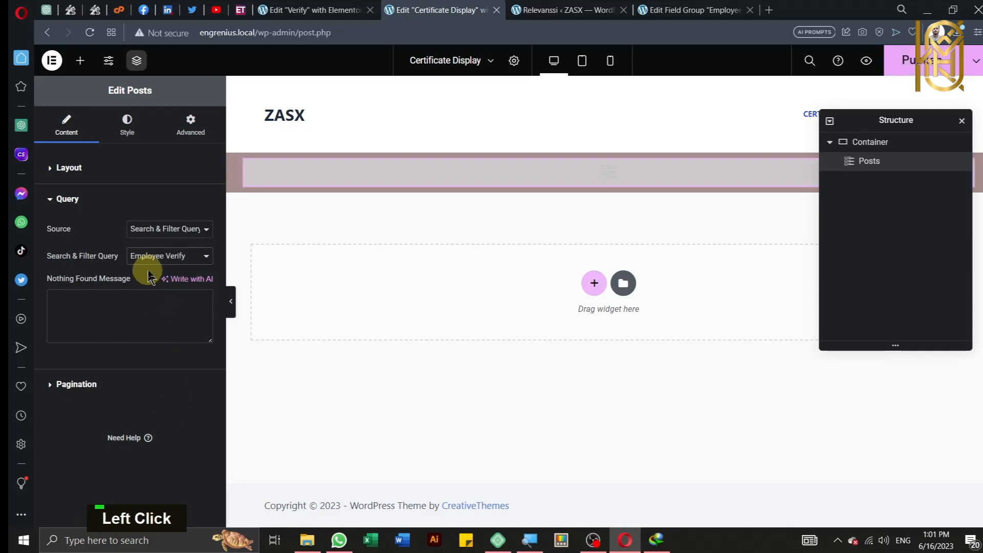
click(116, 171)
scroll(109, 241, down, 3)
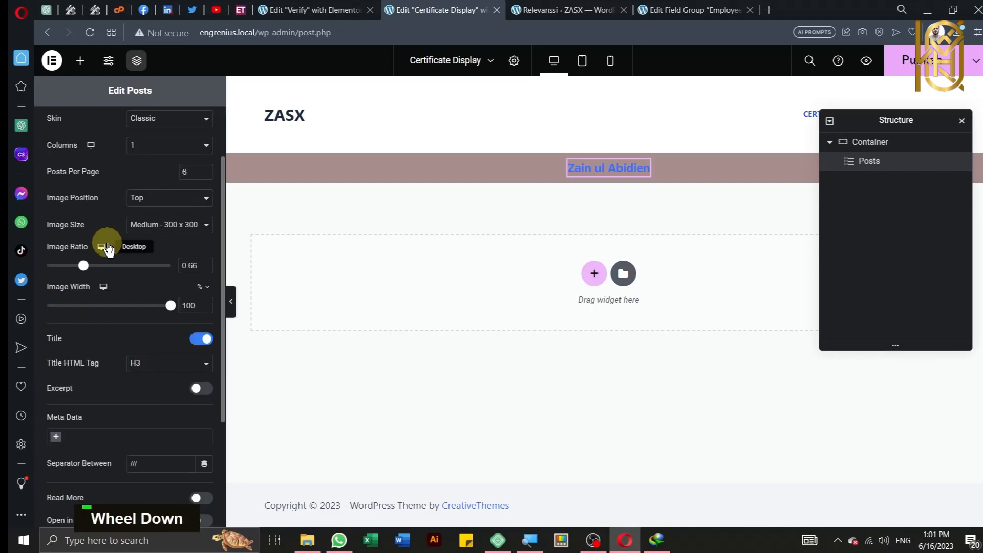
Step: Set the Posts widget's title typography size to 62 px under Style > Content
scroll(109, 247, down, 2)
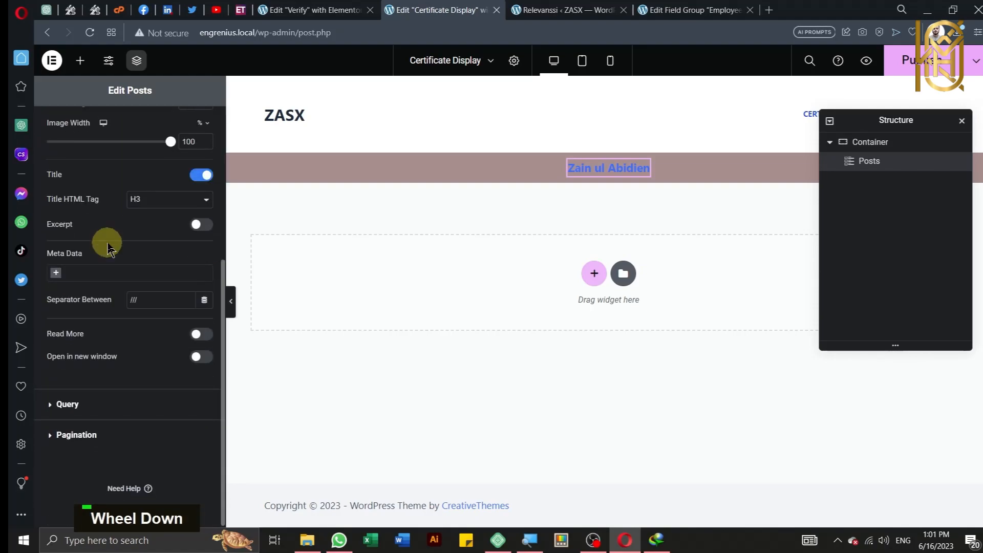
scroll(106, 246, up, 5)
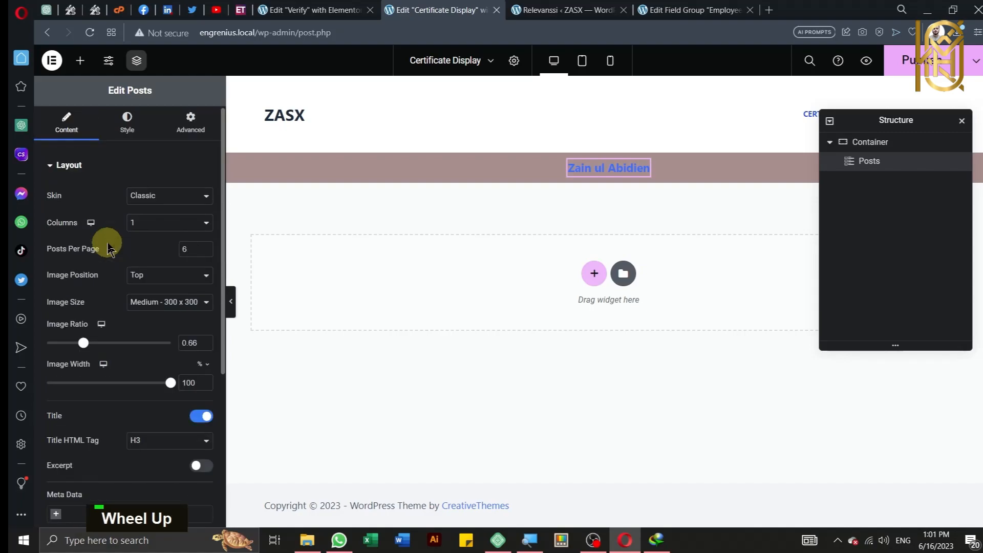
click(125, 122)
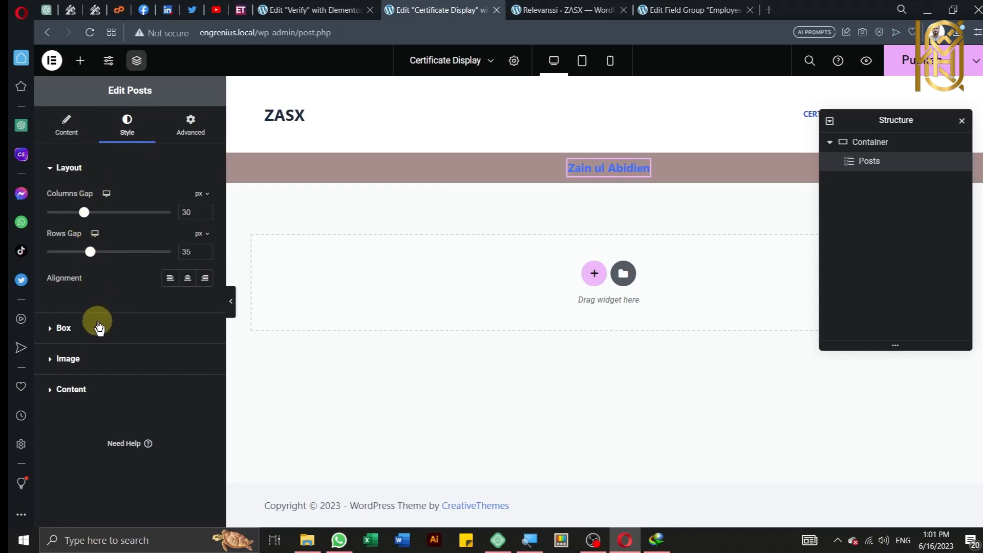
click(121, 389)
scroll(105, 328, down, 5)
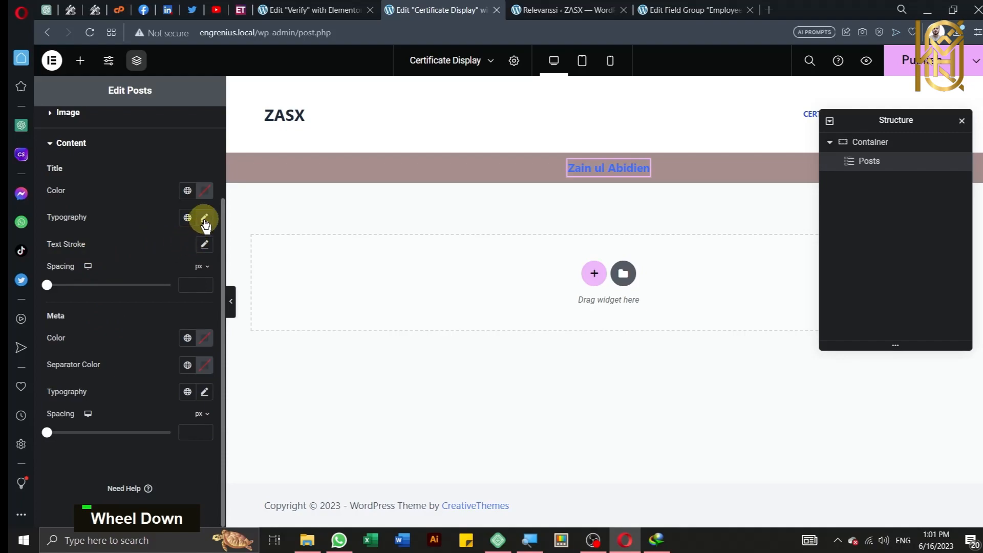
click(204, 219)
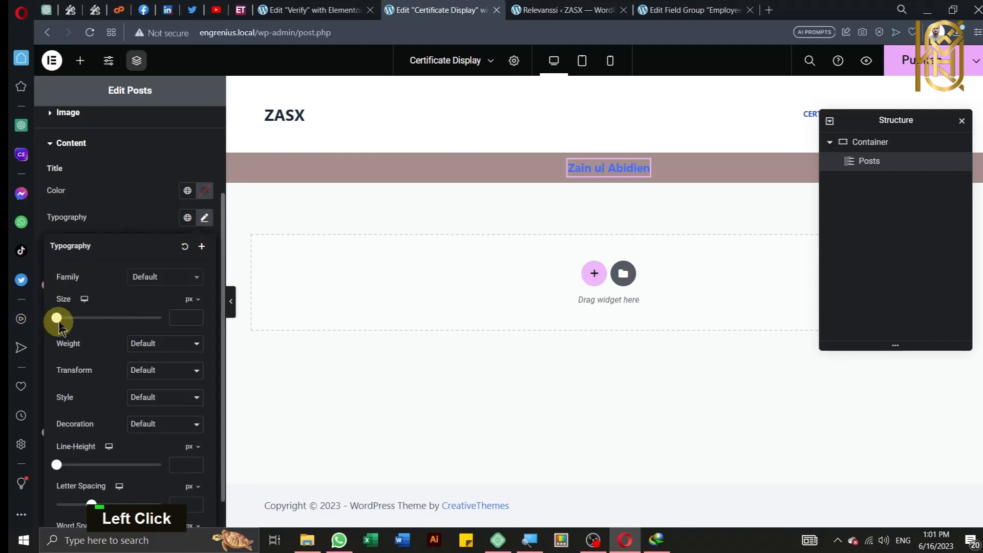
drag(56, 322, 88, 321)
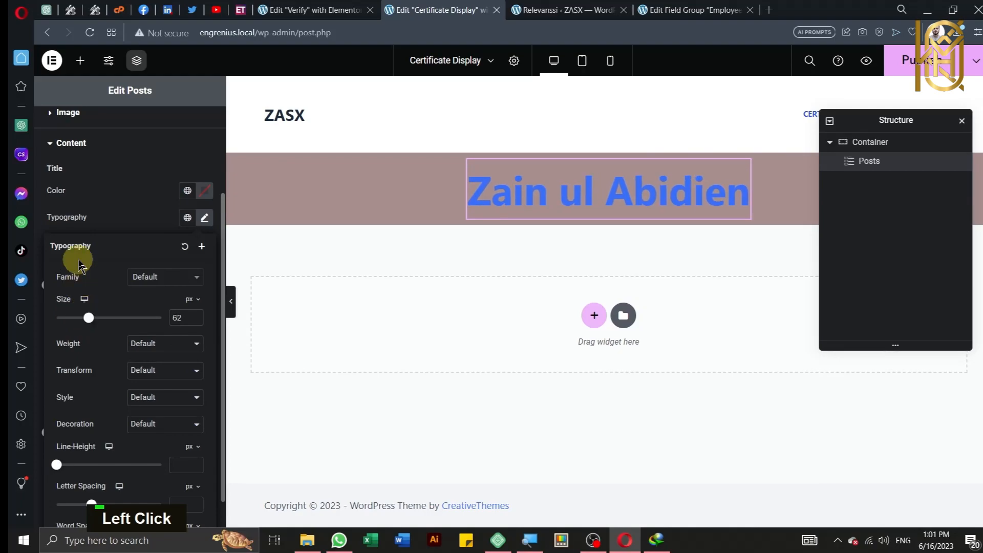
scroll(259, 6, up, 1)
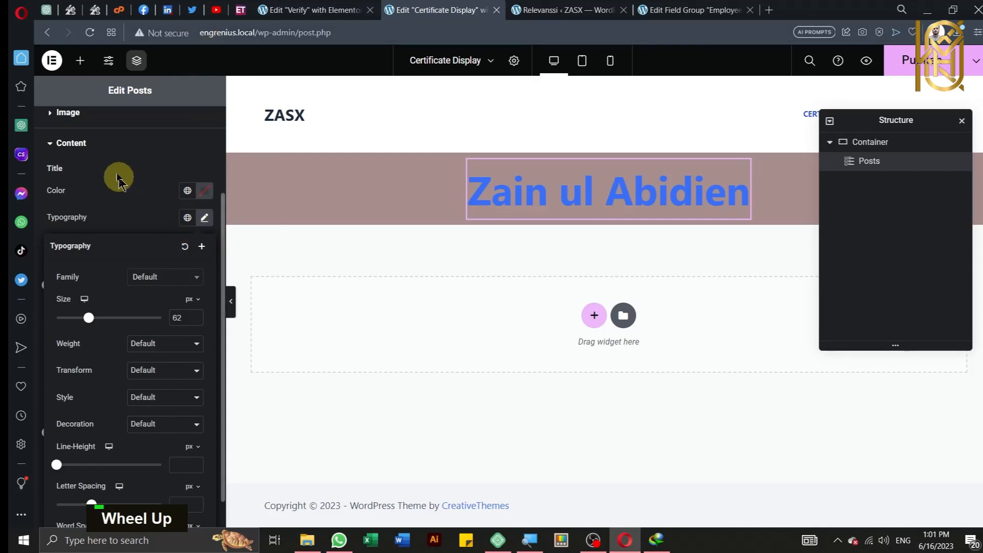
scroll(118, 180, up, 2)
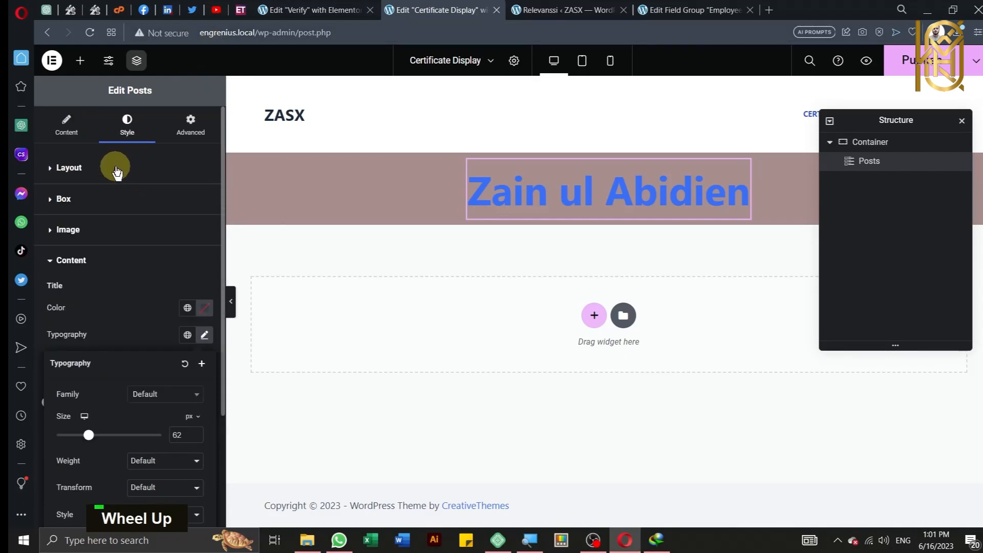
Step: Add a Heading widget reading 'Click on name for more details' under the Posts widget, then publish
click(80, 60)
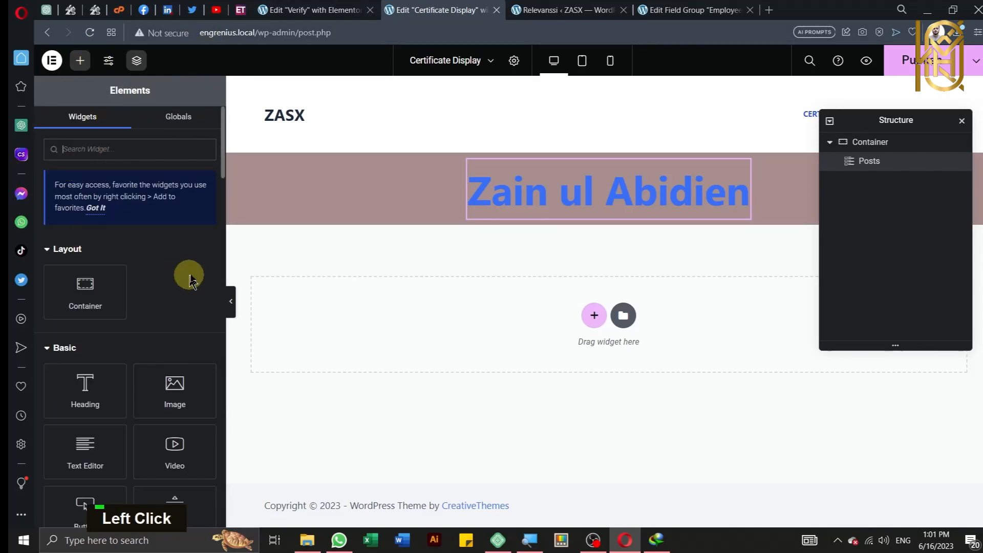
drag(96, 401, 621, 212)
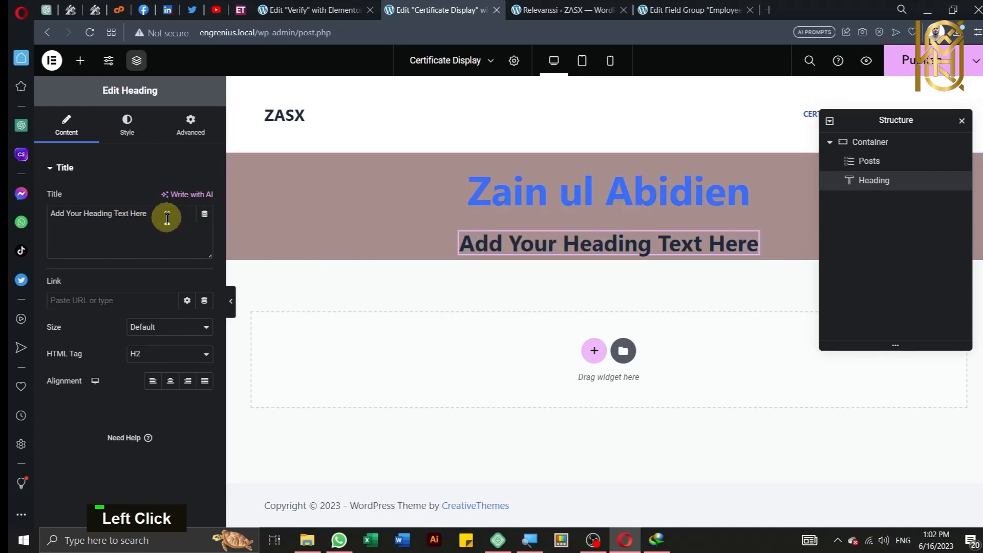
key(ctrl+a)
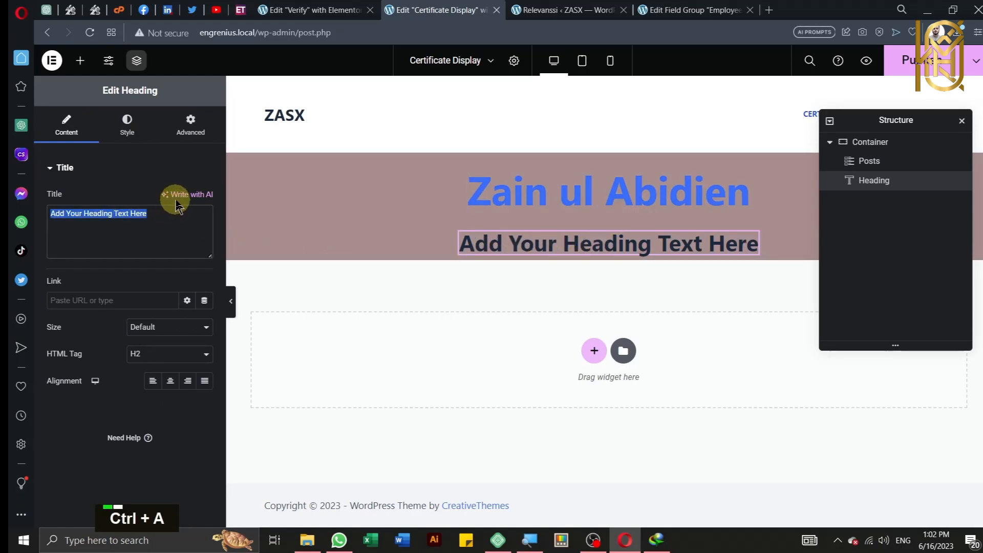
text(Cli)
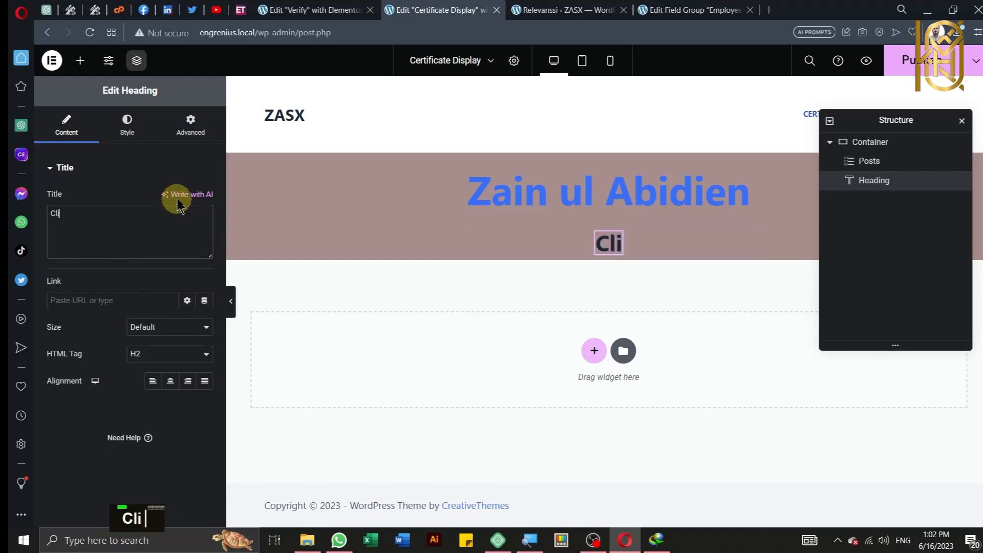
text(ck o)
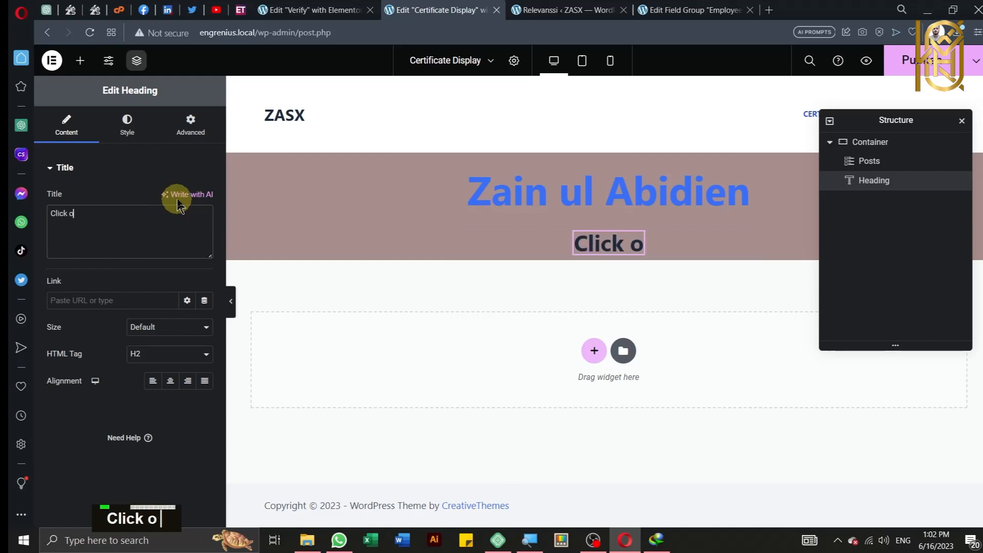
text(n name f)
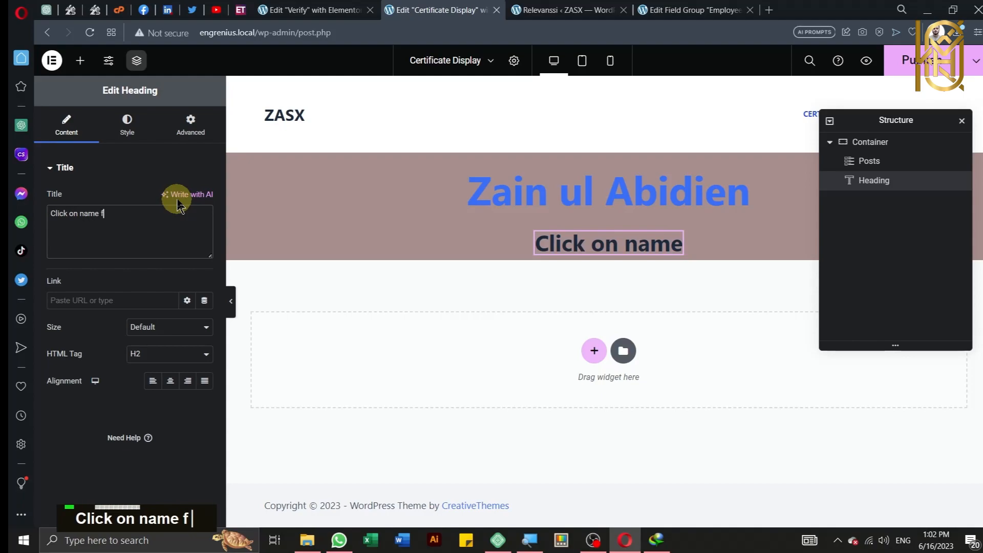
text(or more)
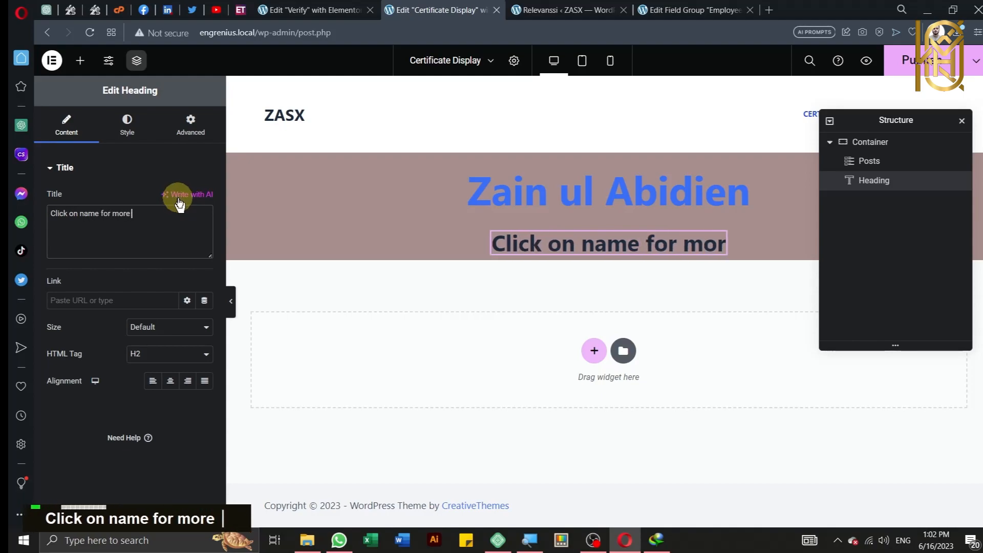
text( details)
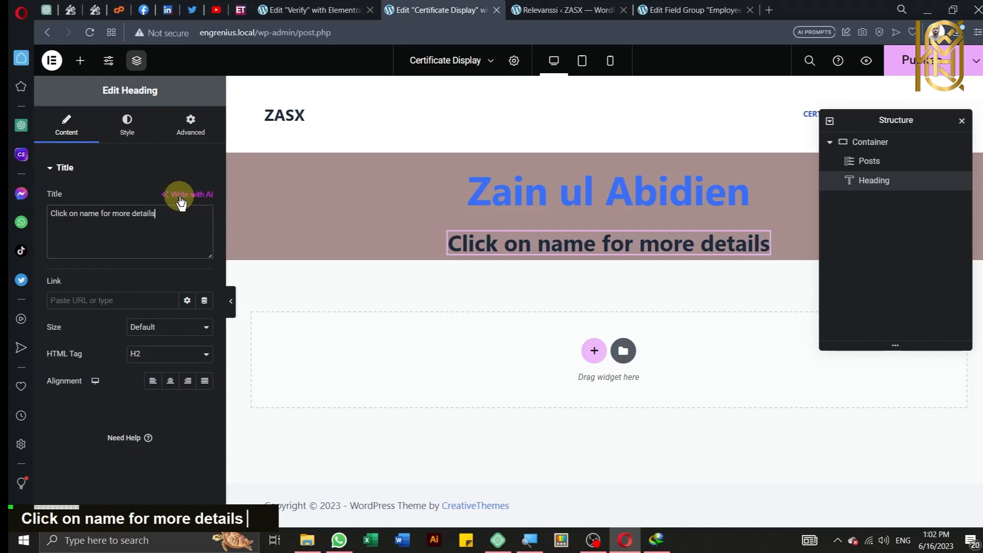
click(193, 233)
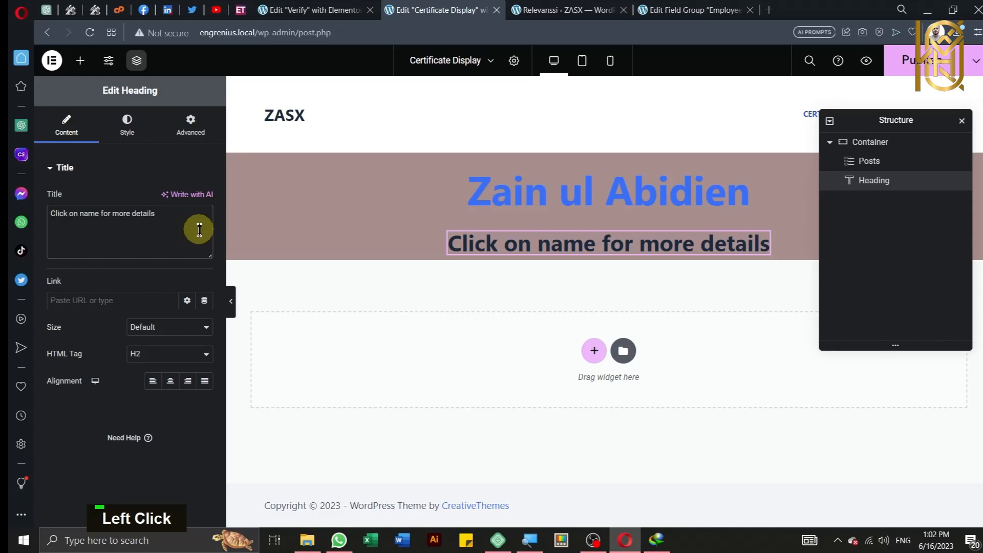
click(901, 62)
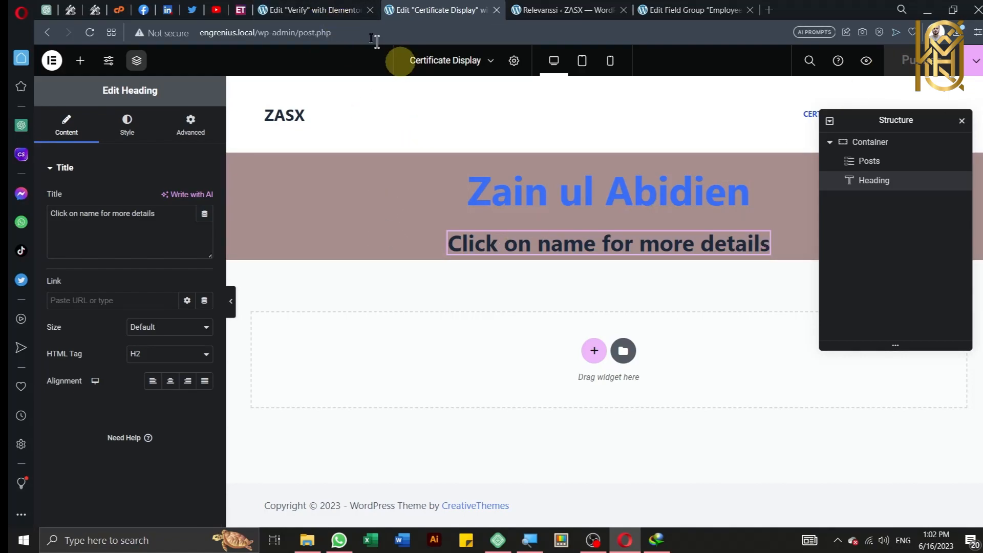
Step: Open a preview of the Verify page from its Elementor editor
click(313, 10)
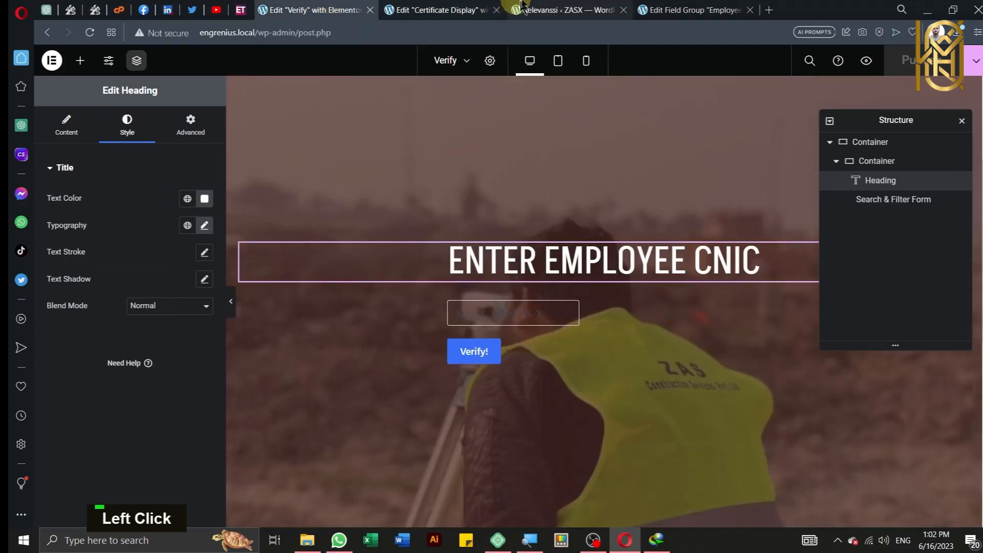
click(491, 312)
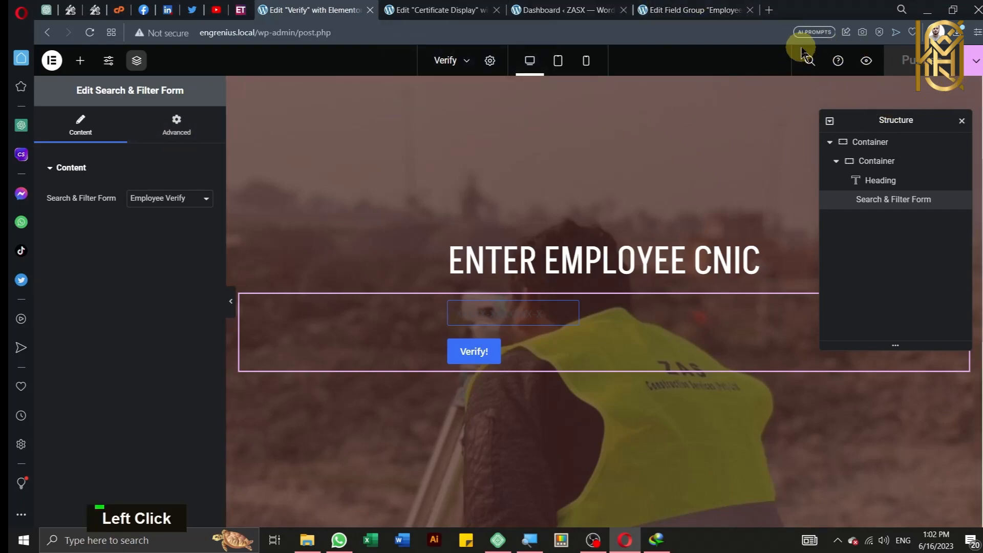
right_click(862, 63)
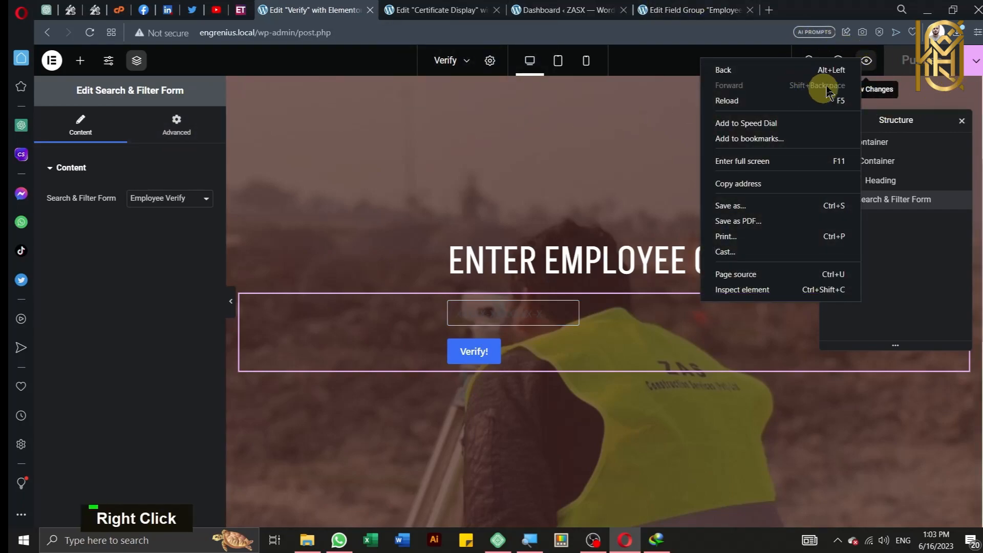
click(890, 78)
click(866, 60)
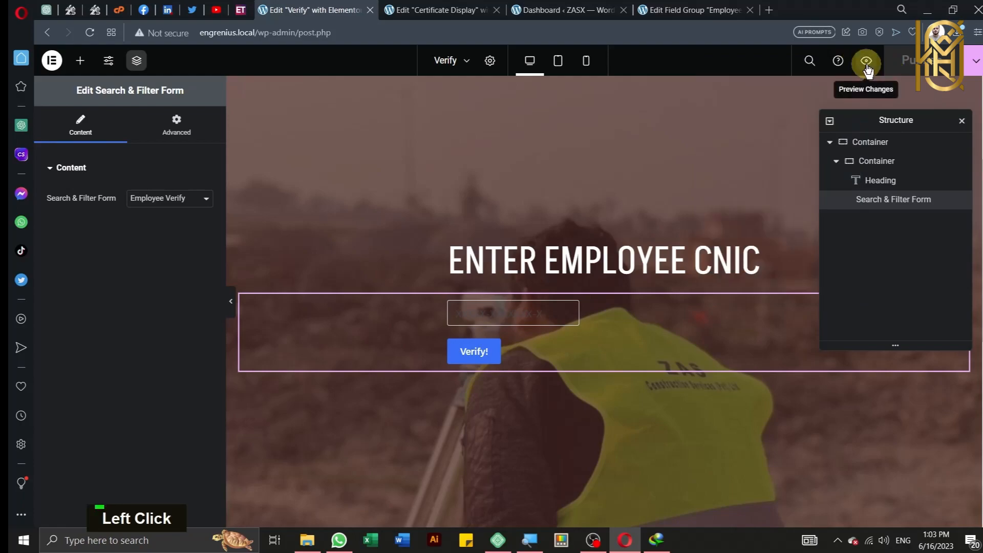
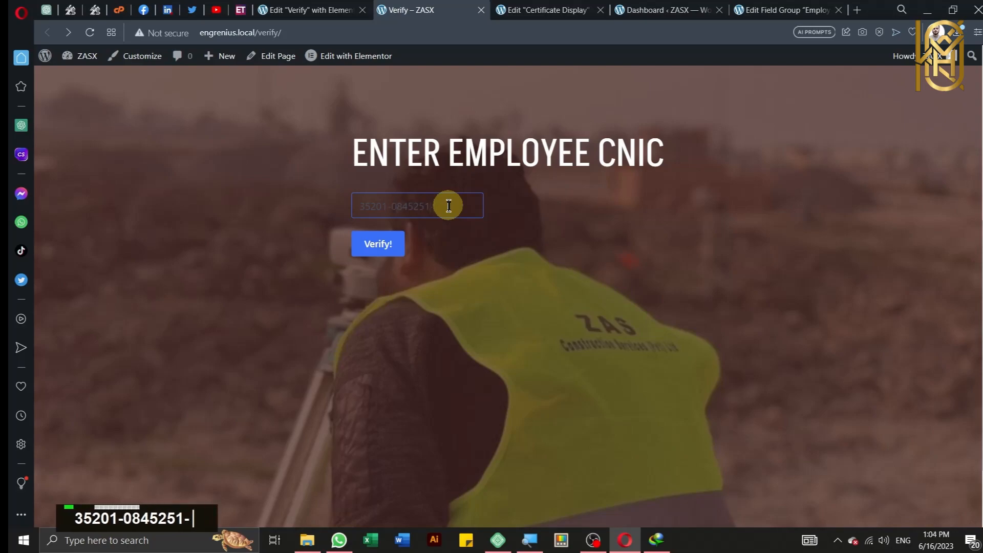
Step: Enter an employee's CNIC number in the previewed Verify form and submit it
key(Return)
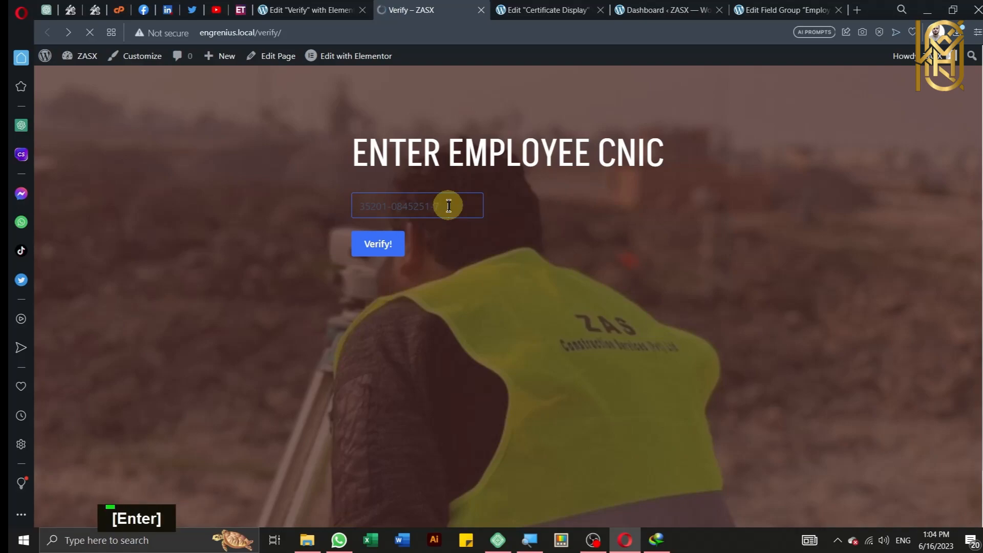
click(450, 10)
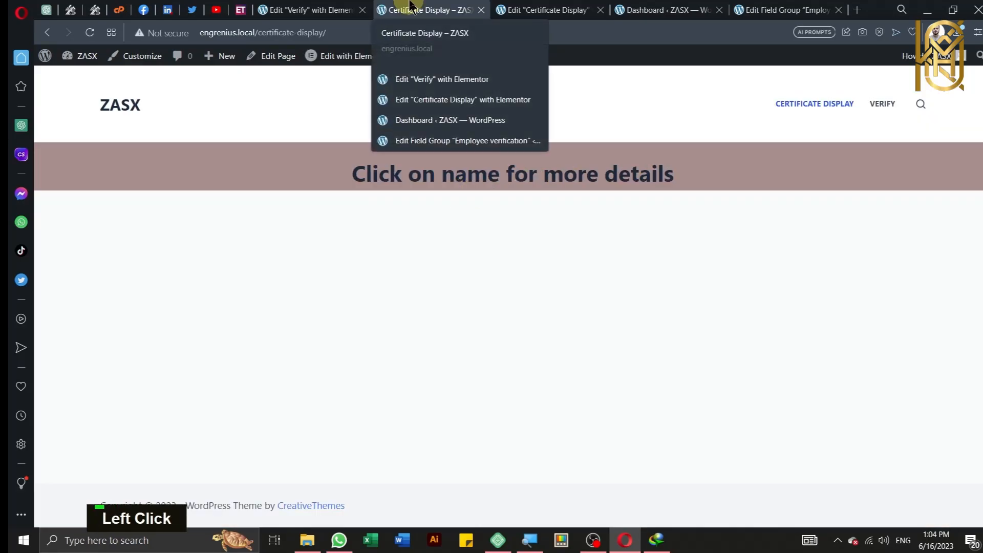
Step: Open the Query settings of the employee-name Posts widget on Certificate Display
click(524, 7)
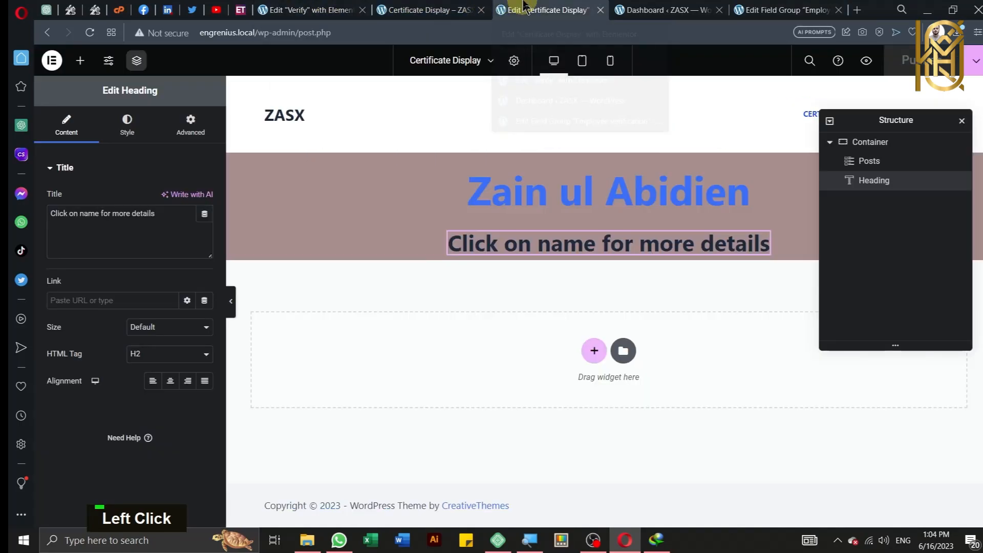
click(496, 197)
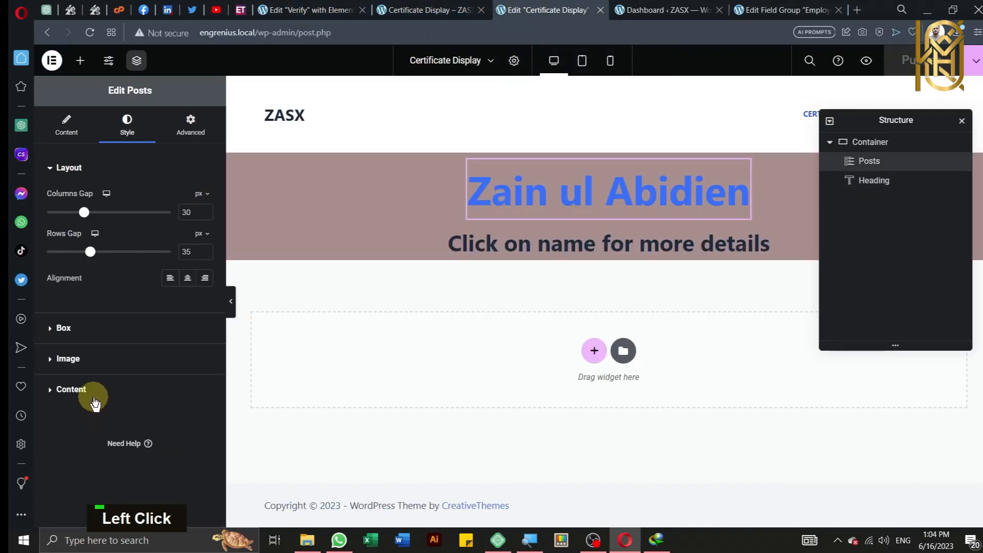
click(72, 390)
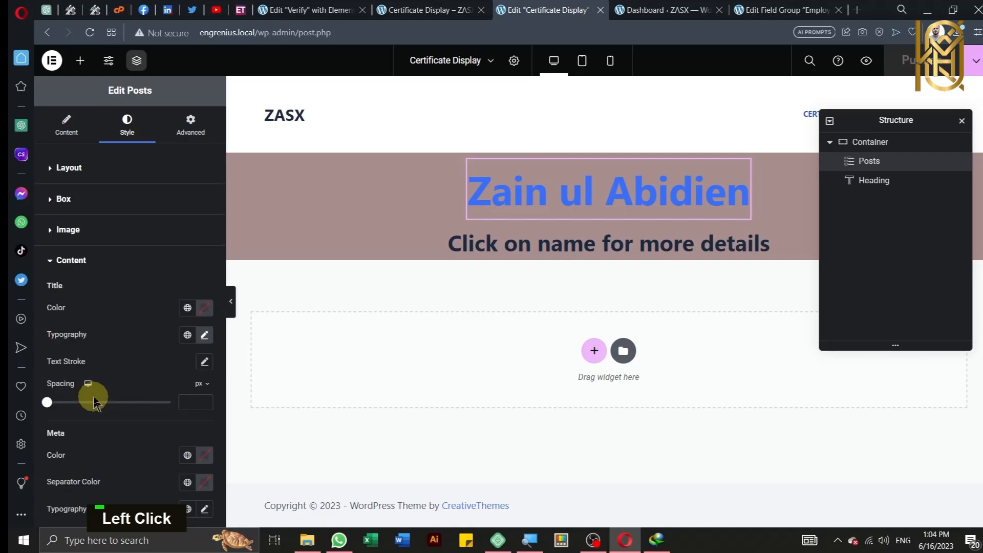
click(66, 124)
scroll(146, 333, down, 5)
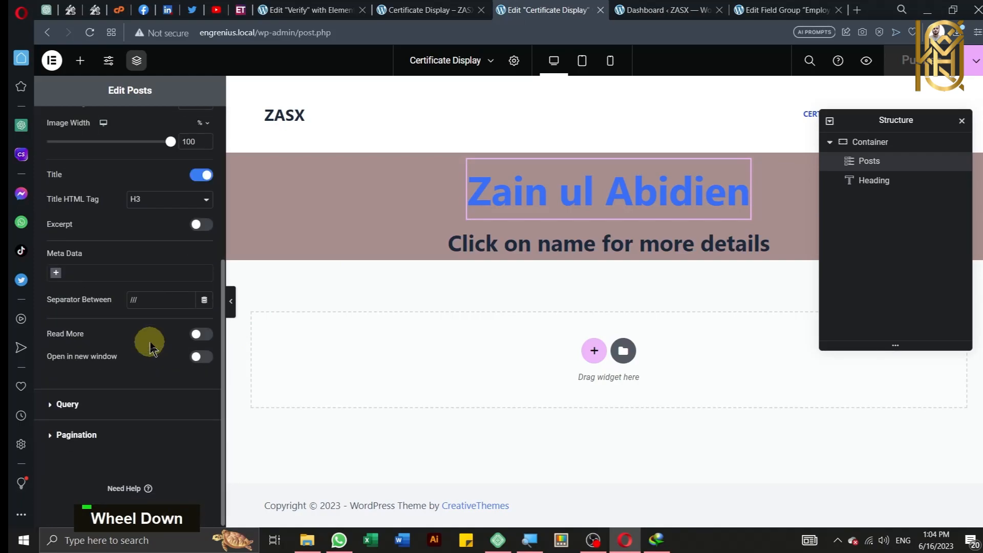
click(111, 404)
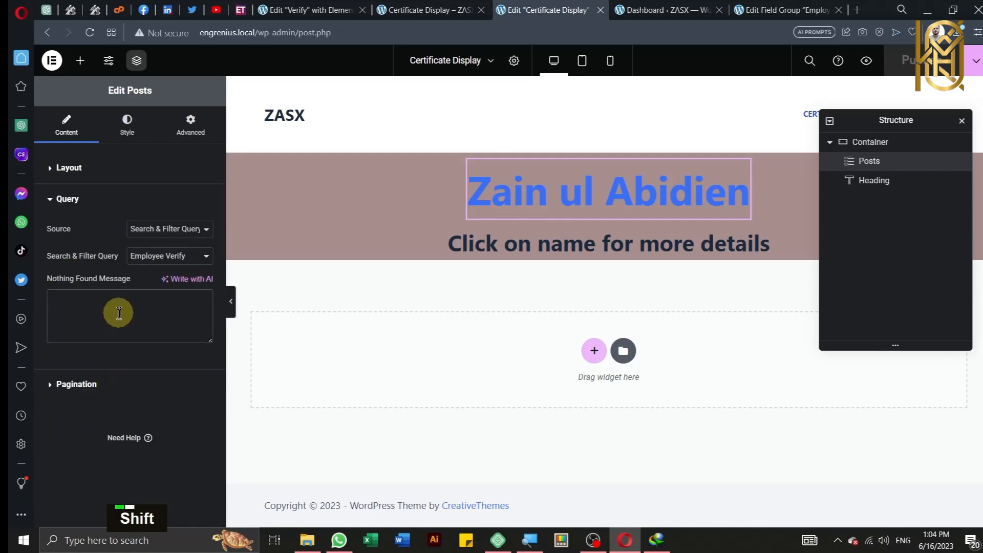
Step: Enter 'Record Not Found. Contact Us' as the Nothing Found Message and publish
text(Rec)
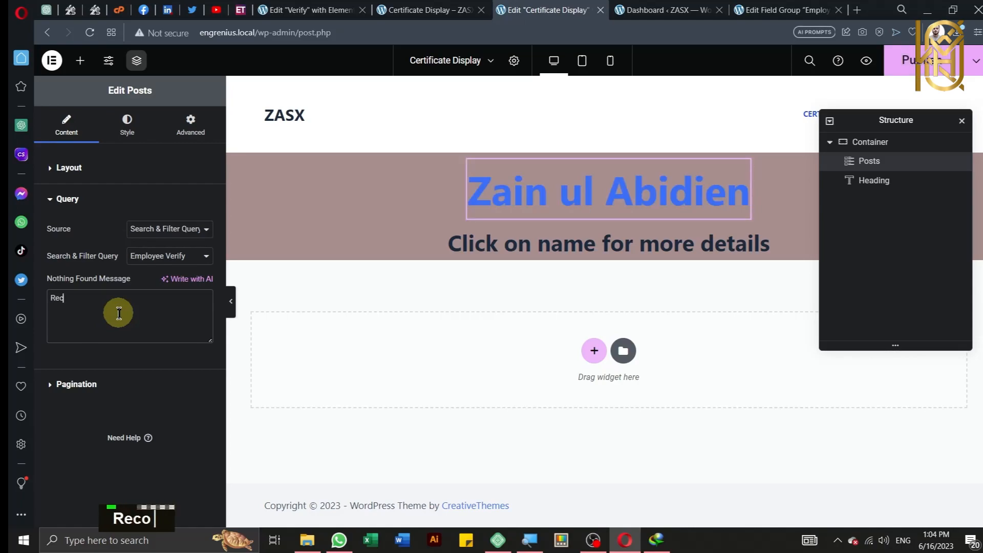
text(ord No)
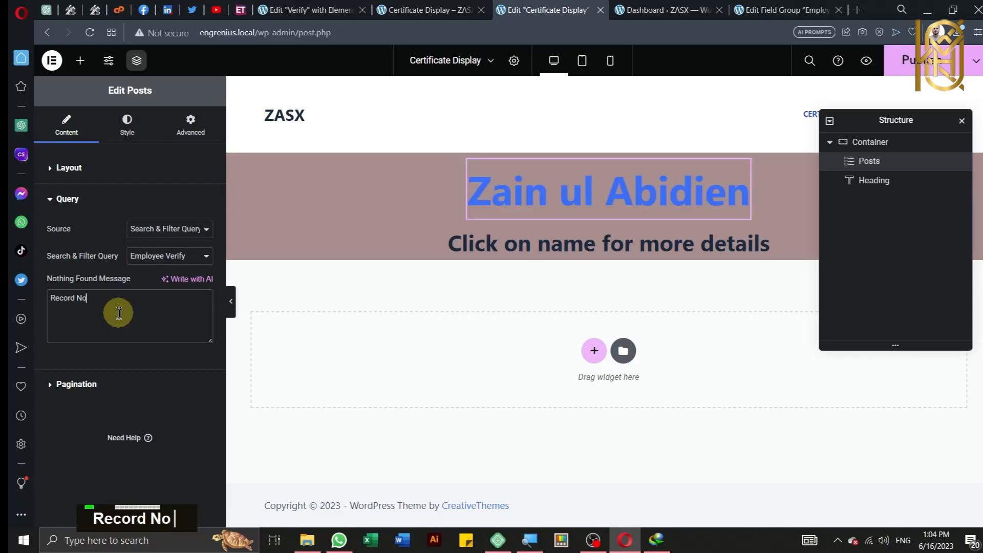
text(t Found)
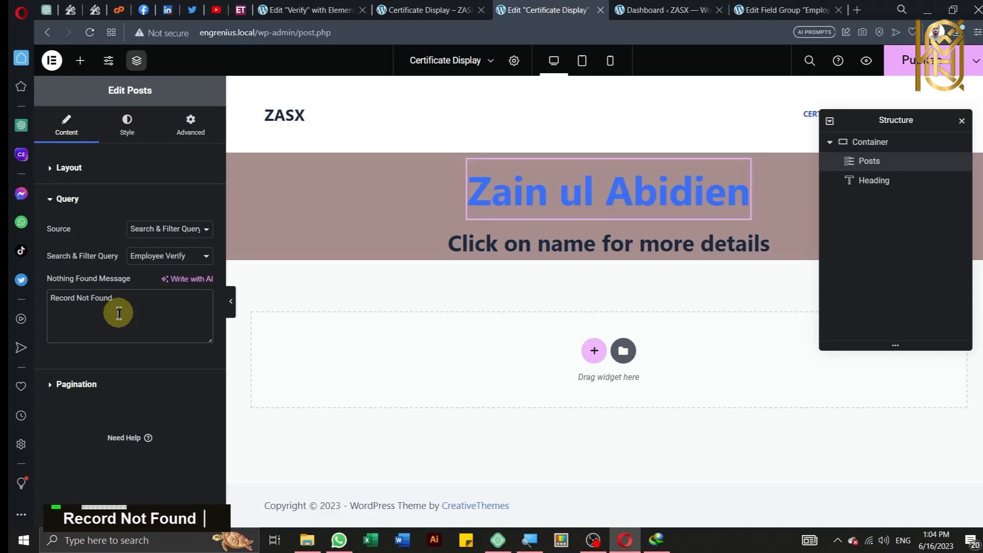
click(119, 312)
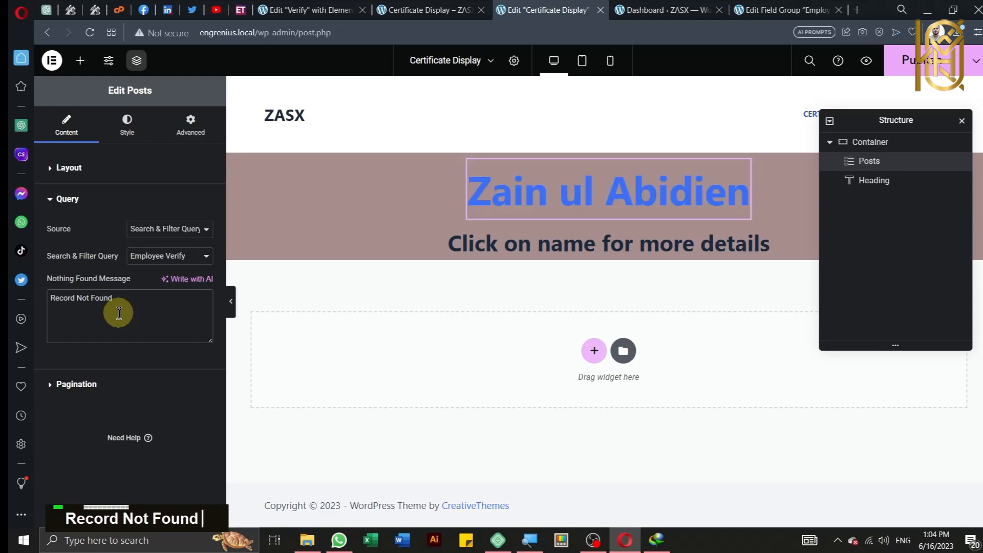
text(.)
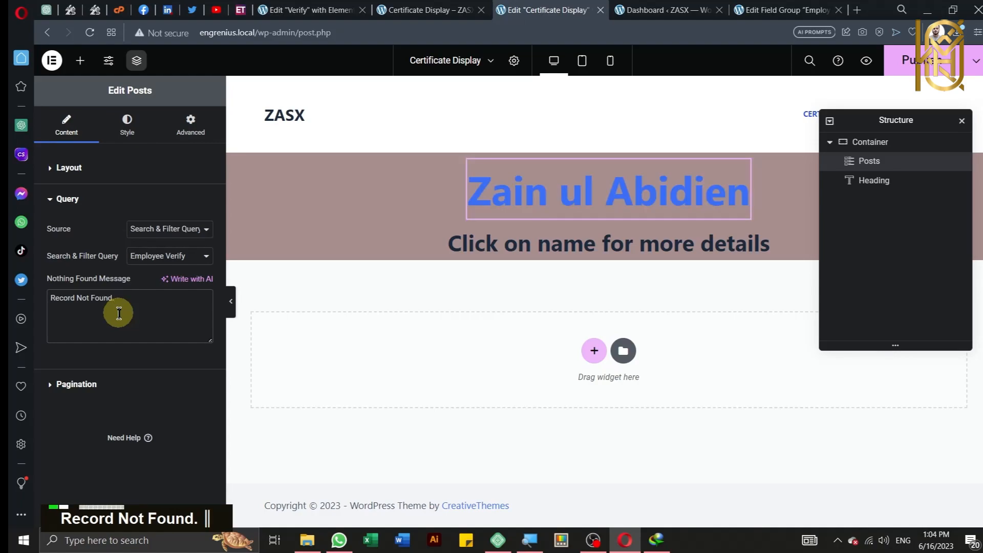
text( Contact)
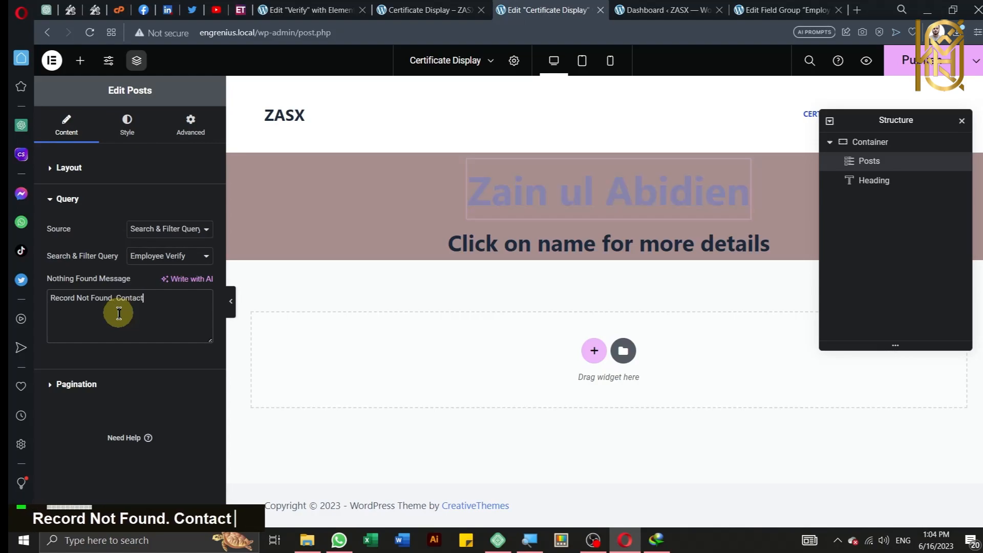
text( Us)
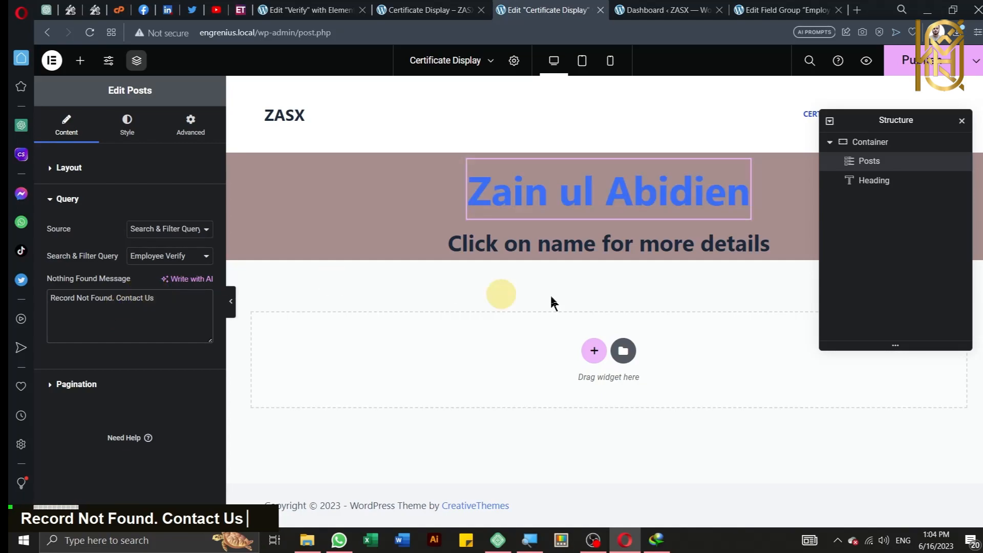
click(916, 63)
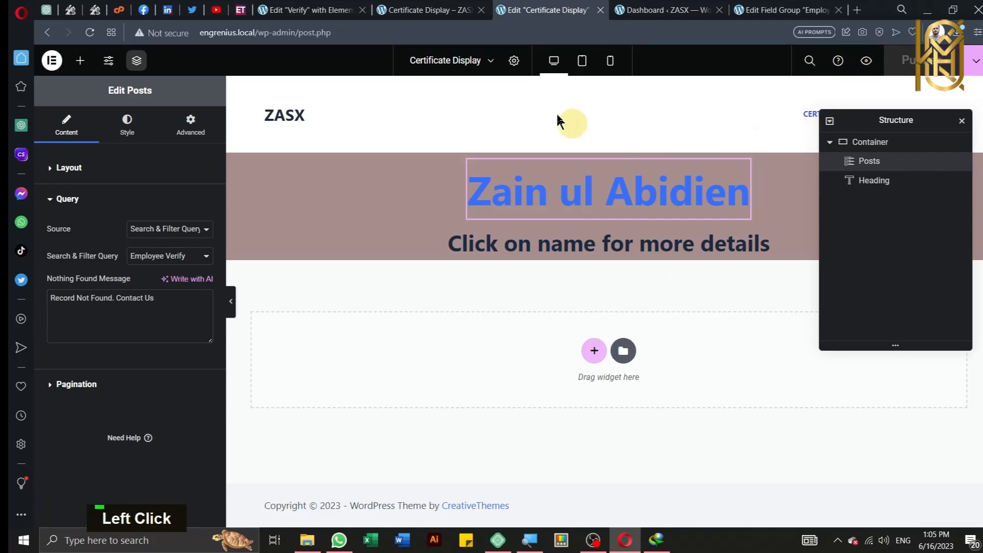
Step: Reload the live Certificate Display page to confirm 'Record Not Found. Contact Us', then go back to Verify
click(406, 7)
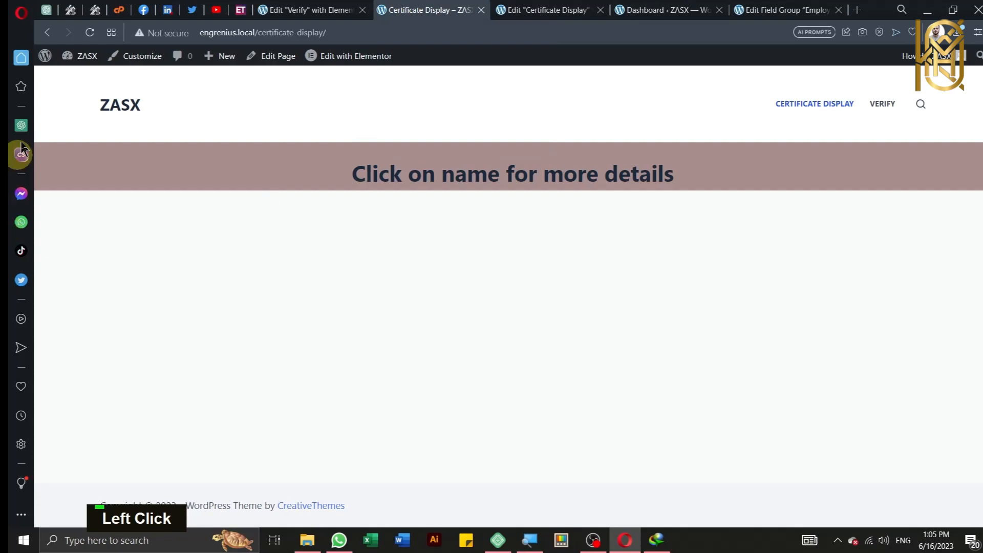
click(93, 32)
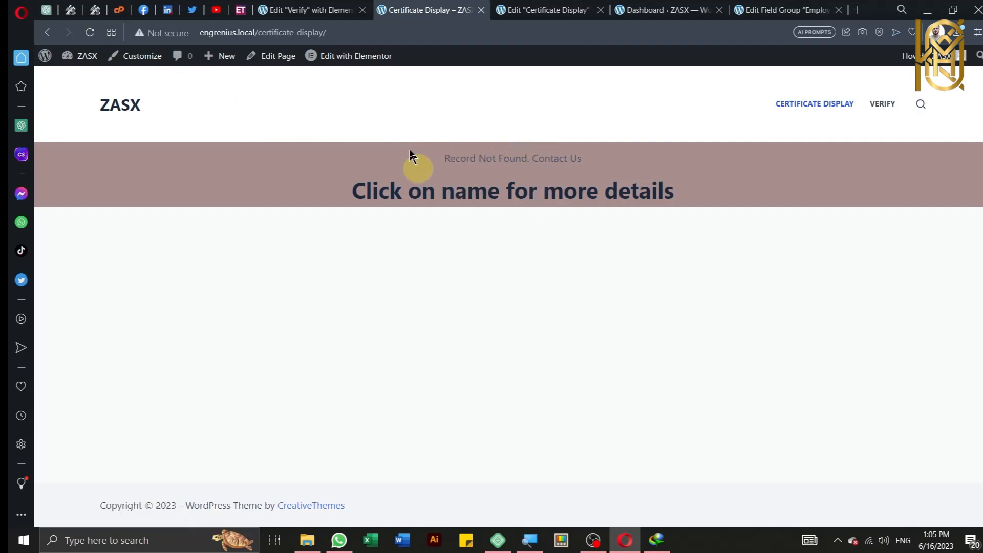
click(47, 32)
scroll(322, 270, up, 2)
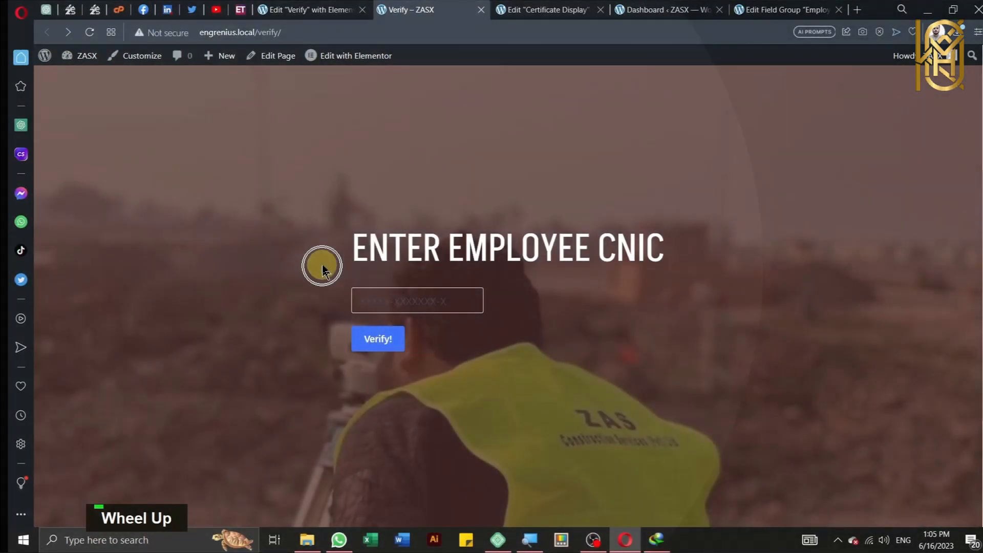
scroll(320, 263, down, 1)
right_click(286, 244)
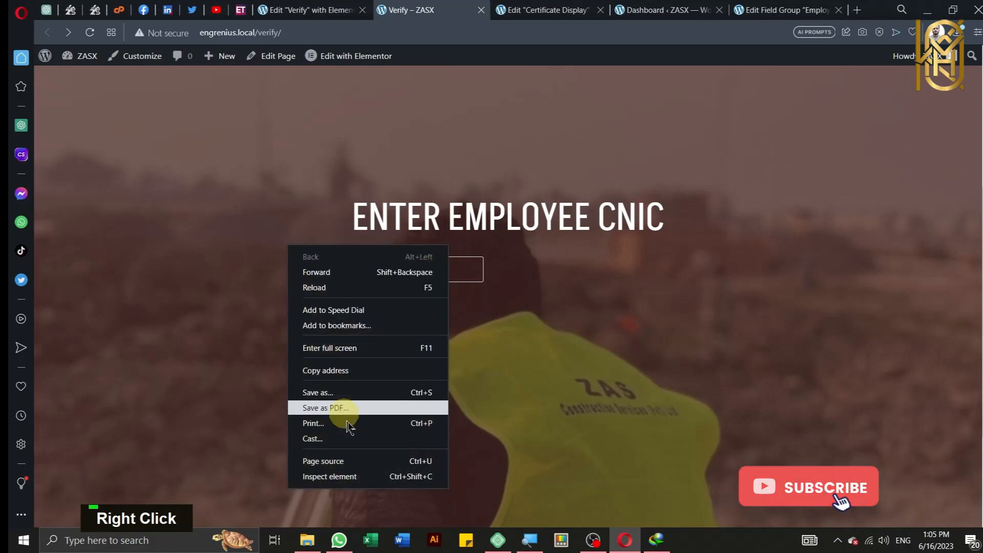
Step: Open developer tools on the Verify page and inspect the CNIC input field
click(371, 474)
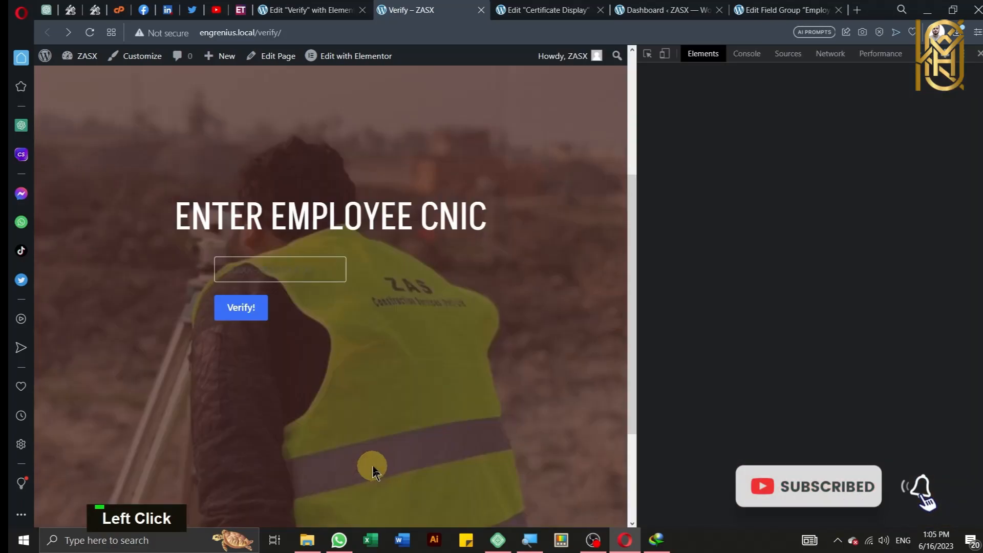
click(646, 57)
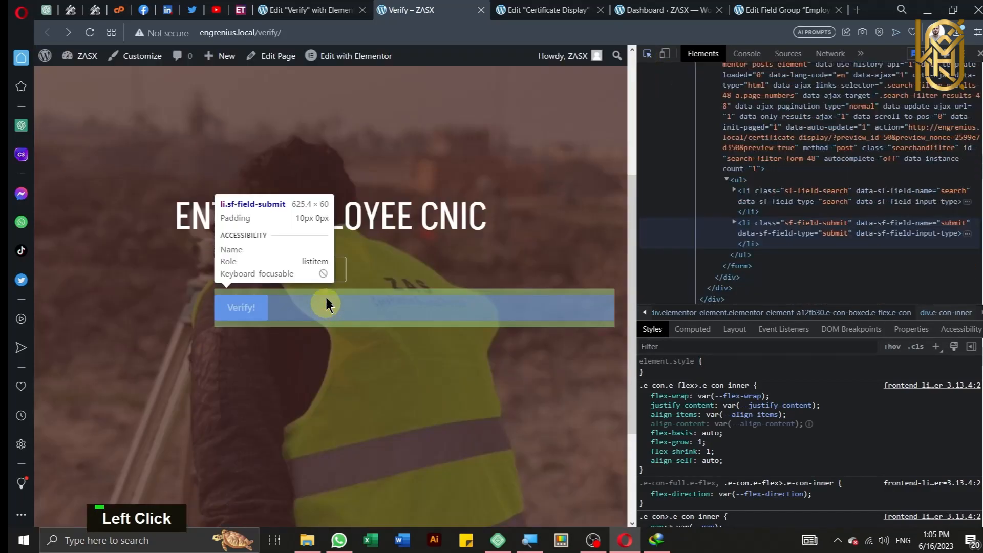
click(320, 267)
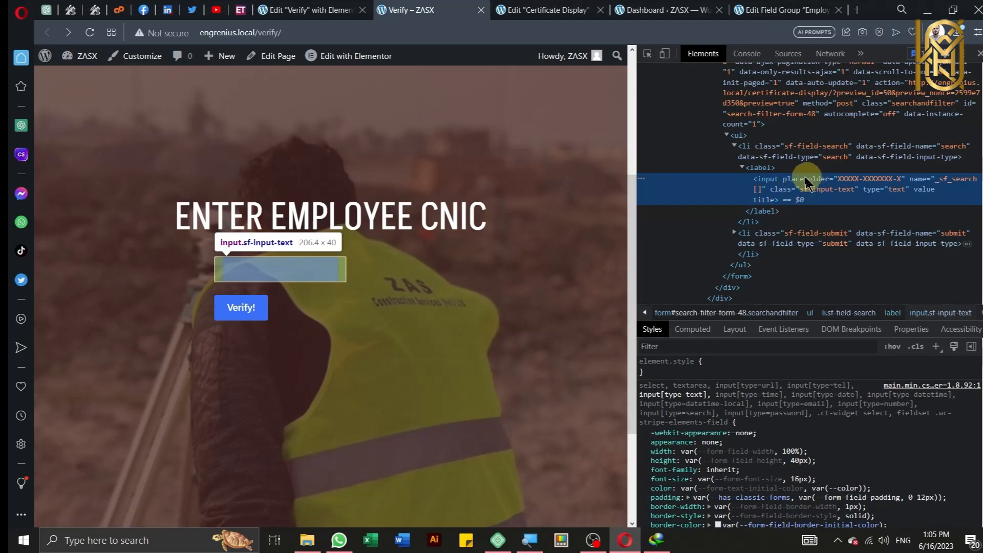
click(796, 196)
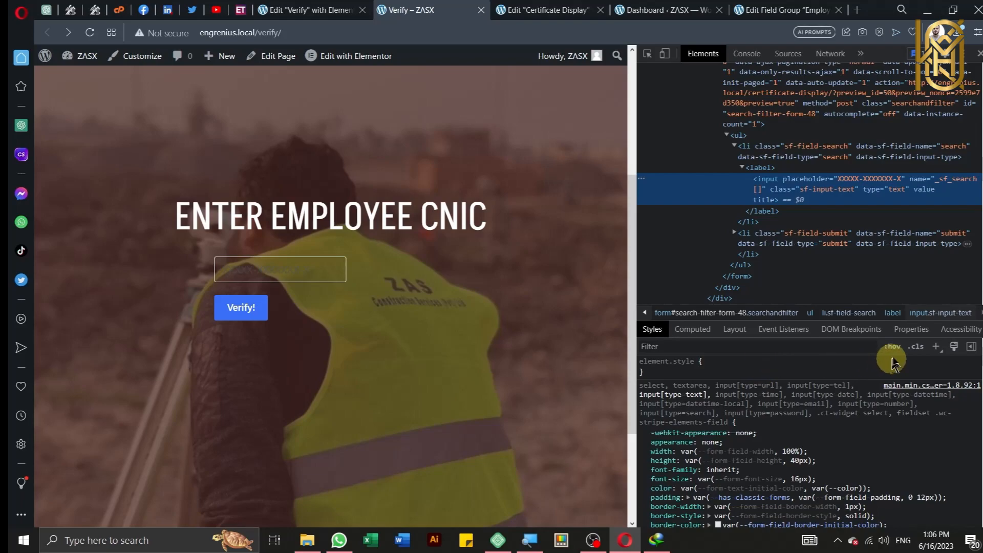
Step: Add a new label:last-child style rule in DevTools with color: white
click(935, 347)
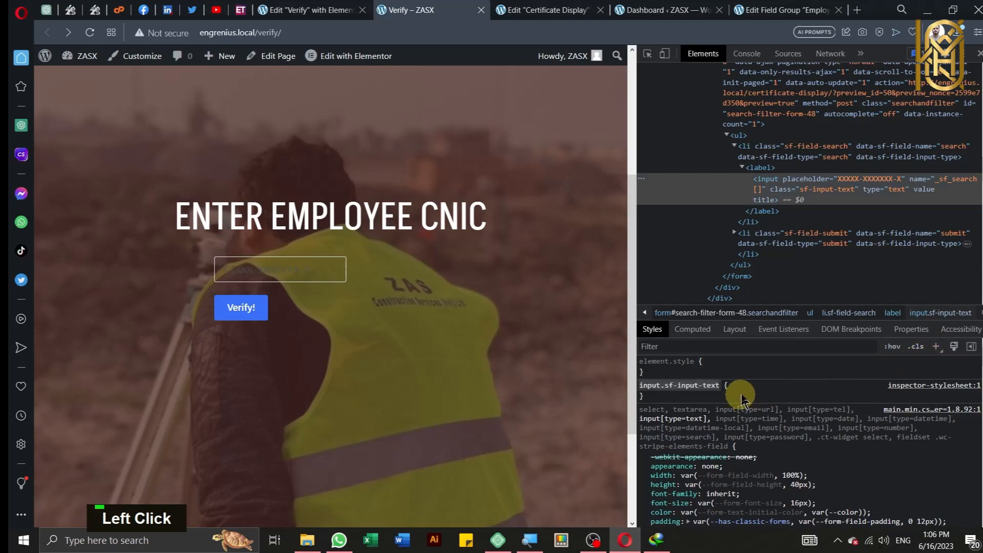
click(773, 387)
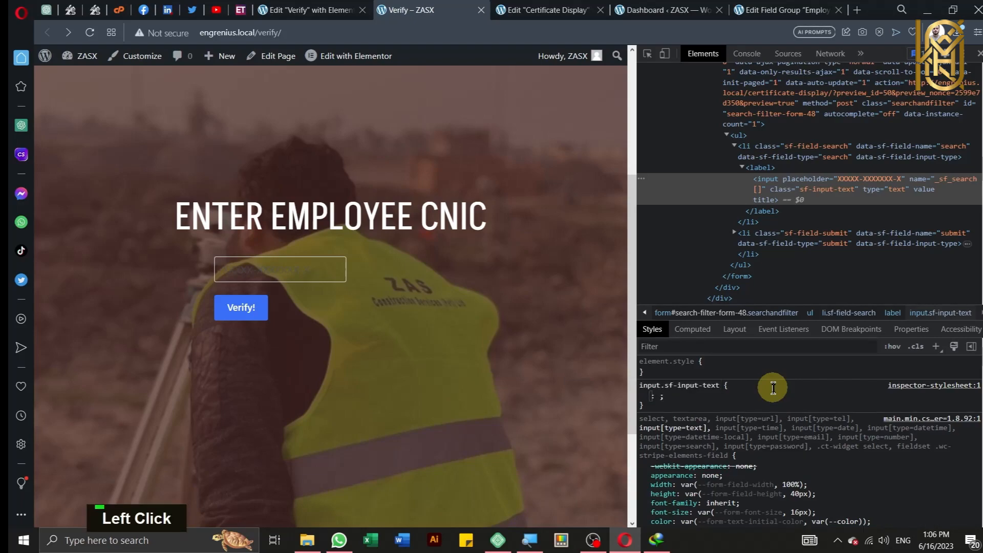
text(color)
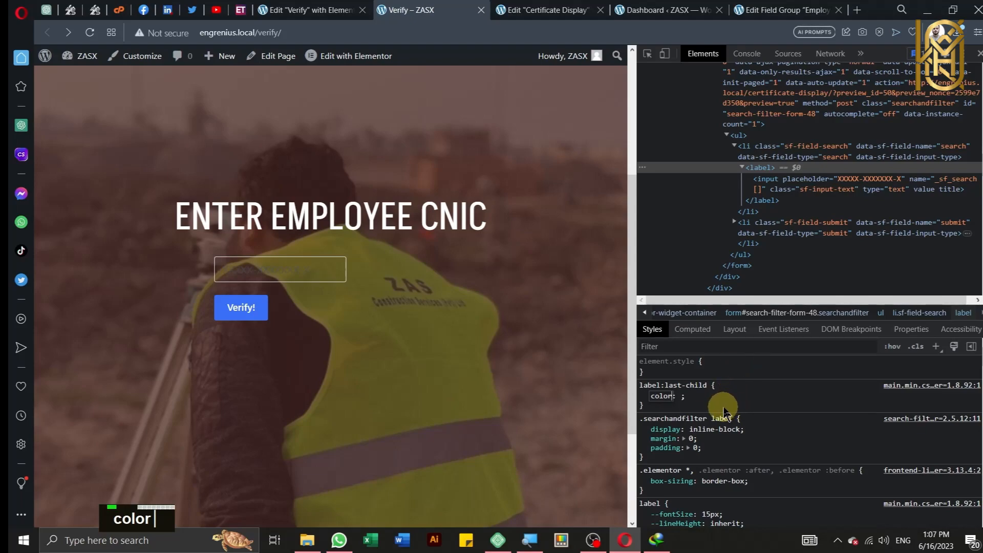
key(Tab)
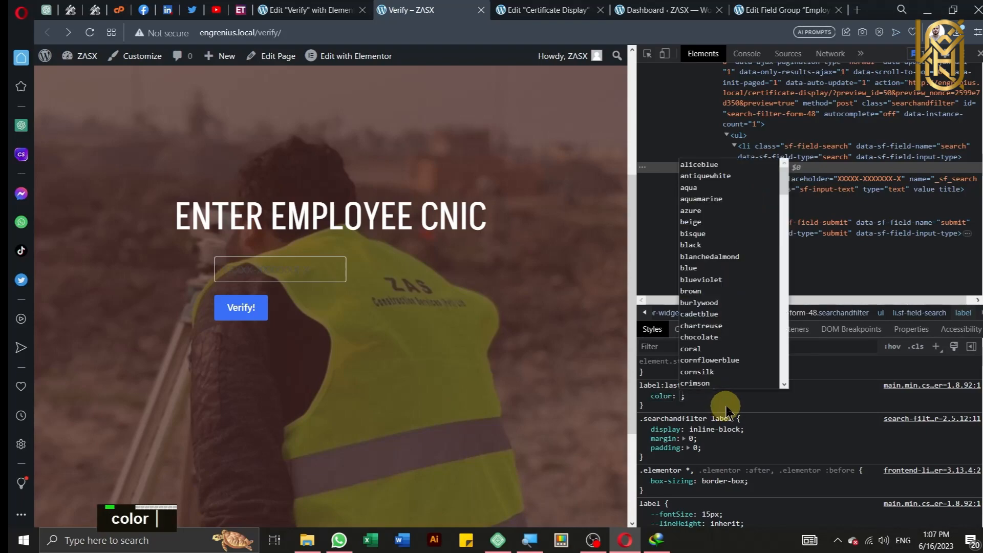
text(white)
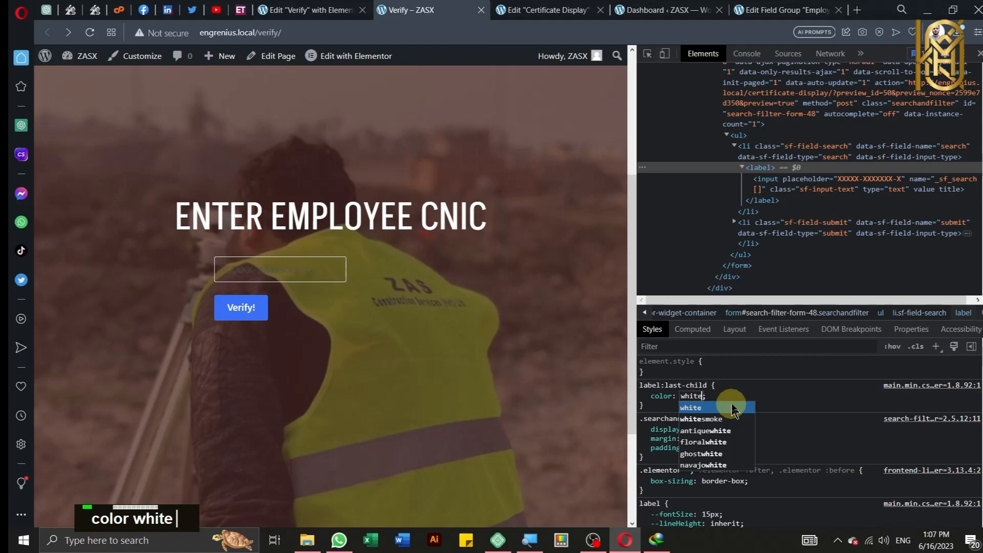
key(Return)
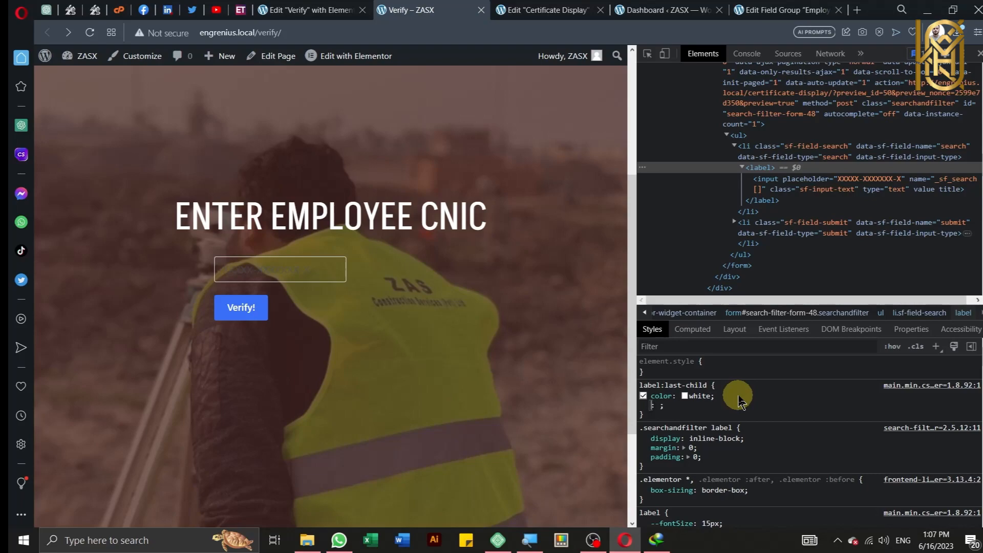
Step: Add background-color: white to the label:last-child rule
text(backg)
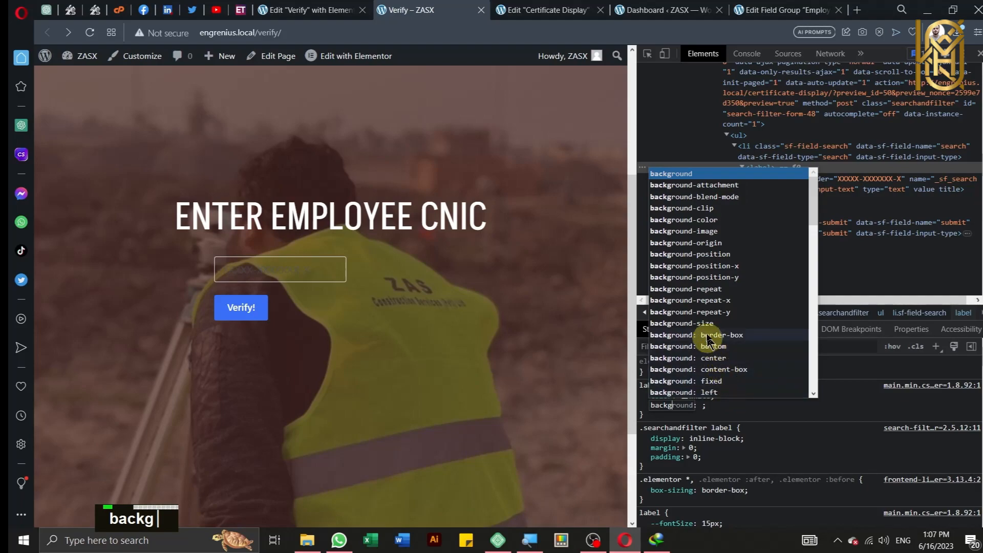
scroll(717, 327, up, 1)
click(705, 221)
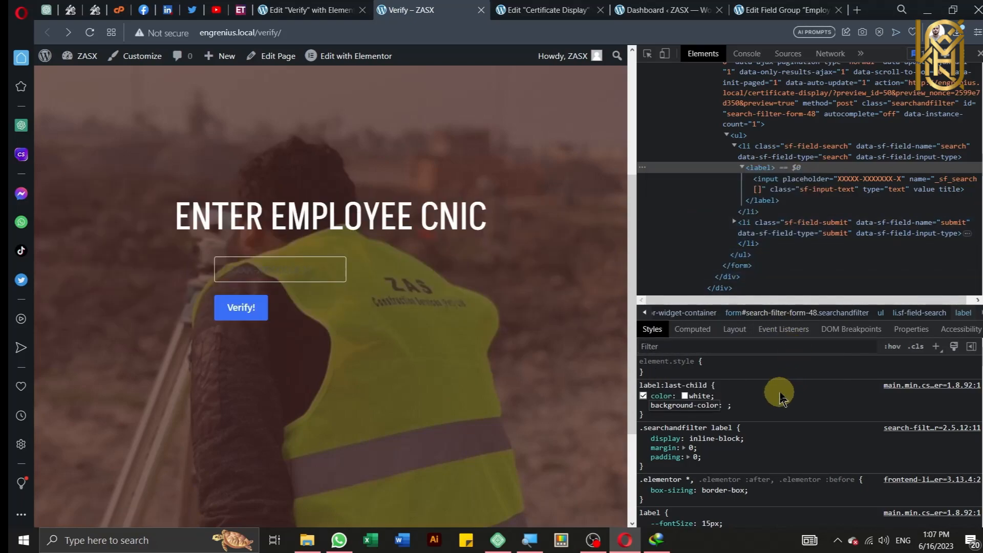
key(Tab)
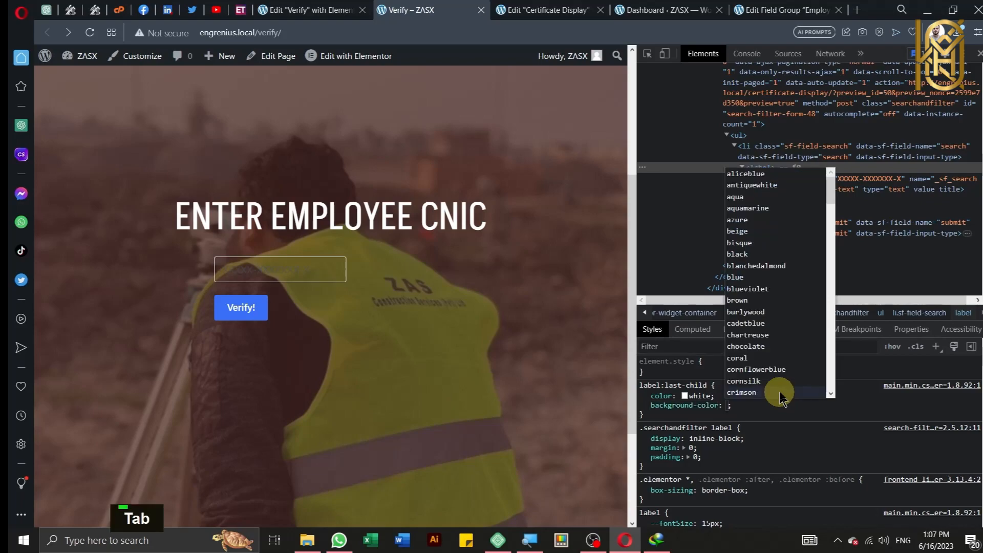
text(white)
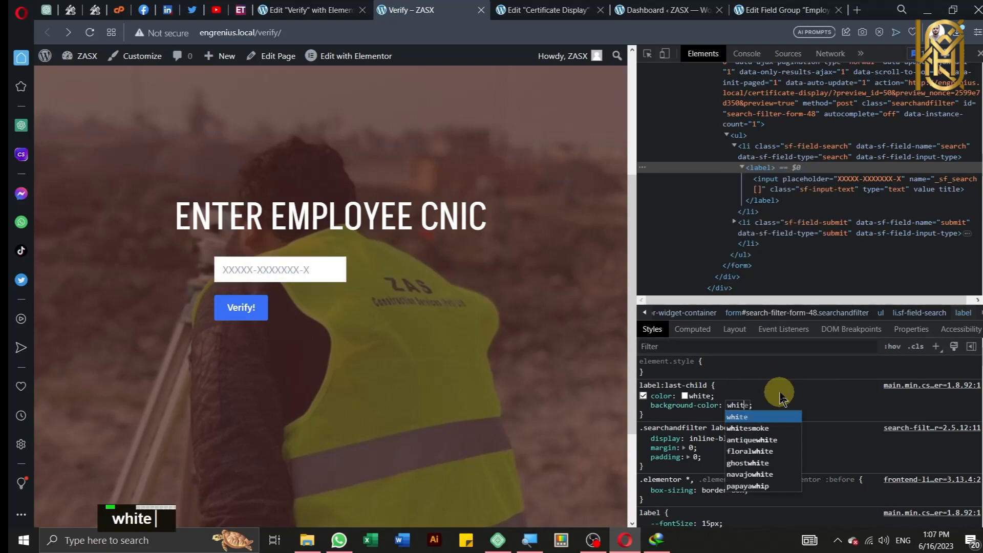
click(730, 385)
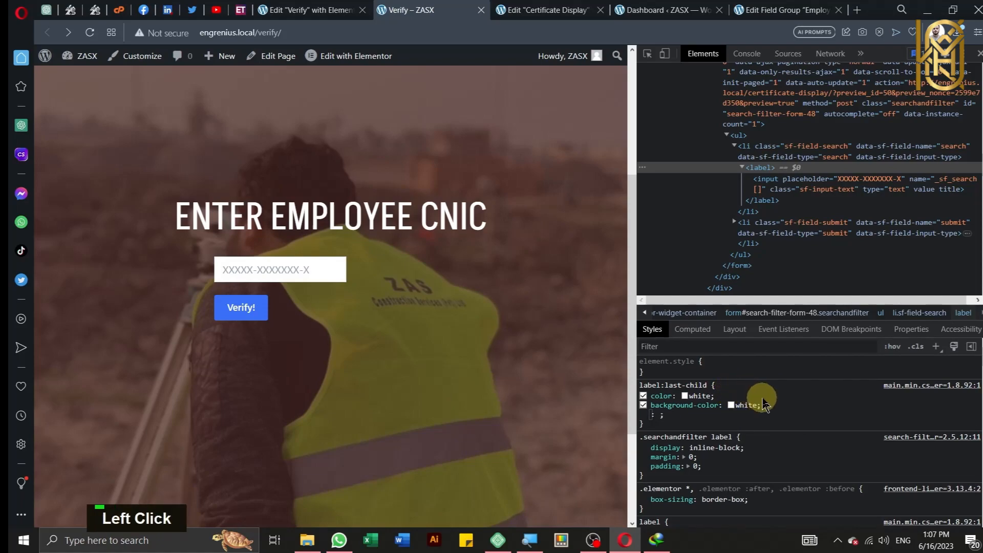
Step: Add font-style: bold to the rule and remove the leftover empty property row
key(BackSpace)
key(BackSpace)
text(font)
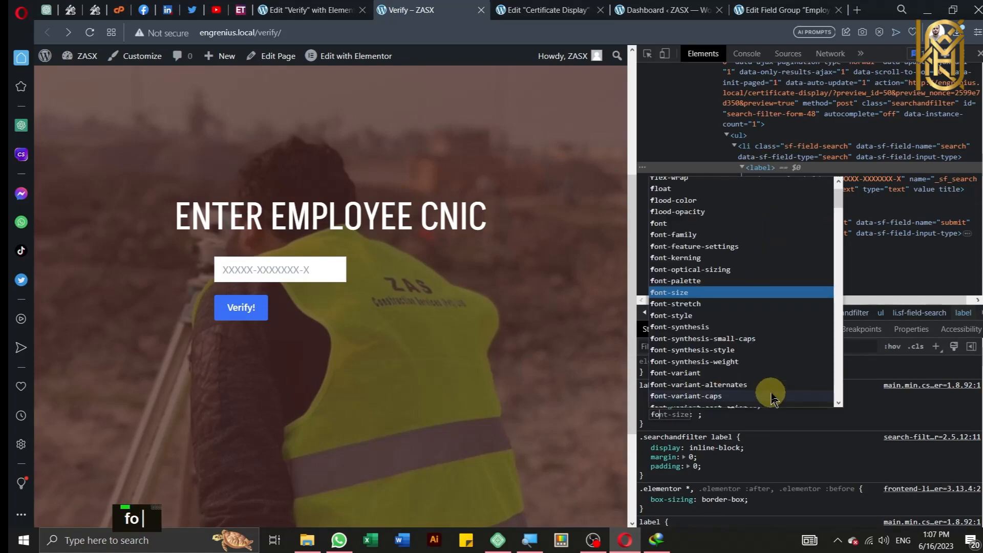
text(-s)
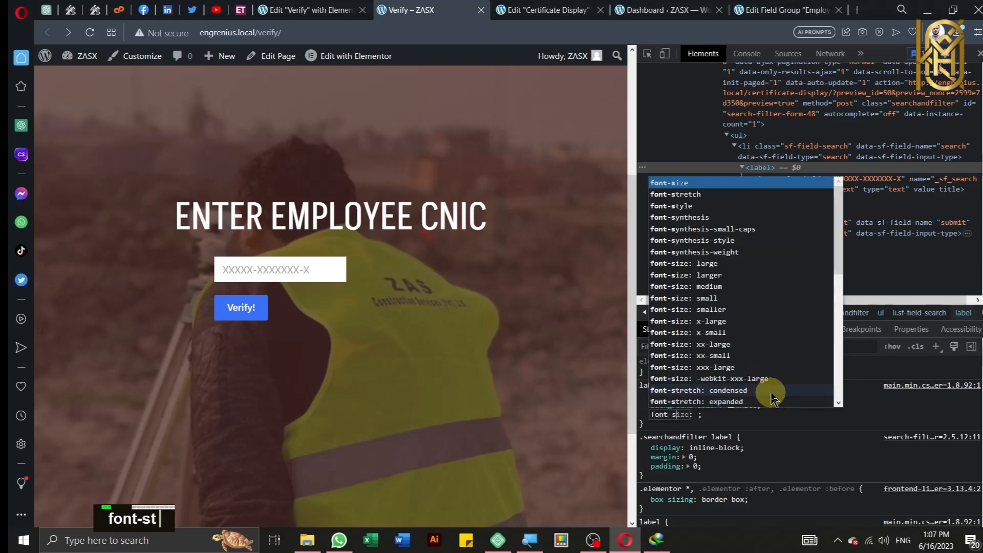
text(tyle)
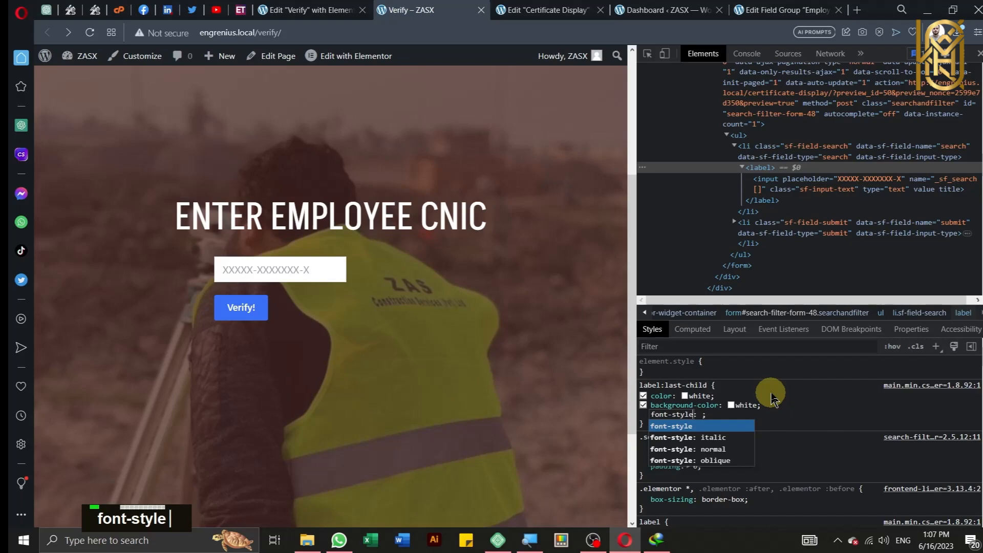
key(Tab)
text(`)
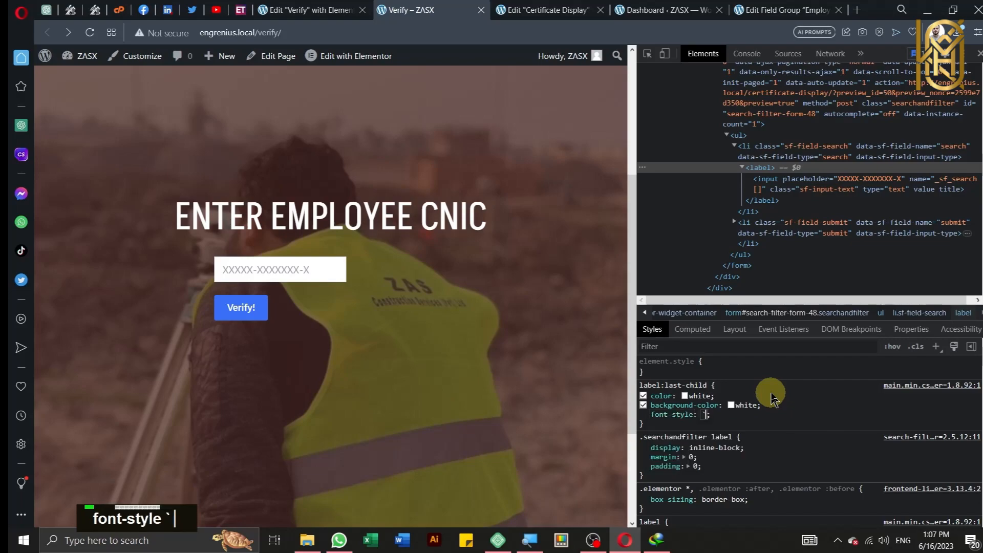
key(BackSpace)
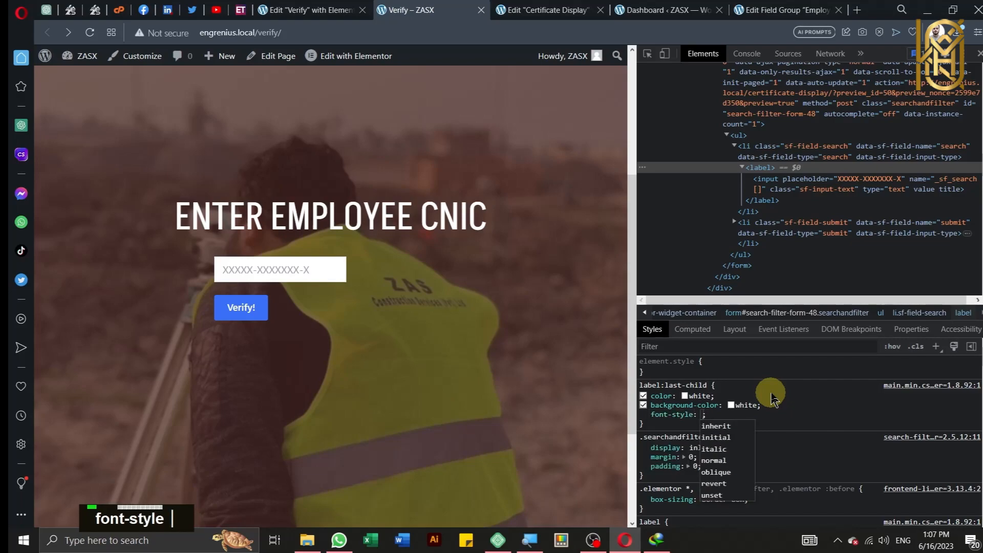
text(bo)
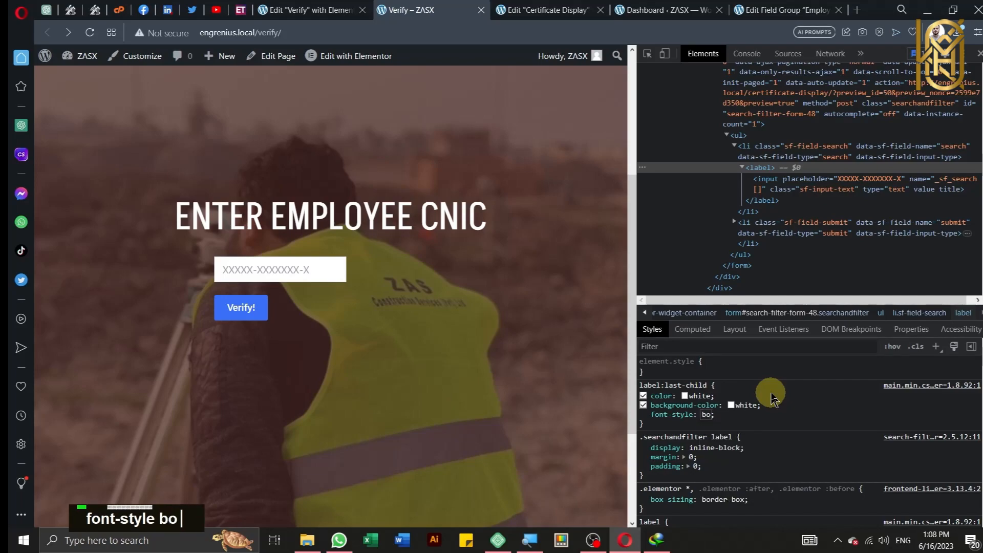
text(ld)
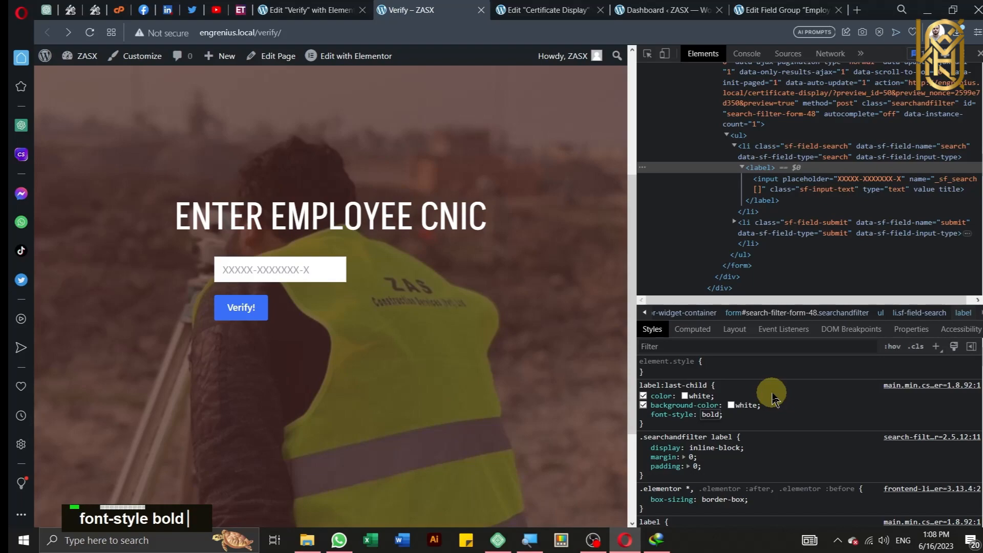
key(Return)
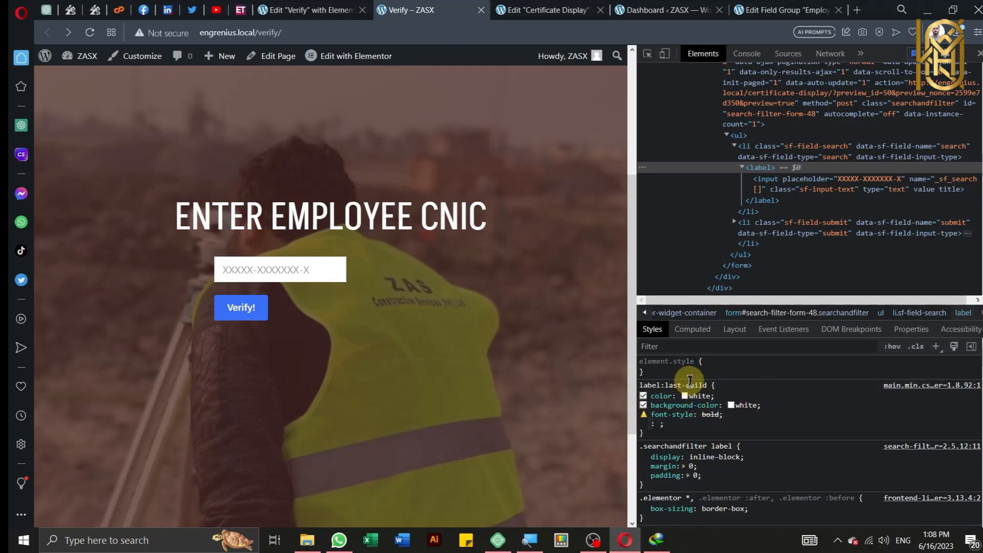
click(671, 431)
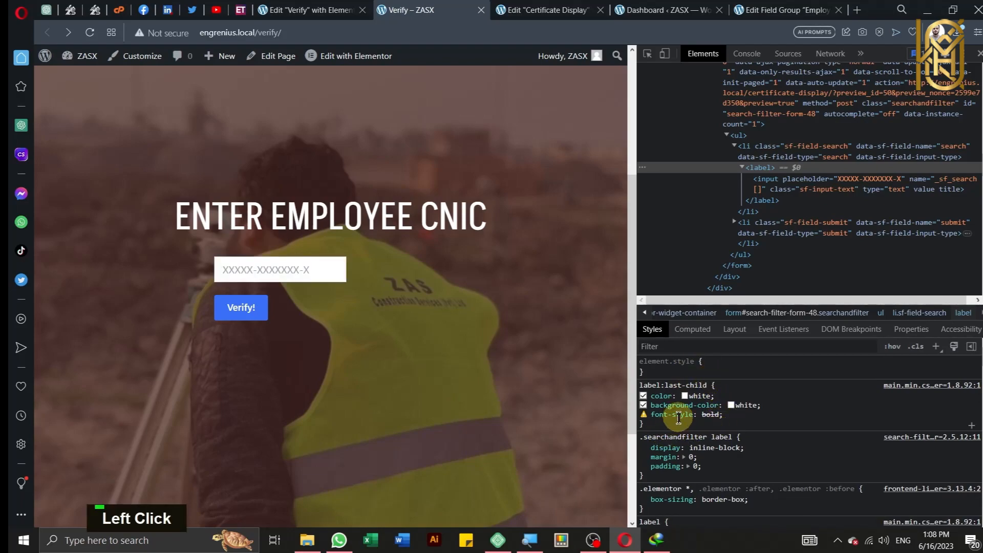
Step: Copy the label:last-child rule from DevTools and go back to the Verify page's Elementor editor
drag(657, 425, 642, 388)
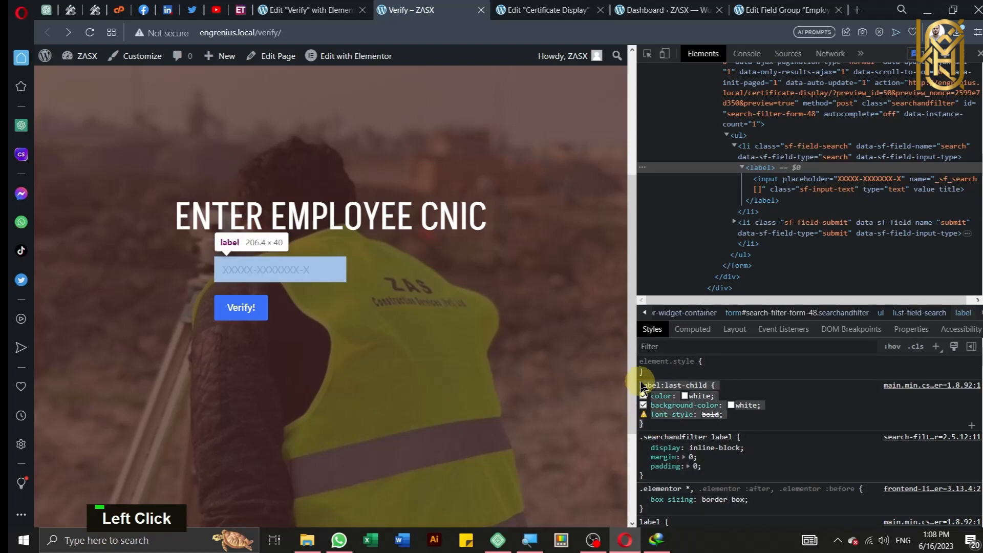
right_click(671, 393)
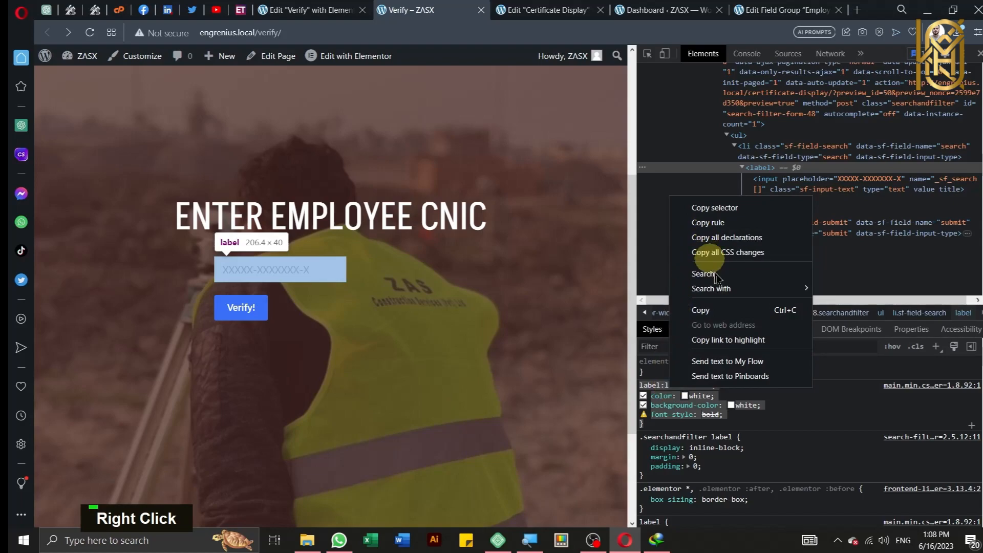
click(721, 310)
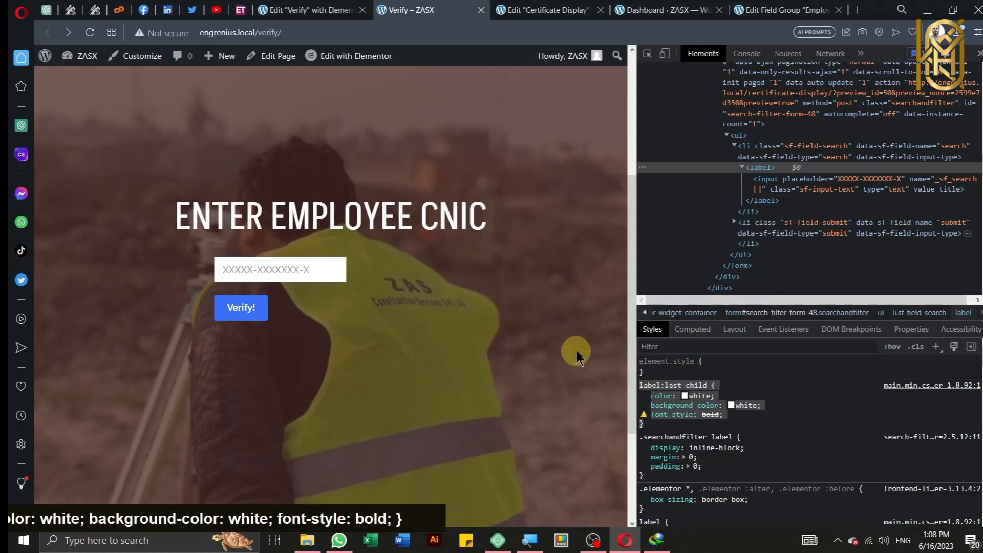
click(283, 8)
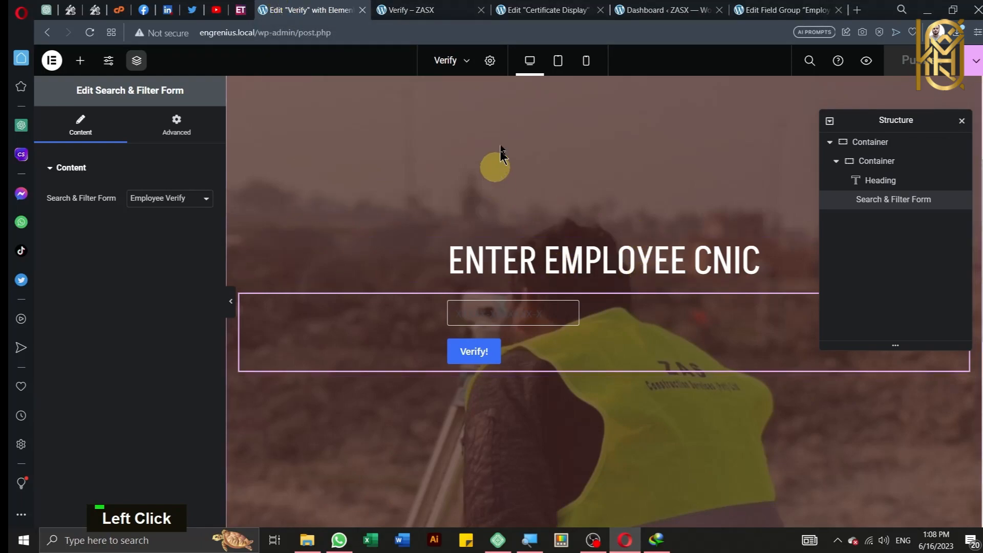
Step: Paste the label:last-child rule into Page Settings > Advanced > Custom CSS, then return to the live Verify page
click(490, 60)
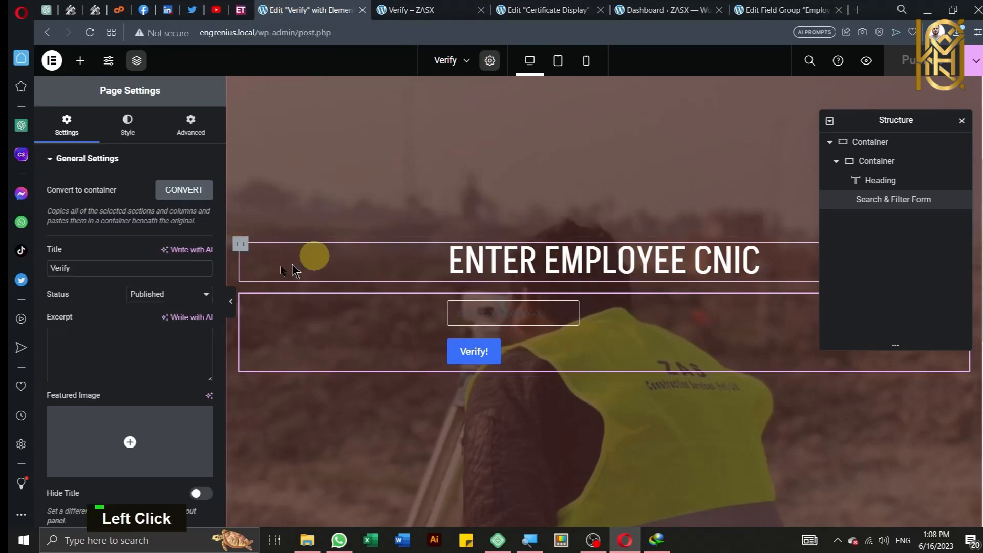
click(191, 123)
click(73, 234)
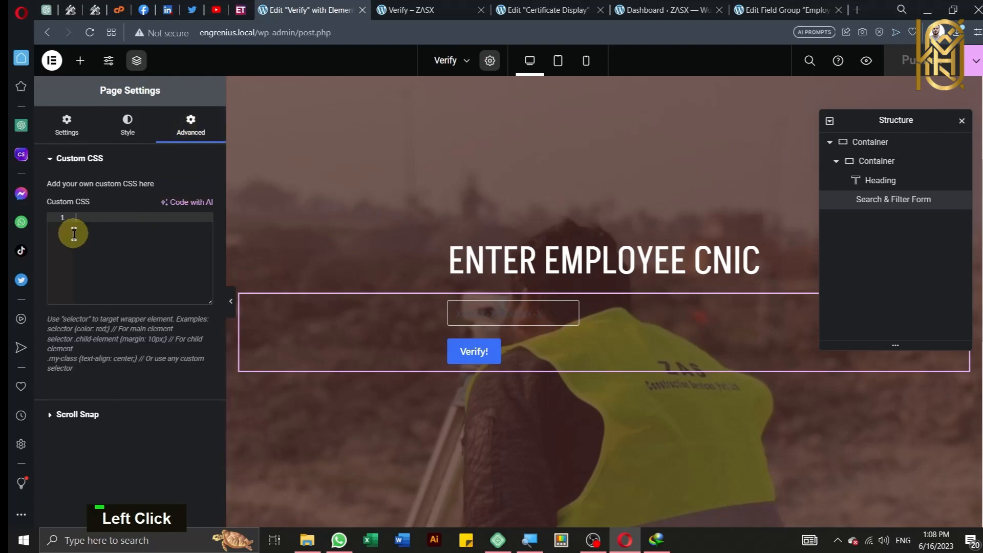
scroll(110, 425, down, 2)
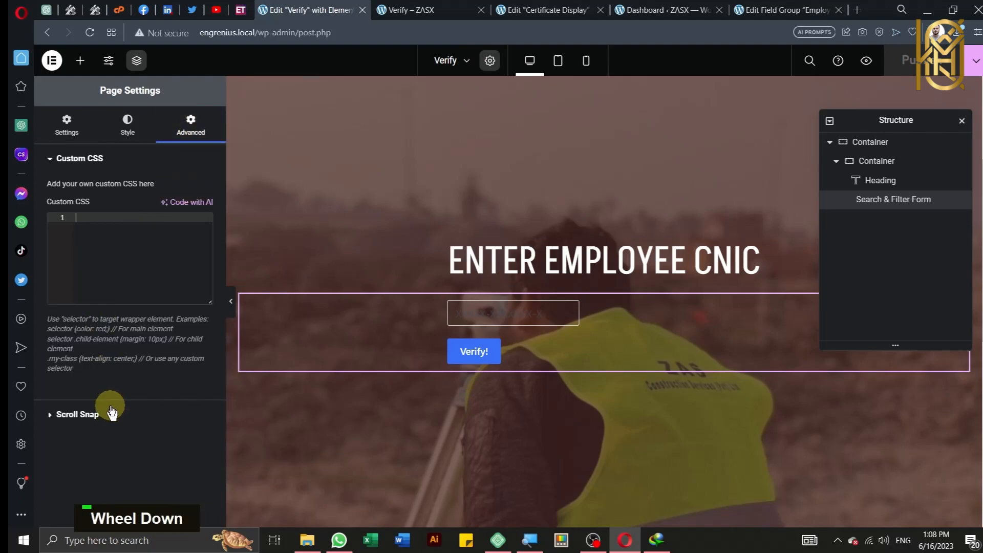
click(111, 213)
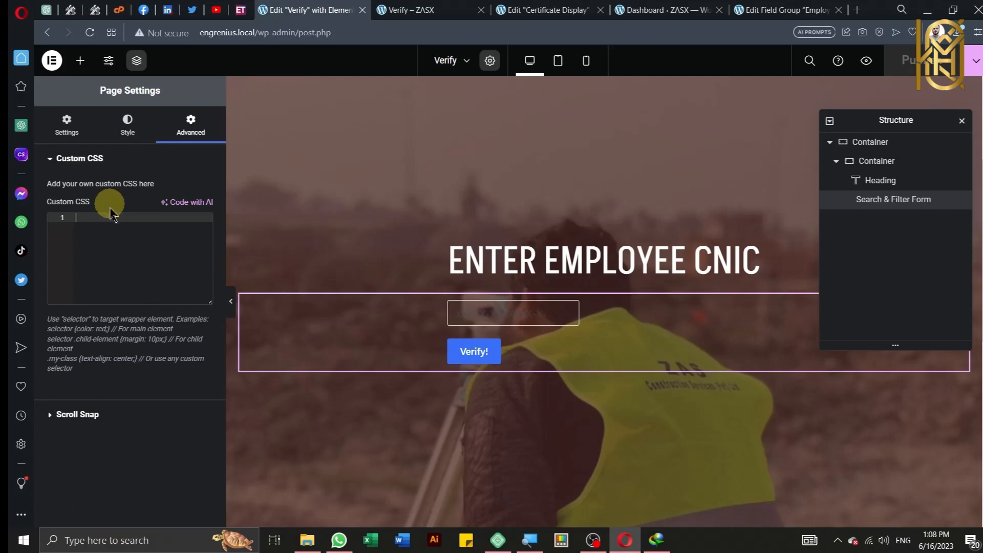
right_click(116, 218)
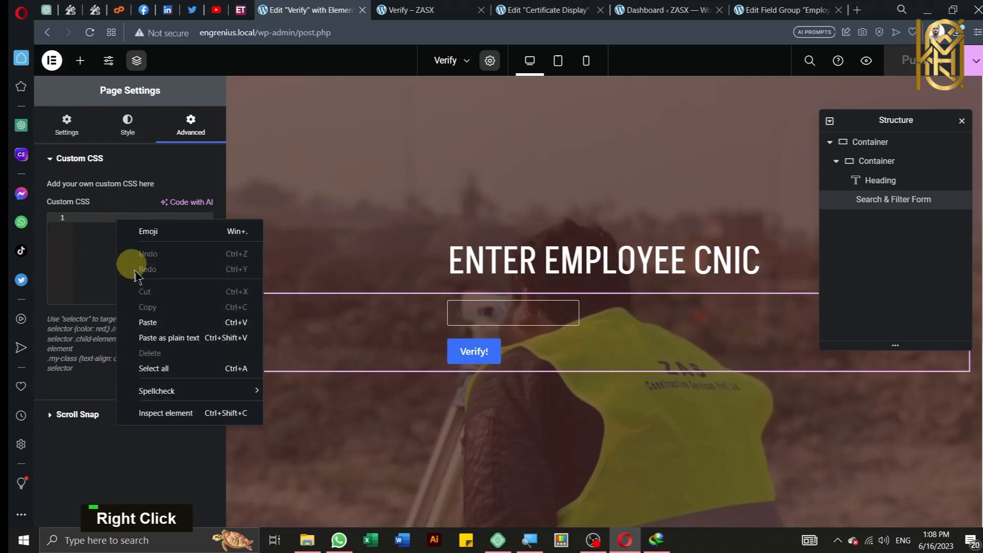
click(149, 322)
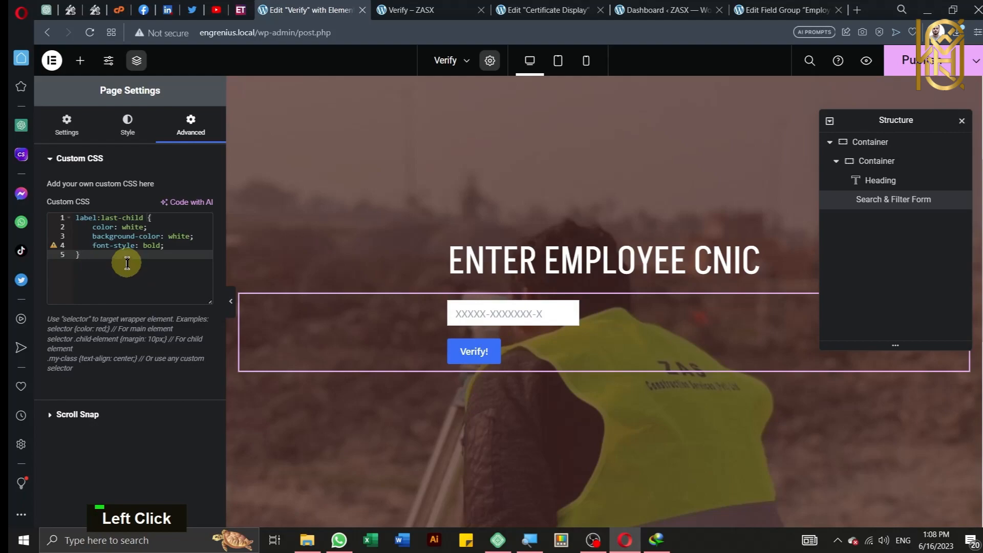
key(Return)
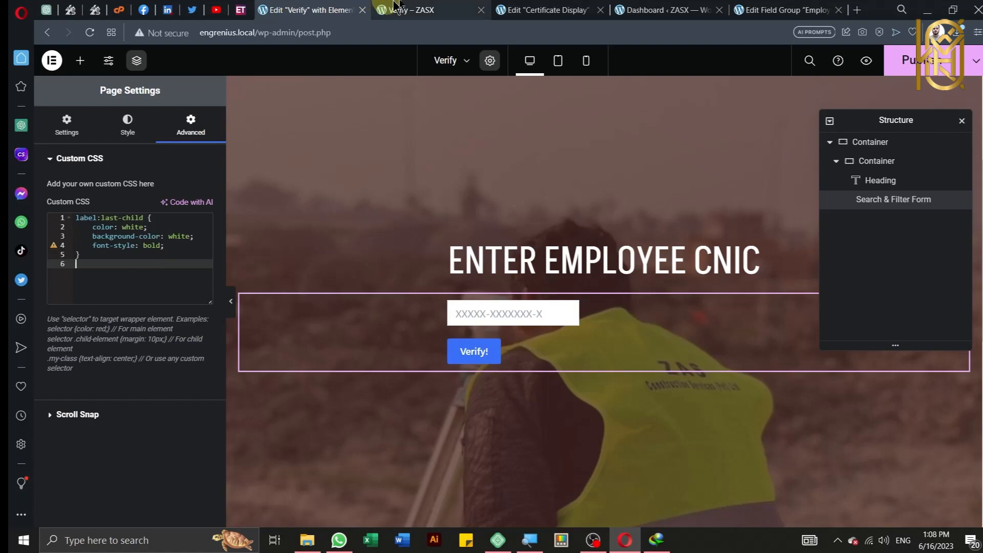
click(535, 5)
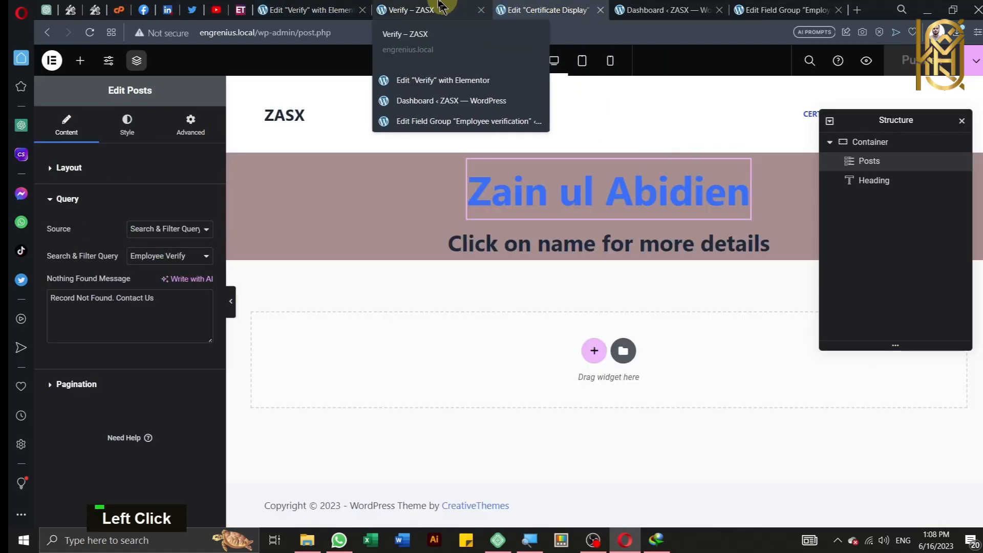
click(438, 8)
Step: Inspect the Verify! button and add an input[type="submit"] rule with background-color: black
click(647, 53)
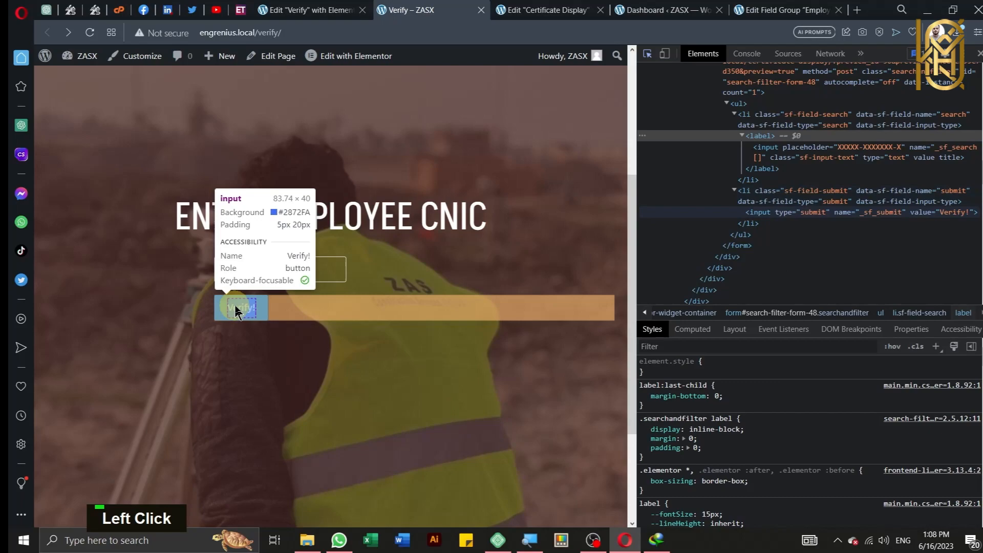
click(235, 310)
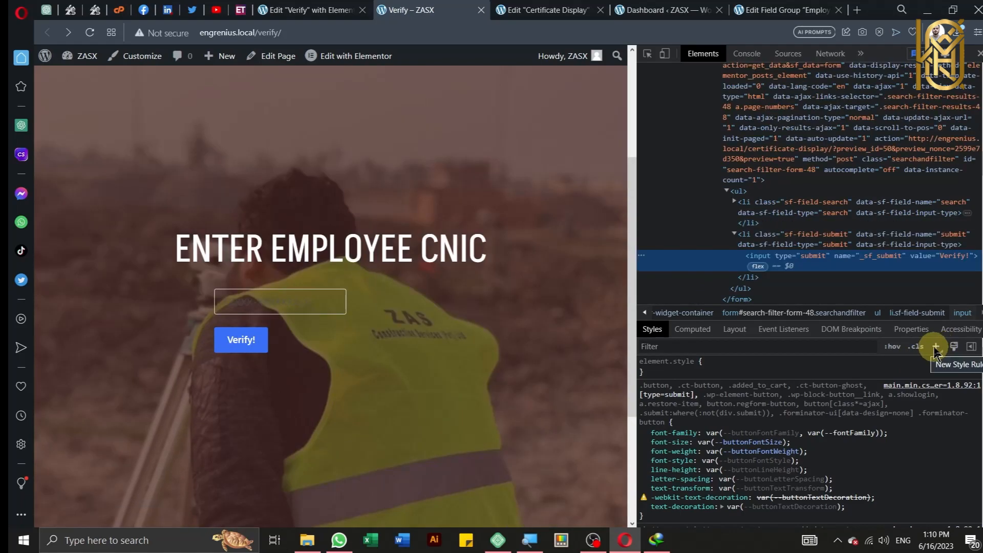
click(935, 347)
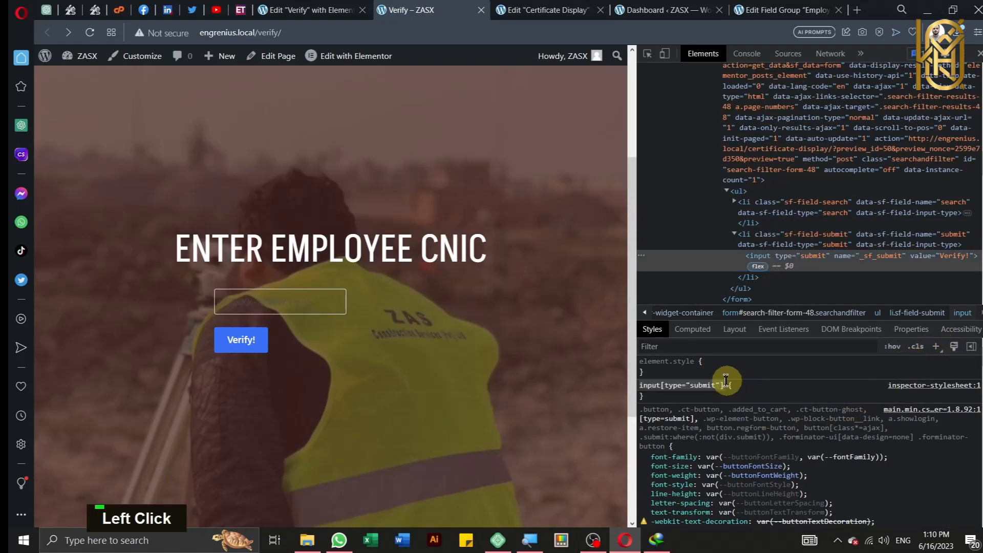
click(758, 397)
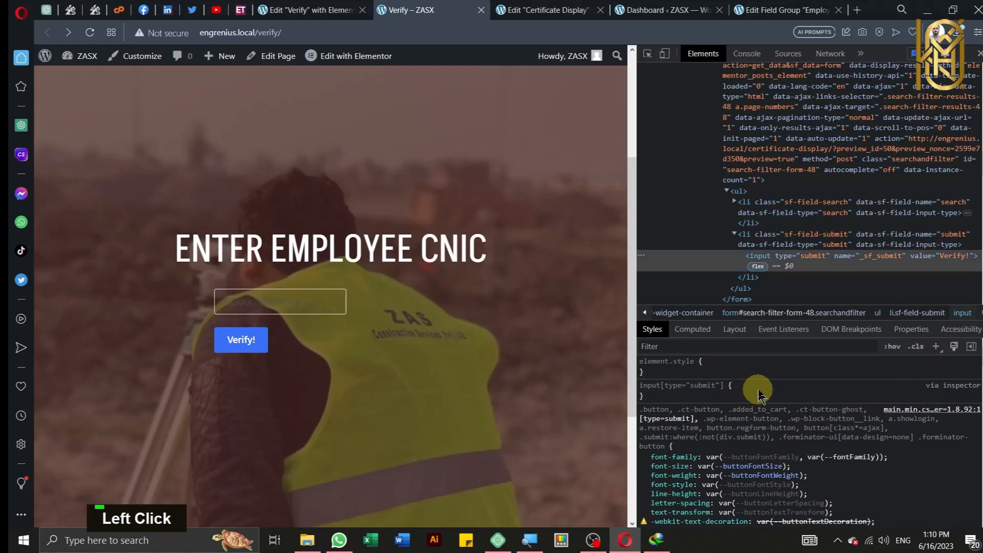
click(738, 392)
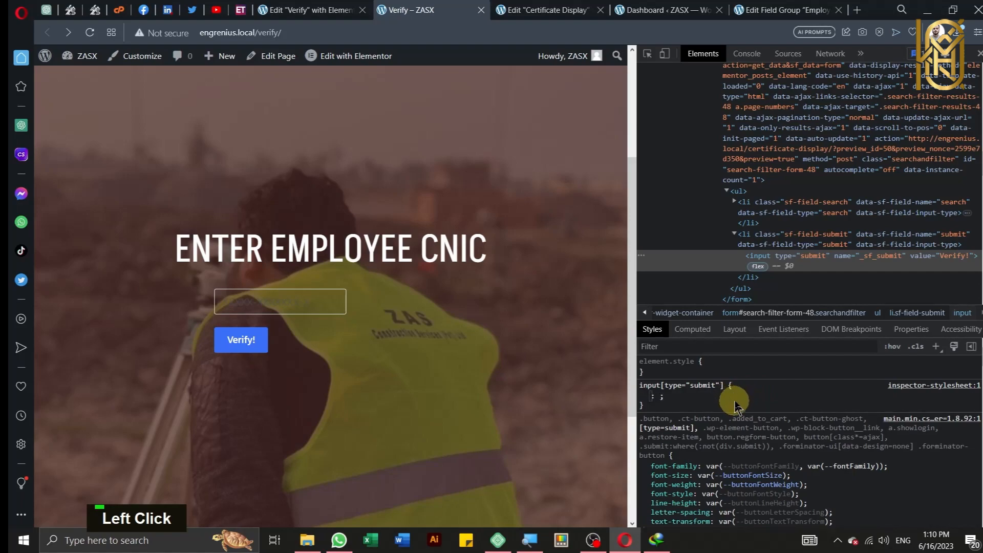
text(b)
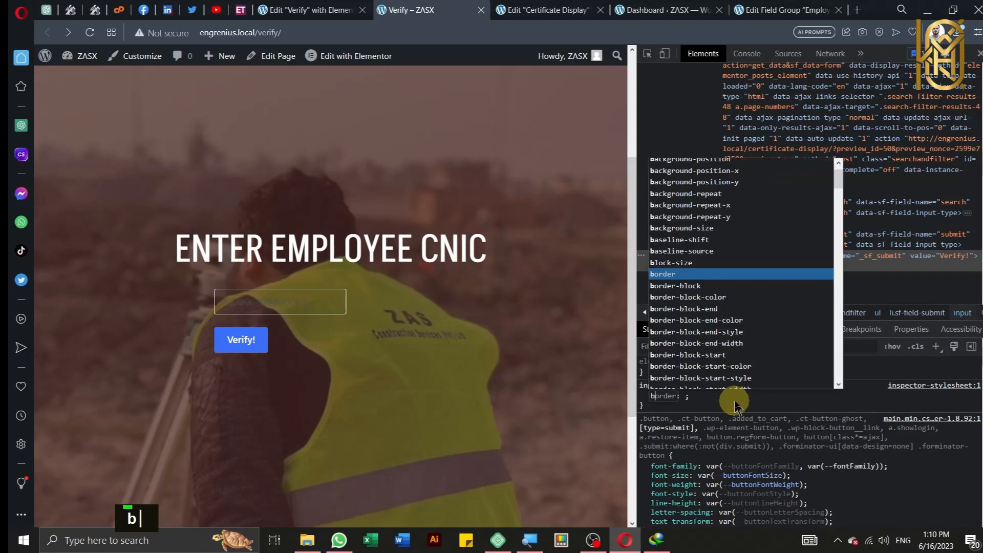
text(ackgro)
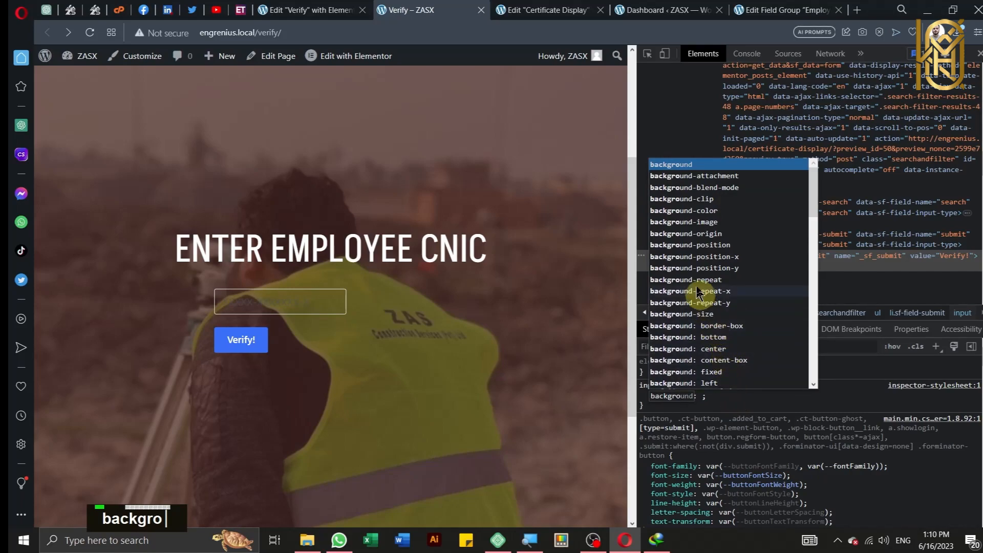
click(686, 210)
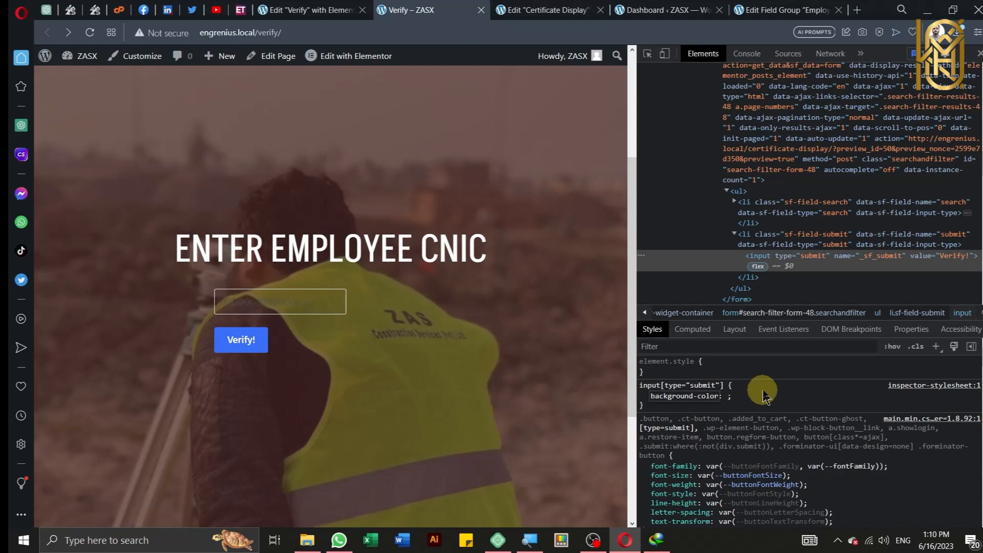
key(Tab)
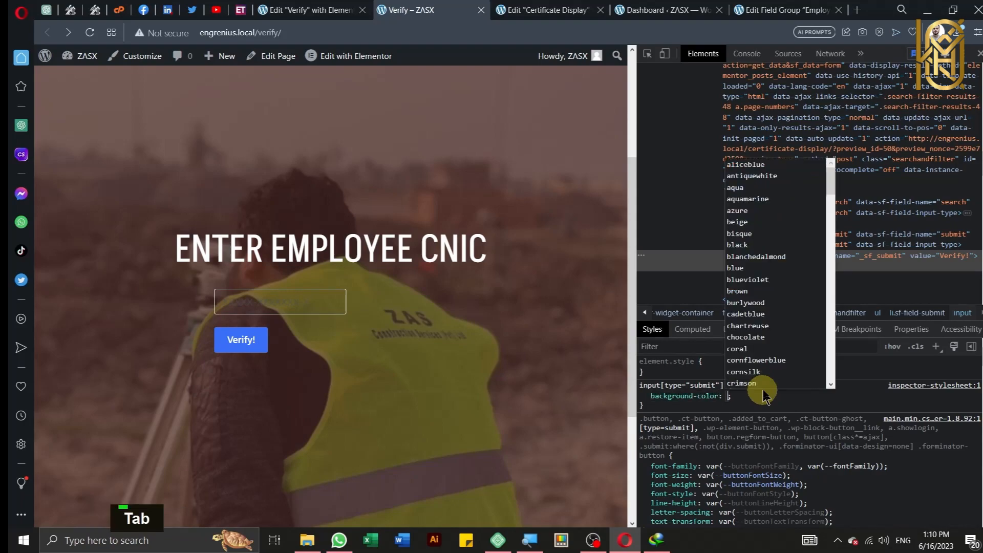
text(black)
key(Return)
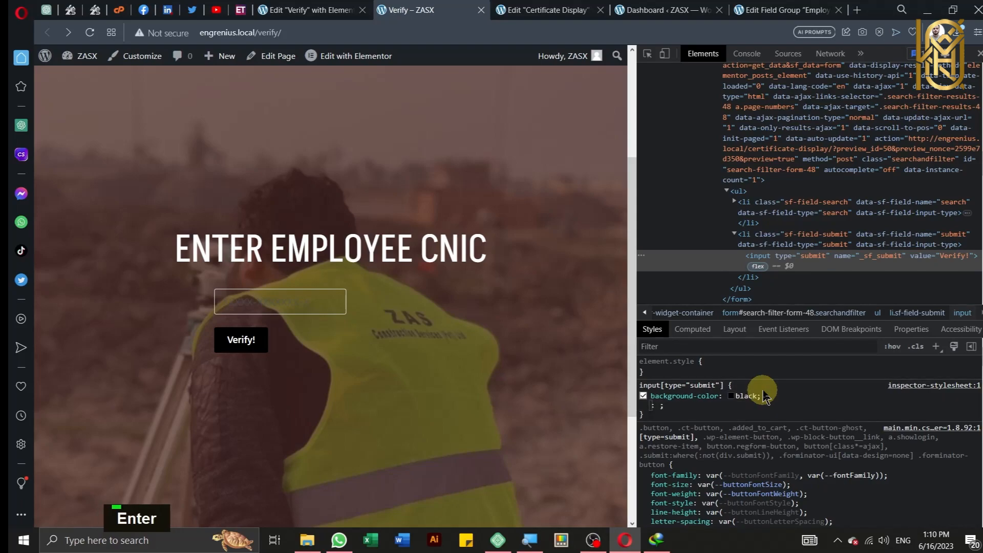
Step: Add text-align: center to the submit button rule and copy the rule
text(text)
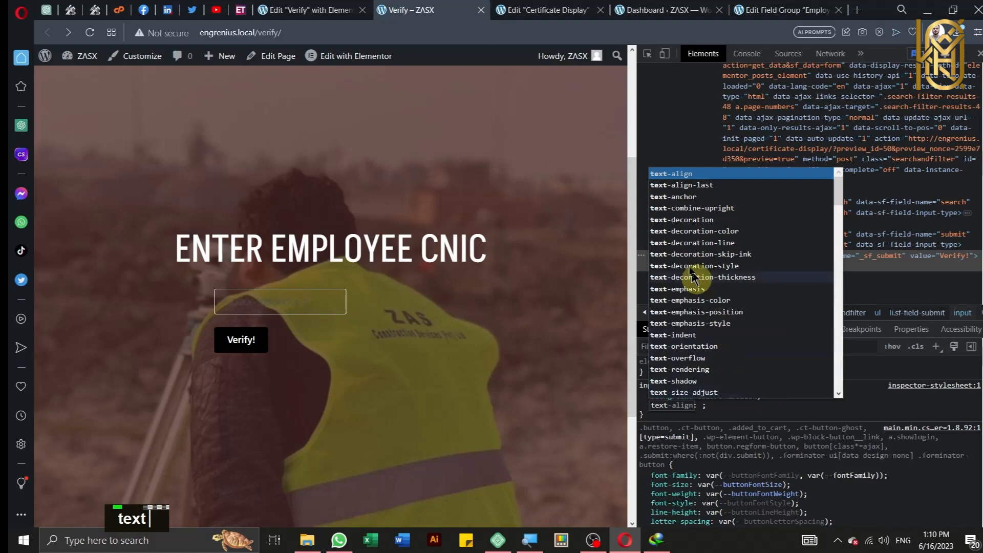
click(666, 175)
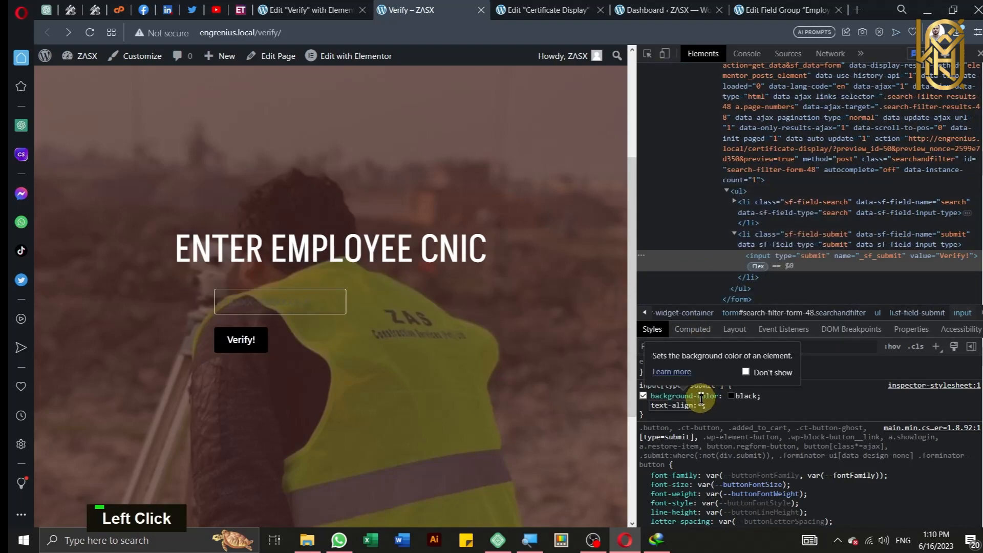
key(Tab)
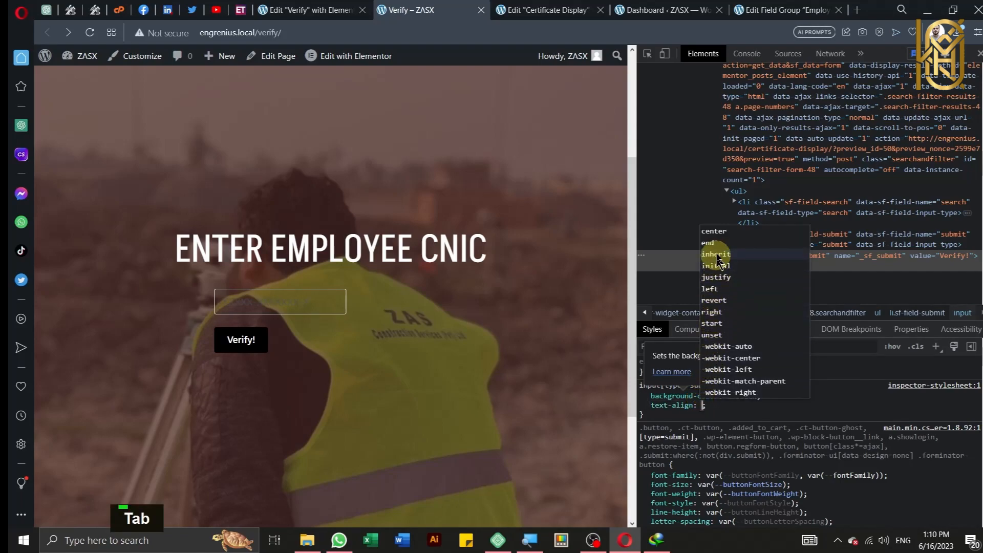
click(713, 231)
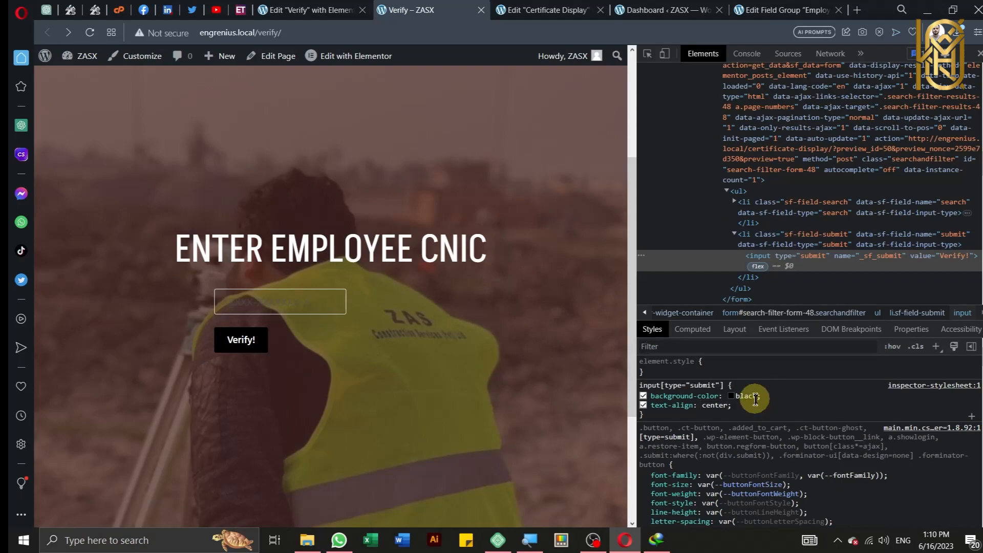
drag(661, 420, 642, 387)
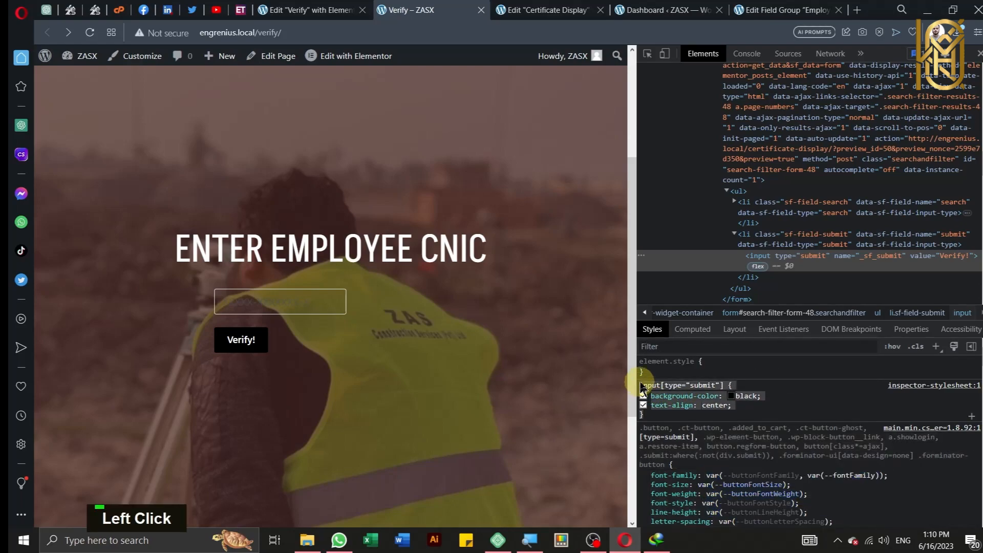
right_click(686, 387)
click(716, 307)
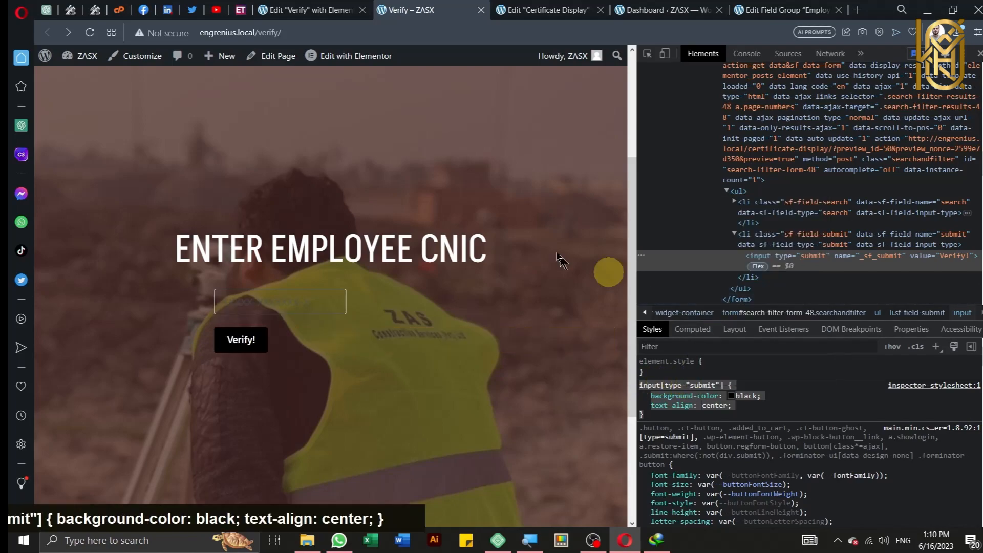
Step: Paste the input[type="submit"] rule at the end of the Verify page's Custom CSS and publish
click(280, 9)
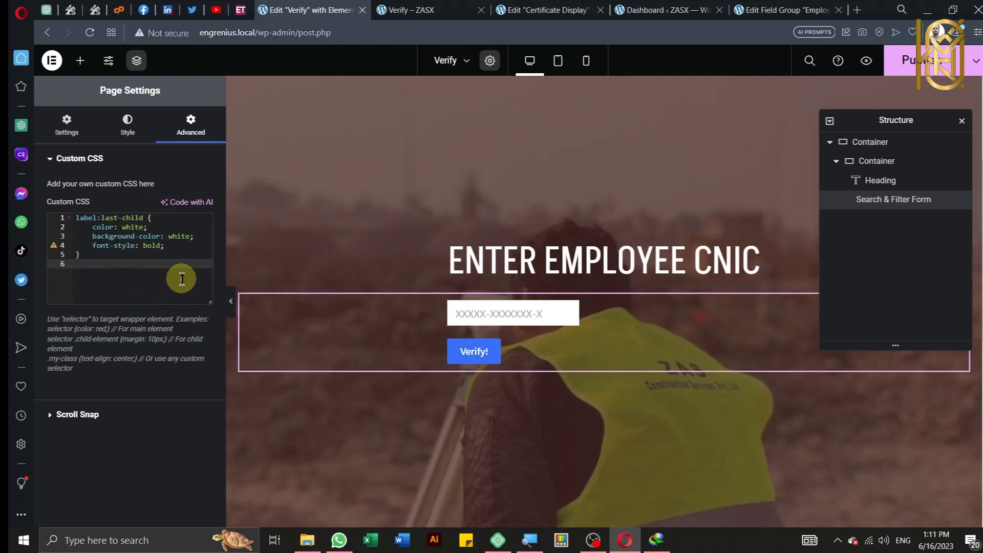
right_click(90, 264)
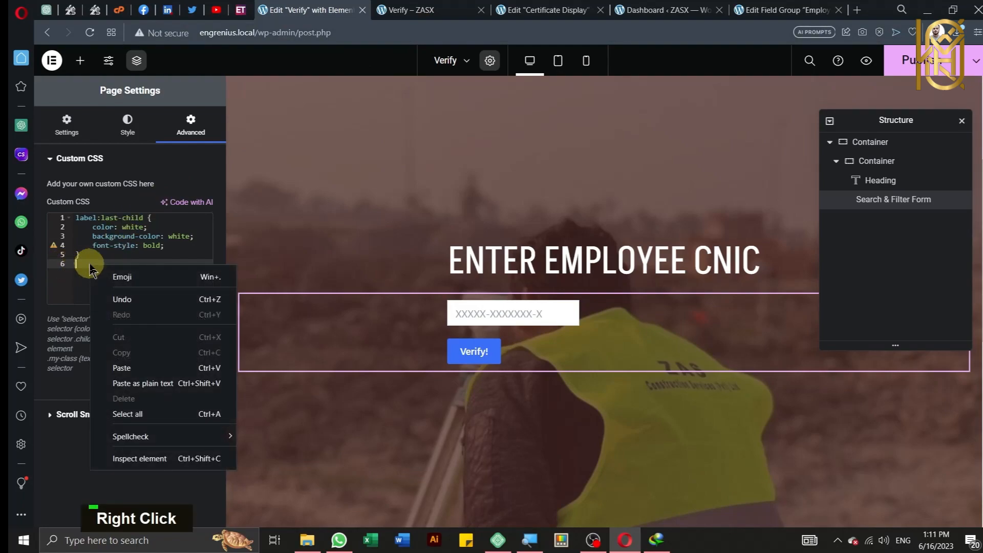
click(133, 368)
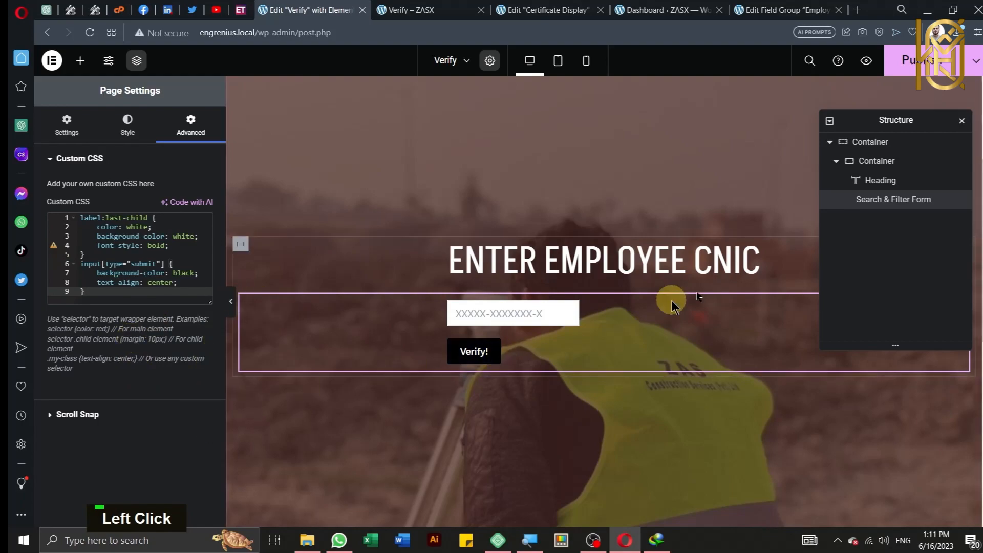
click(926, 62)
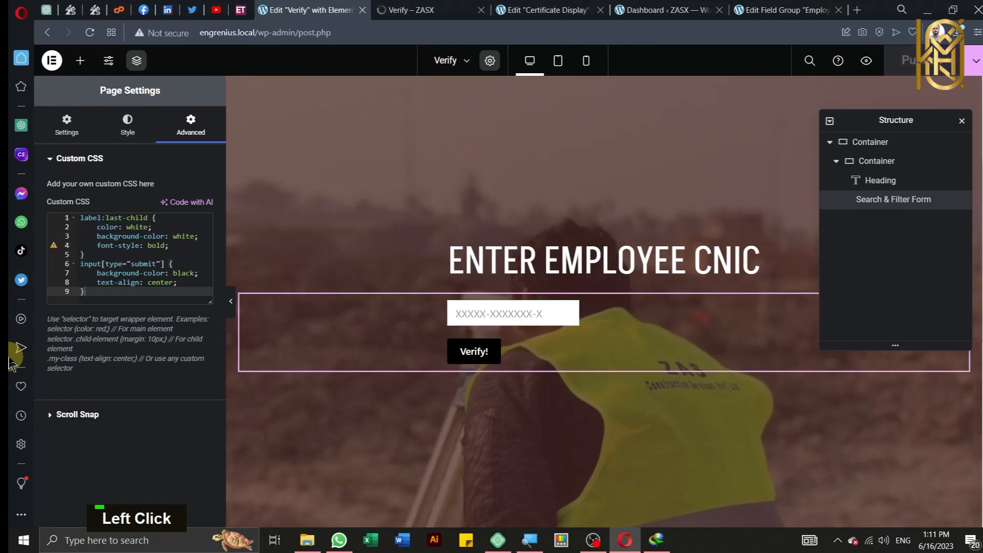
Step: Reload the live Verify page to show the black Verify! button, then close DevTools for full width
click(412, 10)
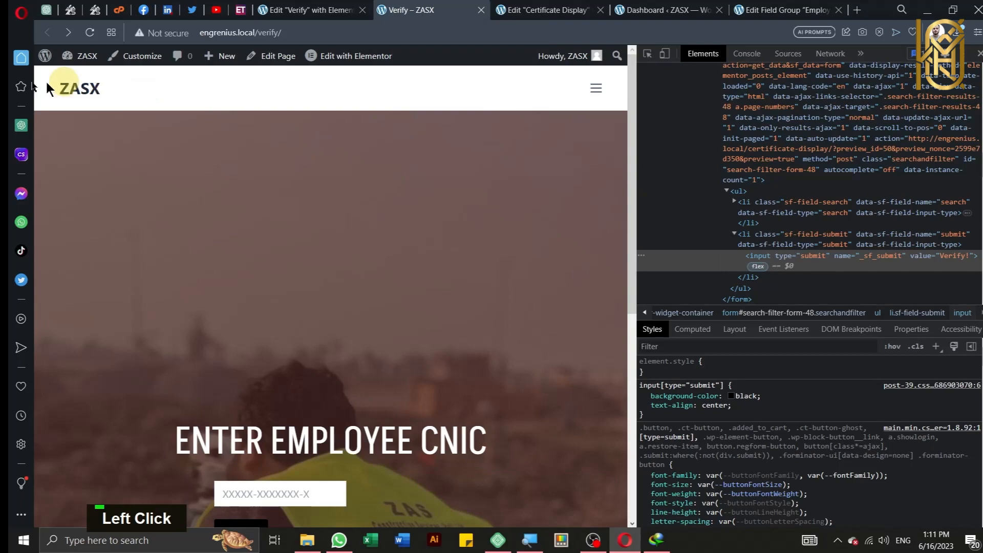
click(90, 33)
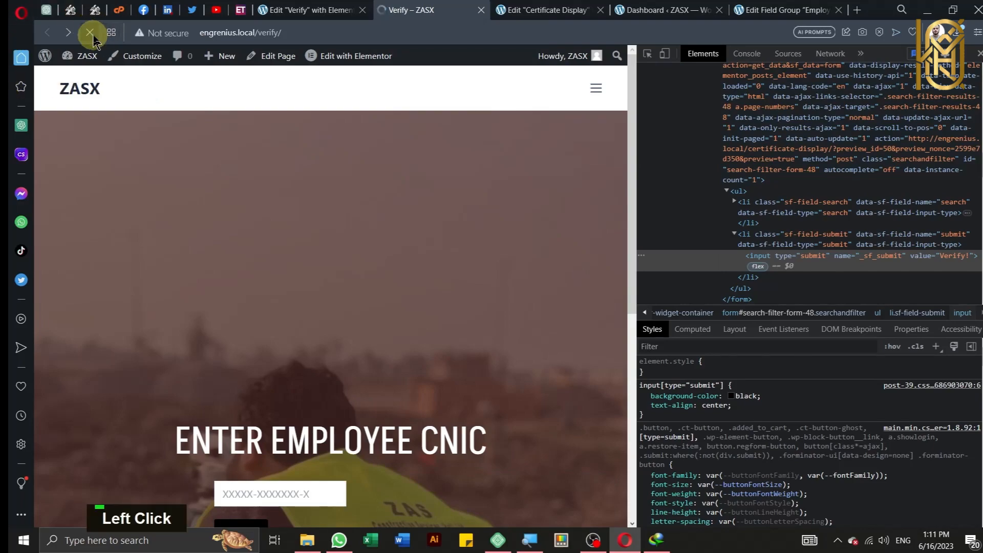
scroll(353, 333, down, 4)
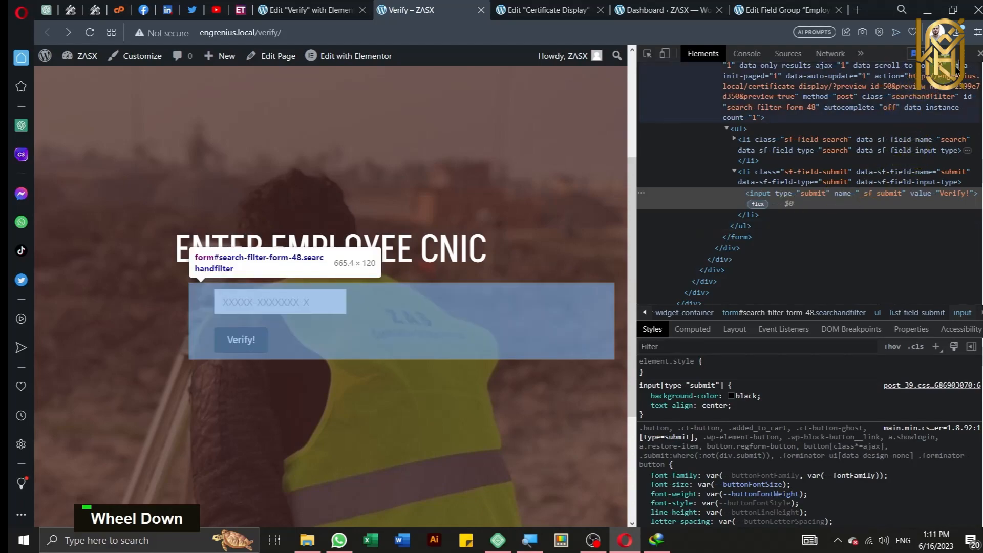
click(976, 55)
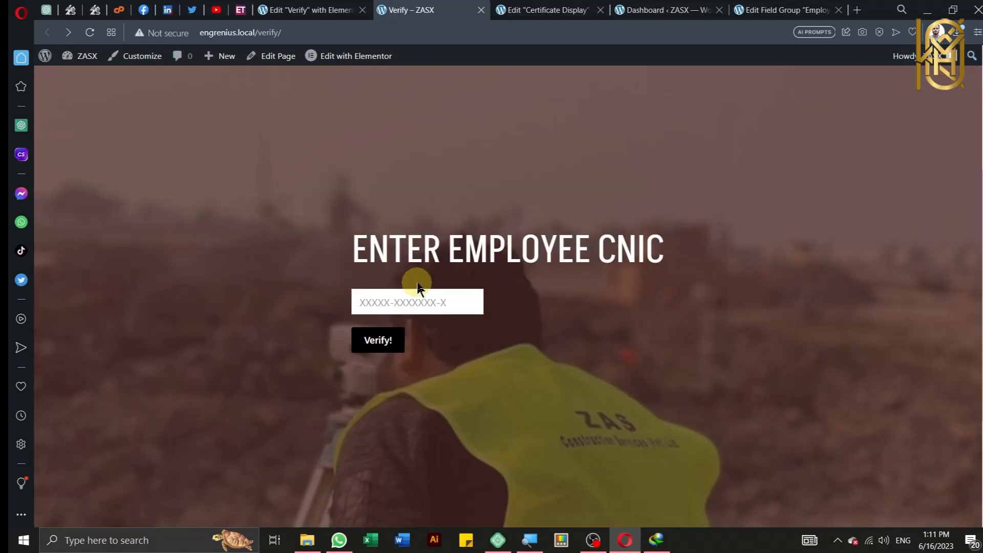
click(665, 10)
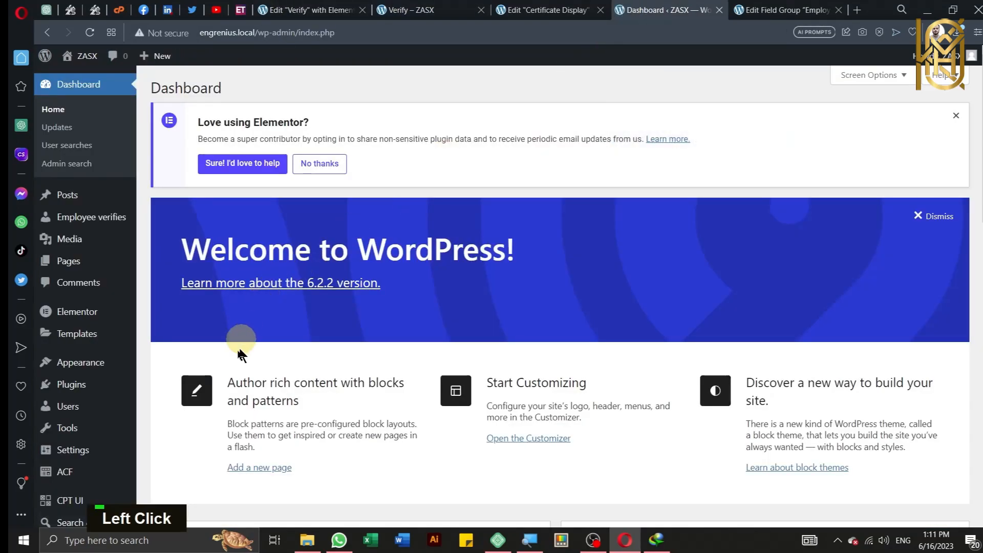
Step: Uncheck 'Auto submit form?' on the Employee Verify Search & Filter form and click Update
scroll(127, 225, down, 4)
scroll(127, 230, down, 3)
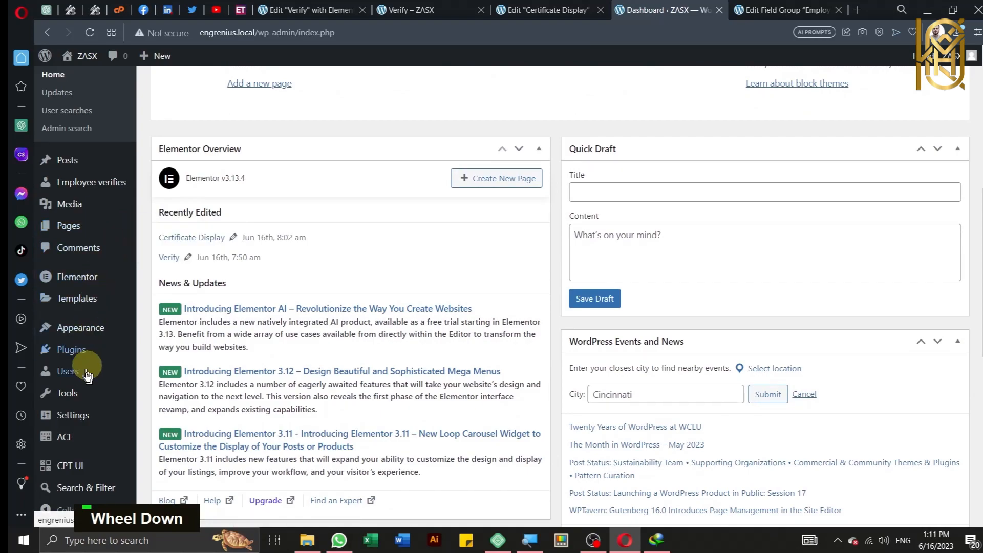
click(92, 490)
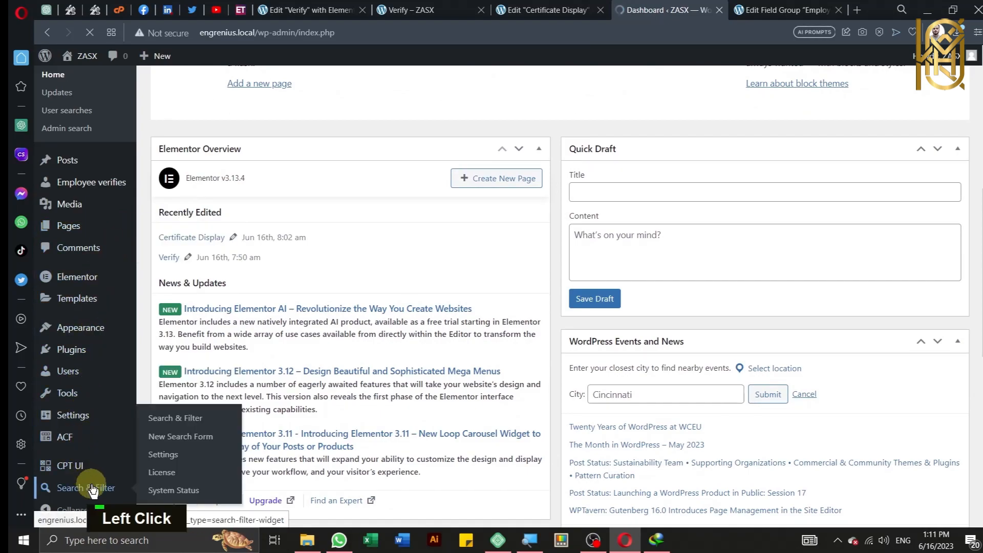
scroll(265, 409, down, 3)
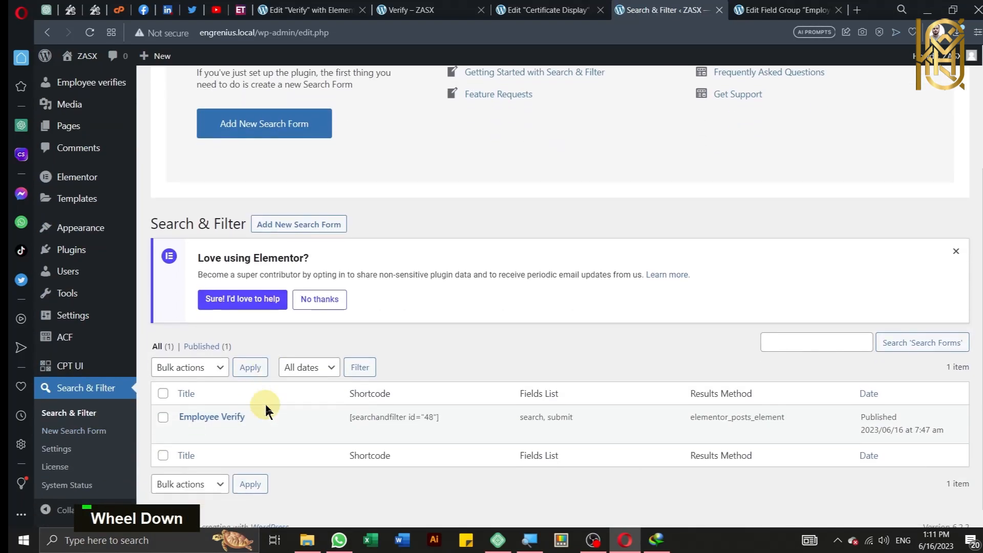
click(185, 423)
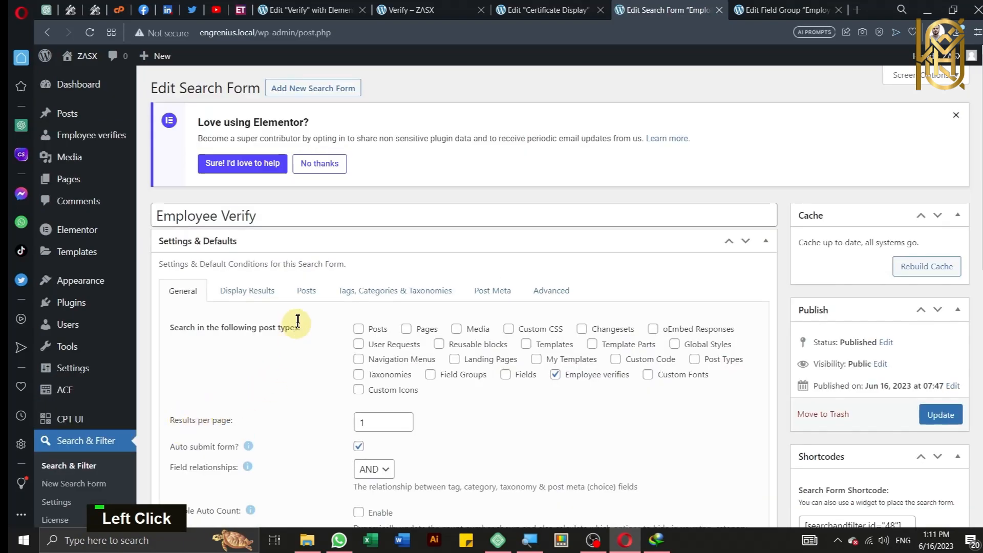
scroll(304, 314, down, 3)
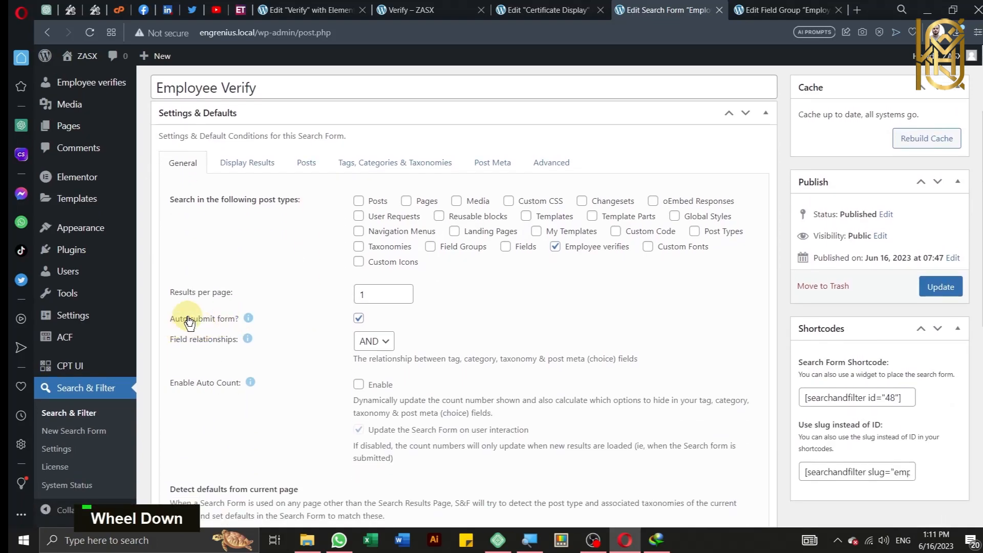
key(ctrl)
key(ctrl)
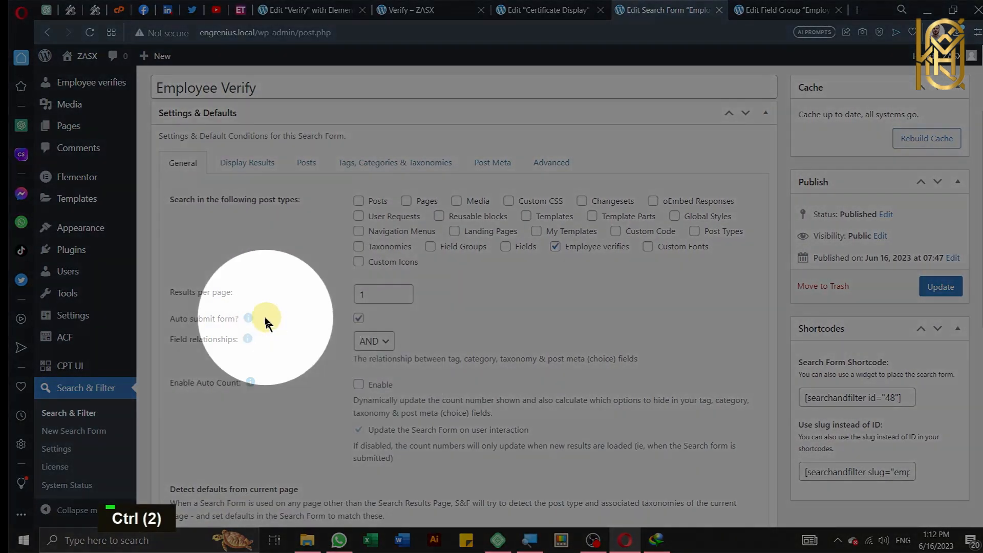
click(359, 319)
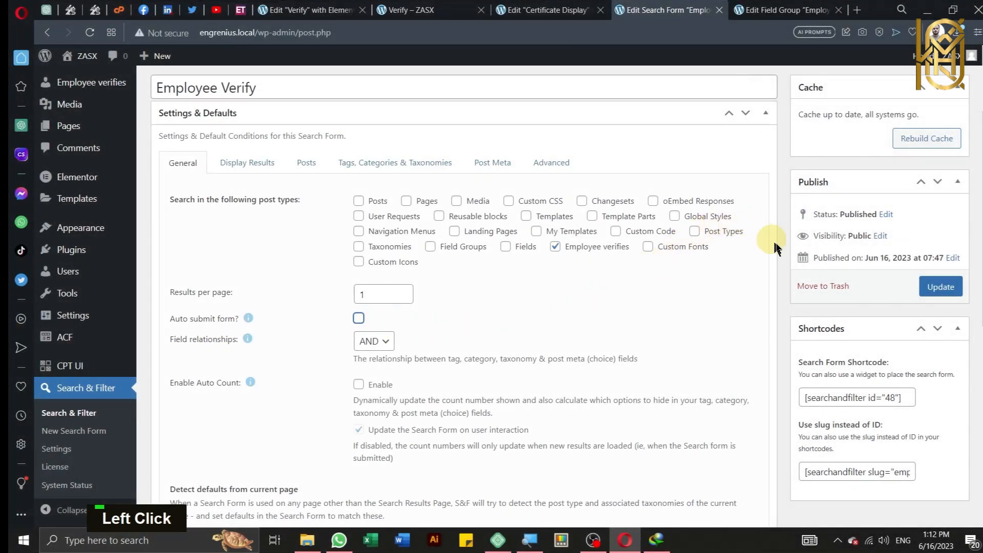
click(936, 287)
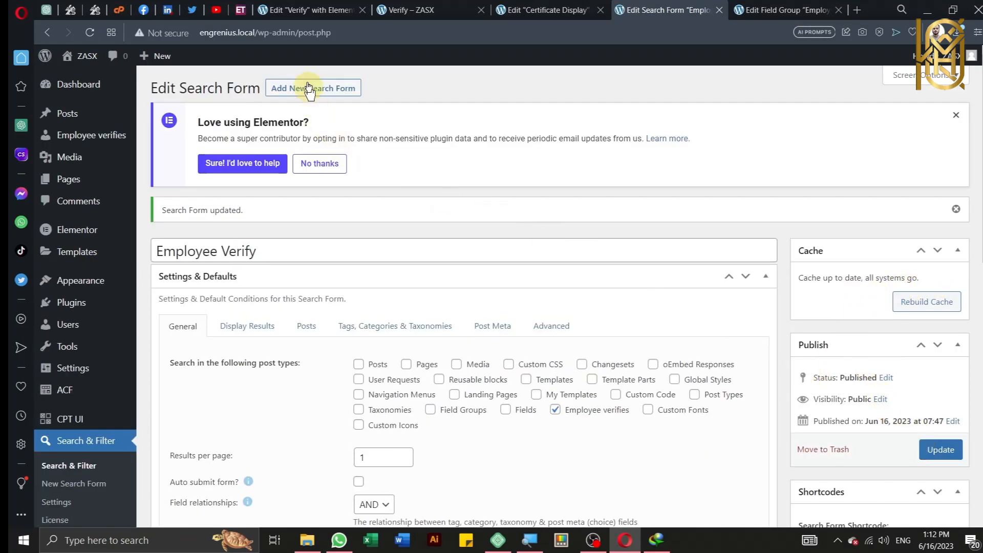
click(388, 6)
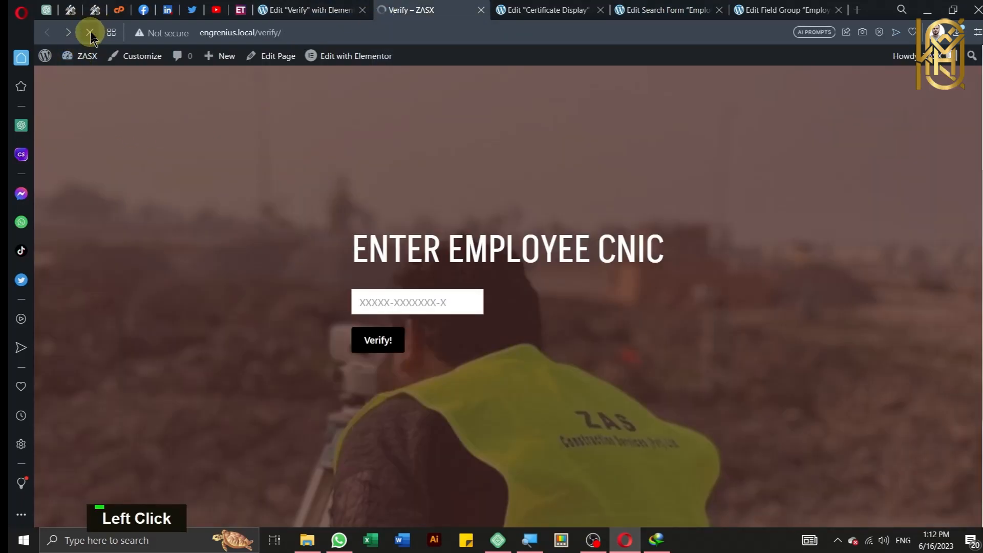
Step: Reload the Verify page and submit an employee's CNIC number with the Verify! button
key(ctrl)
key(ctrl)
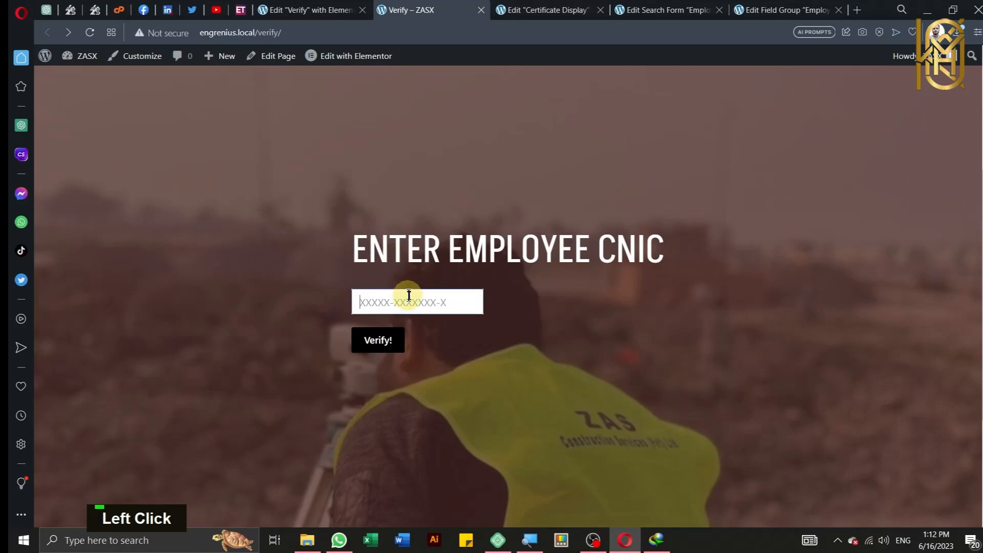
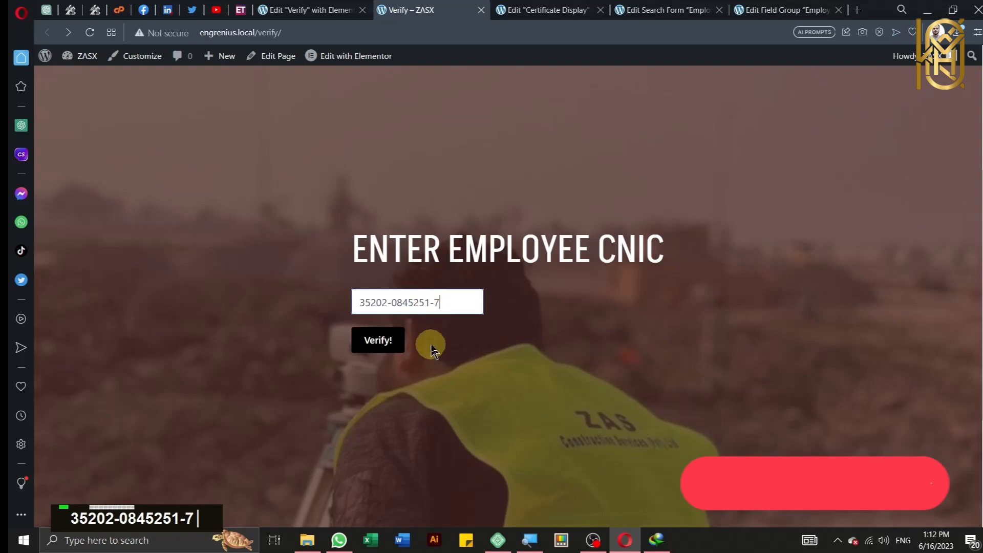
click(388, 350)
click(388, 350)
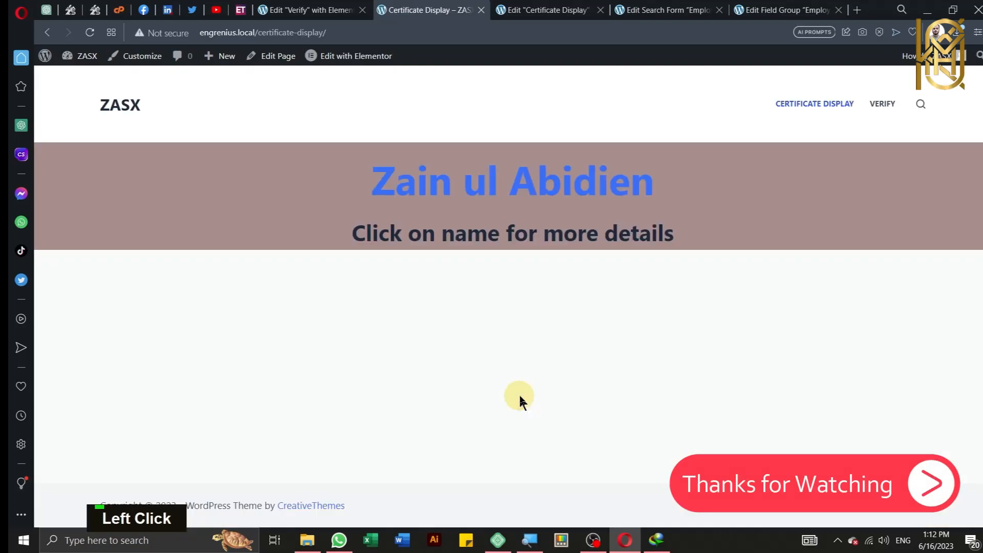
Step: Open the matching employee's certificate of verification and return to the Verify page
click(434, 183)
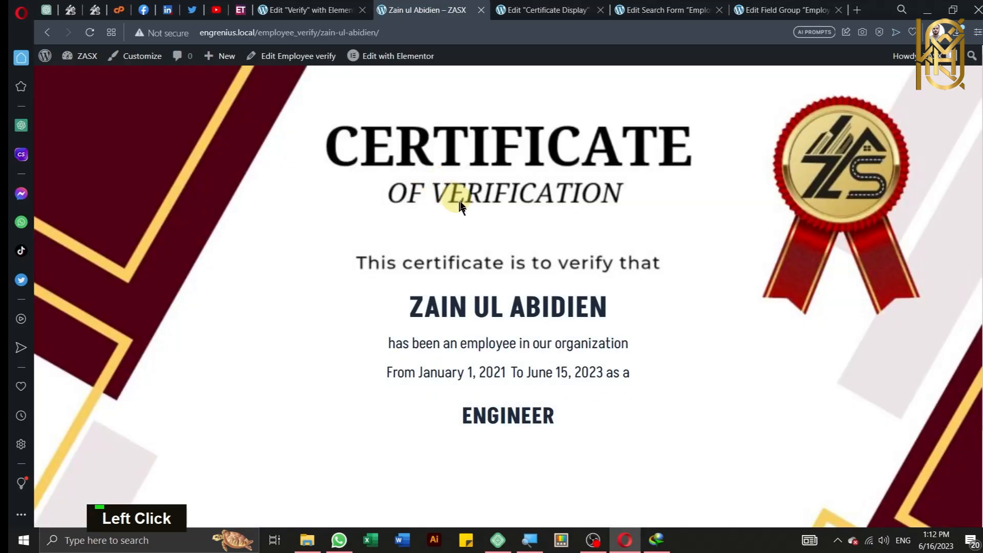
scroll(463, 215, down, 2)
scroll(472, 222, up, 2)
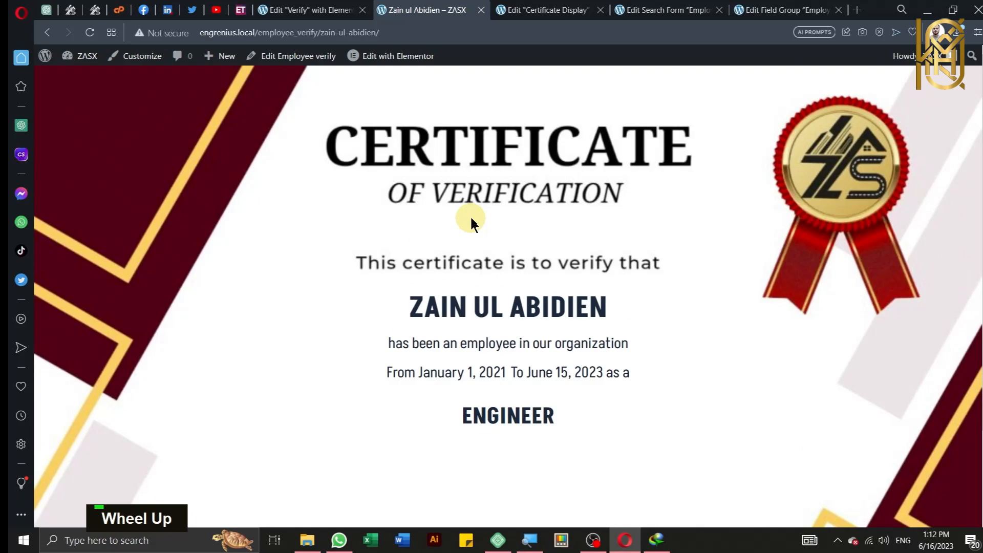
click(877, 103)
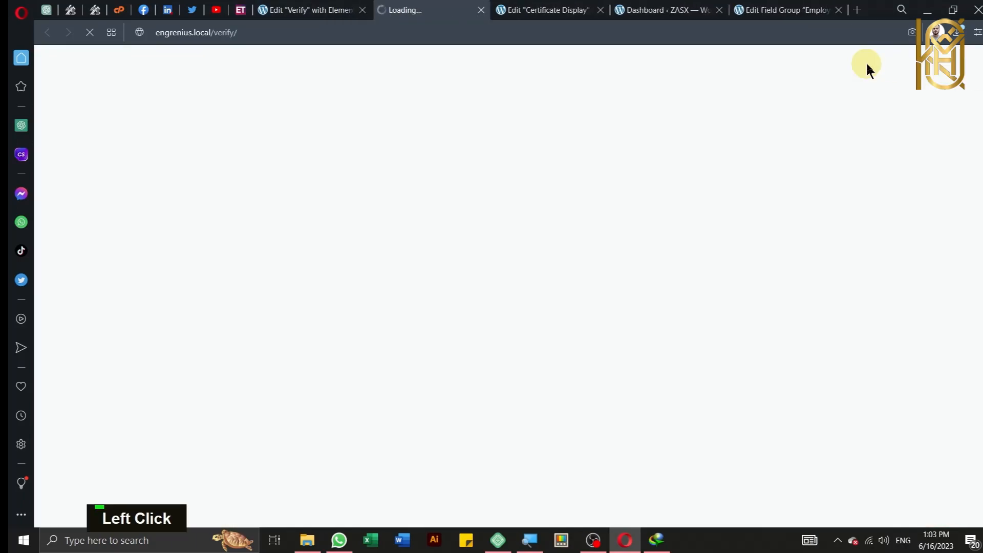
scroll(541, 313, down, 5)
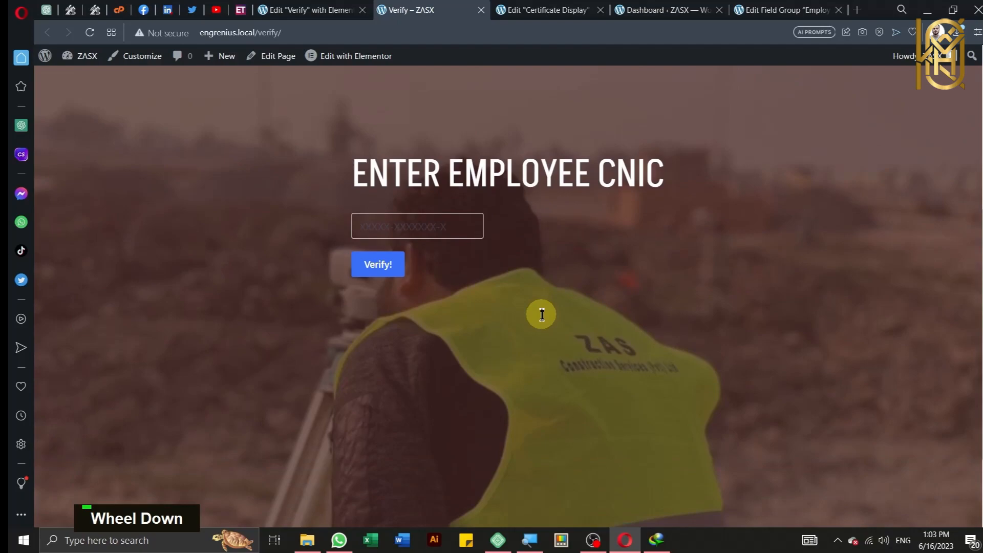